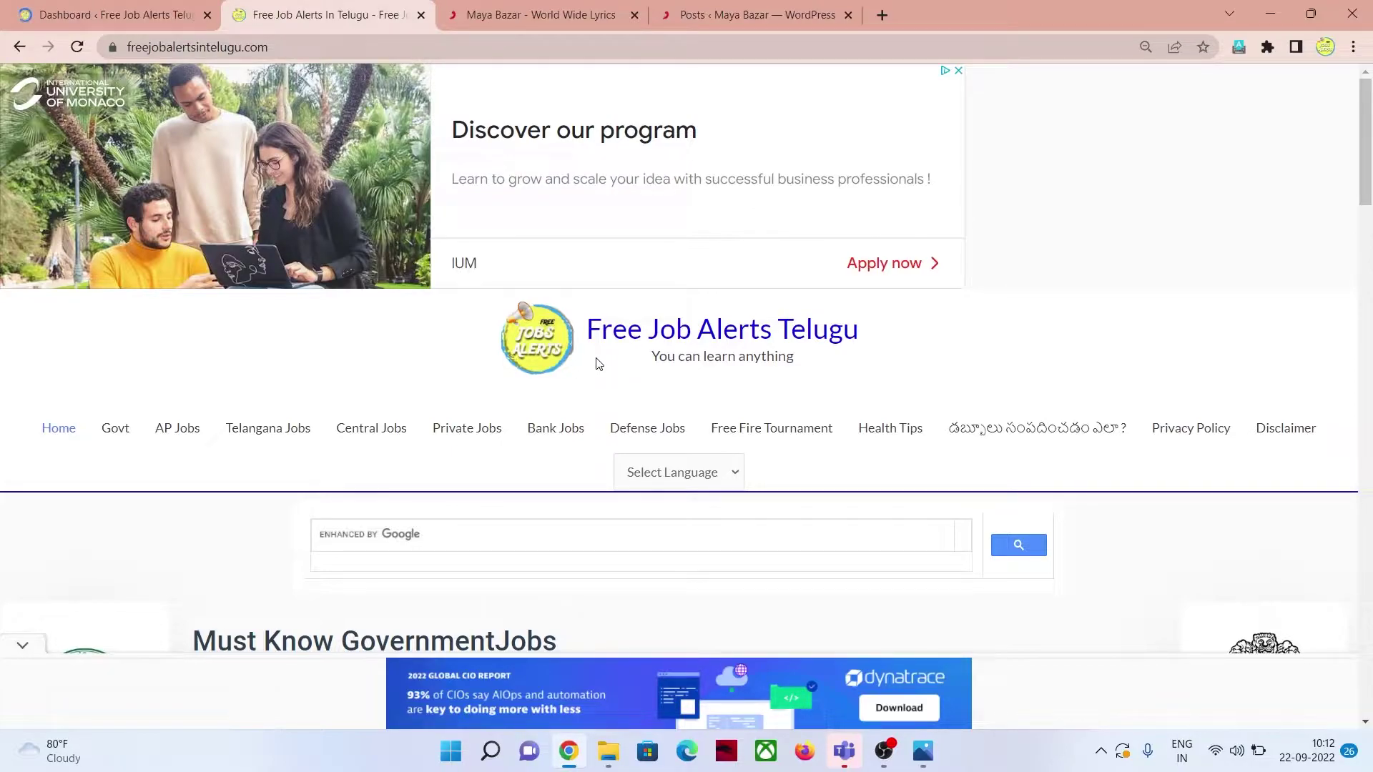
# Step: Look over the Free Job Alerts Telugu homepage and close the banner ad above the site header
pyautogui.scroll(-1, 599, 364)
pyautogui.scroll(-1, 552, 361)
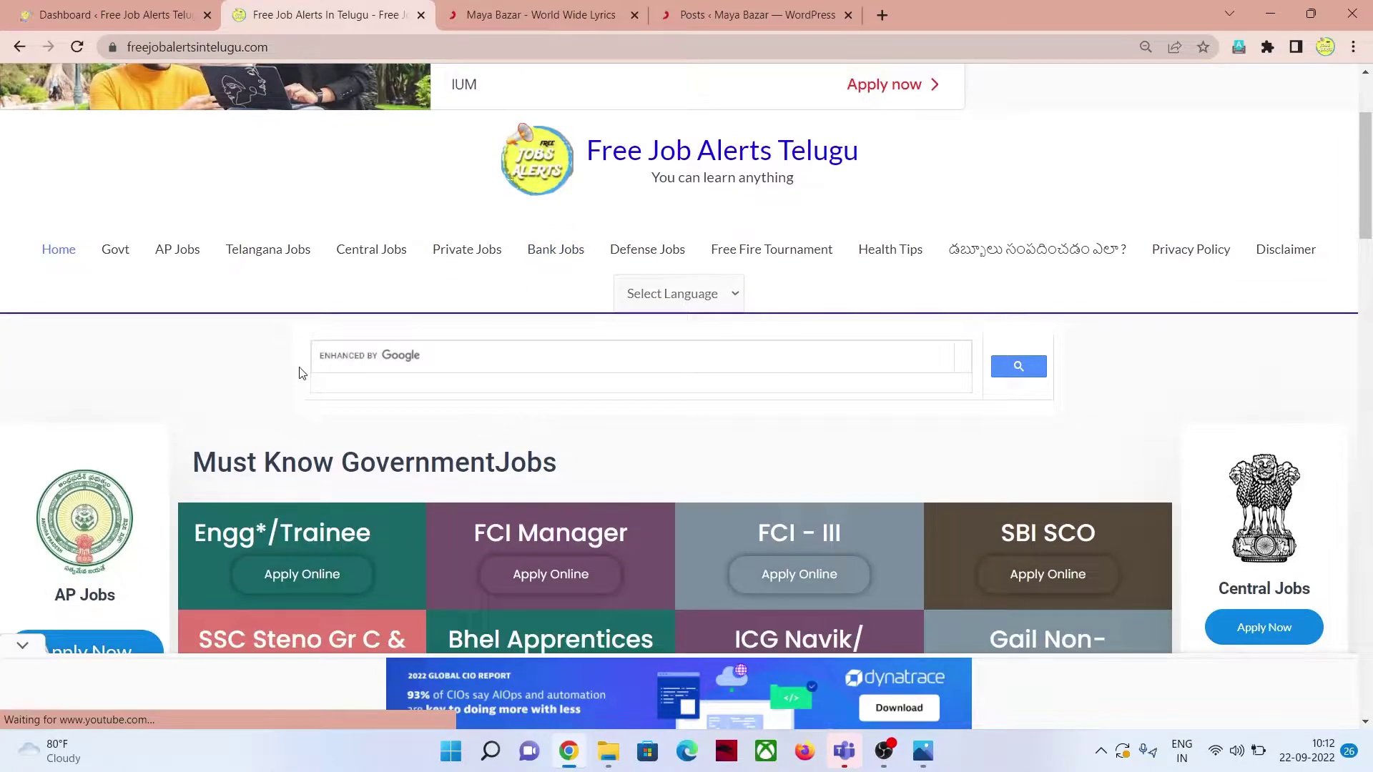
pyautogui.scroll(2, 300, 372)
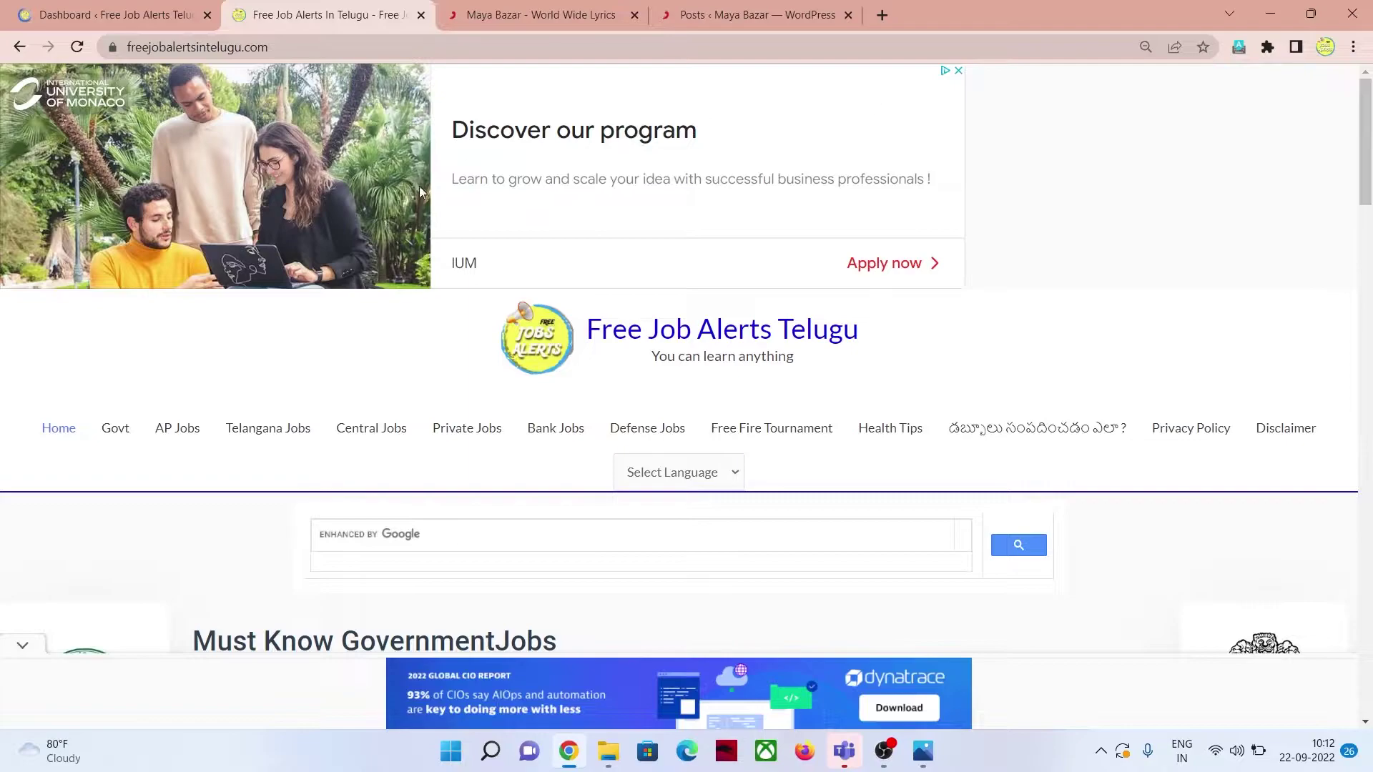
pyautogui.scroll(-3, 990, 315)
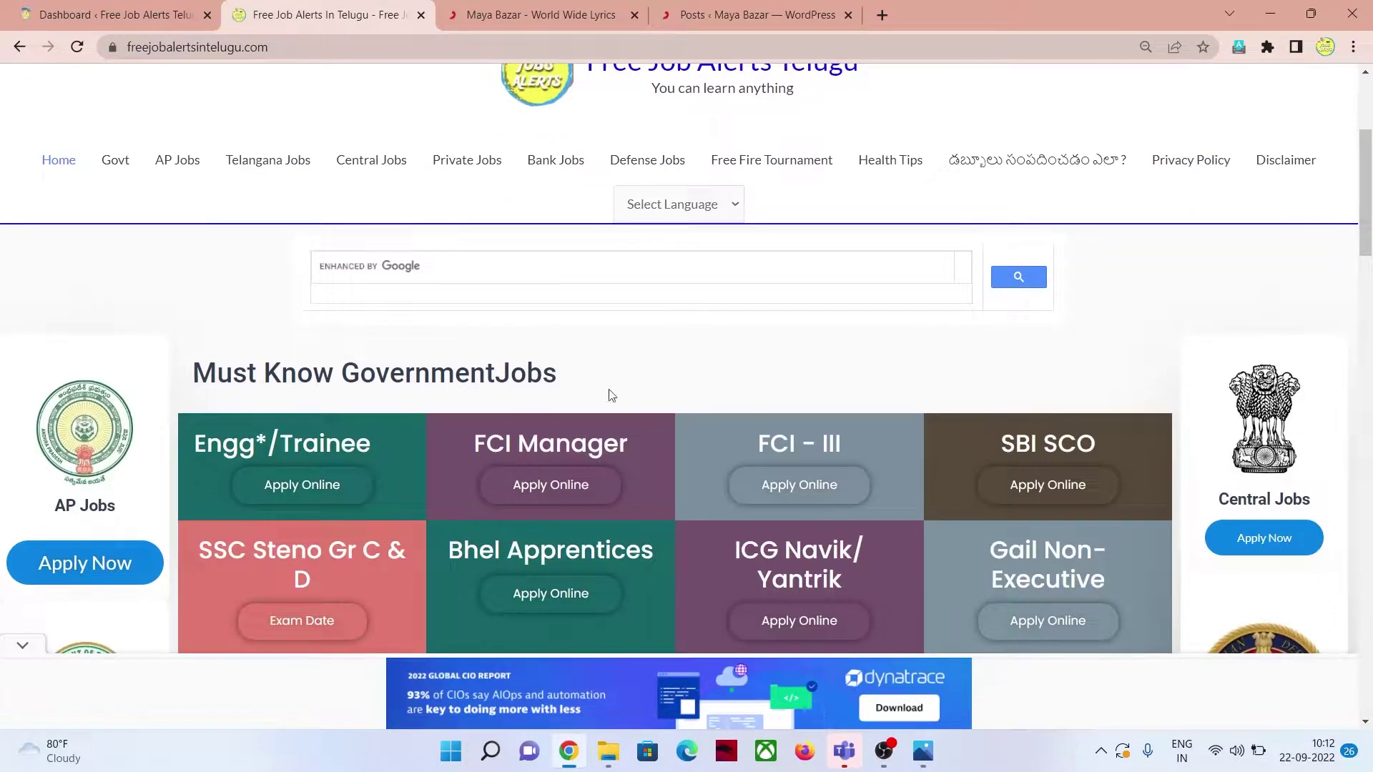
pyautogui.scroll(3, 625, 396)
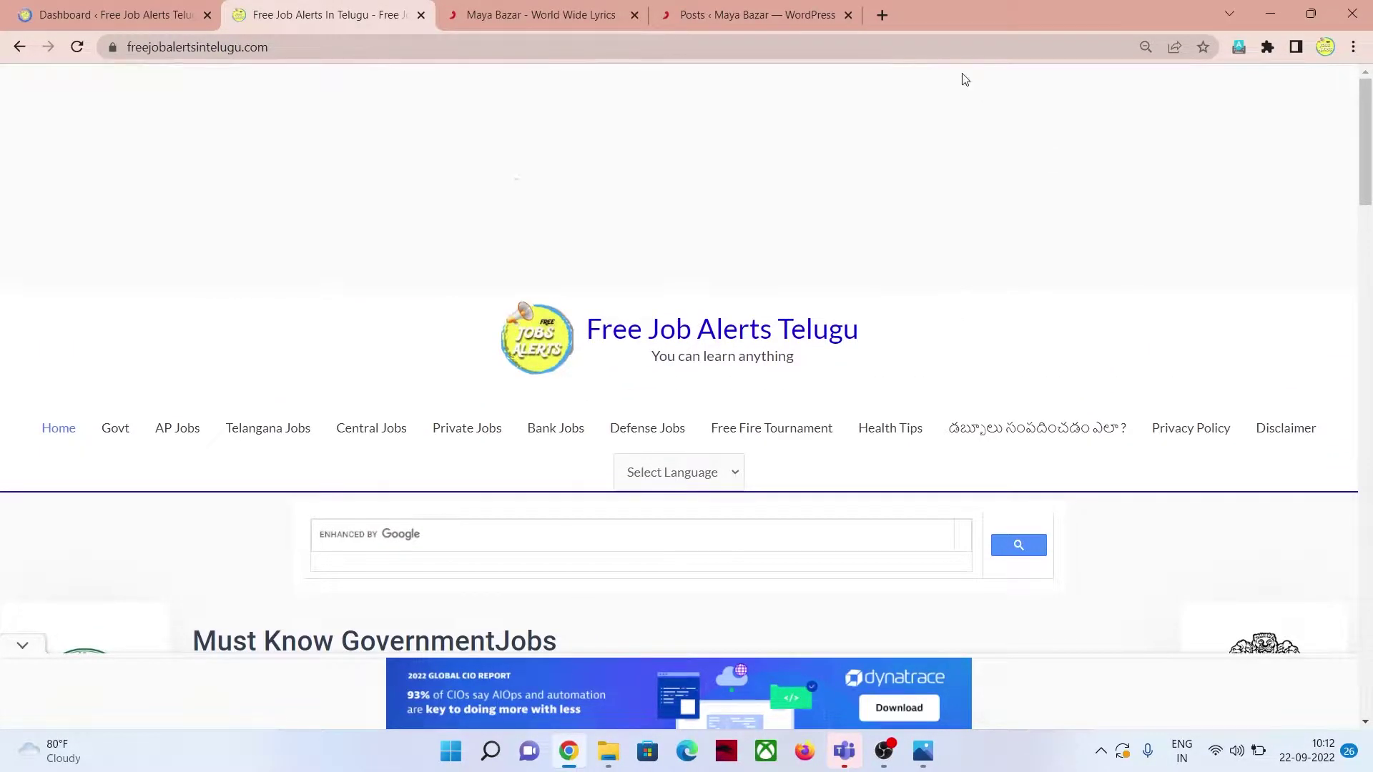
pyautogui.click(958, 71)
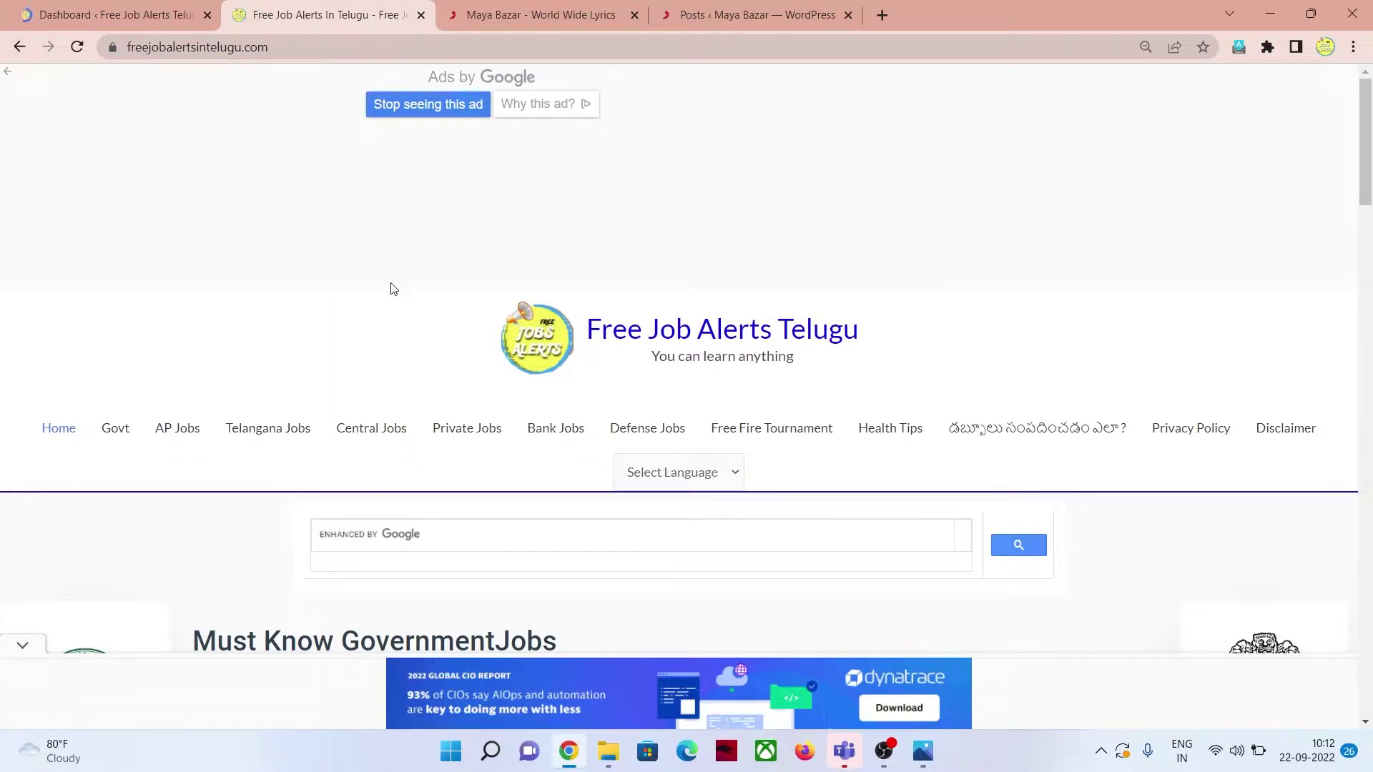
pyautogui.scroll(-3, 400, 329)
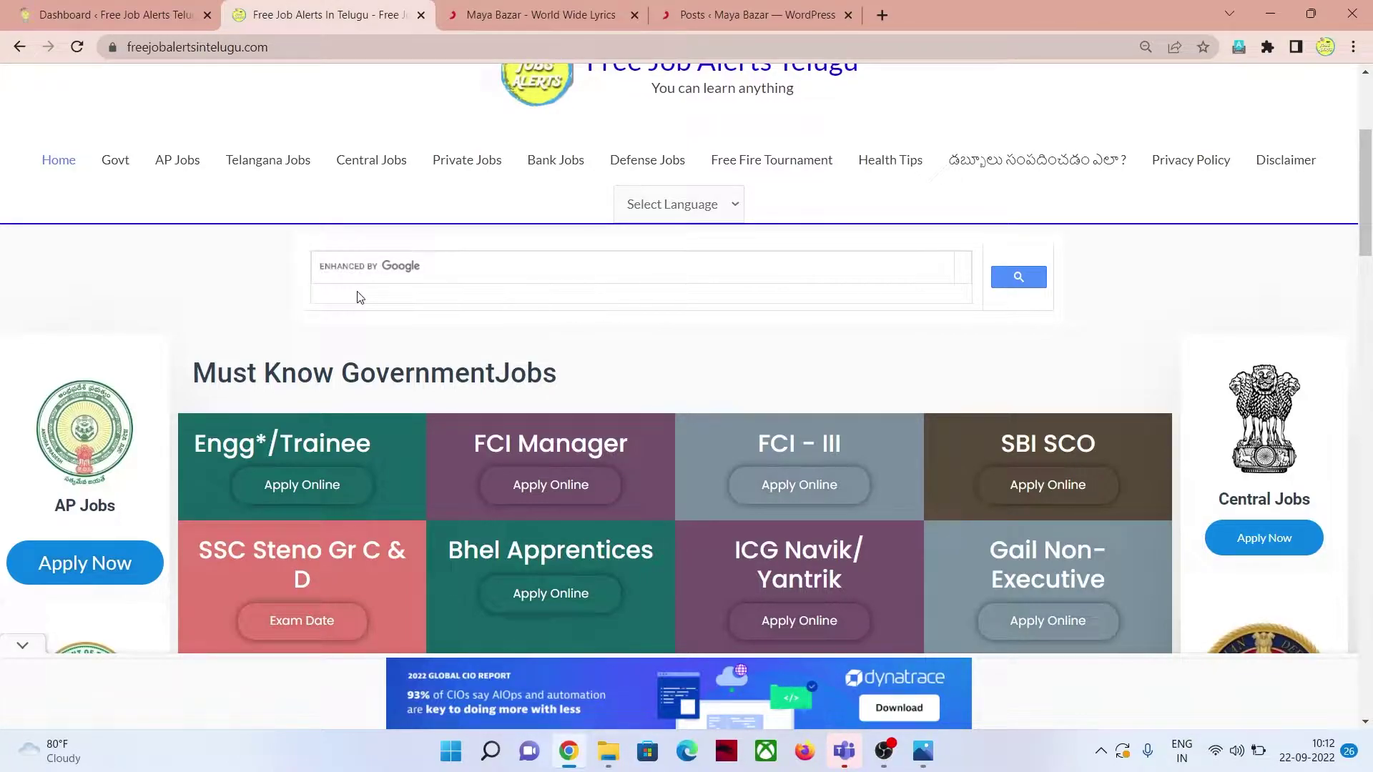
# Step: Open the list of all posts in the Free Job Alerts Telugu WordPress dashboard
pyautogui.hotkey('ctrl', 'shift', 'Tab')
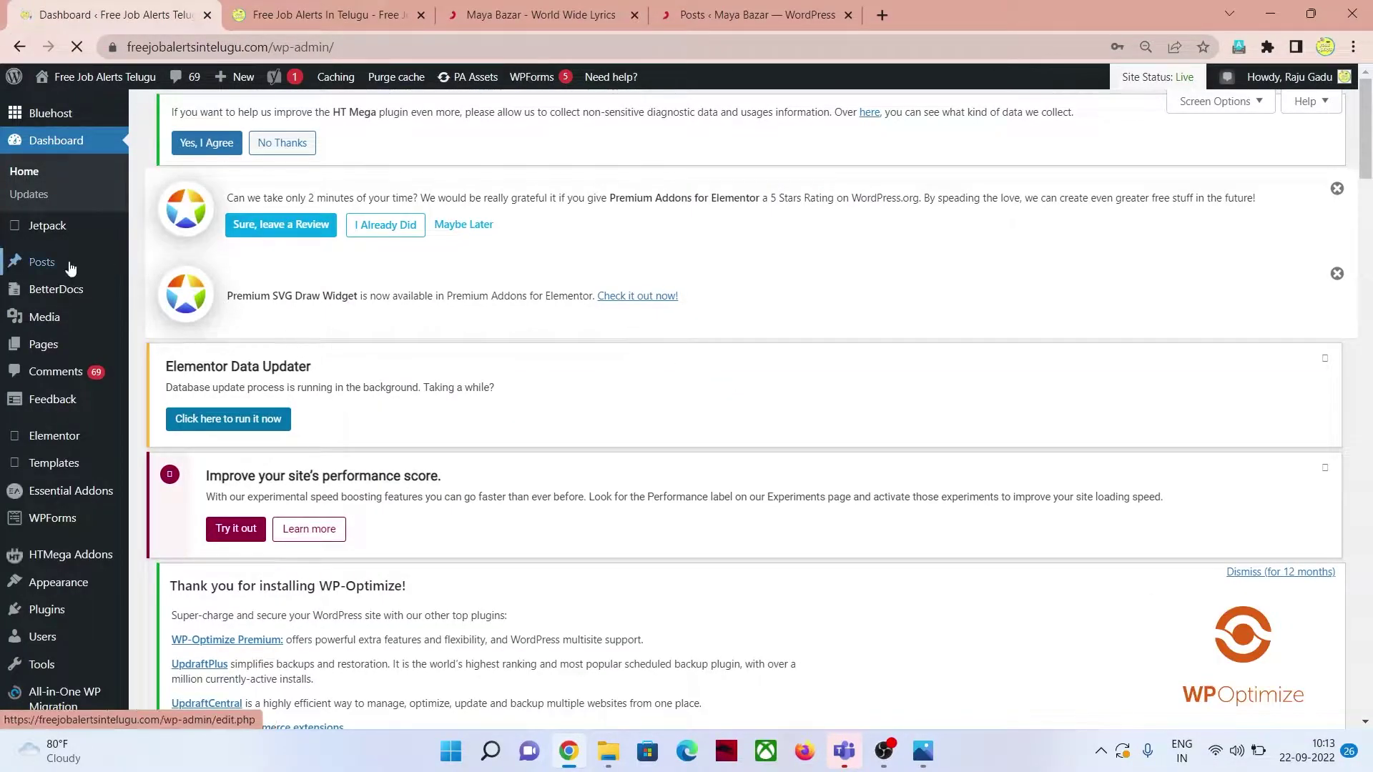
pyautogui.moveTo(73, 267)
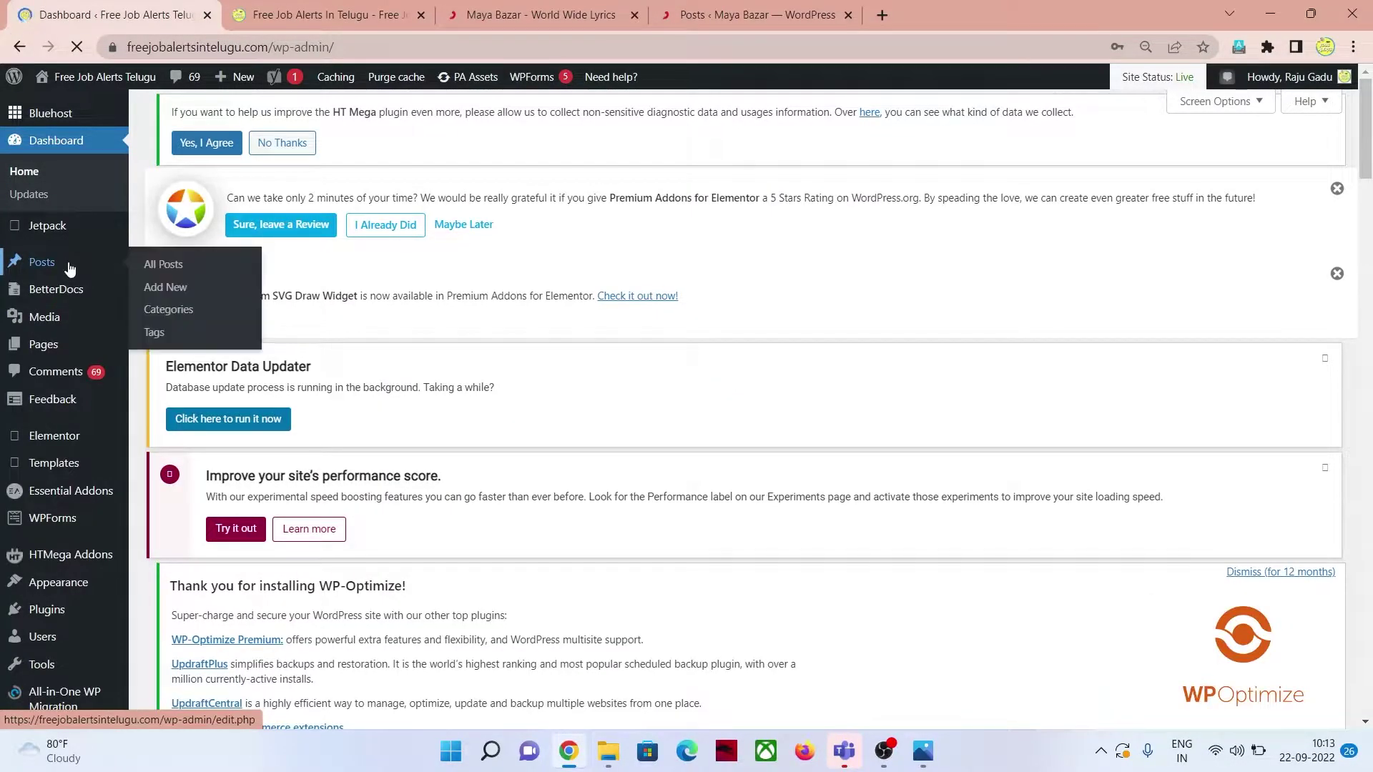
pyautogui.click(168, 266)
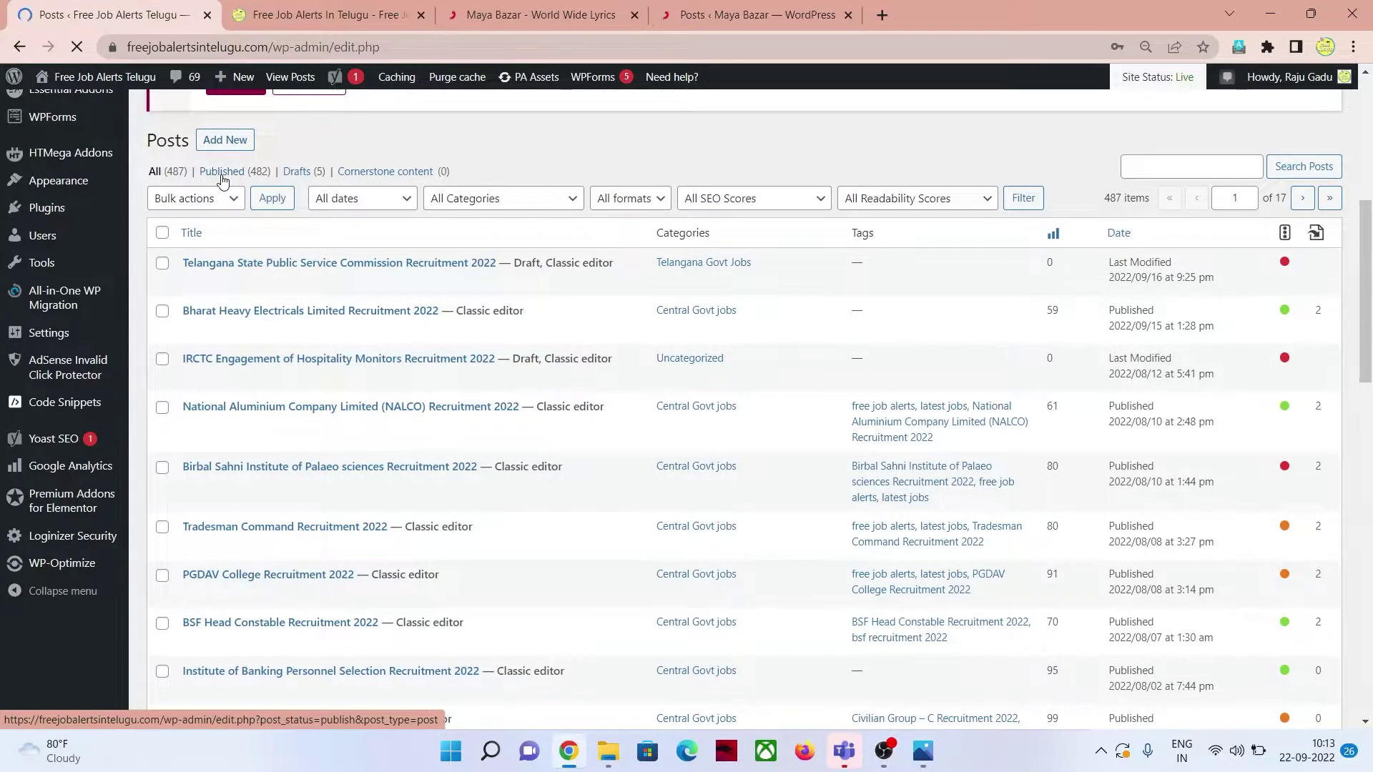
pyautogui.hotkey('ctrl', 'Tab')
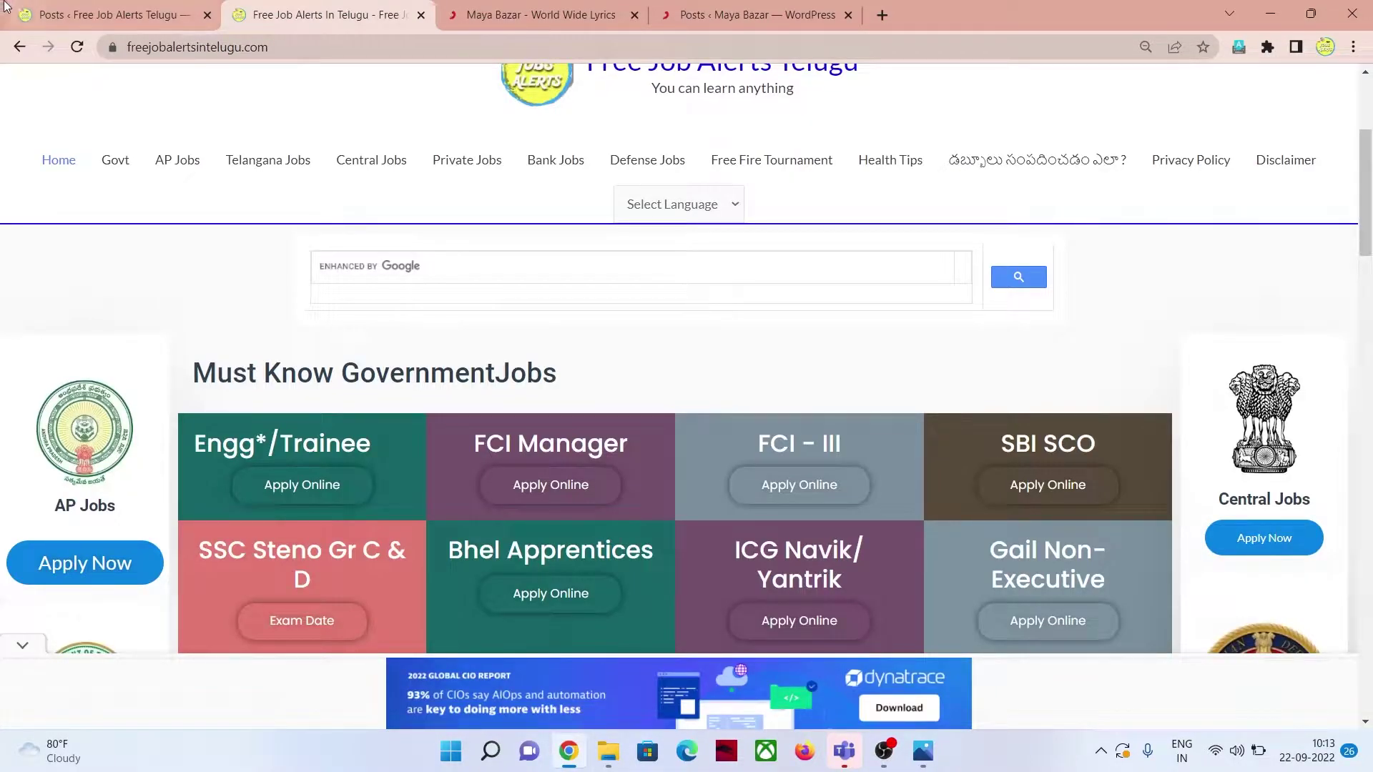
pyautogui.hotkey('ctrl', 'shift', 'Tab')
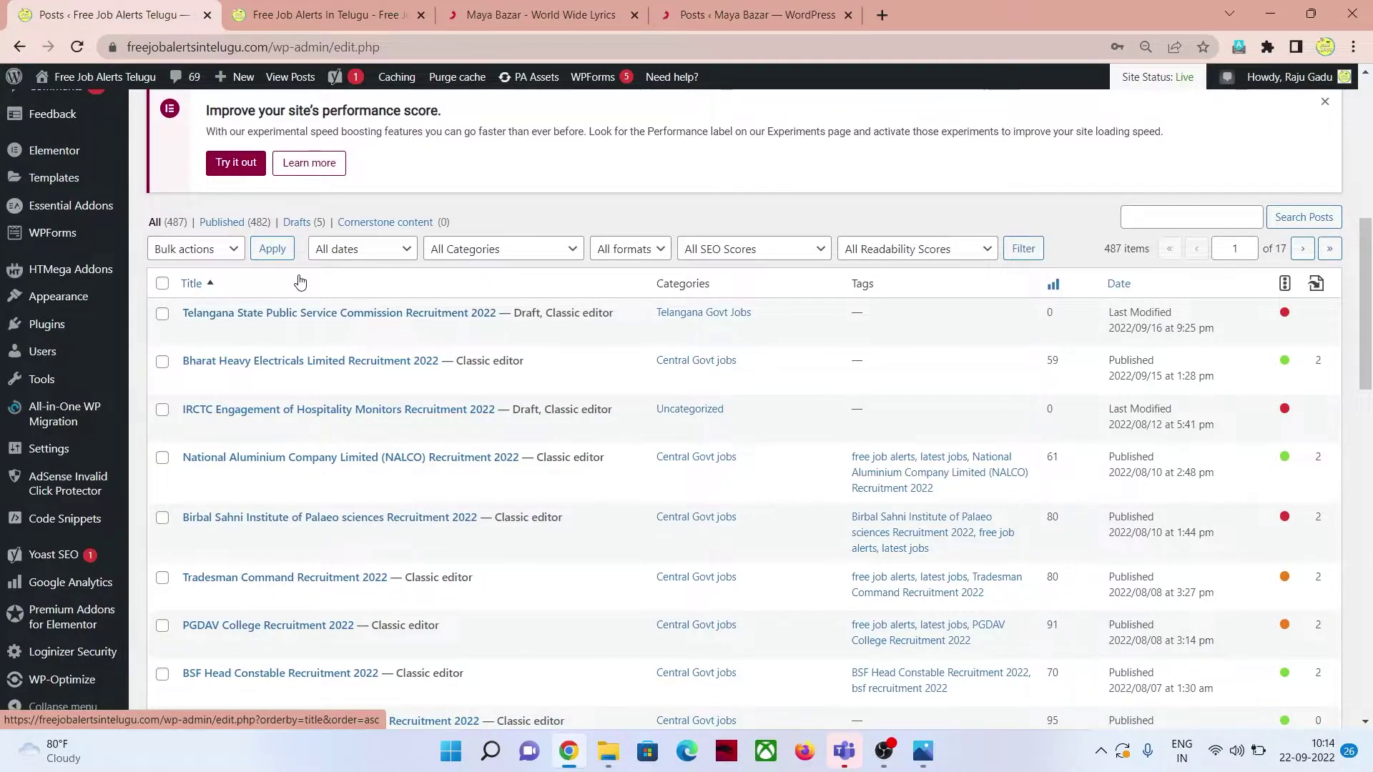
# Step: Compare the Maya Bazar homepage and its WordPress posts list with those of Free Job Alerts Telugu
pyautogui.click(533, 14)
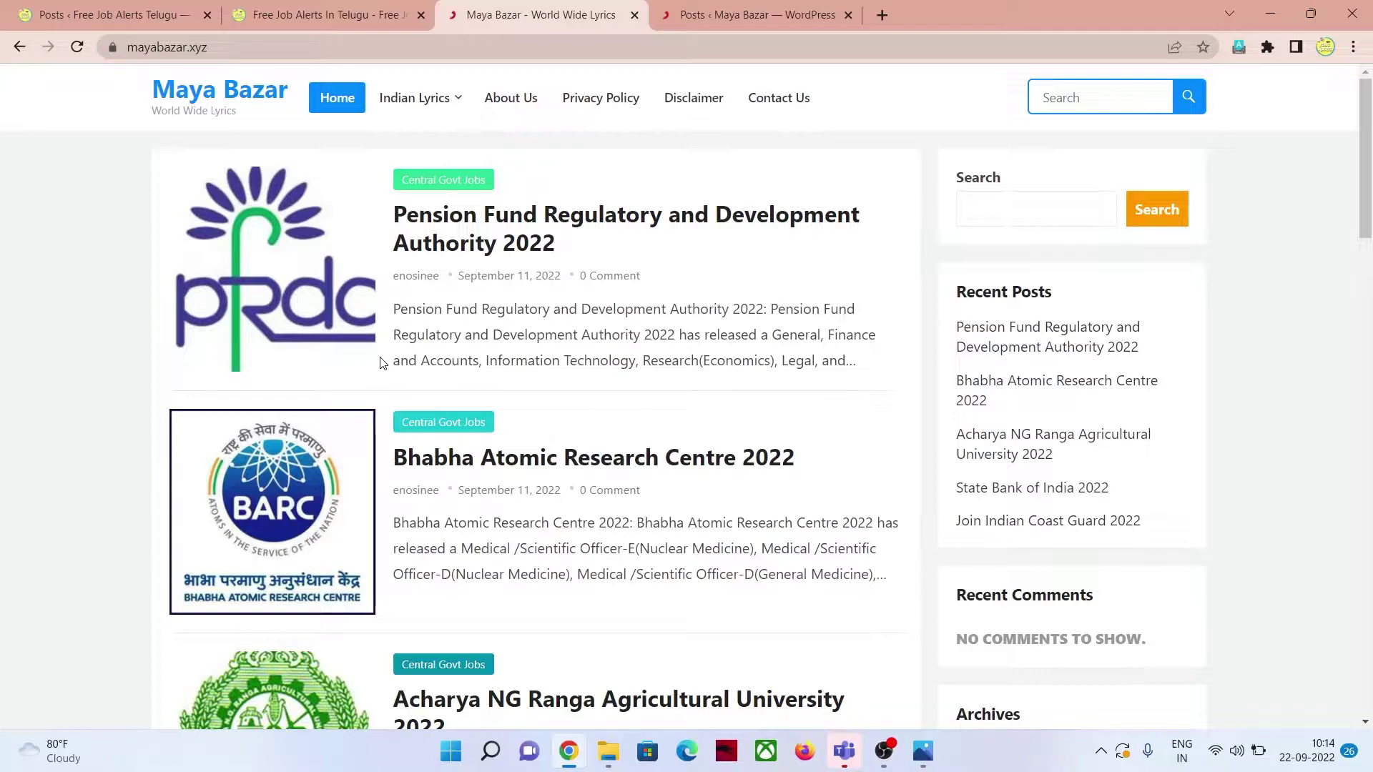
pyautogui.hotkey('ctrl', 'shift', 'Tab')
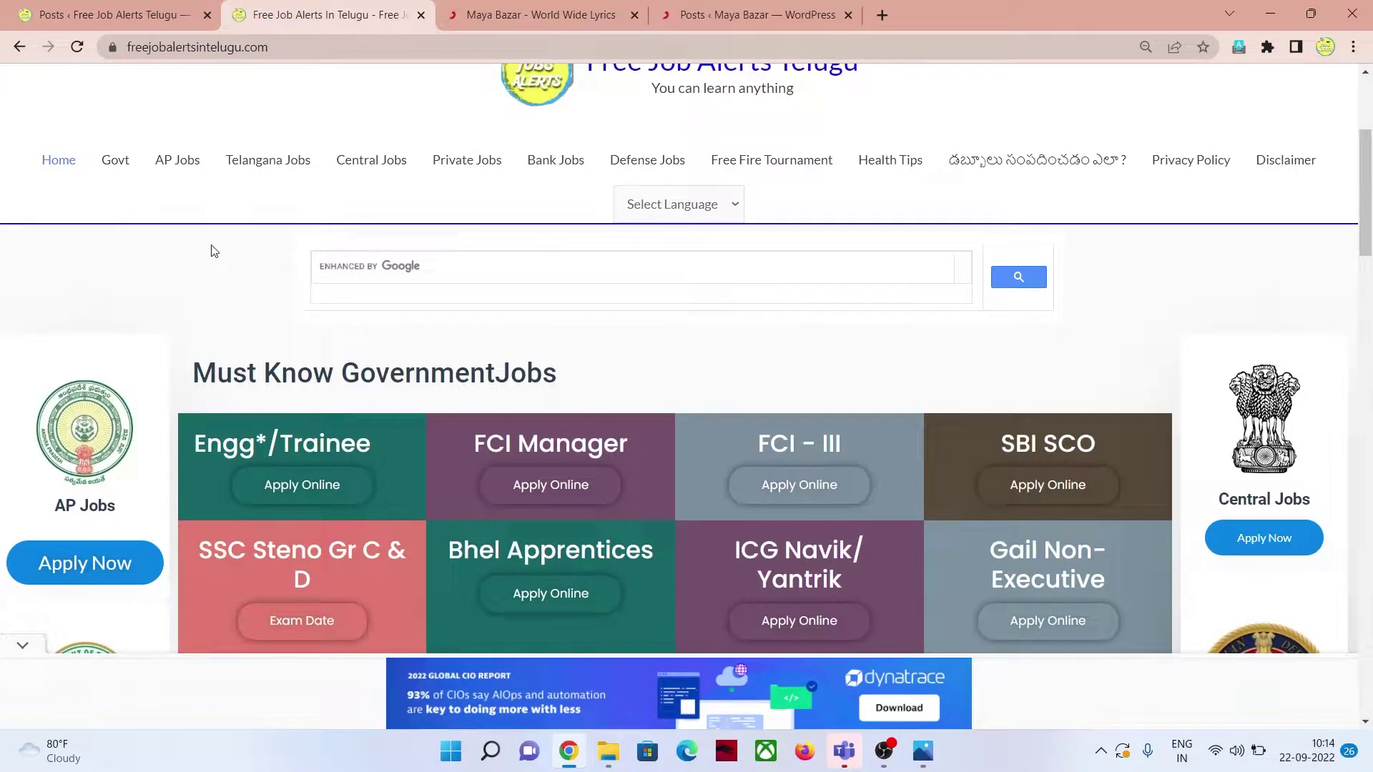
pyautogui.hotkey('ctrl', 'Tab')
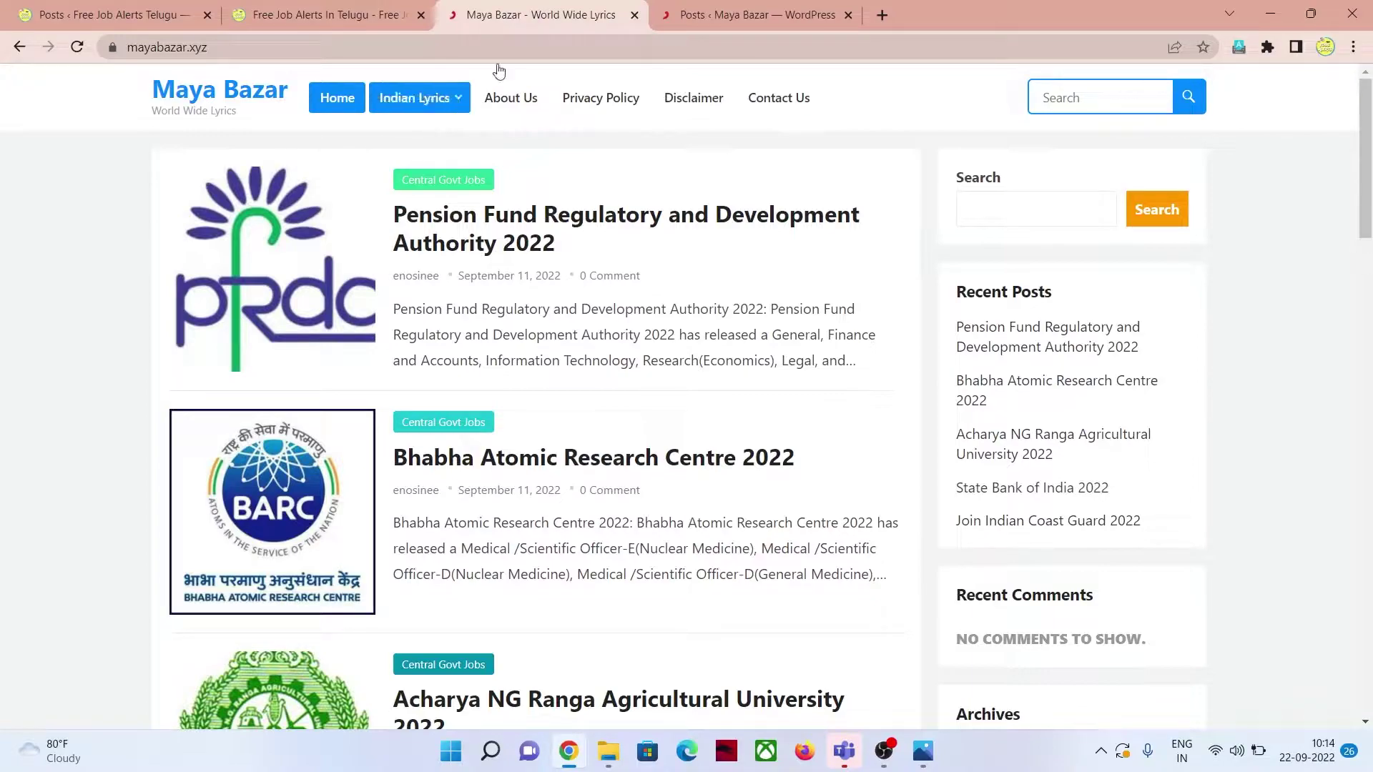
pyautogui.hotkey('ctrl', 'Tab')
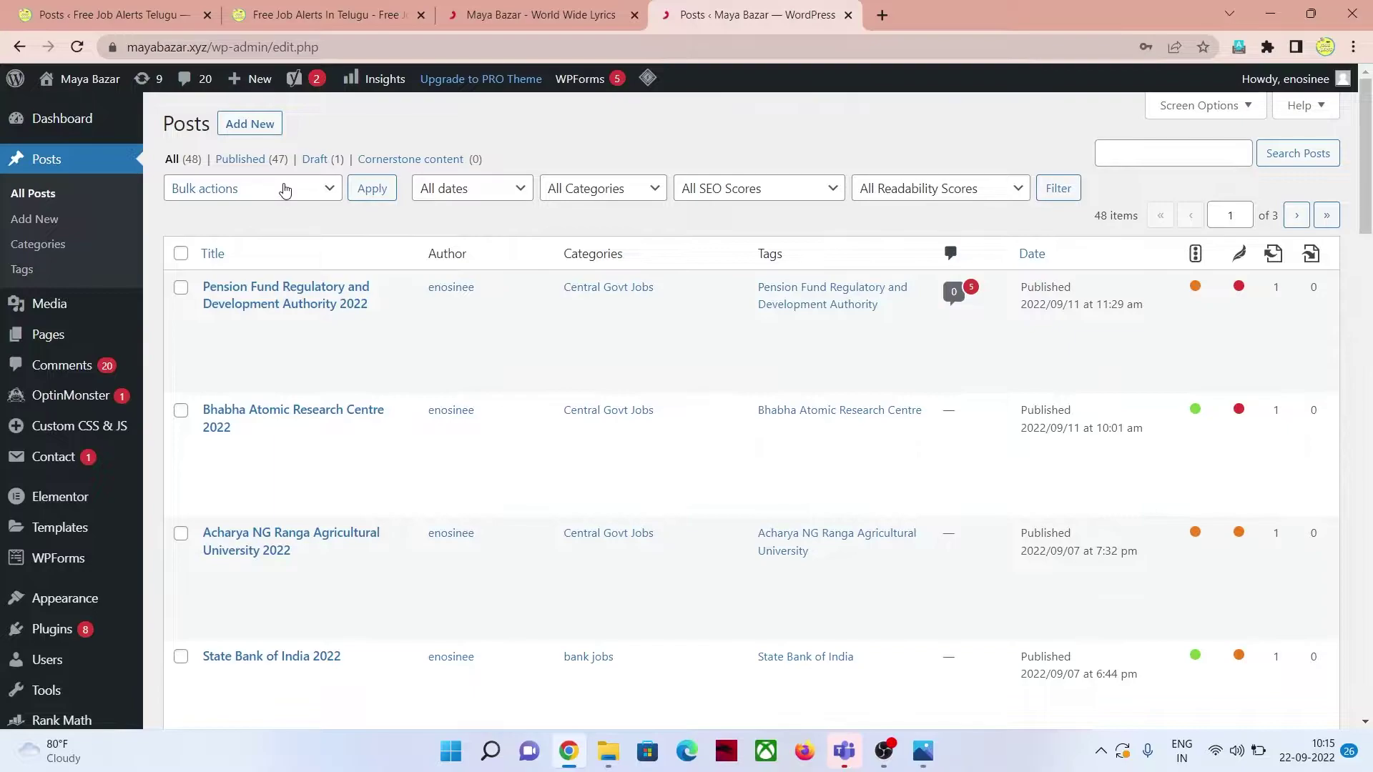
pyautogui.click(76, 9)
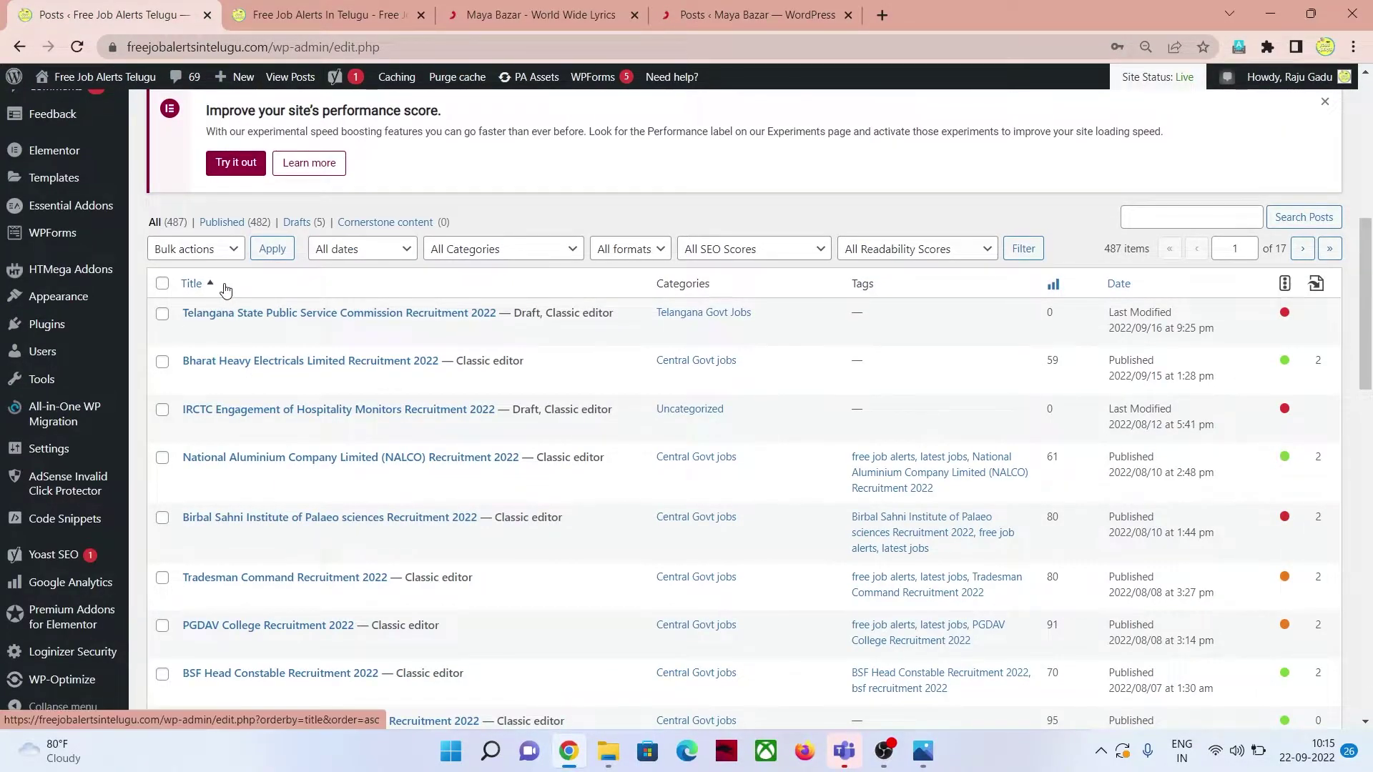
pyautogui.hotkey('ctrl', '4')
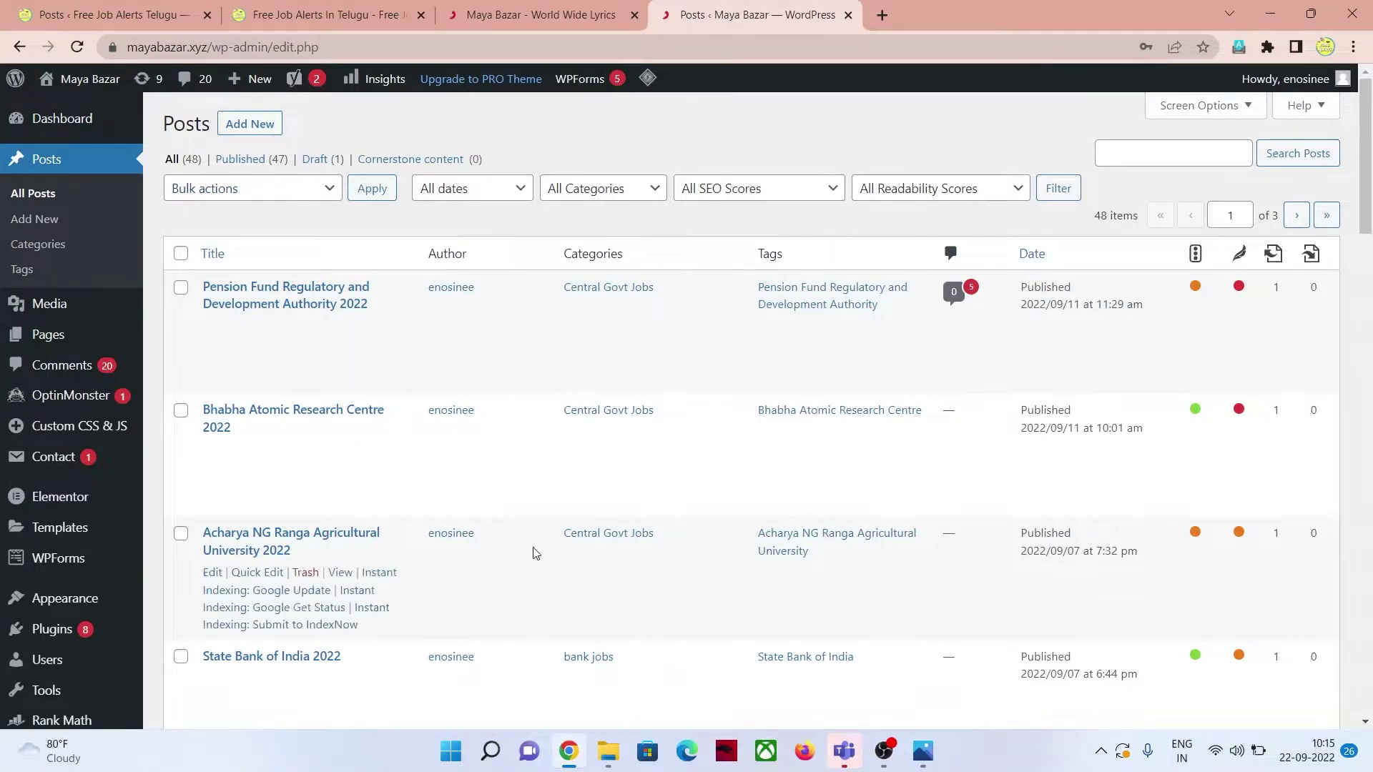
# Step: View the AdSense site-review screenshot for mayabazar.xyz in the image viewer and return to the Maya Bazar homepage in the browser
pyautogui.hotkey('alt', 'Tab')
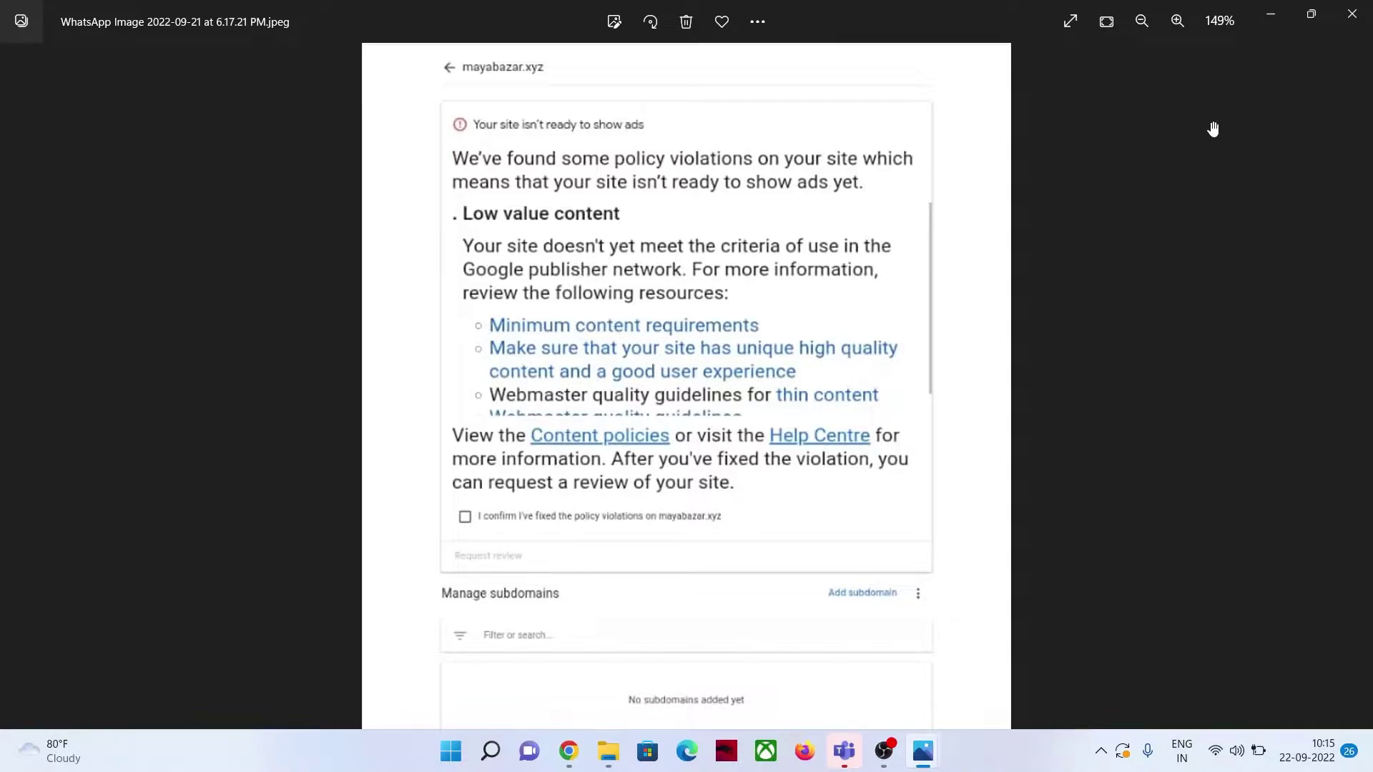
pyautogui.hotkey('alt', 'Tab')
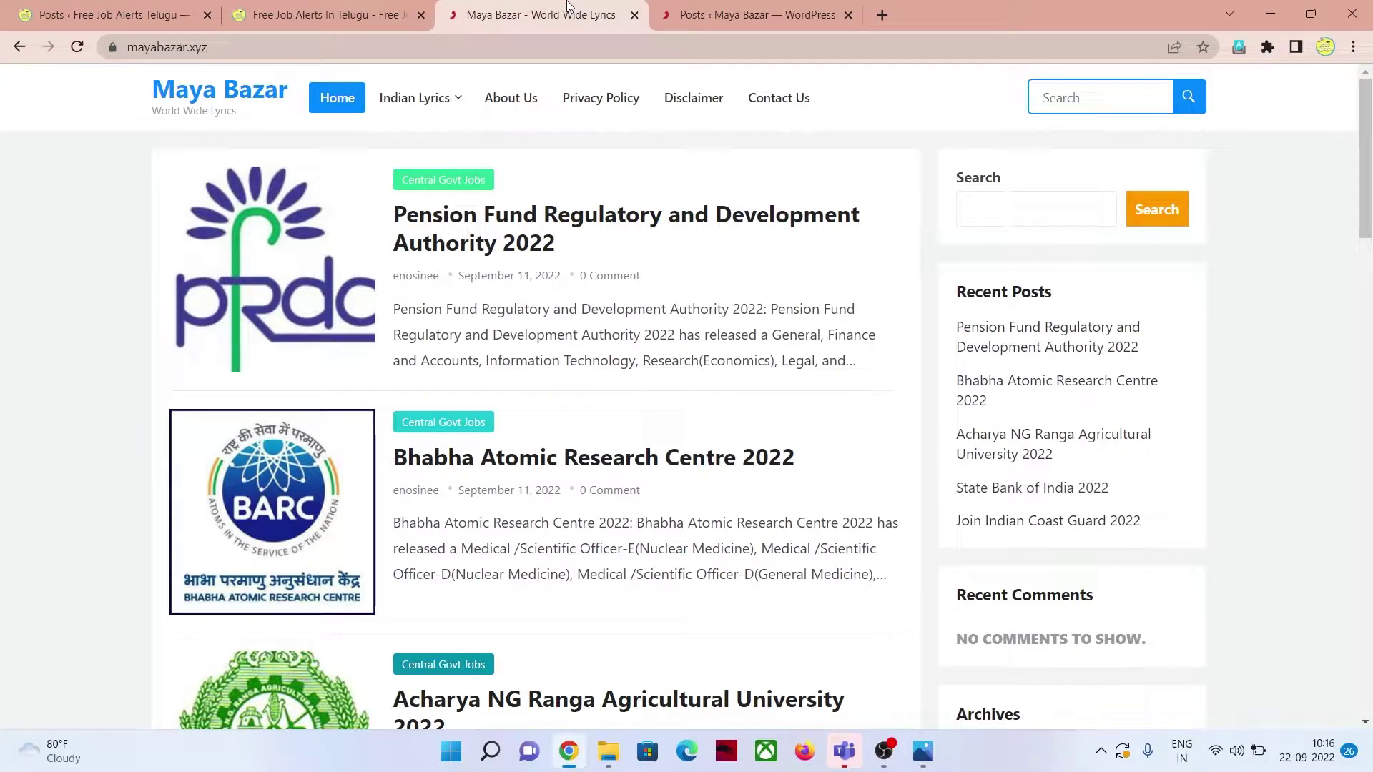
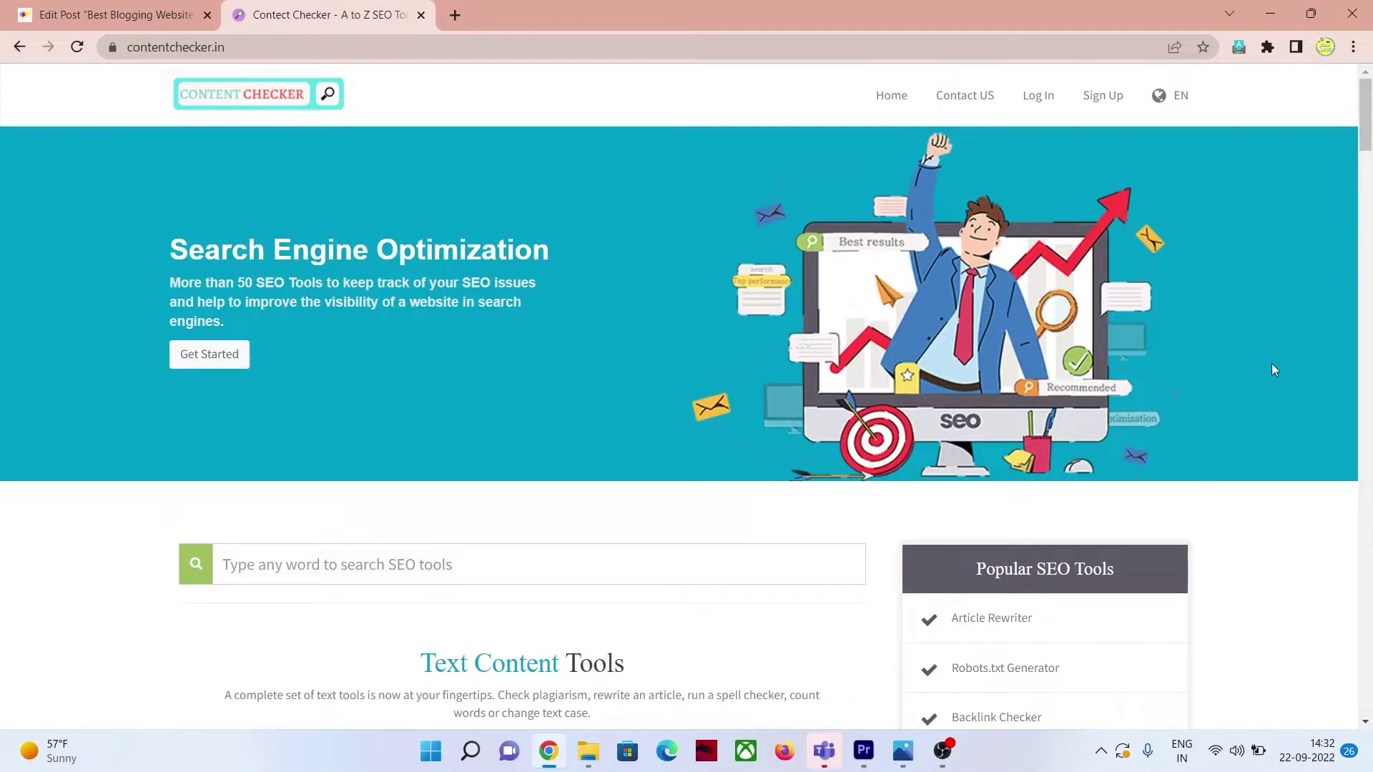
# Step: Open the Plagiarism Checker from the Text Content Tools on contentchecker.in and activate its article text box
pyautogui.scroll(-3, 461, 432)
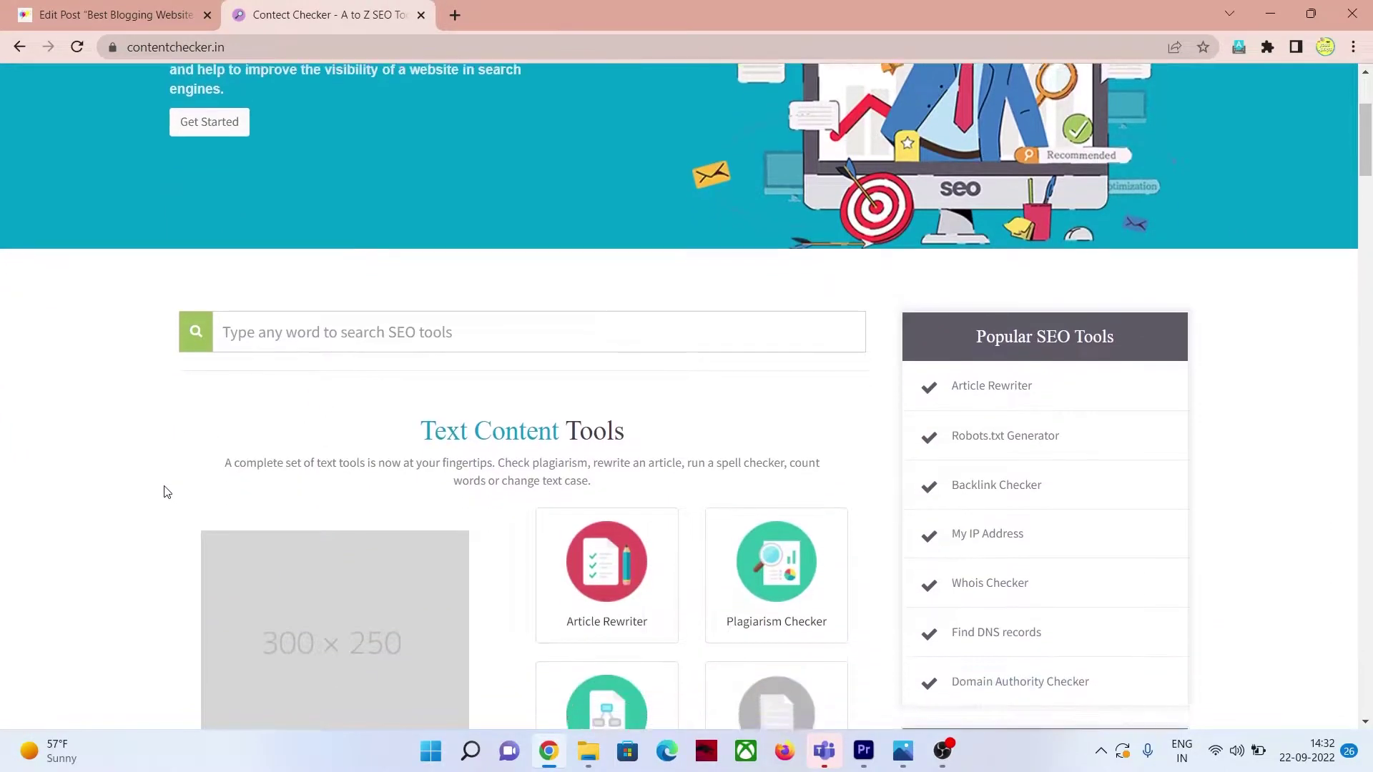
pyautogui.scroll(-4, 108, 443)
pyautogui.scroll(-1, 143, 656)
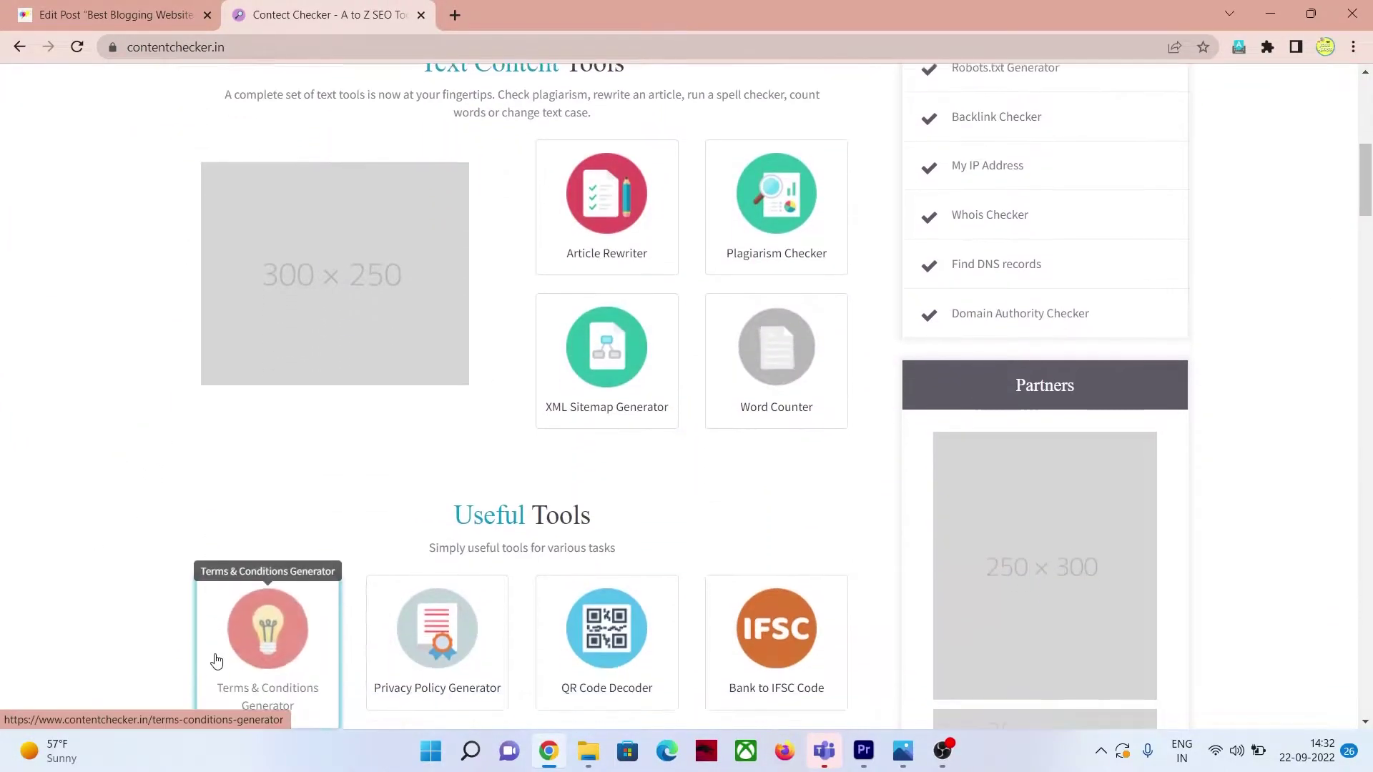
pyautogui.scroll(-2, 217, 659)
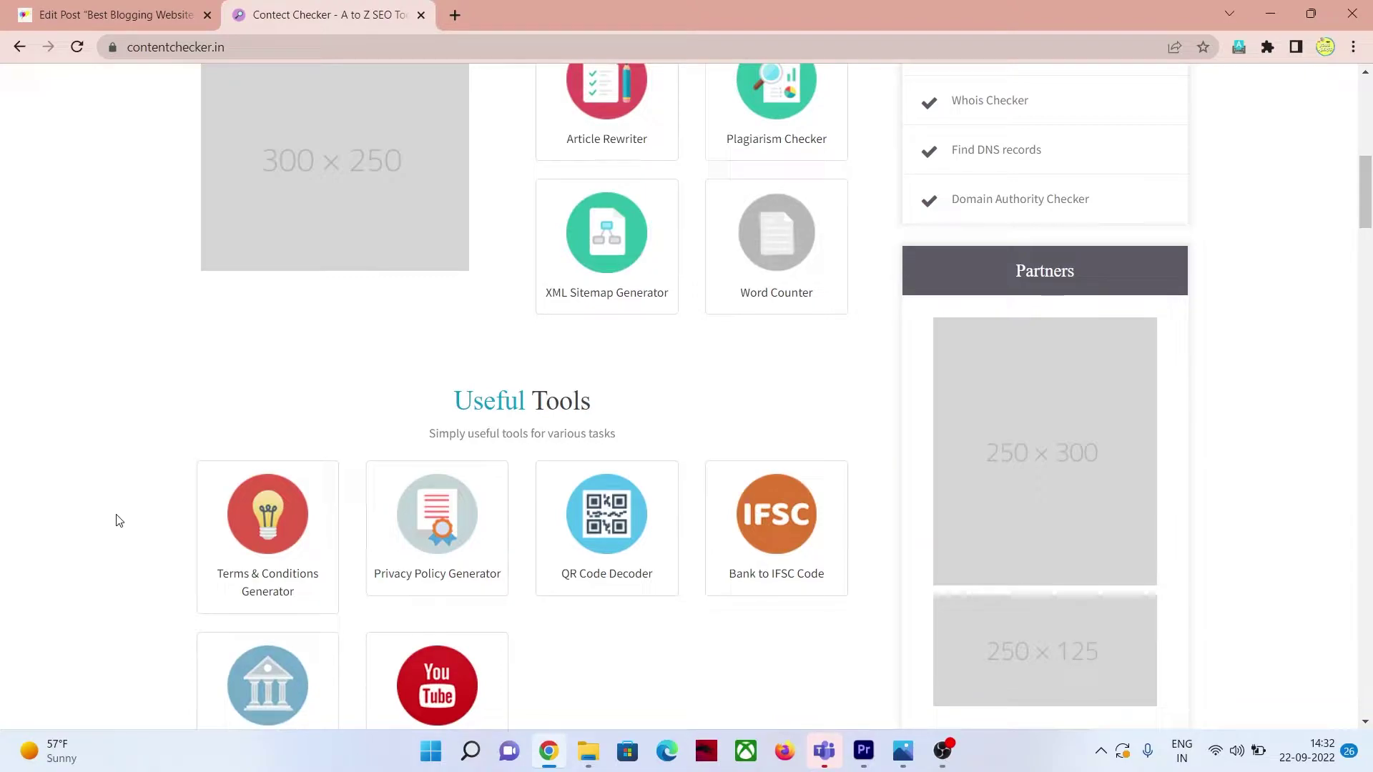
pyautogui.scroll(1, 120, 512)
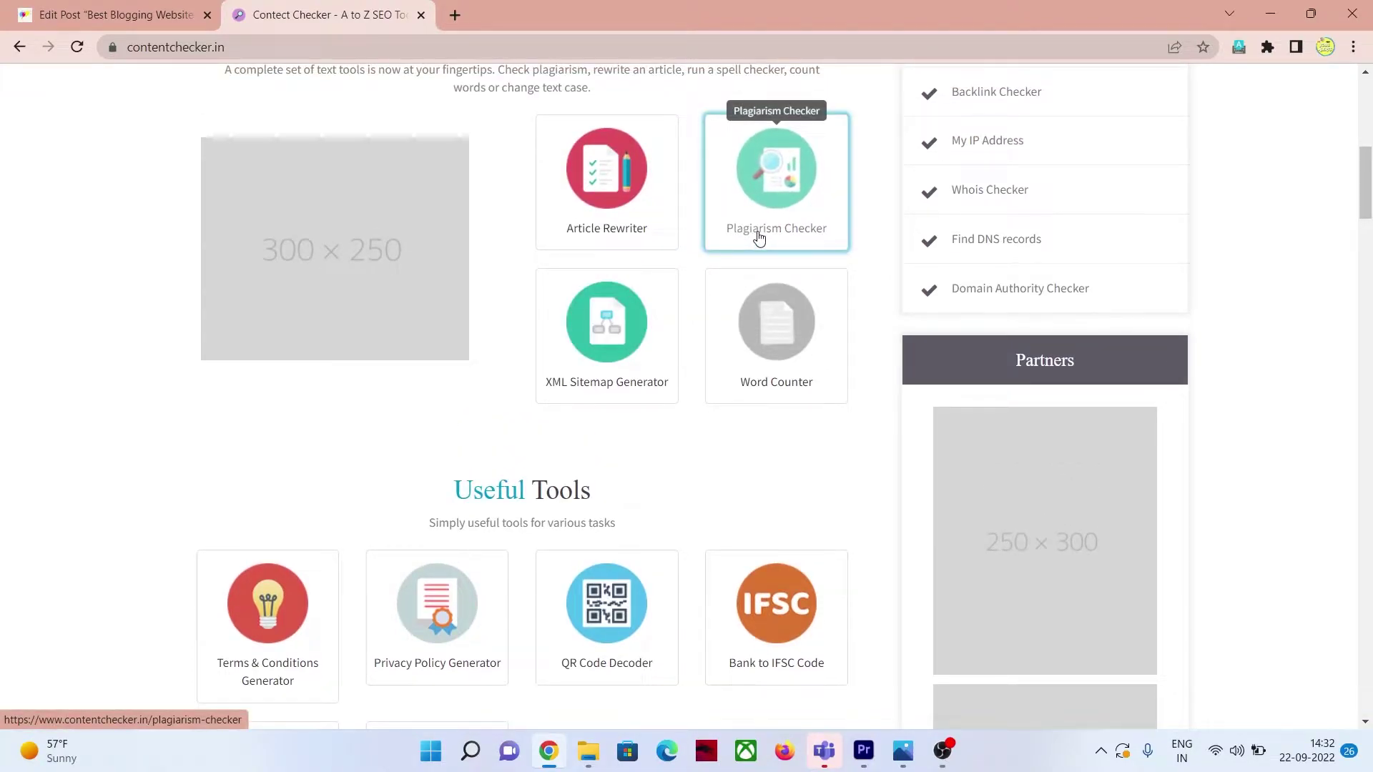
pyautogui.click(760, 211)
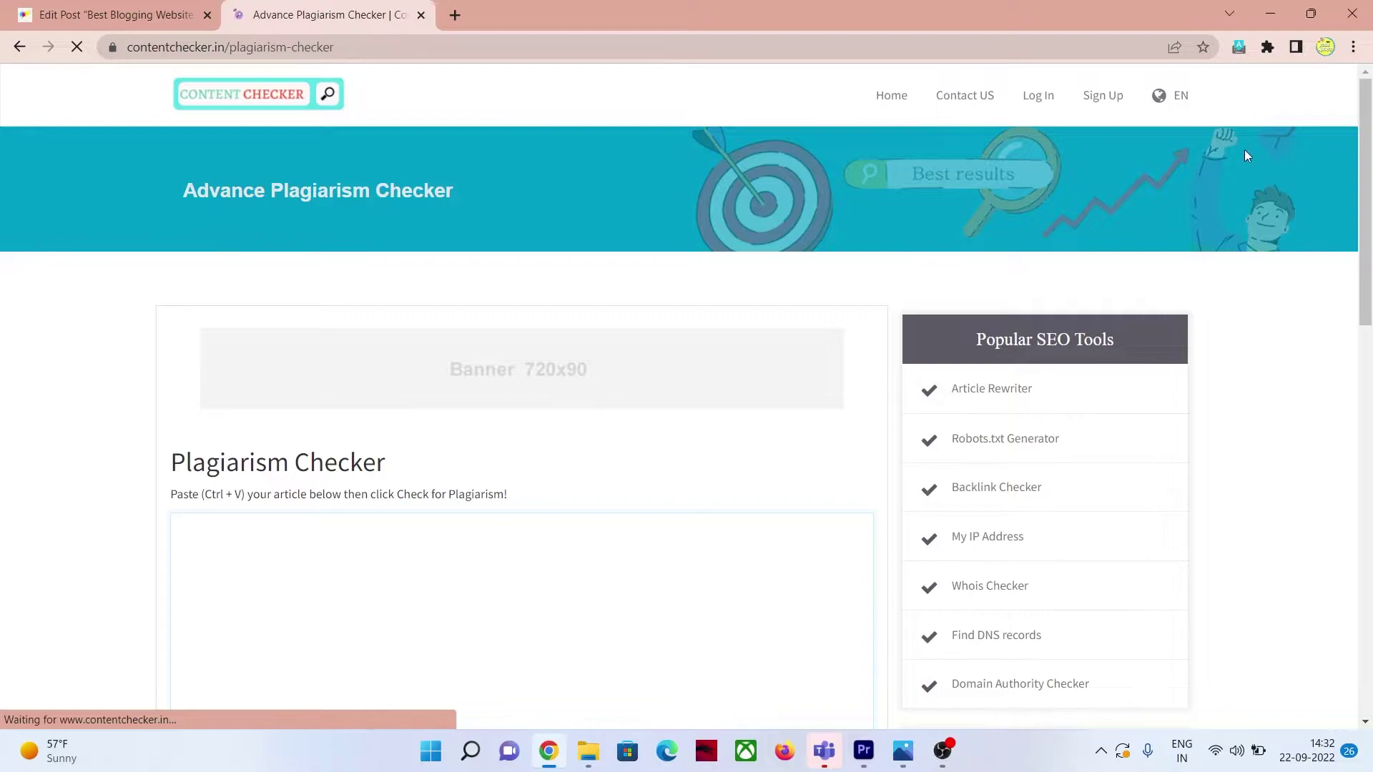
pyautogui.scroll(-2, 283, 402)
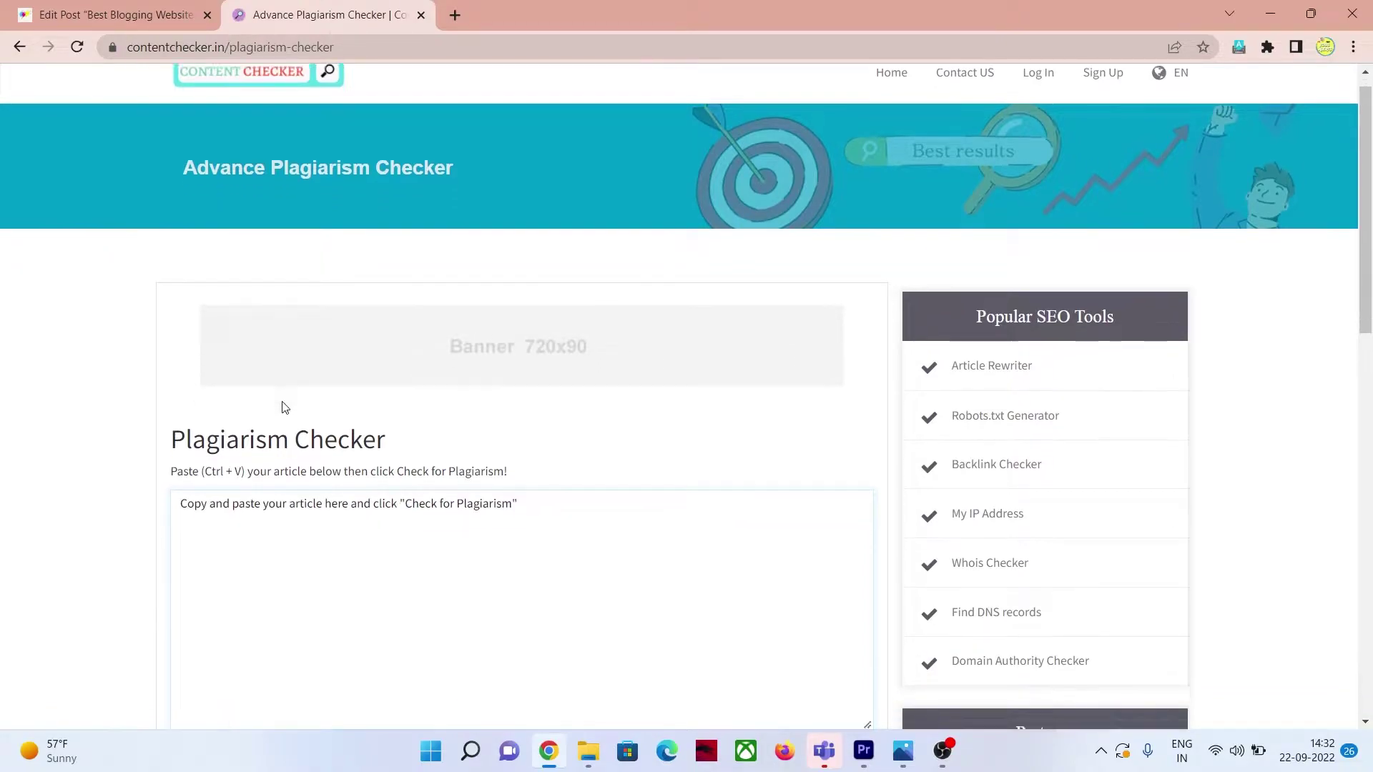
pyautogui.click(255, 361)
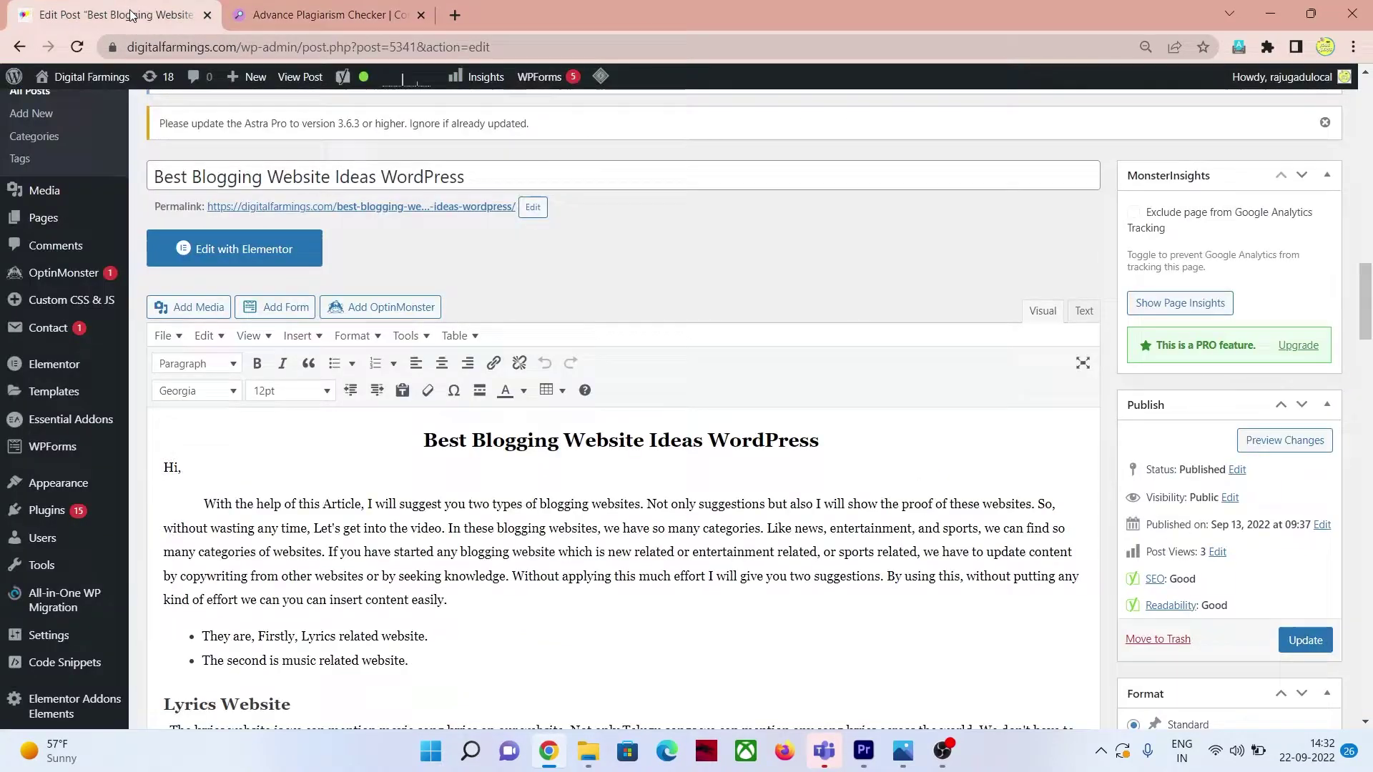
# Step: Copy the entire article text of the "Best Blogging Website Ideas WordPress" post from its WordPress editor
pyautogui.click(130, 15)
pyautogui.scroll(-1, 423, 402)
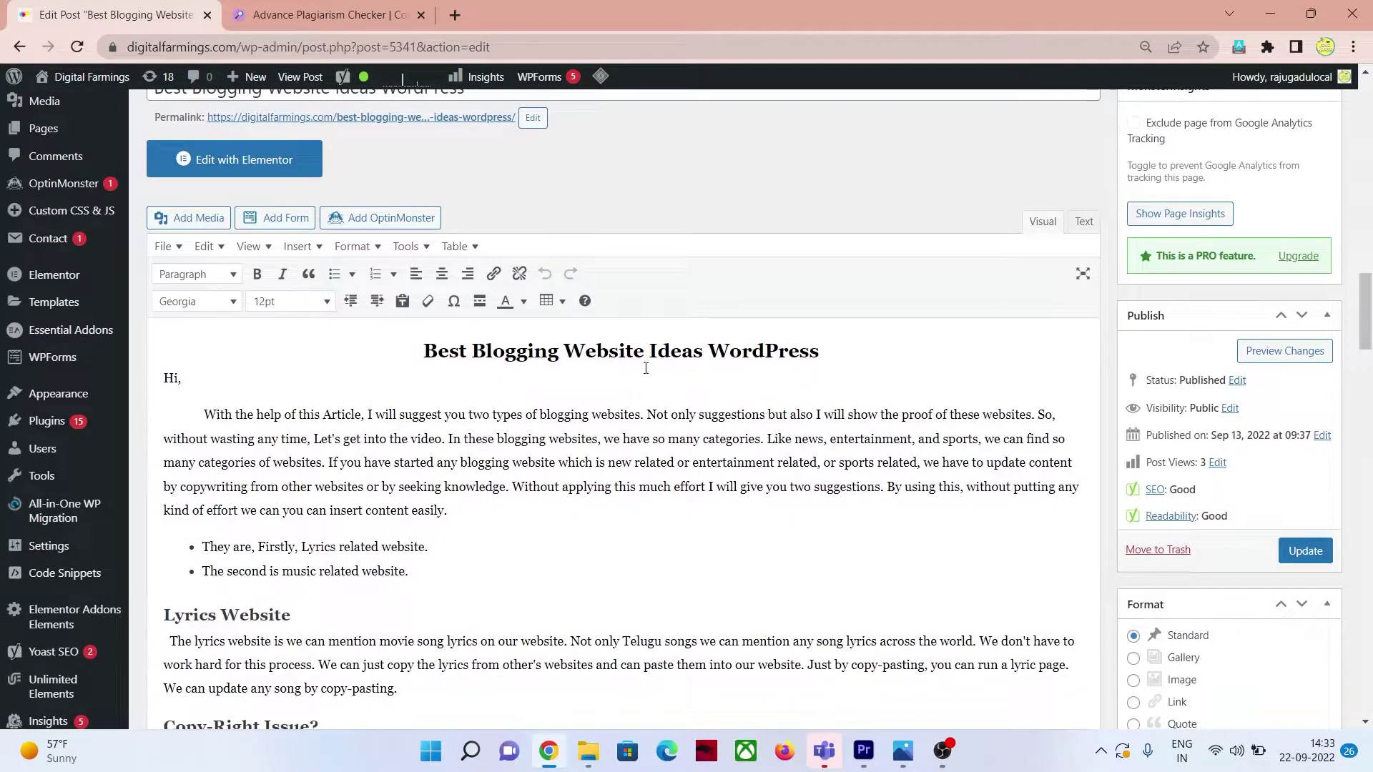
pyautogui.scroll(-1, 676, 510)
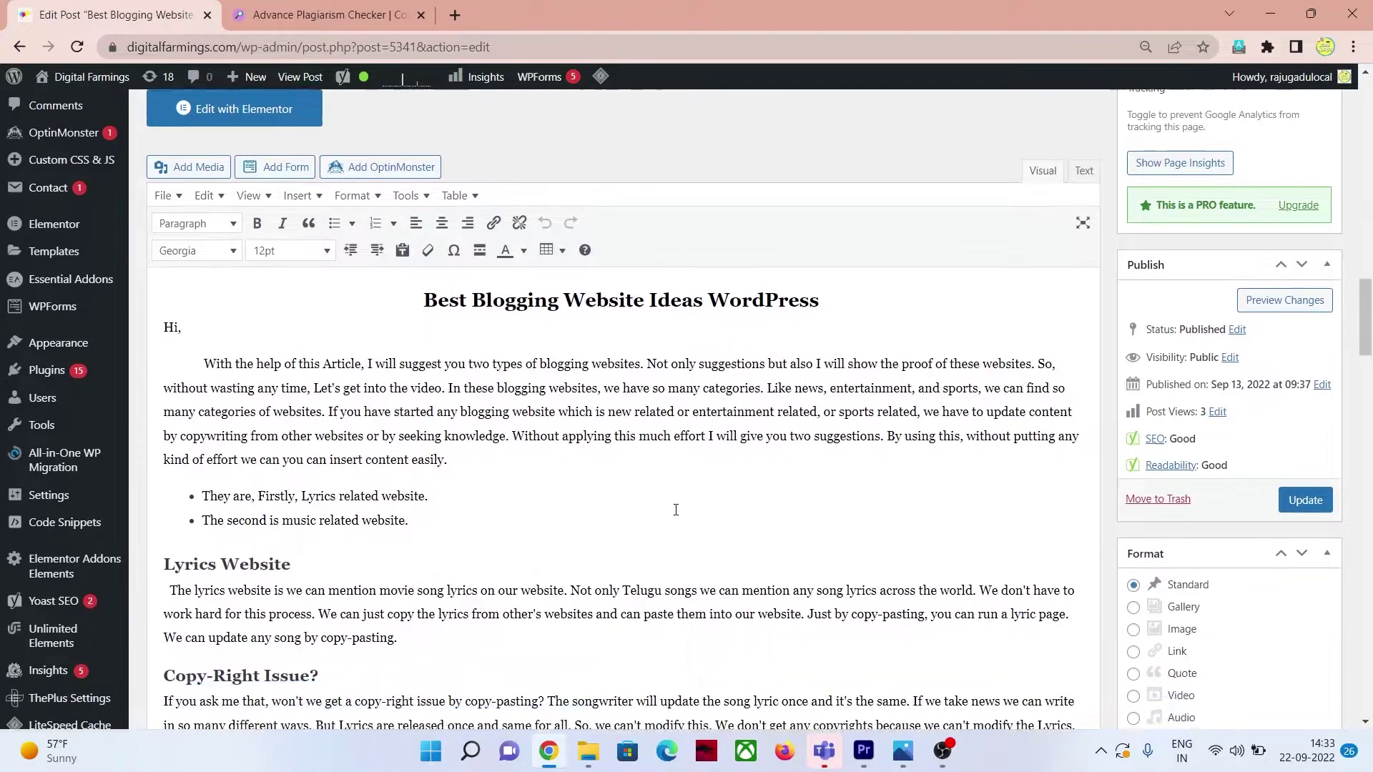
pyautogui.scroll(-15, 675, 509)
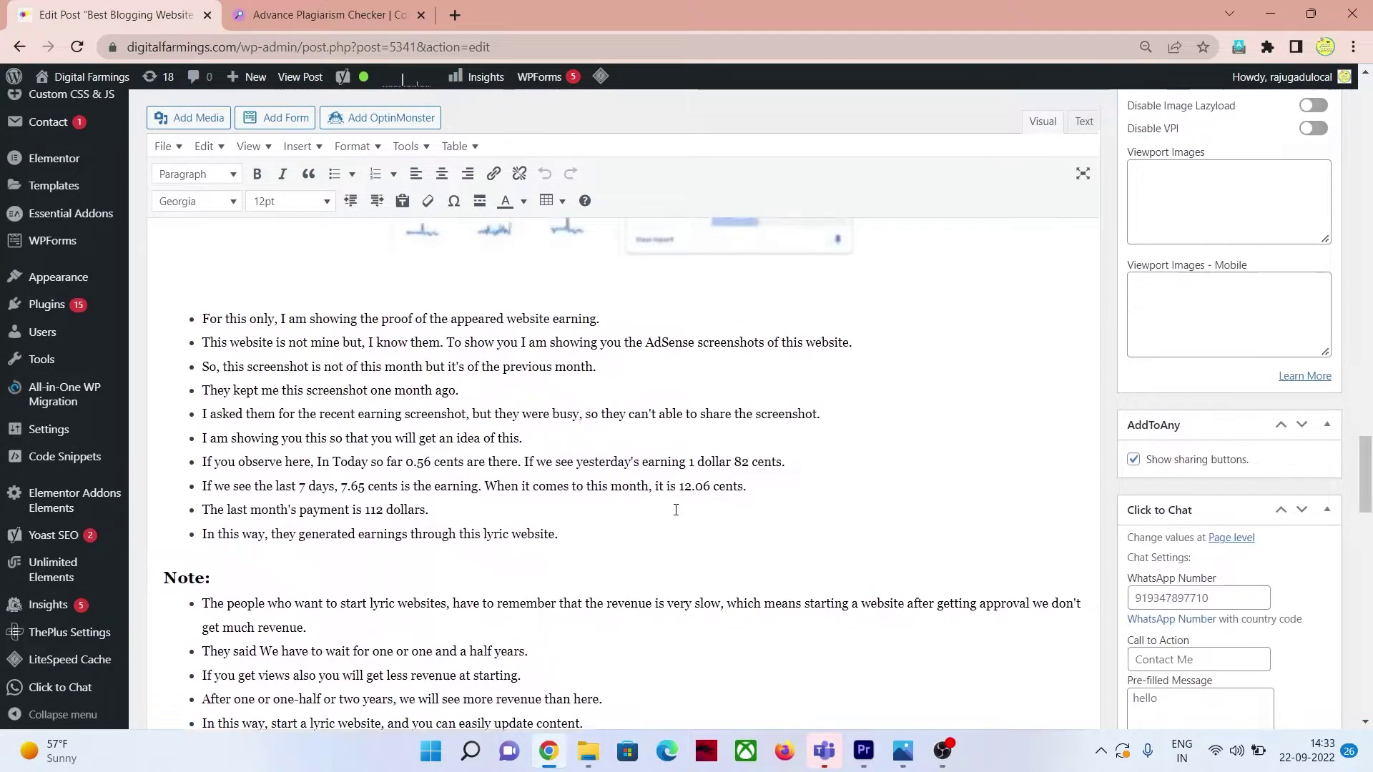
pyautogui.scroll(20, 675, 510)
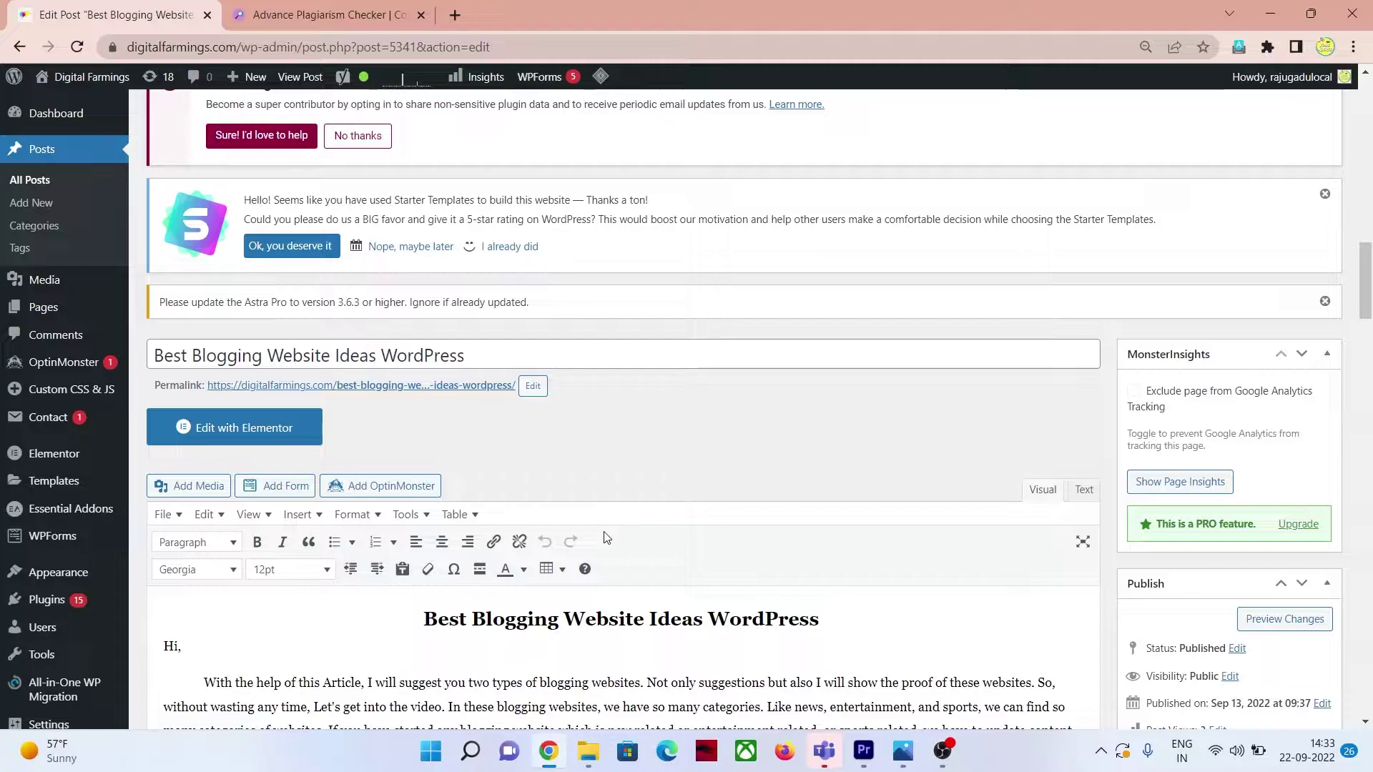
pyautogui.scroll(-3, 629, 526)
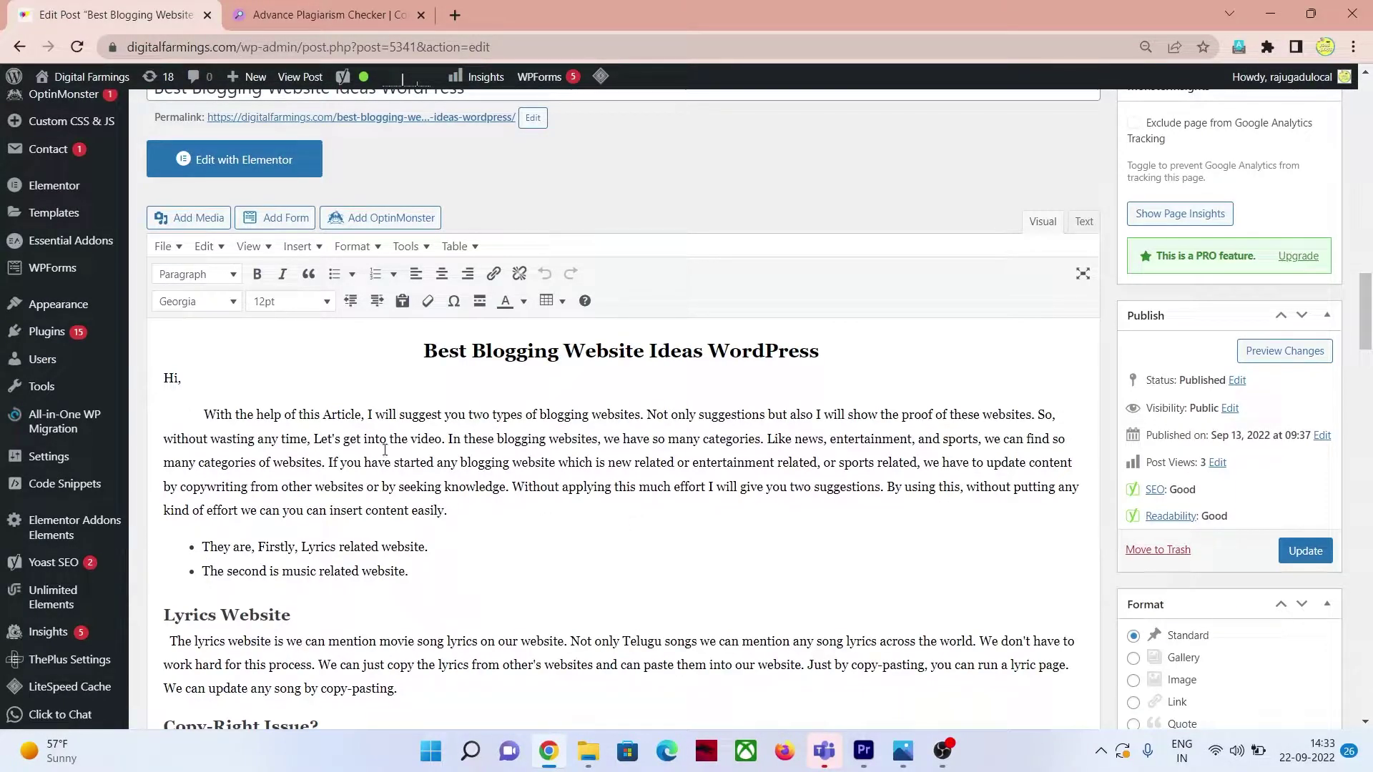
pyautogui.moveTo(400, 349); pyautogui.dragTo(453, 403)
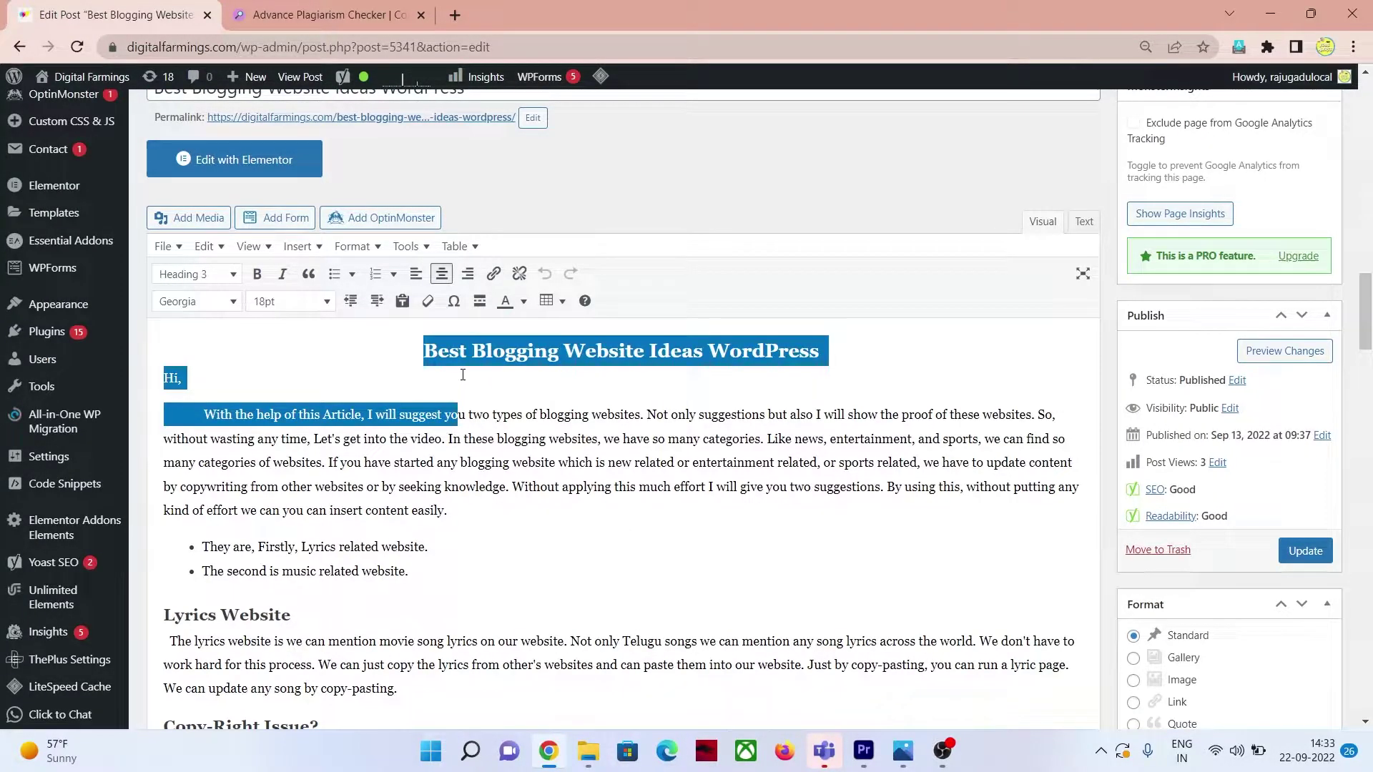
pyautogui.click(463, 375)
pyautogui.hotkey('ctrl', 'a')
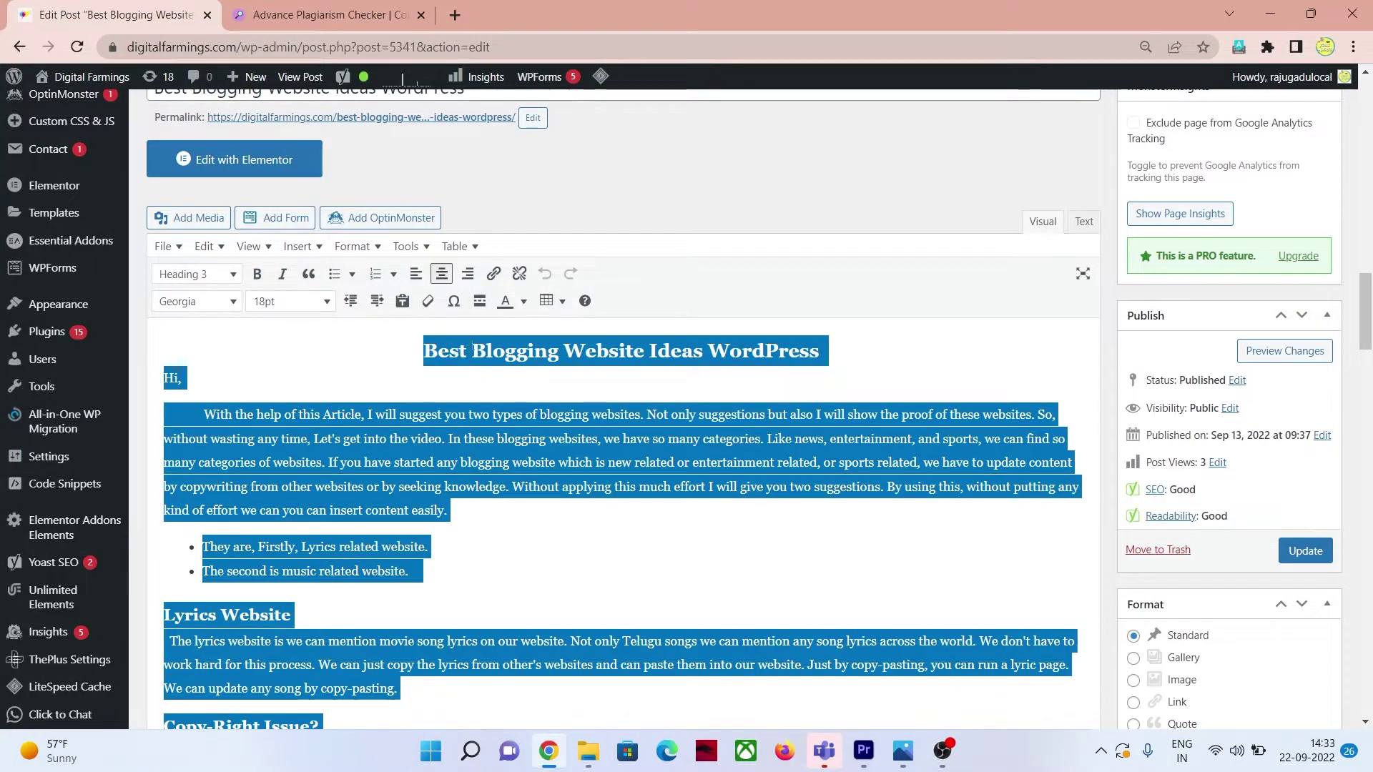
pyautogui.rightClick(470, 345)
pyautogui.click(517, 416)
# Step: Paste the copied article text into the contentchecker.in Plagiarism Checker and start the plagiarism check
pyautogui.click(325, 14)
pyautogui.click(275, 350)
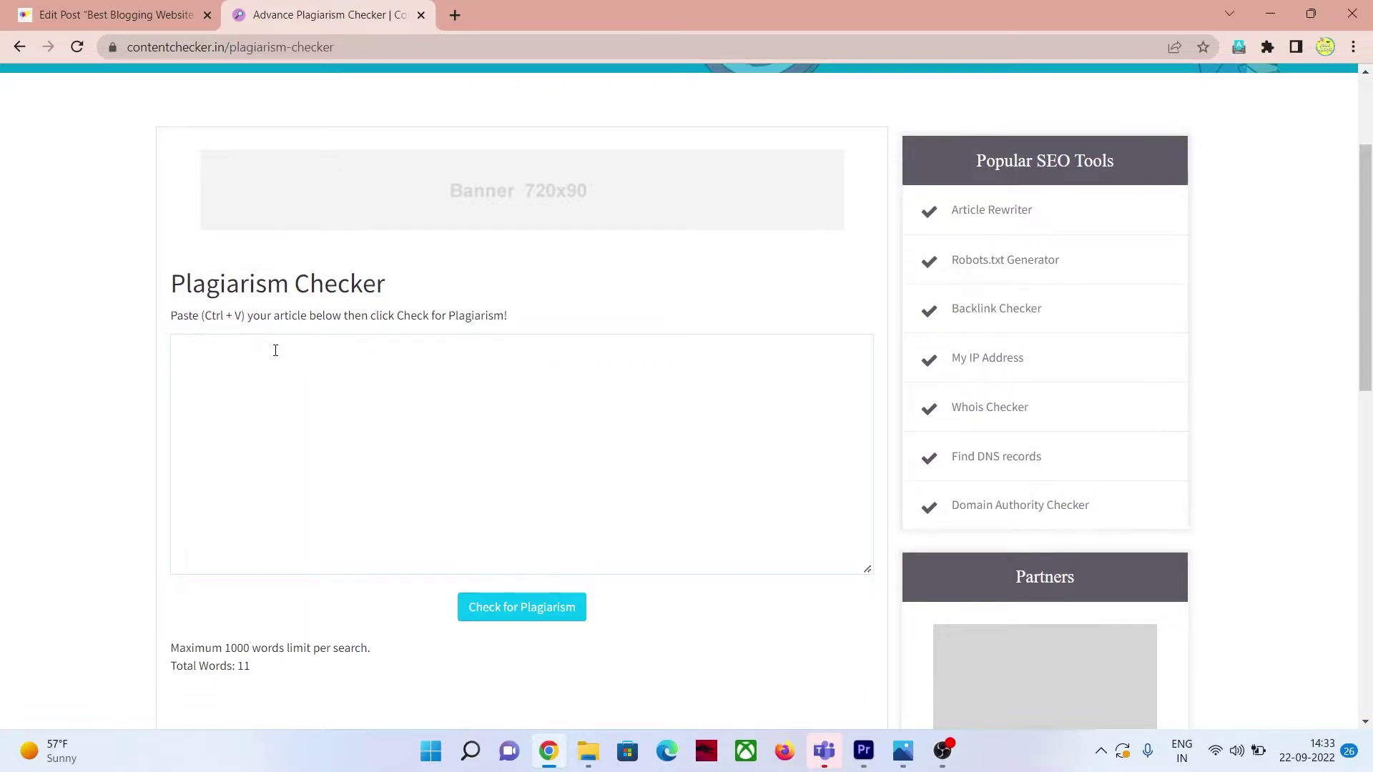
pyautogui.hotkey('ctrl', 'v')
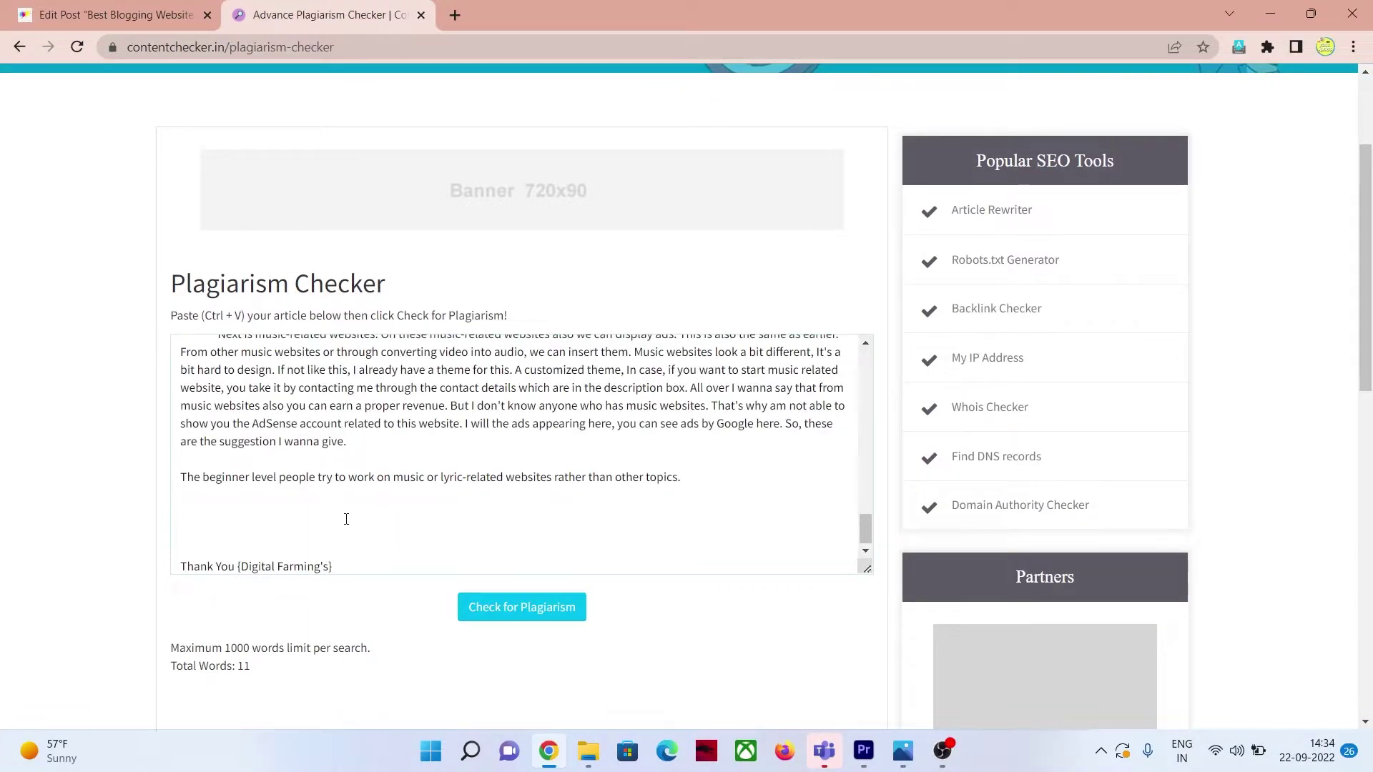
pyautogui.click(512, 616)
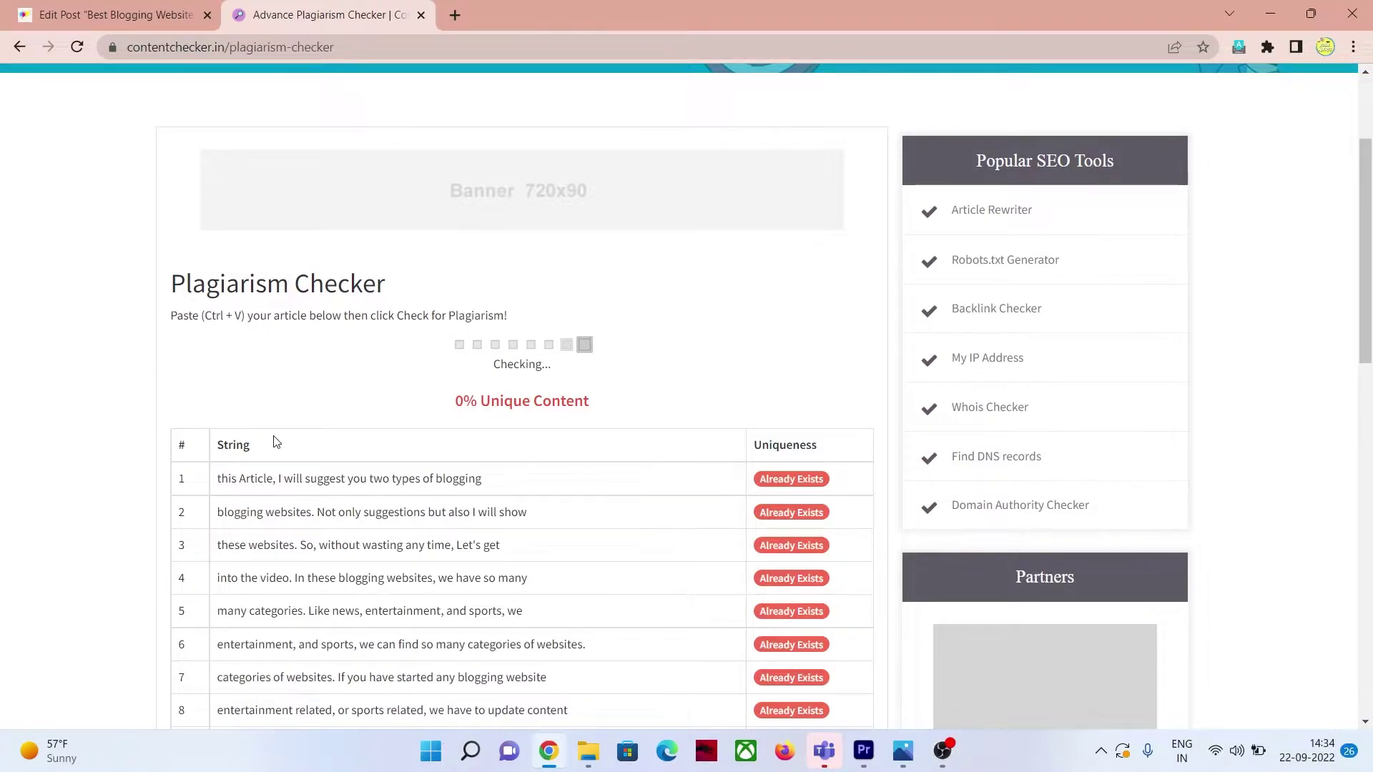
# Step: Review the uniqueness result for each checked string and compare it with the article text in the WordPress editor
pyautogui.scroll(-5, 275, 441)
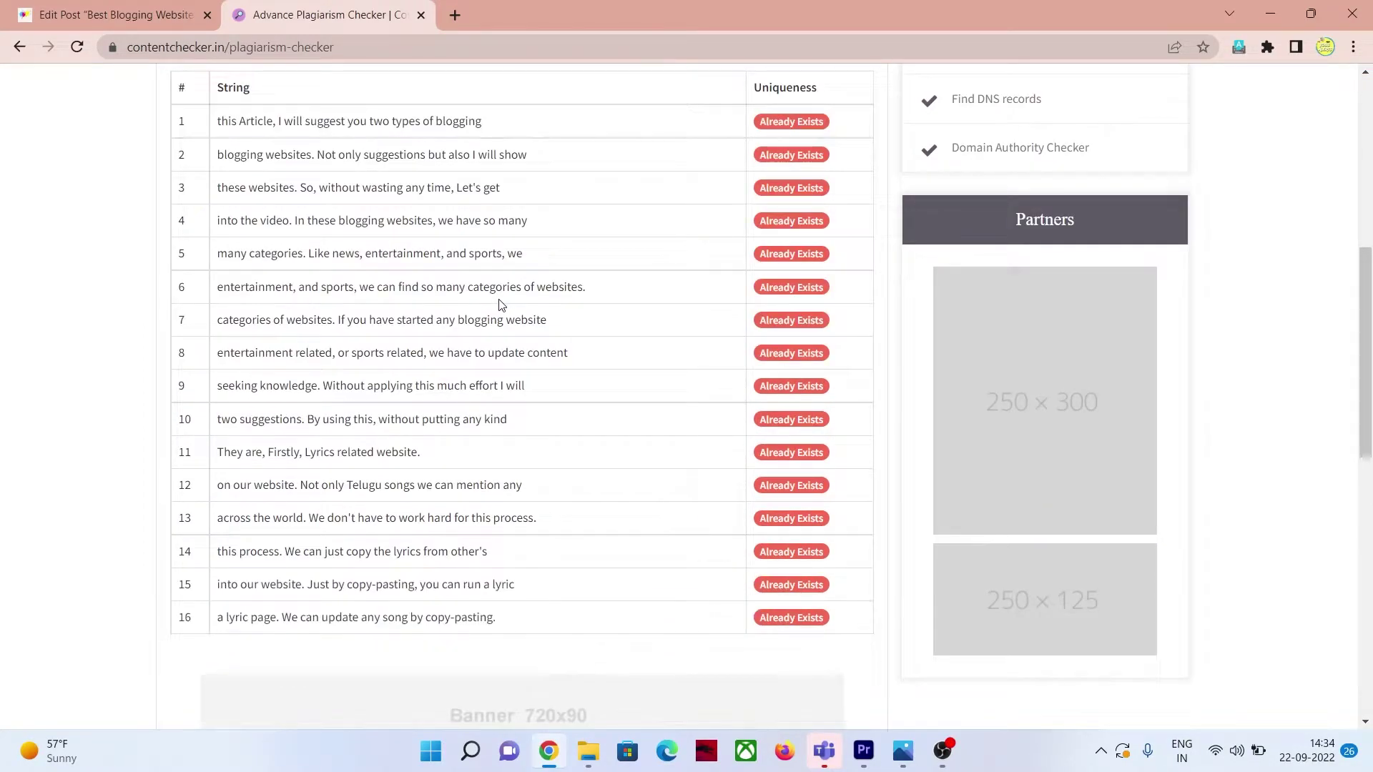
pyautogui.scroll(2, 504, 300)
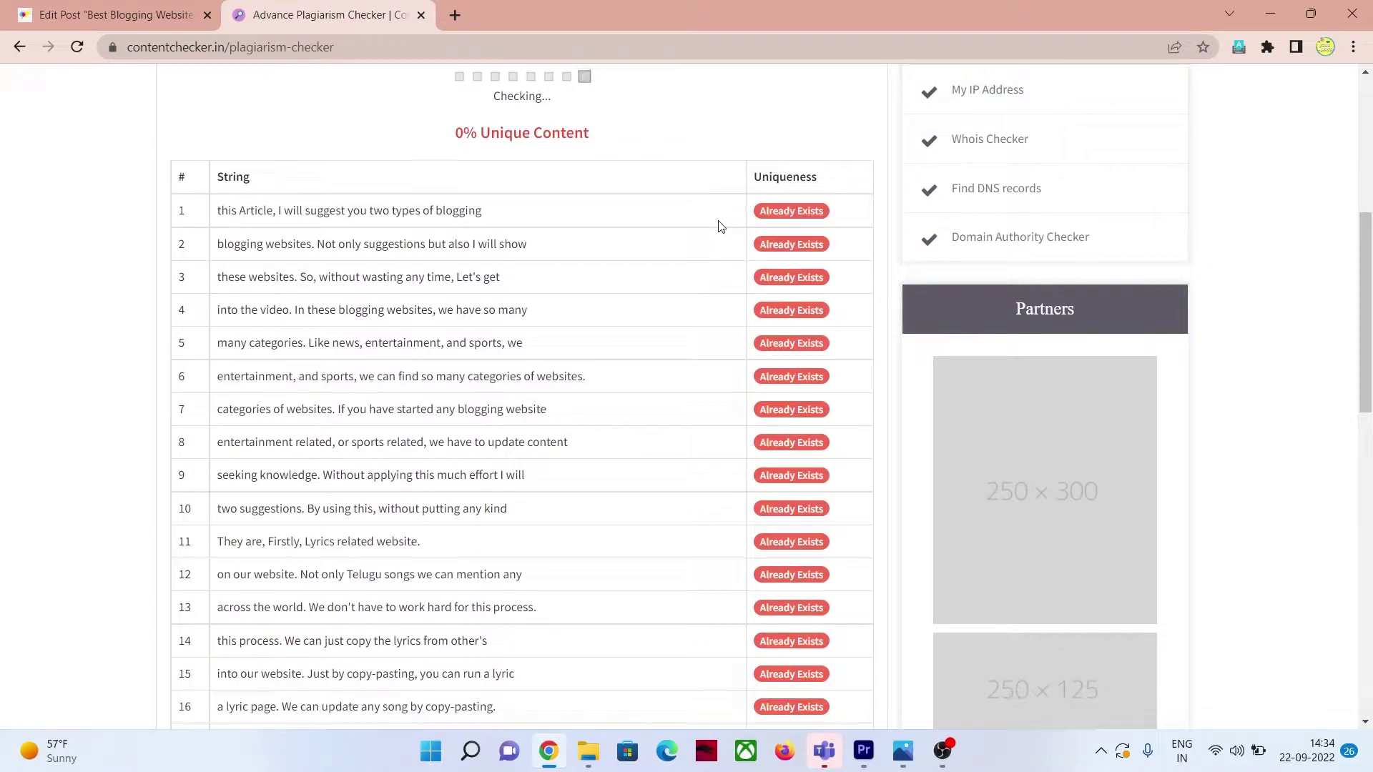
pyautogui.hotkey('ctrl', 'shift', 'Tab')
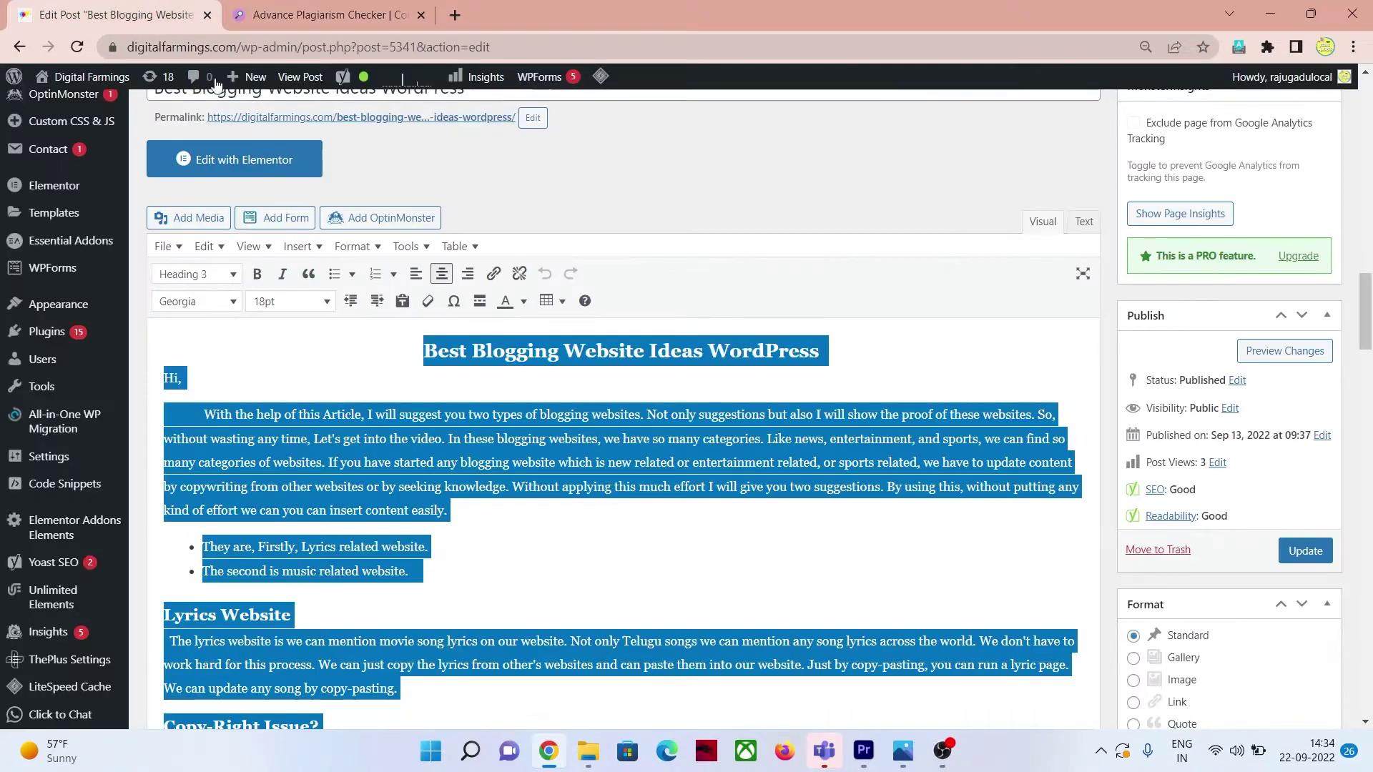
pyautogui.click(675, 349)
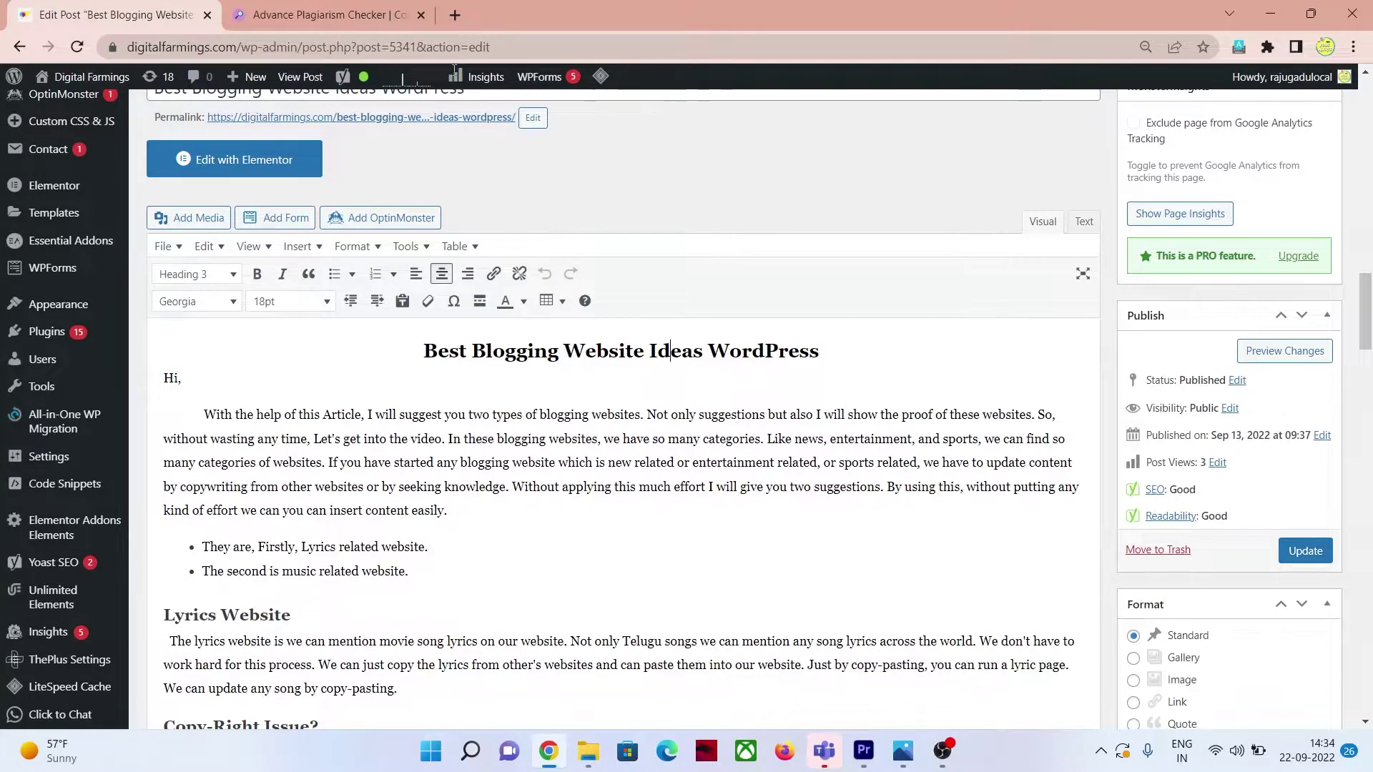
pyautogui.hotkey('ctrl', 'Tab')
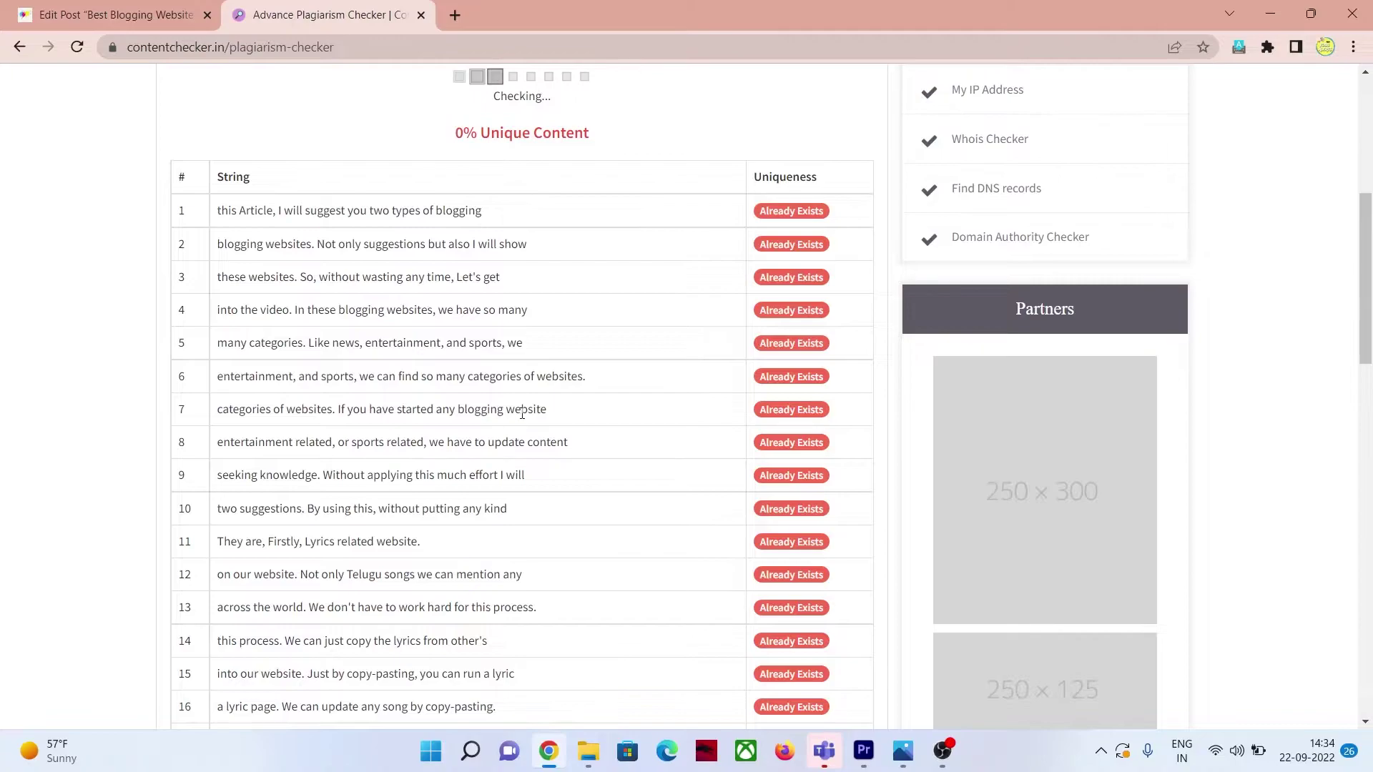
pyautogui.scroll(1, 524, 409)
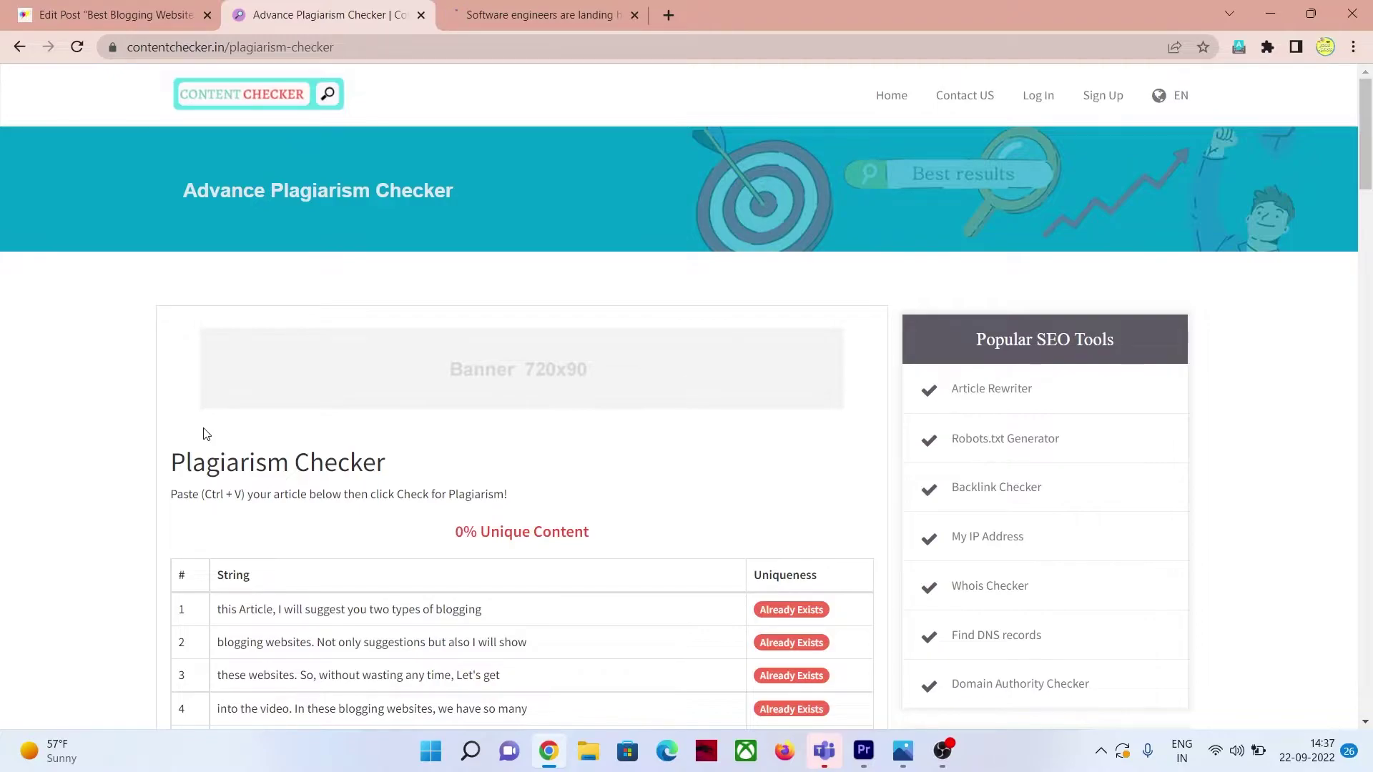
pyautogui.scroll(-3, 64, 387)
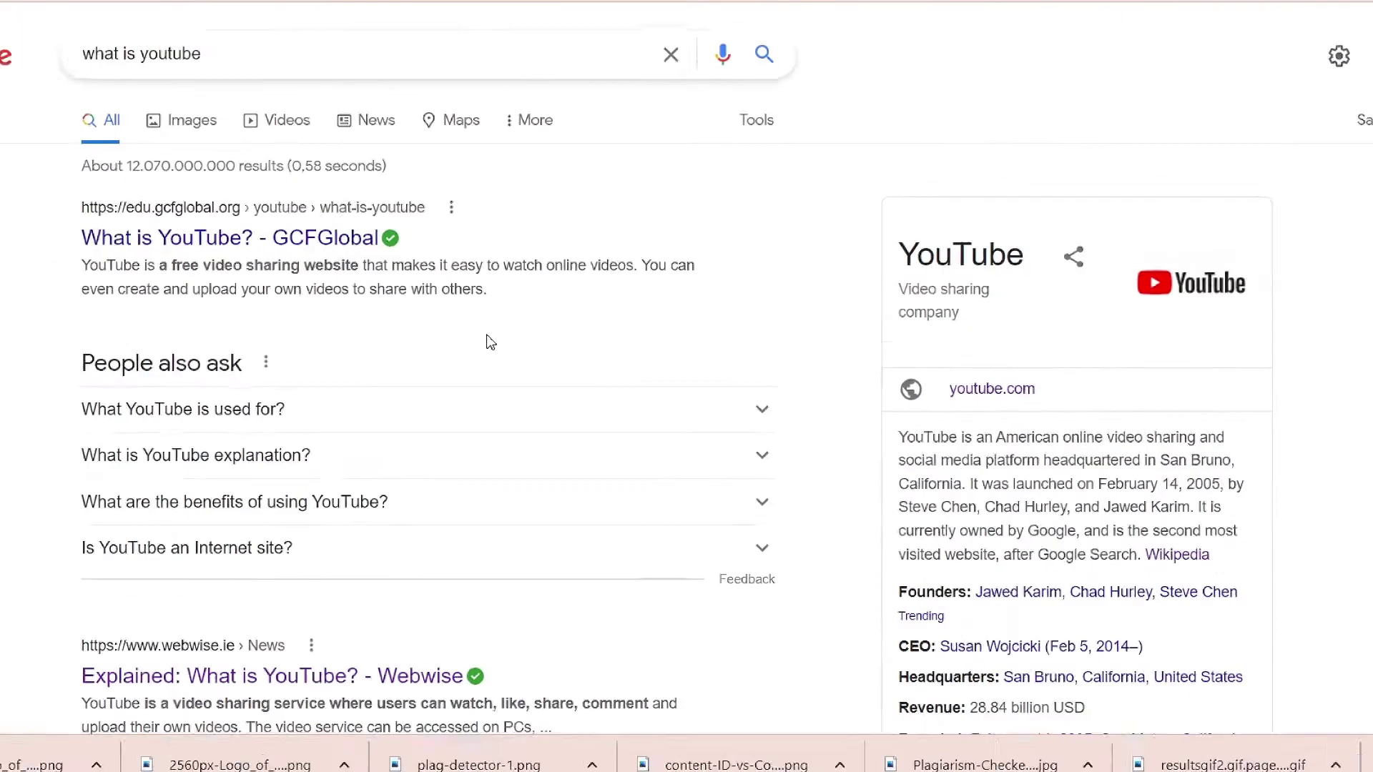
# Step: Look through the full page of Google results and related searches for "what is youtube"
pyautogui.scroll(-5, 210, 319)
pyautogui.scroll(-10, 210, 320)
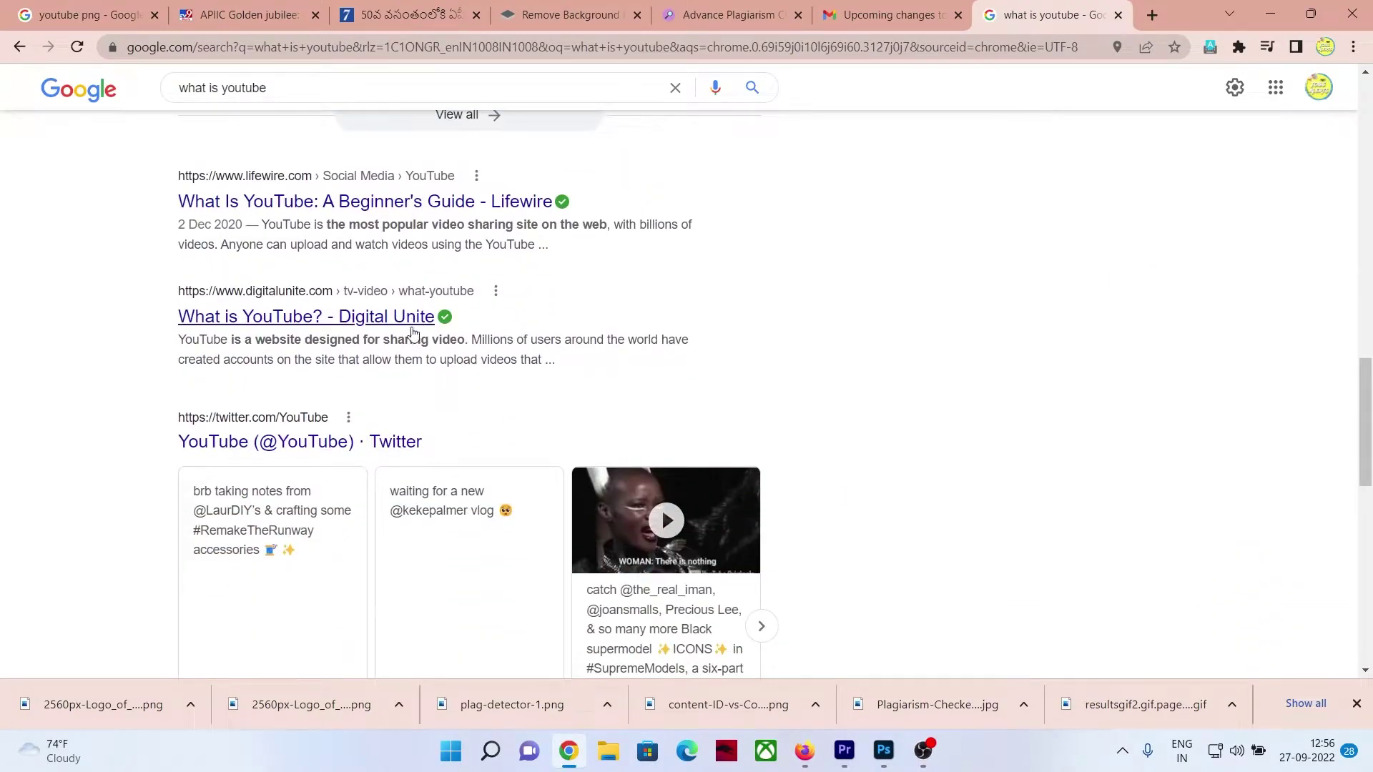
pyautogui.scroll(-10, 230, 371)
pyautogui.scroll(-2, 487, 304)
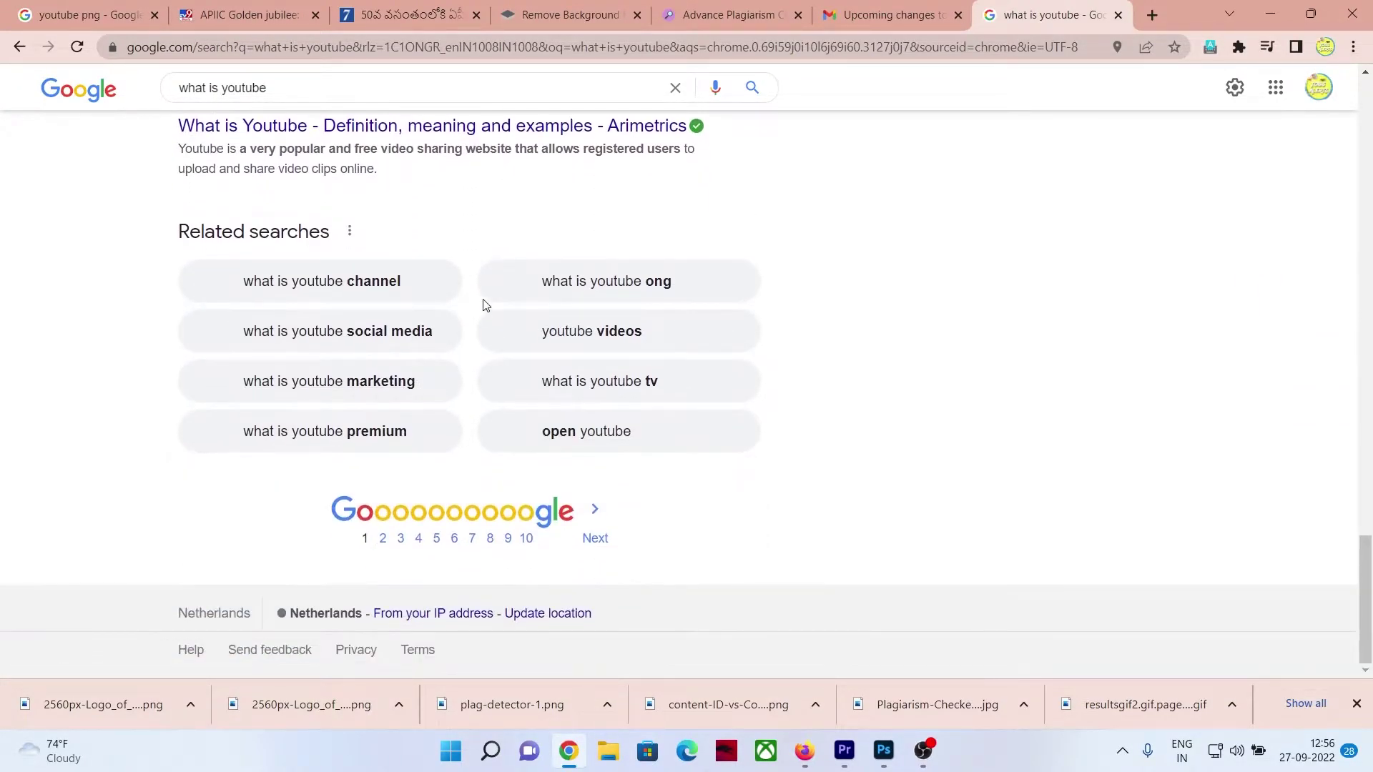
pyautogui.scroll(9, 481, 298)
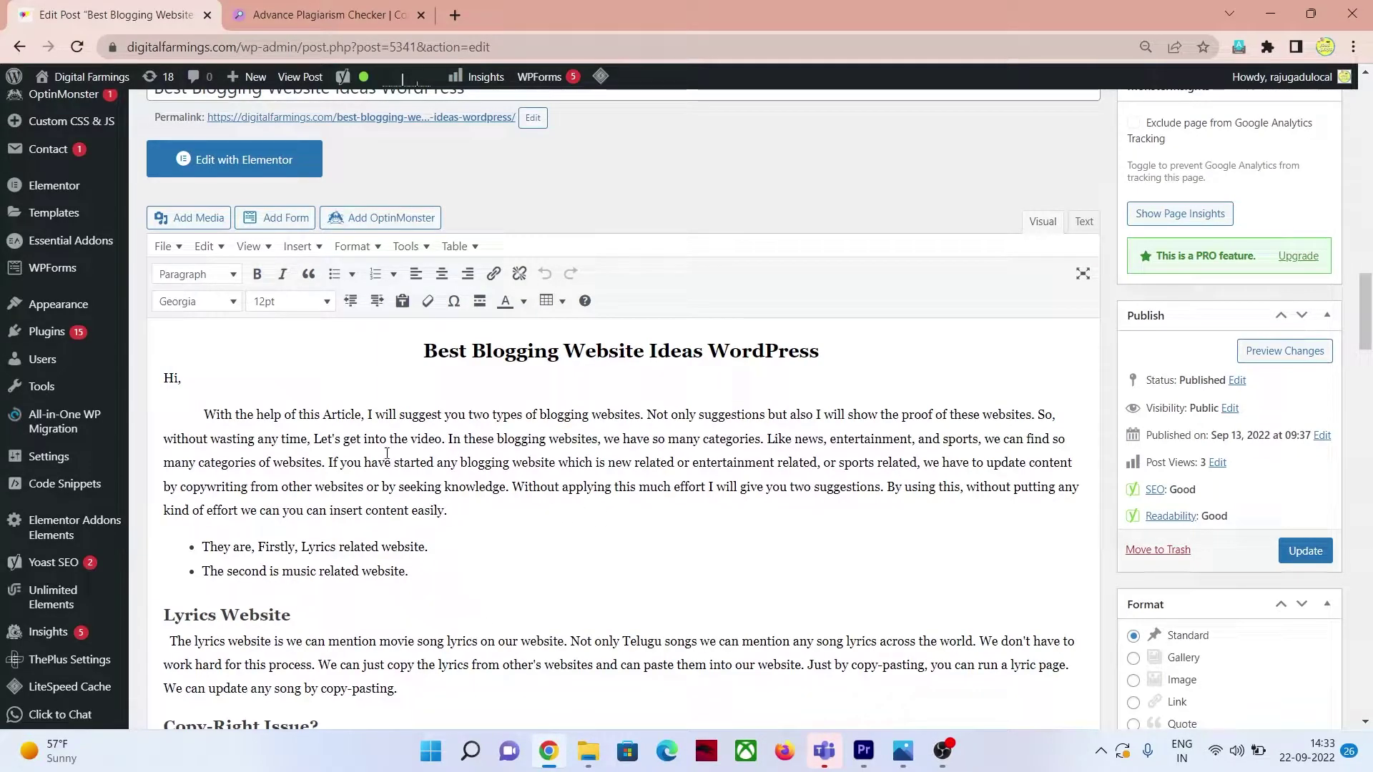
# Step: Select the entire body of the "Best Blogging Website Ideas WordPress" post in its editor and copy it
pyautogui.moveTo(410, 350); pyautogui.dragTo(458, 417)
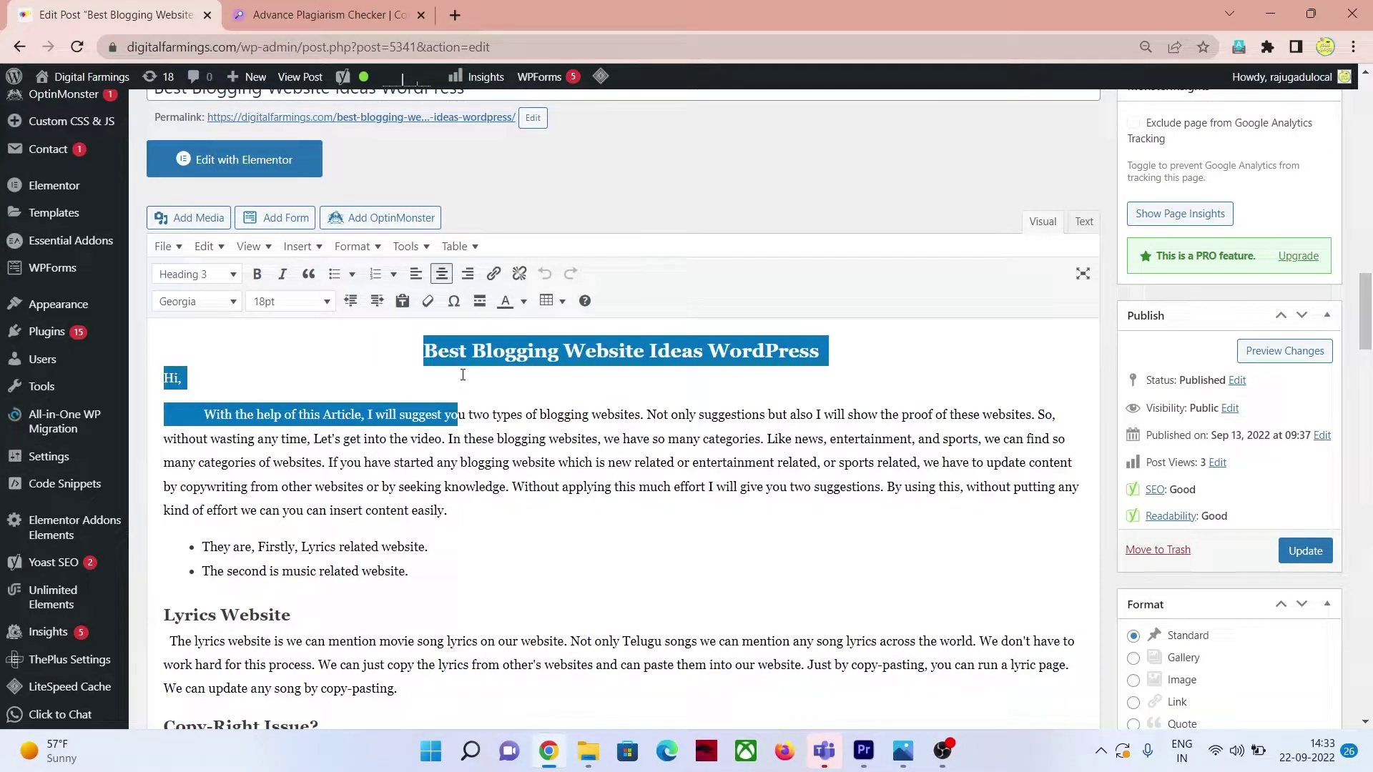
pyautogui.click(463, 375)
pyautogui.hotkey('ctrl', 'a')
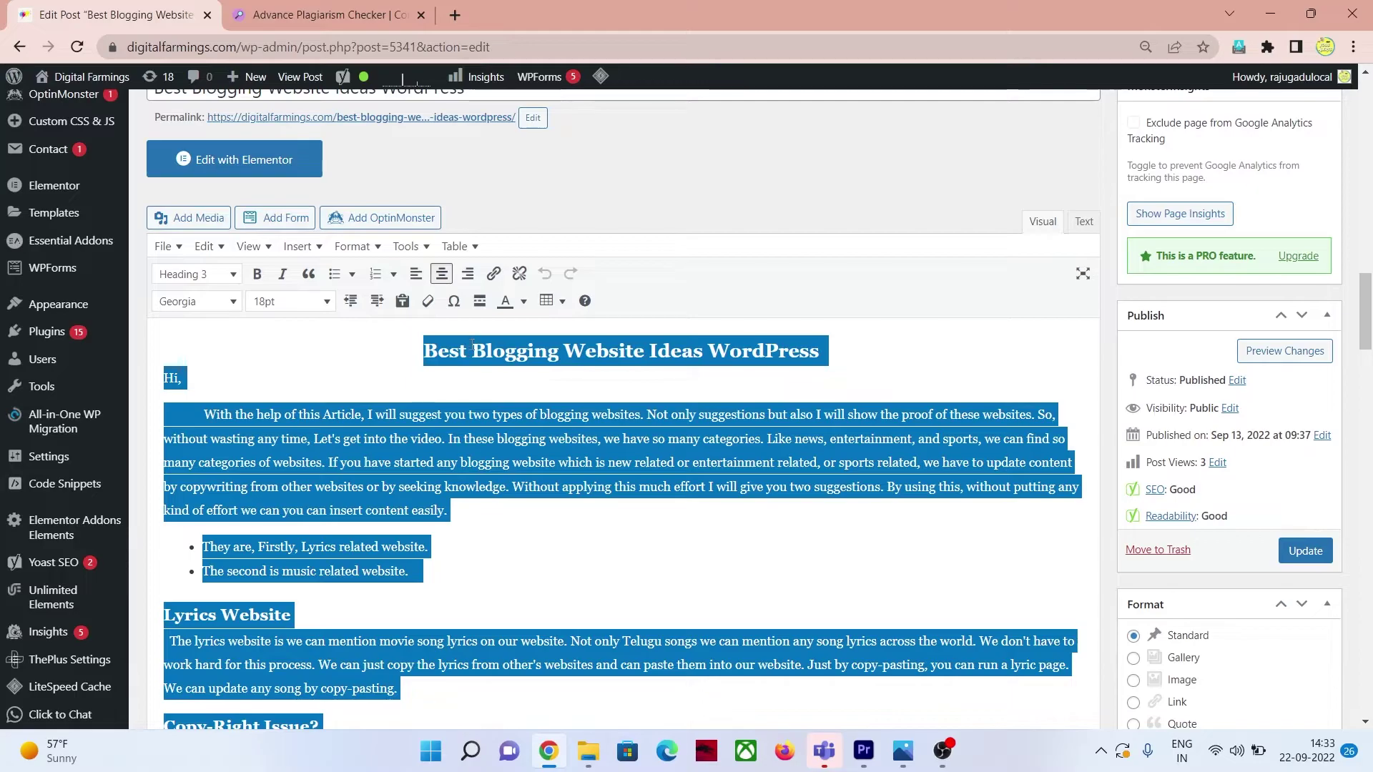
pyautogui.rightClick(472, 349)
pyautogui.click(517, 414)
# Step: Paste the copied post body into the Plagiarism Checker's article box and run the check
pyautogui.click(357, 8)
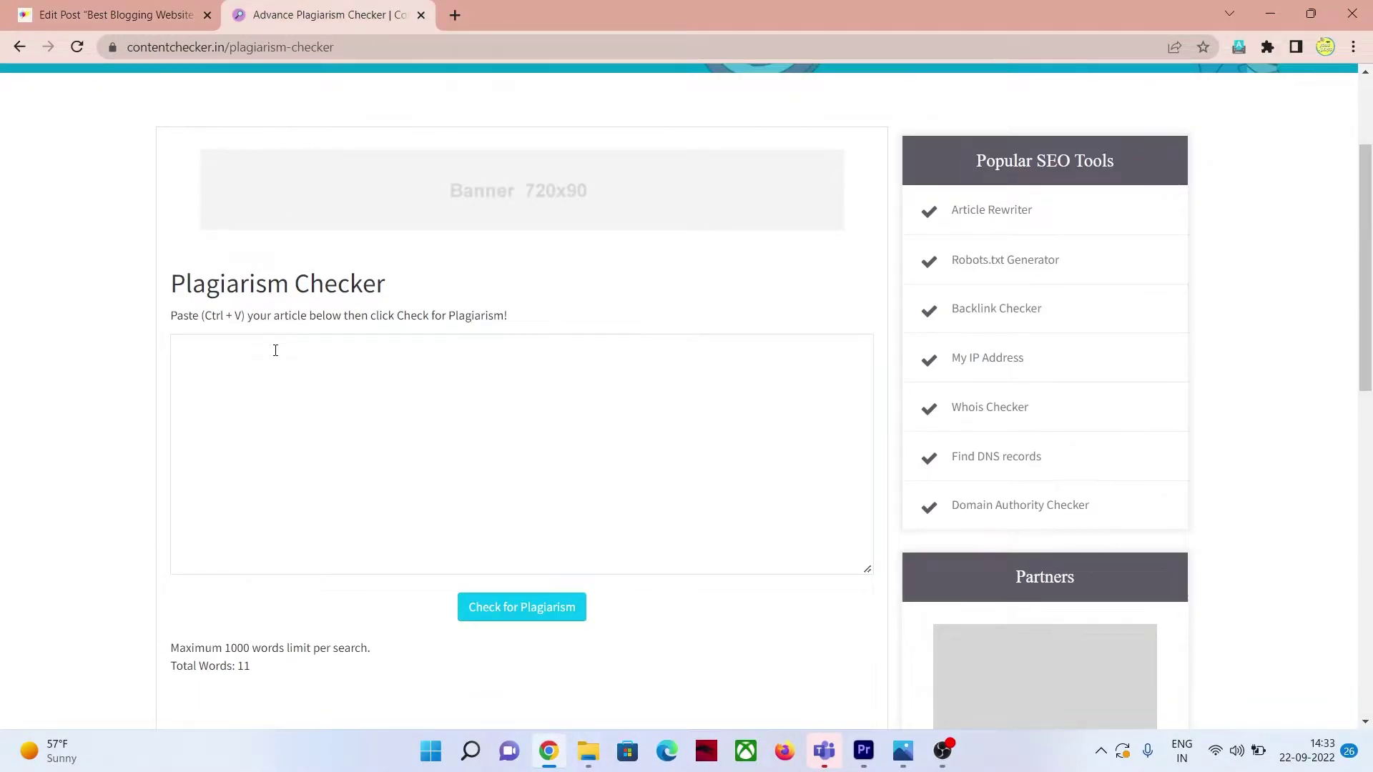
pyautogui.hotkey('ctrl', 'v')
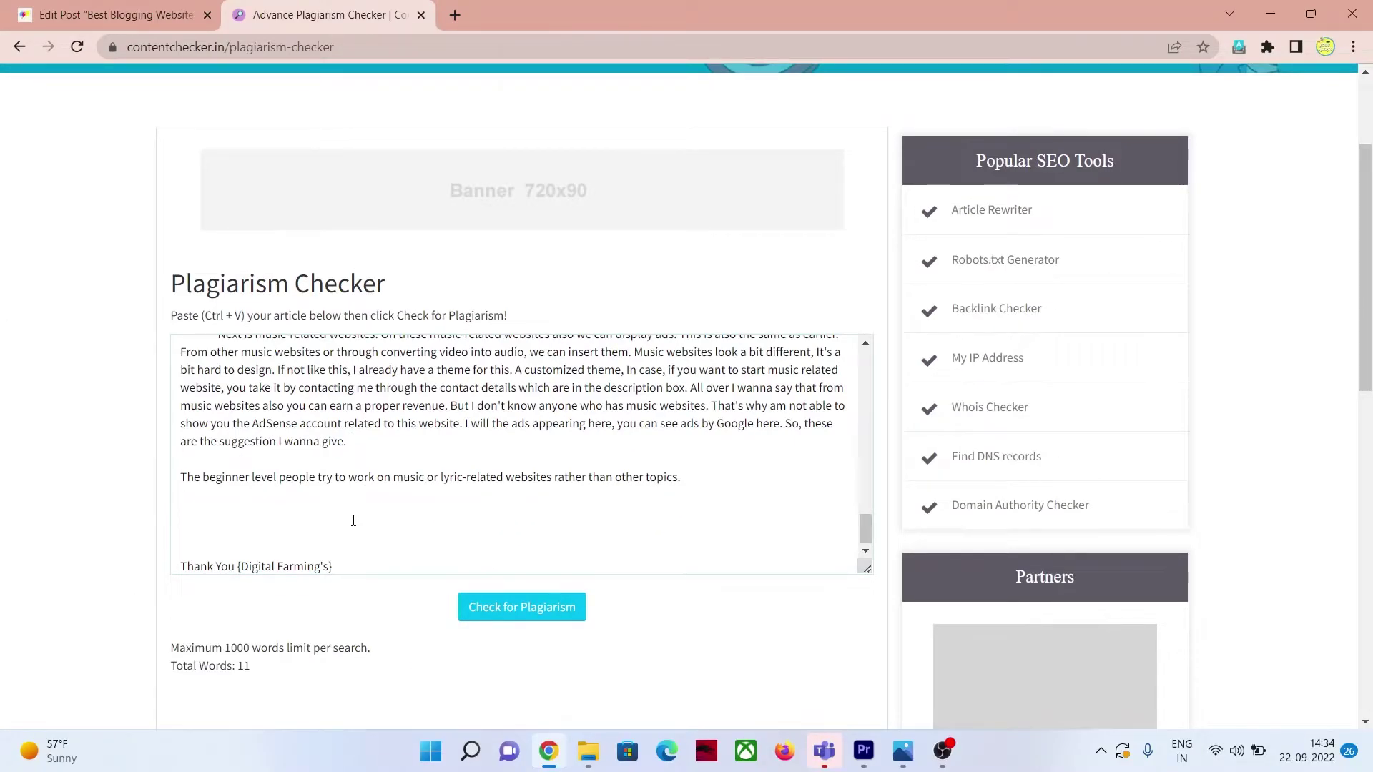
pyautogui.click(513, 617)
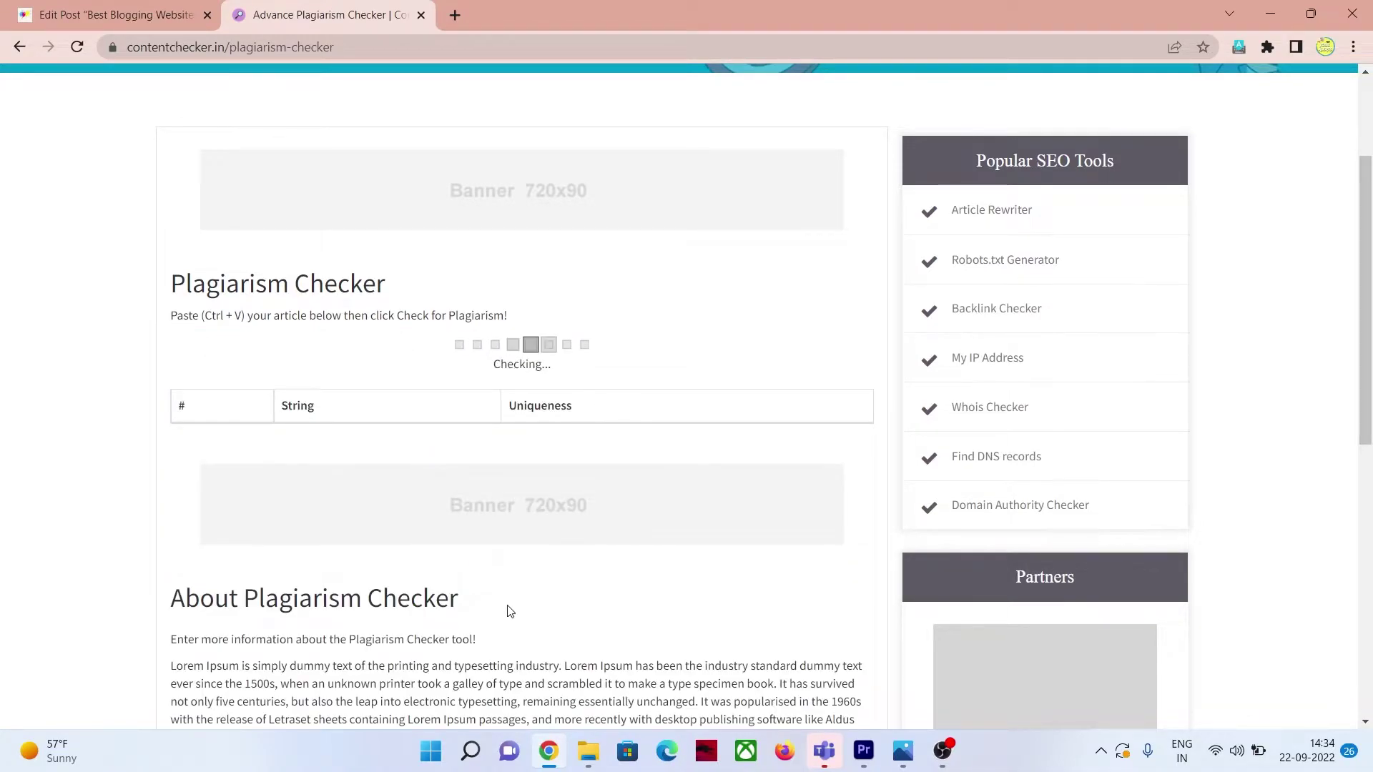
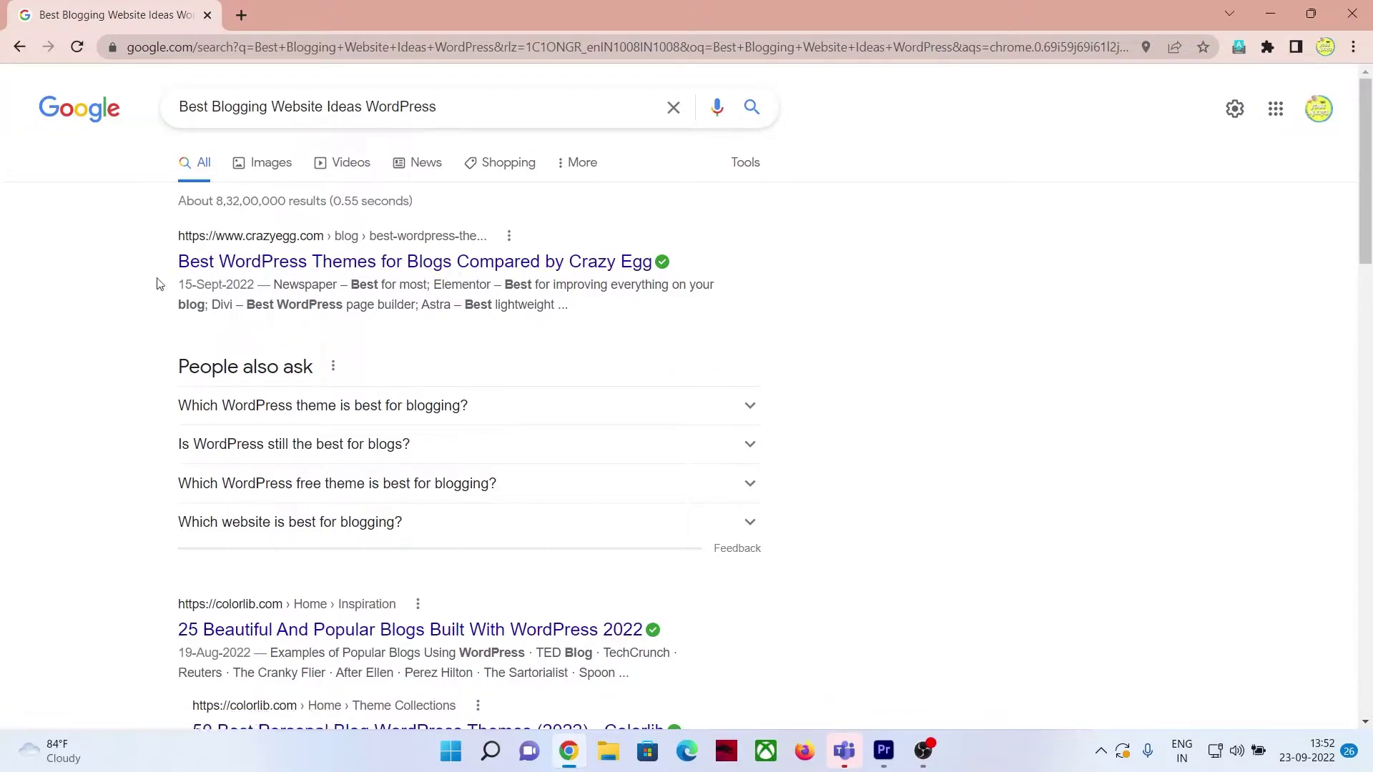
# Step: Examine the titles and snippets of the Google results for "Best Blogging Website Ideas WordPress"
pyautogui.scroll(-3, 148, 283)
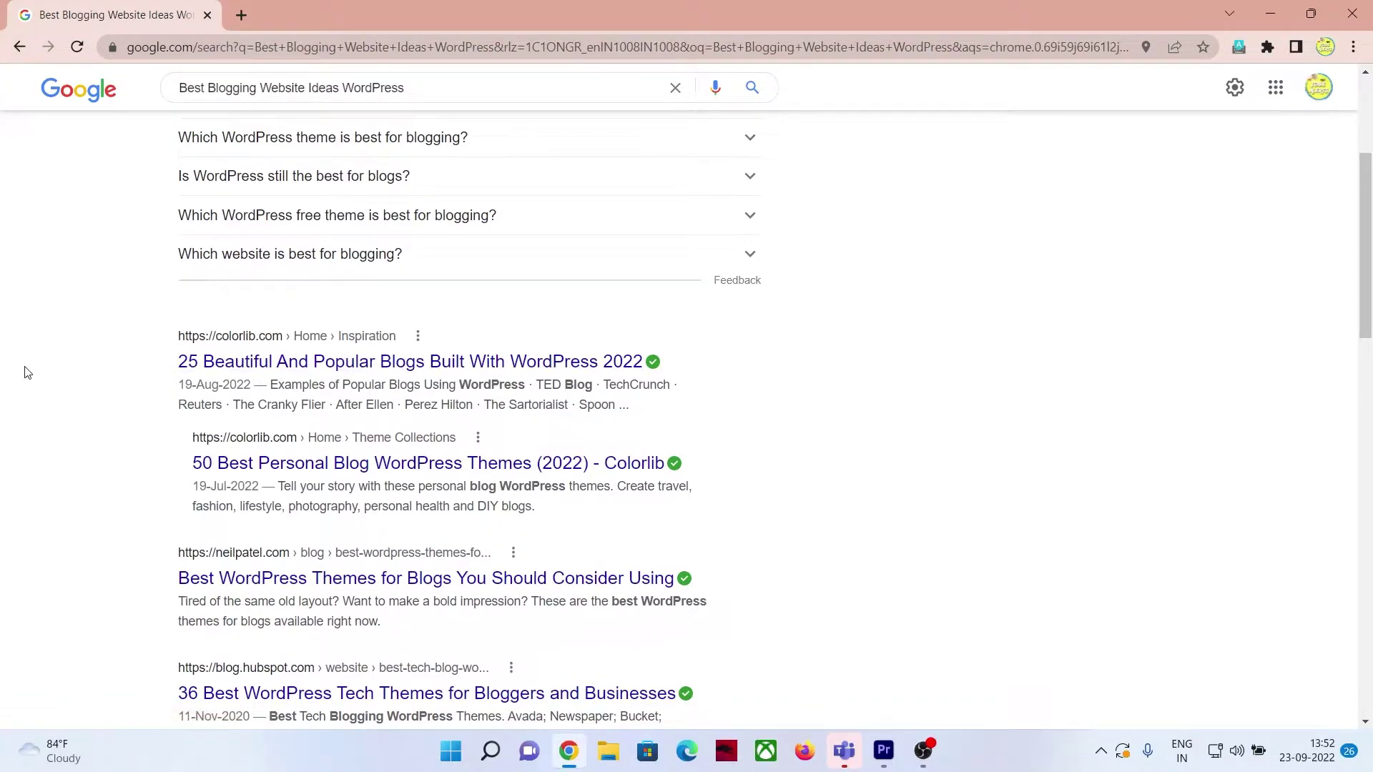
pyautogui.scroll(-2, 25, 372)
pyautogui.scroll(6, 25, 372)
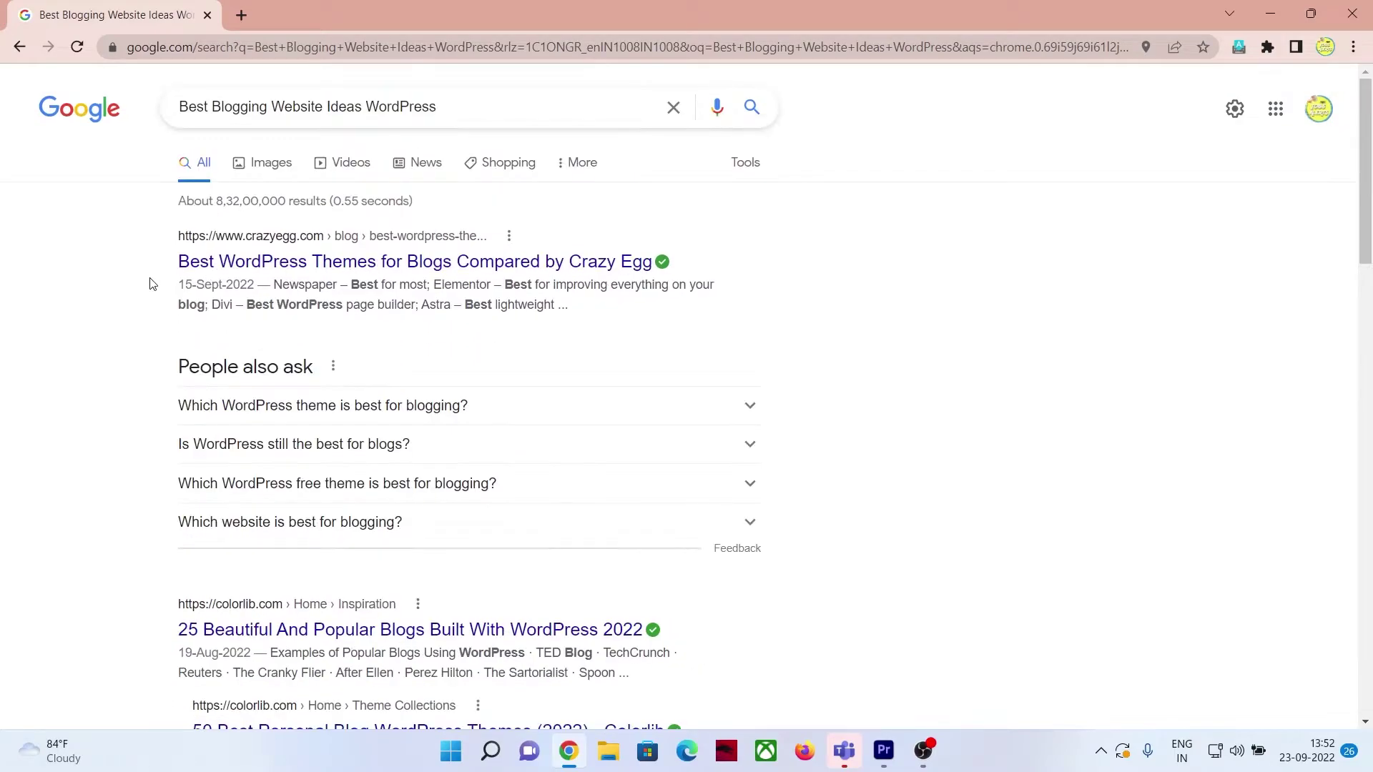
pyautogui.scroll(-4, 149, 283)
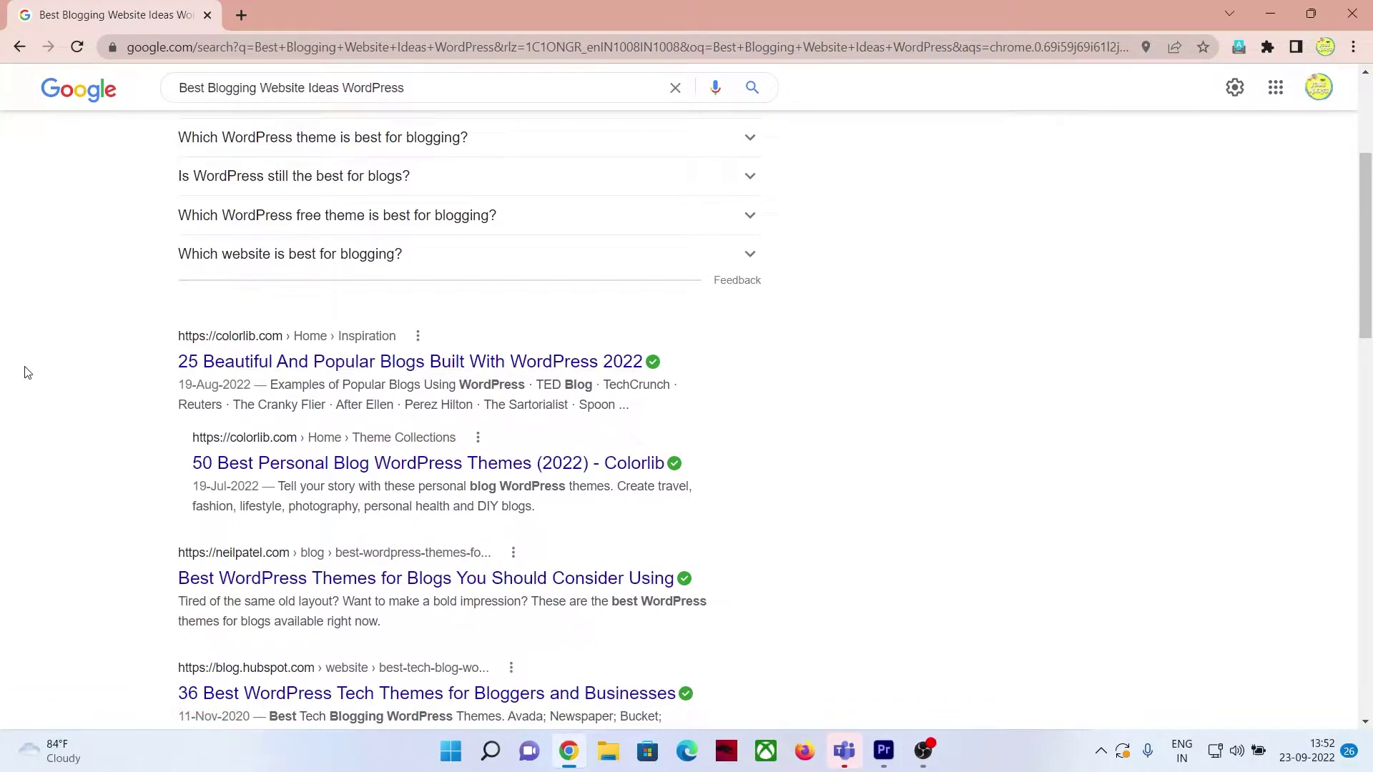
pyautogui.scroll(-2, 25, 371)
pyautogui.scroll(5, 25, 369)
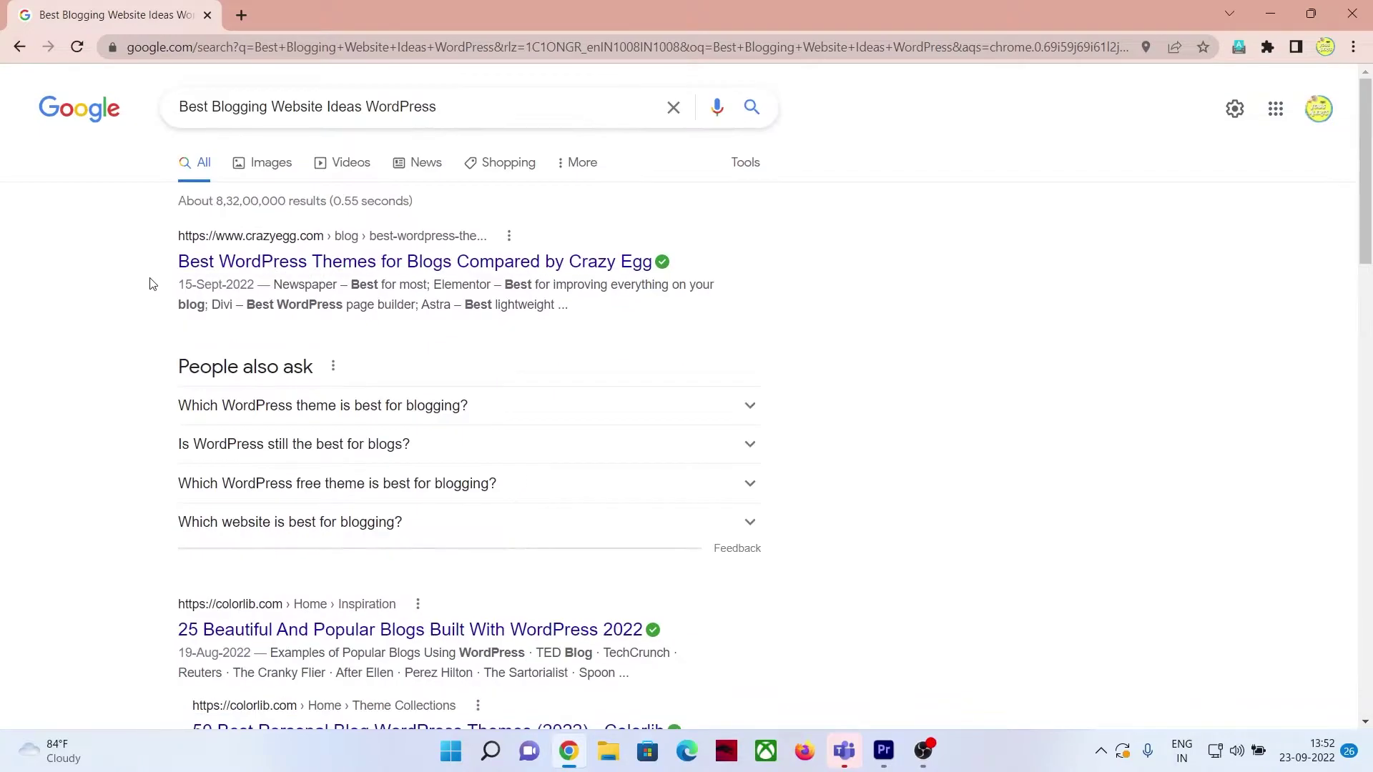
pyautogui.scroll(-4, 151, 284)
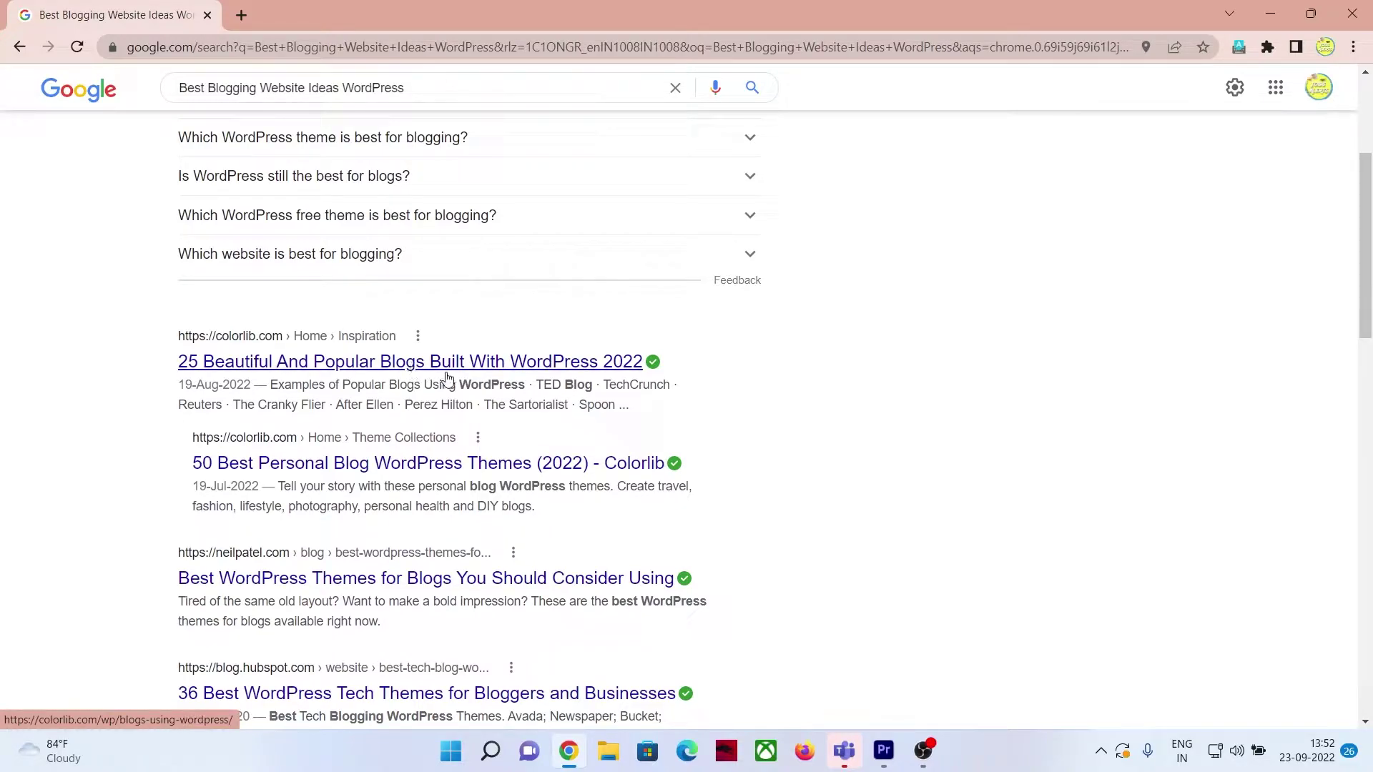
pyautogui.scroll(-2, 25, 373)
pyautogui.scroll(4, 25, 373)
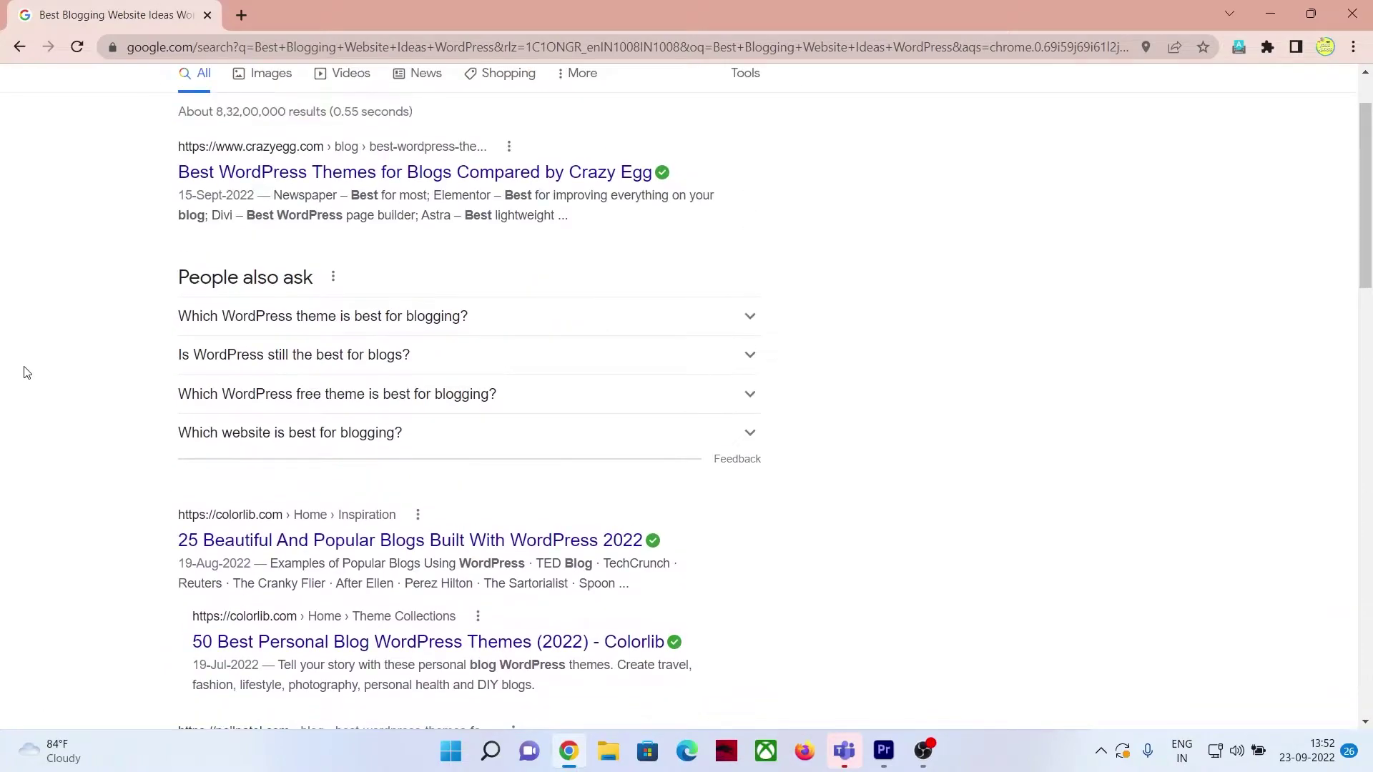
pyautogui.scroll(1, 25, 372)
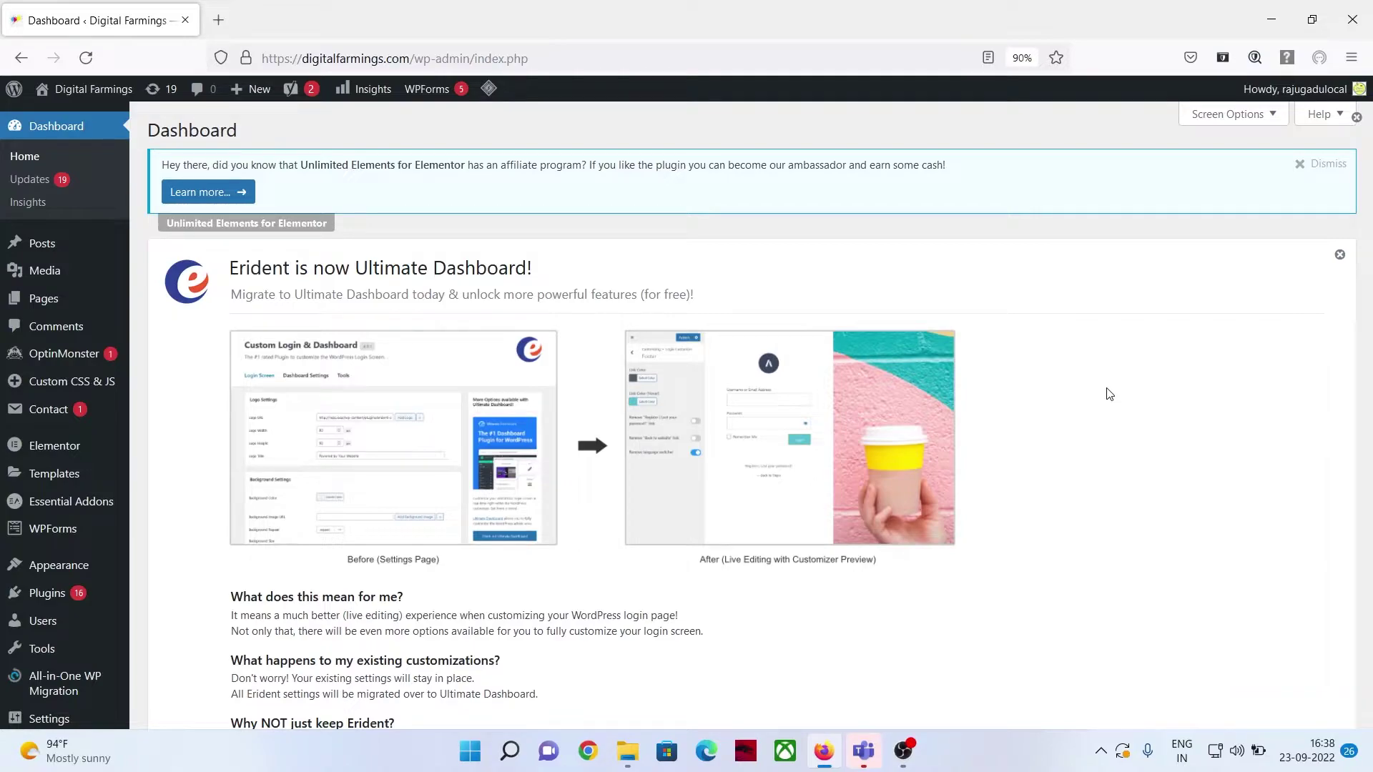
# Step: Search the WordPress add-plugins library for "yoast"
pyautogui.moveTo(63, 601)
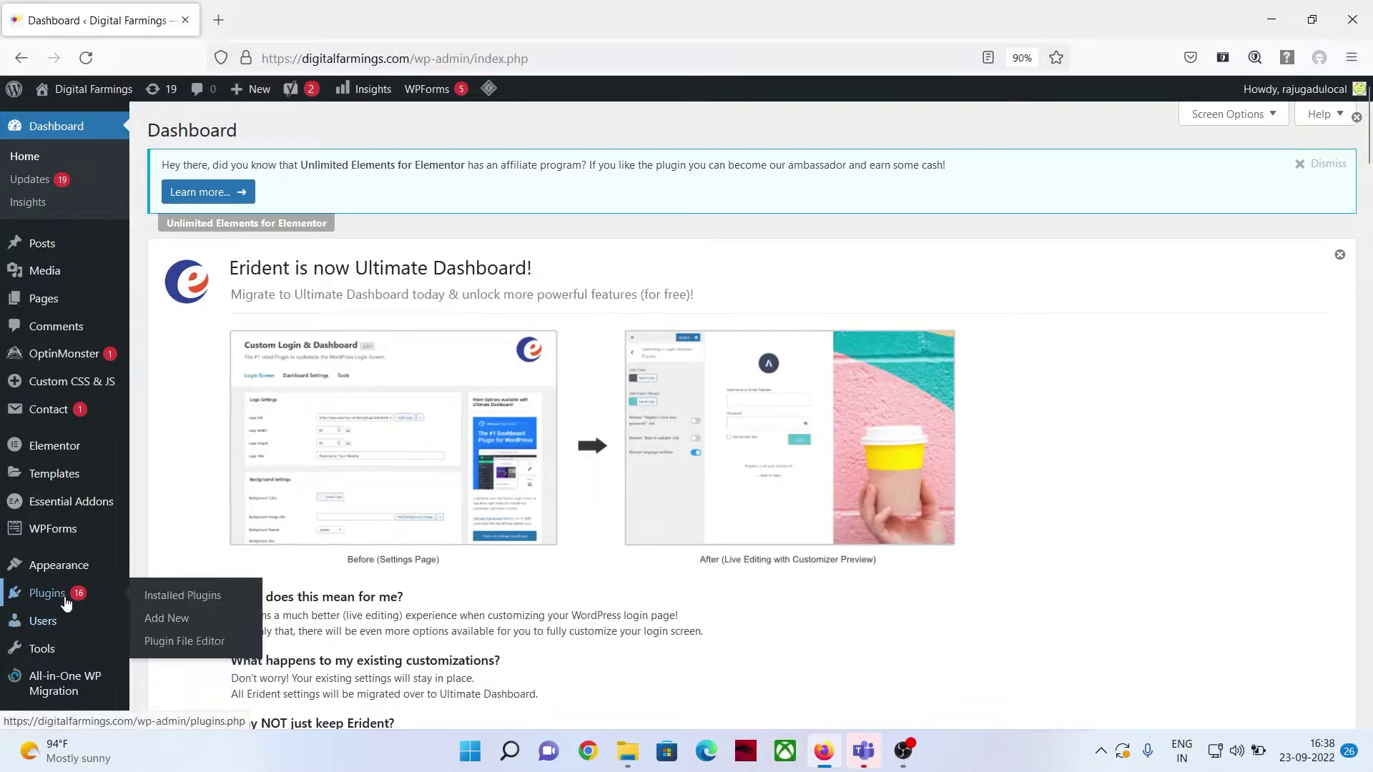
pyautogui.click(191, 624)
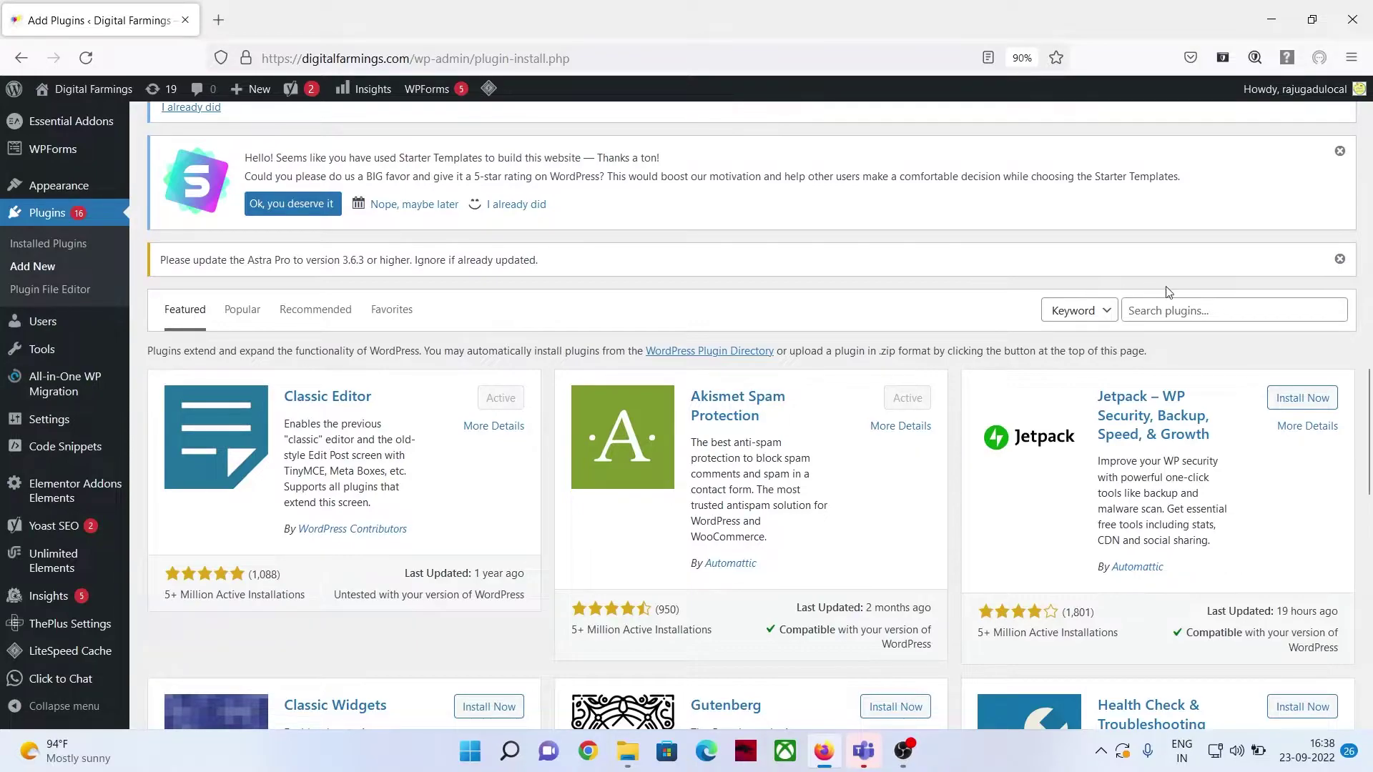
pyautogui.click(1190, 310)
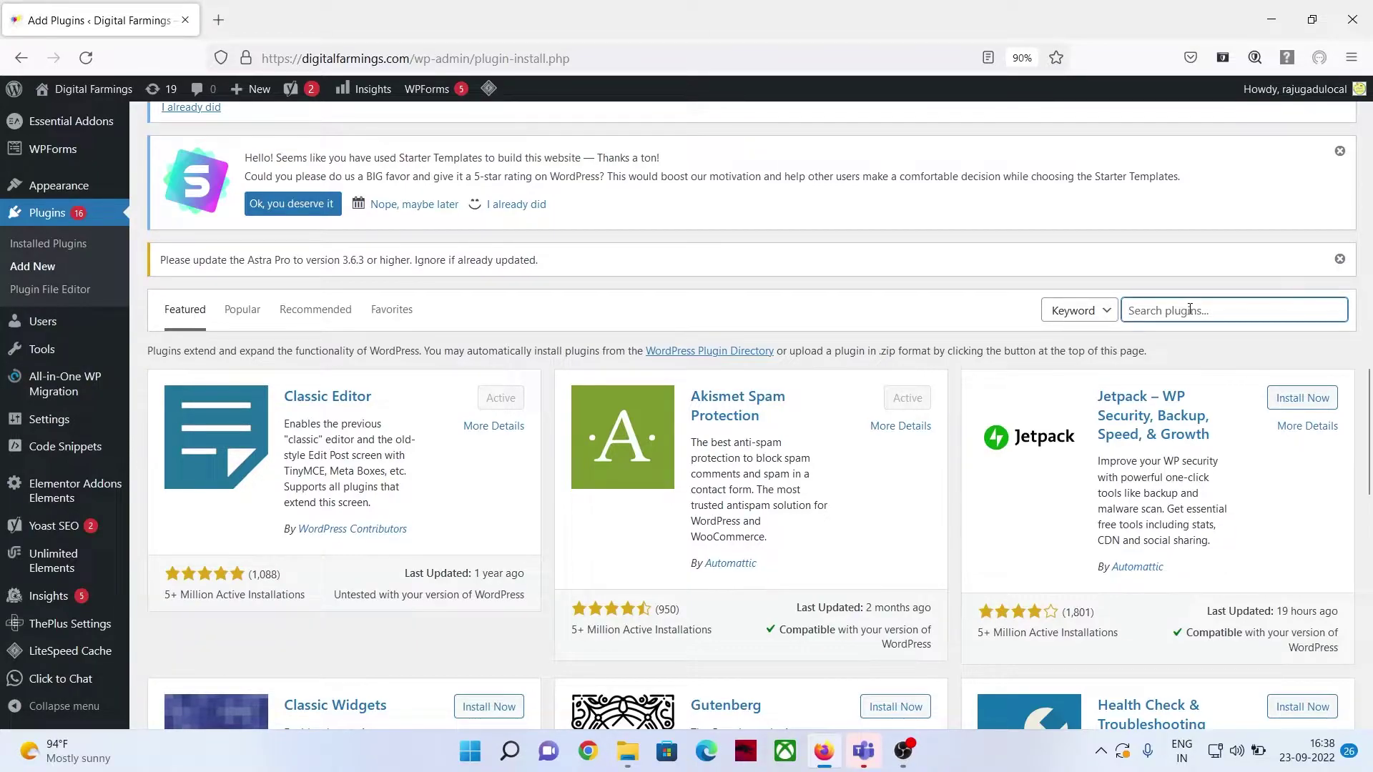
pyautogui.write('yoast')
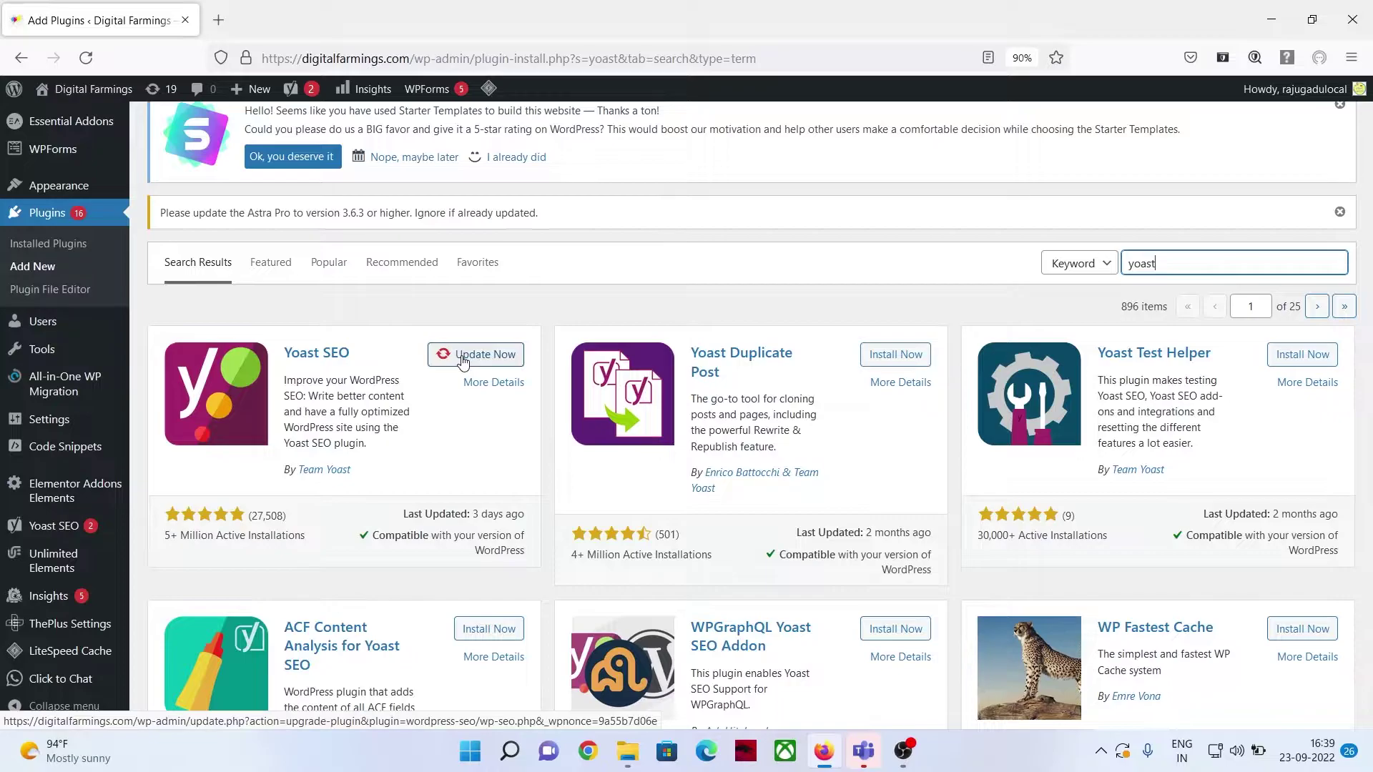
# Step: Create a new blank WordPress post and bring its empty title field and content editor into view
pyautogui.scroll(5, 463, 362)
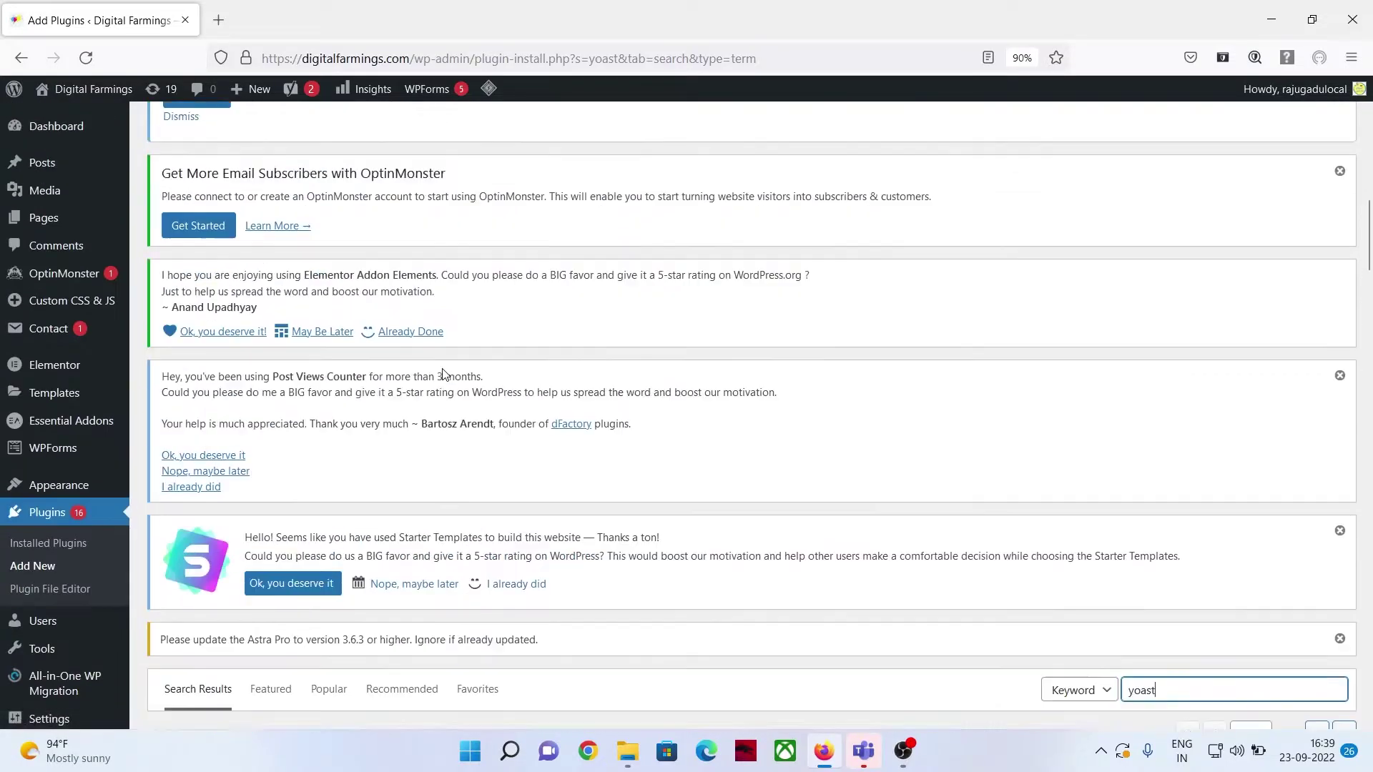
pyautogui.moveTo(60, 175)
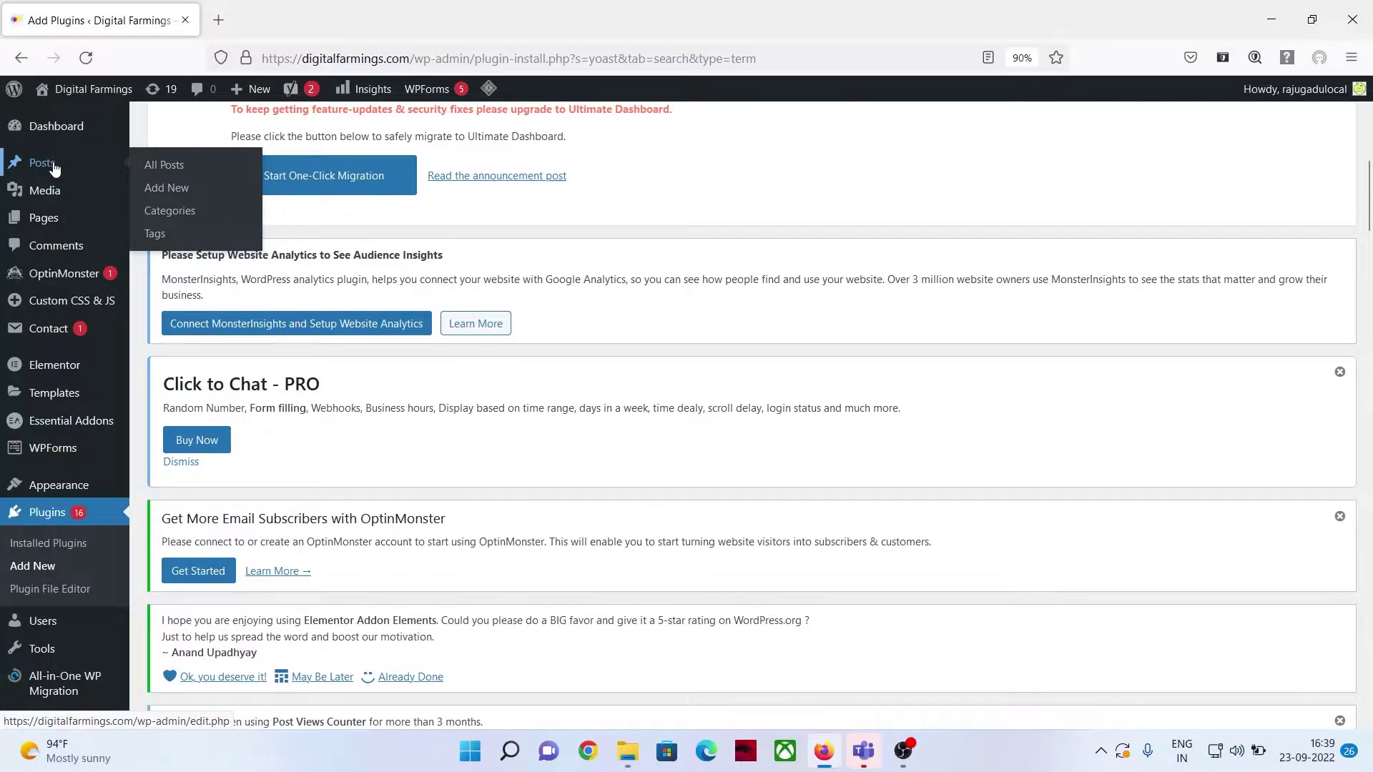
pyautogui.click(161, 198)
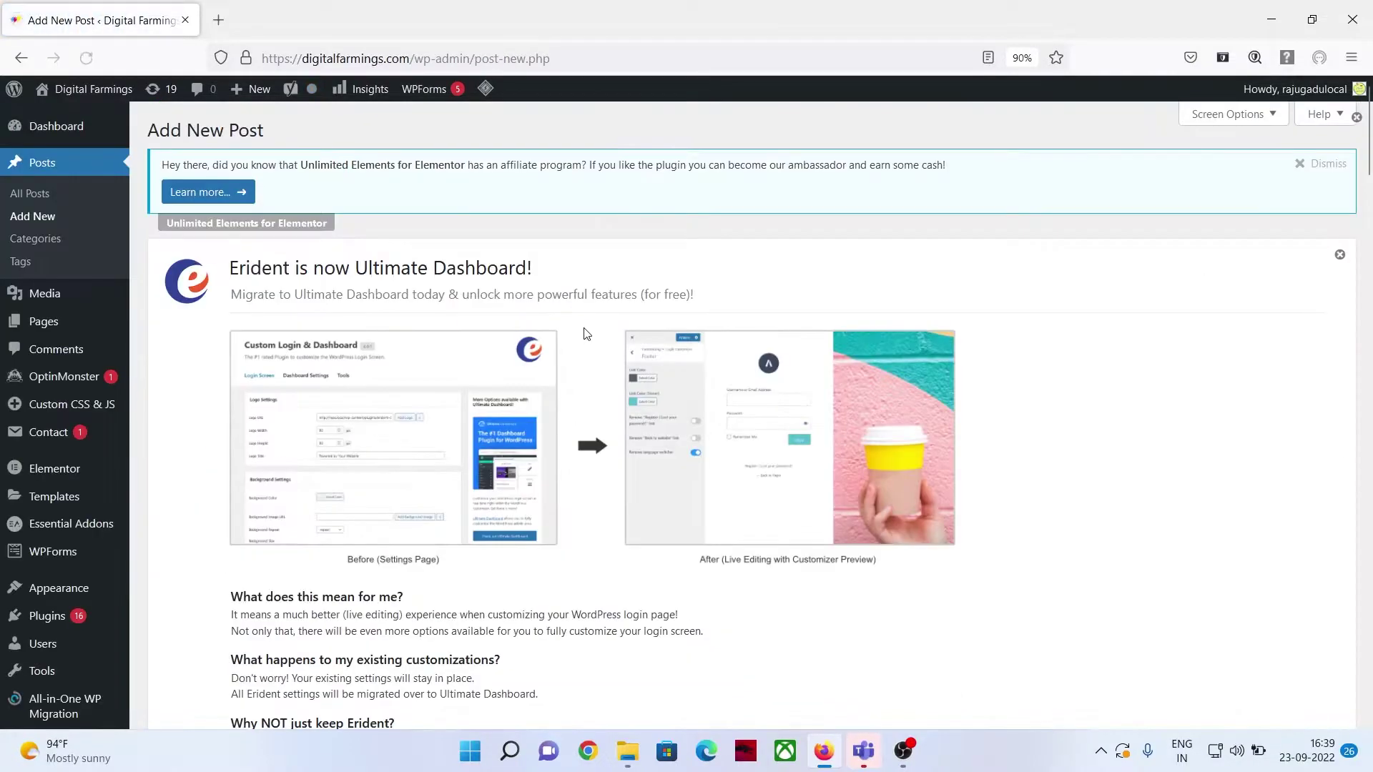
pyautogui.scroll(-15, 678, 343)
pyautogui.scroll(-5, 678, 344)
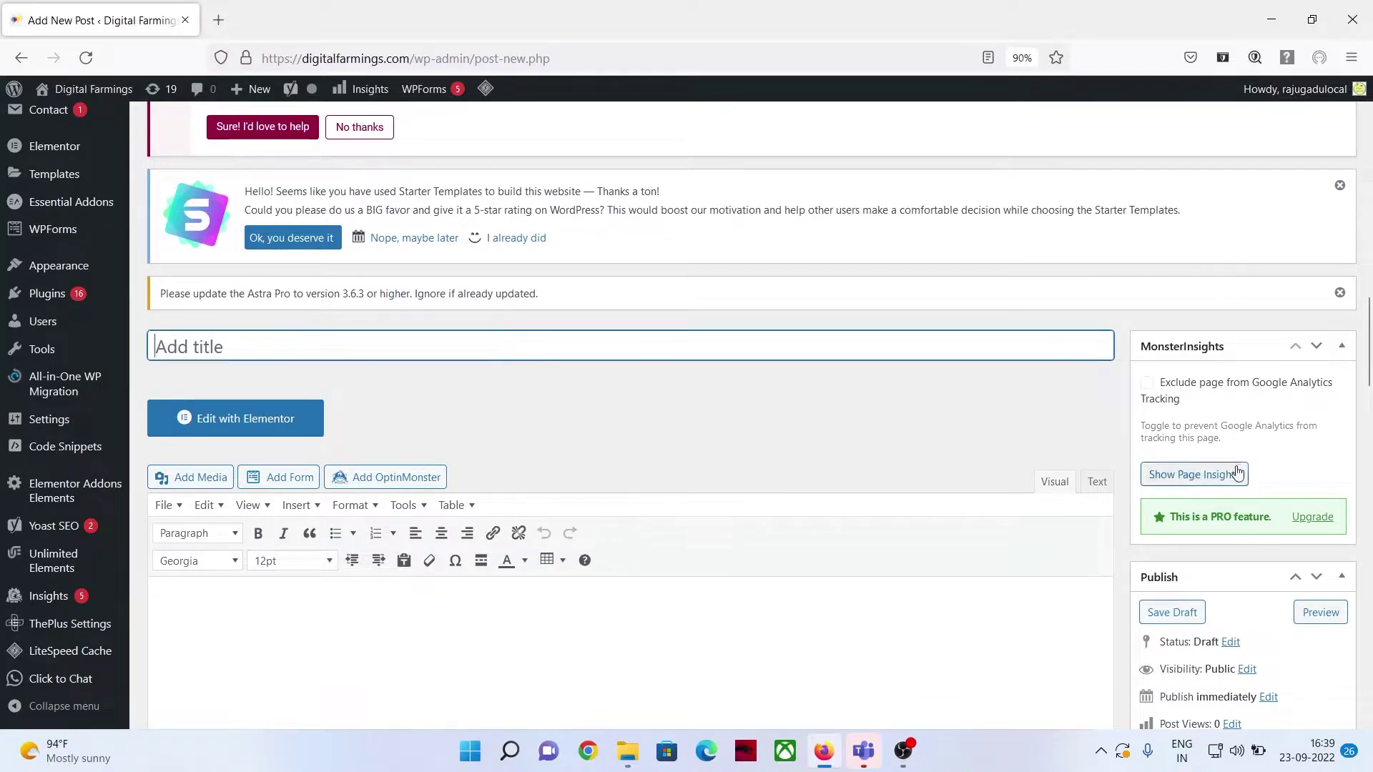
pyautogui.scroll(-3, 1241, 469)
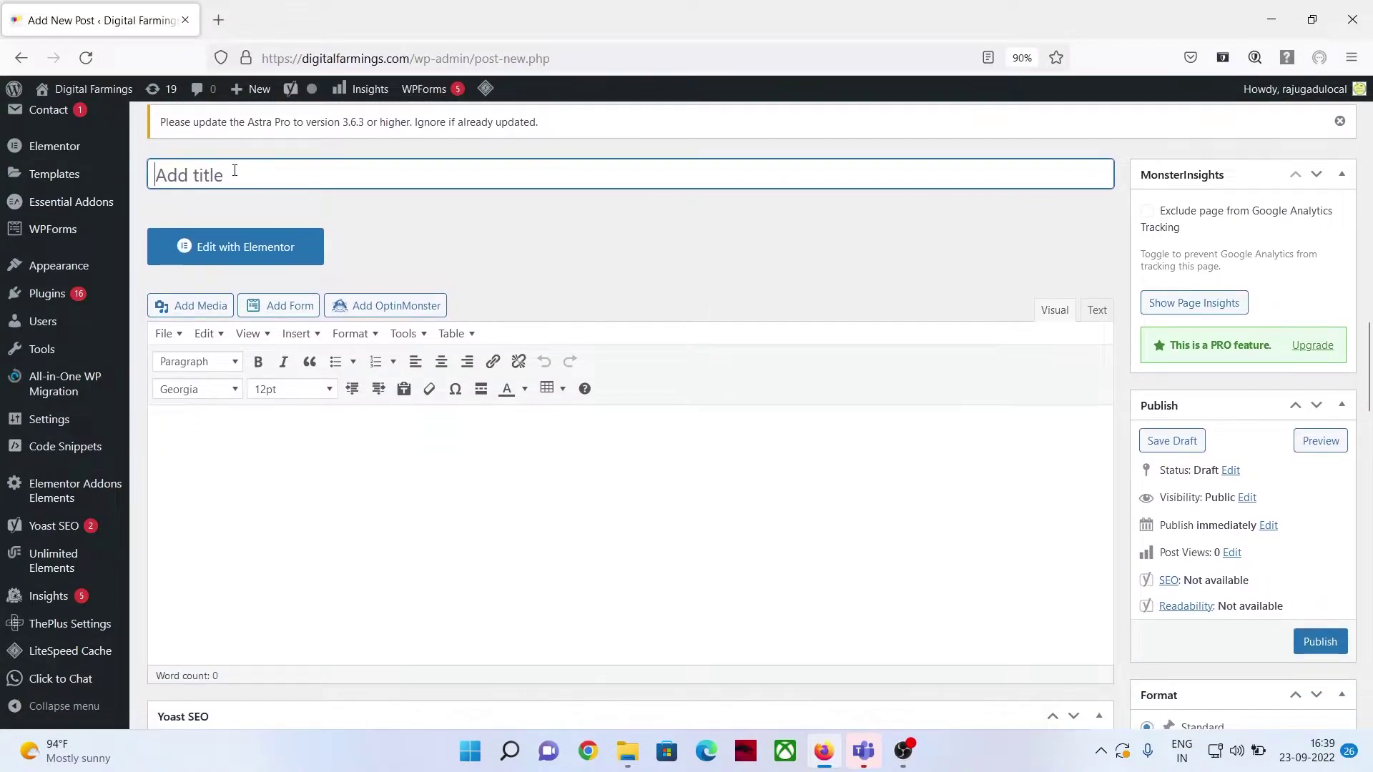
# Step: Examine the blank post's content editor and the Yoast SEO section with its focus keyphrase and Google preview
pyautogui.click(236, 465)
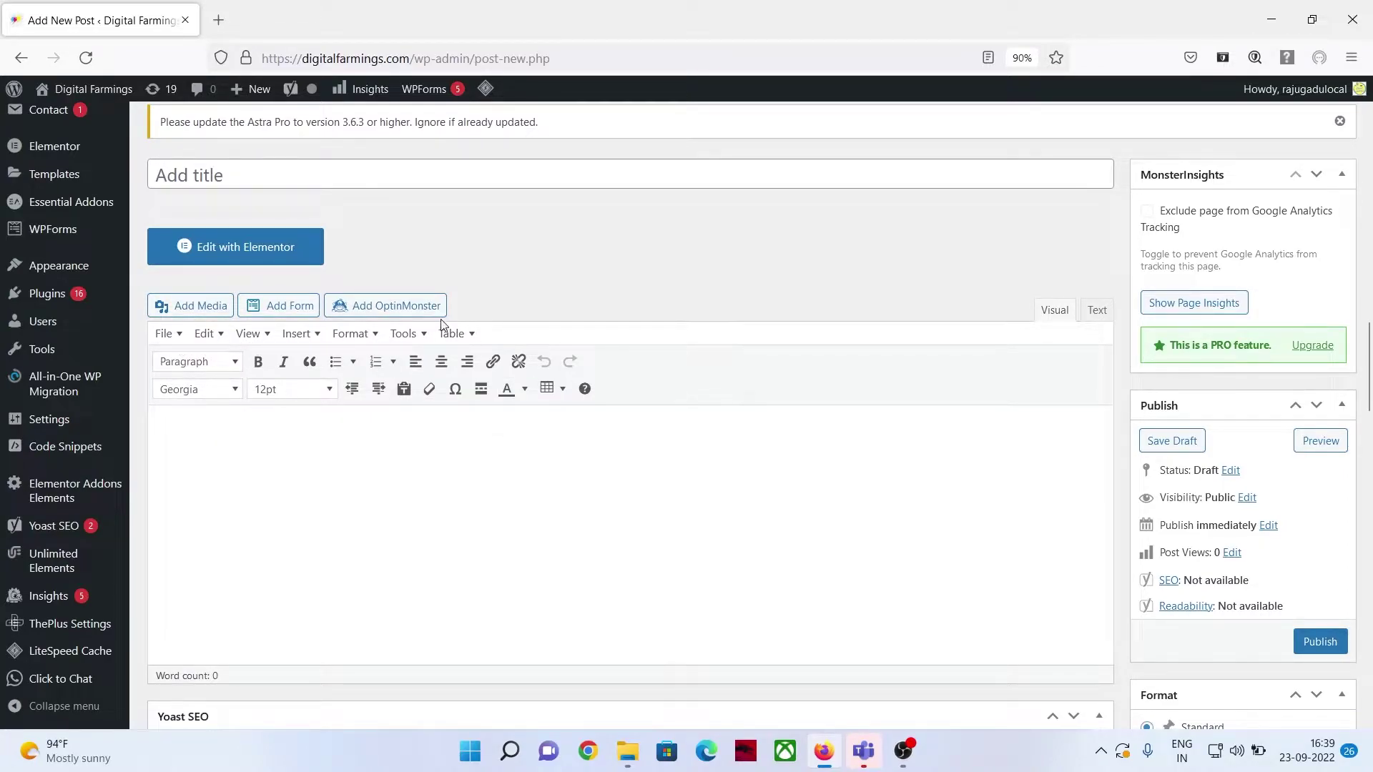
pyautogui.scroll(-7, 419, 319)
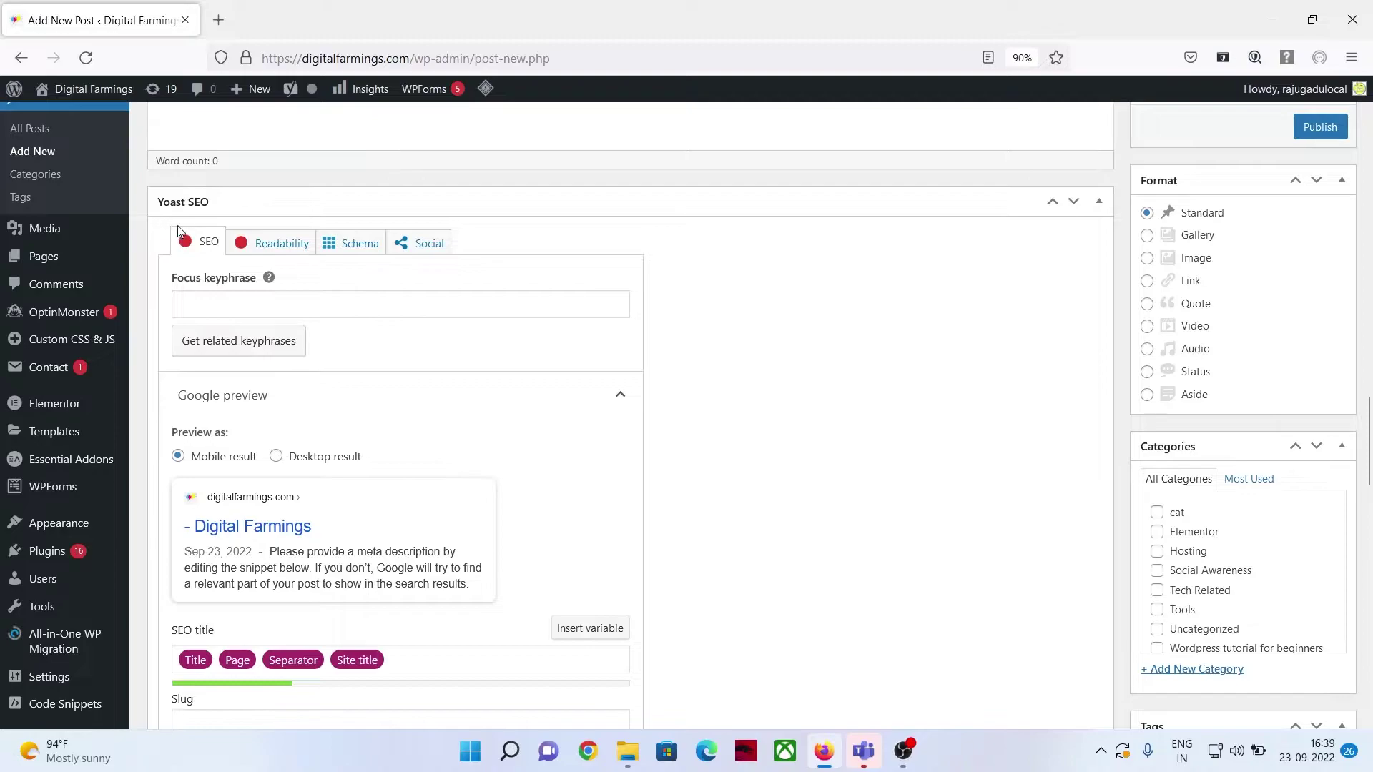
pyautogui.scroll(2, 157, 226)
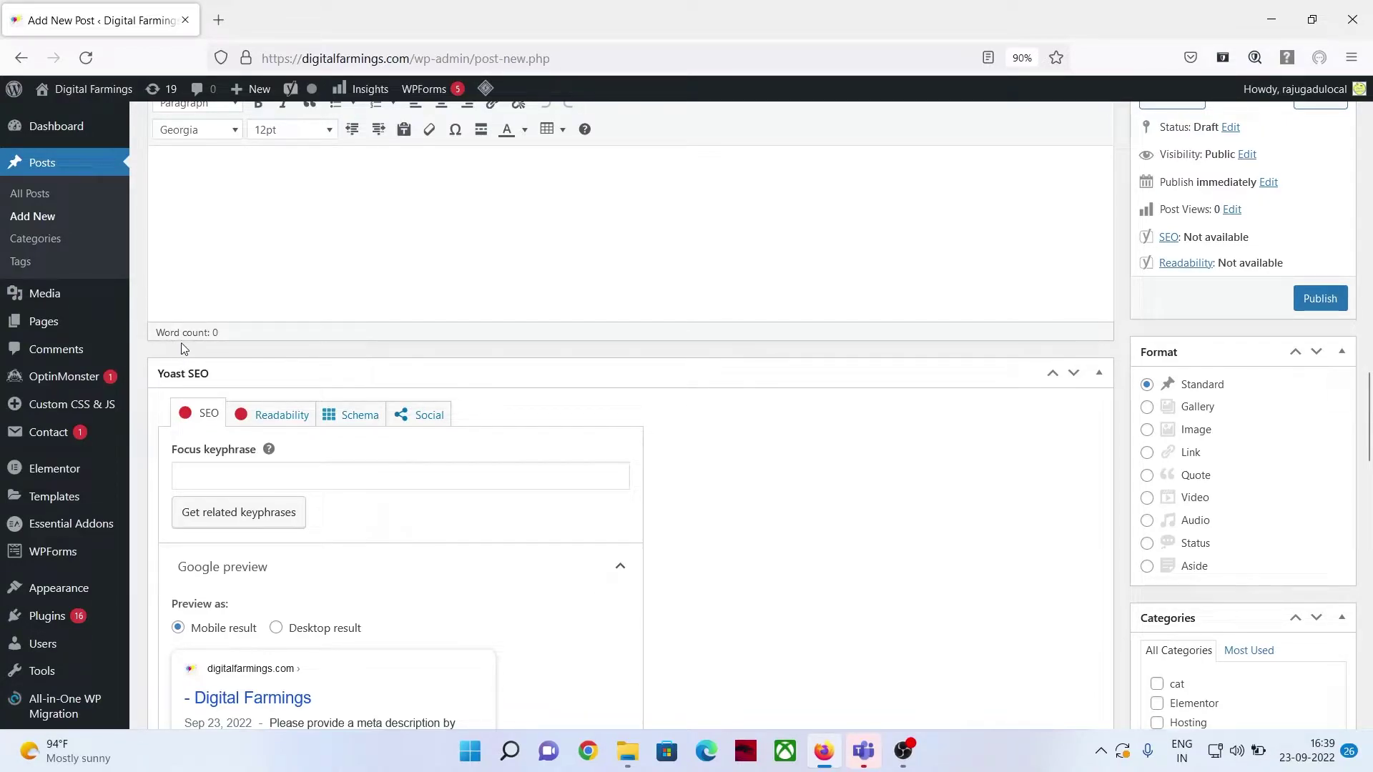
pyautogui.click(286, 300)
pyautogui.scroll(-2, 351, 357)
pyautogui.scroll(-3, 379, 379)
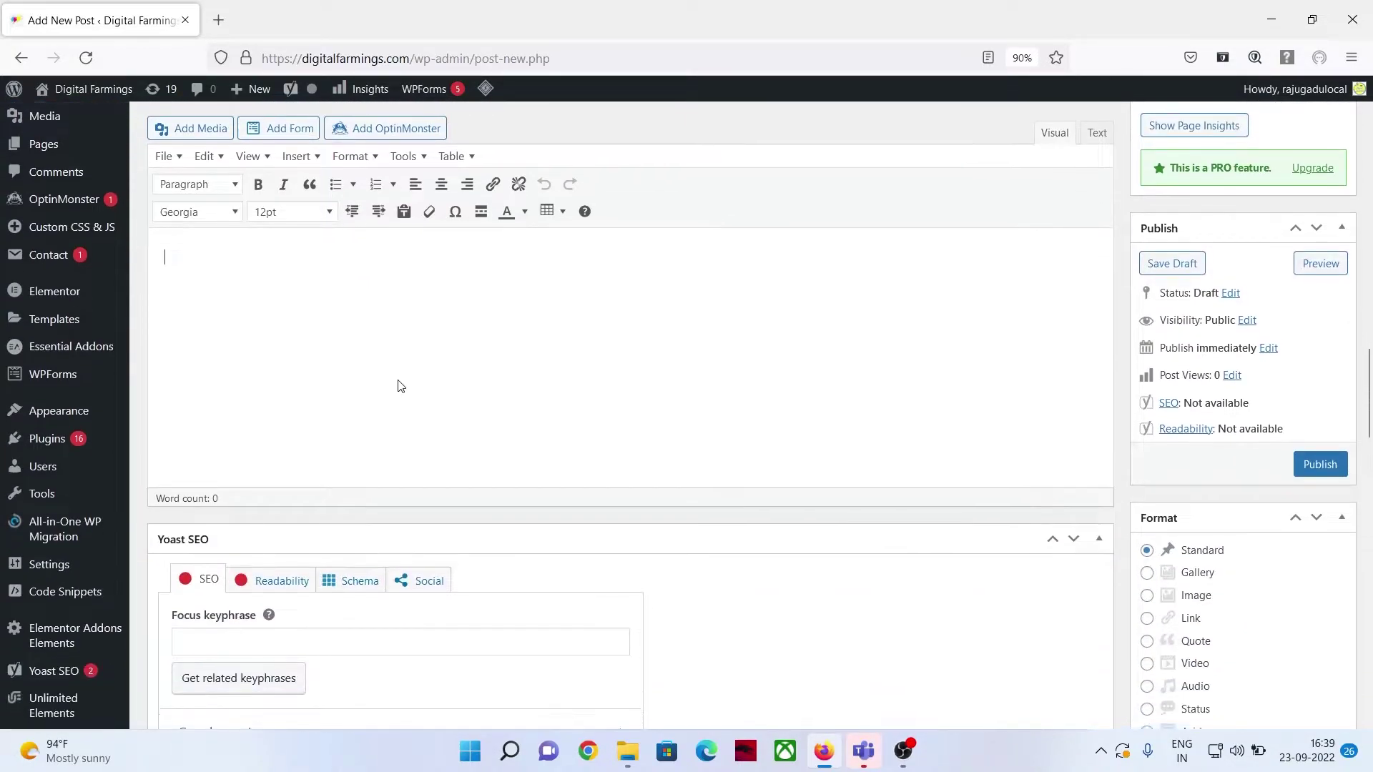
pyautogui.scroll(5, 798, 460)
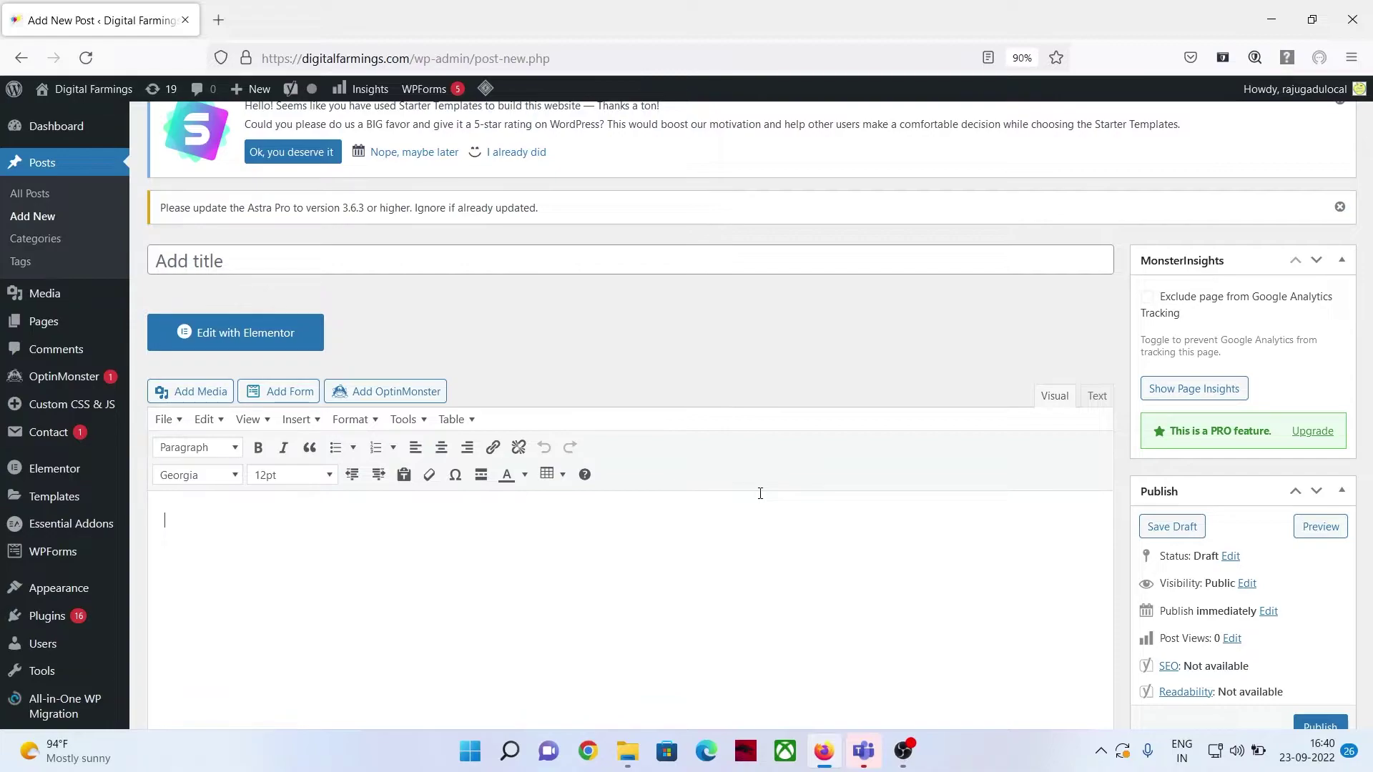
# Step: Title the post "Best Blogging Website Ideas WordPress" and write the article body with an introduction and a bulleted list of two website types
pyautogui.click(284, 259)
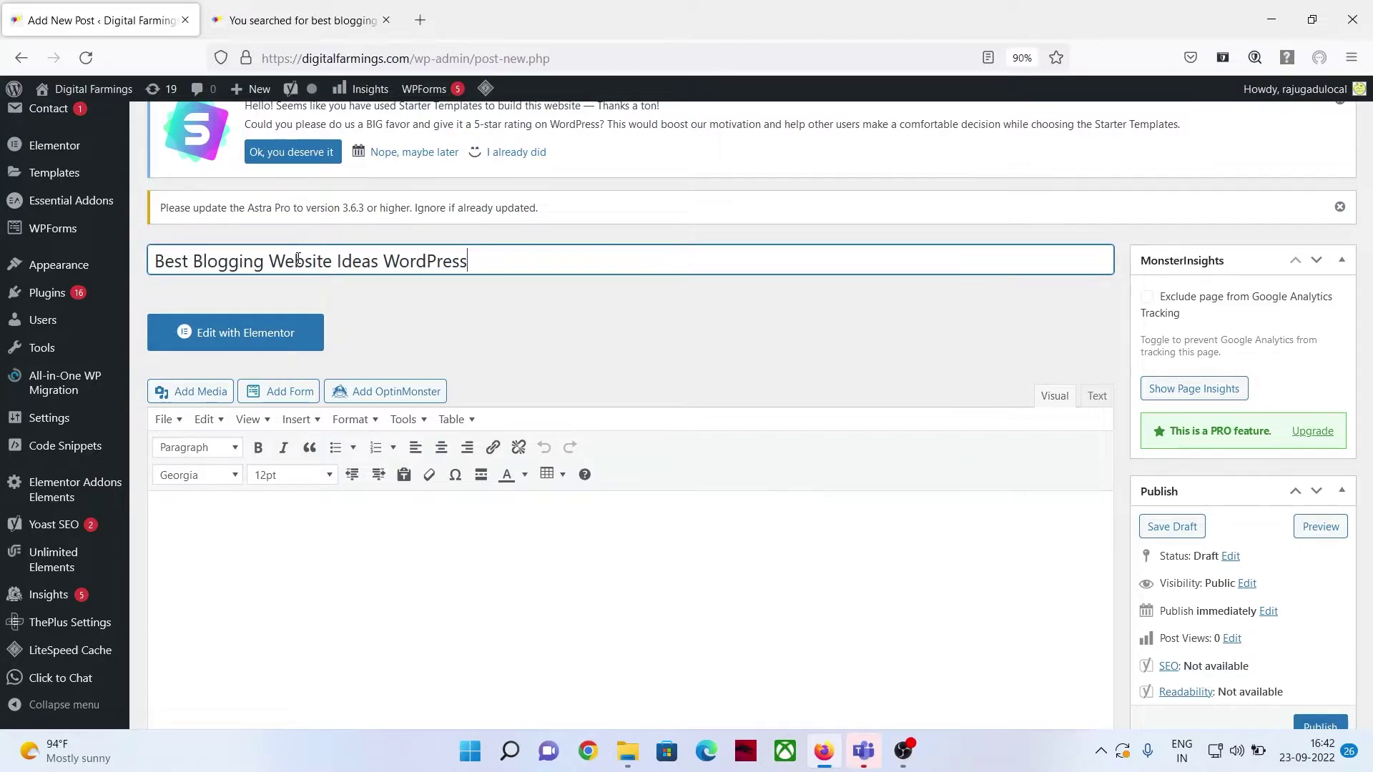
pyautogui.scroll(-3, 344, 479)
pyautogui.click(310, 344)
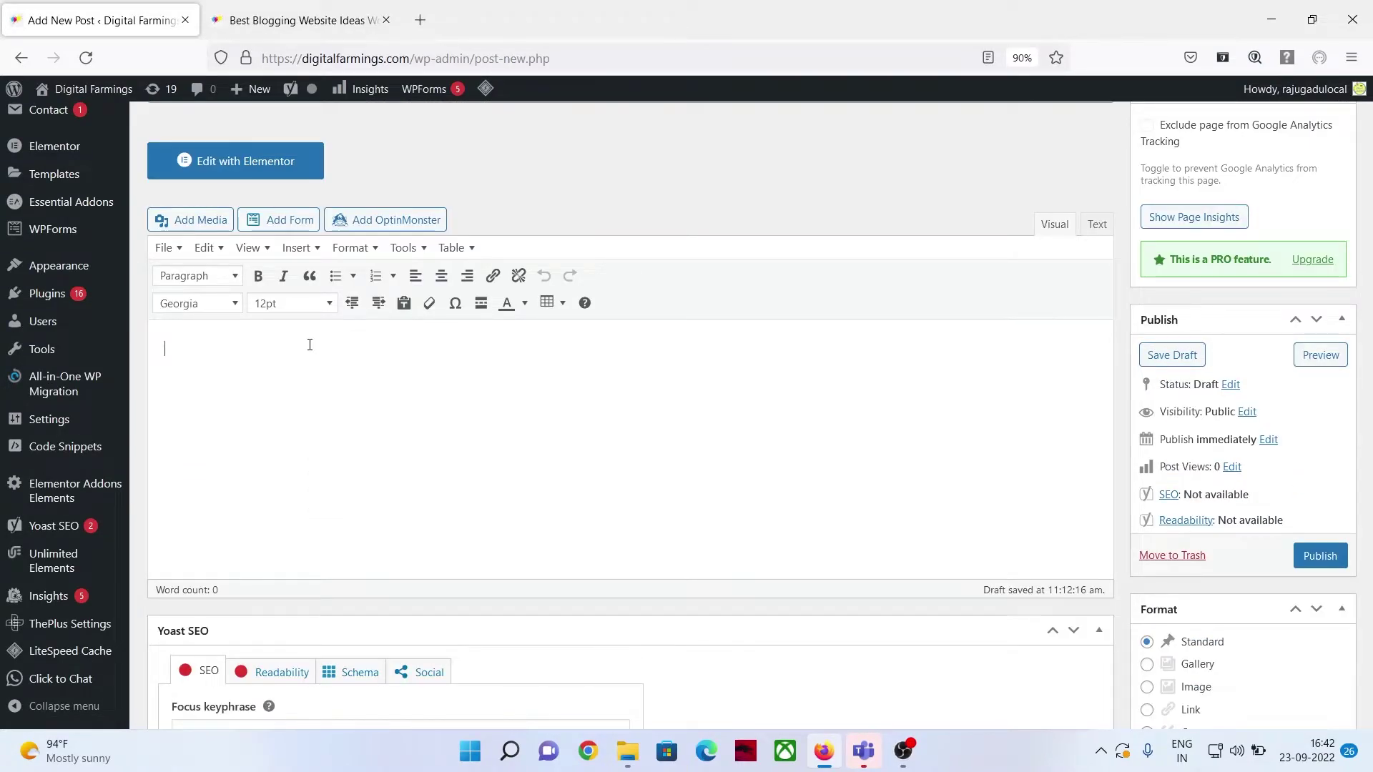
pyautogui.write("Hi, \tWith the help of this Article, I will suggest you two types of blogging websites. Not only suggestions but also I will show the proof of these websites. So, without wasting any time, Let's get into the video. In these blogging websites, we have so many categories. Like news, entertainment, and sports, we can find so many categories of websites. If you have started any blogging website which is new related or entertainment related, or sports related, we have to update content by copywriting from other websites or by seeking knowledge. Without applying this much effort I will give you two suggestions. By using this, without putting any kind of effort we can you can insert content easily. They are, Firstly, Lyrics related website. The second is music related website")
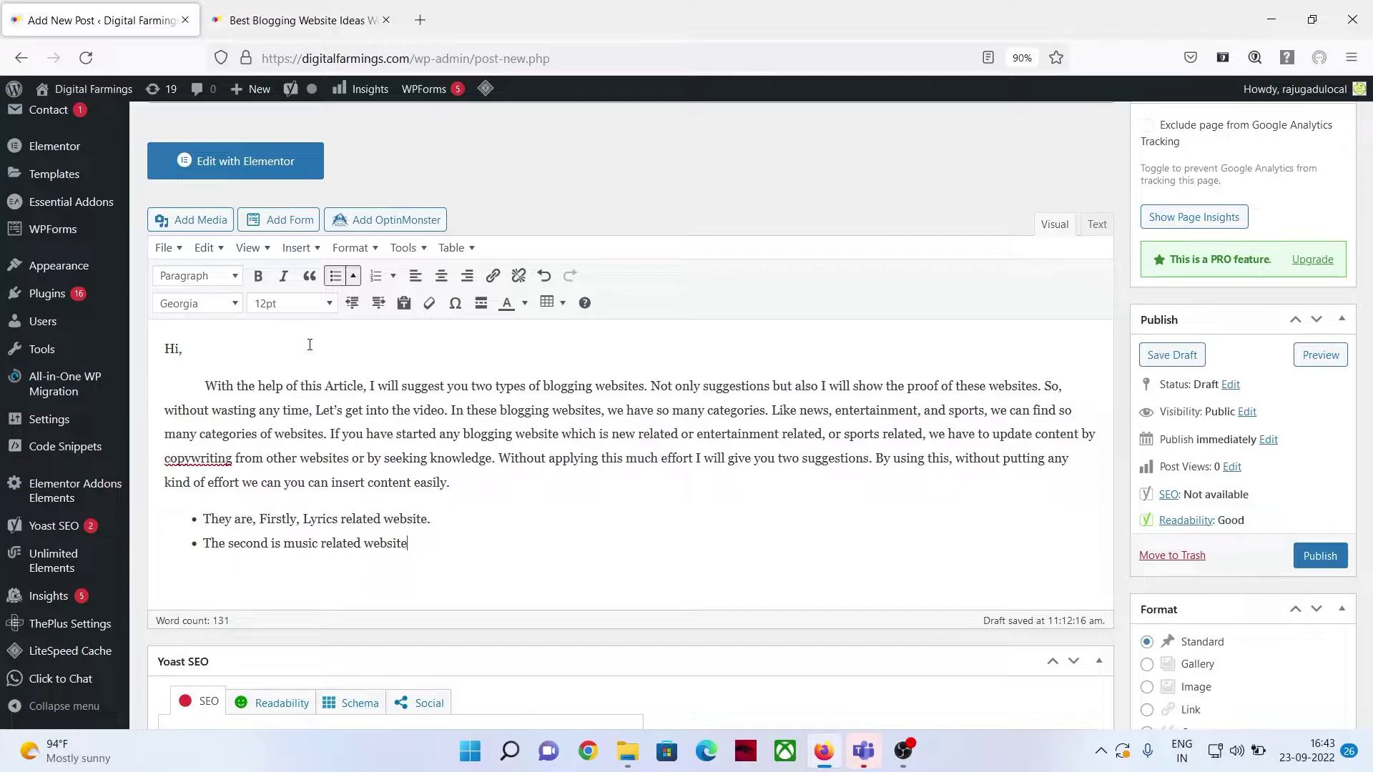
pyautogui.scroll(2, 215, 375)
pyautogui.scroll(-2, 195, 400)
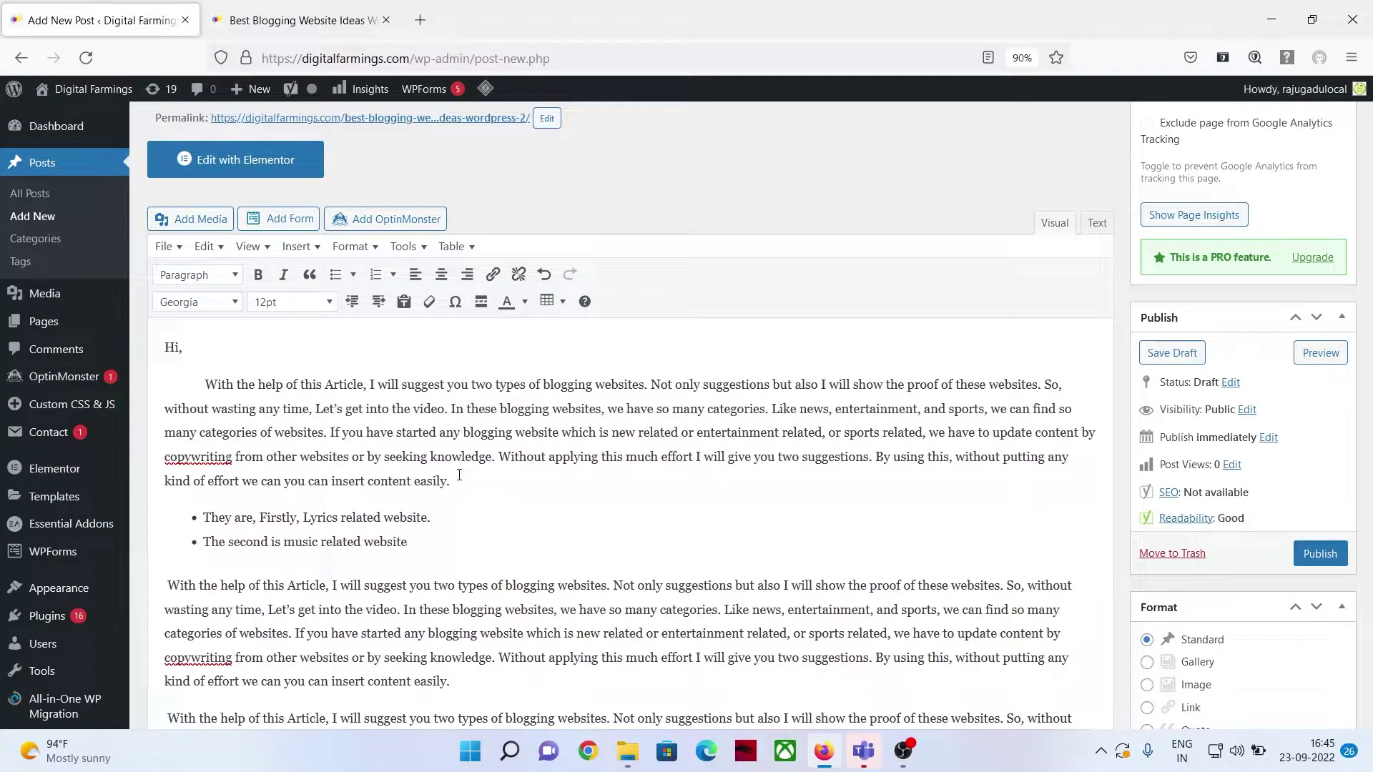
# Step: Expand the post's Yoast SEO analysis and review its listed problems and good results, including the text length
pyautogui.scroll(-3, 459, 474)
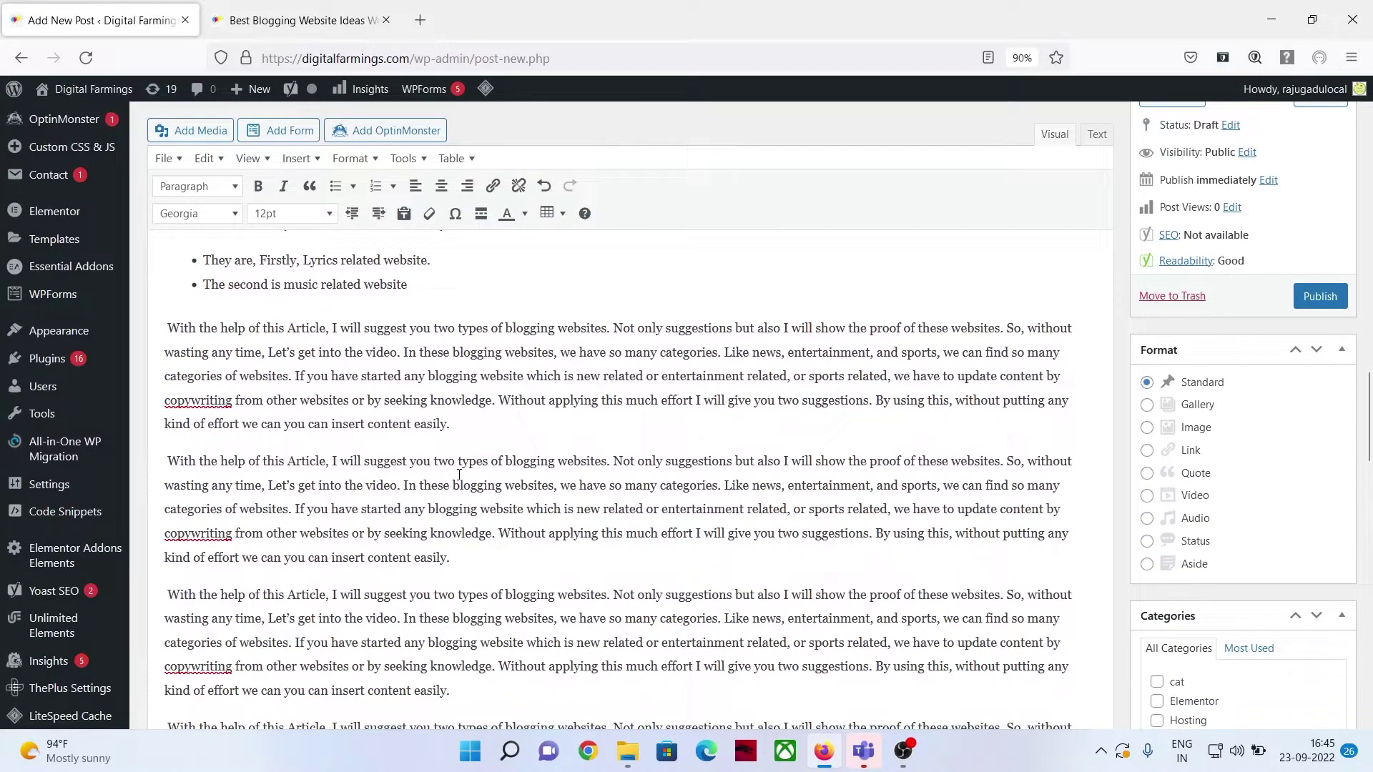
pyautogui.scroll(-6, 459, 475)
pyautogui.scroll(-3, 459, 480)
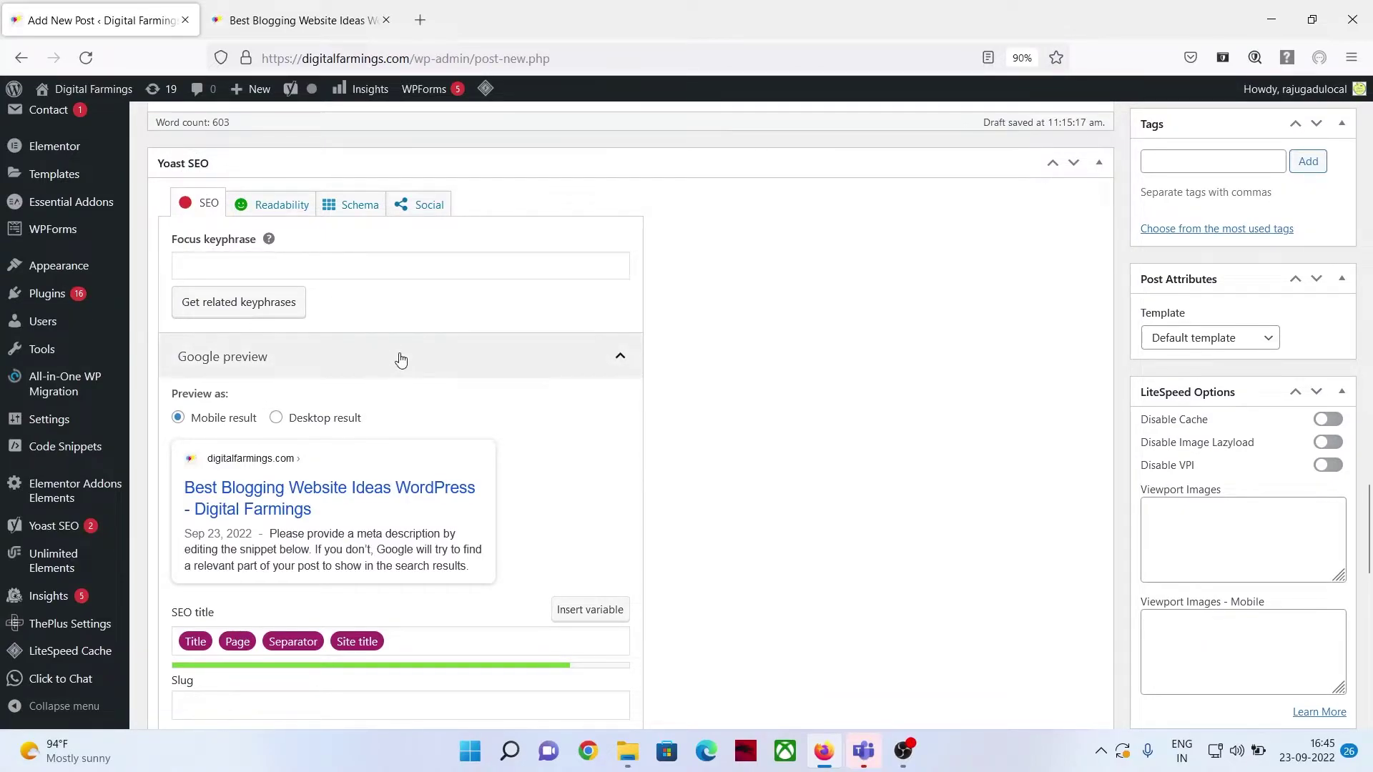
pyautogui.scroll(-3, 469, 331)
pyautogui.scroll(-4, 476, 329)
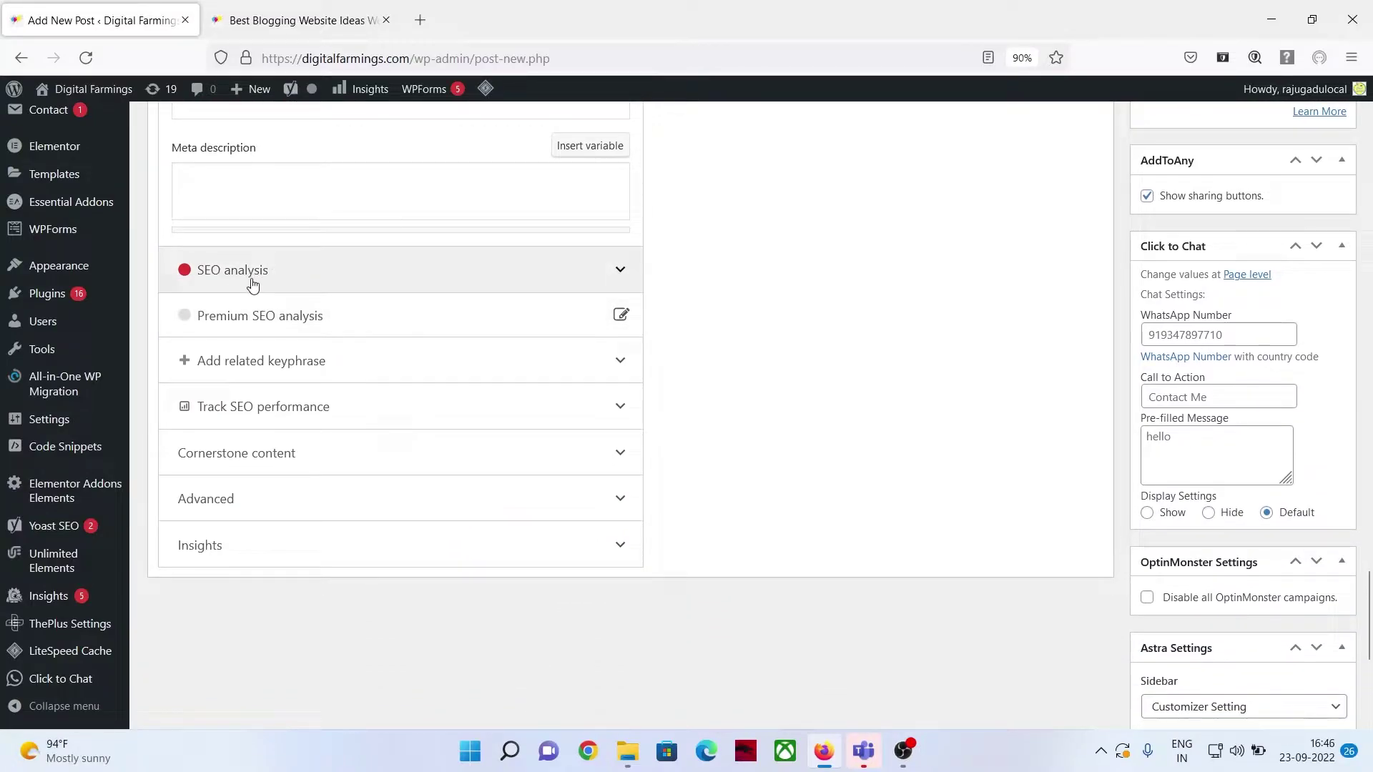
pyautogui.click(252, 283)
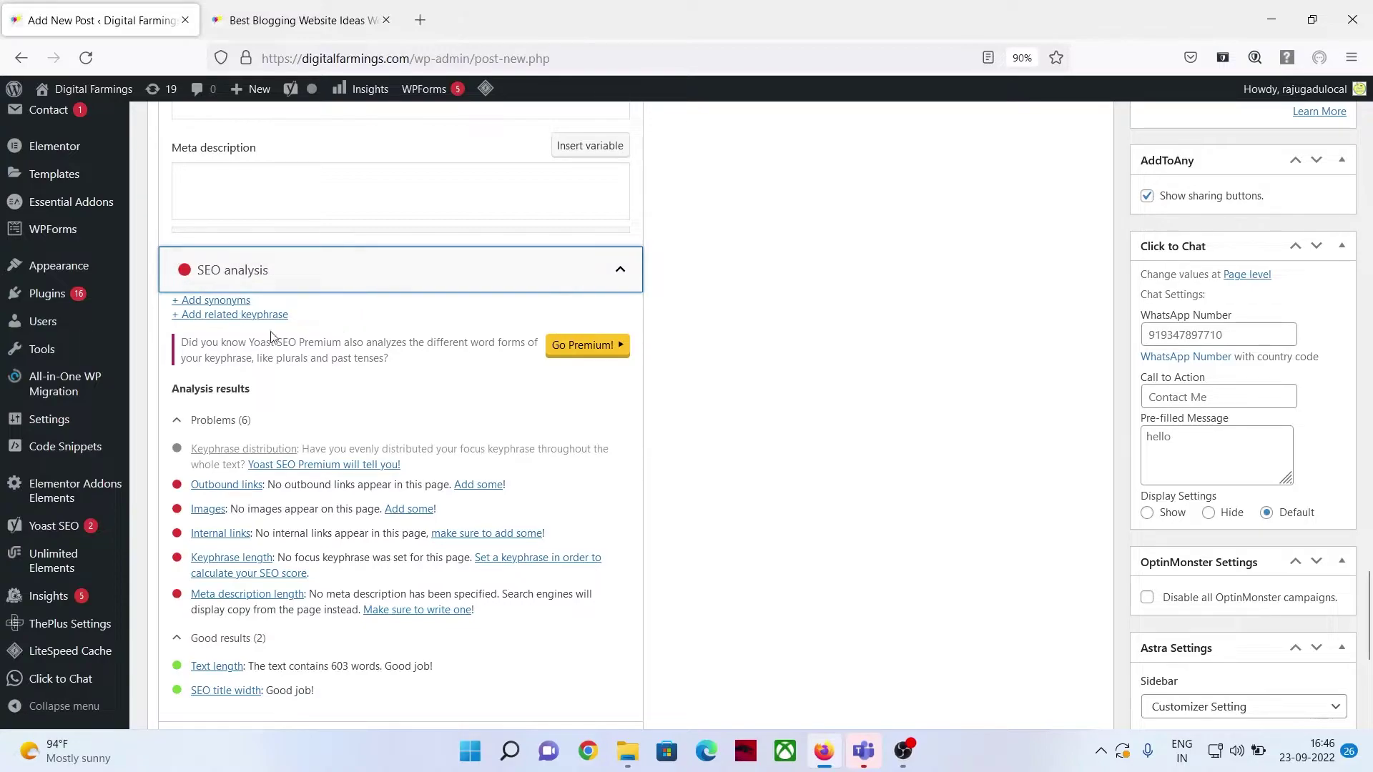
pyautogui.scroll(-3, 264, 322)
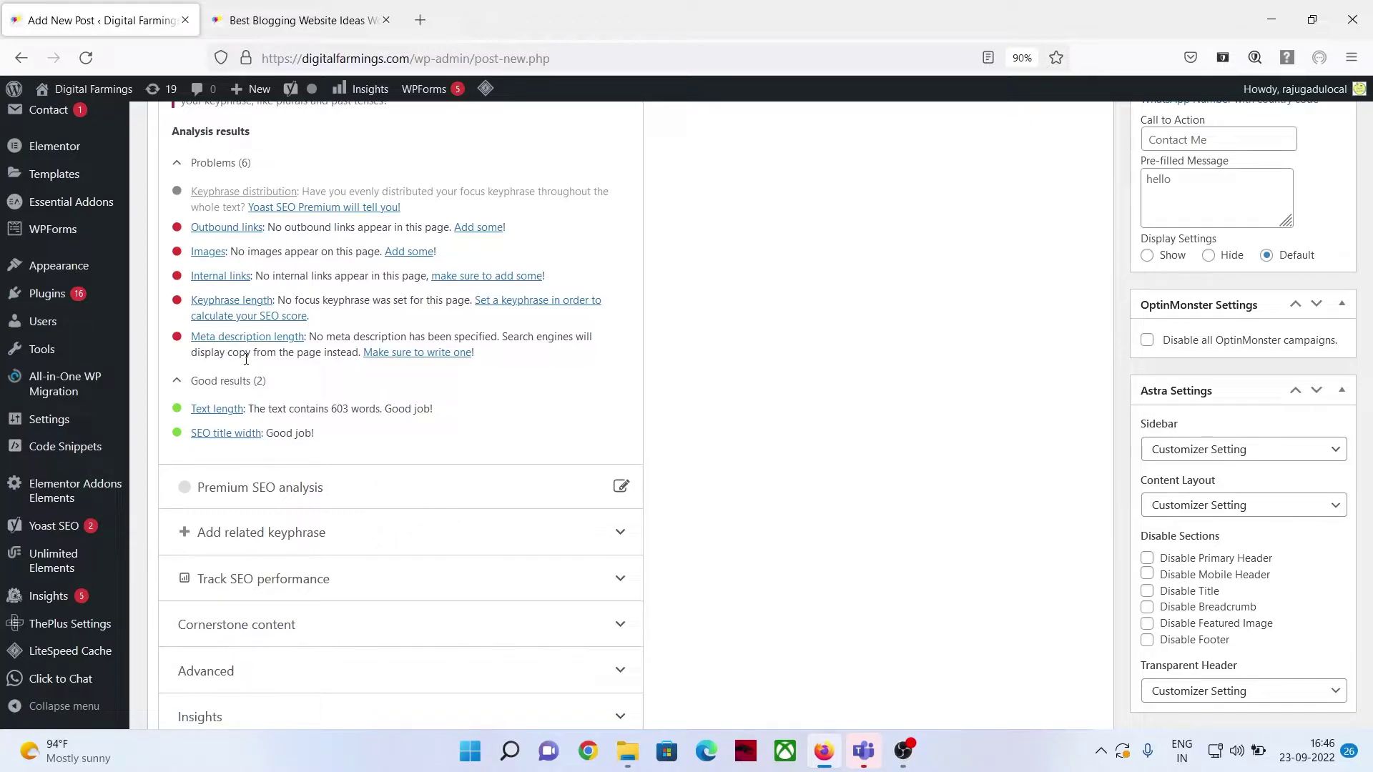
pyautogui.scroll(1, 214, 286)
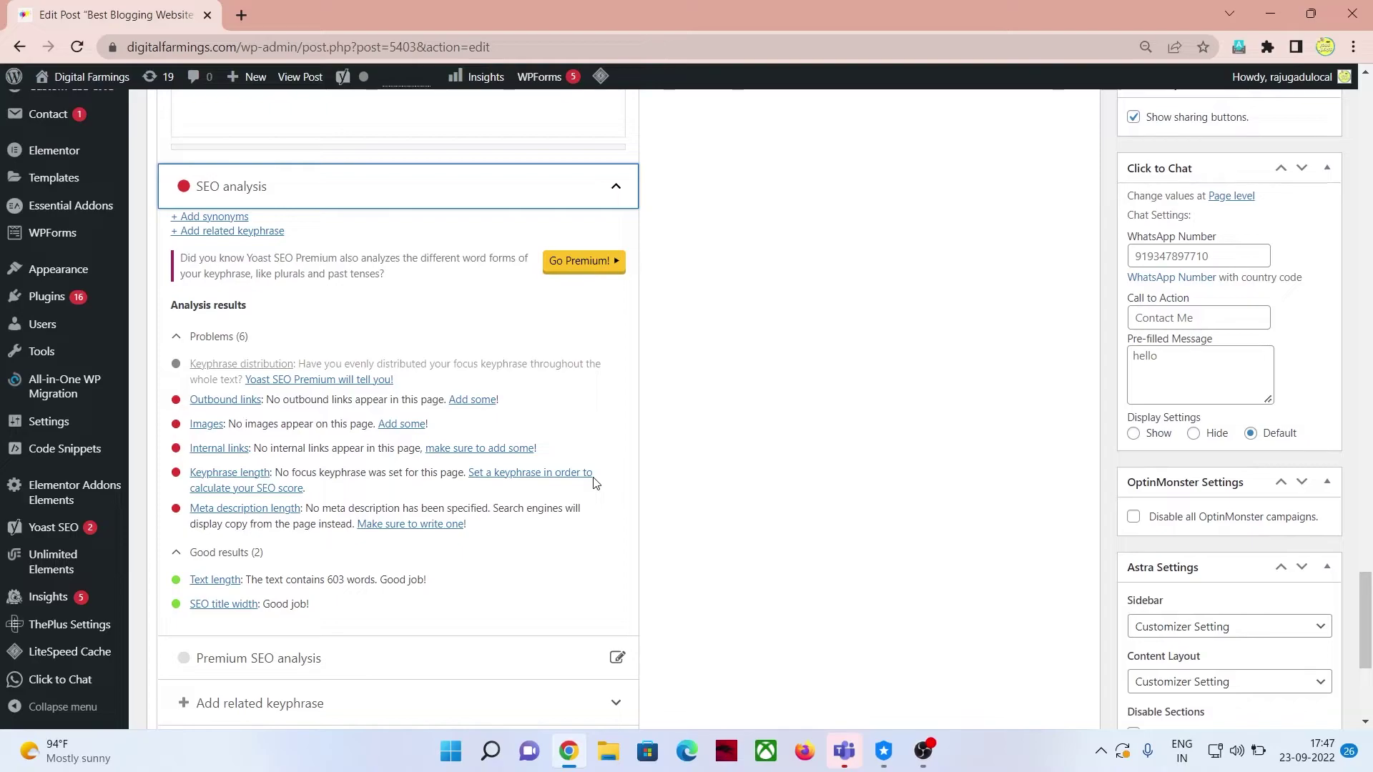
pyautogui.scroll(-1, 350, 515)
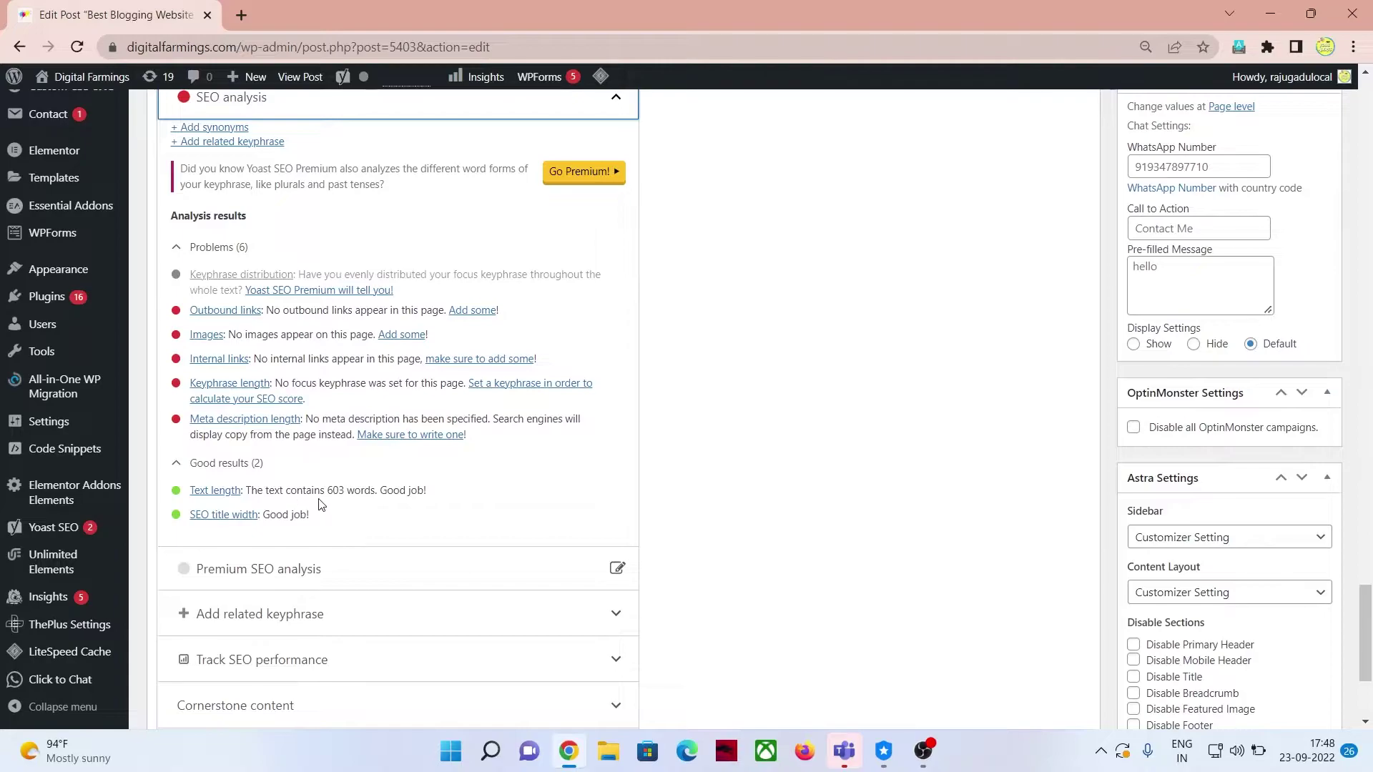
pyautogui.moveTo(326, 490); pyautogui.dragTo(356, 495)
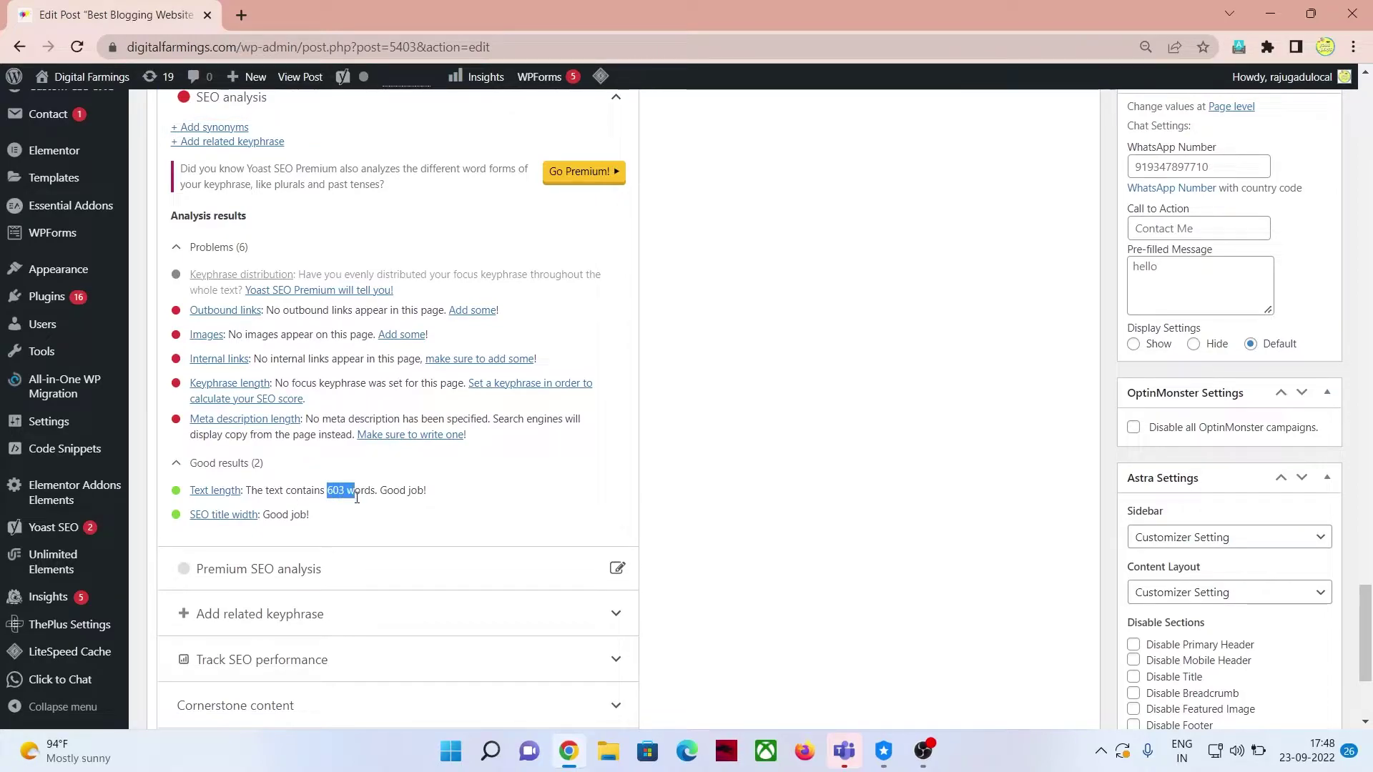
pyautogui.click(379, 509)
# Step: Review the article's title and paragraphs against the problems and good results in the Yoast SEO analysis
pyautogui.scroll(20, 465, 510)
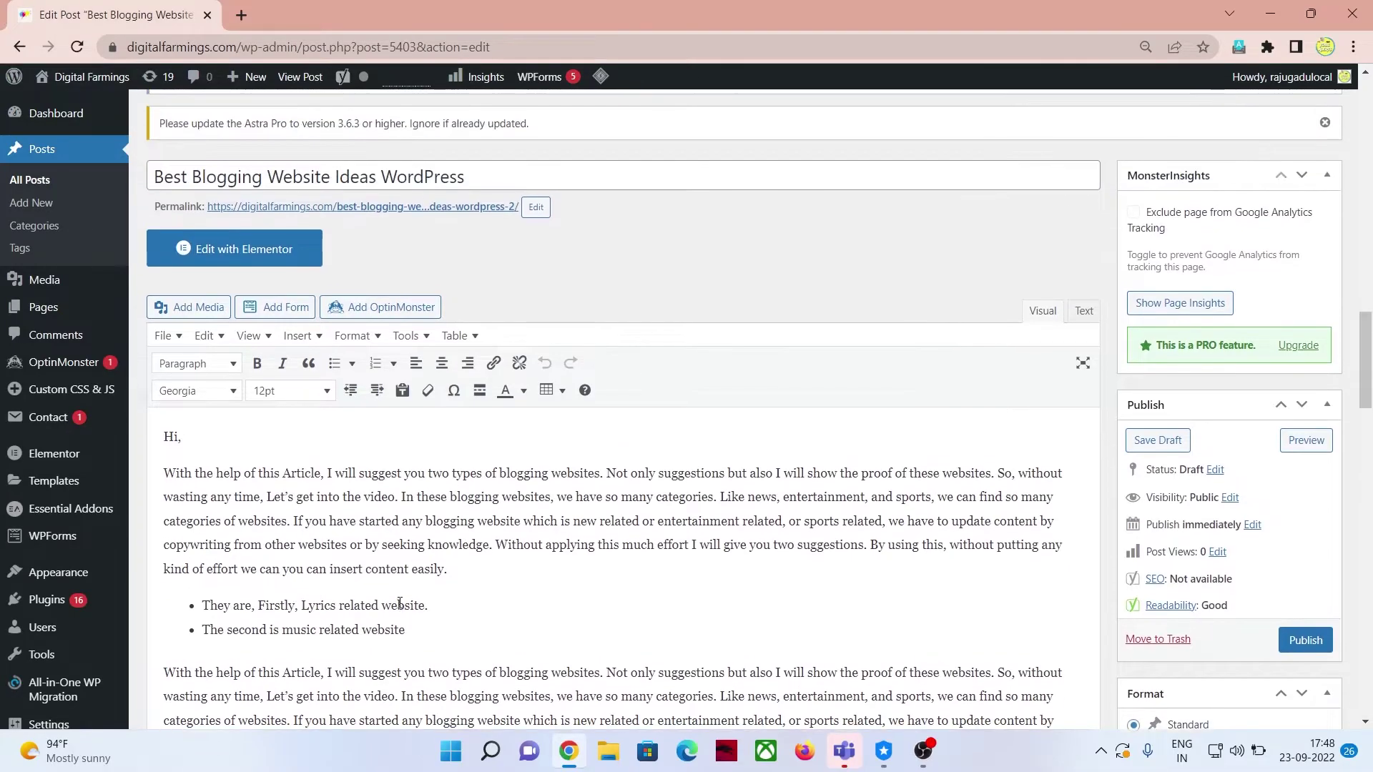
pyautogui.scroll(-3, 399, 603)
pyautogui.scroll(-2, 452, 535)
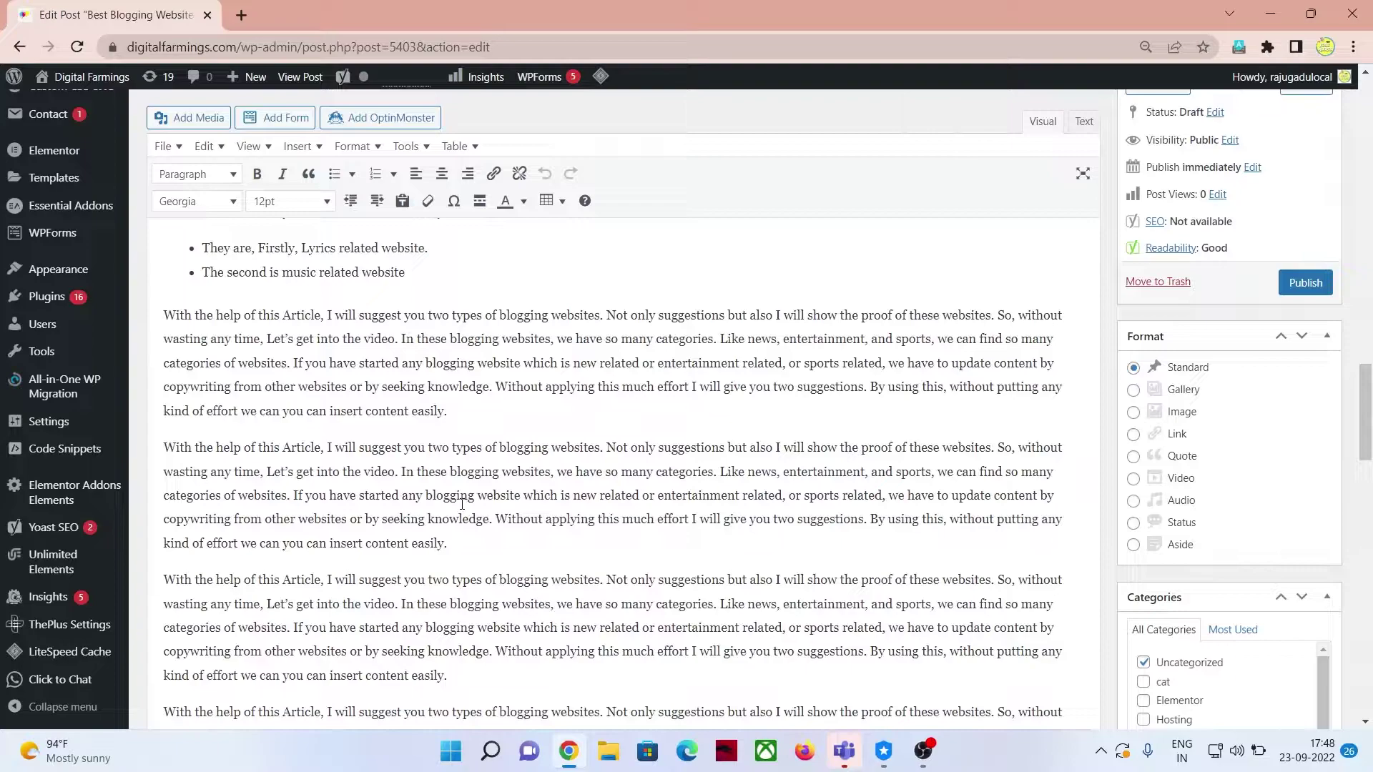
pyautogui.scroll(-1, 479, 483)
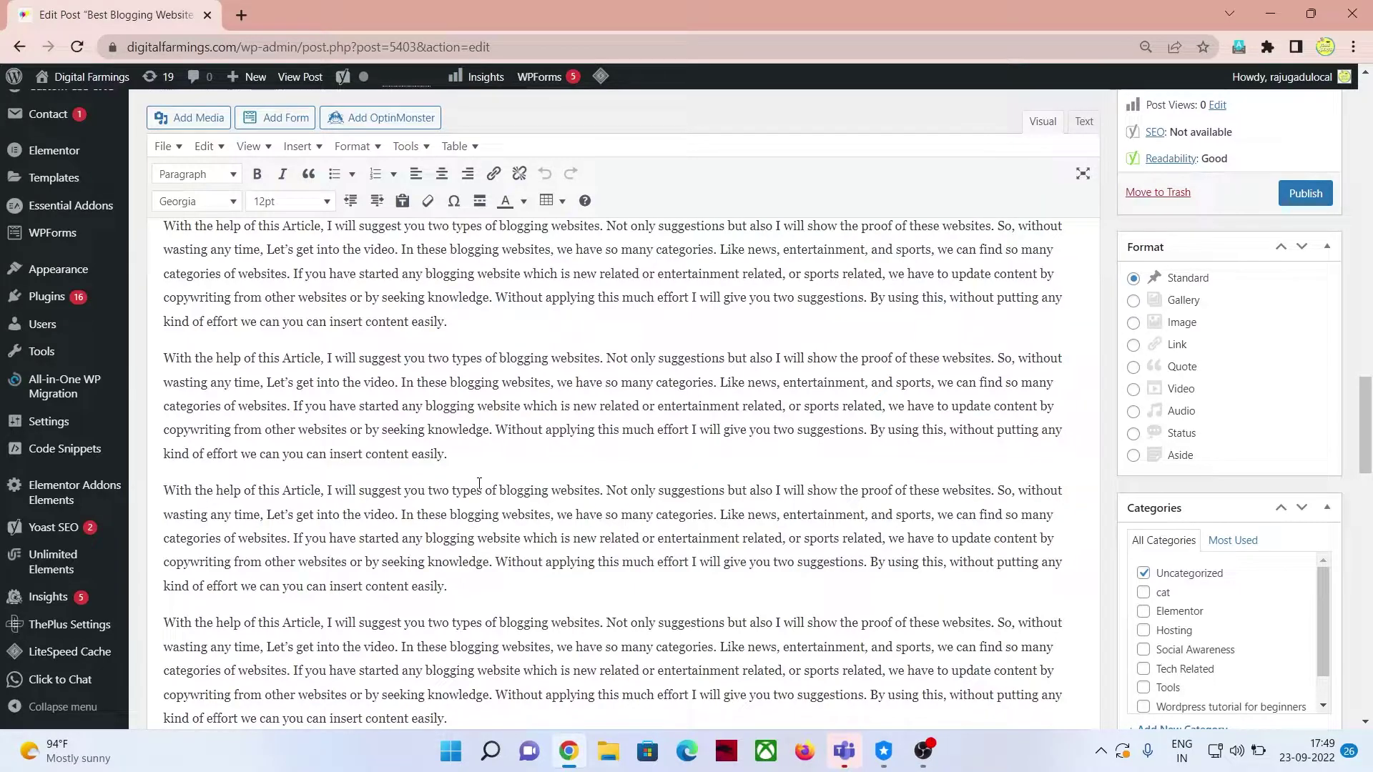
pyautogui.scroll(-15, 402, 434)
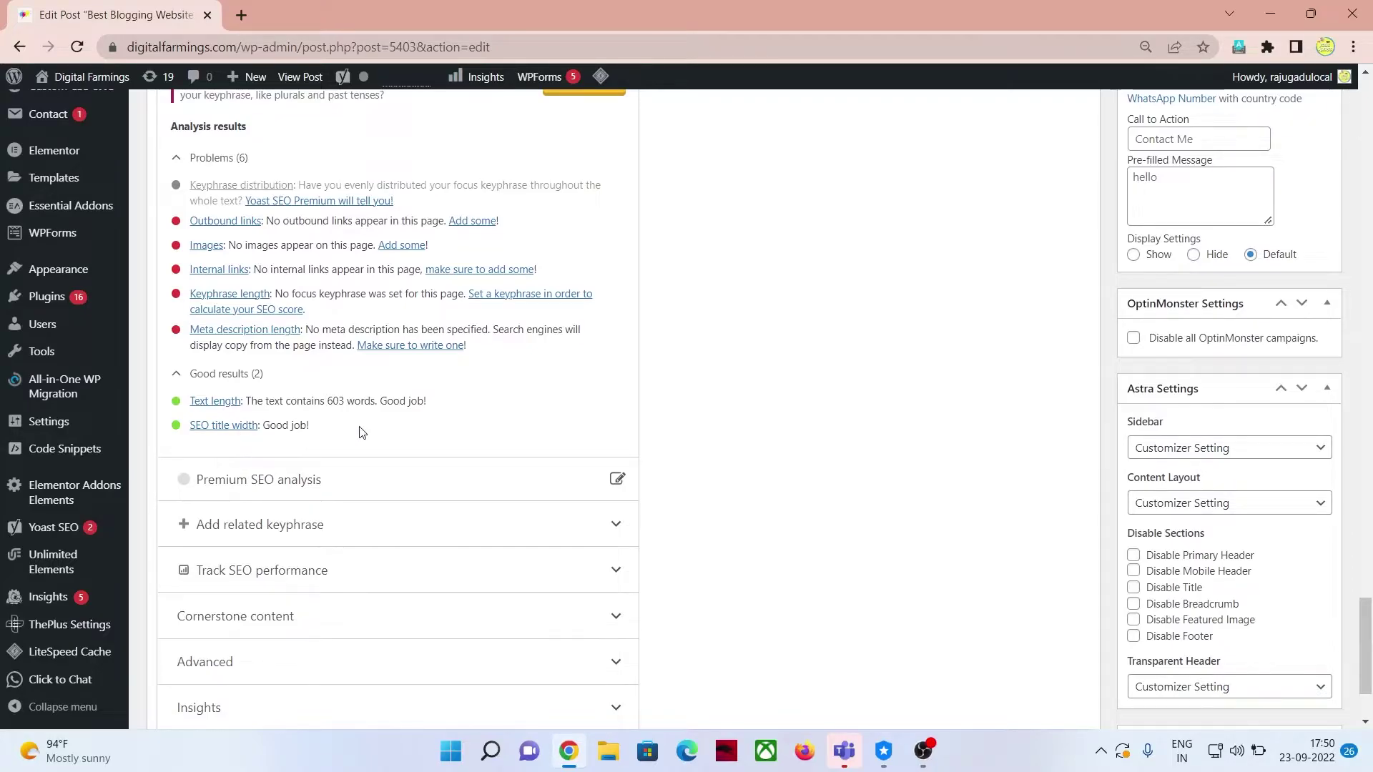
pyautogui.scroll(20, 472, 429)
pyautogui.scroll(6, 474, 427)
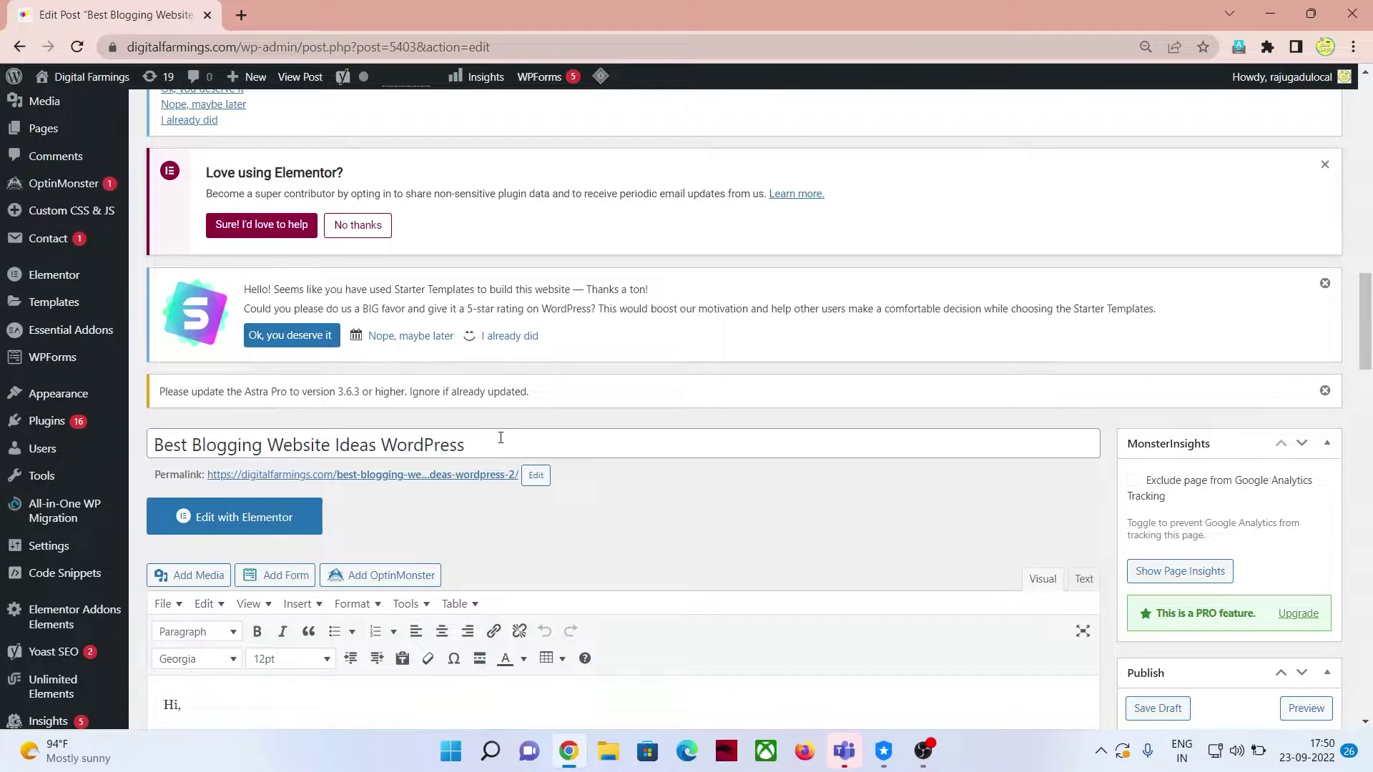
pyautogui.scroll(-20, 231, 393)
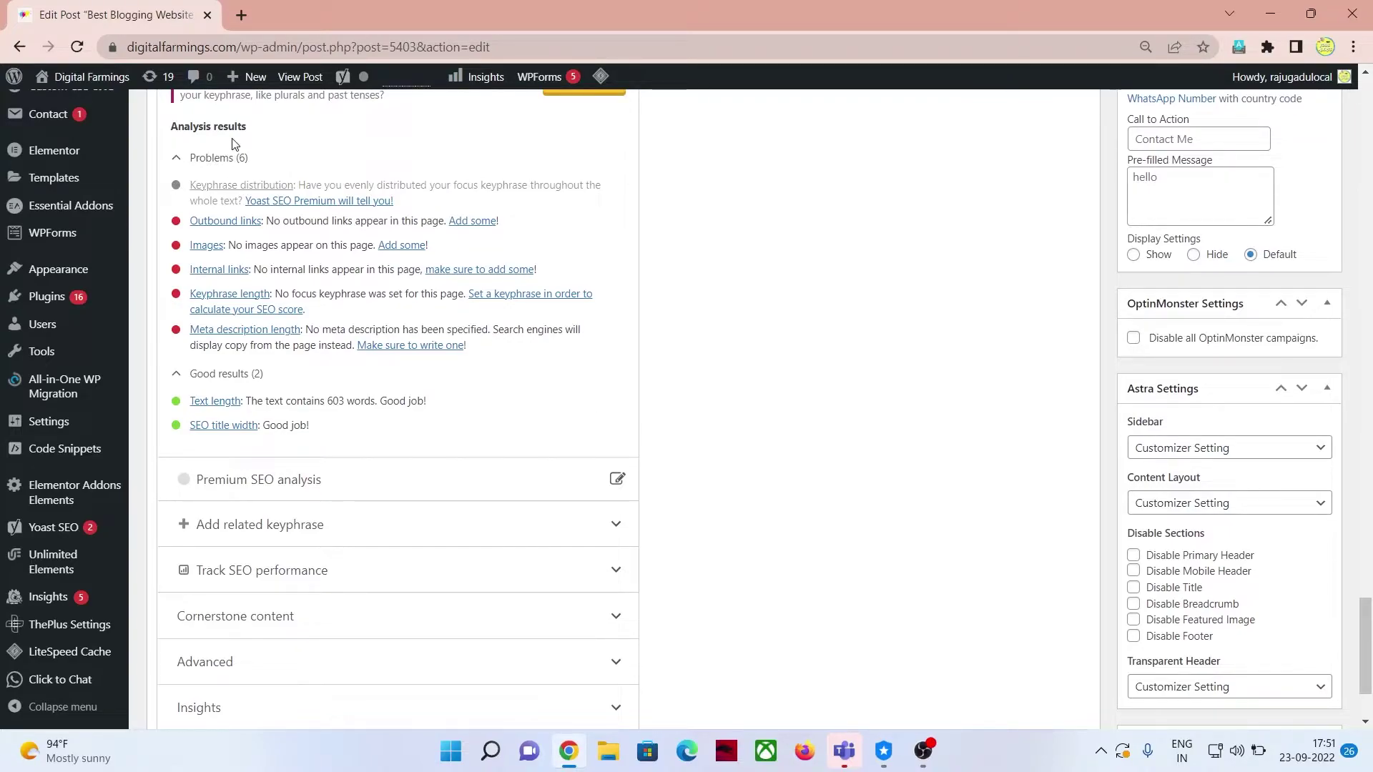
pyautogui.scroll(2, 343, 218)
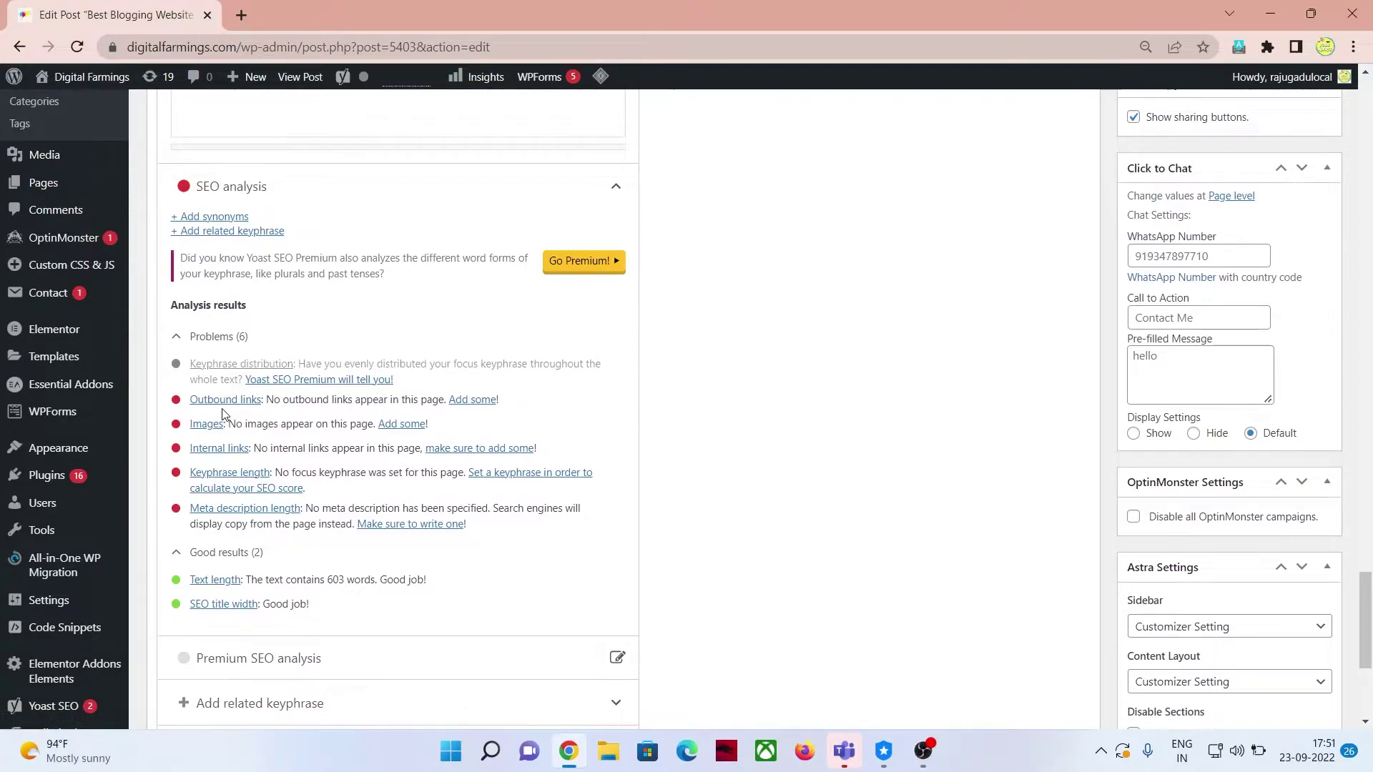
pyautogui.scroll(5, 301, 429)
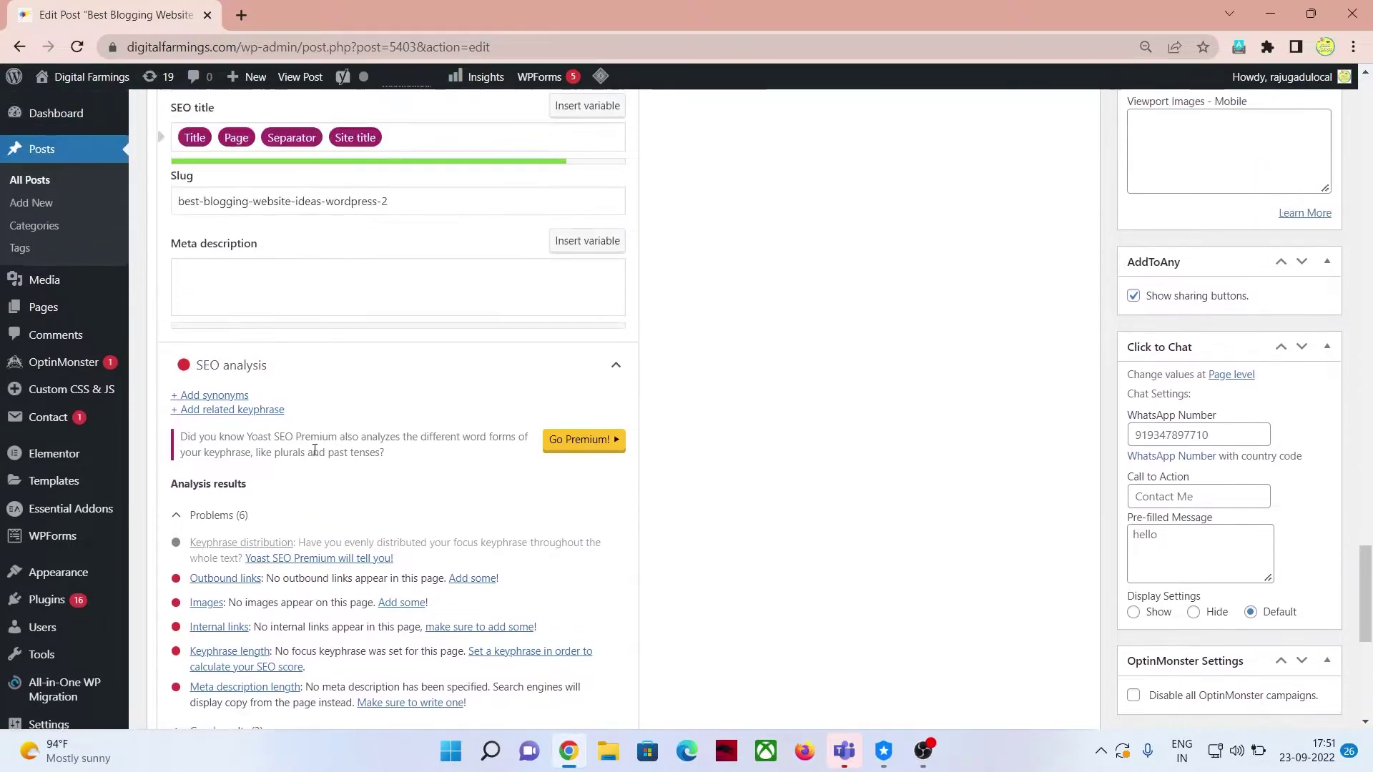
pyautogui.scroll(15, 391, 506)
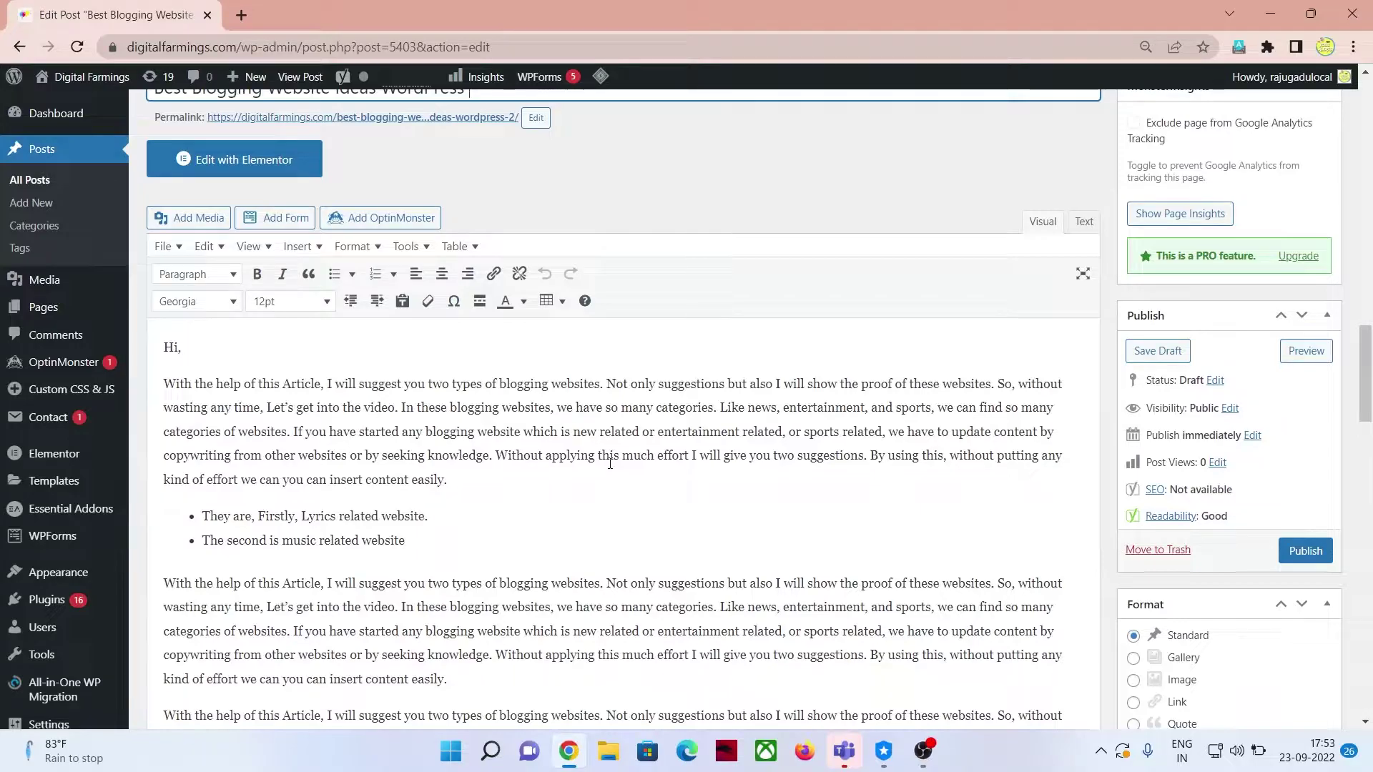
# Step: Open freejobalertsintelugu.com in a new browser tab and copy its web address
pyautogui.click(241, 15)
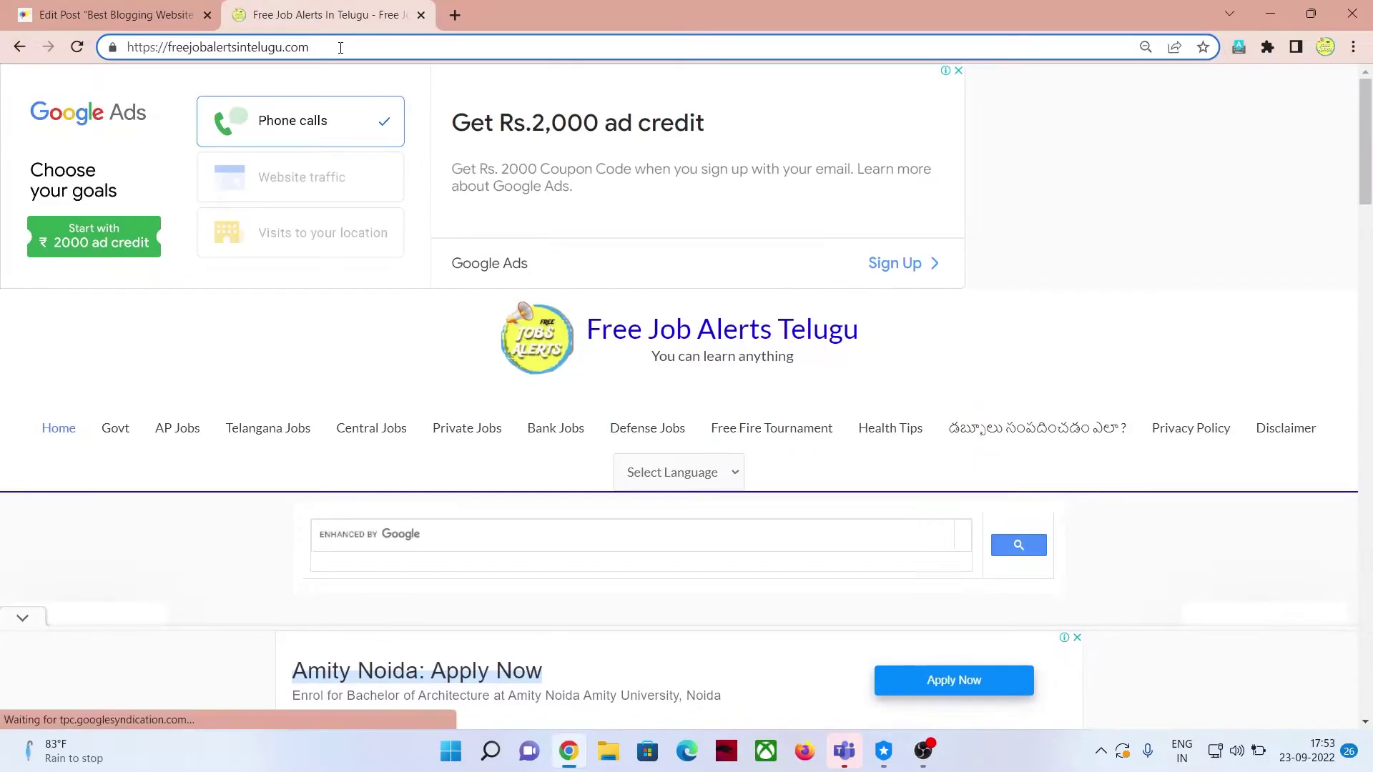
pyautogui.click(305, 50)
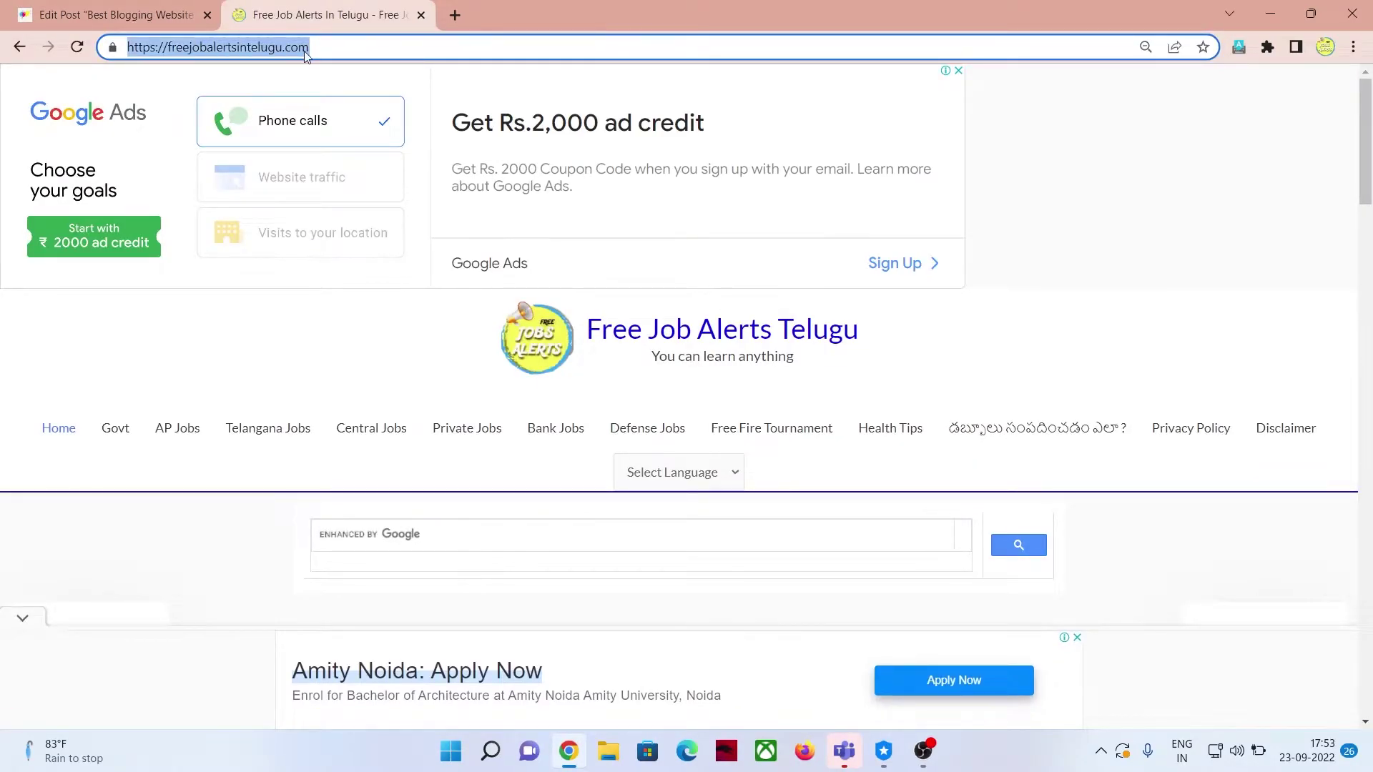
pyautogui.rightClick(302, 49)
pyautogui.click(361, 177)
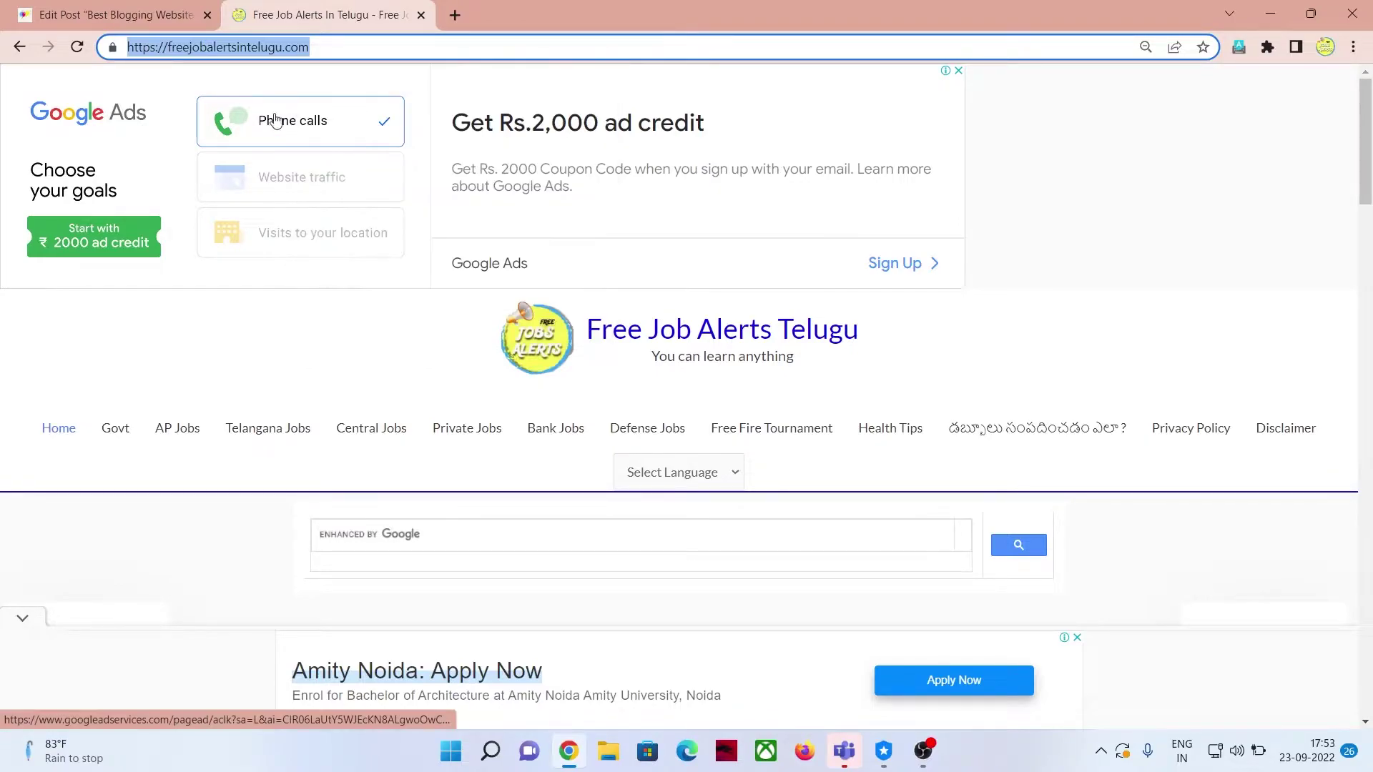
pyautogui.click(114, 15)
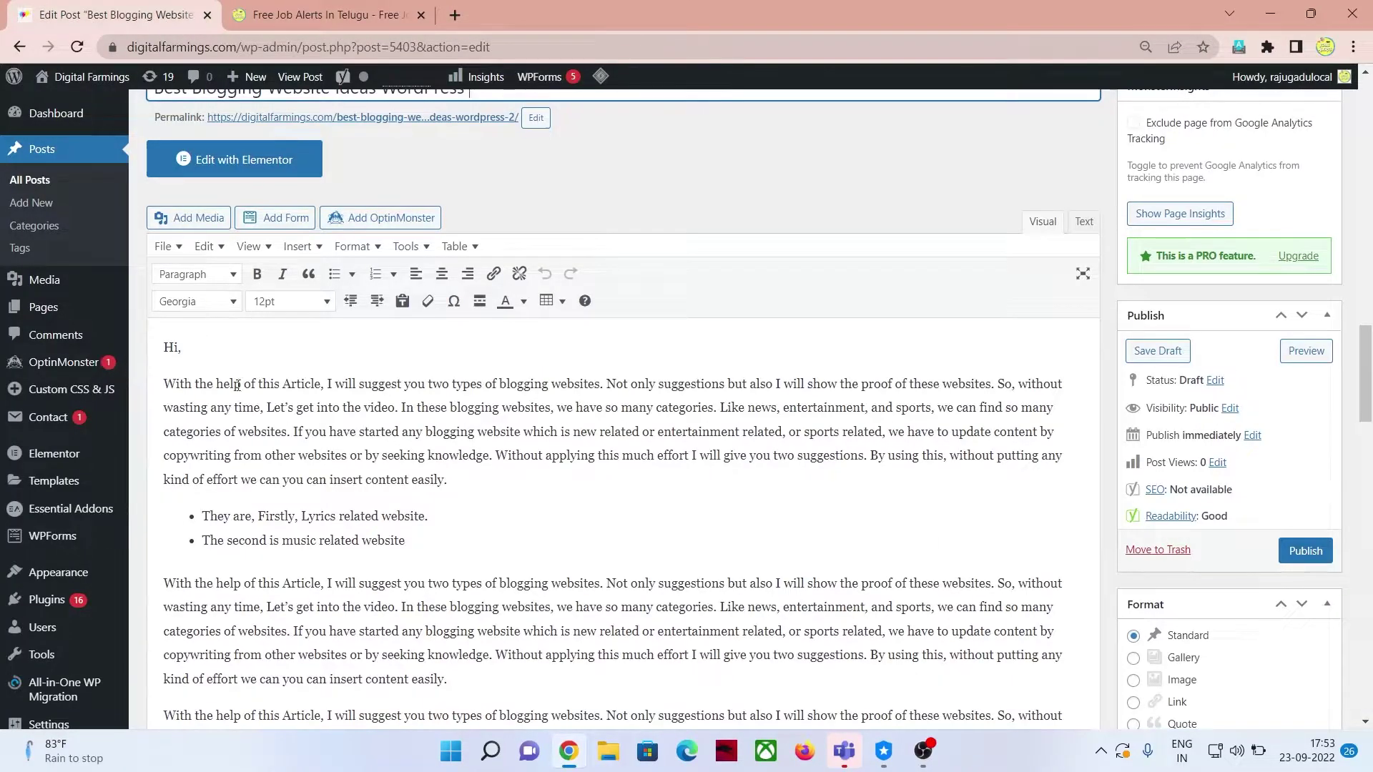
pyautogui.doubleClick(361, 386)
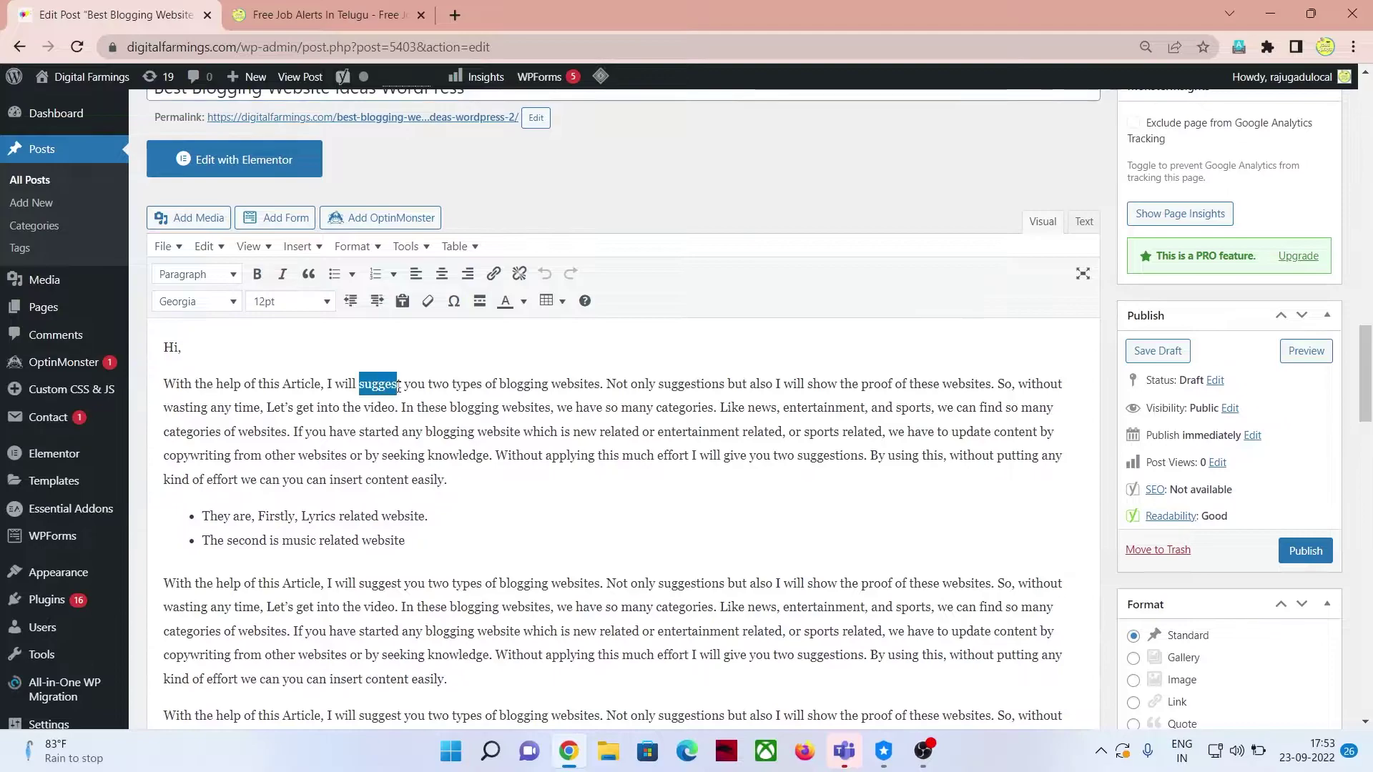
pyautogui.click(493, 276)
pyautogui.hotkey('ctrl', 'v')
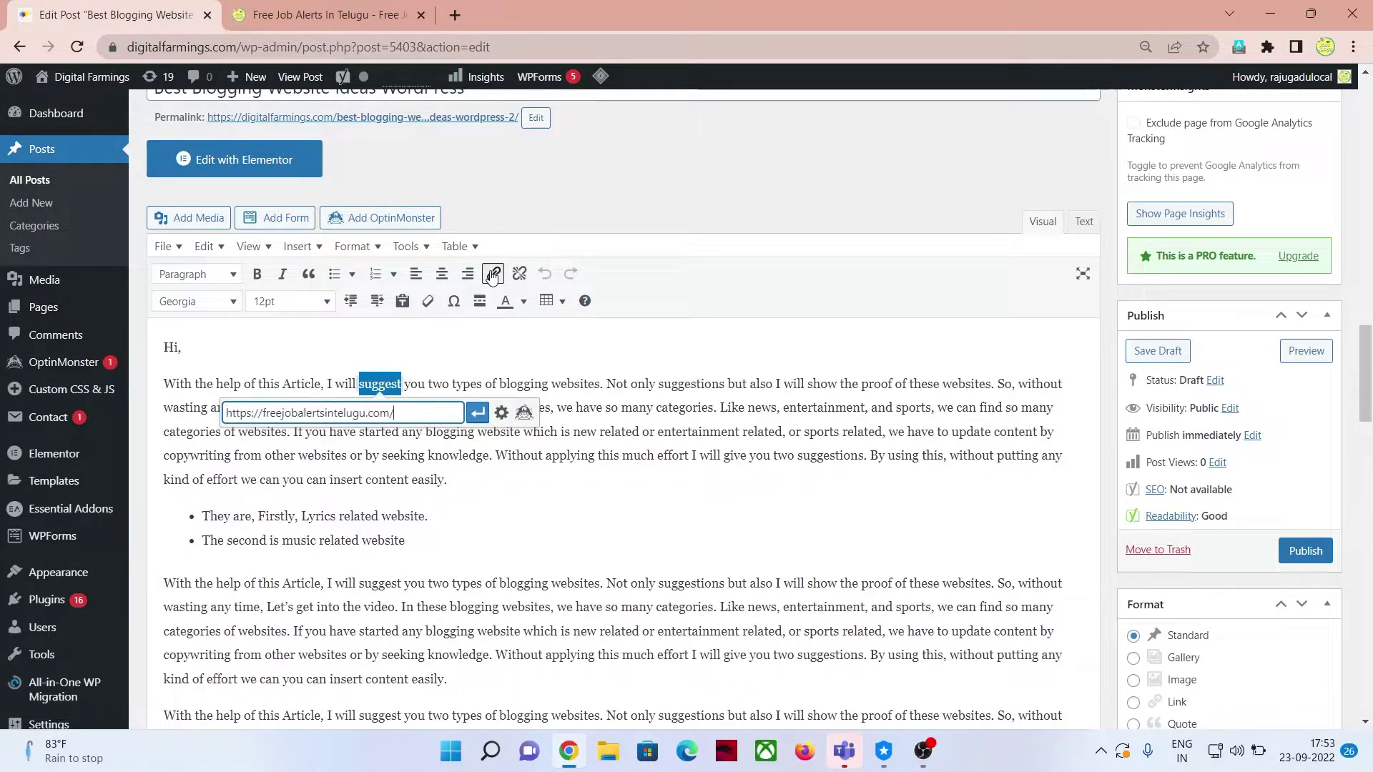
pyautogui.click(484, 413)
pyautogui.click(565, 426)
# Step: Check the outbound links result and the remaining problems in the post's Yoast SEO analysis
pyautogui.scroll(-20, 579, 422)
pyautogui.scroll(-6, 591, 426)
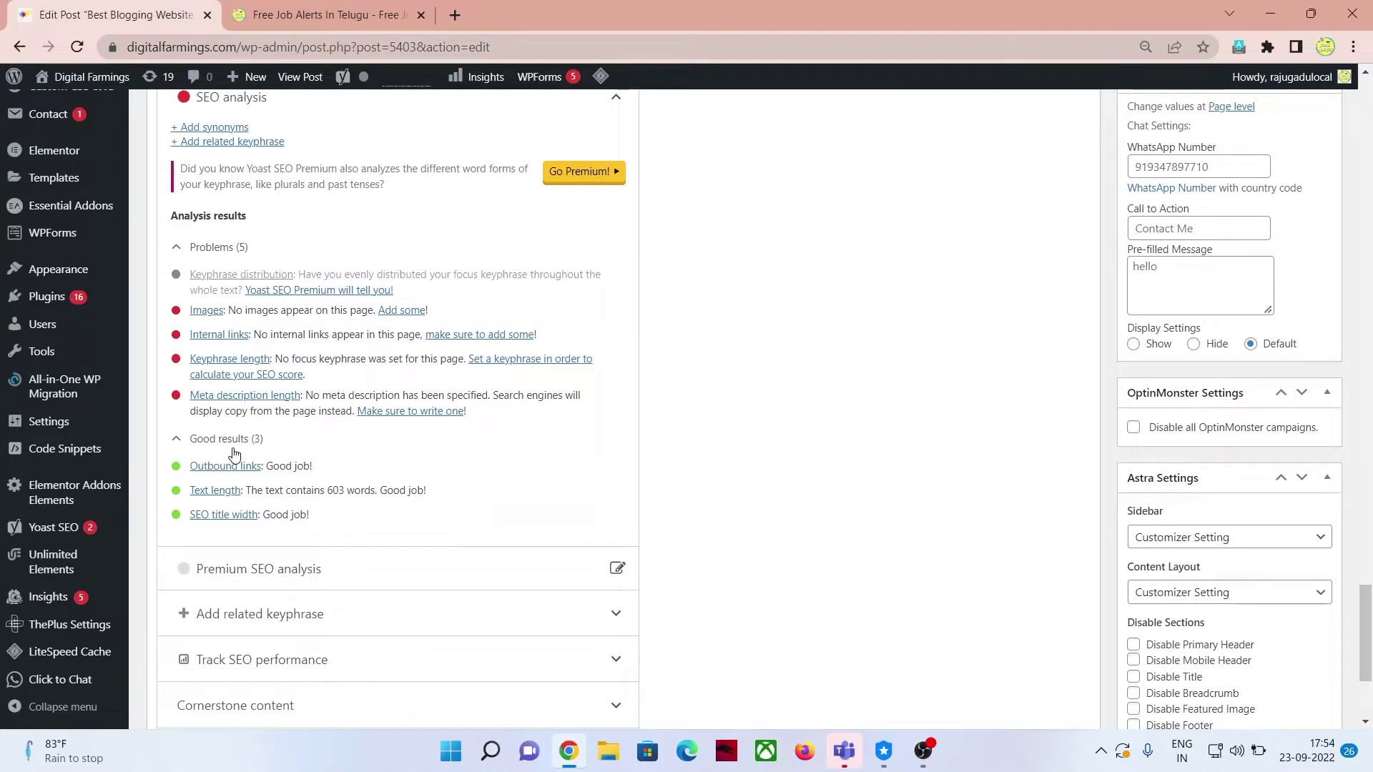
pyautogui.scroll(1, 232, 421)
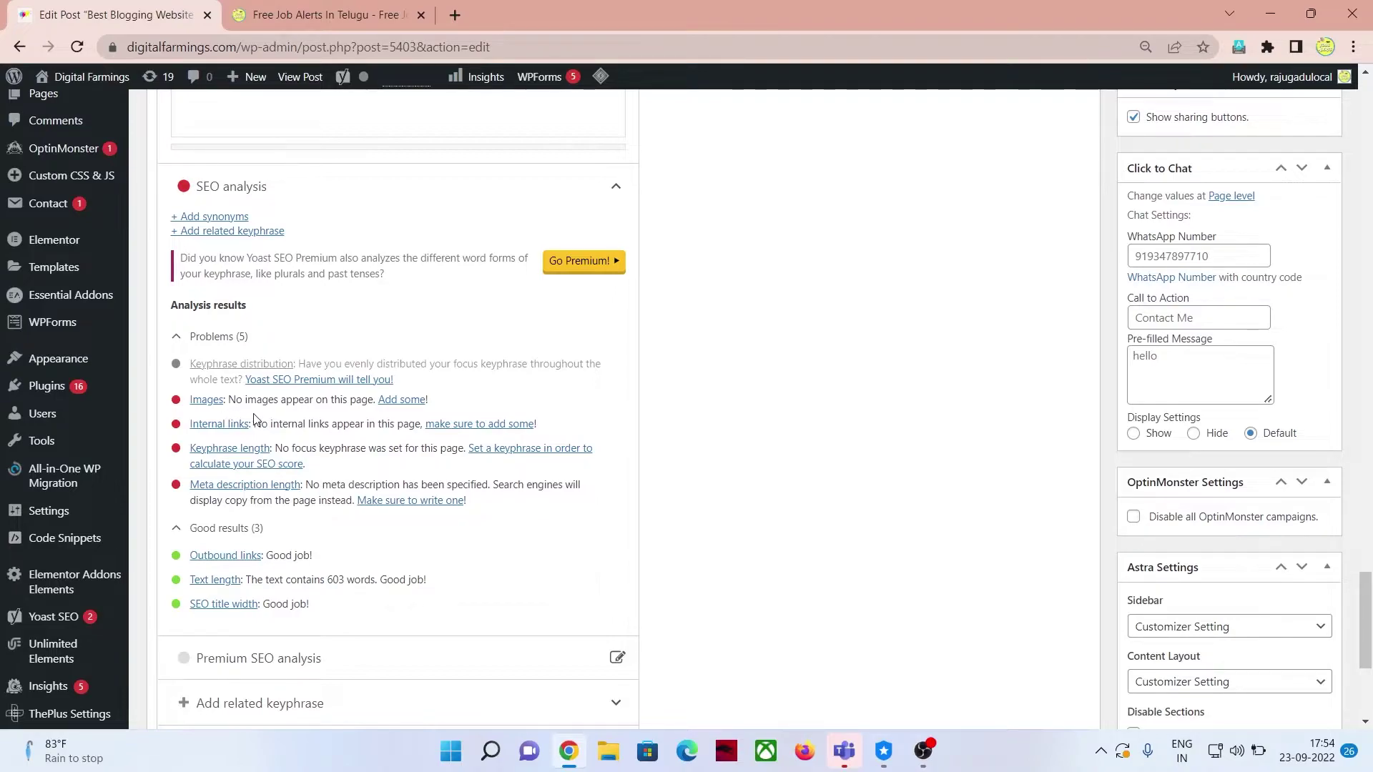
pyautogui.scroll(1, 344, 404)
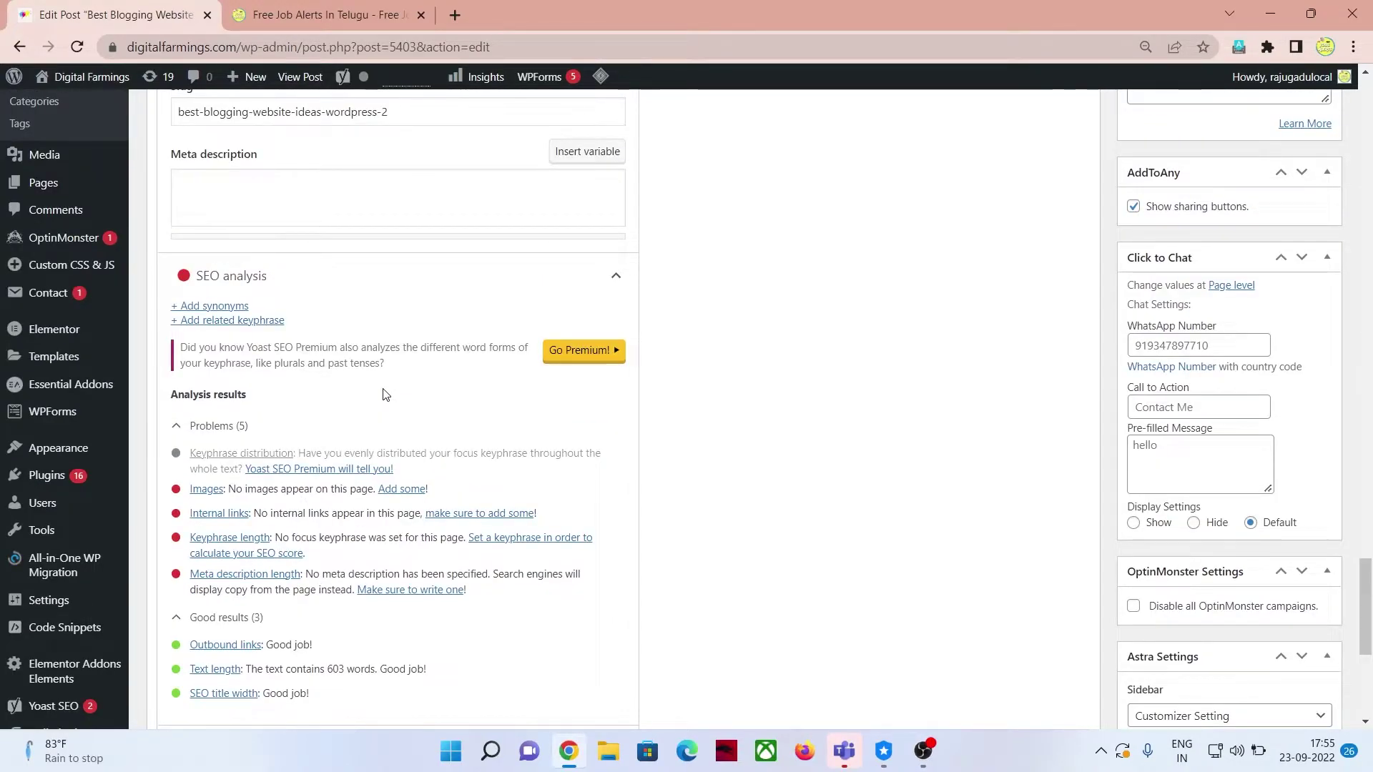
# Step: Review the article's paragraphs and the post settings against the missing images problem in the Yoast SEO analysis
pyautogui.scroll(1, 385, 395)
pyautogui.scroll(3, 385, 395)
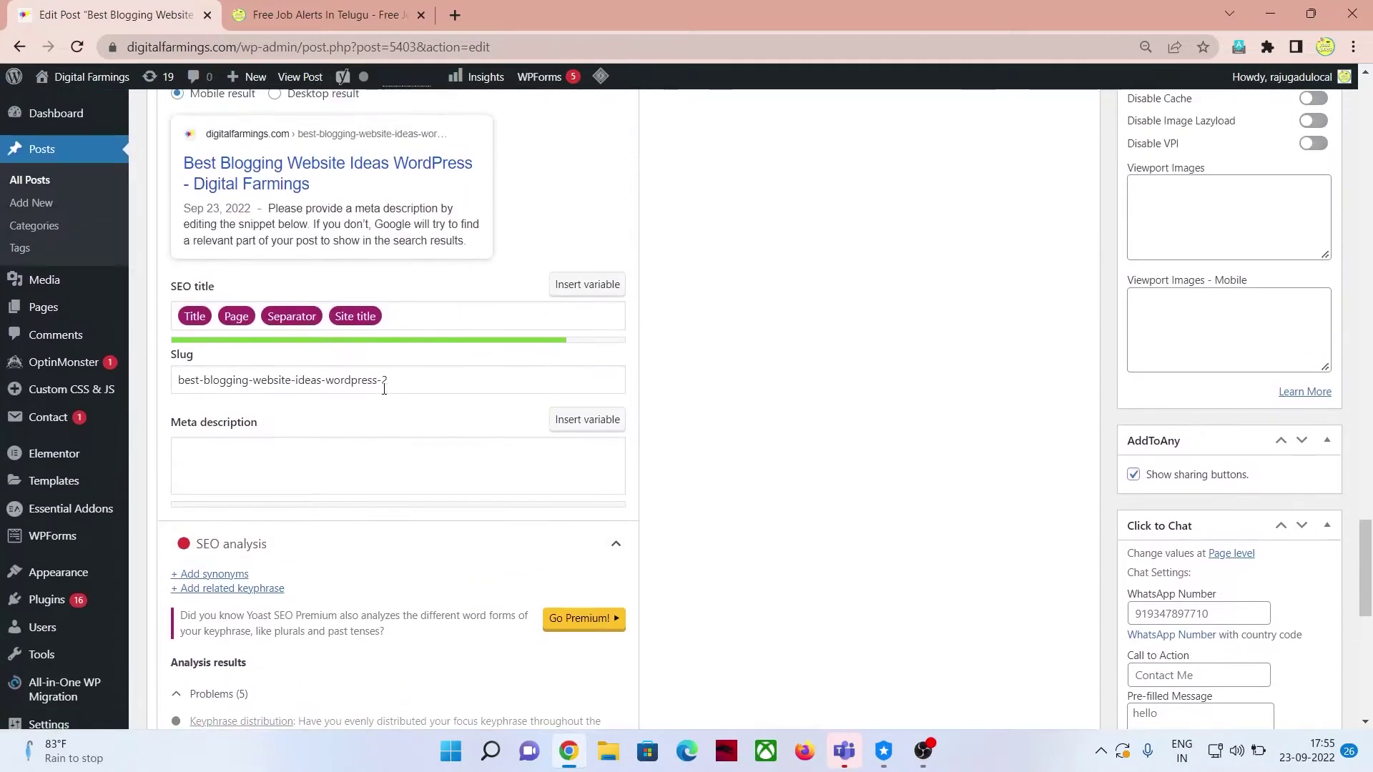
pyautogui.scroll(5, 777, 374)
pyautogui.scroll(12, 780, 375)
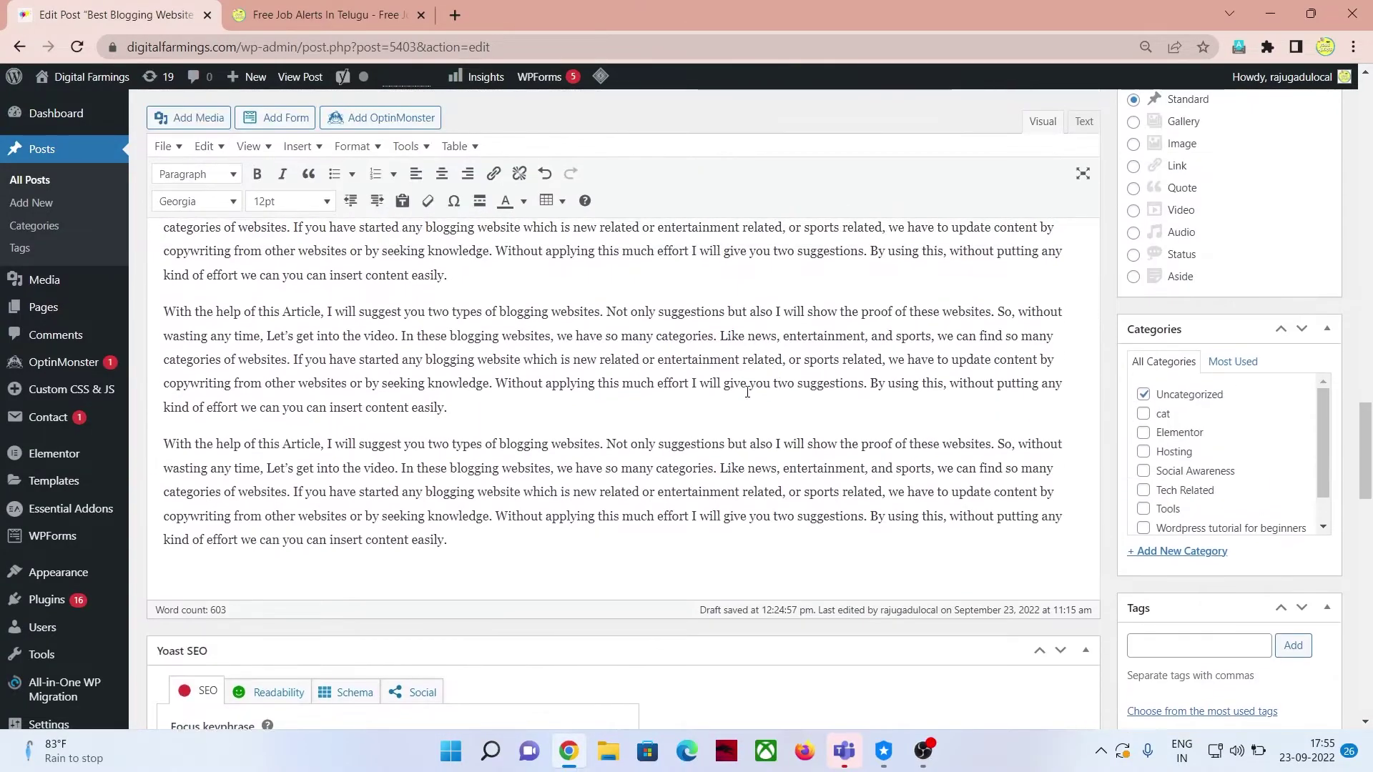
pyautogui.moveTo(163, 294); pyautogui.dragTo(561, 494)
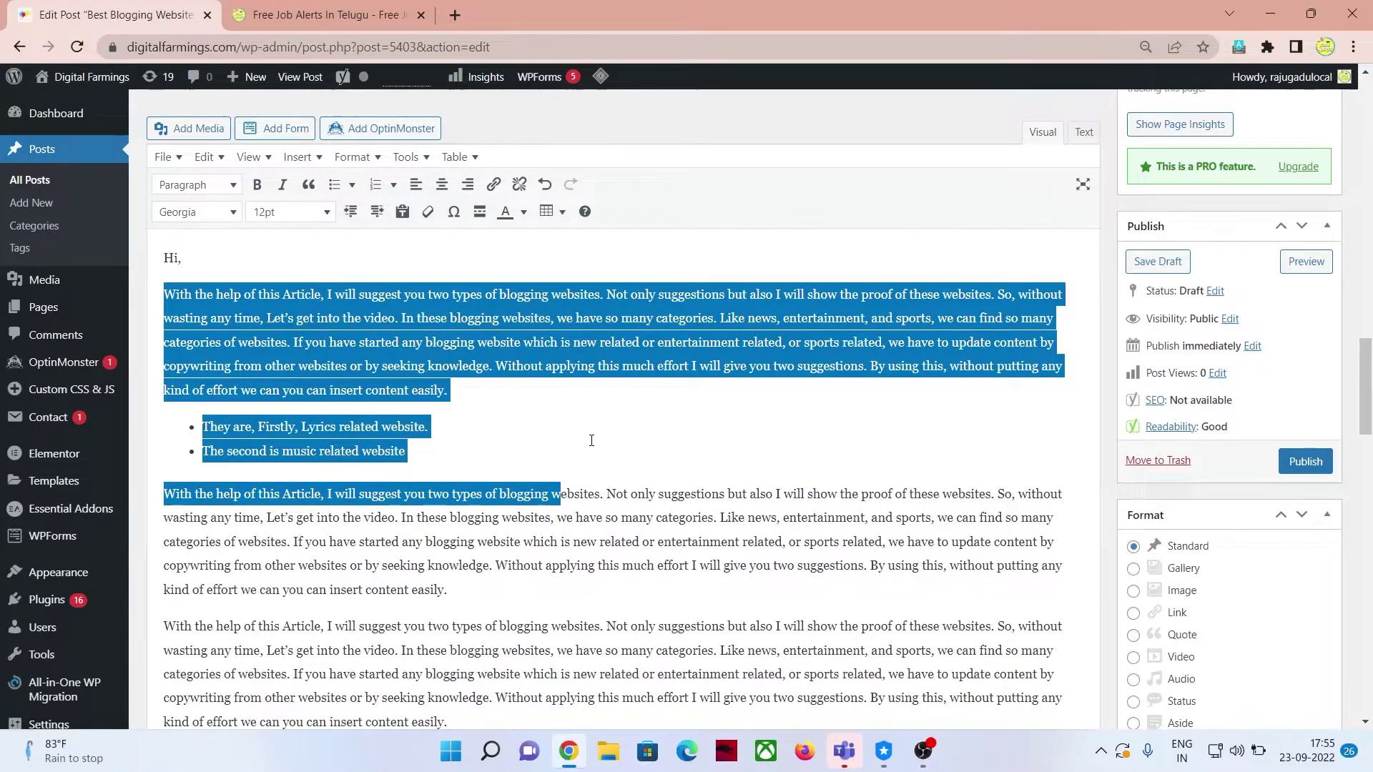
pyautogui.scroll(-15, 591, 440)
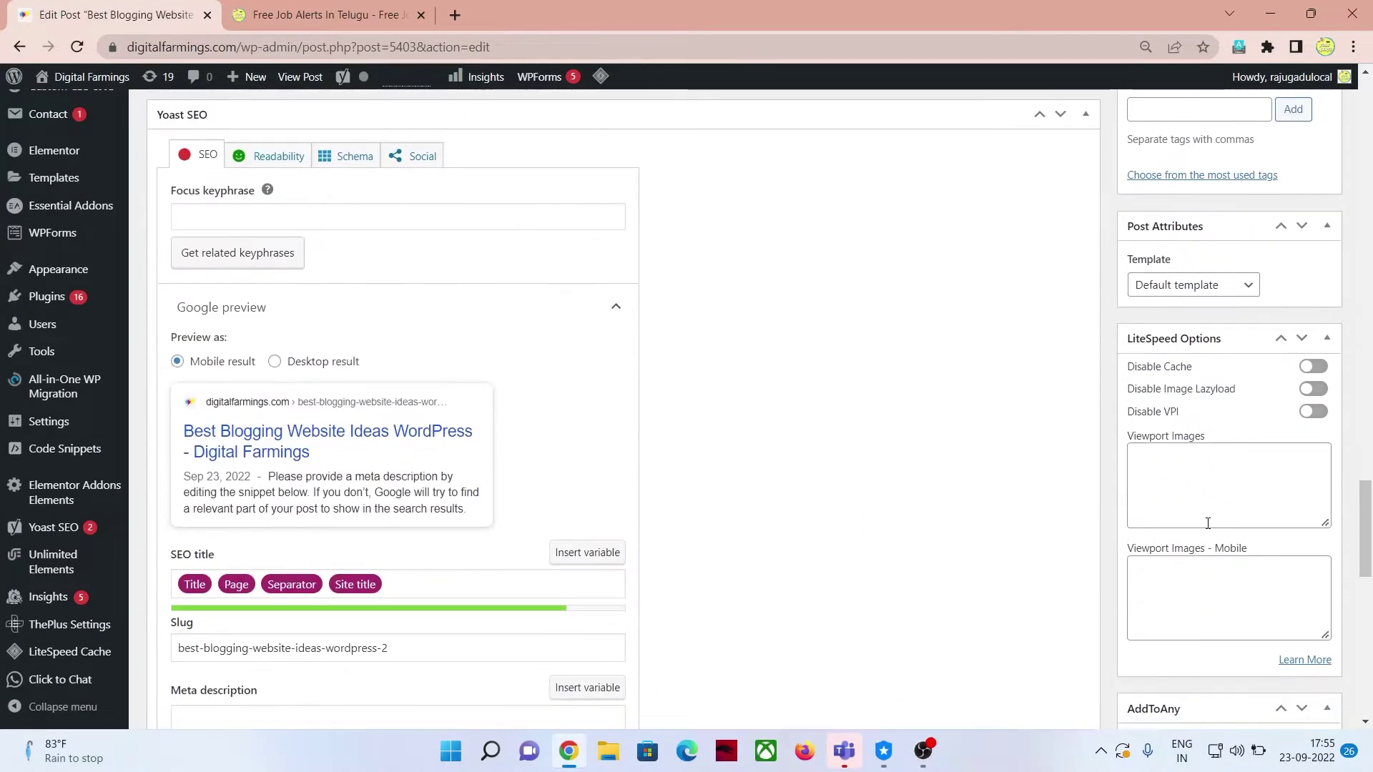
pyautogui.scroll(-8, 1204, 515)
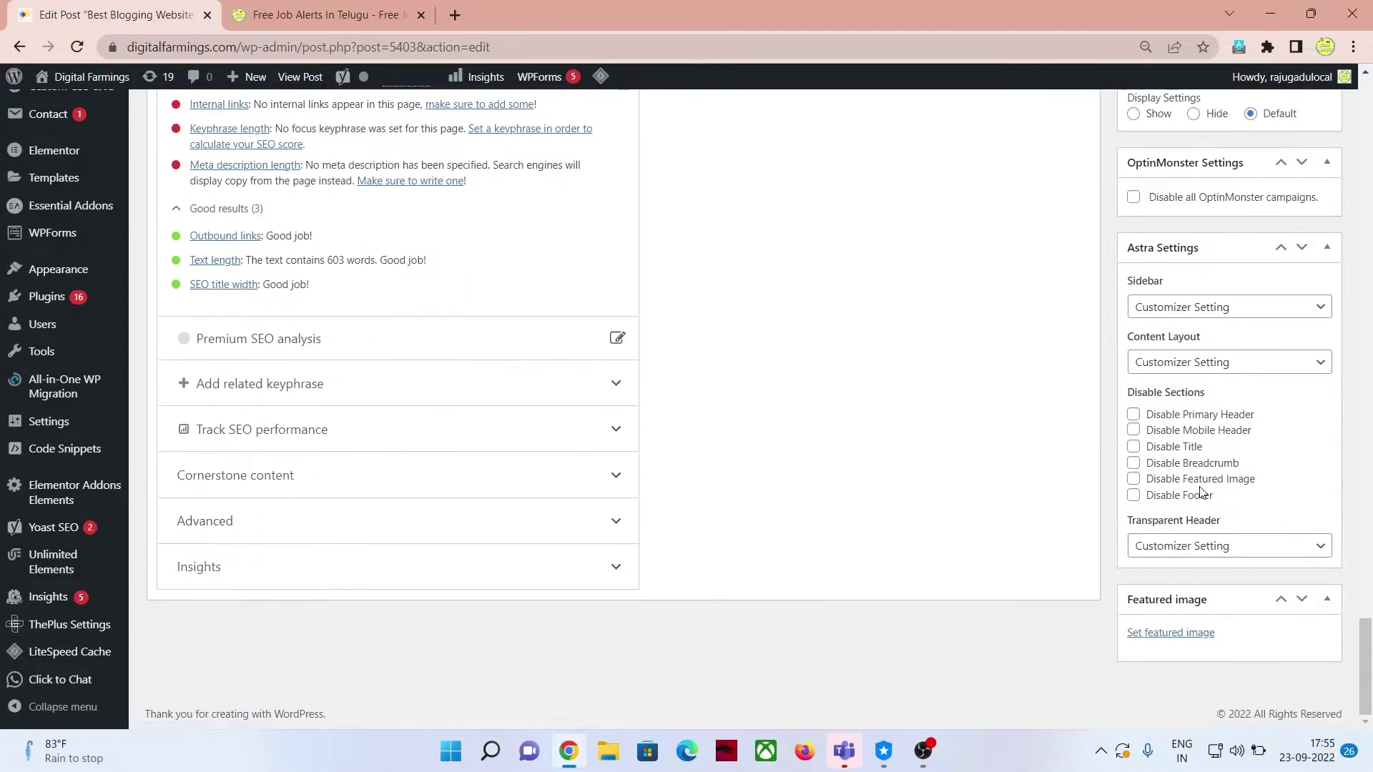
# Step: Set the existing media library image maxresdefault-3.jpg, the orange "Blogging Websites Ideas" picture, as the post's featured image
pyautogui.click(1152, 636)
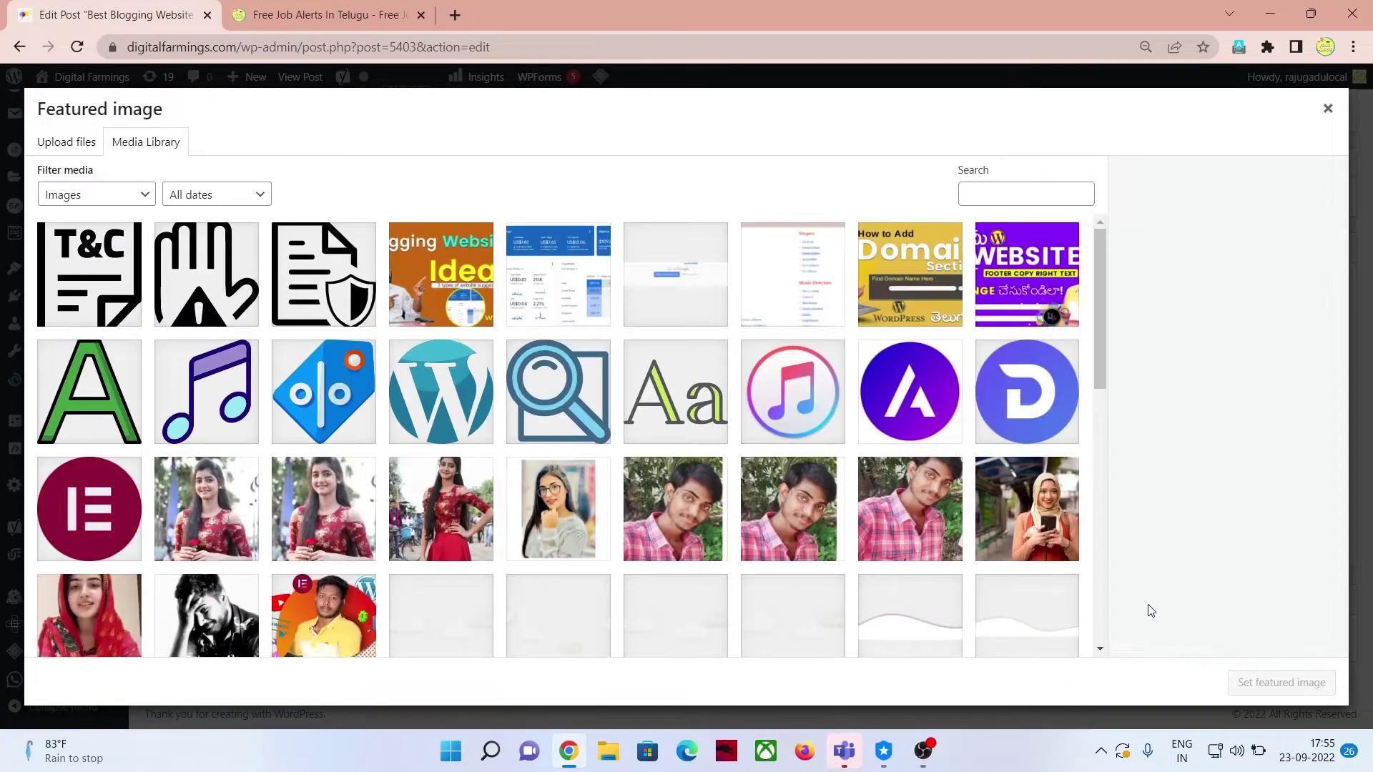
pyautogui.click(63, 148)
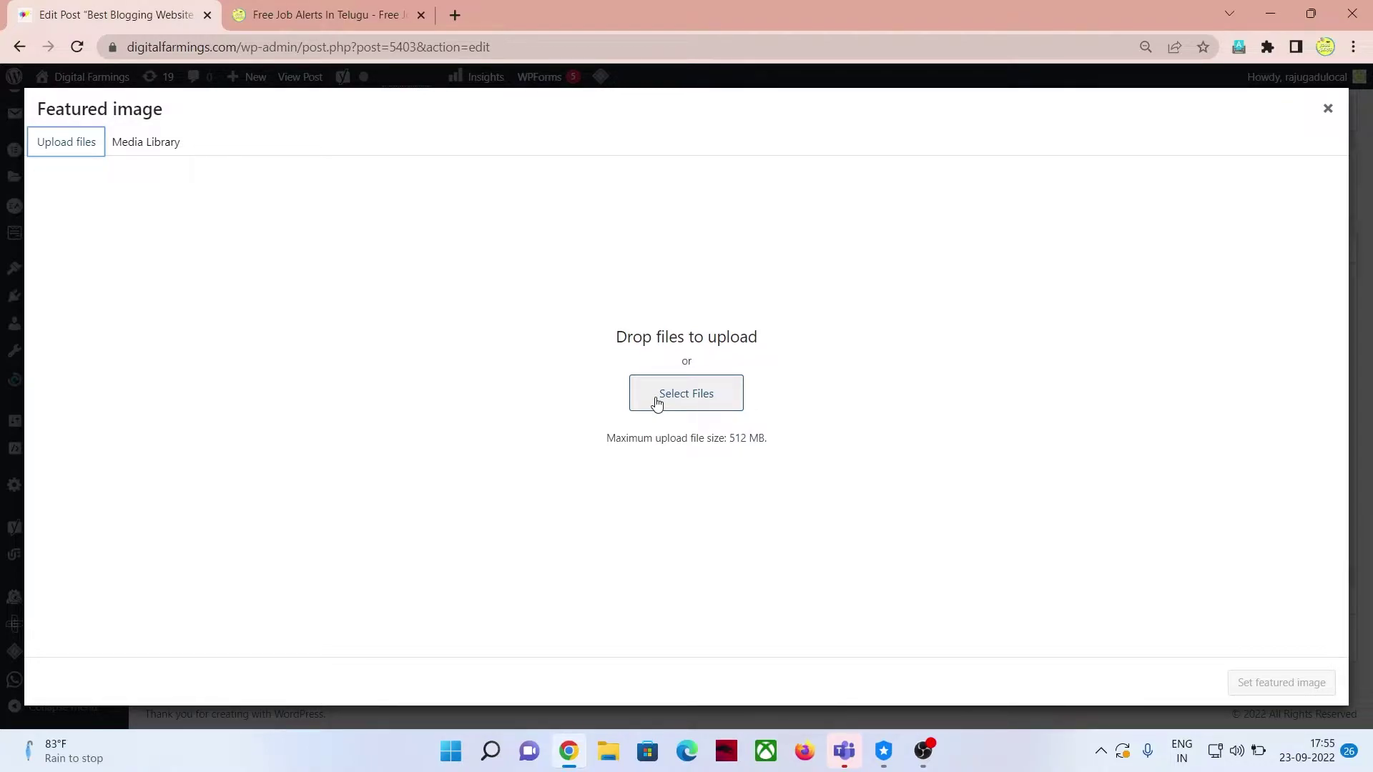
pyautogui.click(657, 402)
pyautogui.click(151, 147)
pyautogui.click(465, 290)
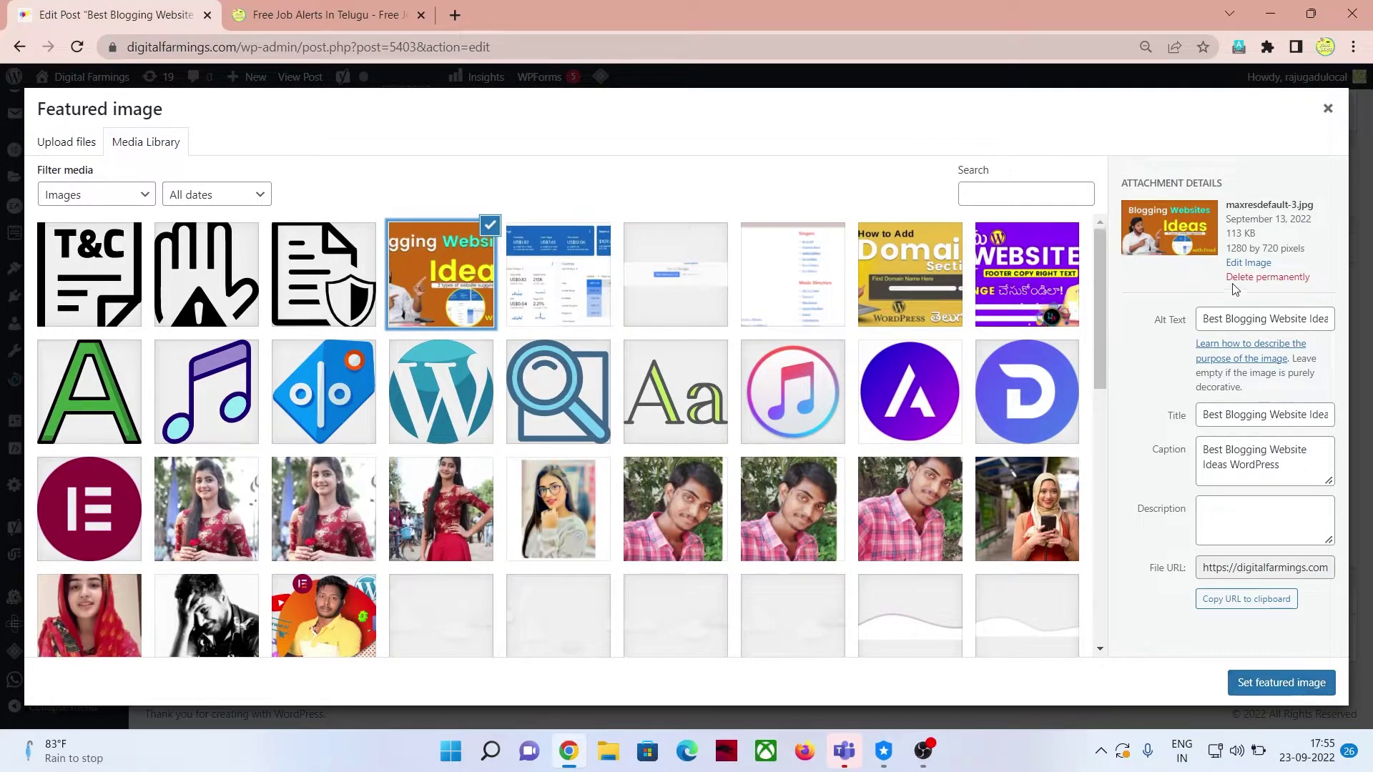
pyautogui.click(1206, 320)
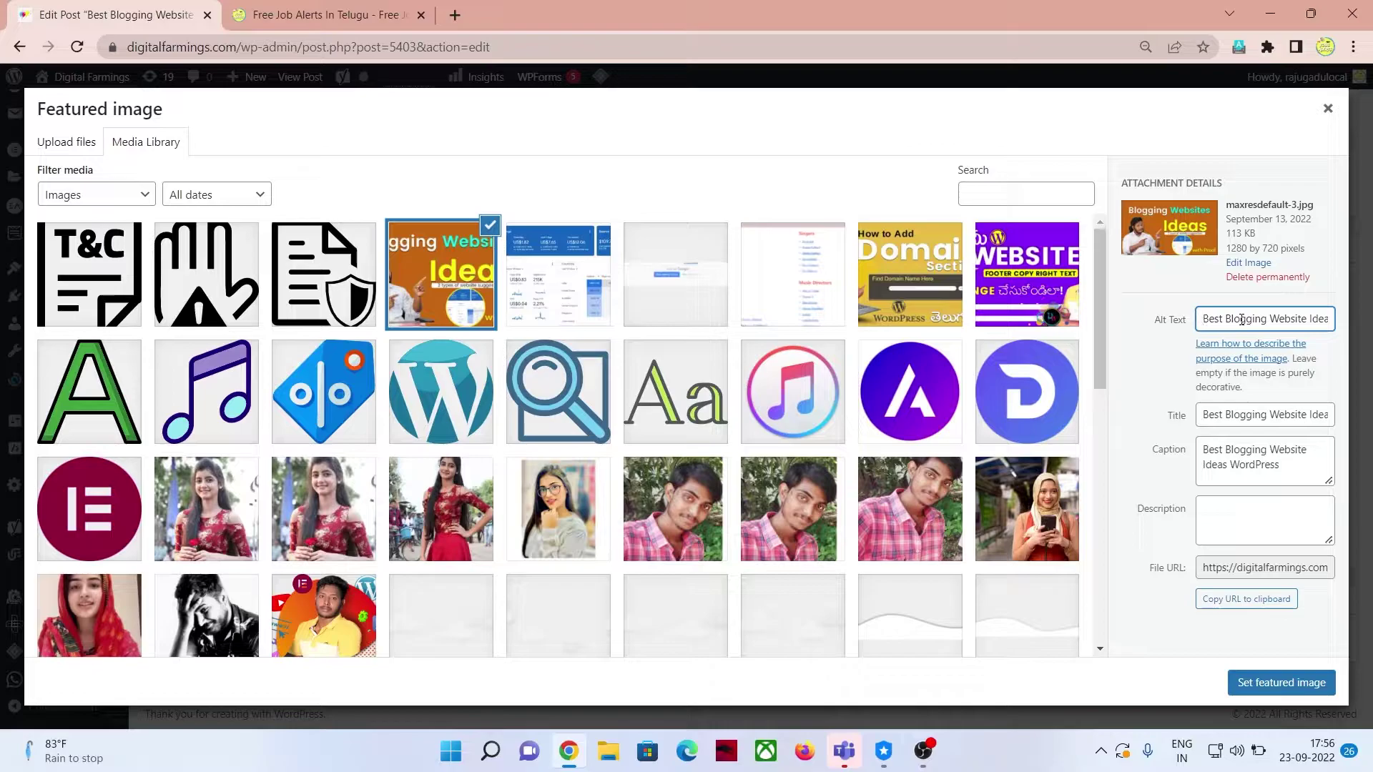
pyautogui.click(1278, 682)
# Step: Check the images and internal links results in the Yoast SEO analysis, and examine the article's paragraphs for a place to link
pyautogui.scroll(3, 208, 314)
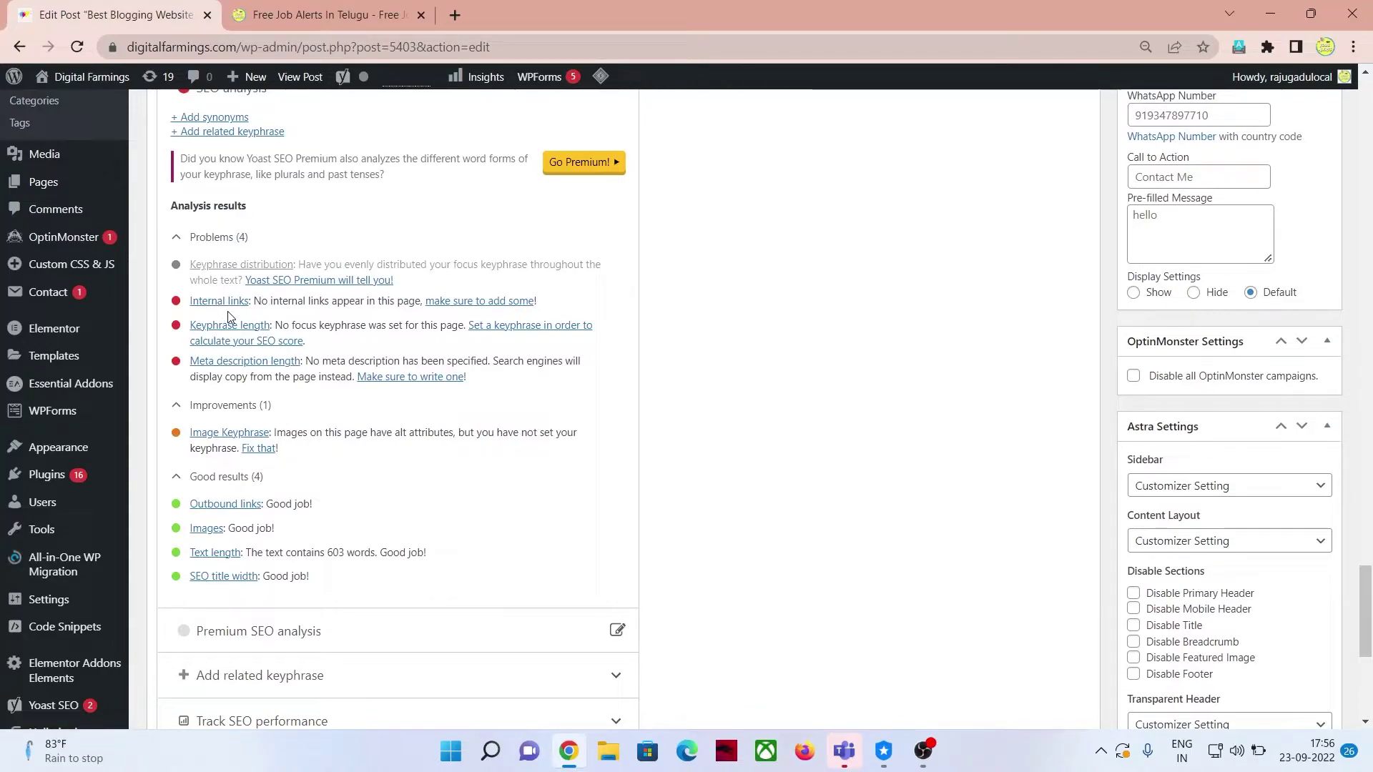
pyautogui.scroll(9, 227, 311)
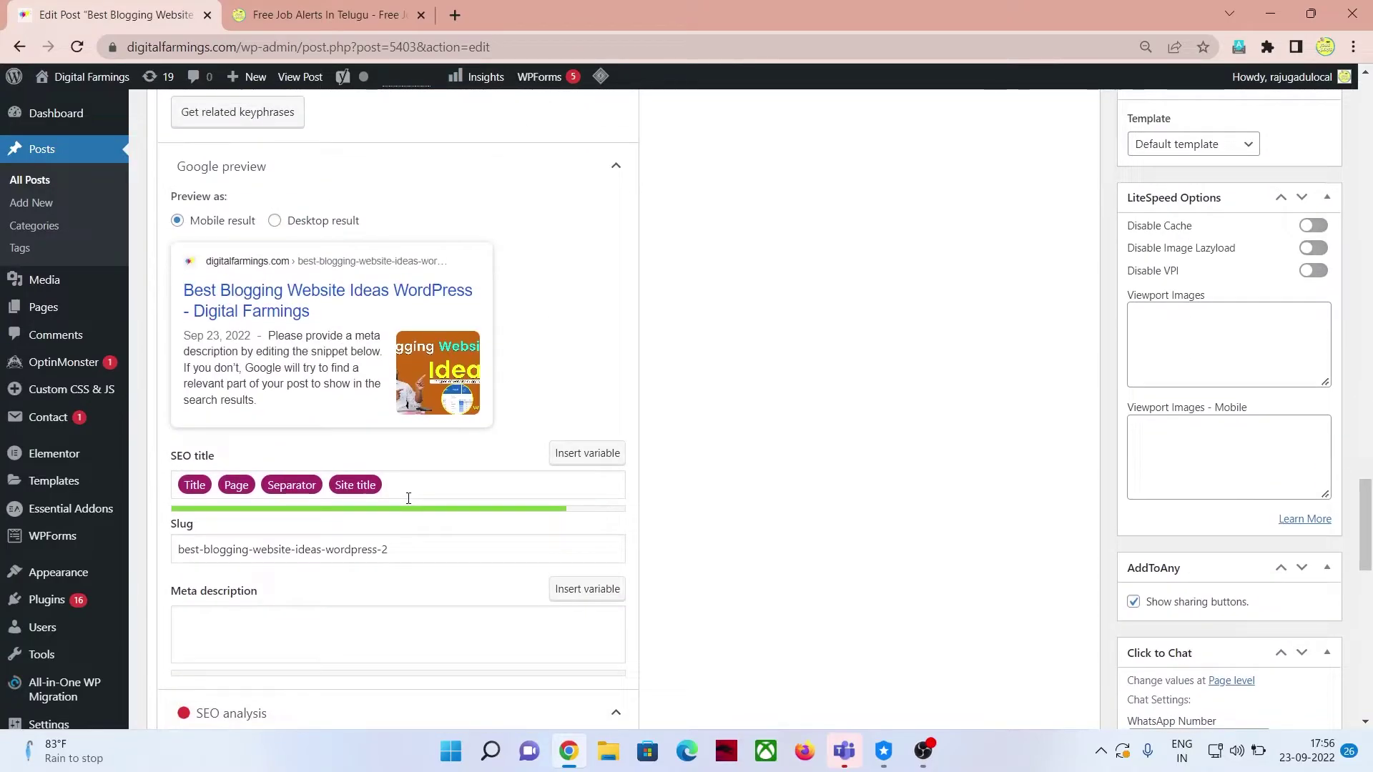
pyautogui.scroll(10, 582, 447)
pyautogui.scroll(2, 645, 379)
pyautogui.click(525, 340)
pyautogui.moveTo(170, 234); pyautogui.dragTo(715, 466)
pyautogui.click(696, 375)
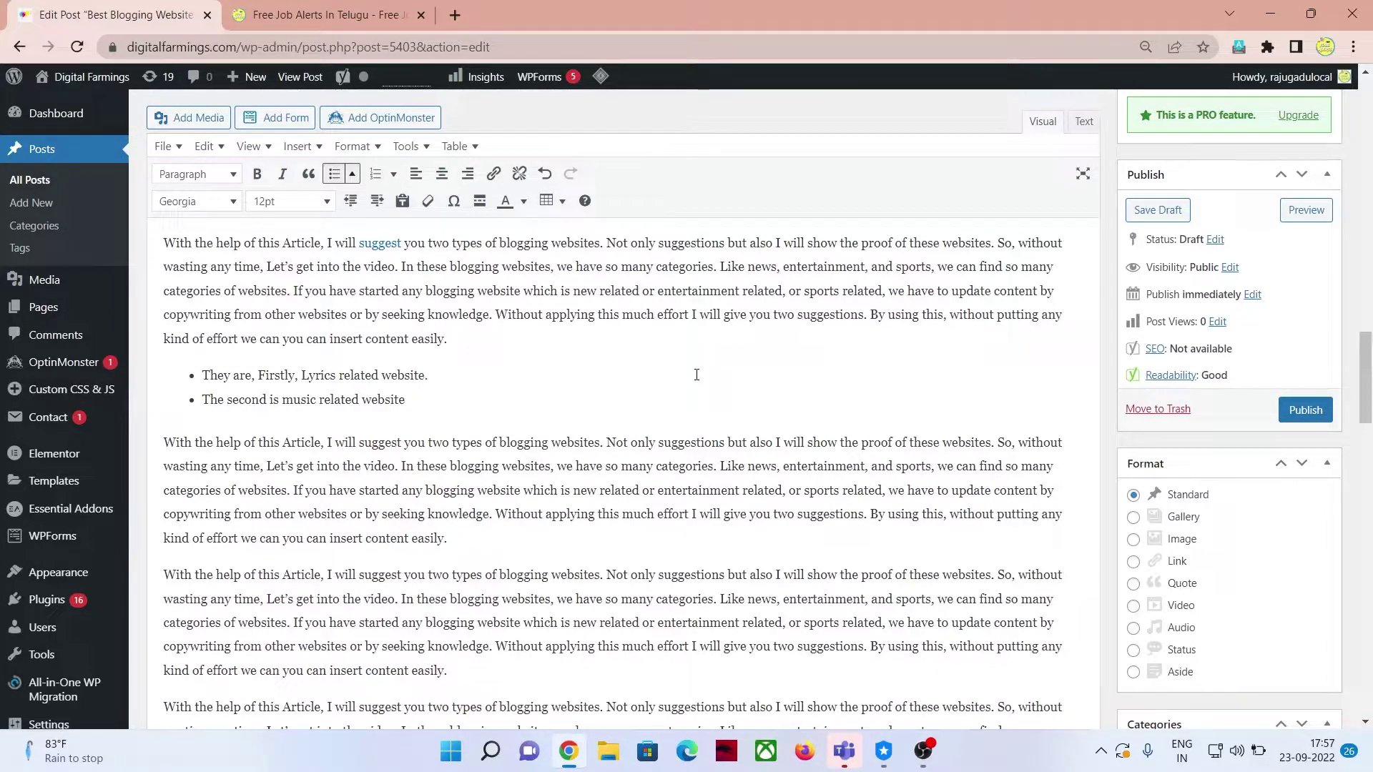
pyautogui.scroll(-1, 662, 386)
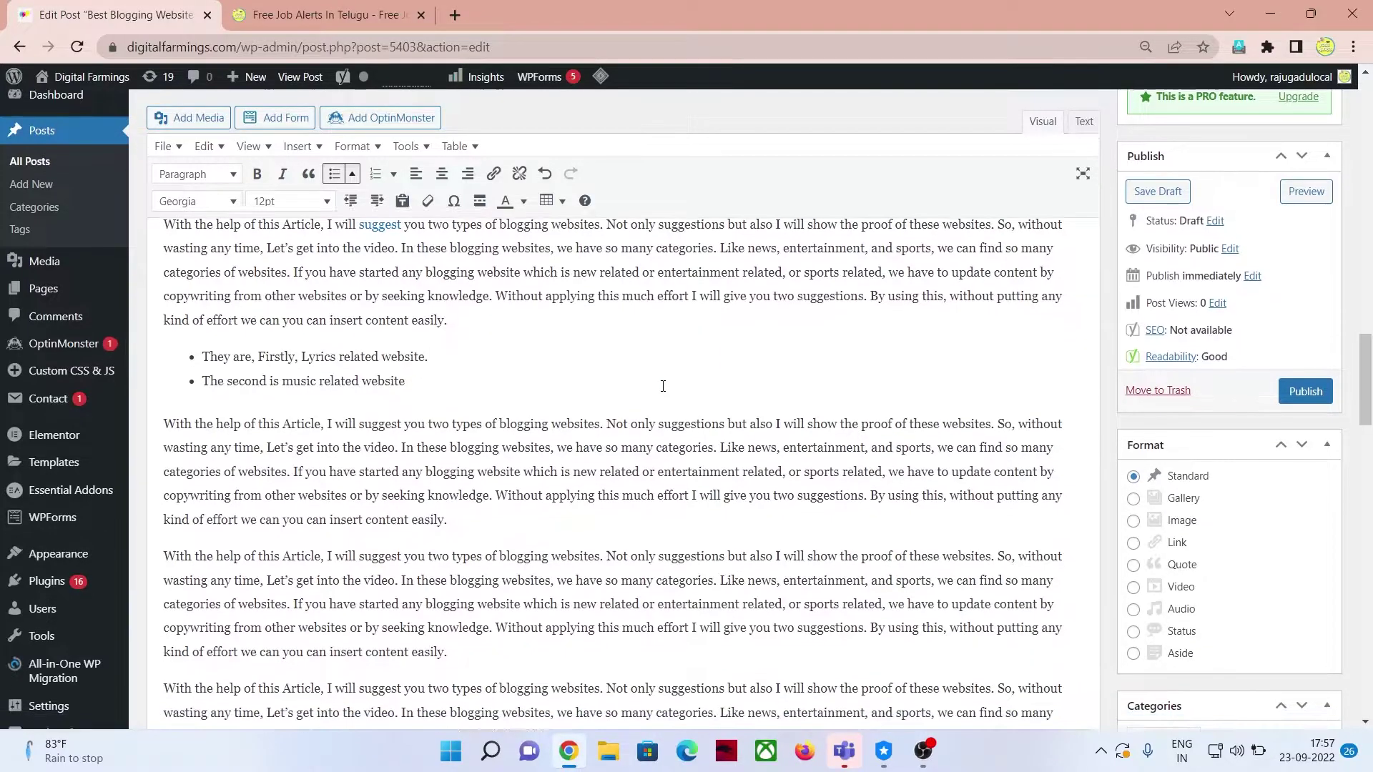
pyautogui.scroll(-2, 663, 386)
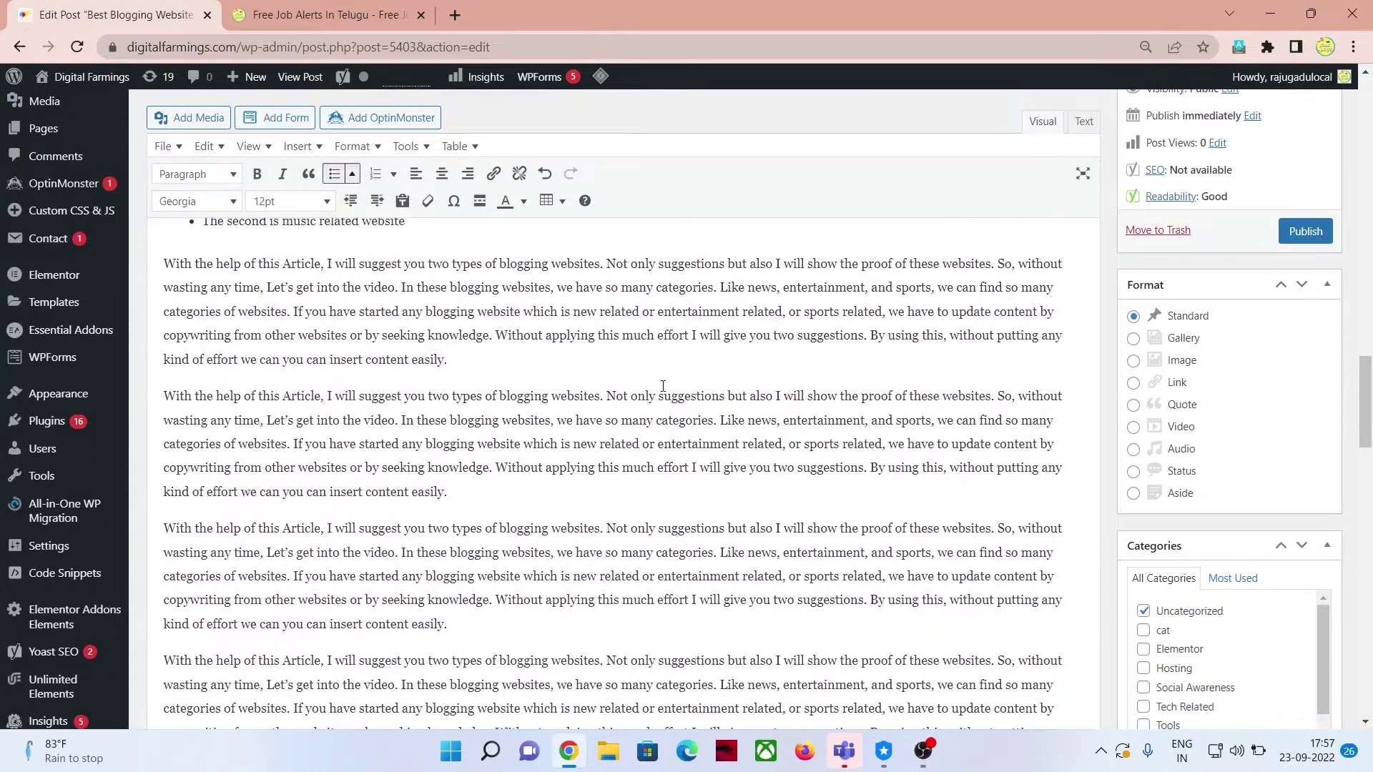
# Step: Open the WordPress Tutorials category of digitalfarmings.com in a new browser tab and copy its web address
pyautogui.click(453, 16)
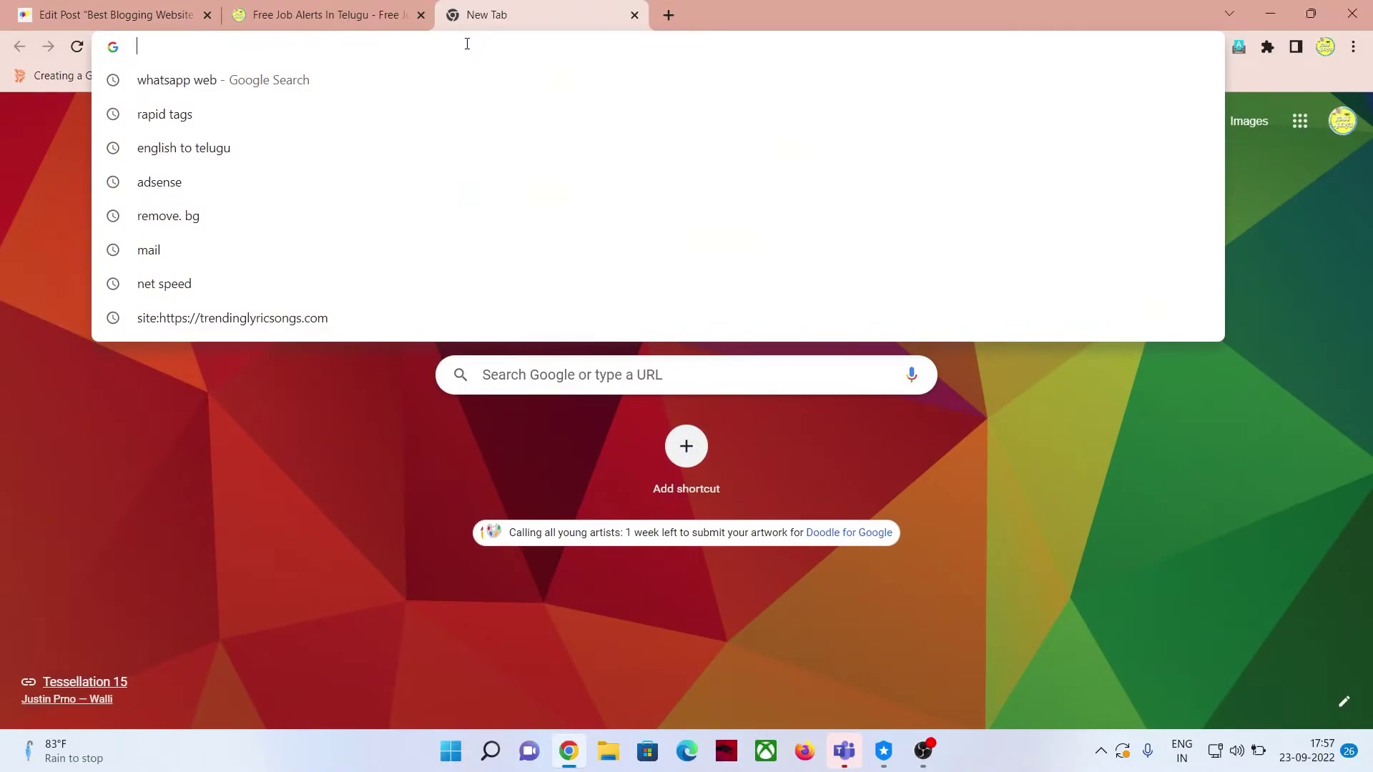
pyautogui.write('dig')
pyautogui.press('Return')
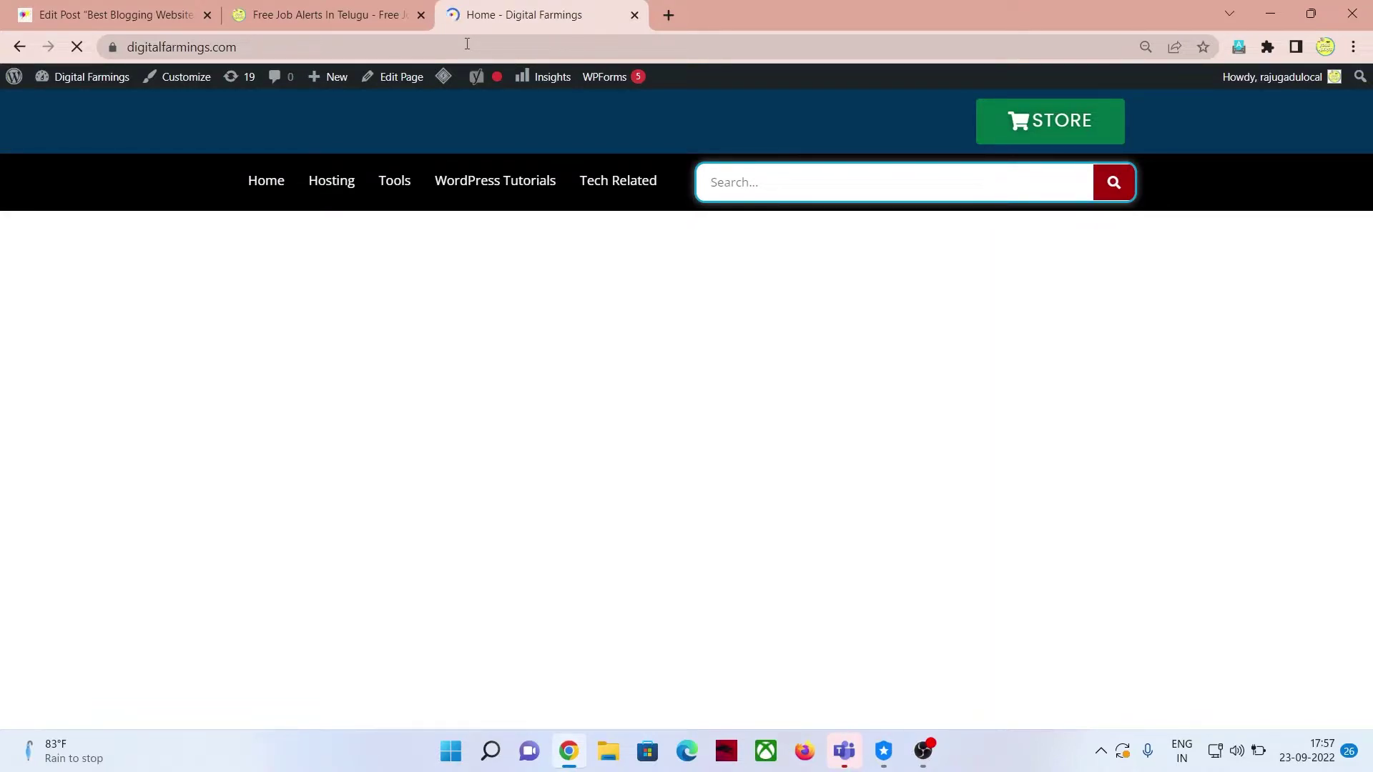
pyautogui.click(468, 186)
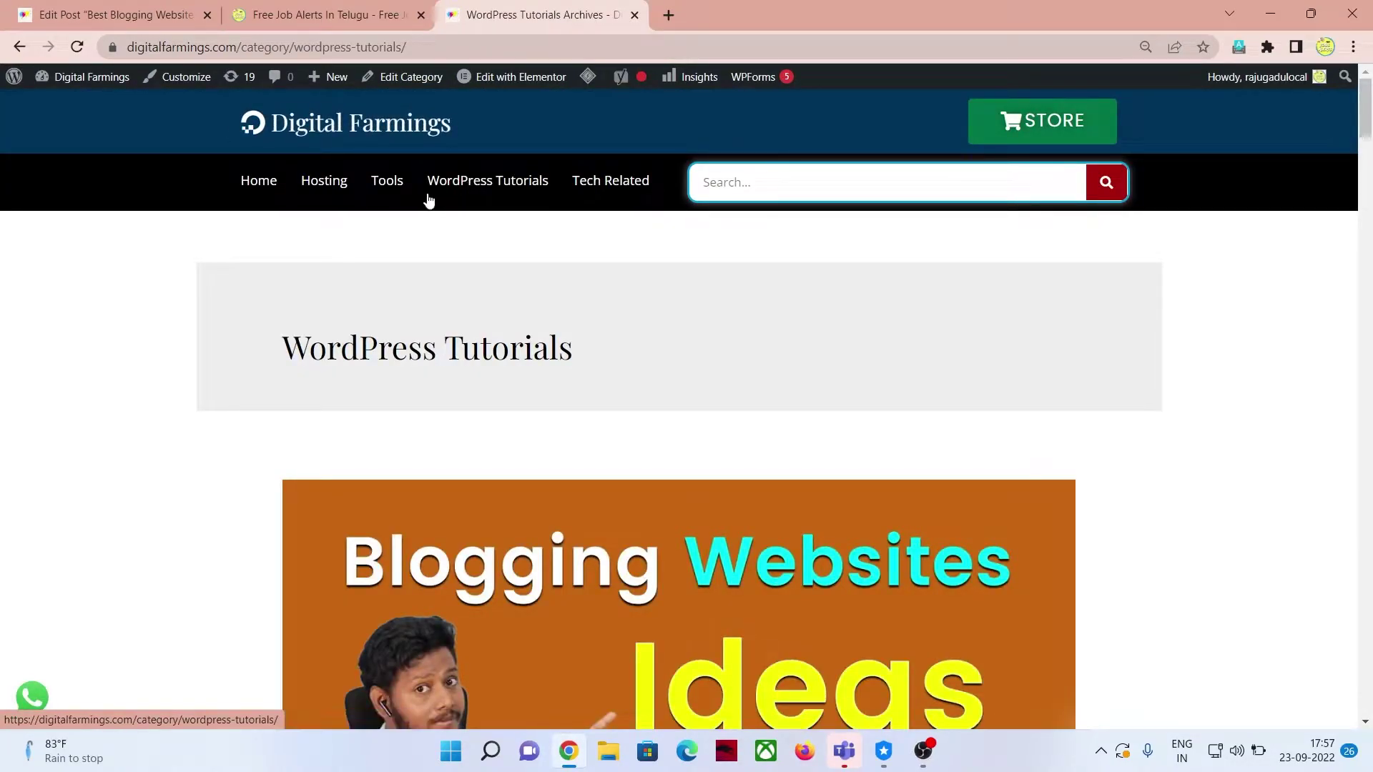
pyautogui.click(475, 185)
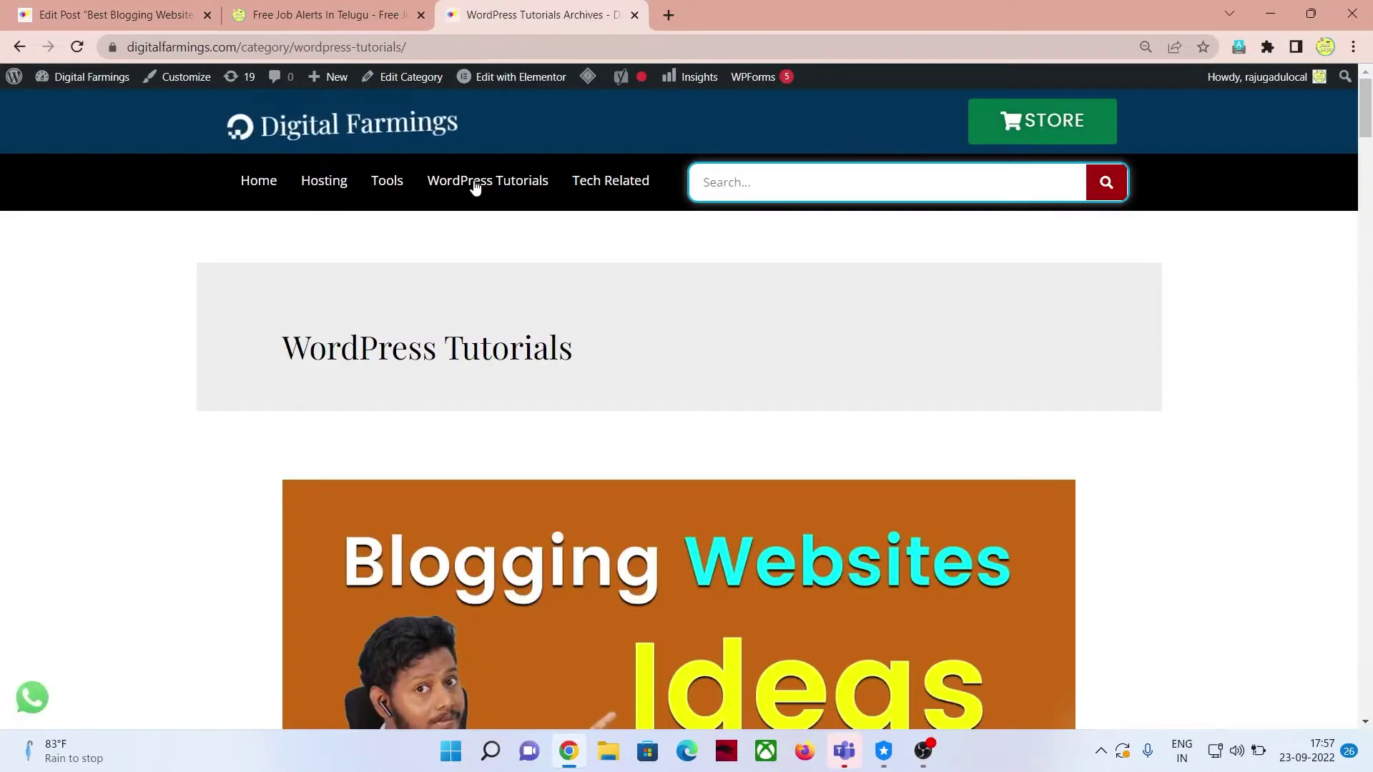
pyautogui.click(432, 49)
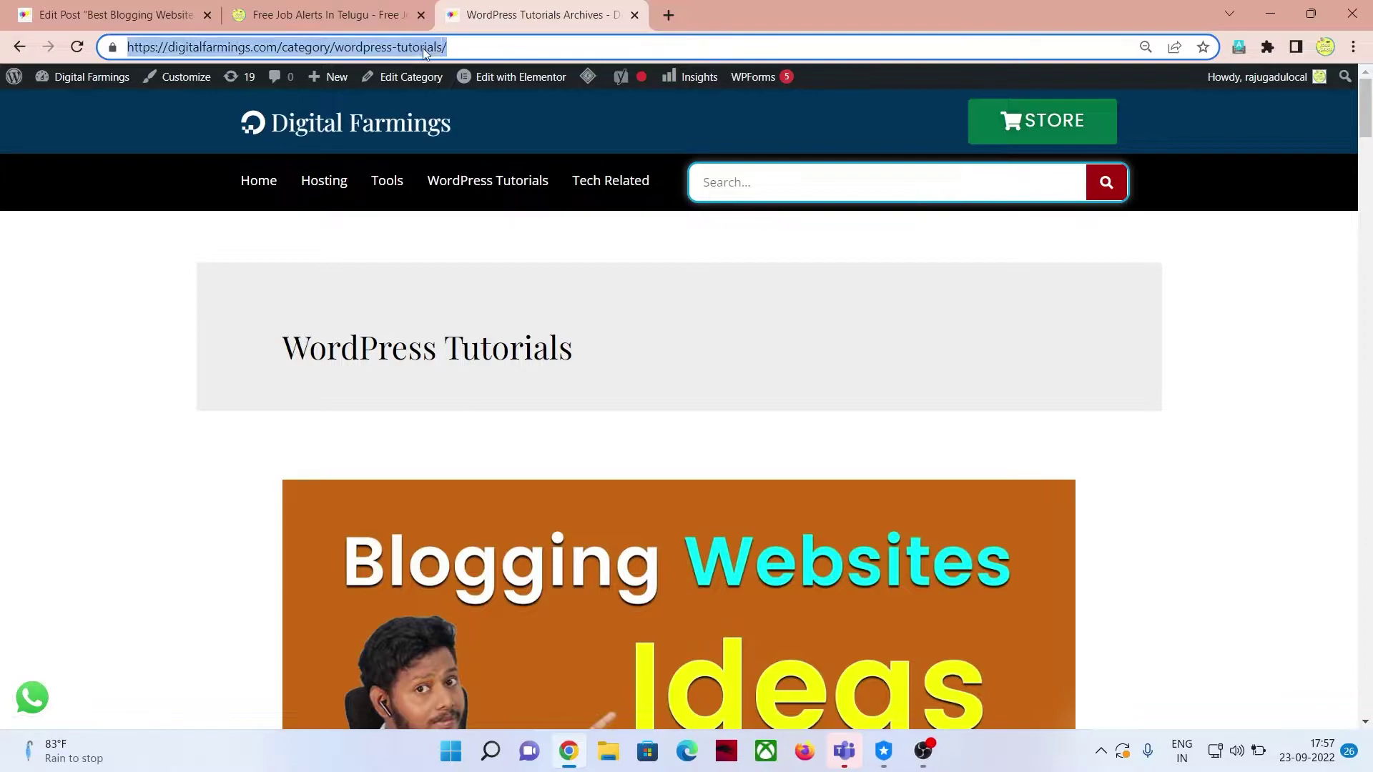
pyautogui.rightClick(424, 48)
pyautogui.click(466, 178)
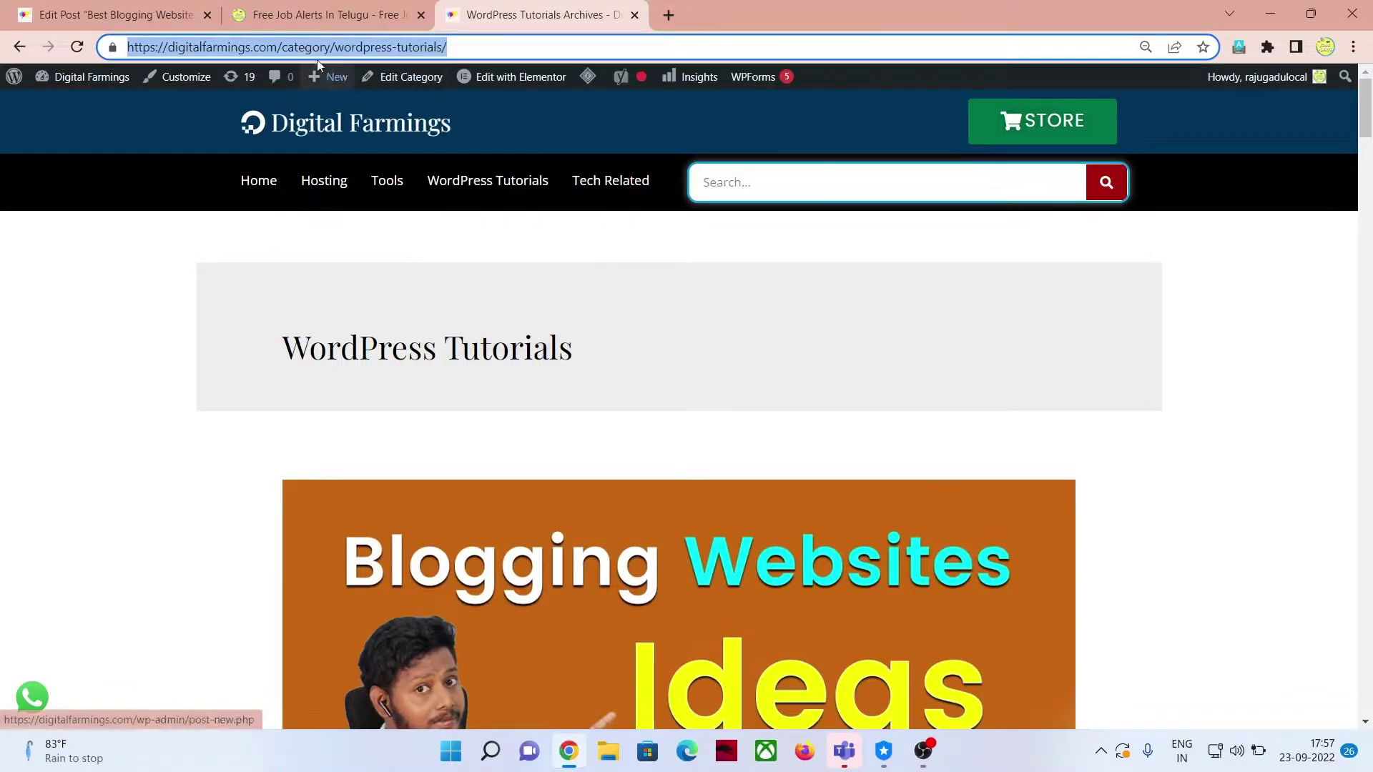
pyautogui.hotkey('ctrl', 'Tab')
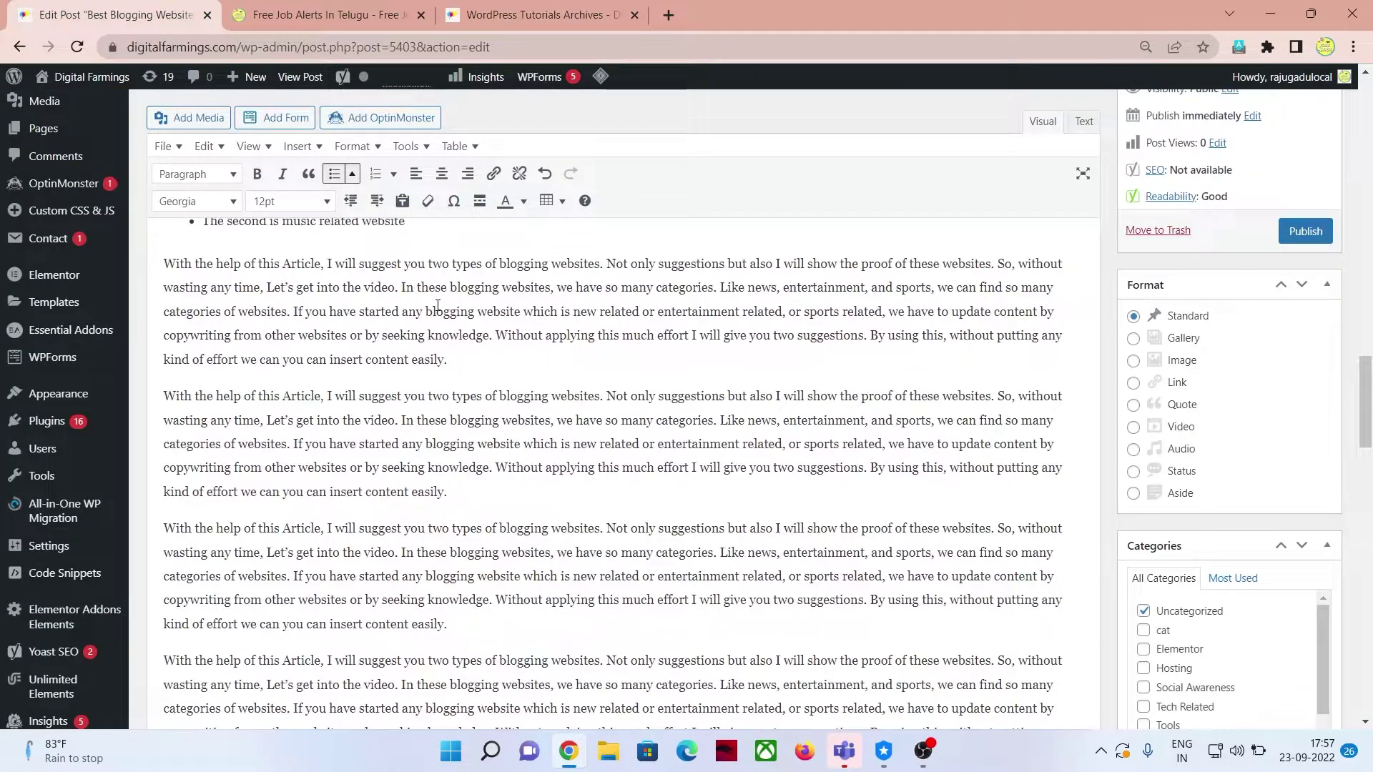
pyautogui.scroll(-10, 429, 343)
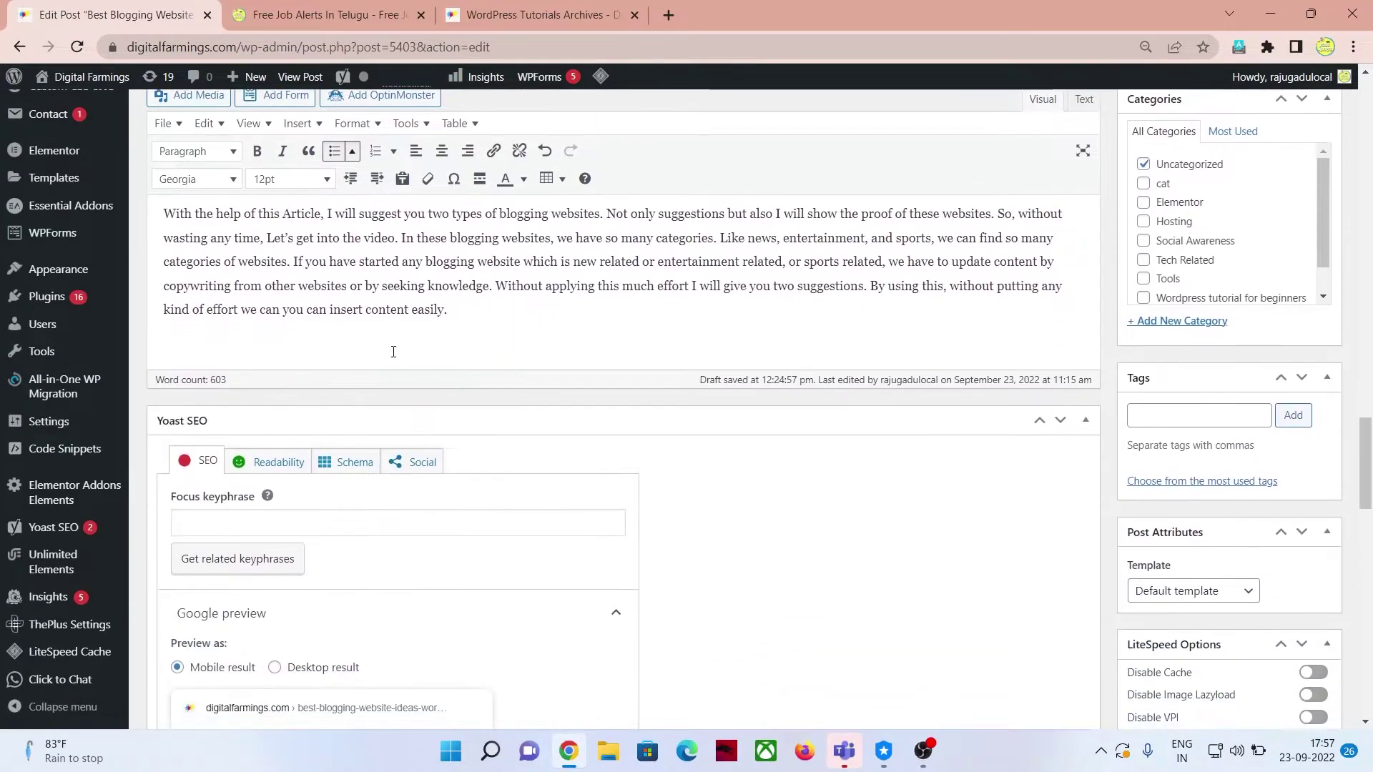
pyautogui.moveTo(412, 310); pyautogui.dragTo(449, 311)
pyautogui.hotkey('ctrl', 'k')
pyautogui.hotkey('ctrl', 'v')
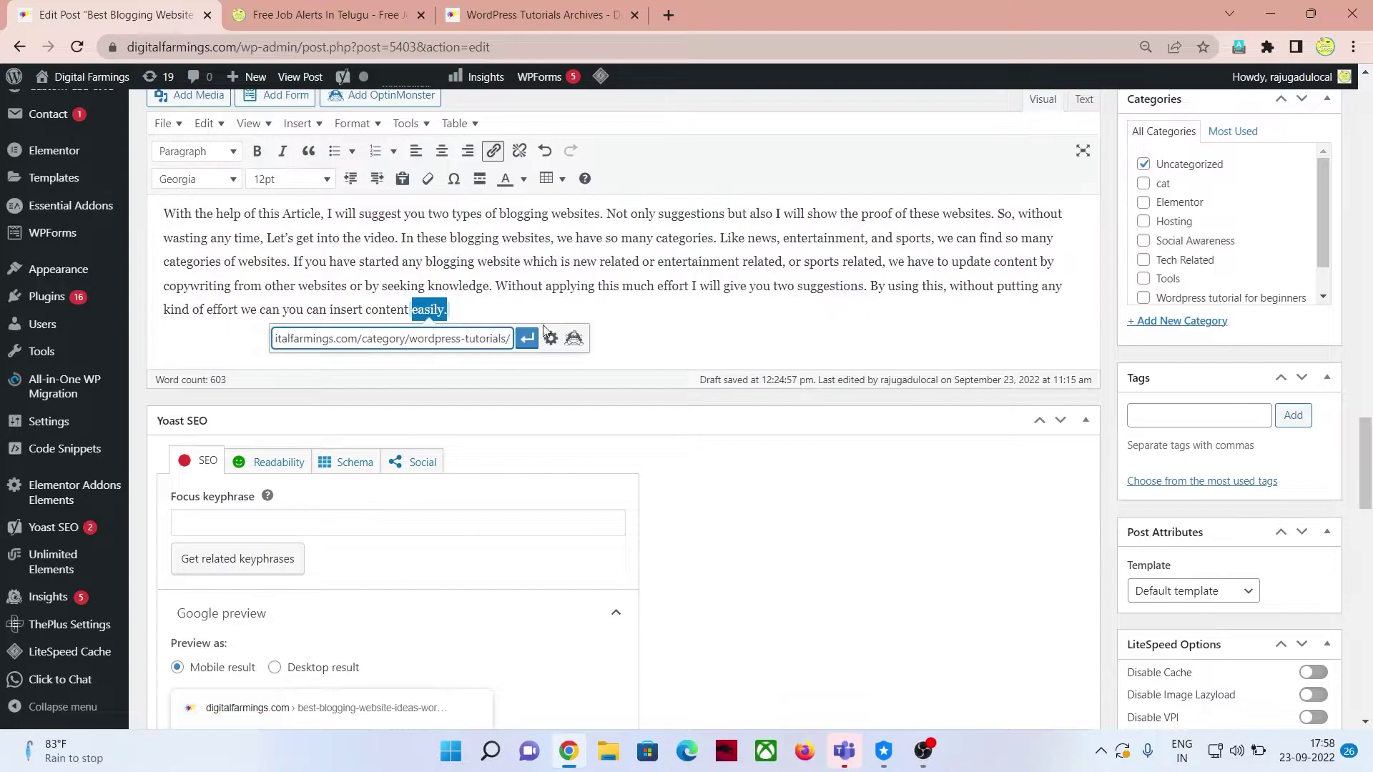
pyautogui.click(526, 338)
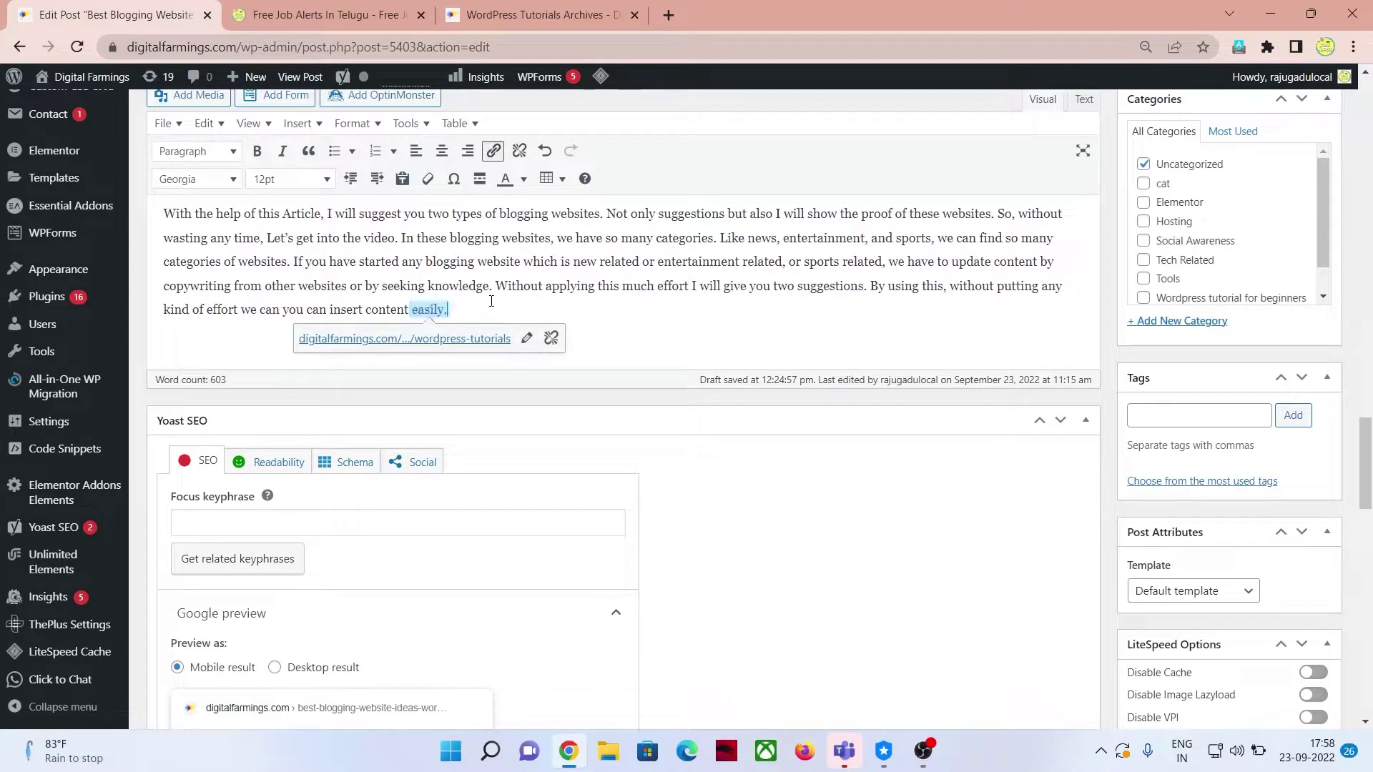
# Step: Check the internal links result and the keyphrase and meta description problems in the post's Yoast SEO analysis
pyautogui.scroll(-13, 515, 280)
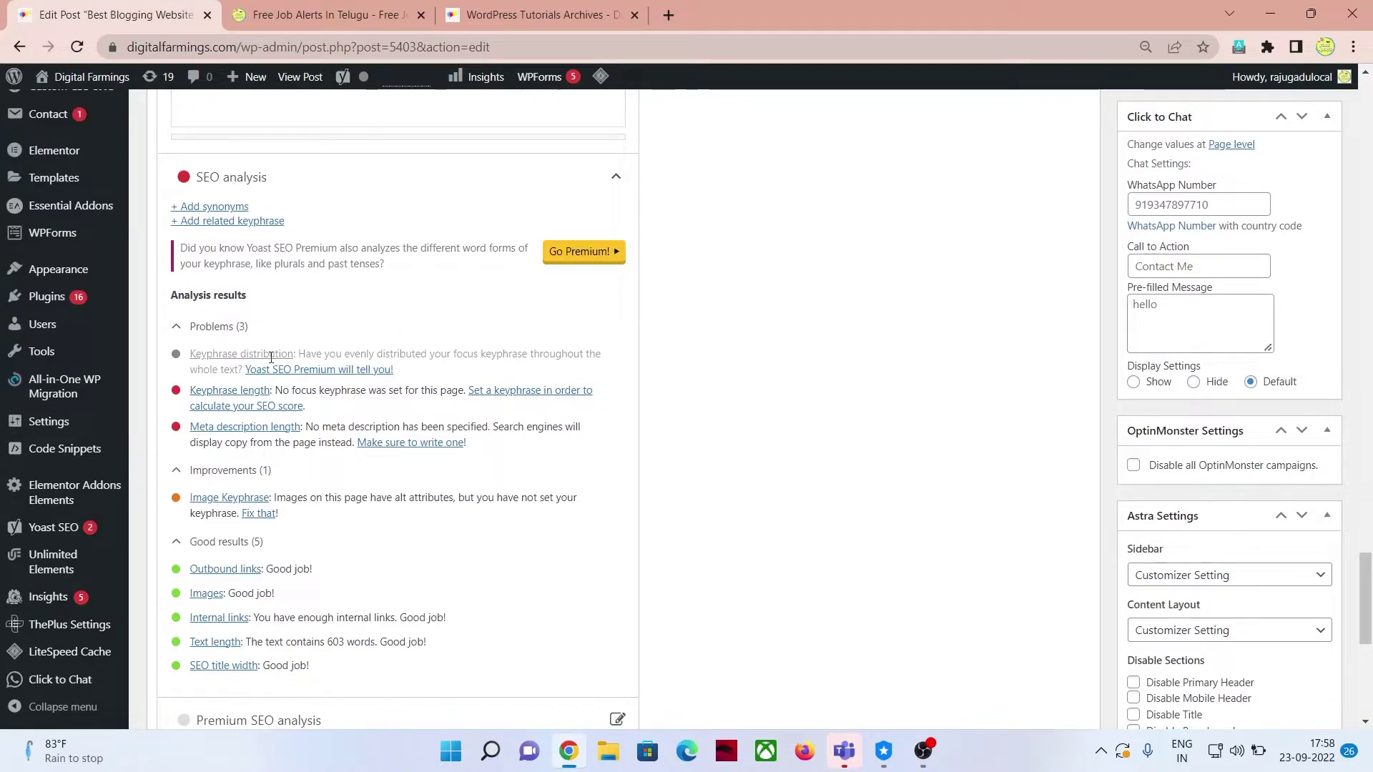
pyautogui.scroll(-3, 275, 431)
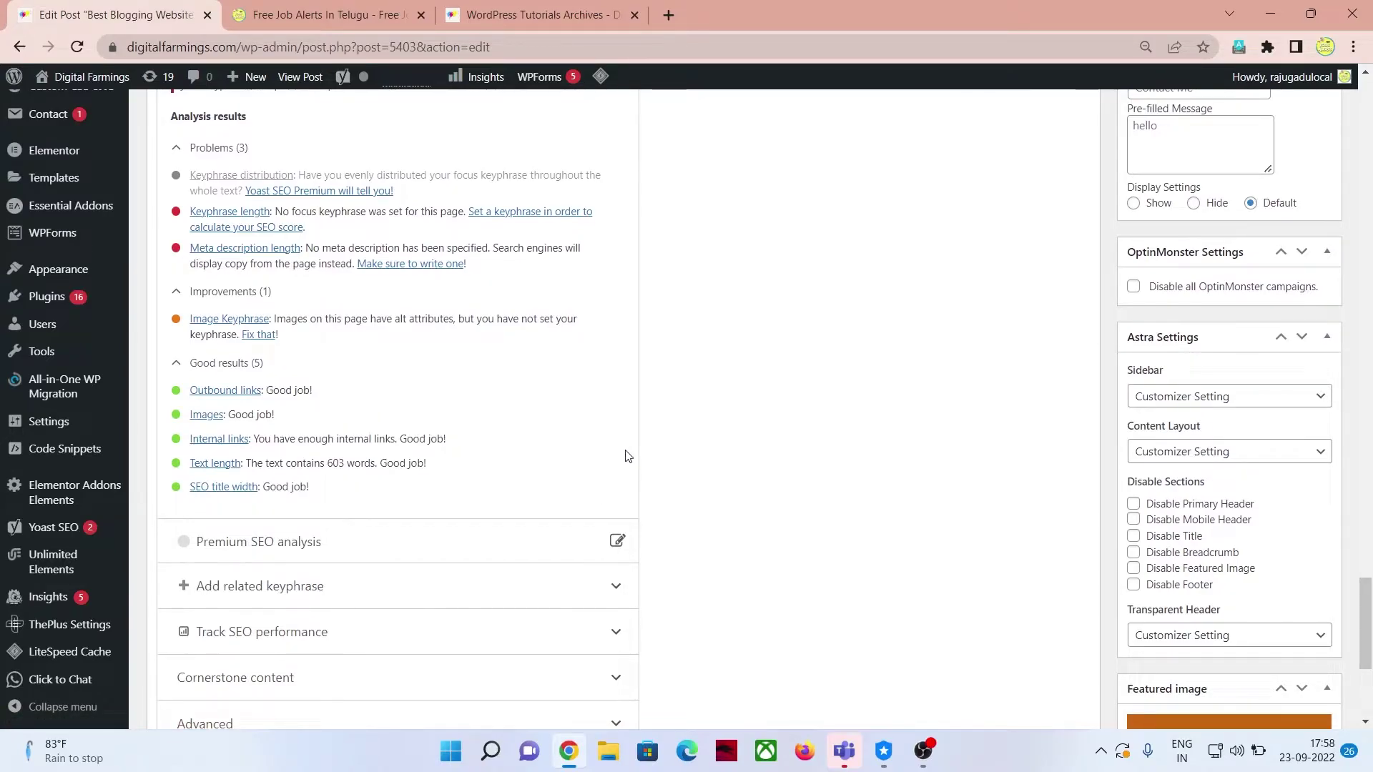
pyautogui.scroll(3, 711, 452)
pyautogui.scroll(7, 725, 440)
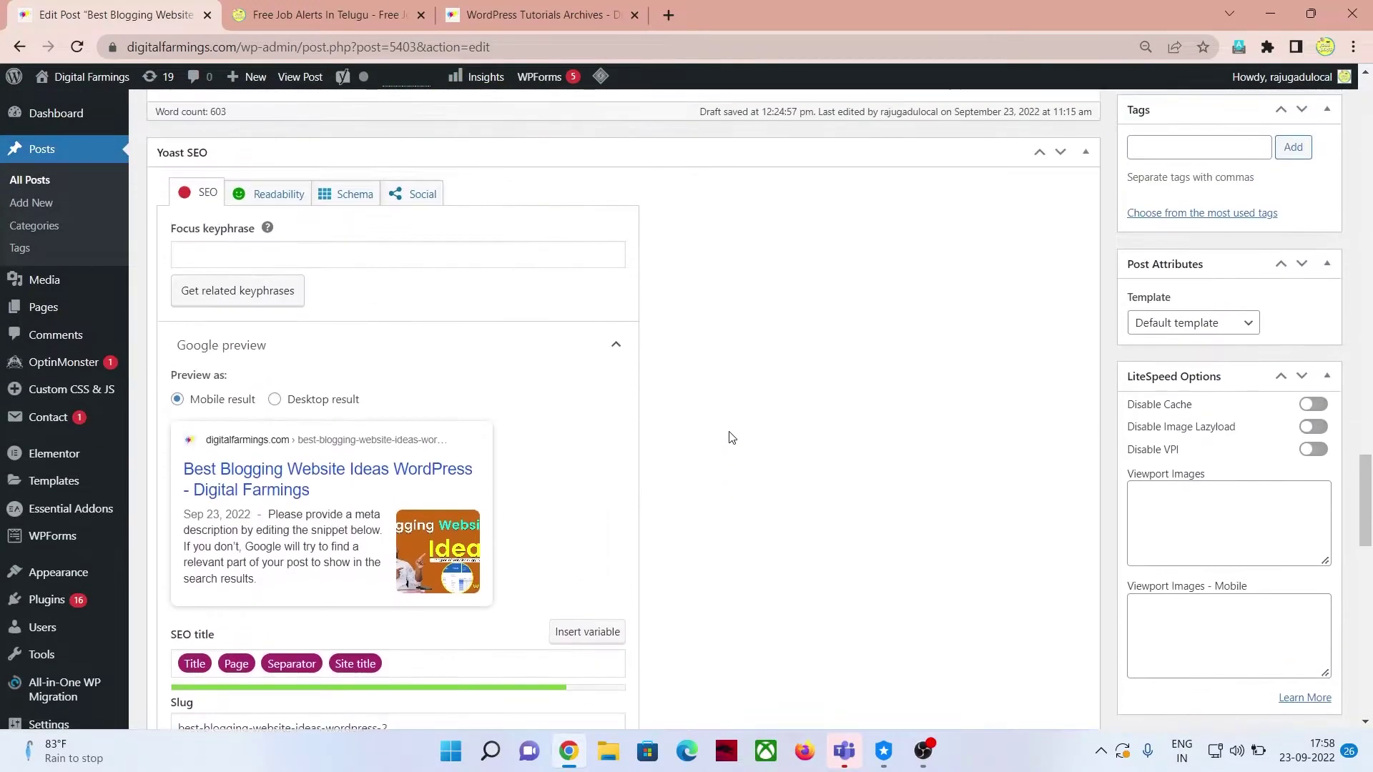
pyautogui.scroll(-6, 729, 435)
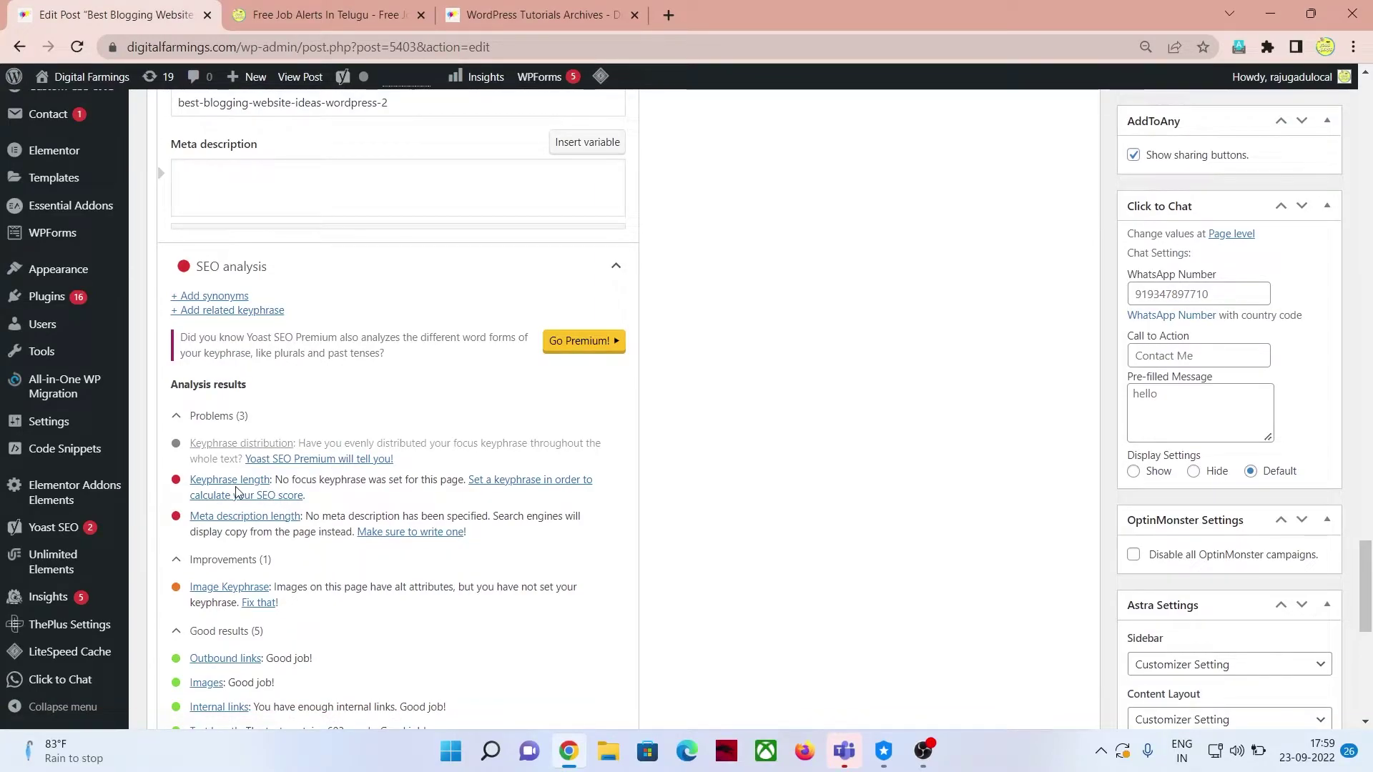
# Step: Copy the post title "Best Blogging Website Ideas WordPress"
pyautogui.scroll(15, 411, 527)
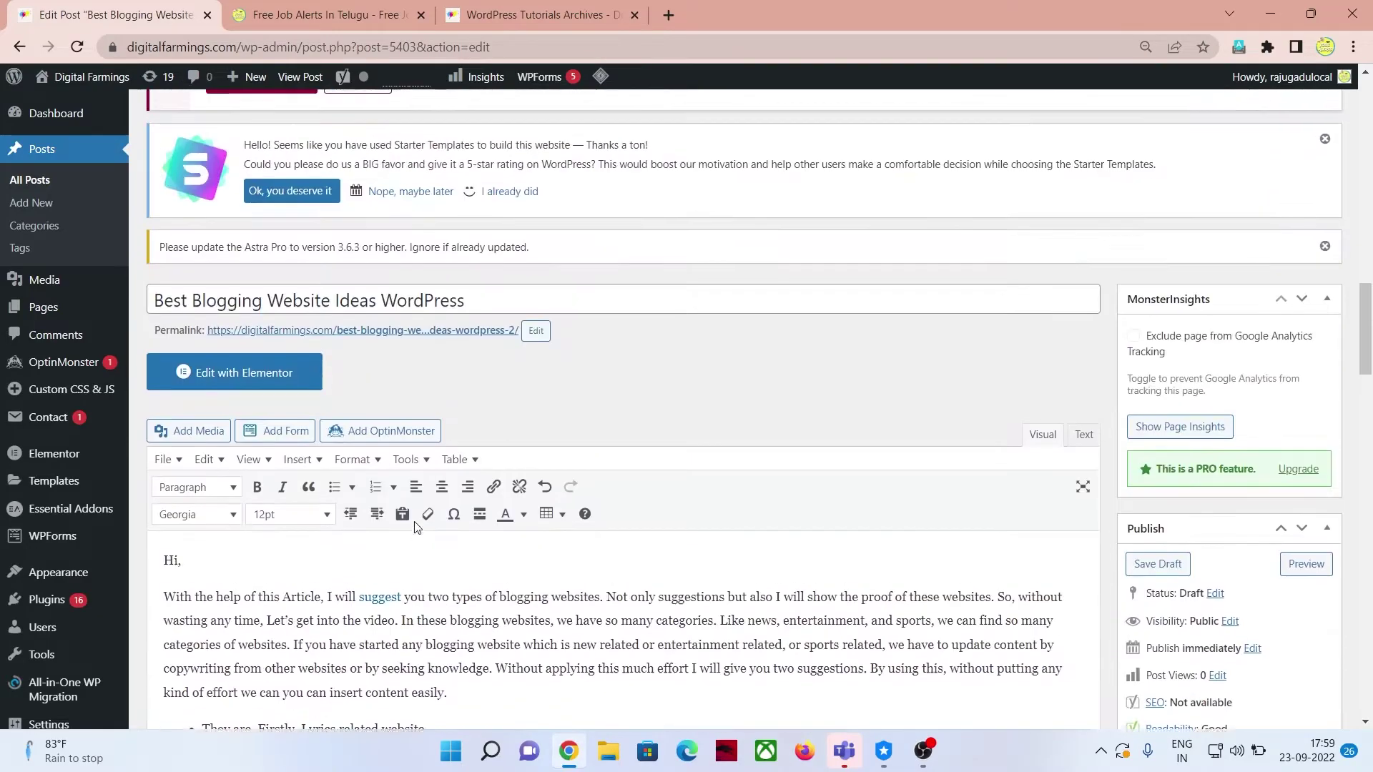
pyautogui.scroll(5, 415, 527)
pyautogui.scroll(-5, 414, 526)
pyautogui.click(397, 300)
pyautogui.tripleClick(398, 295)
pyautogui.rightClick(398, 294)
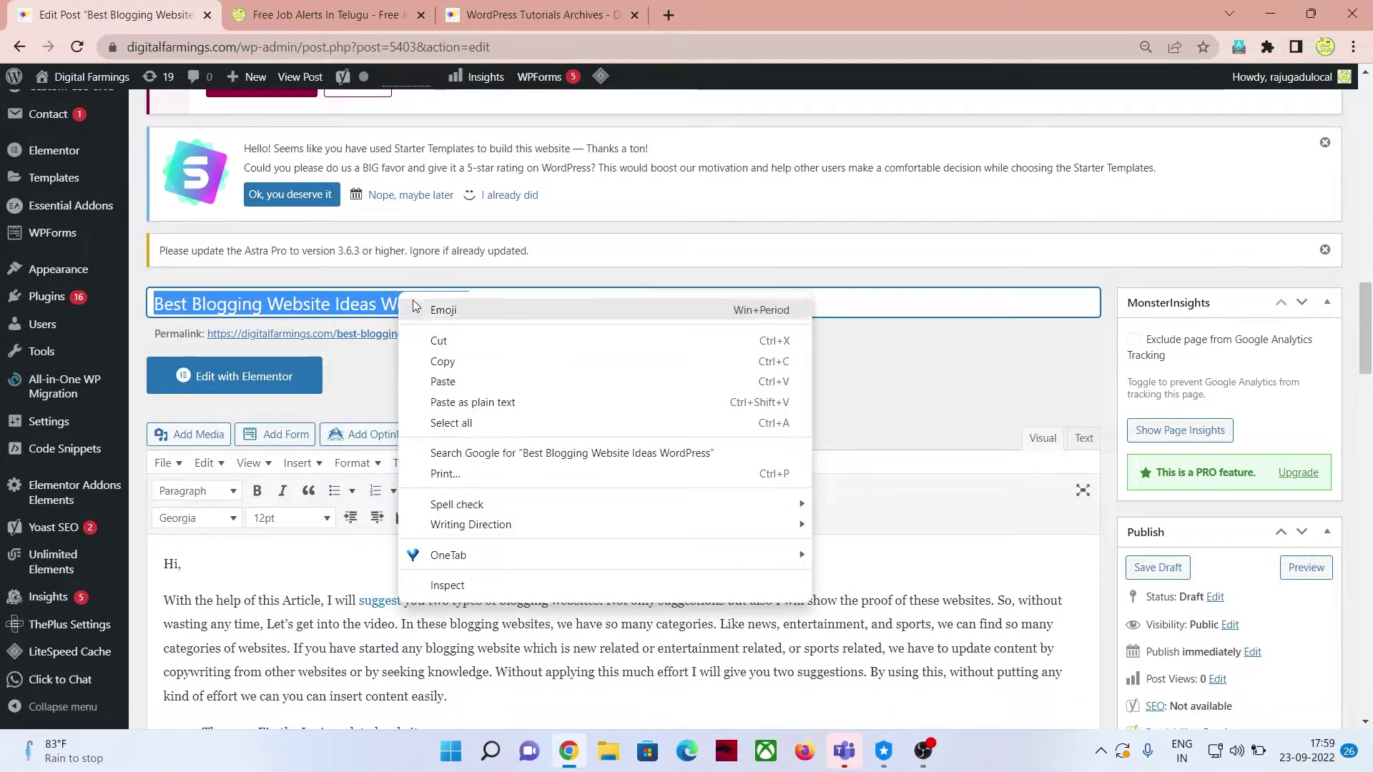
pyautogui.click(439, 358)
pyautogui.click(493, 304)
# Step: Paste the copied title as the Yoast focus keyphrase and shorten it to "Best Blogging Website Ideas"
pyautogui.scroll(-8, 493, 304)
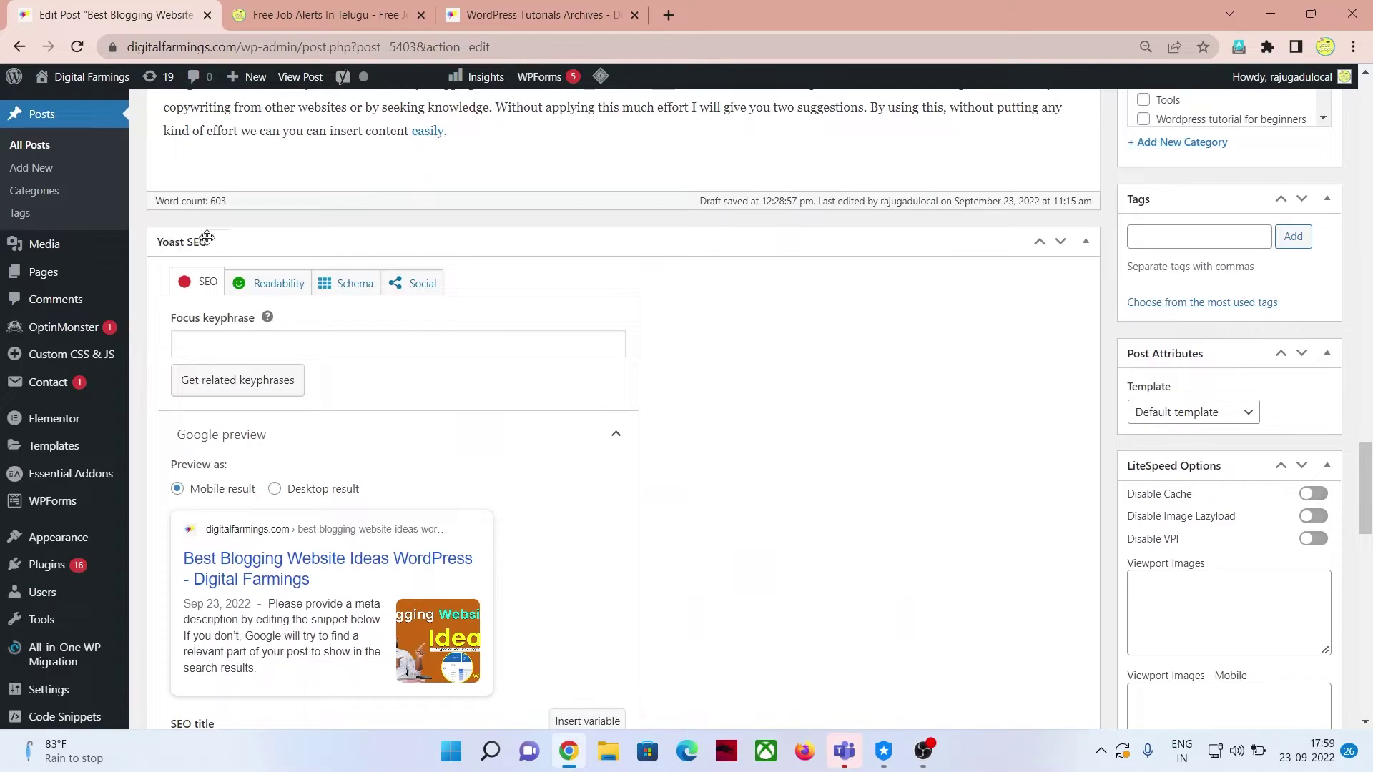
pyautogui.click(229, 344)
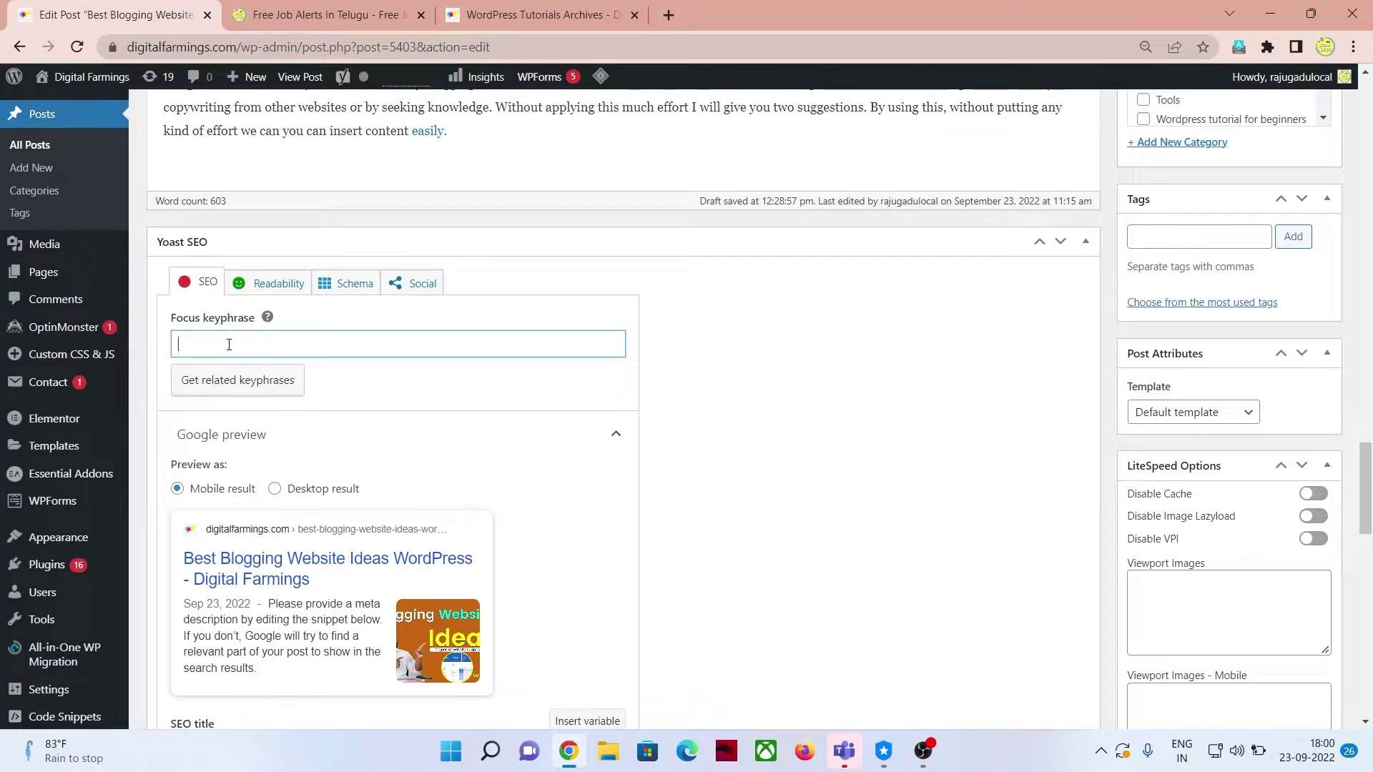
pyautogui.hotkey('ctrl', 'v')
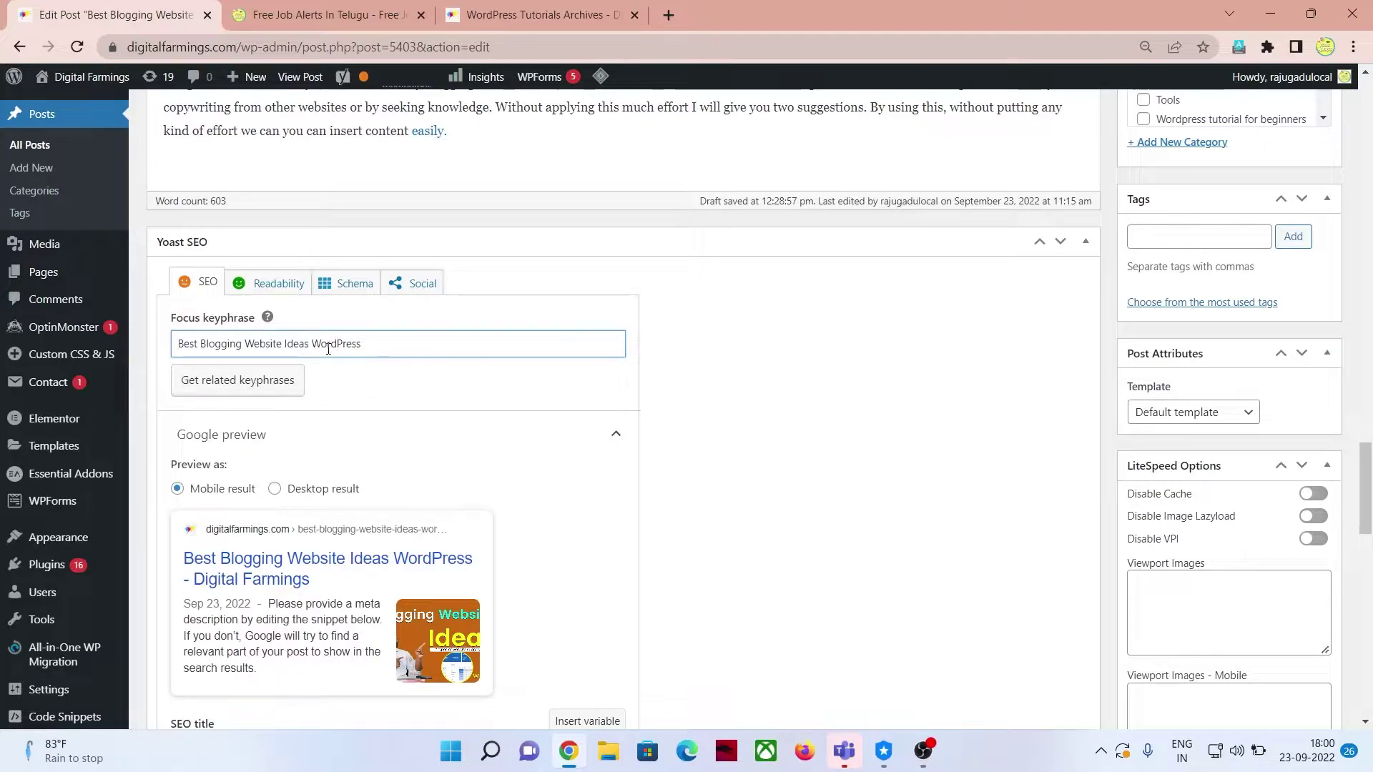
pyautogui.moveTo(311, 344); pyautogui.dragTo(366, 342)
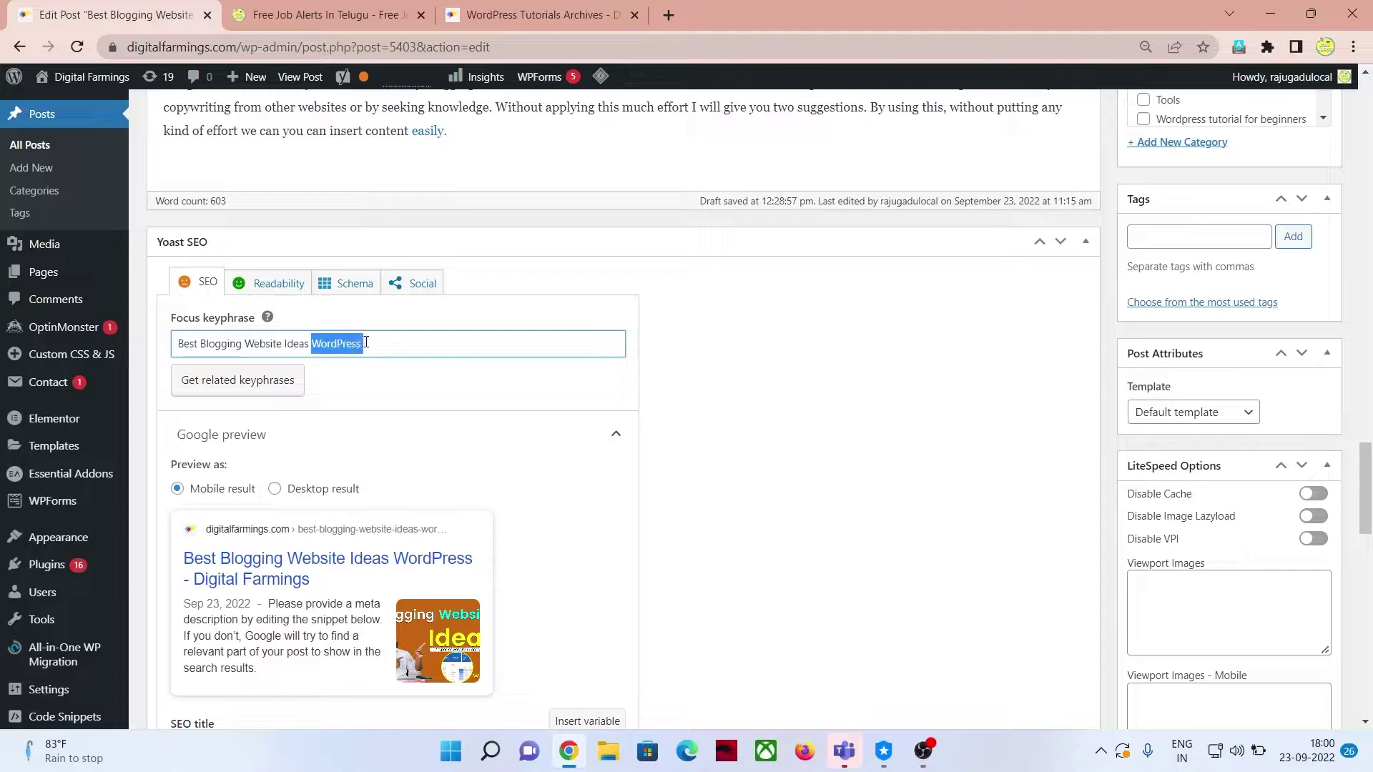
pyautogui.press('BackSpace')
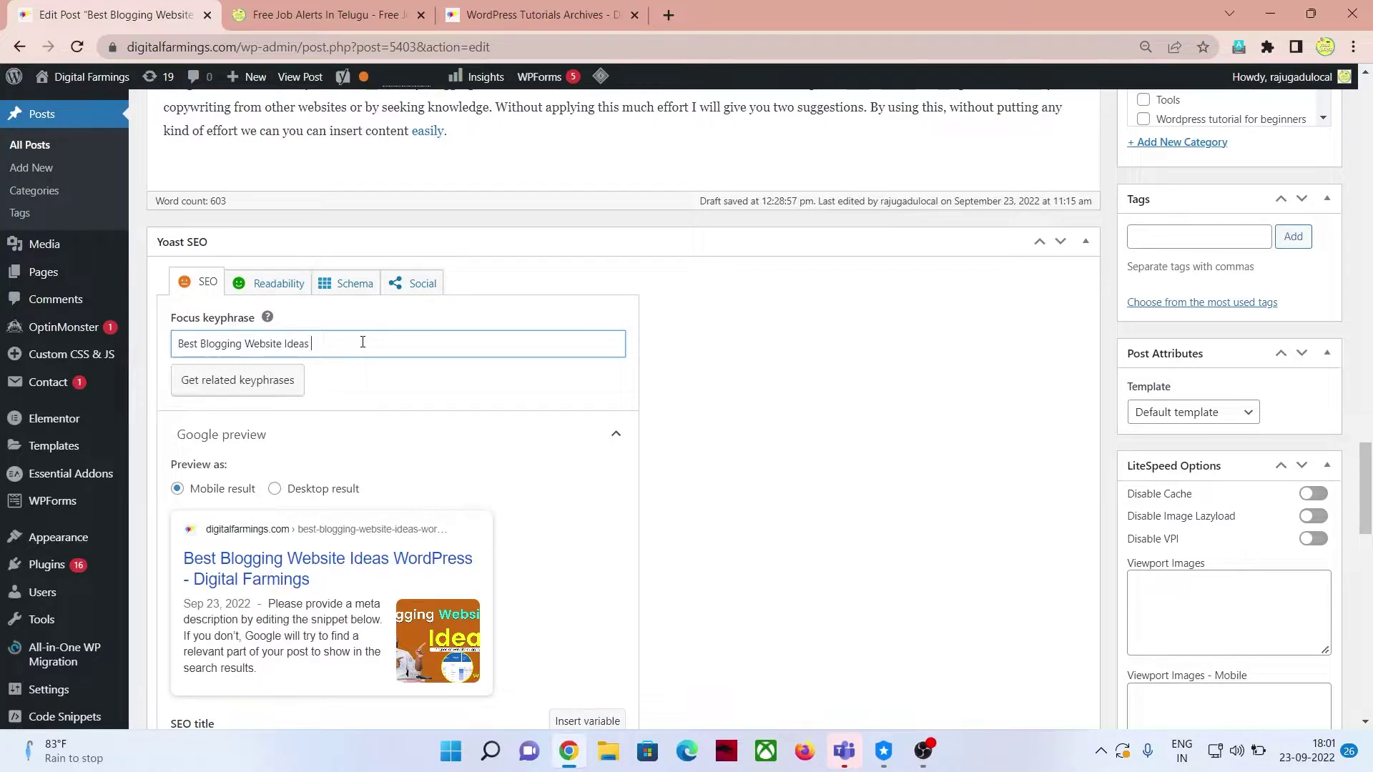
# Step: Copy the post title "Best Blogging Website Ideas WordPress" and paste it as the Yoast meta description
pyautogui.scroll(-10, 362, 343)
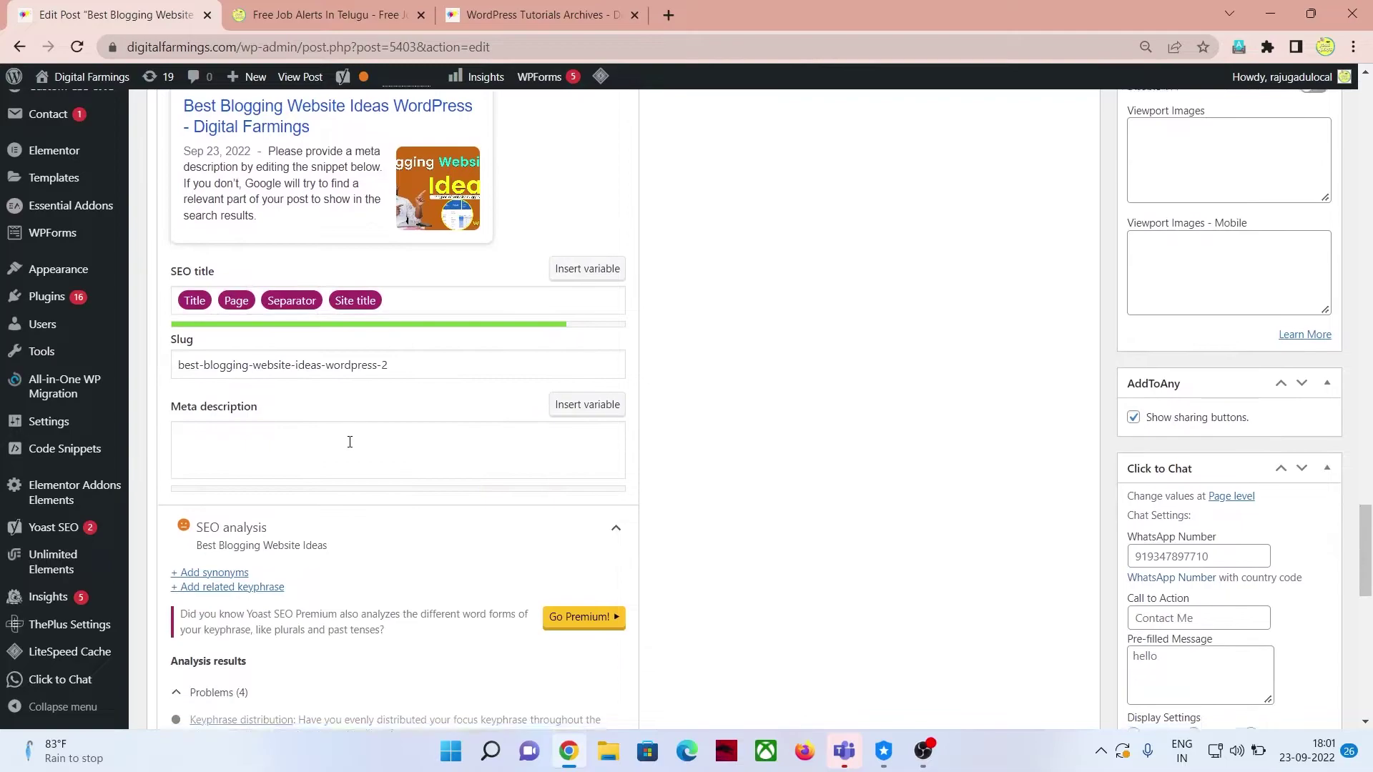
pyautogui.scroll(-3, 362, 386)
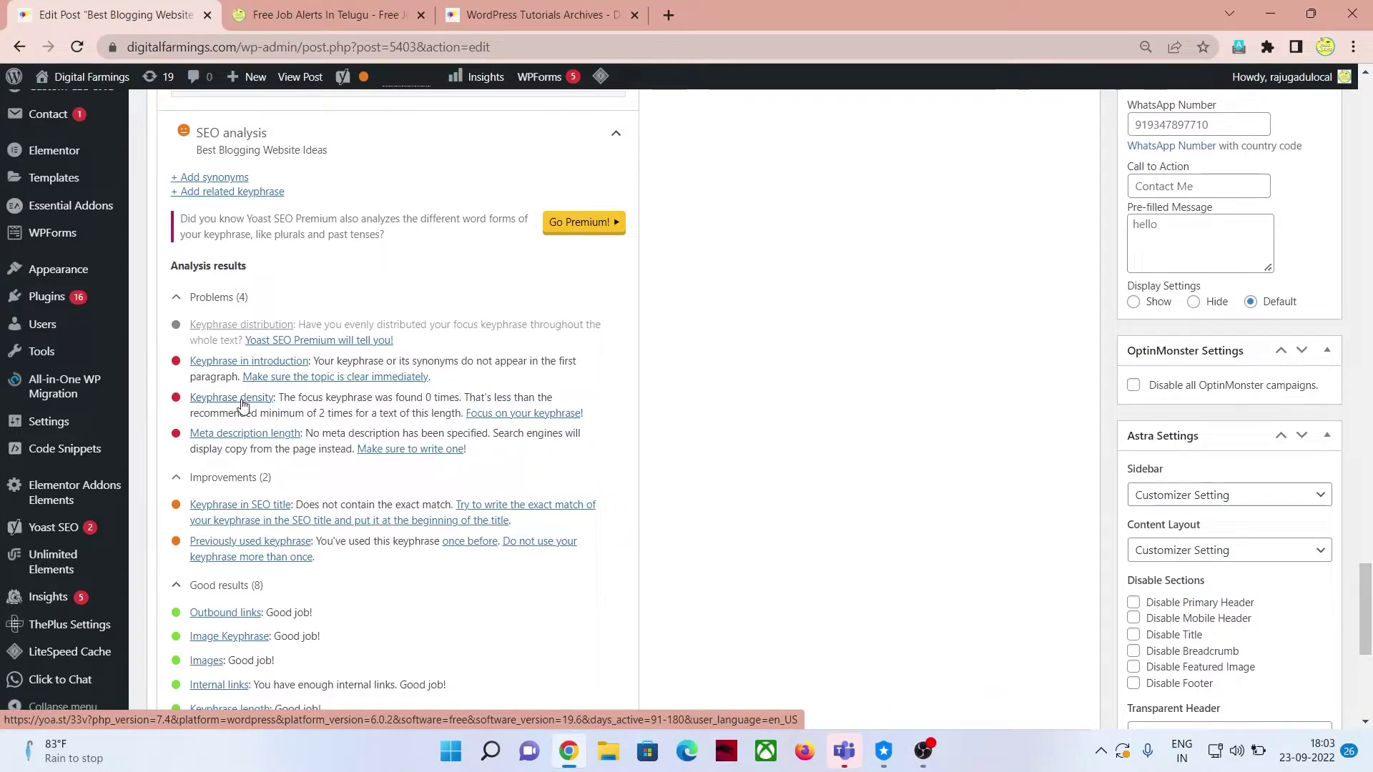
pyautogui.scroll(-1, 243, 405)
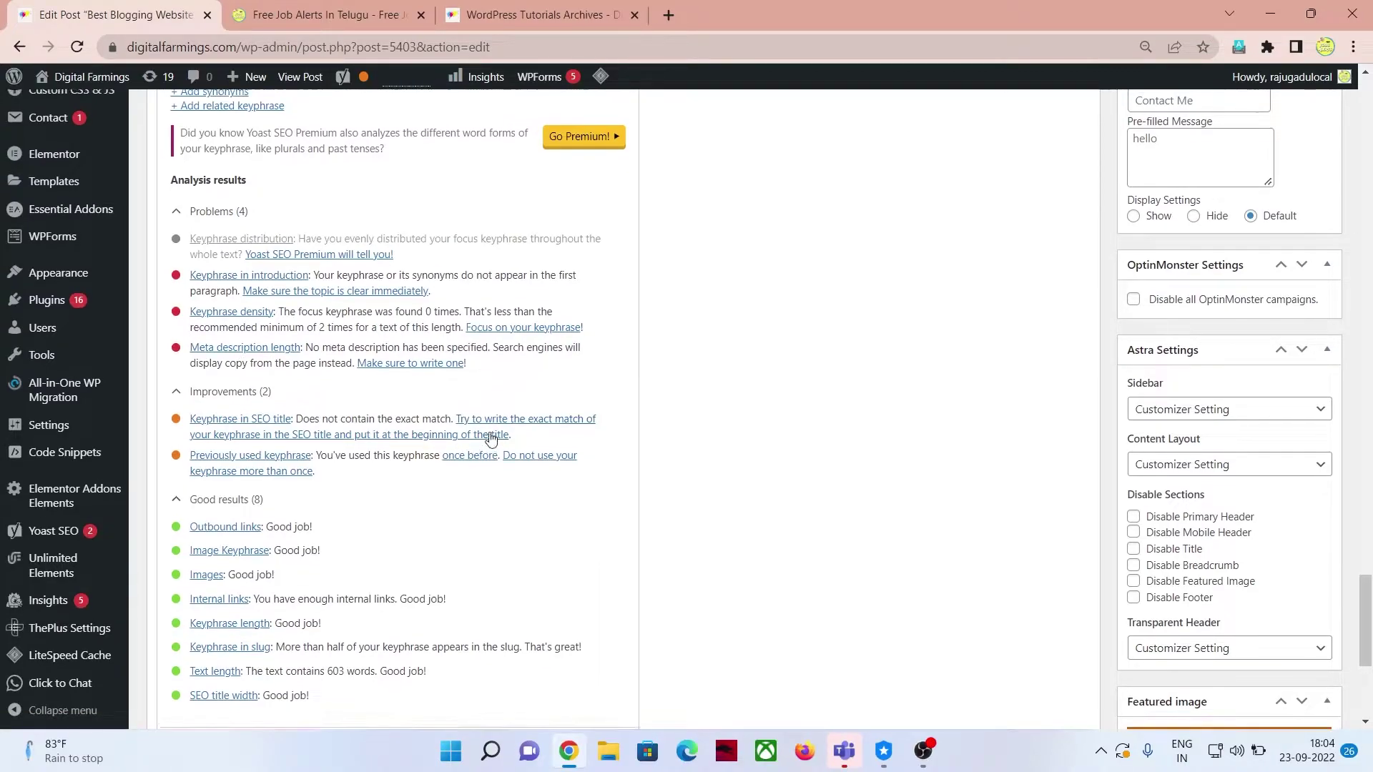
pyautogui.scroll(10, 491, 436)
pyautogui.scroll(15, 490, 436)
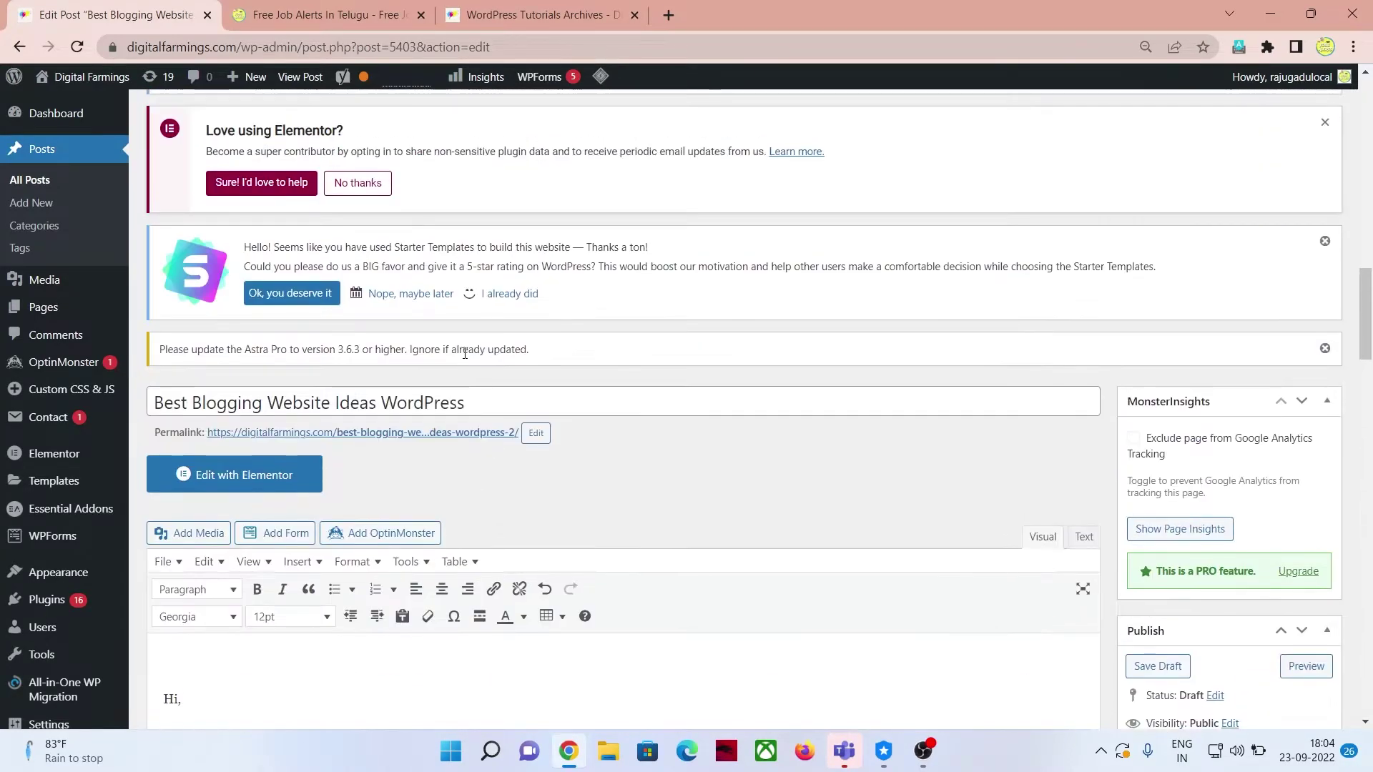
pyautogui.tripleClick(421, 402)
pyautogui.rightClick(420, 401)
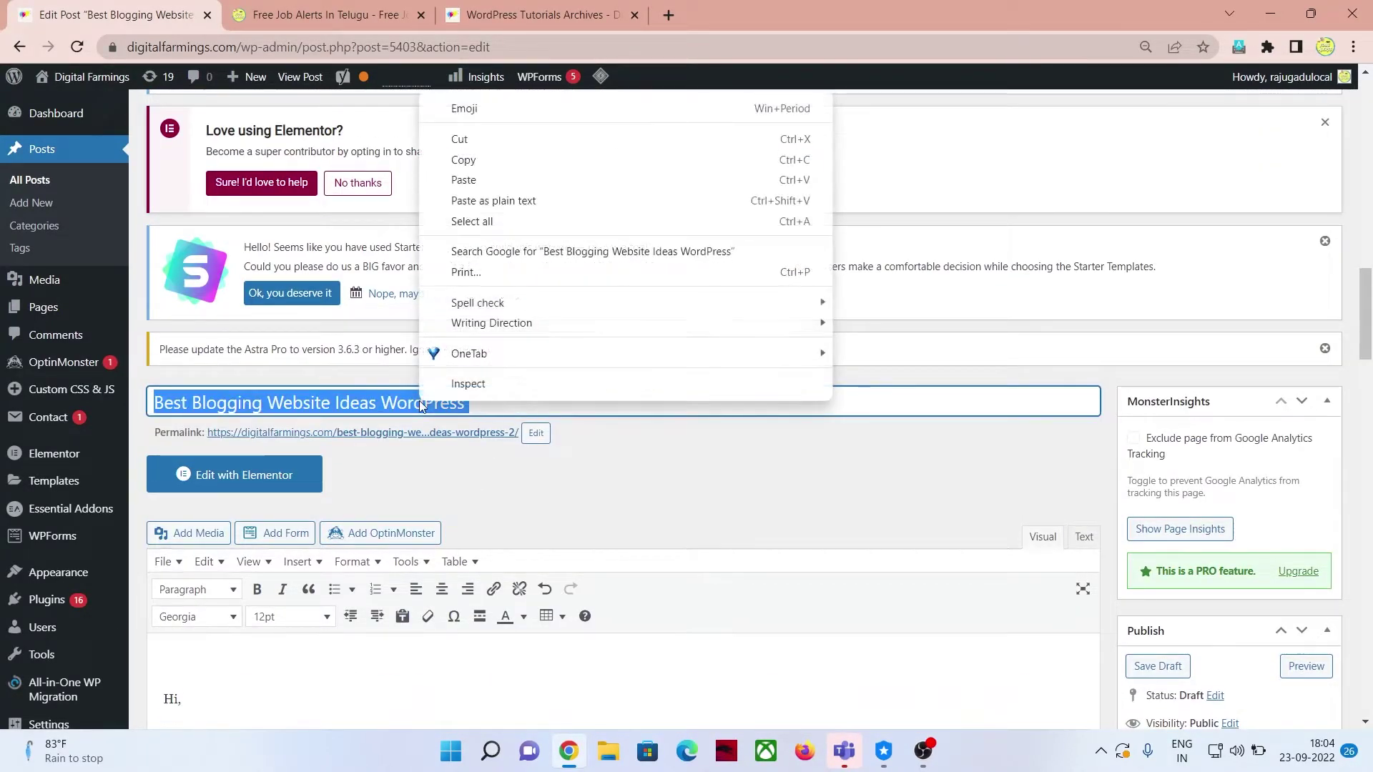
pyautogui.click(467, 162)
pyautogui.scroll(-20, 431, 444)
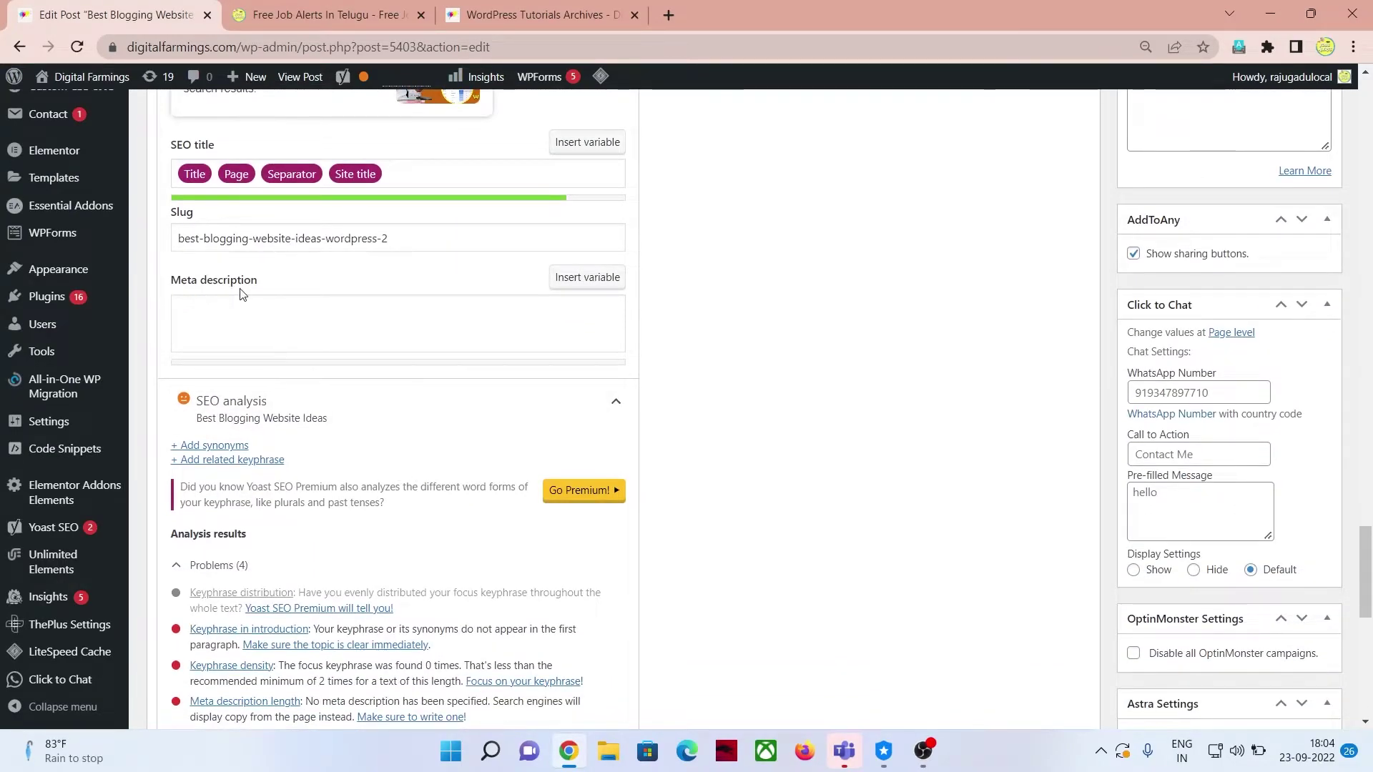
pyautogui.click(212, 305)
pyautogui.hotkey('ctrl', 'v')
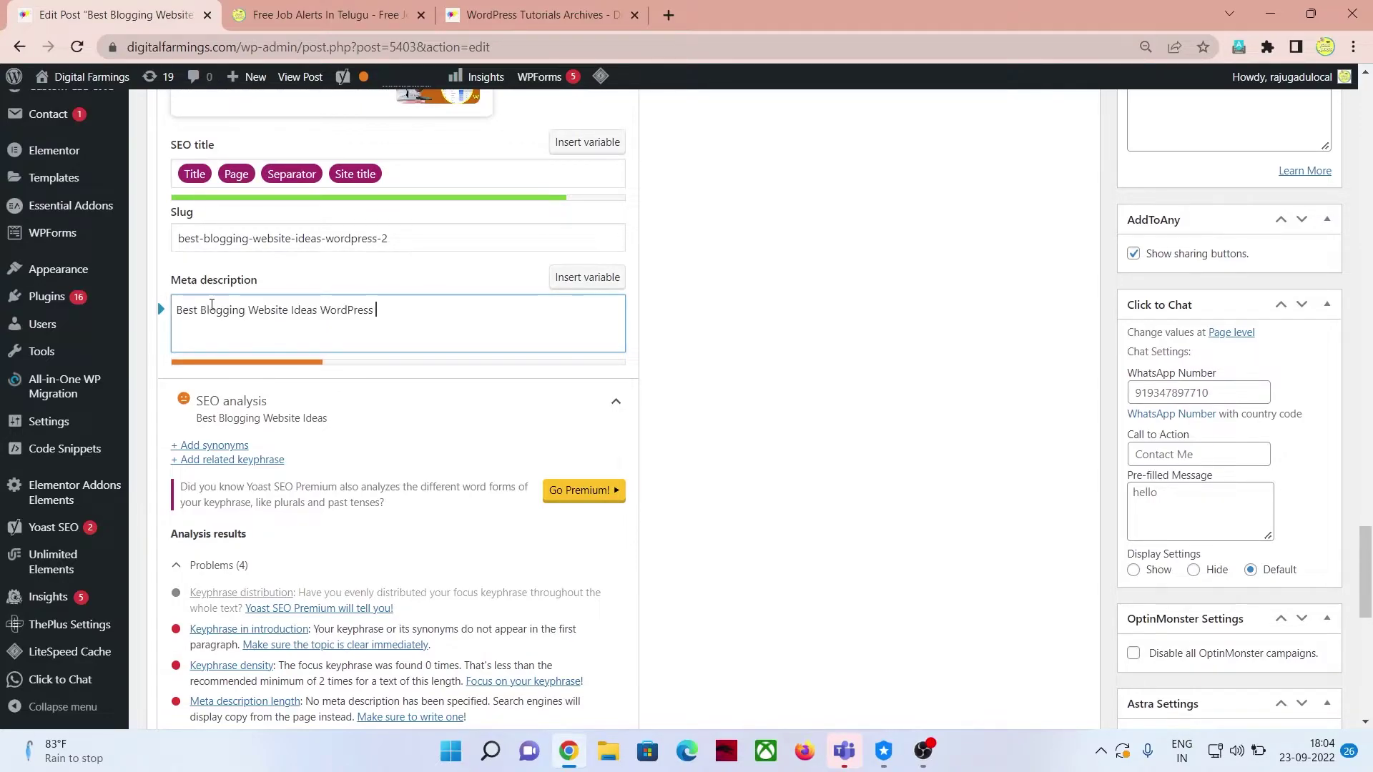
# Step: Check the problems, improvements and good results in the post's Yoast SEO analysis, including meta description length
pyautogui.scroll(-4, 221, 311)
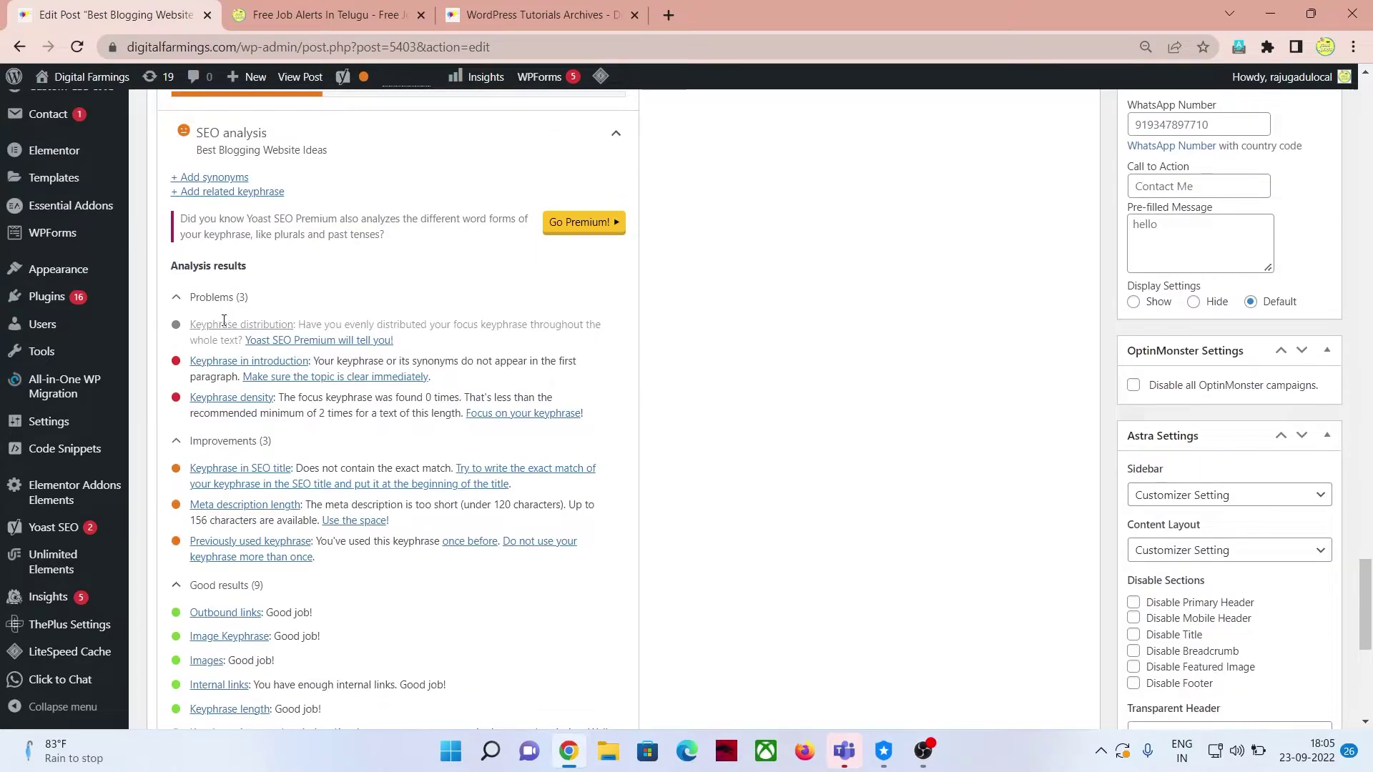
pyautogui.scroll(-3, 257, 354)
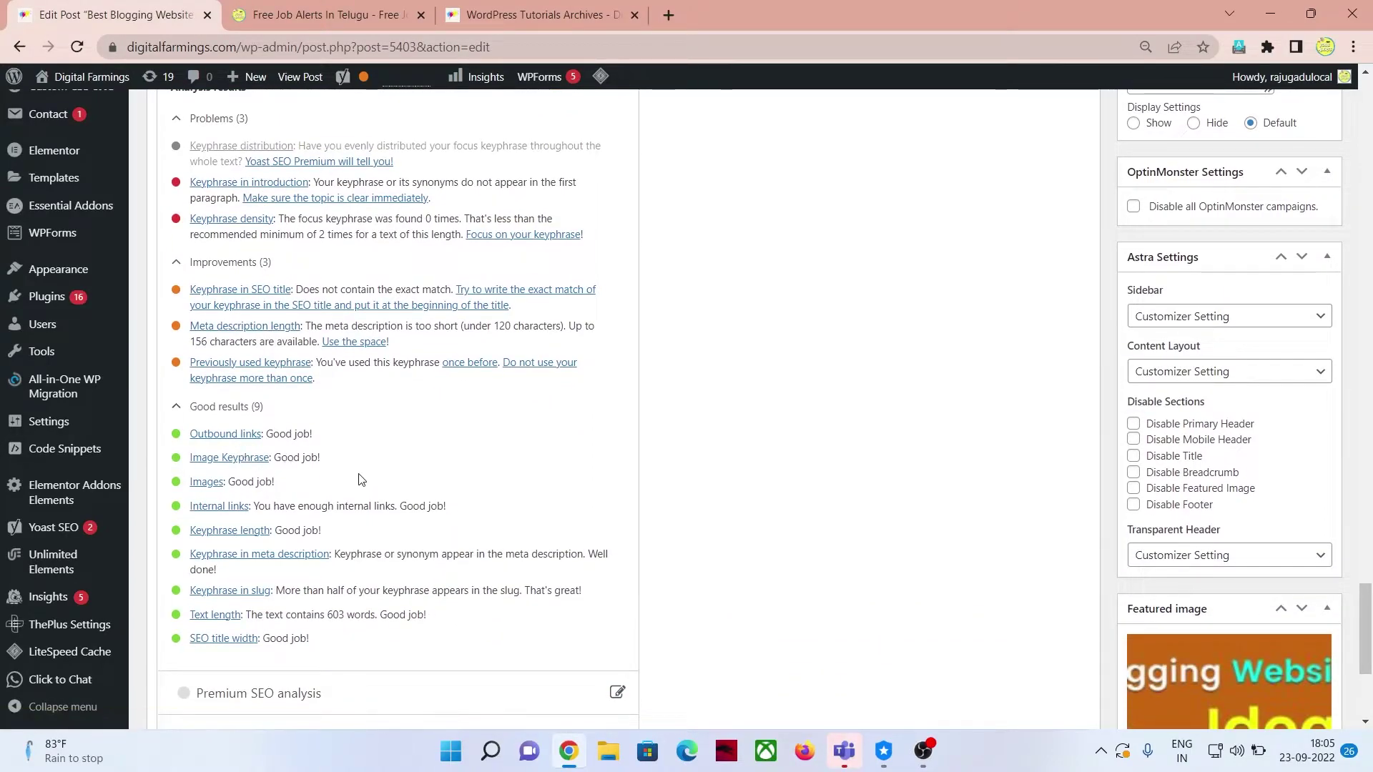
pyautogui.scroll(8, 361, 482)
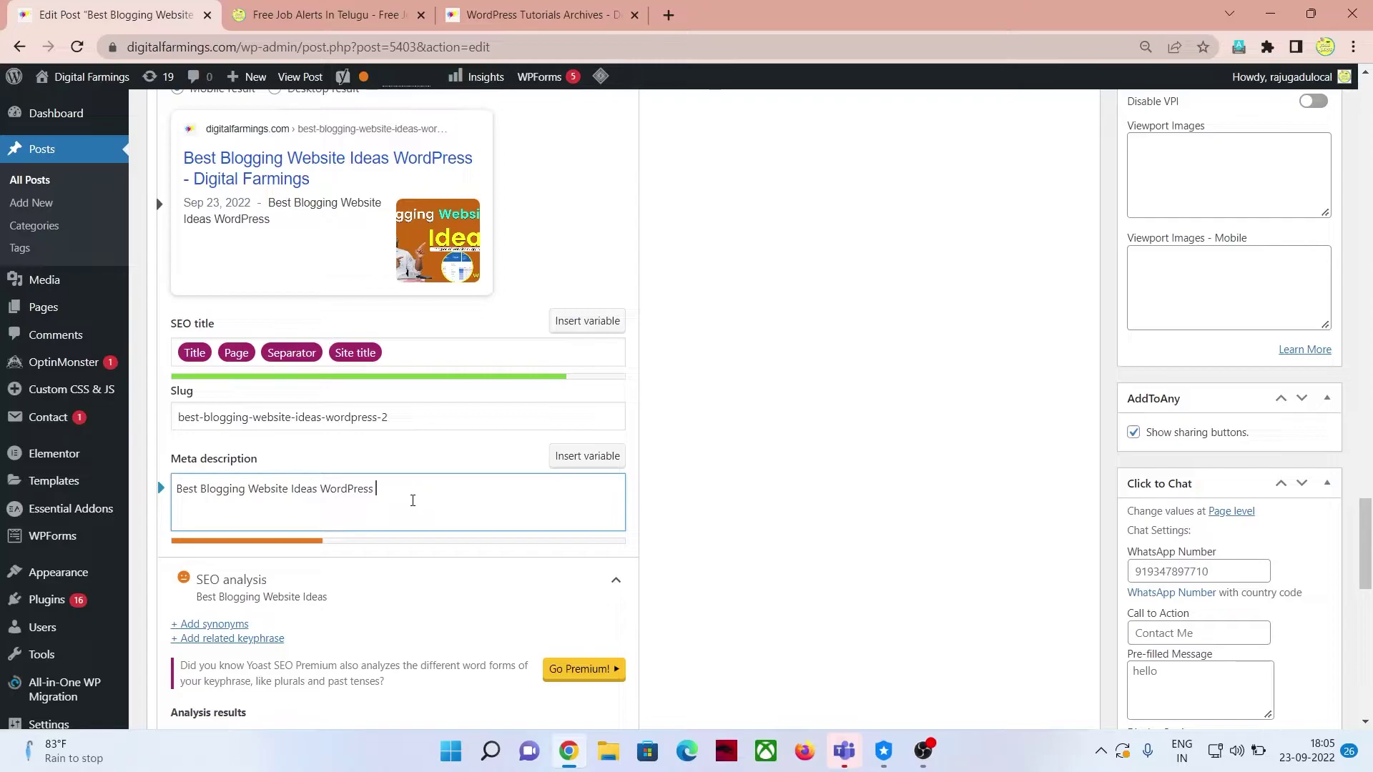
# Step: Copy the post title, search Google for "Best Blogging Website Ideas WordPress" in a new tab, and examine the result descriptions
pyautogui.click(668, 14)
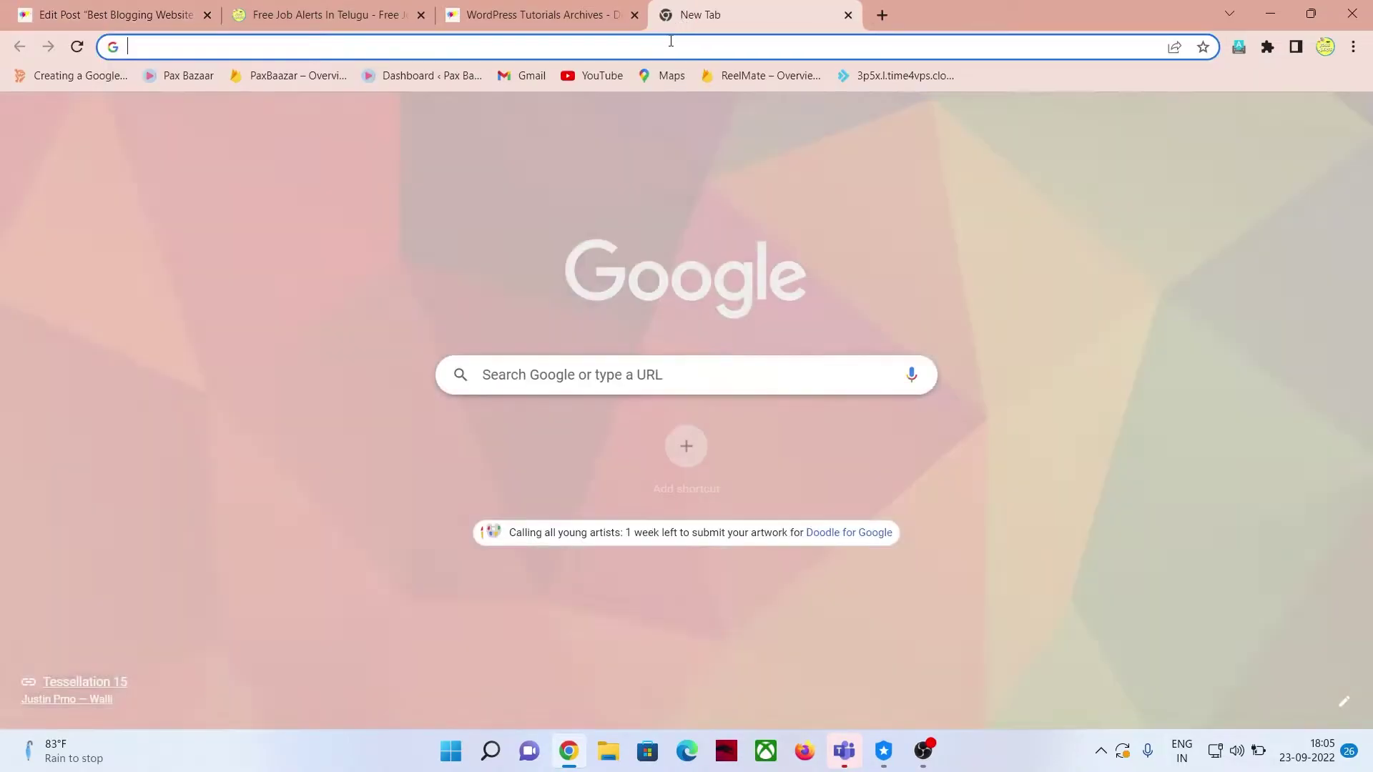
pyautogui.click(115, 14)
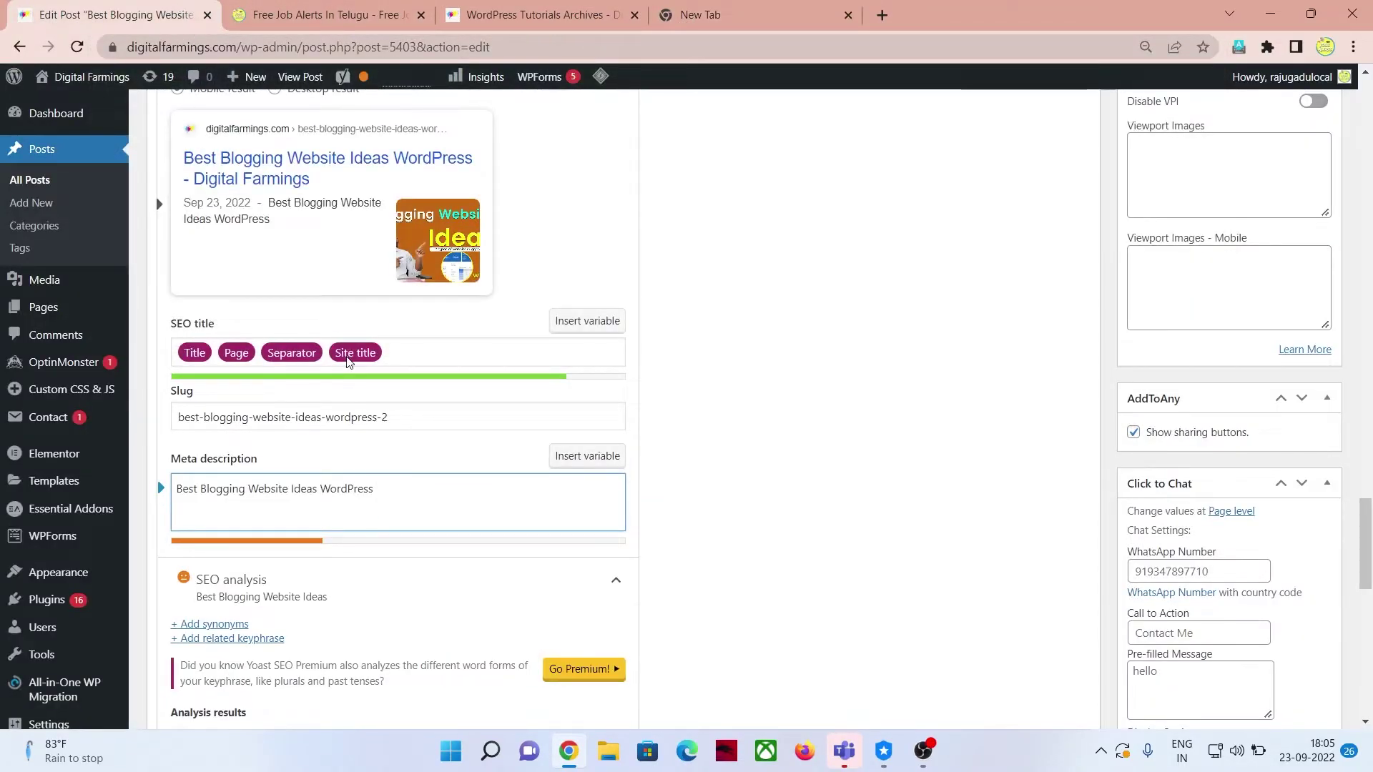
pyautogui.scroll(10, 347, 357)
pyautogui.scroll(10, 347, 357)
pyautogui.scroll(-5, 347, 359)
pyautogui.click(384, 309)
pyautogui.tripleClick(384, 312)
pyautogui.rightClick(389, 311)
pyautogui.click(464, 439)
pyautogui.scroll(-2, 185, 320)
pyautogui.scroll(-2, 185, 319)
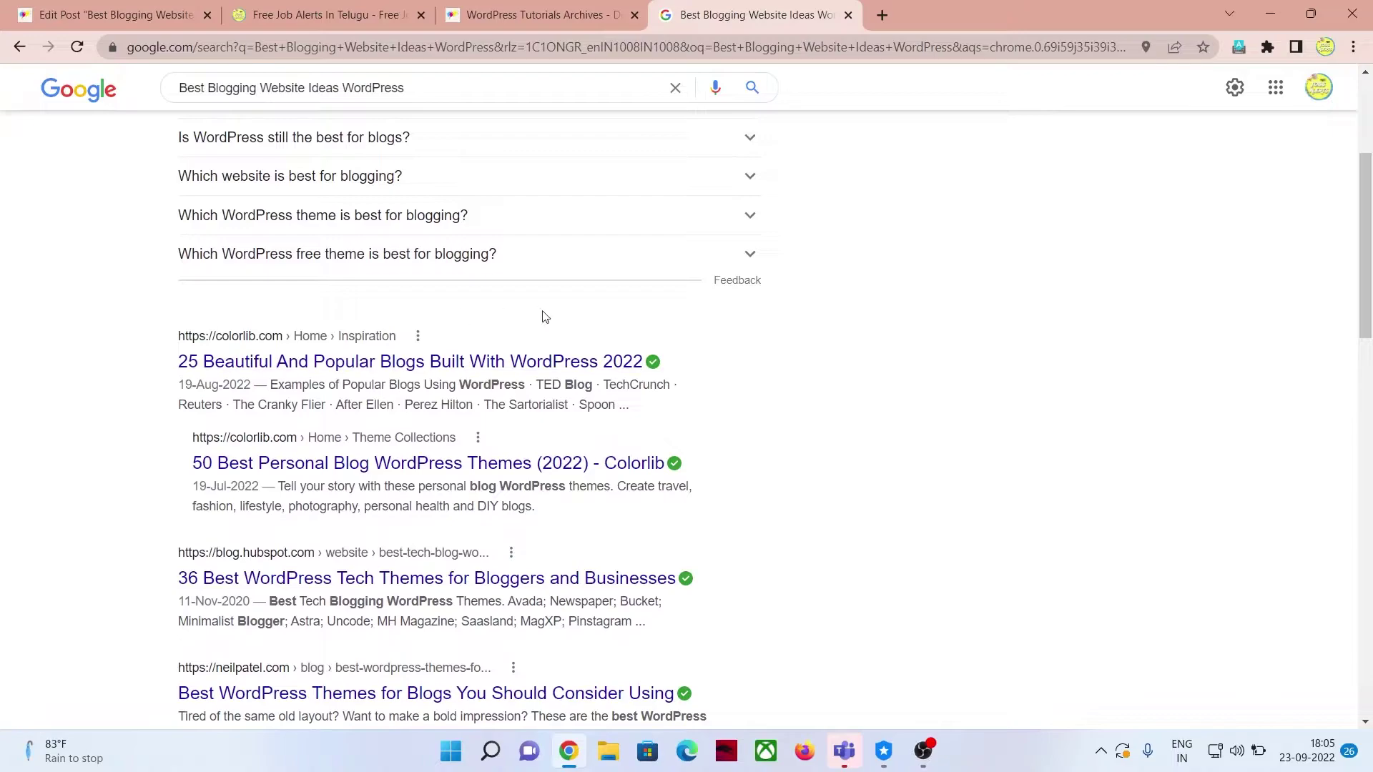
pyautogui.scroll(-1, 768, 504)
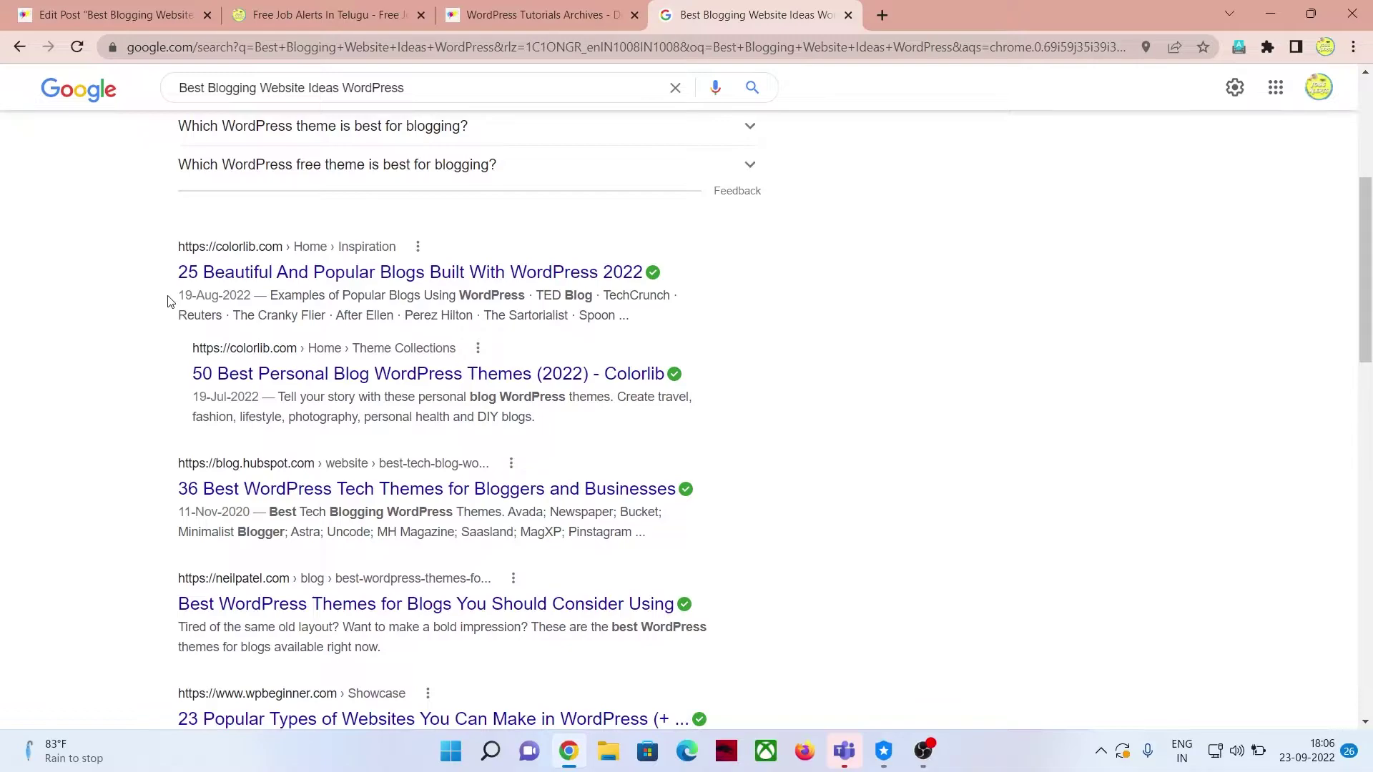
# Step: Compare the post's Yoast meta description with the description snippets under the Google results
pyautogui.hotkey('ctrl', '1')
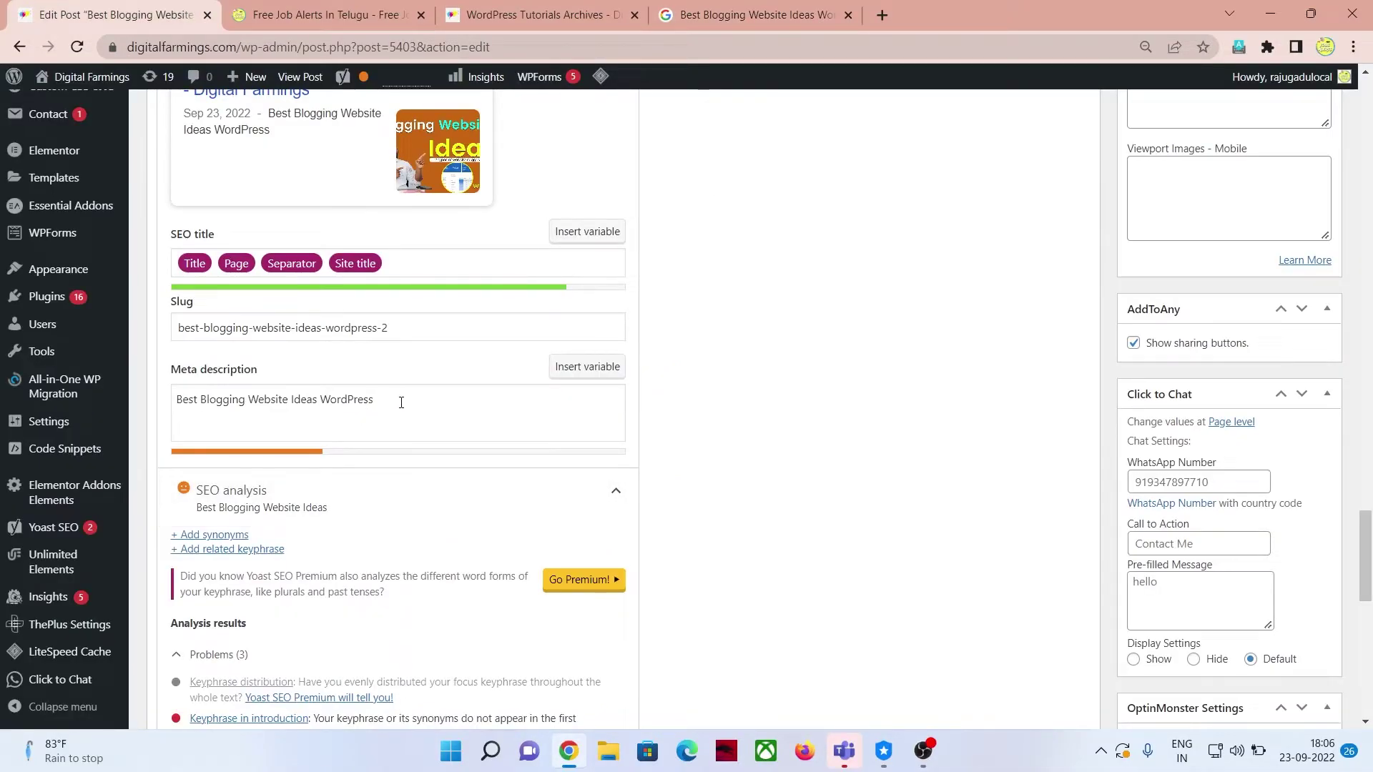
pyautogui.click(401, 403)
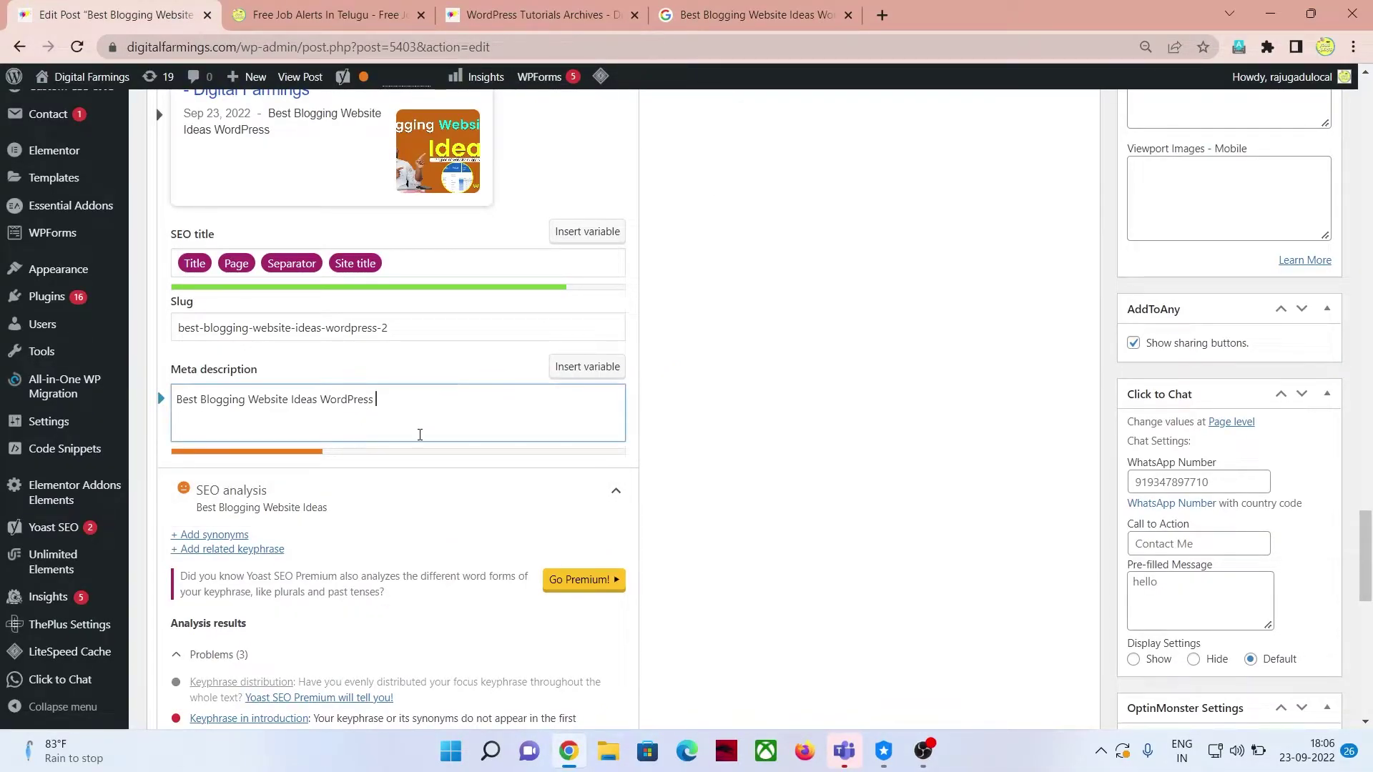
pyautogui.click(743, 8)
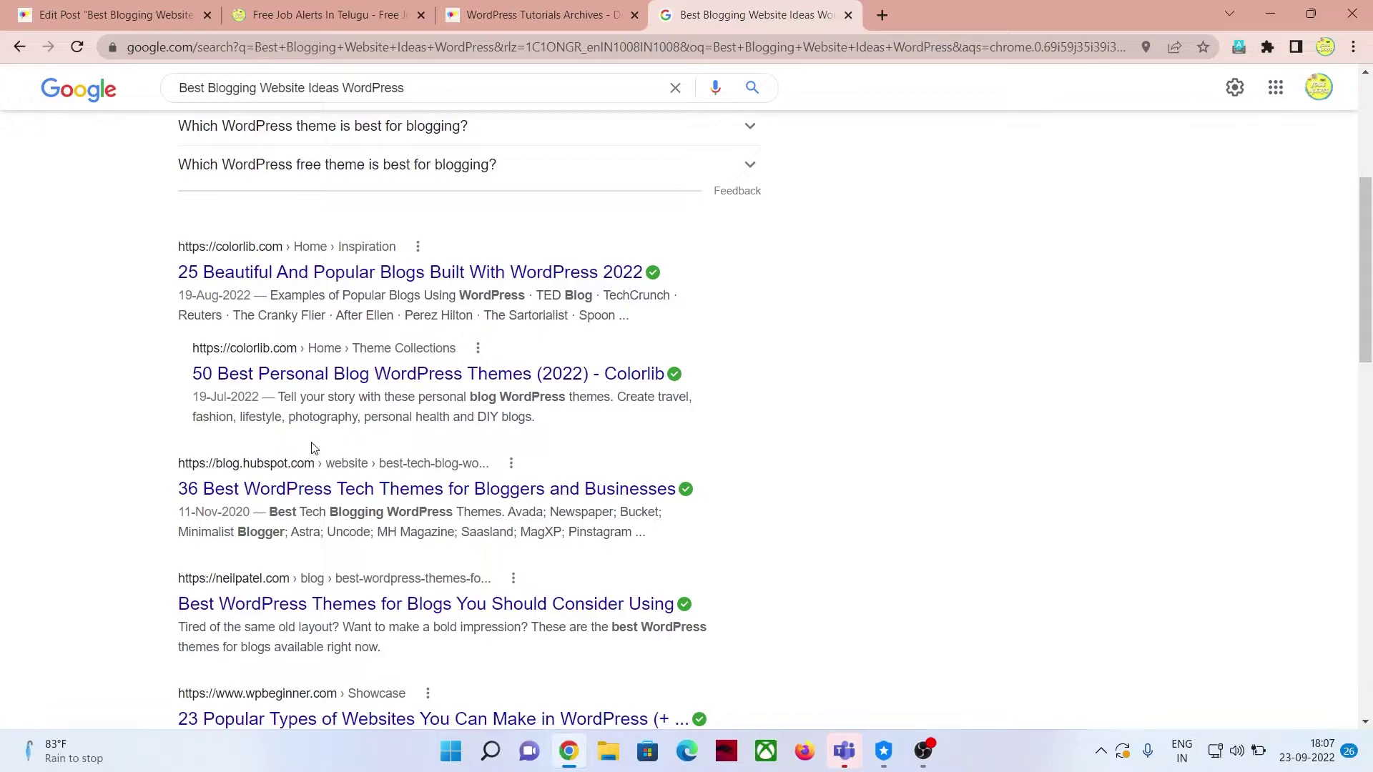
pyautogui.click(105, 14)
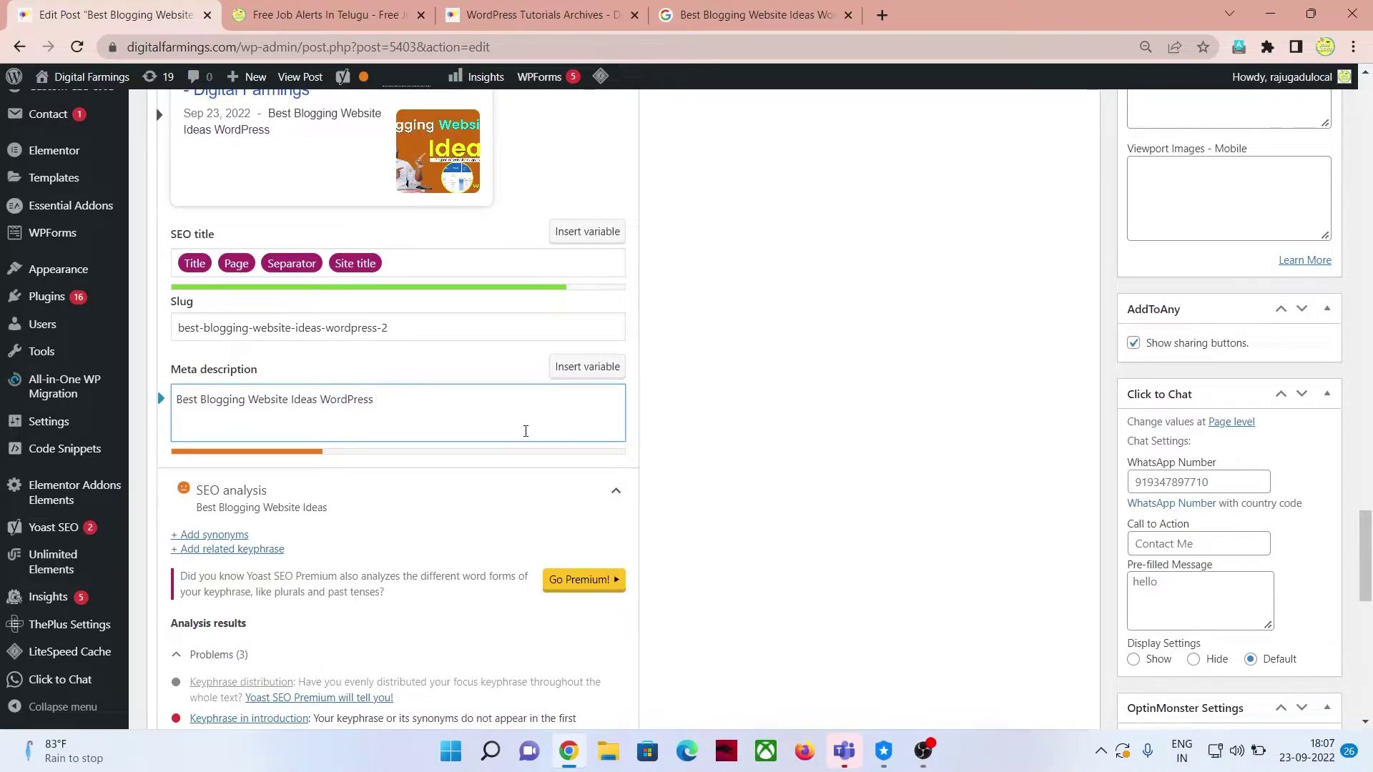
# Step: Copy the post's opening sentences from "With the help of this Article" through "Let's get into the video." and append them to the meta description
pyautogui.scroll(15, 751, 568)
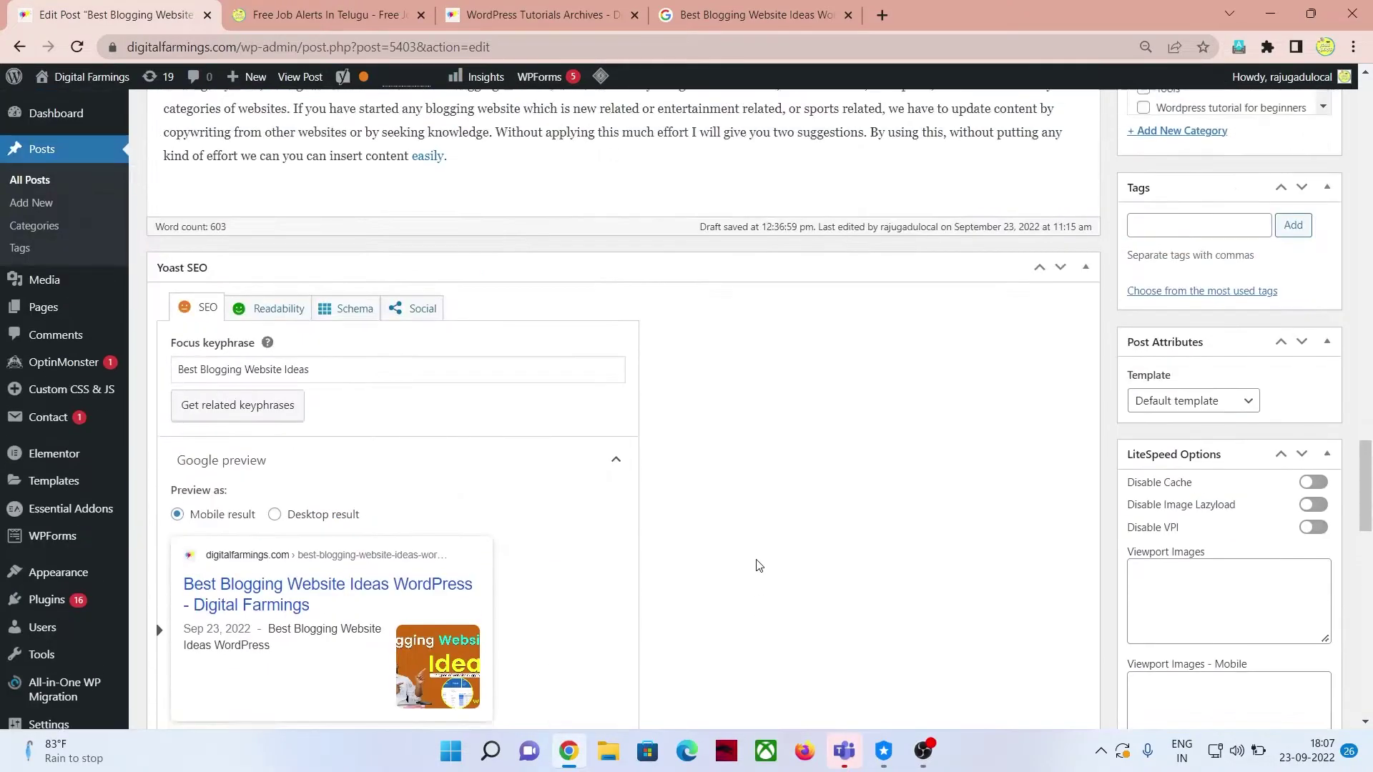
pyautogui.scroll(5, 755, 558)
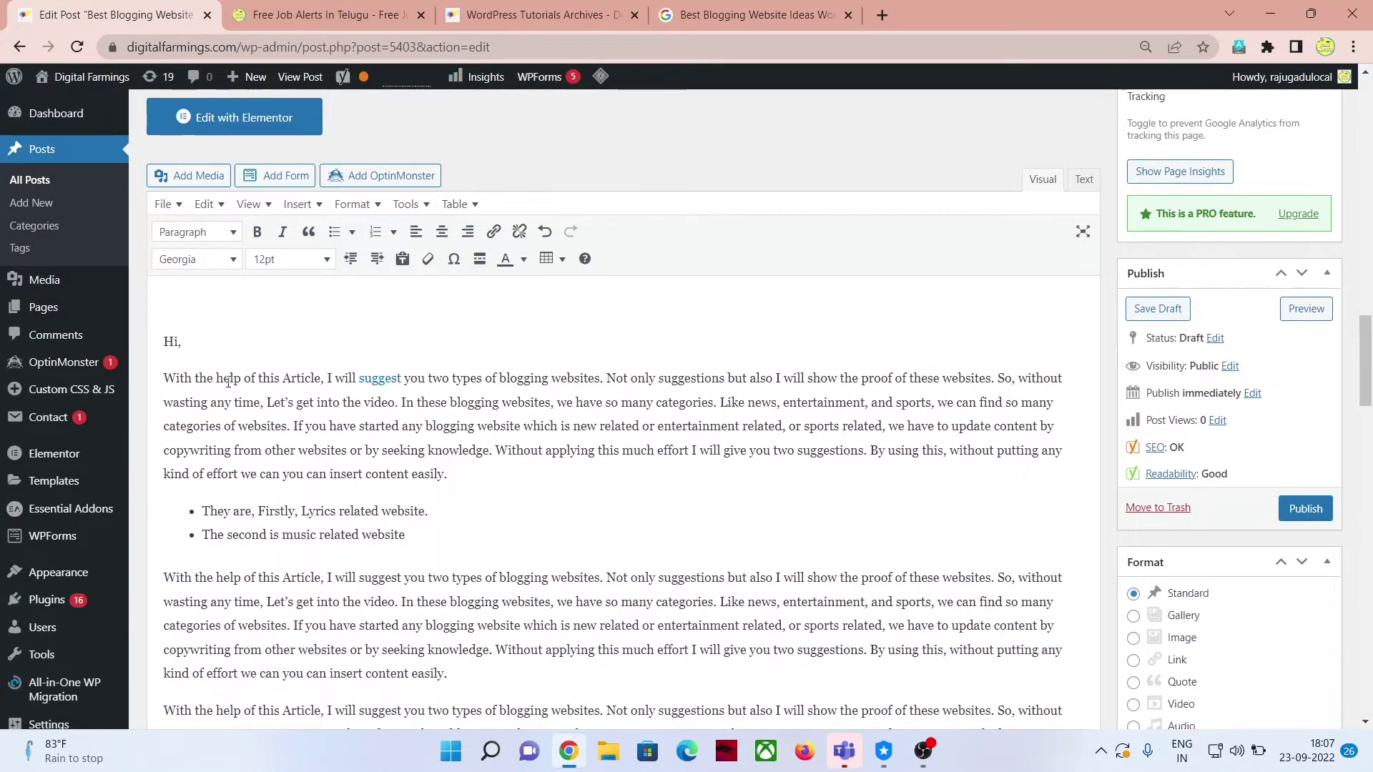
pyautogui.moveTo(165, 377); pyautogui.dragTo(406, 402)
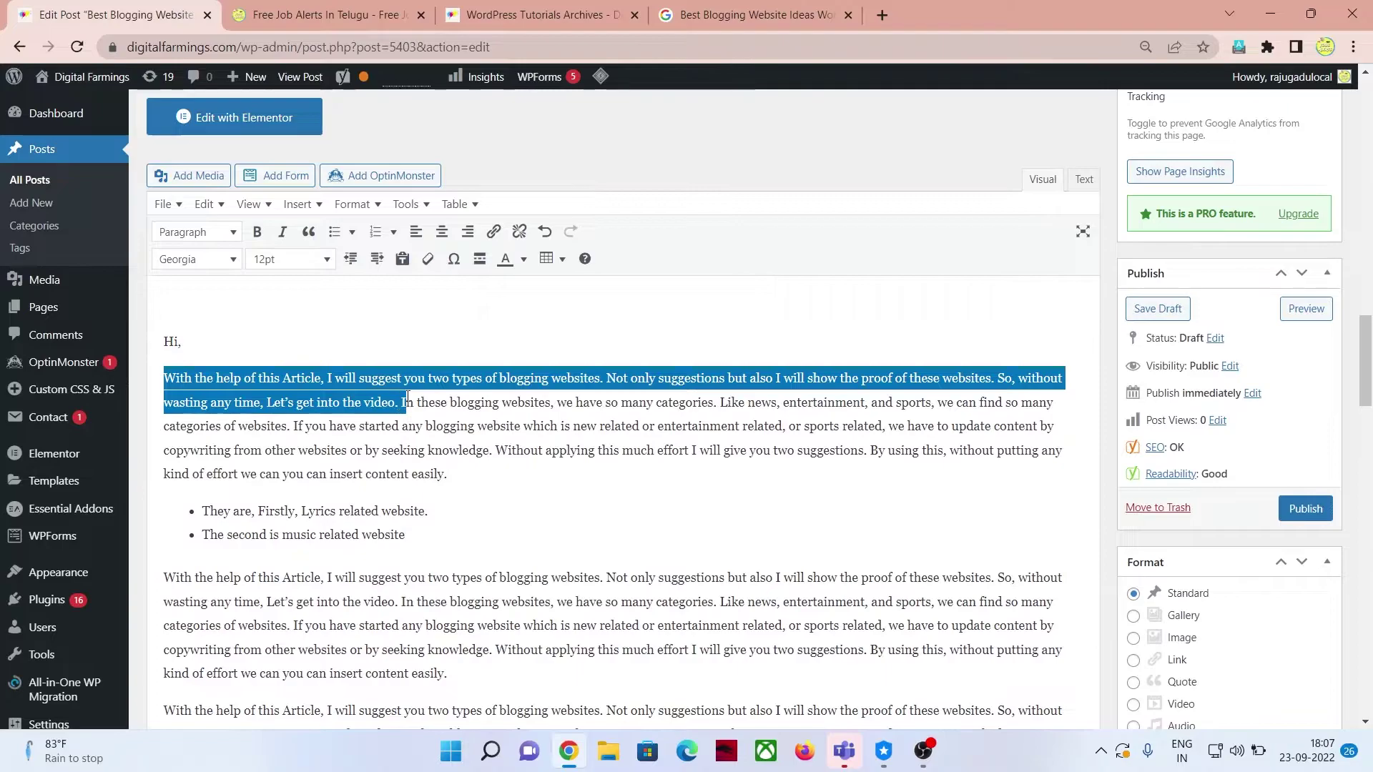
pyautogui.rightClick(375, 411)
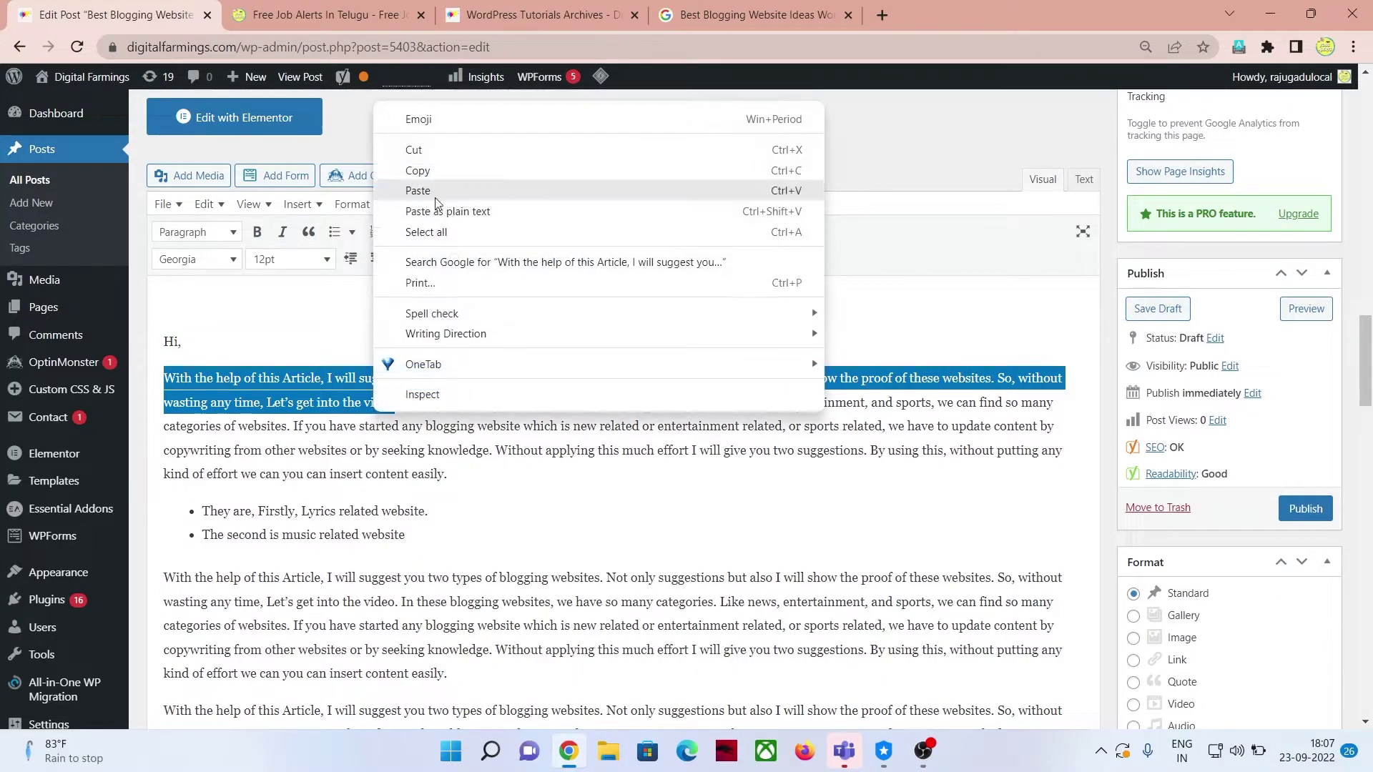
pyautogui.click(417, 170)
pyautogui.scroll(-15, 444, 322)
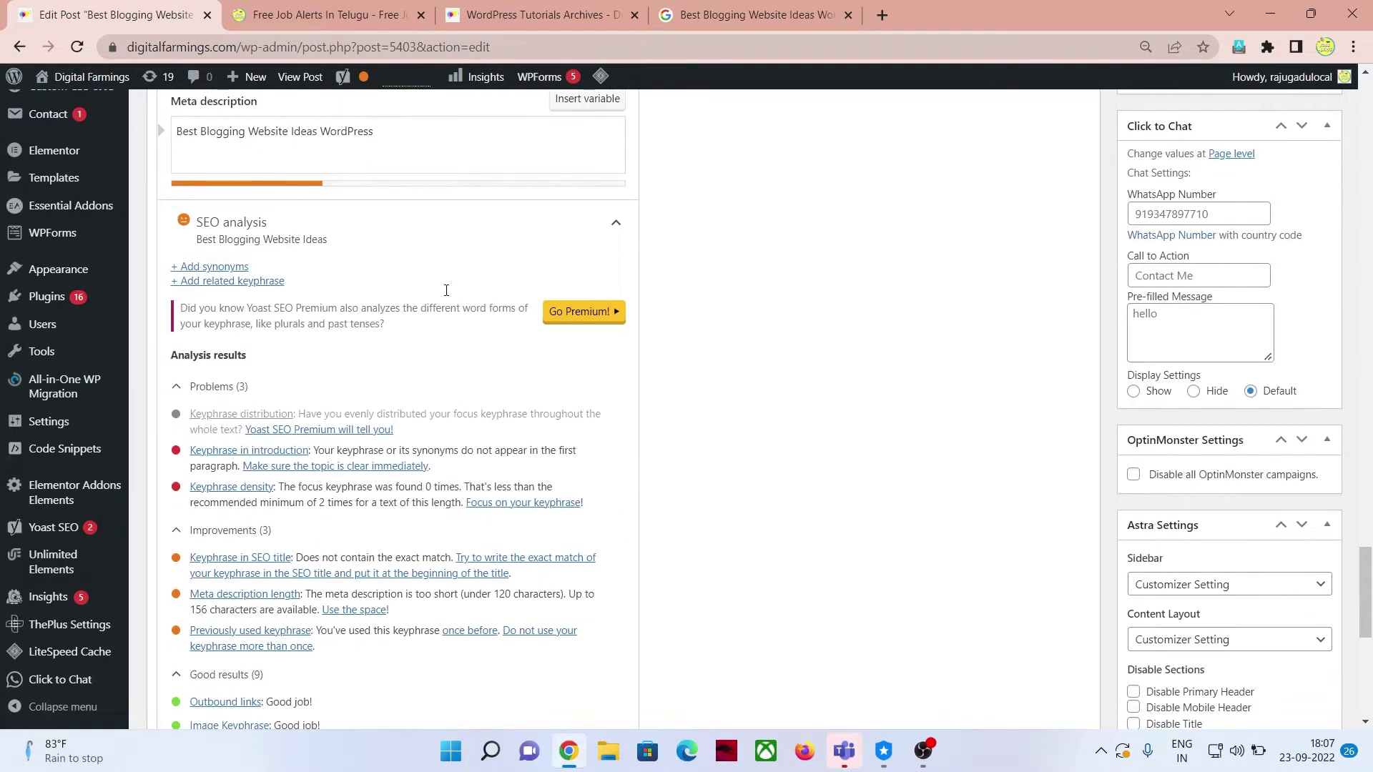
pyautogui.click(391, 125)
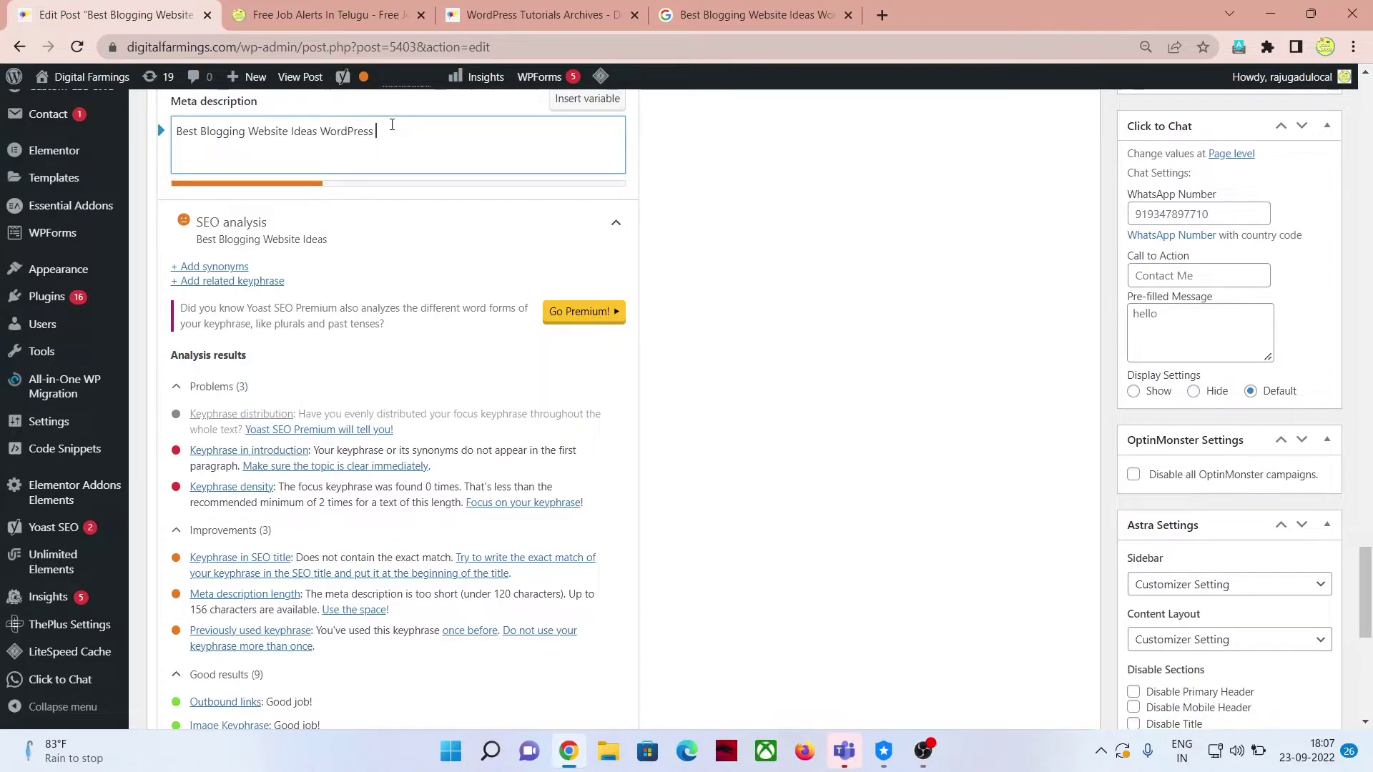
pyautogui.hotkey('ctrl', 'v')
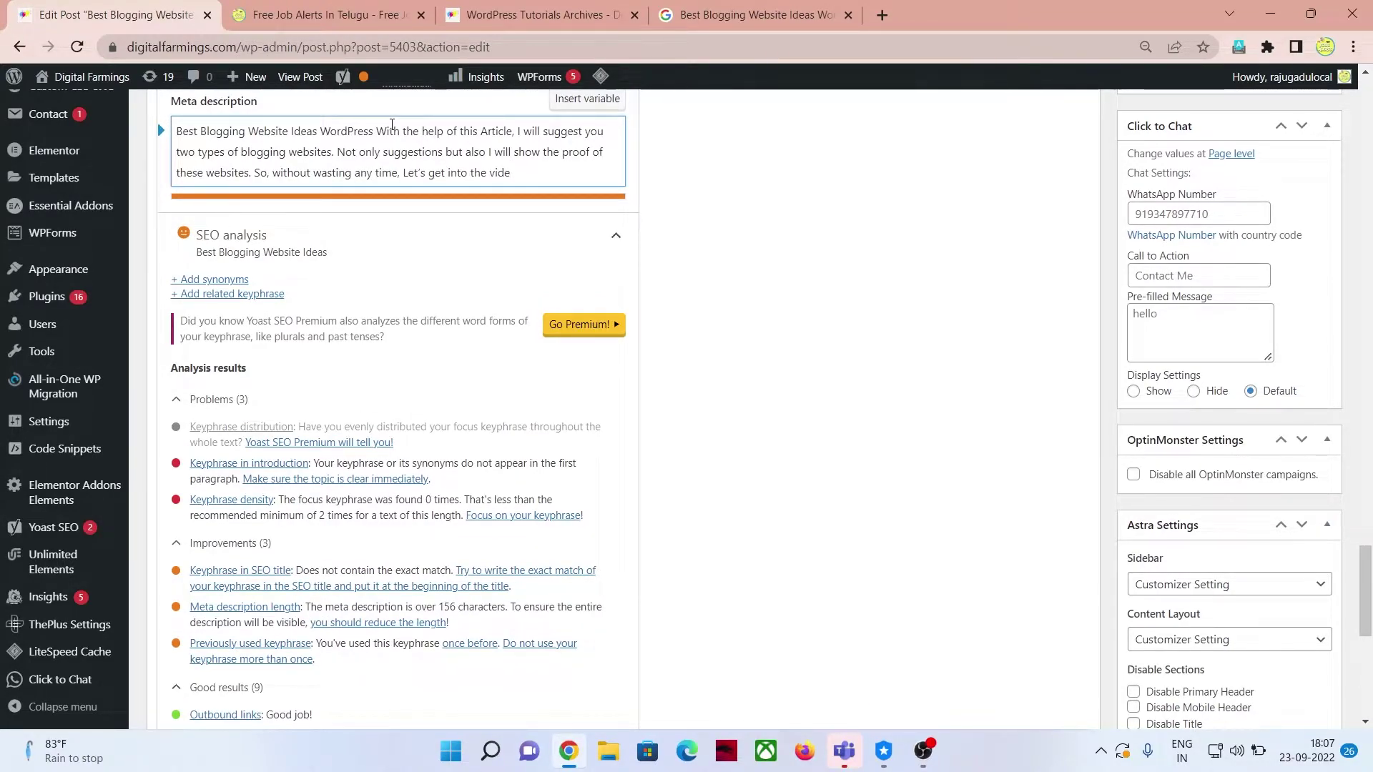
# Step: Shorten the meta description to finish with "two types of blogging websites. Not only ..."
pyautogui.scroll(1, 502, 317)
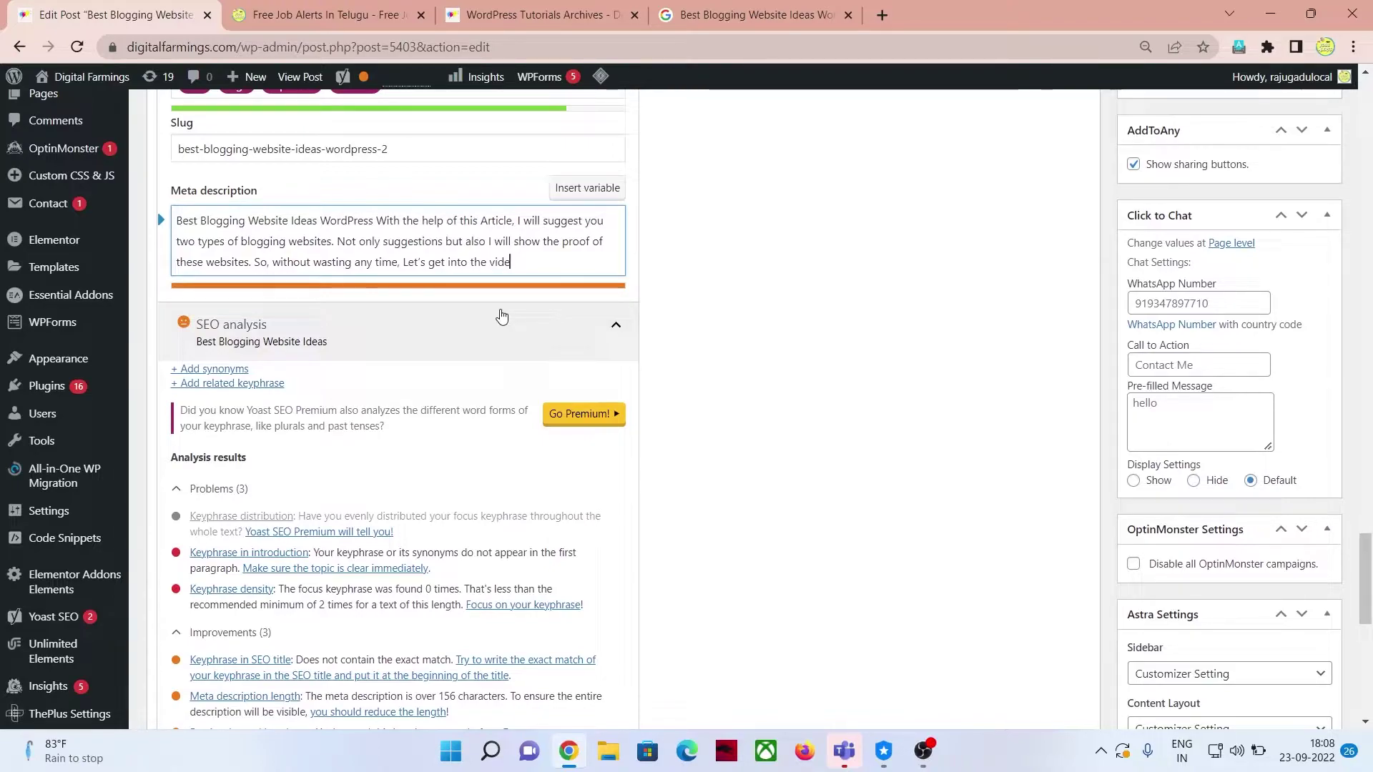
pyautogui.press('BackSpace')
pyautogui.press('BackSpace')
pyautogui.press('BackSpace')
pyautogui.press('BackSpace')
pyautogui.press('BackSpace')
pyautogui.press('BackSpace')
pyautogui.press('BackSpace')
pyautogui.press('BackSpace')
pyautogui.press('BackSpace')
pyautogui.press('BackSpace')
pyautogui.press('BackSpace')
pyautogui.press('BackSpace')
pyautogui.press('BackSpace')
pyautogui.press('BackSpace')
pyautogui.press('BackSpace')
pyautogui.press('BackSpace')
pyautogui.press('BackSpace')
pyautogui.press('BackSpace')
pyautogui.press('BackSpace')
pyautogui.press('BackSpace')
pyautogui.press('BackSpace')
pyautogui.press('BackSpace')
pyautogui.press('BackSpace')
pyautogui.press('BackSpace')
pyautogui.press('BackSpace')
pyautogui.press('BackSpace')
pyautogui.press('BackSpace')
pyautogui.press('BackSpace')
pyautogui.press('BackSpace')
pyautogui.press('BackSpace')
pyautogui.press('BackSpace')
pyautogui.press('BackSpace')
pyautogui.press('BackSpace')
pyautogui.press('BackSpace')
pyautogui.press('BackSpace')
pyautogui.press('BackSpace')
pyautogui.press('BackSpace')
pyautogui.press('BackSpace')
pyautogui.press('BackSpace')
pyautogui.press('BackSpace')
pyautogui.press('BackSpace')
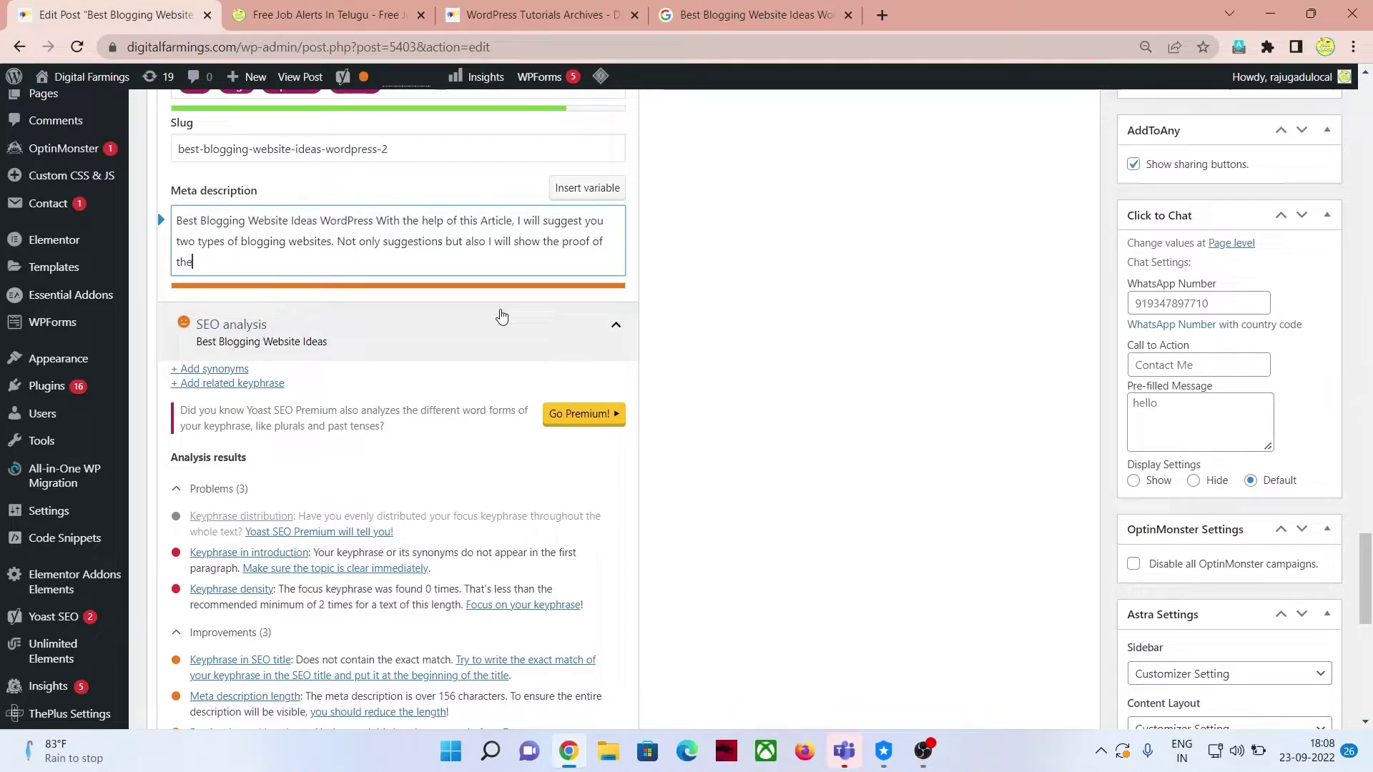
pyautogui.press('BackSpace')
pyautogui.press('BackSpace')
pyautogui.press('BackSpace')
pyautogui.press('BackSpace')
pyautogui.press('BackSpace')
pyautogui.press('BackSpace')
pyautogui.press('BackSpace')
pyautogui.press('BackSpace')
pyautogui.press('BackSpace')
pyautogui.press('BackSpace')
pyautogui.press('BackSpace')
pyautogui.press('BackSpace')
pyautogui.press('BackSpace')
pyautogui.press('BackSpace')
pyautogui.press('BackSpace')
pyautogui.press('BackSpace')
pyautogui.press('BackSpace')
pyautogui.press('BackSpace')
pyautogui.press('BackSpace')
pyautogui.press('BackSpace')
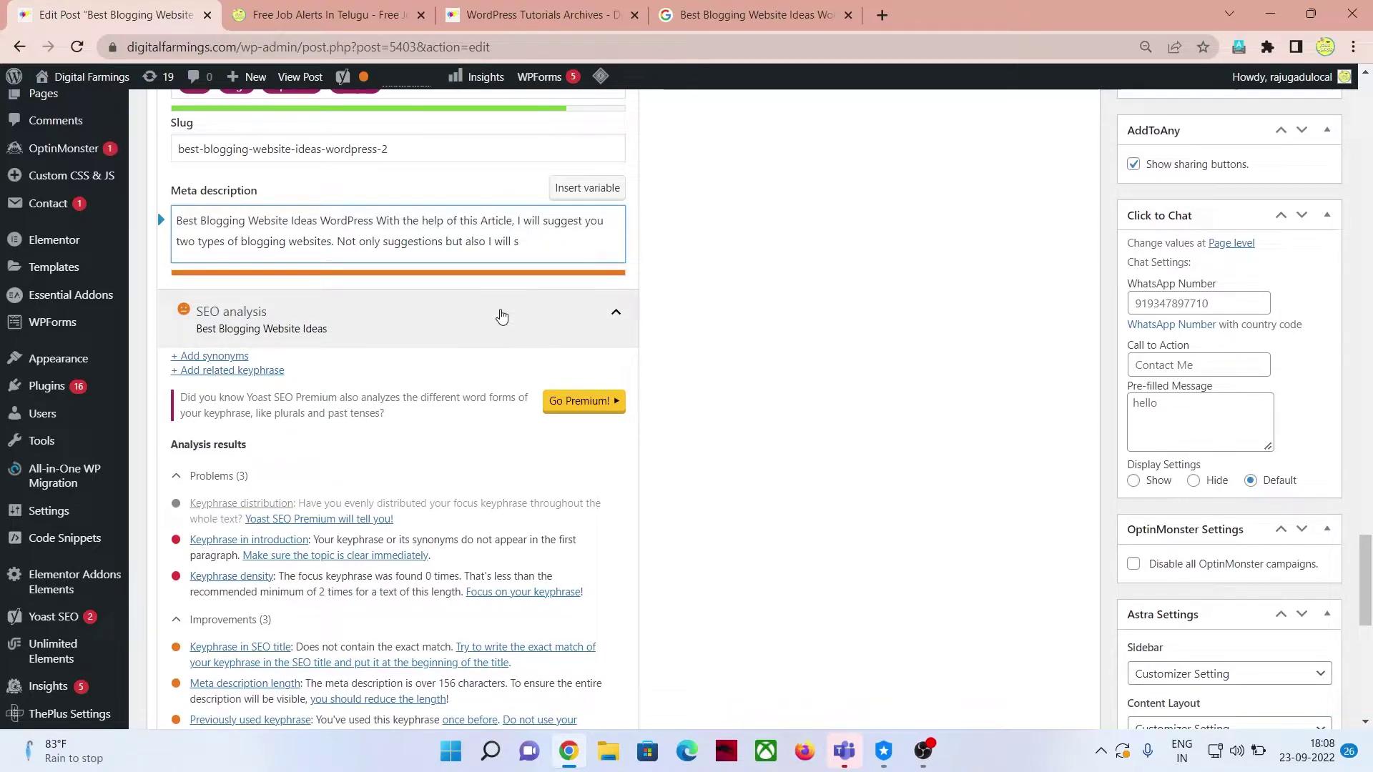
pyautogui.press('BackSpace')
pyautogui.press('BackSpace')
pyautogui.press('BackSpace')
pyautogui.press('BackSpace')
pyautogui.press('BackSpace')
pyautogui.press('BackSpace')
pyautogui.press('BackSpace')
pyautogui.press('BackSpace')
pyautogui.press('BackSpace')
pyautogui.press('BackSpace')
pyautogui.press('BackSpace')
pyautogui.press('BackSpace')
pyautogui.press('BackSpace')
pyautogui.press('BackSpace')
pyautogui.press('BackSpace')
pyautogui.press('BackSpace')
pyautogui.press('BackSpace')
pyautogui.press('BackSpace')
pyautogui.press('BackSpace')
pyautogui.press('BackSpace')
pyautogui.press('BackSpace')
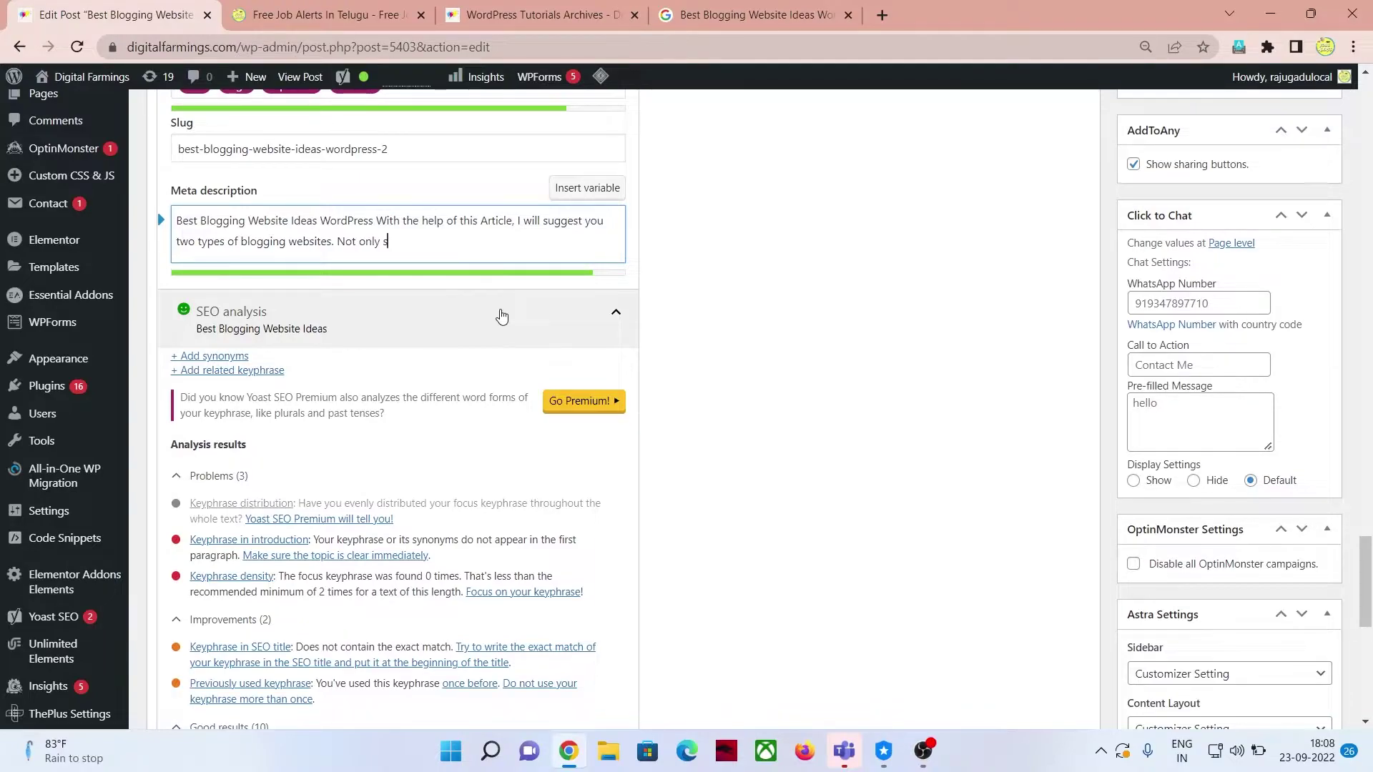
pyautogui.press('BackSpace')
pyautogui.write('...')
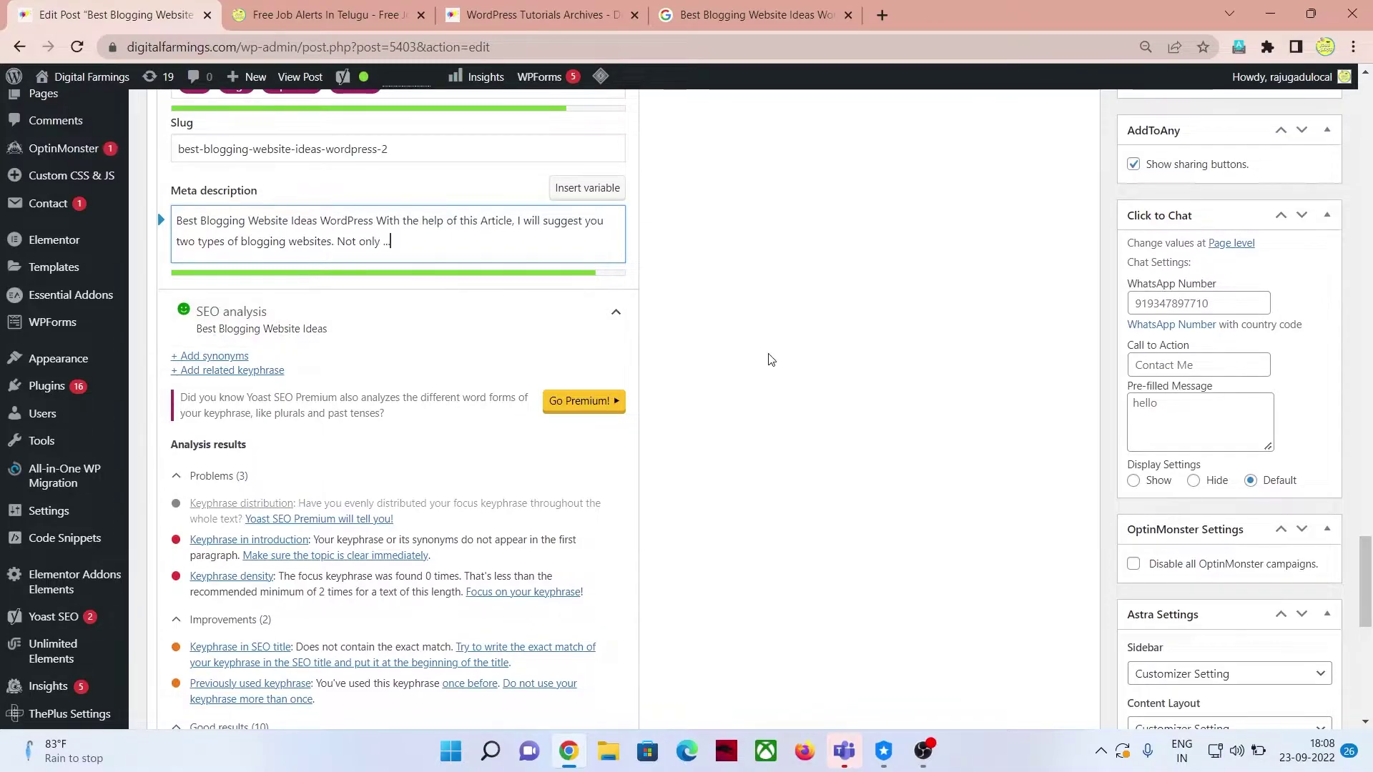
# Step: Check the Yoast SEO analysis and the mobile Google preview for the shortened meta description
pyautogui.scroll(-1, 767, 358)
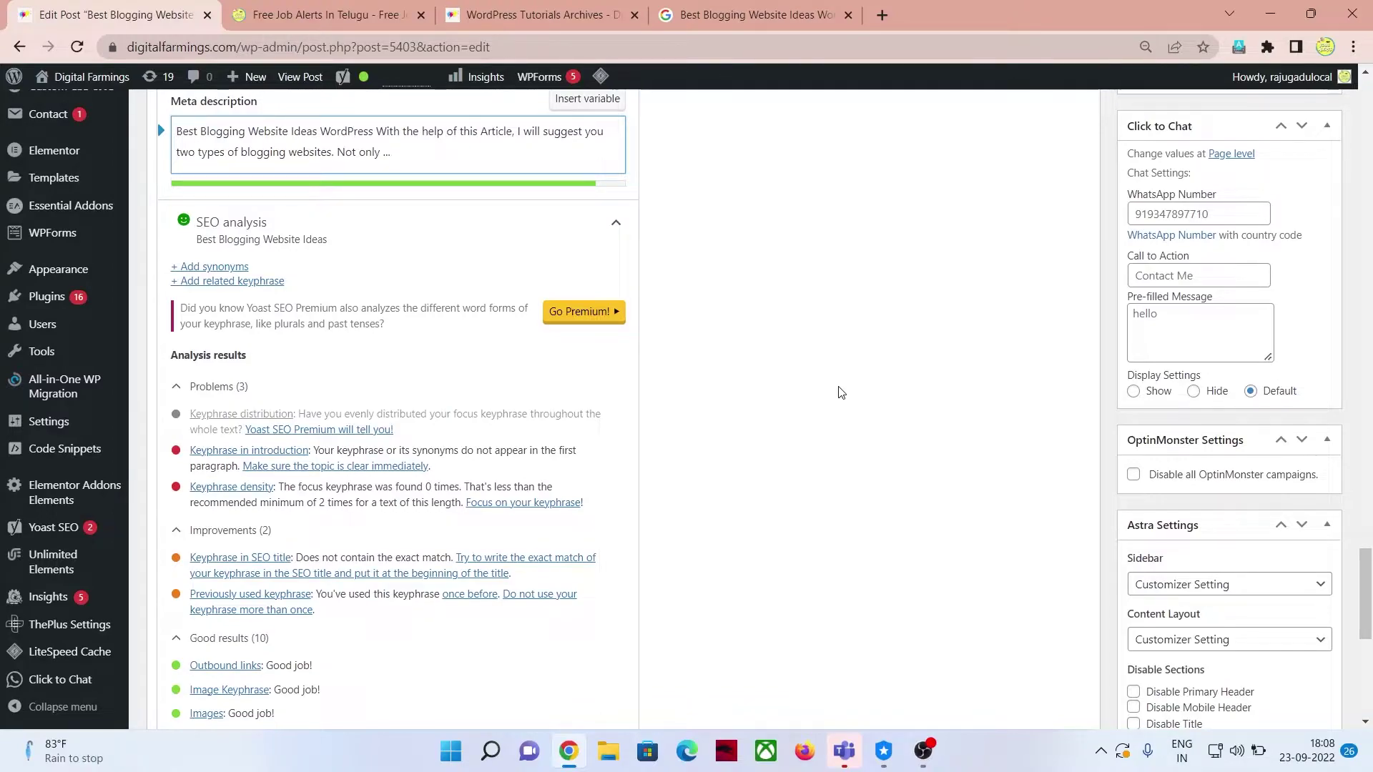
pyautogui.scroll(5, 820, 455)
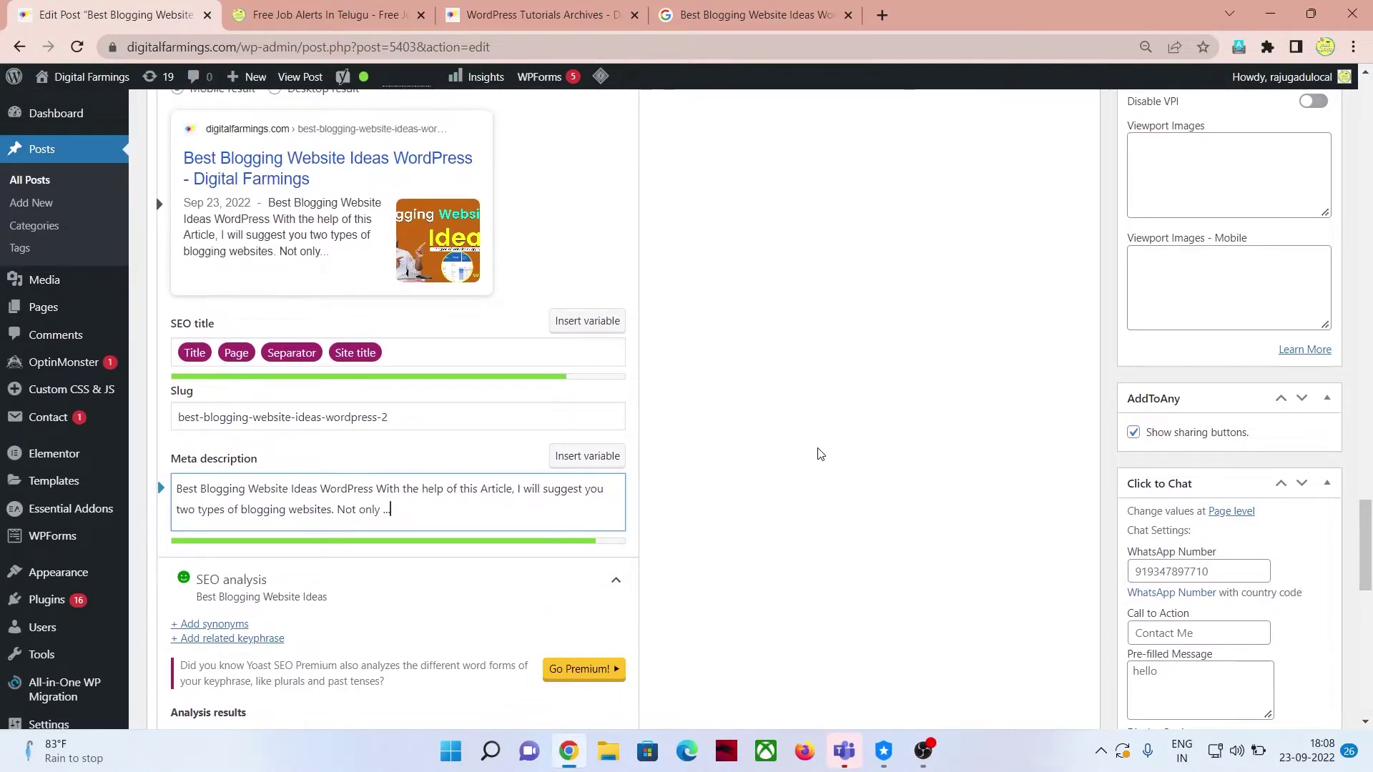
pyautogui.scroll(2, 820, 455)
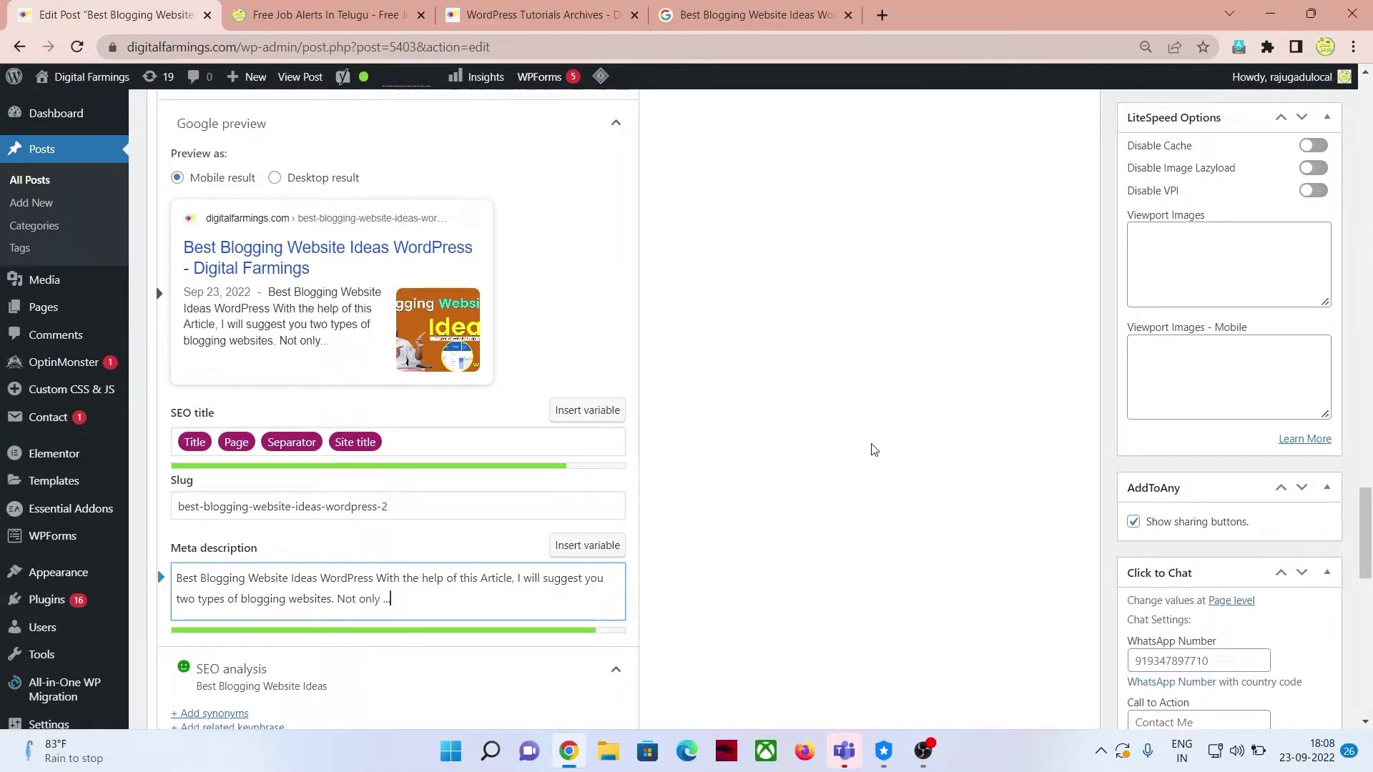
pyautogui.scroll(1, 870, 450)
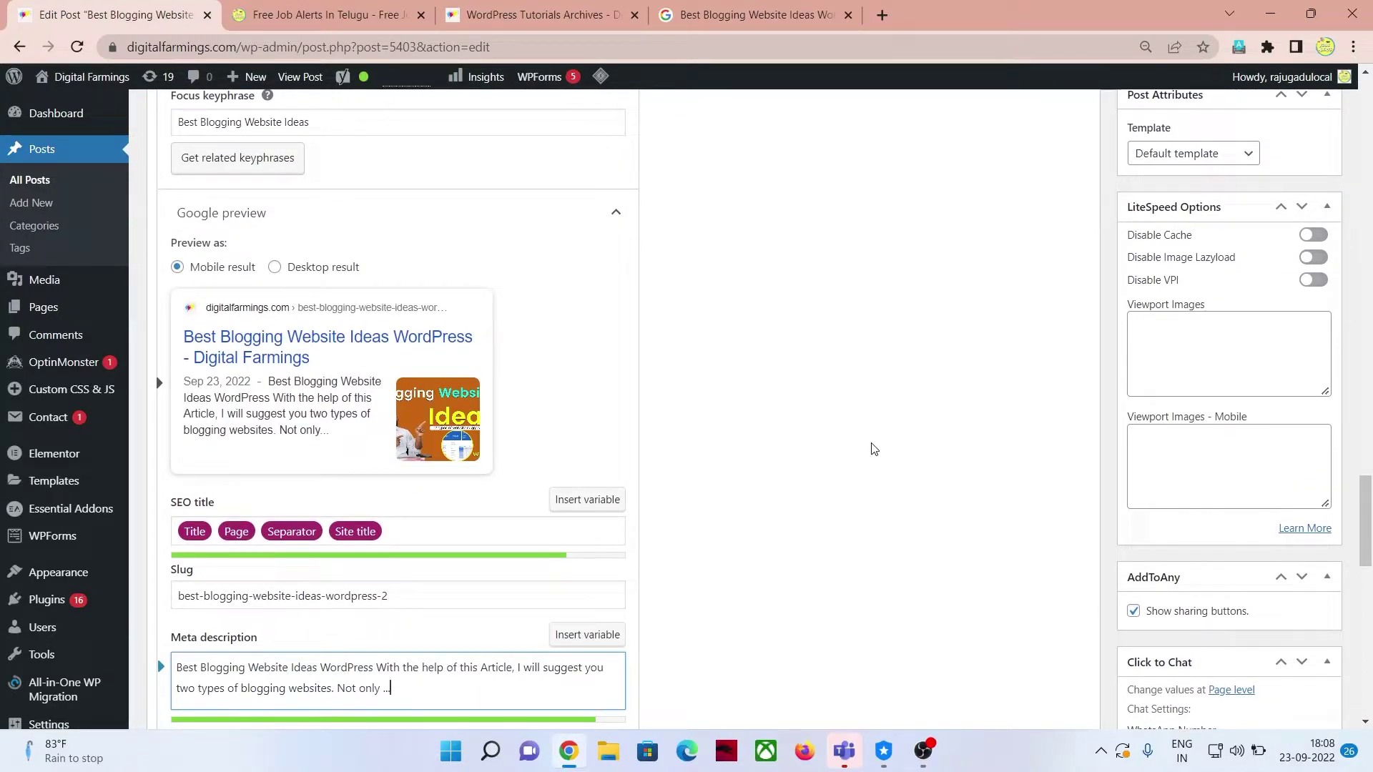
pyautogui.scroll(-1, 873, 449)
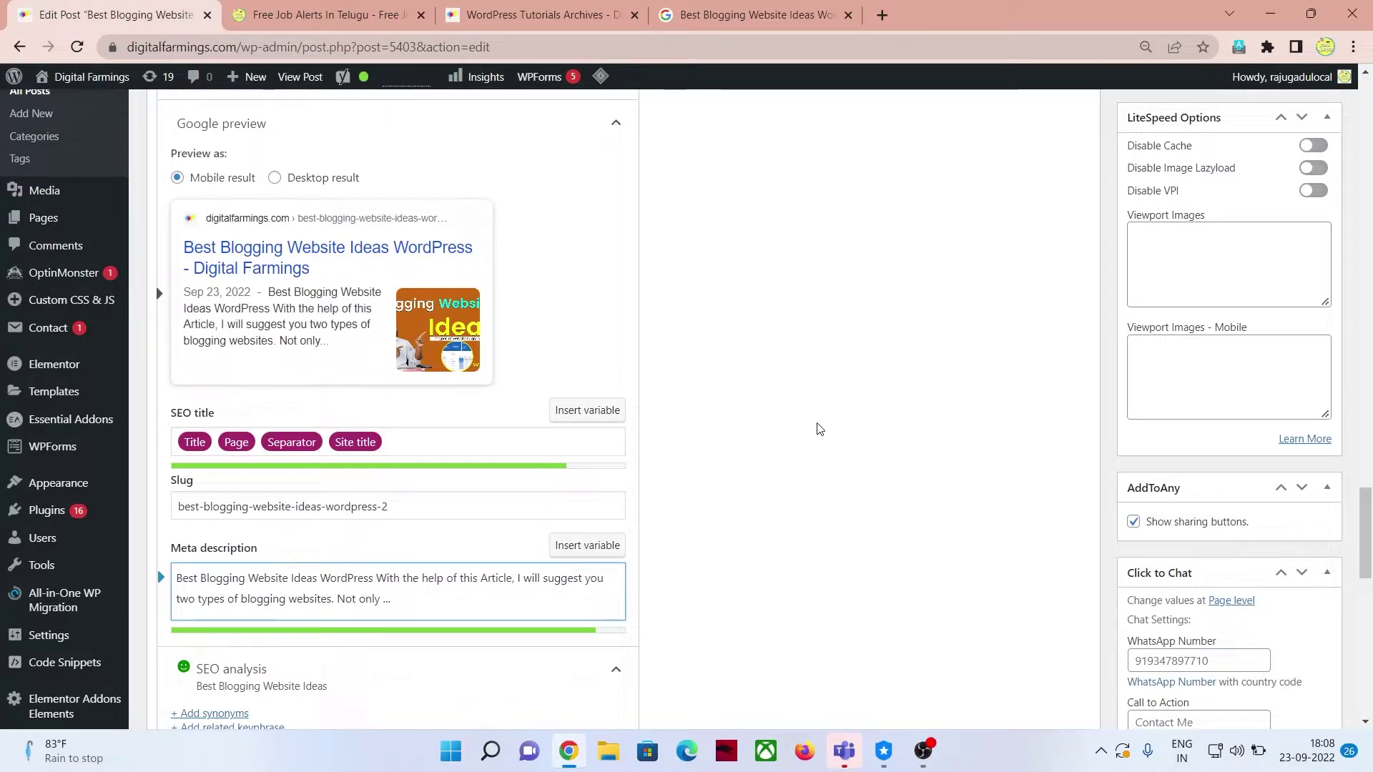
# Step: Append "telugu 2022" to the post title and check how the Yoast Google preview and SEO title respond
pyautogui.scroll(7, 819, 429)
pyautogui.scroll(-7, 821, 527)
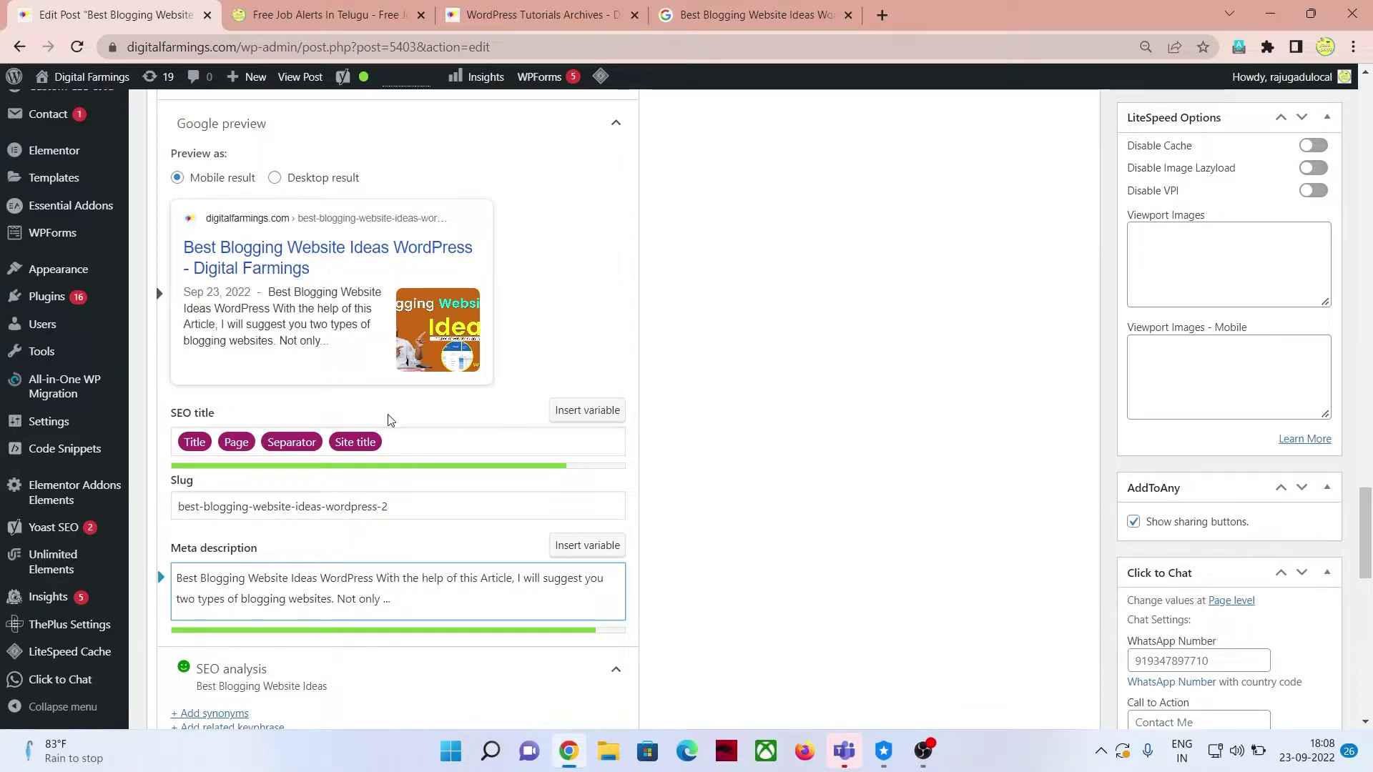
pyautogui.scroll(15, 806, 438)
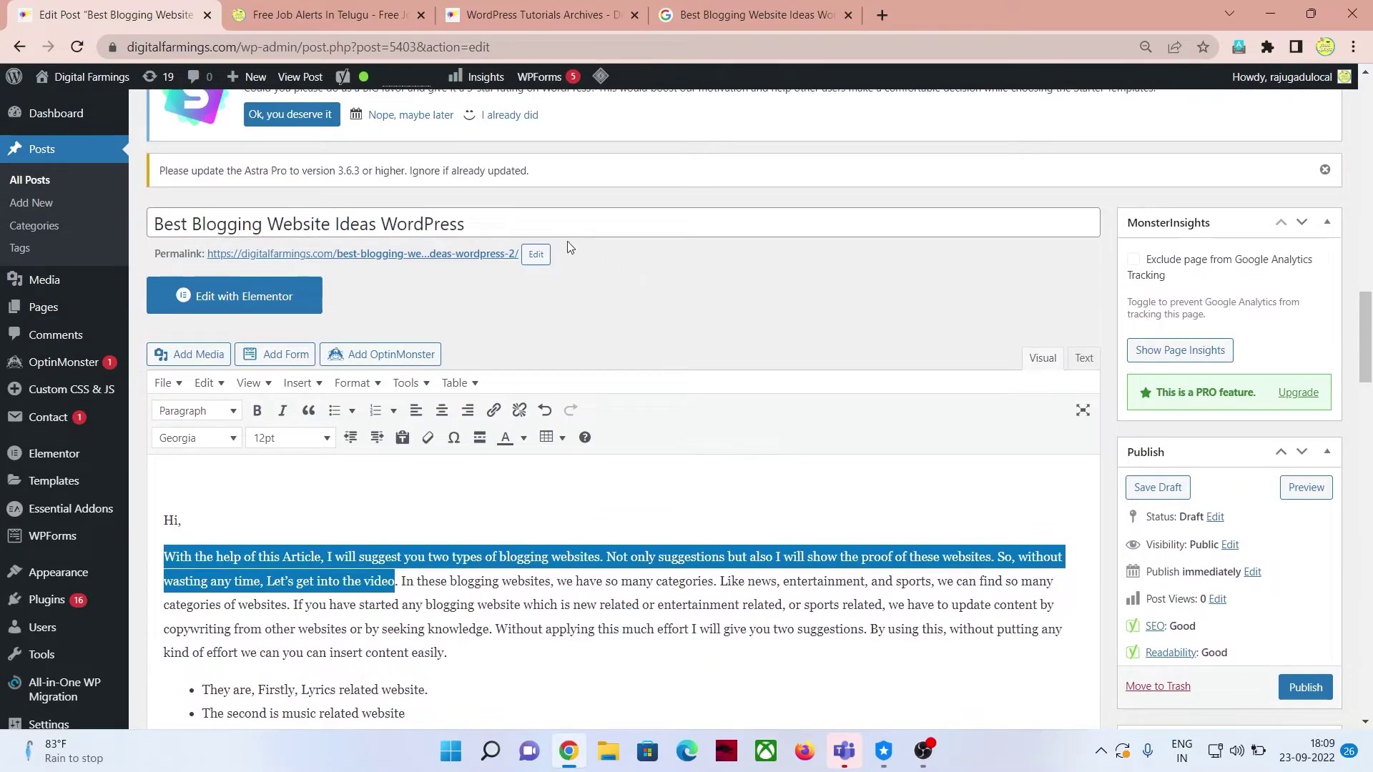
pyautogui.click(528, 220)
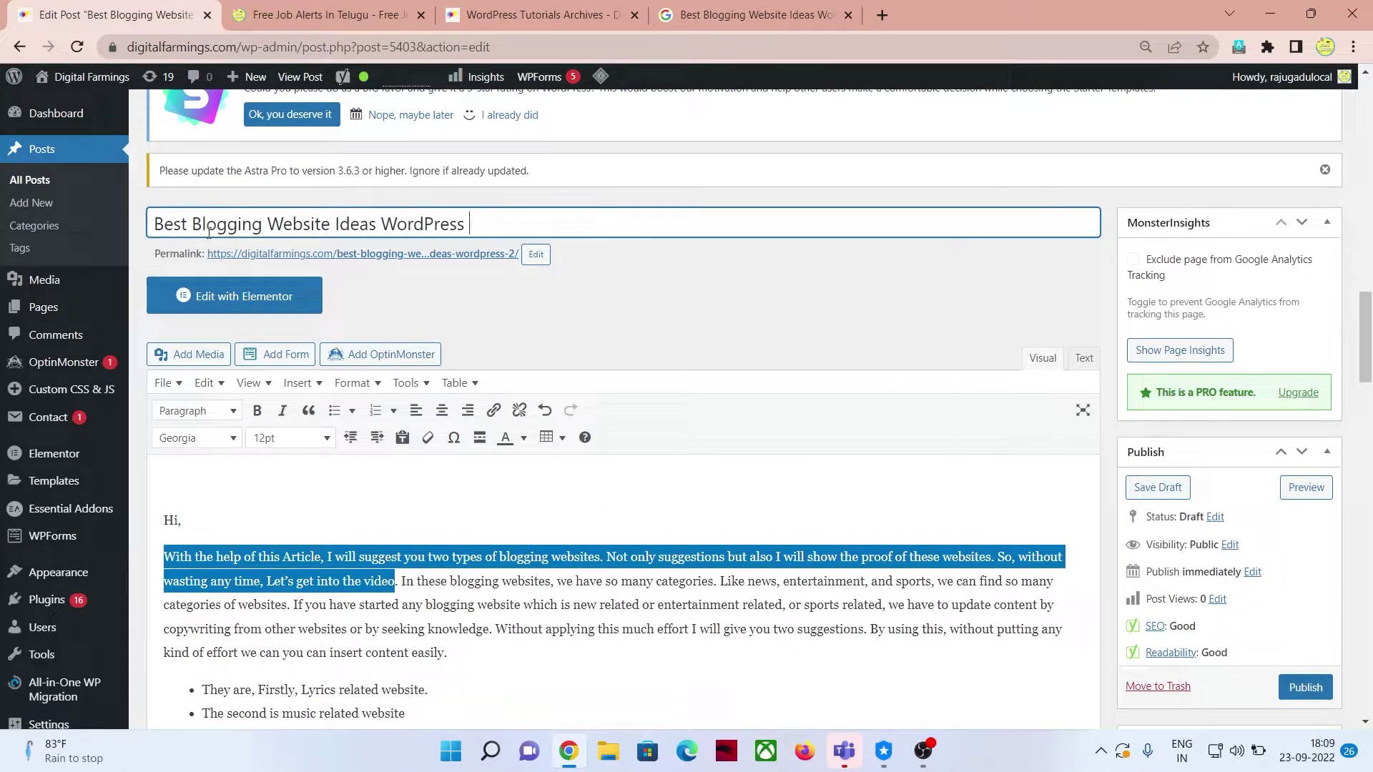
pyautogui.write('telugu 2022')
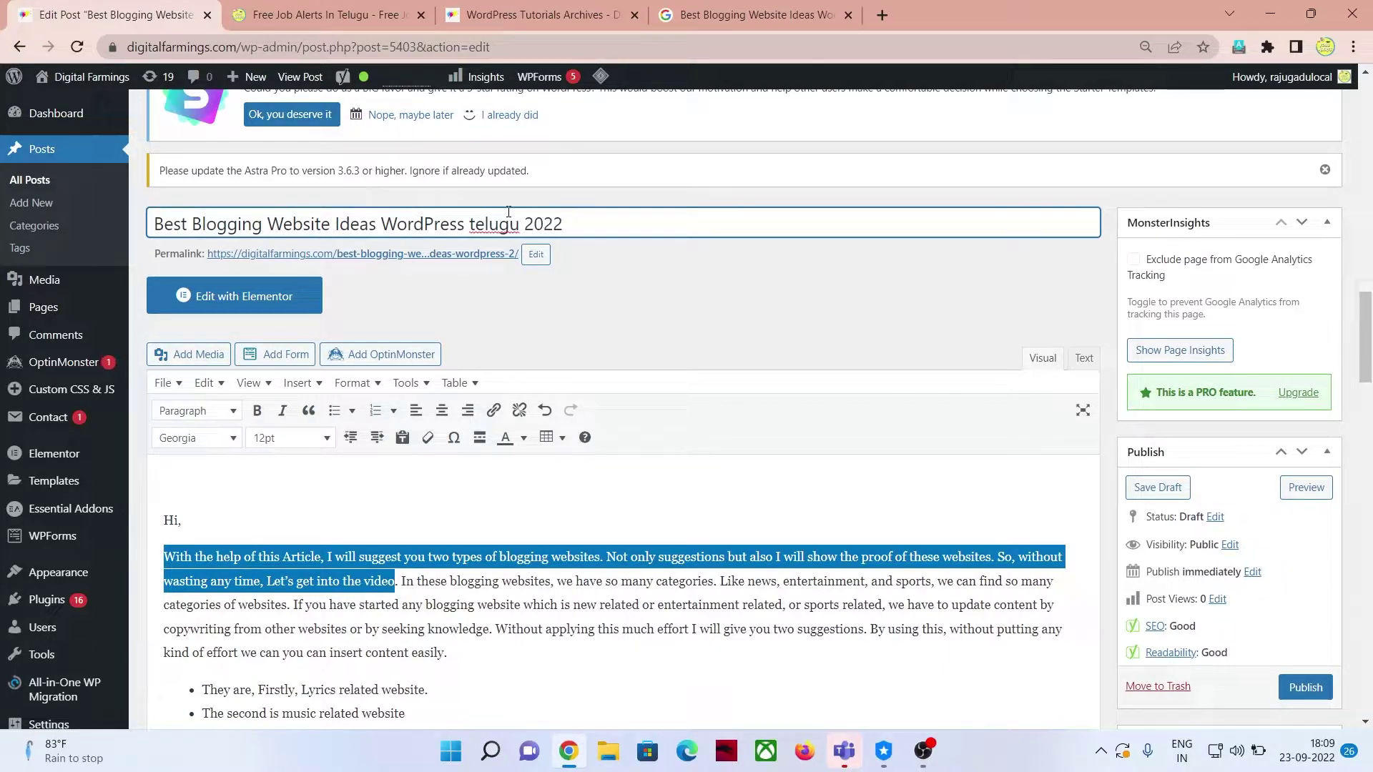
pyautogui.scroll(-13, 545, 290)
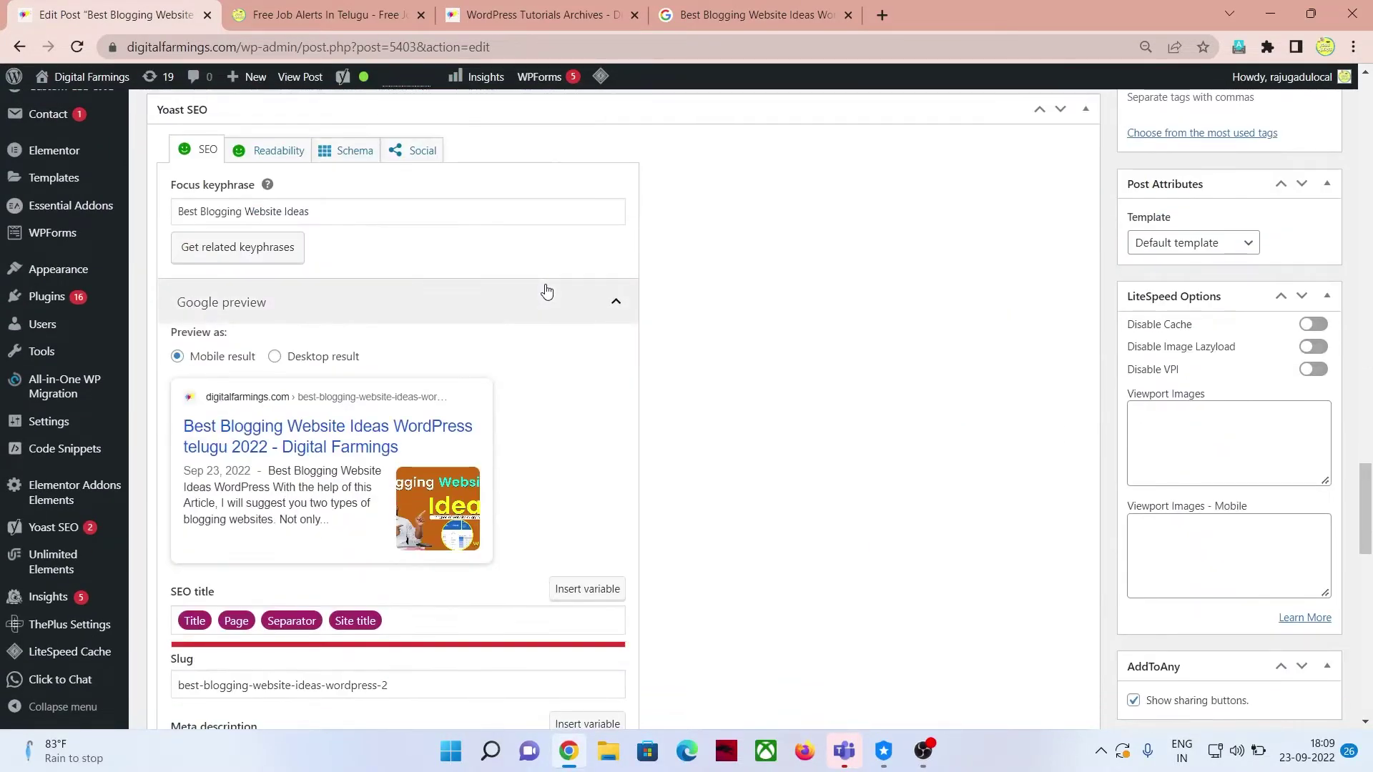
pyautogui.scroll(-3, 357, 465)
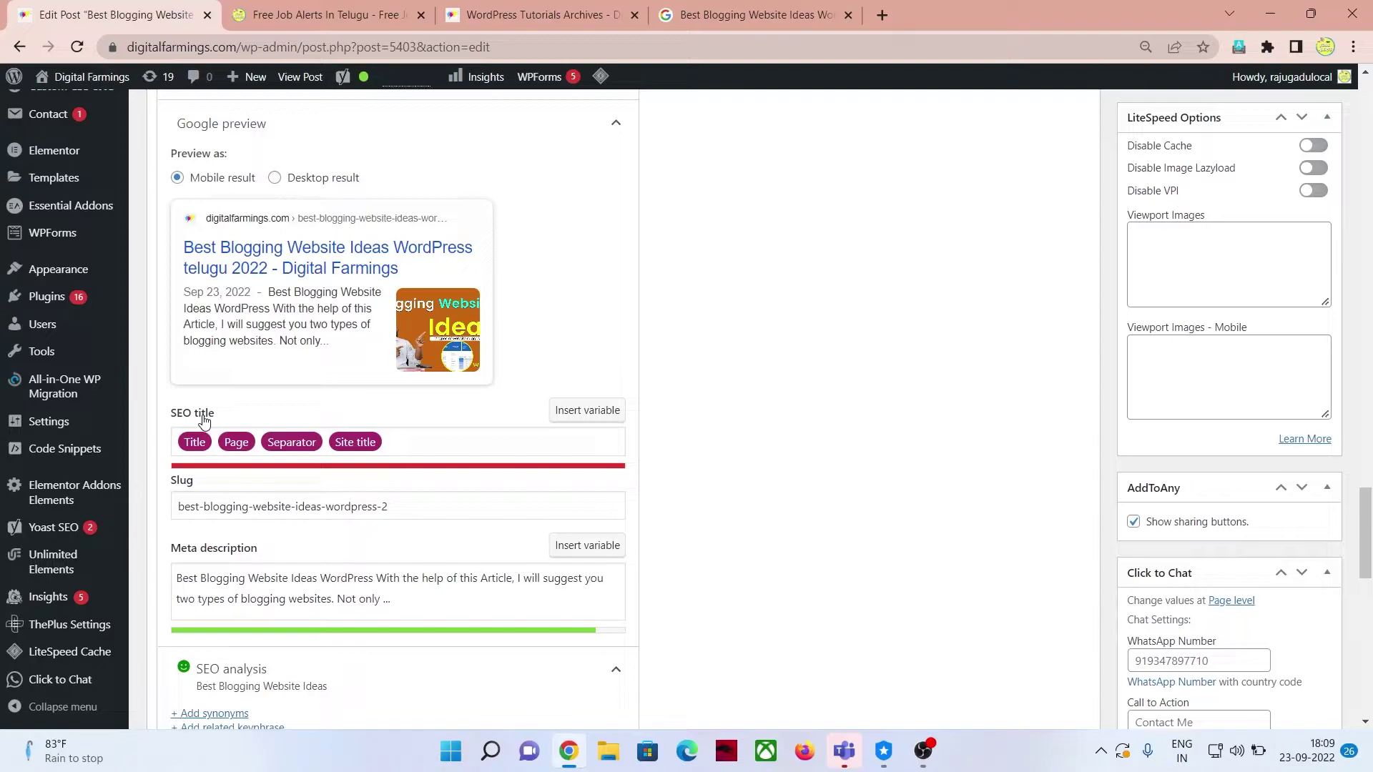
# Step: Try to shorten the post title to "Best Blogging Website Ideas WordPress telugu"
pyautogui.scroll(5, 729, 461)
pyautogui.scroll(4, 729, 461)
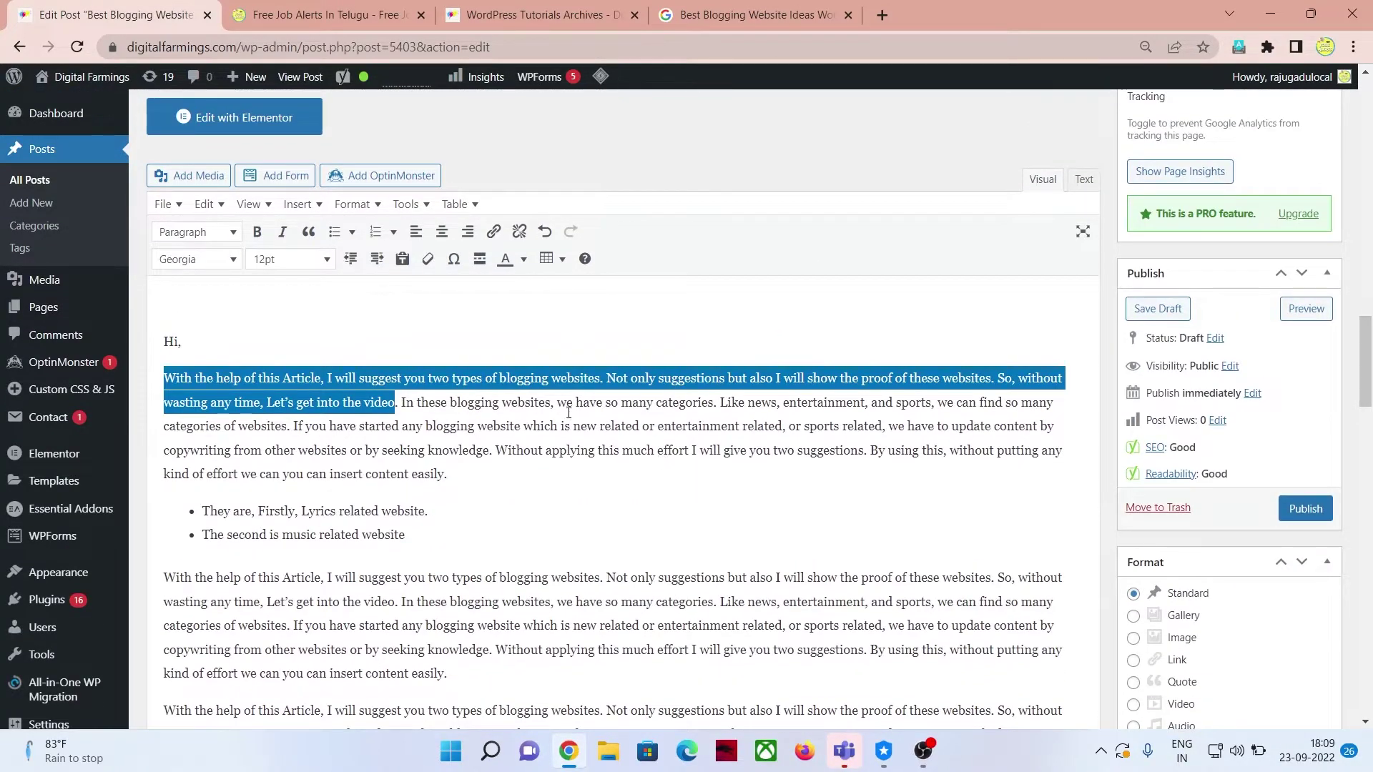
pyautogui.scroll(4, 568, 410)
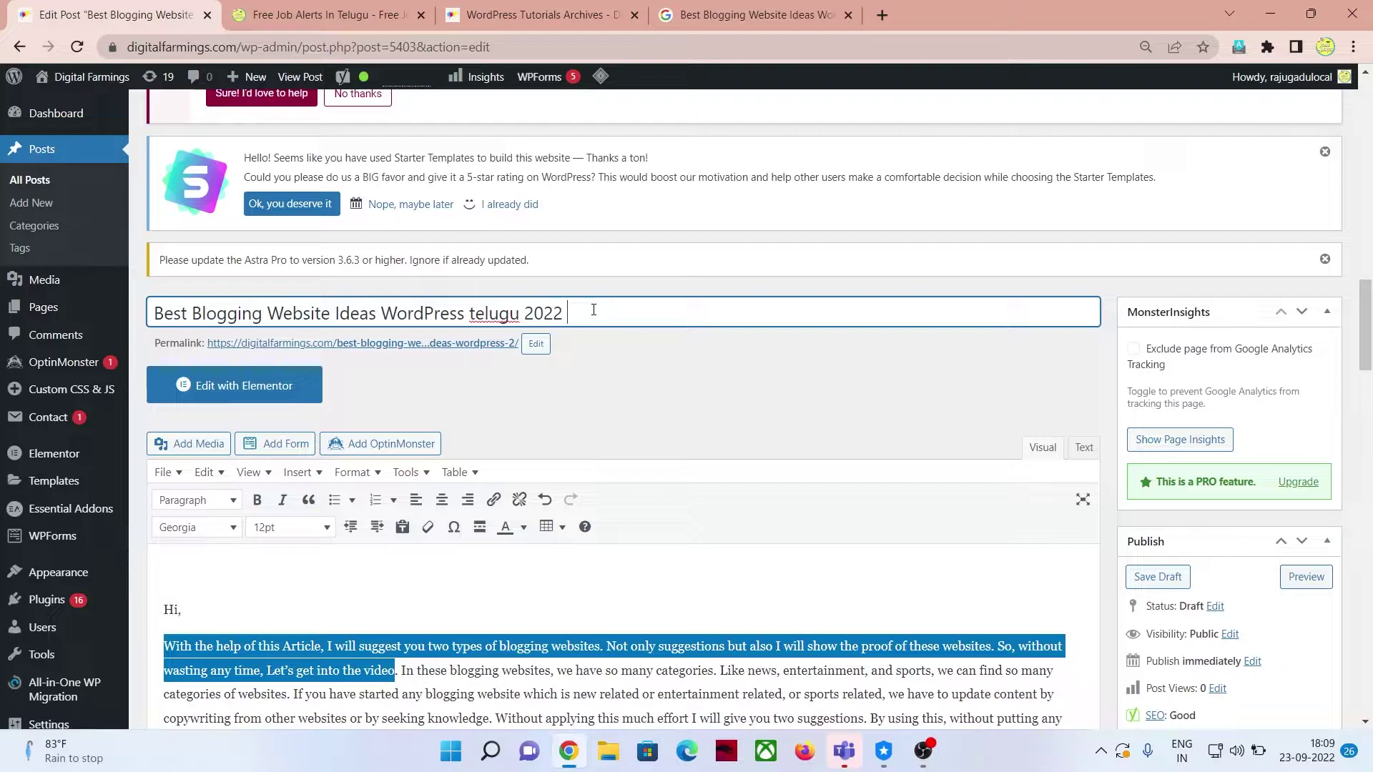
pyautogui.press('BackSpace')
pyautogui.press('BackSpace')
pyautogui.press('BackSpace')
pyautogui.press('BackSpace')
pyautogui.press('BackSpace')
pyautogui.press('BackSpace')
pyautogui.press('BackSpace')
pyautogui.press('BackSpace')
pyautogui.write('gu')
# Step: Replace the Title variable in the Yoast SEO title with the copied post title "Best Blogging Website Ideas WordPress telugu 2022"
pyautogui.tripleClick(509, 315)
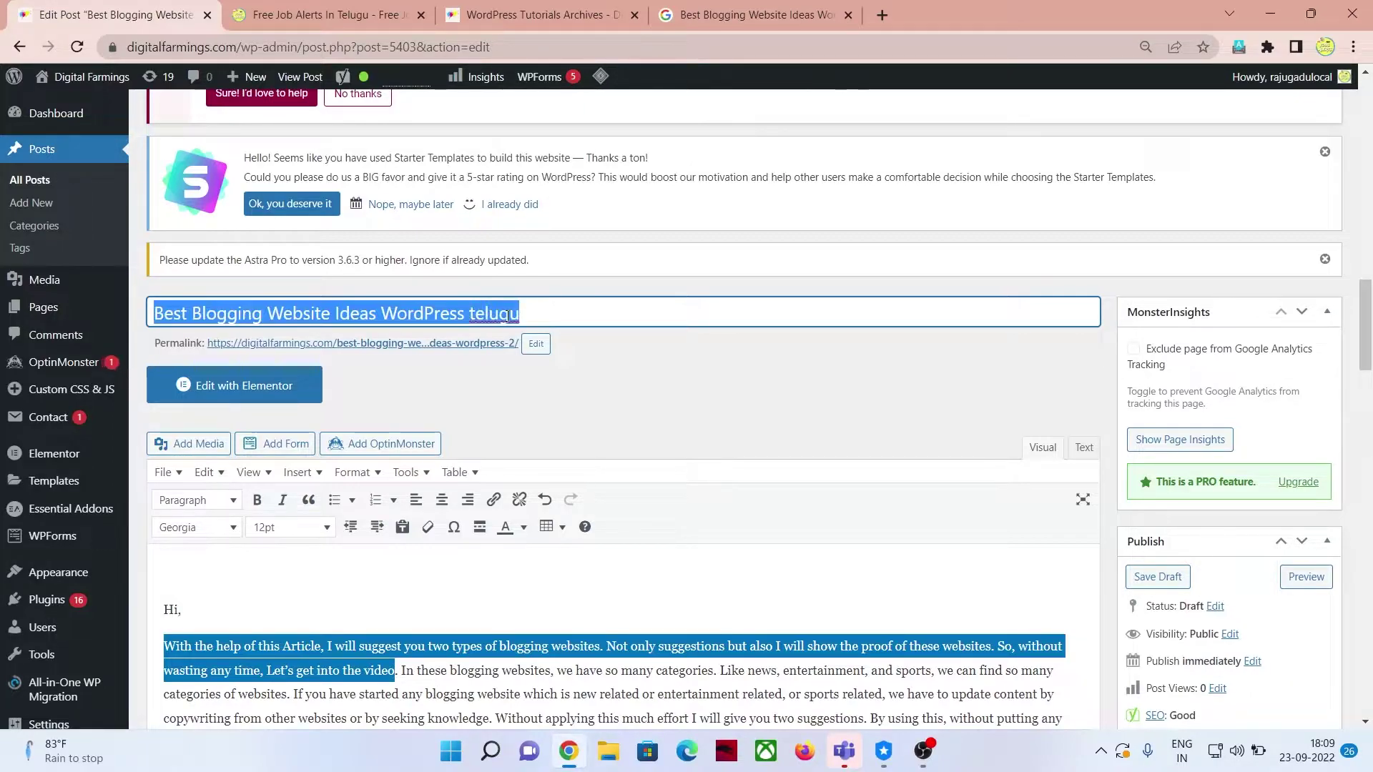
pyautogui.rightClick(508, 318)
pyautogui.click(557, 386)
pyautogui.scroll(-20, 610, 220)
pyautogui.scroll(3, 253, 256)
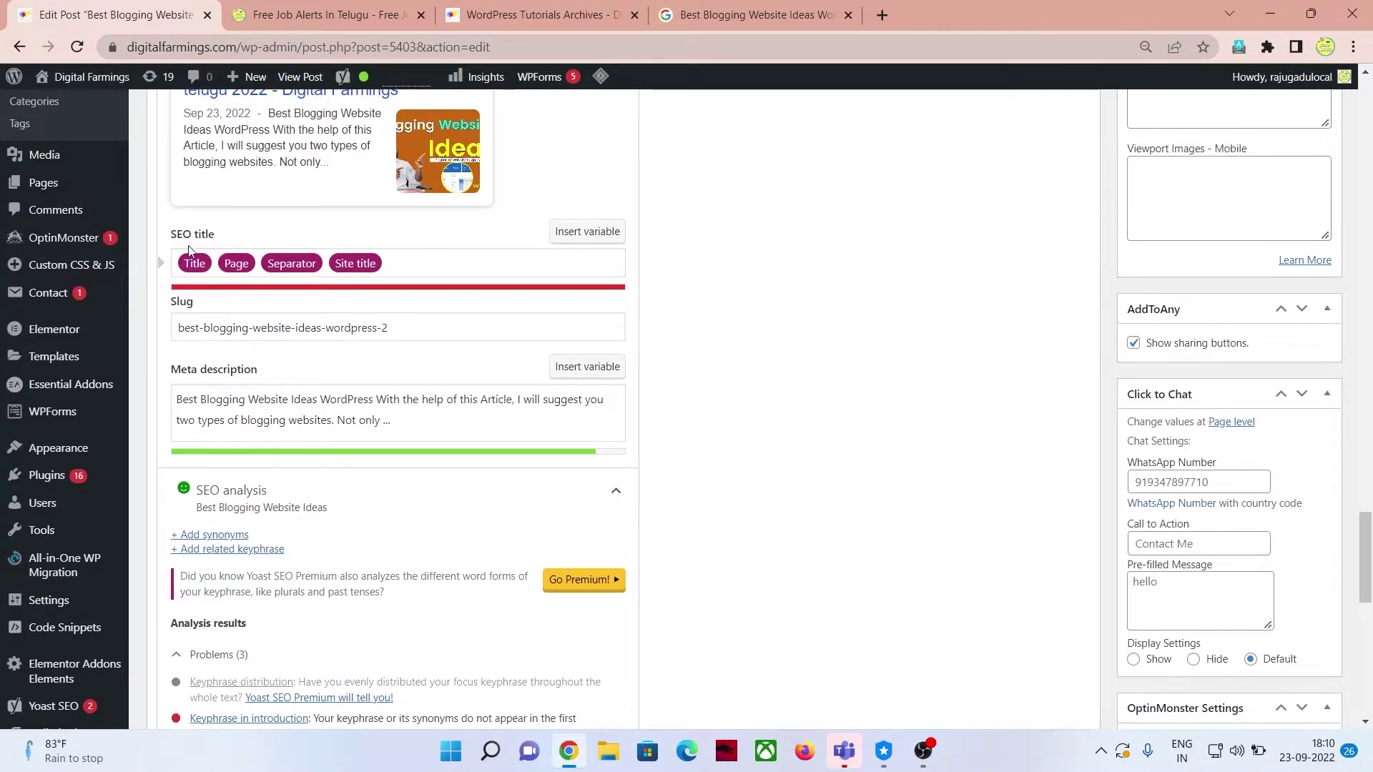
pyautogui.doubleClick(209, 267)
pyautogui.click(212, 268)
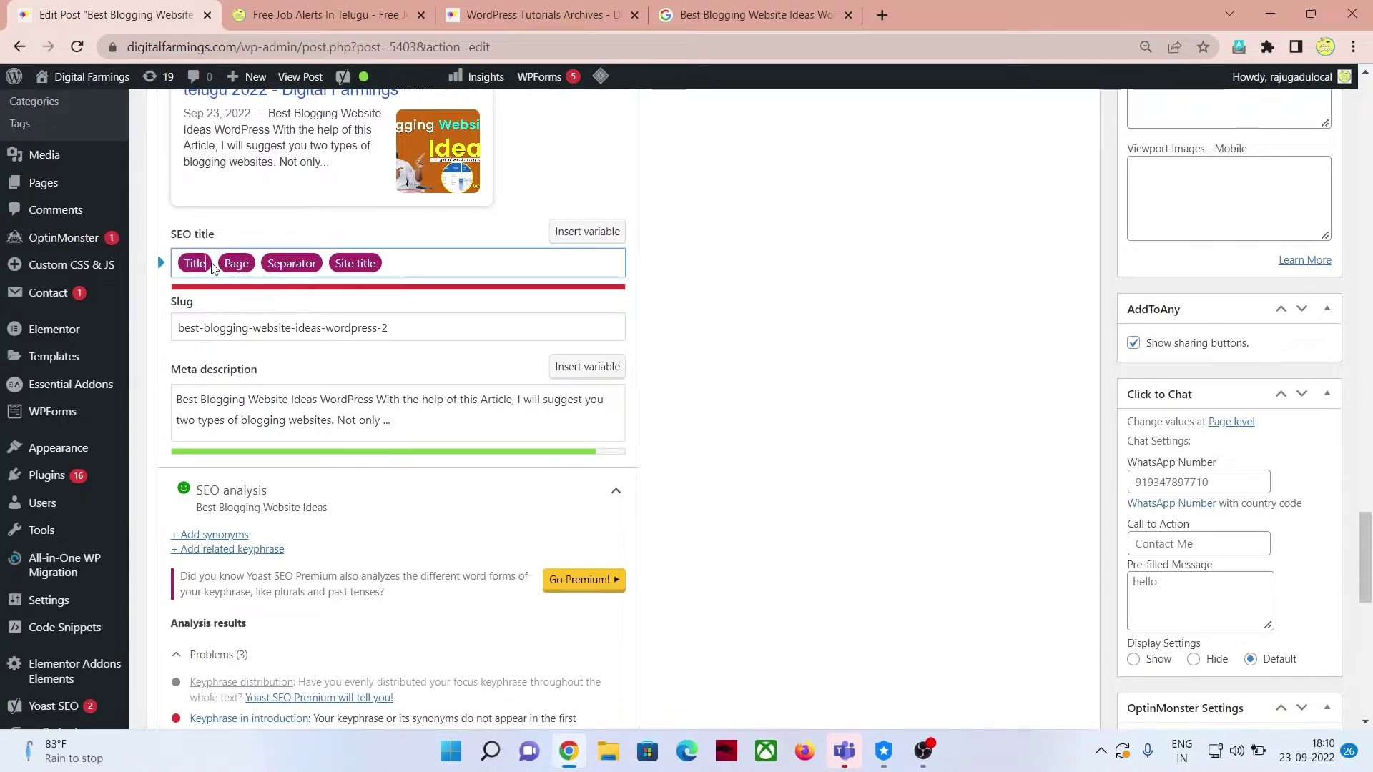
pyautogui.press('BackSpace')
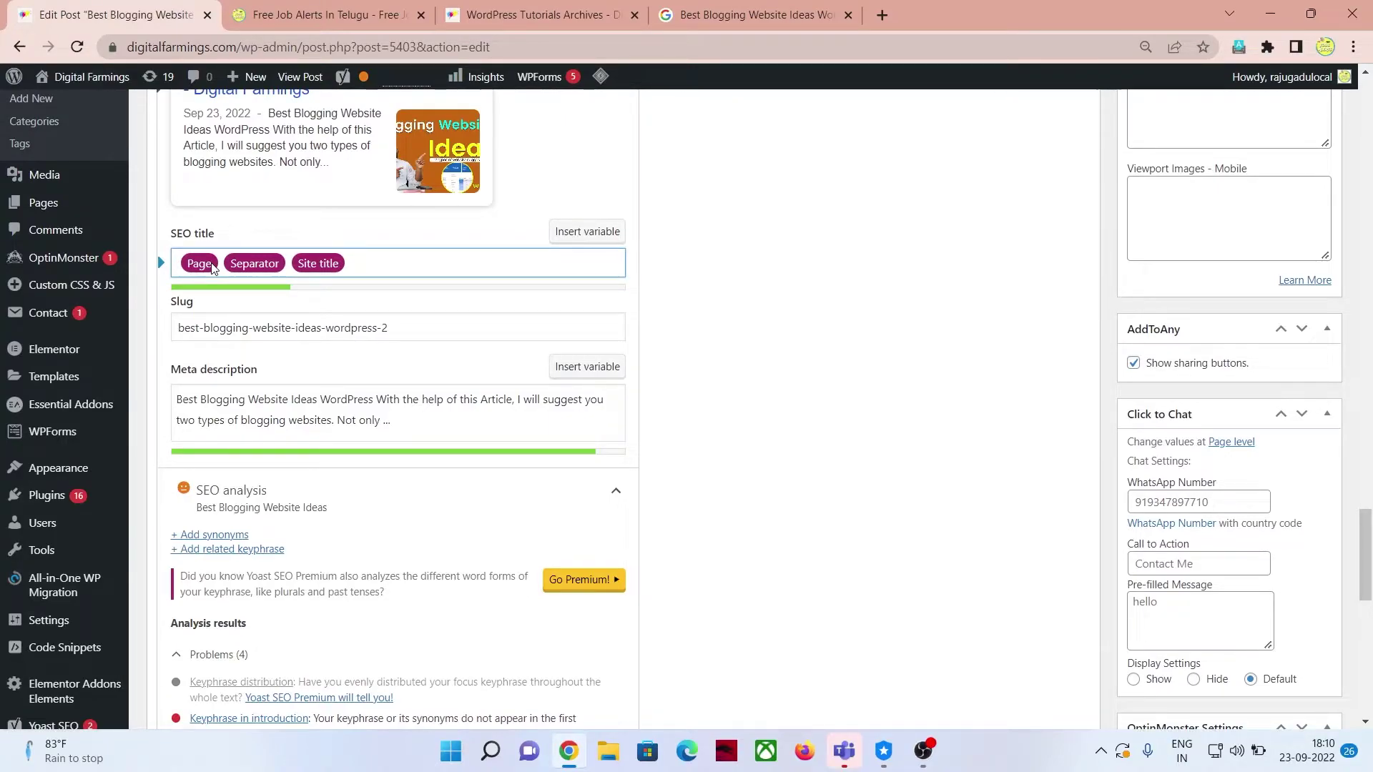
pyautogui.hotkey('ctrl', 'v')
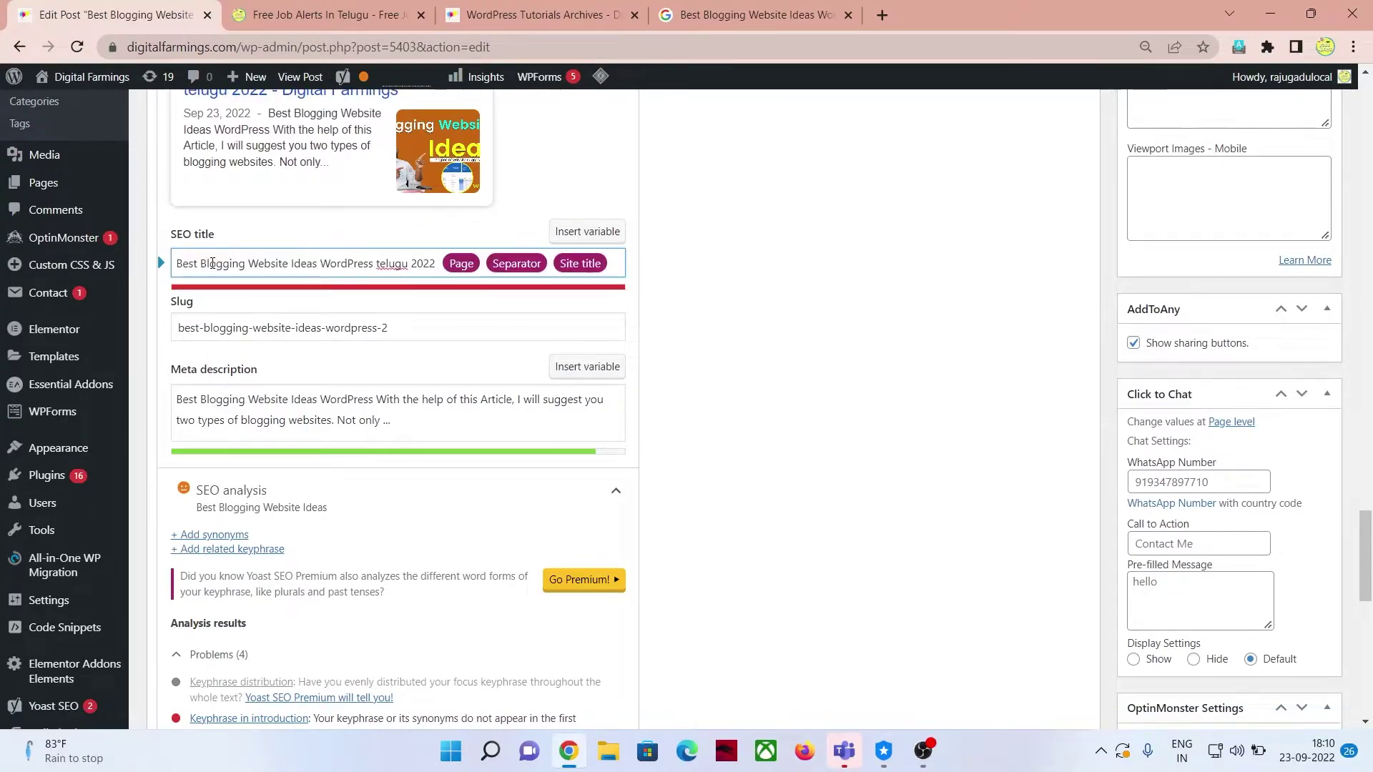
# Step: Shorten the SEO title text to "Best Blogging Website Ideas WordPress", keeping the Page, Separator and Site title variables after it
pyautogui.press('BackSpace')
pyautogui.press('BackSpace')
pyautogui.press('BackSpace')
pyautogui.press('BackSpace')
pyautogui.press('BackSpace')
pyautogui.press('BackSpace')
pyautogui.press('BackSpace')
pyautogui.press('BackSpace')
pyautogui.press('BackSpace')
pyautogui.press('BackSpace')
pyautogui.press('BackSpace')
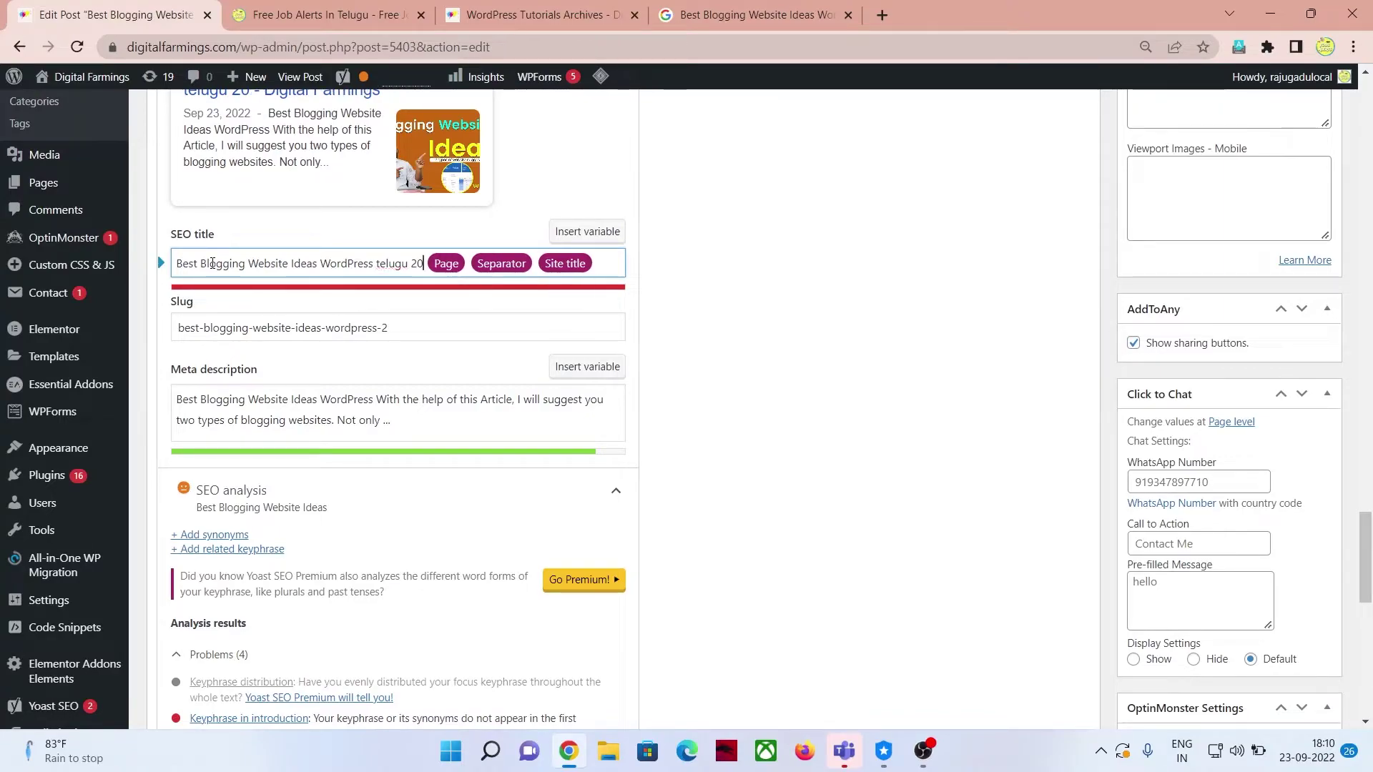
pyautogui.press('BackSpace')
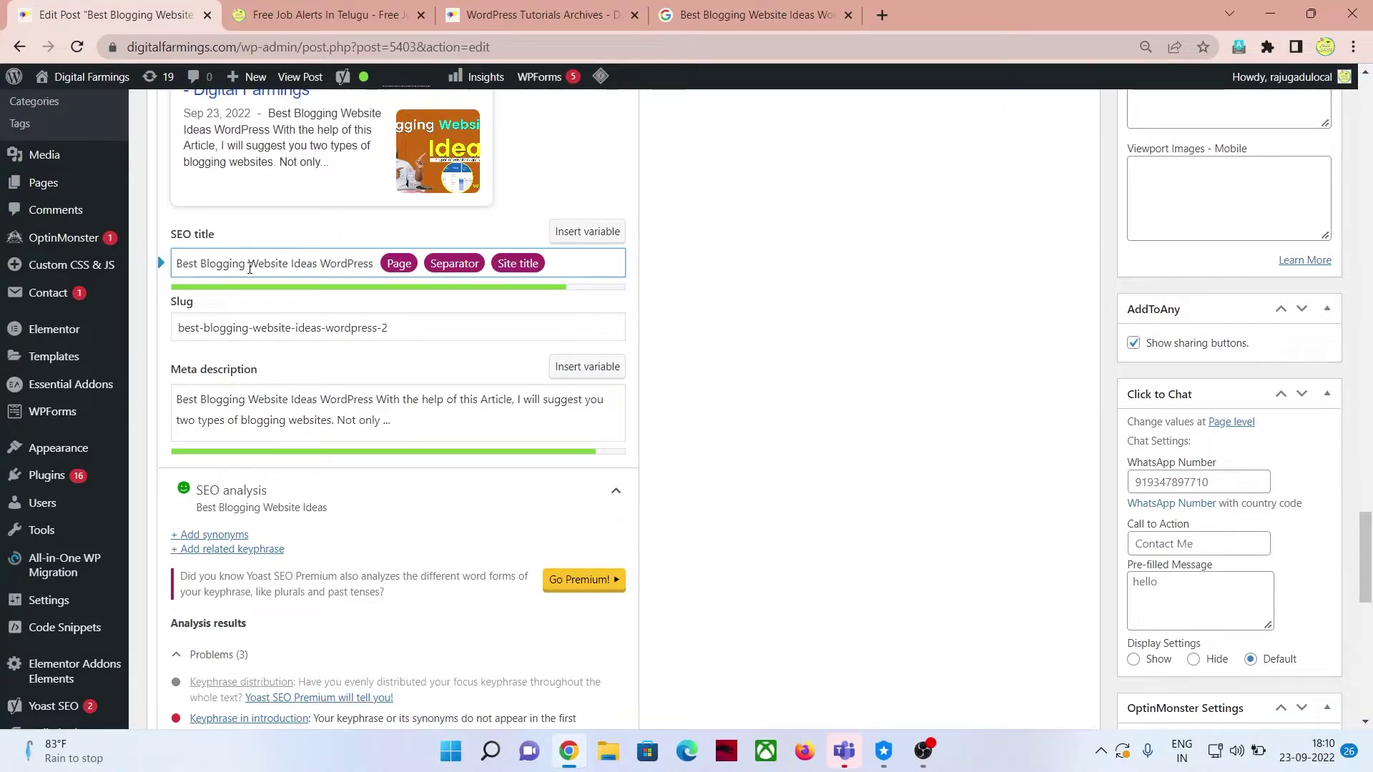
# Step: Review the slug, Google preview and Yoast SEO analysis, and compare them with the post's SEO and readability ratings
pyautogui.scroll(-1, 250, 269)
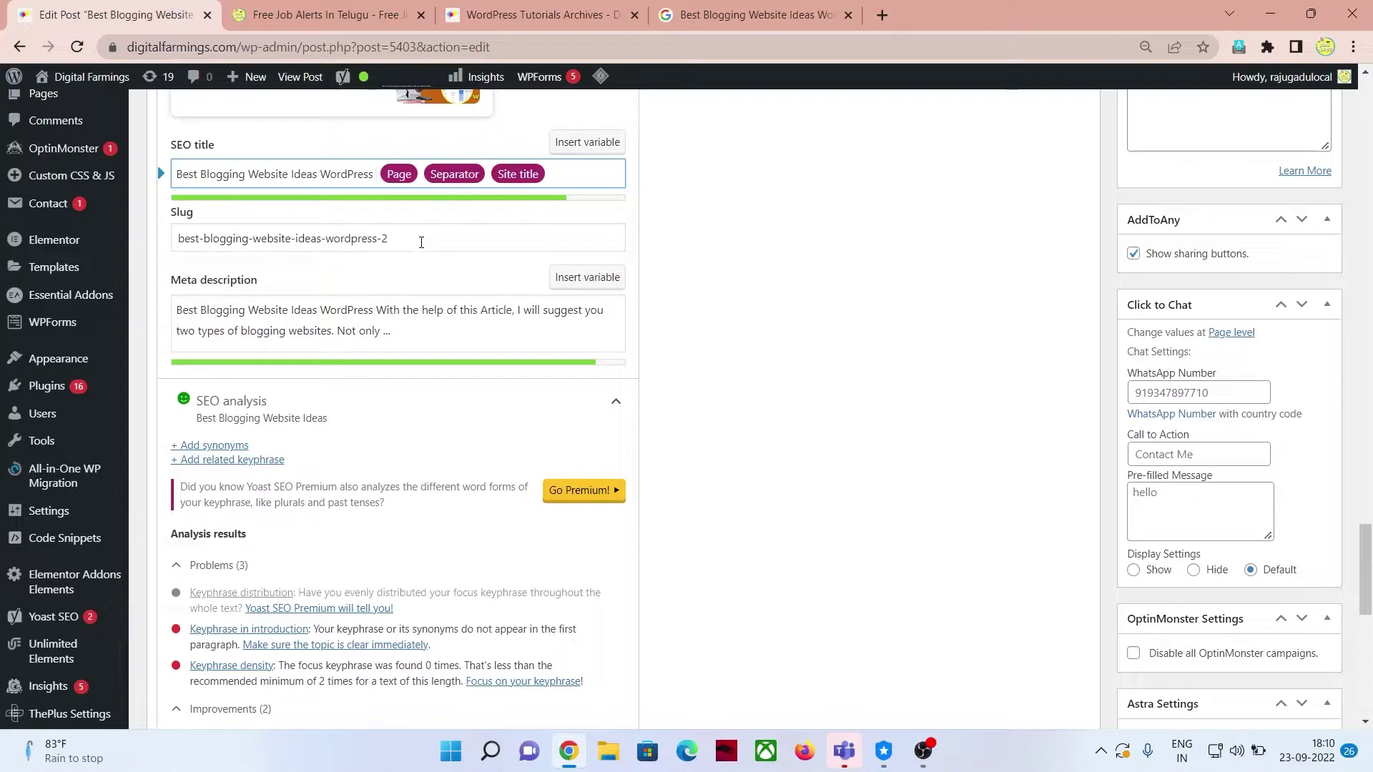
pyautogui.scroll(5, 421, 242)
pyautogui.click(472, 593)
pyautogui.scroll(10, 838, 520)
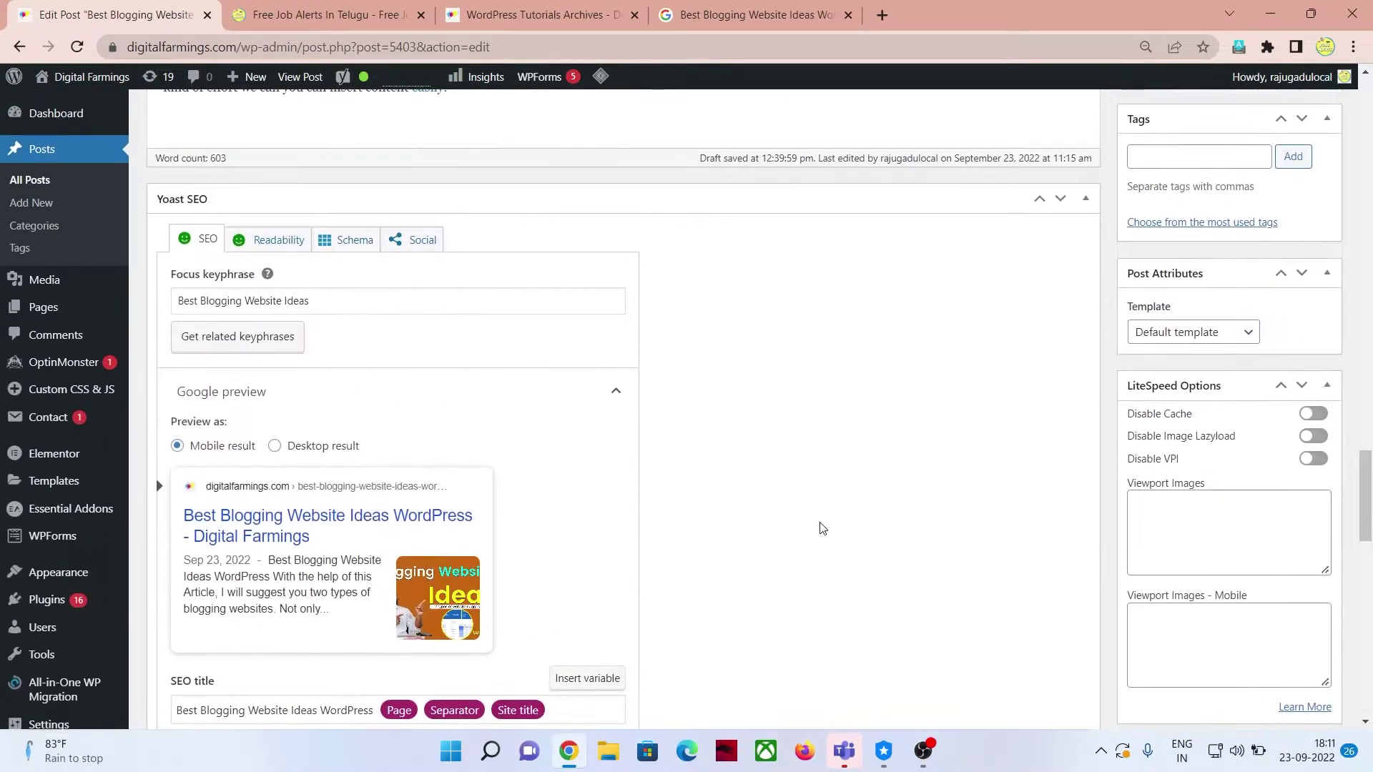
pyautogui.scroll(8, 800, 495)
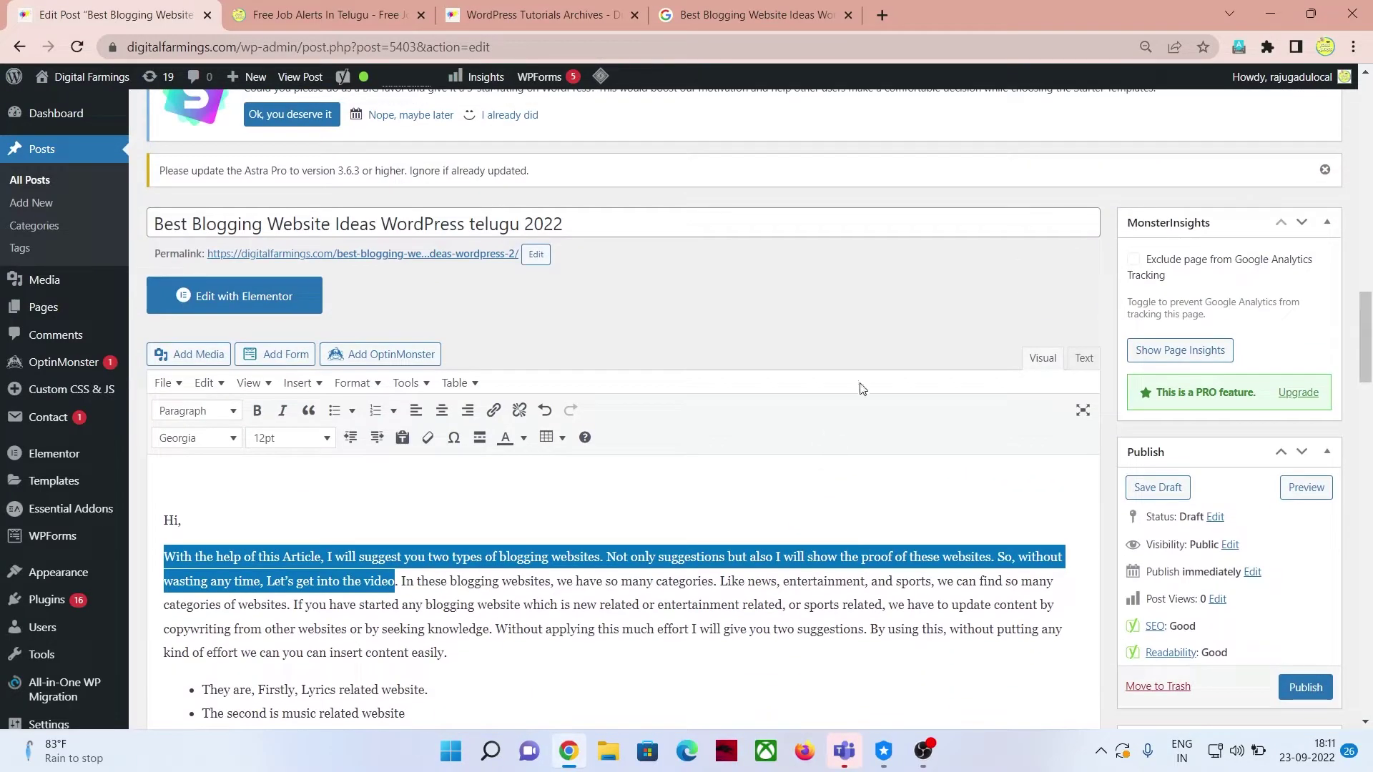
pyautogui.scroll(-3, 1124, 277)
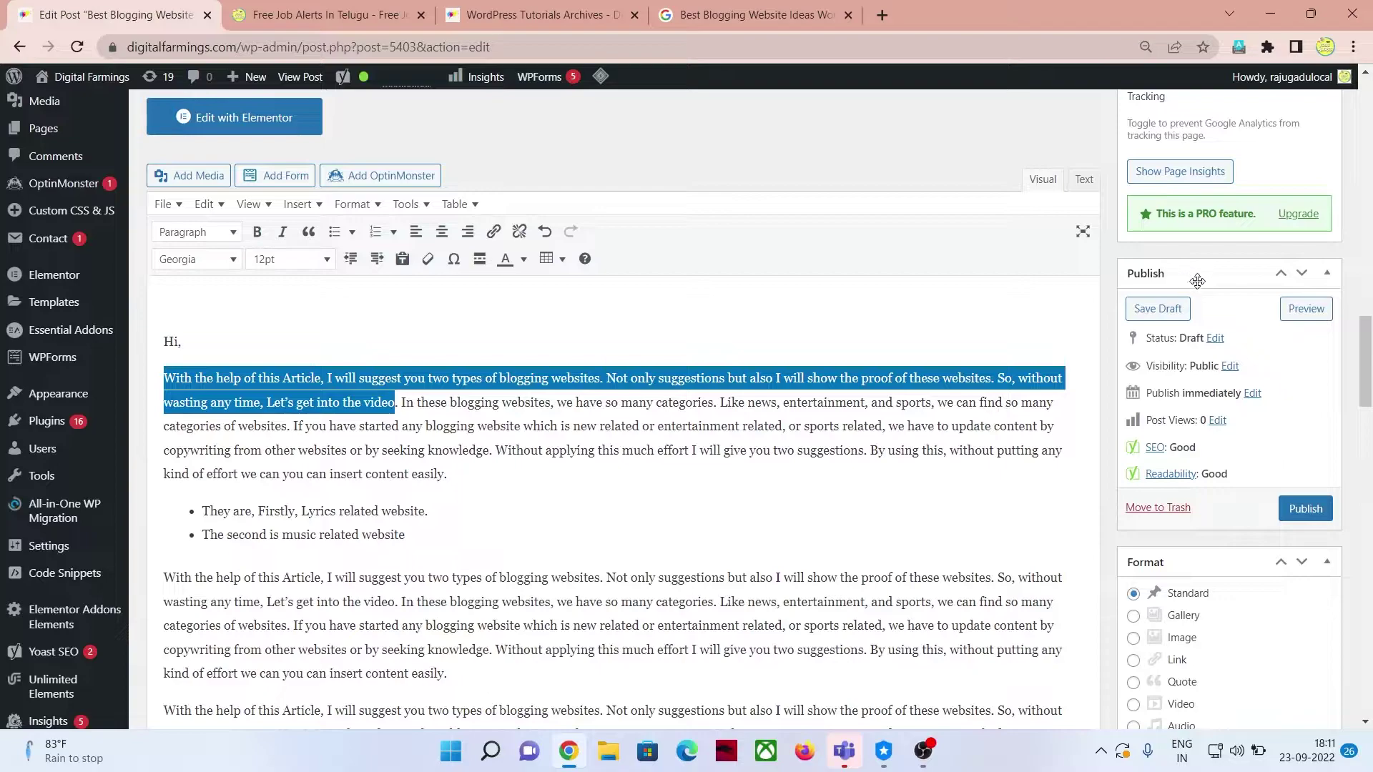
pyautogui.scroll(-1, 1197, 281)
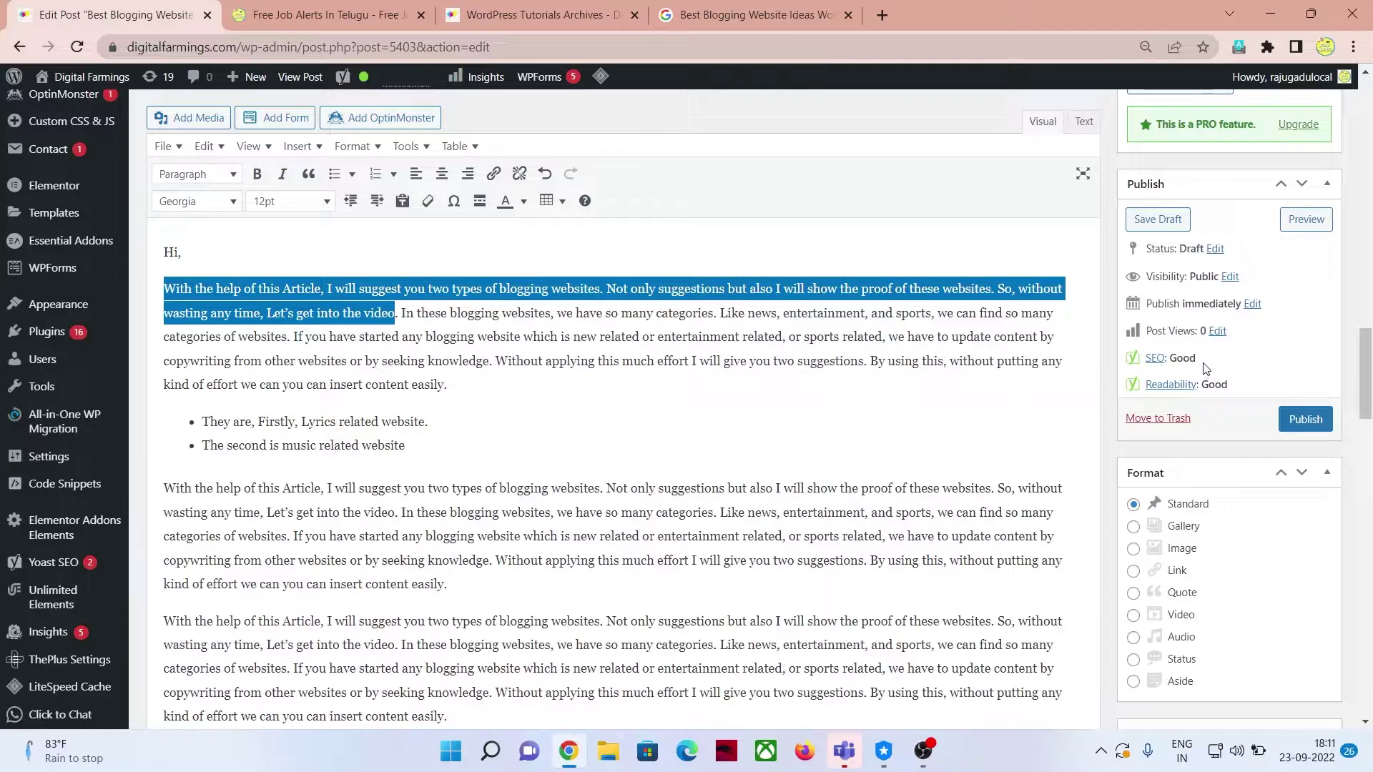
pyautogui.scroll(-5, 464, 480)
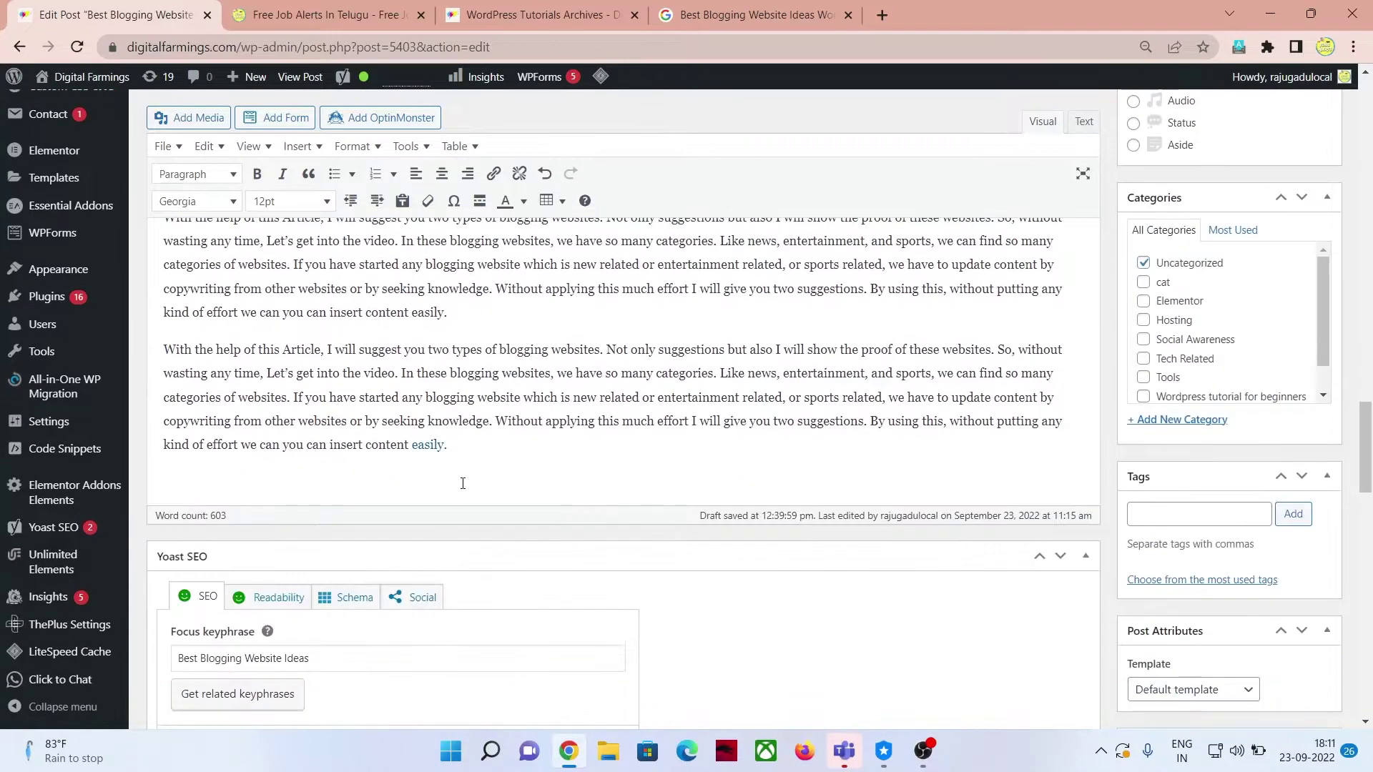
pyautogui.scroll(-14, 464, 481)
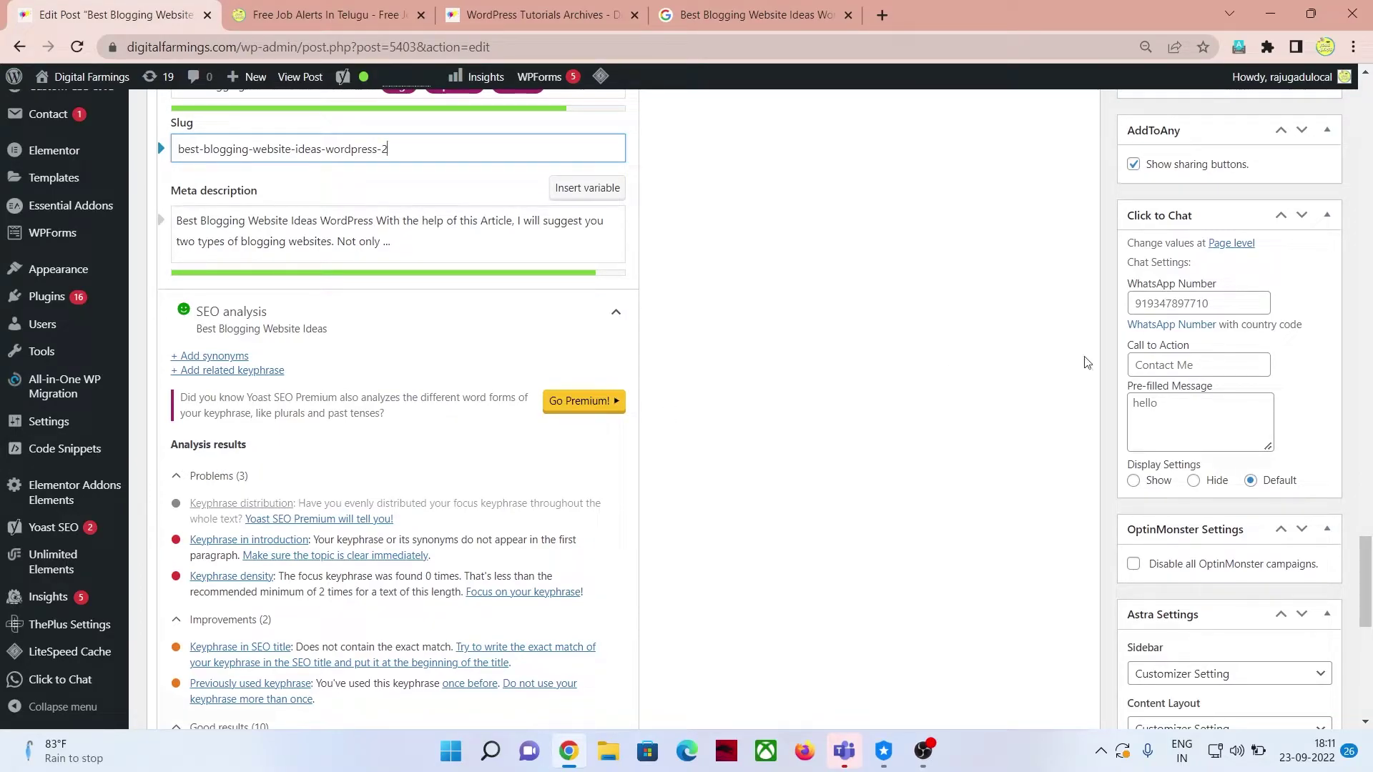
pyautogui.scroll(18, 1085, 363)
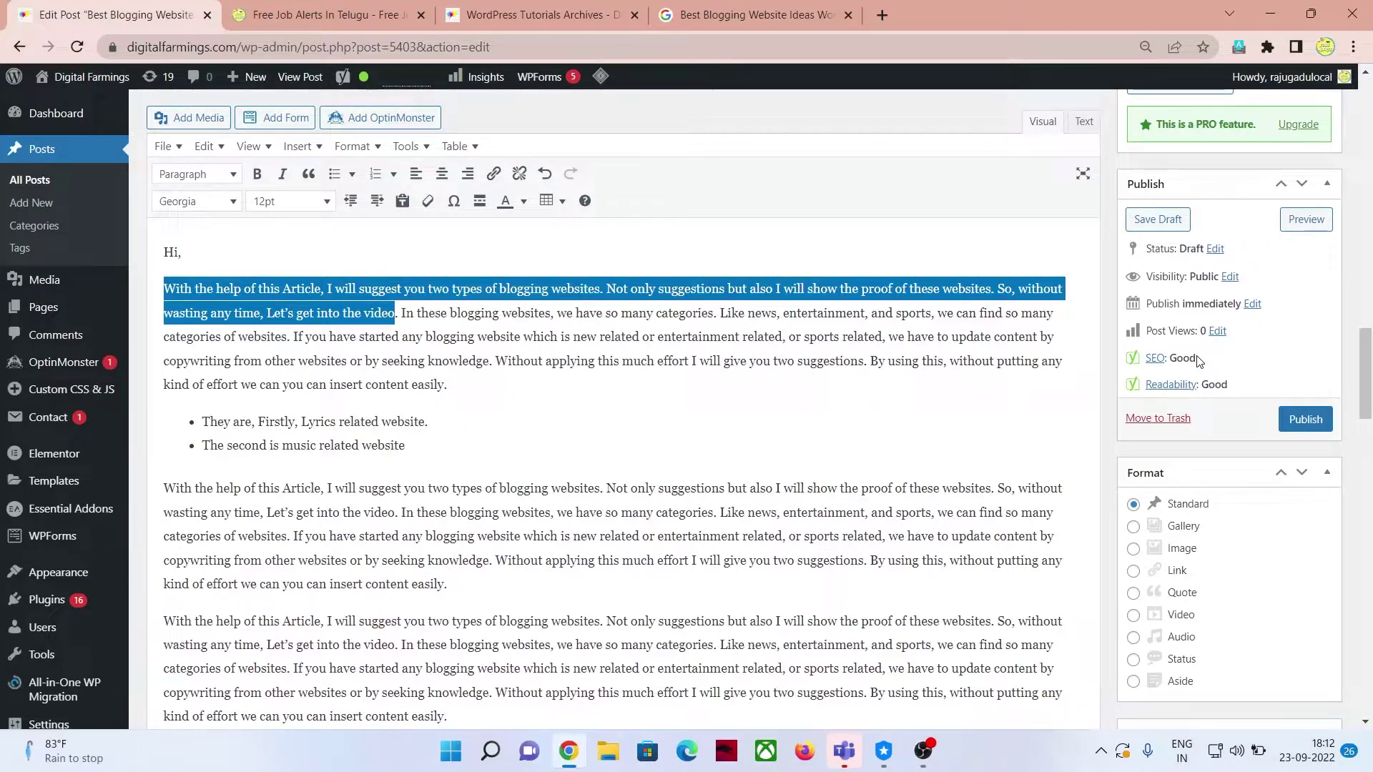
# Step: Look over the post's paragraphs and category list, and open the form for adding a new category
pyautogui.click(243, 421)
pyautogui.scroll(2, 243, 421)
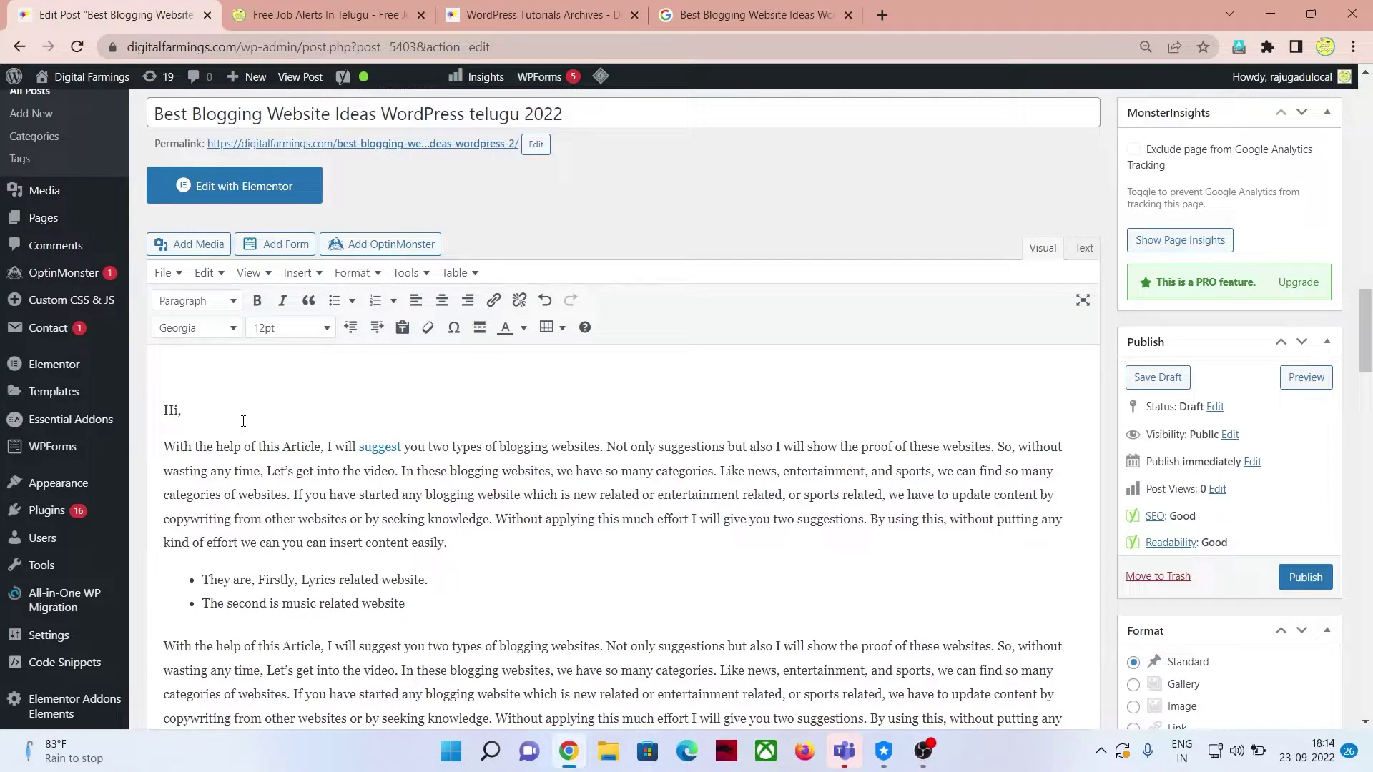
pyautogui.scroll(-2, 787, 468)
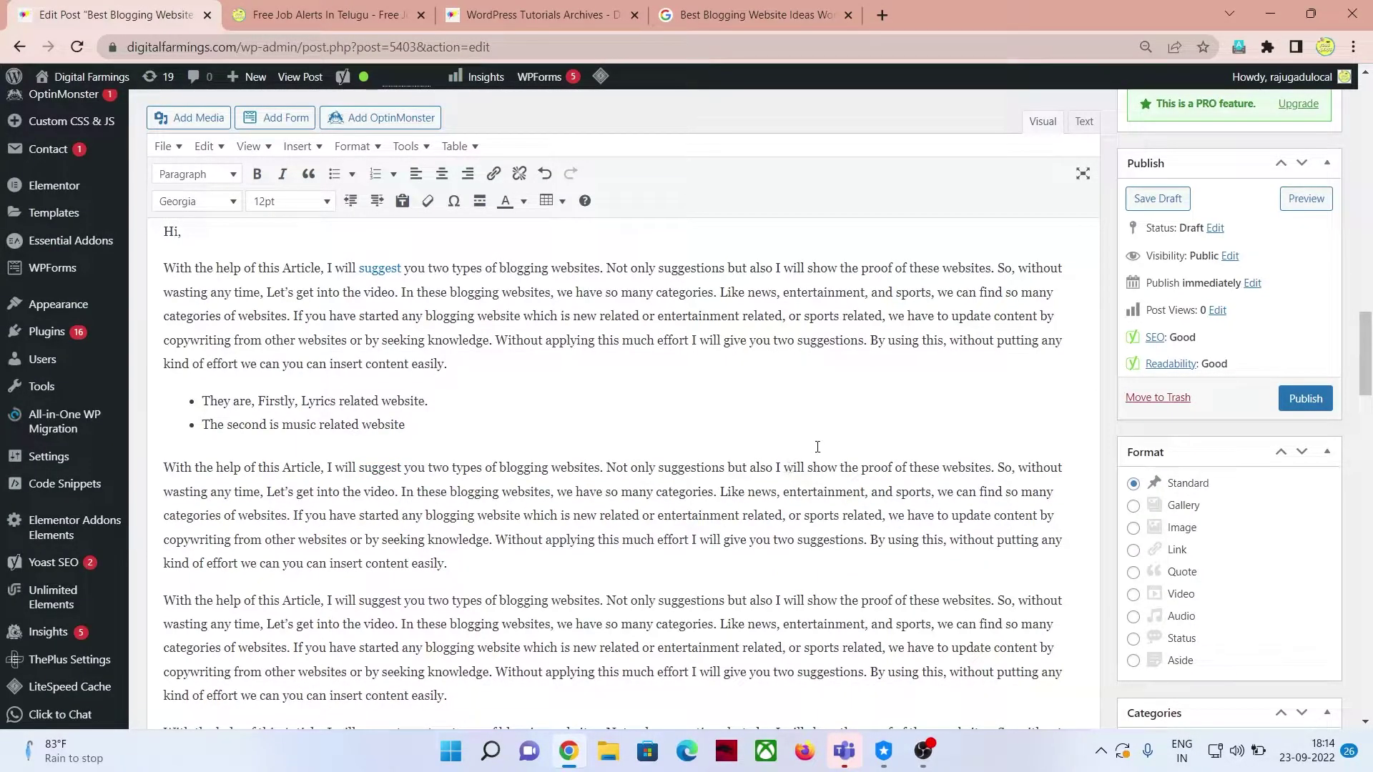
pyautogui.scroll(-5, 912, 444)
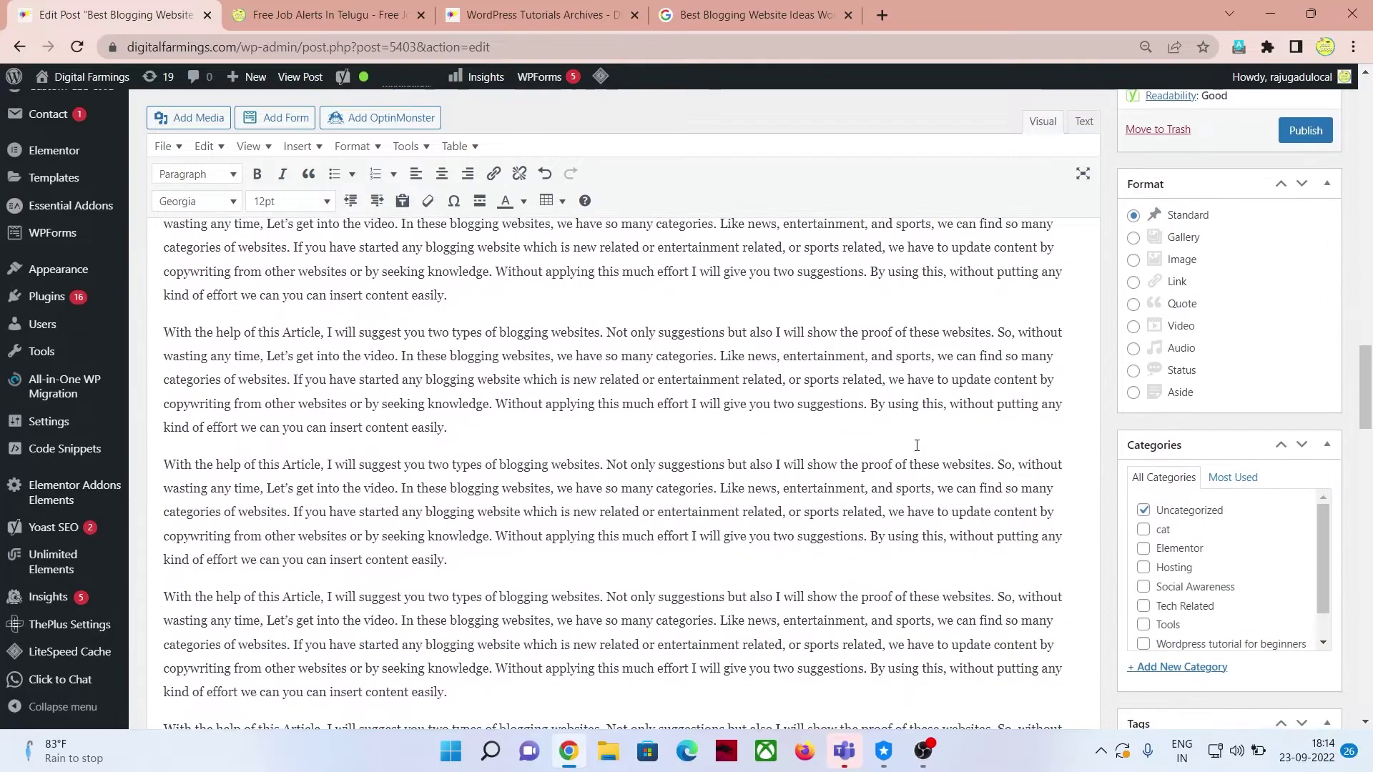
pyautogui.scroll(-1, 915, 427)
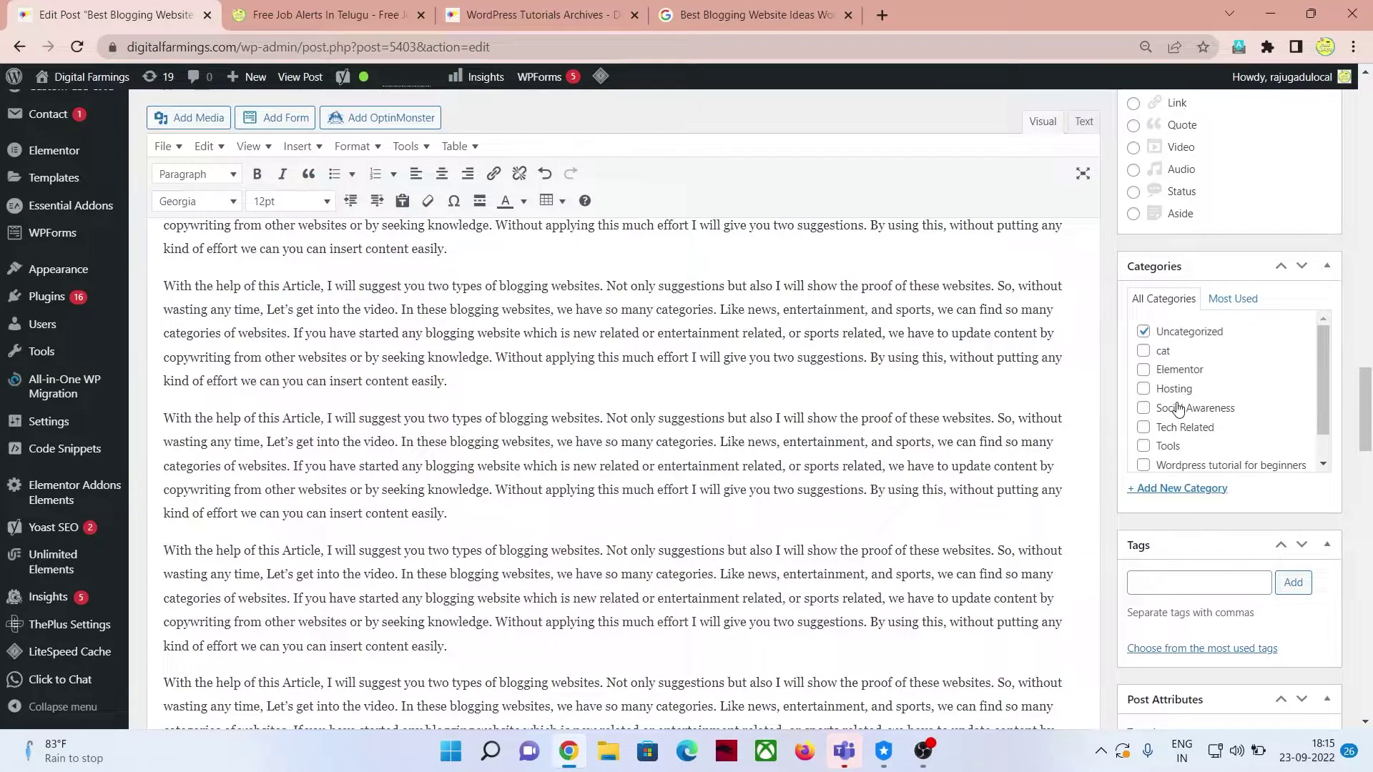
pyautogui.click(1167, 491)
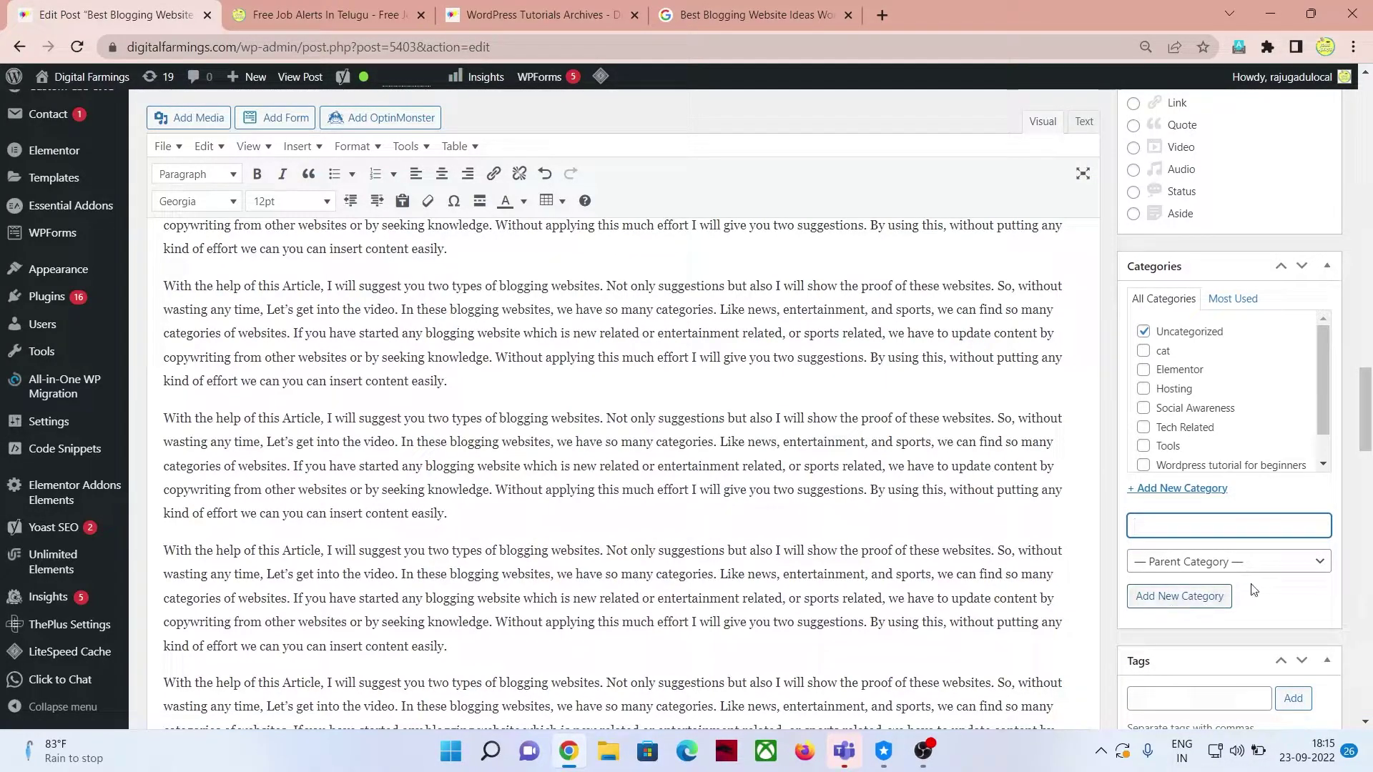
# Step: Examine the post's tag options and its body text down to the word count
pyautogui.scroll(-1, 1251, 583)
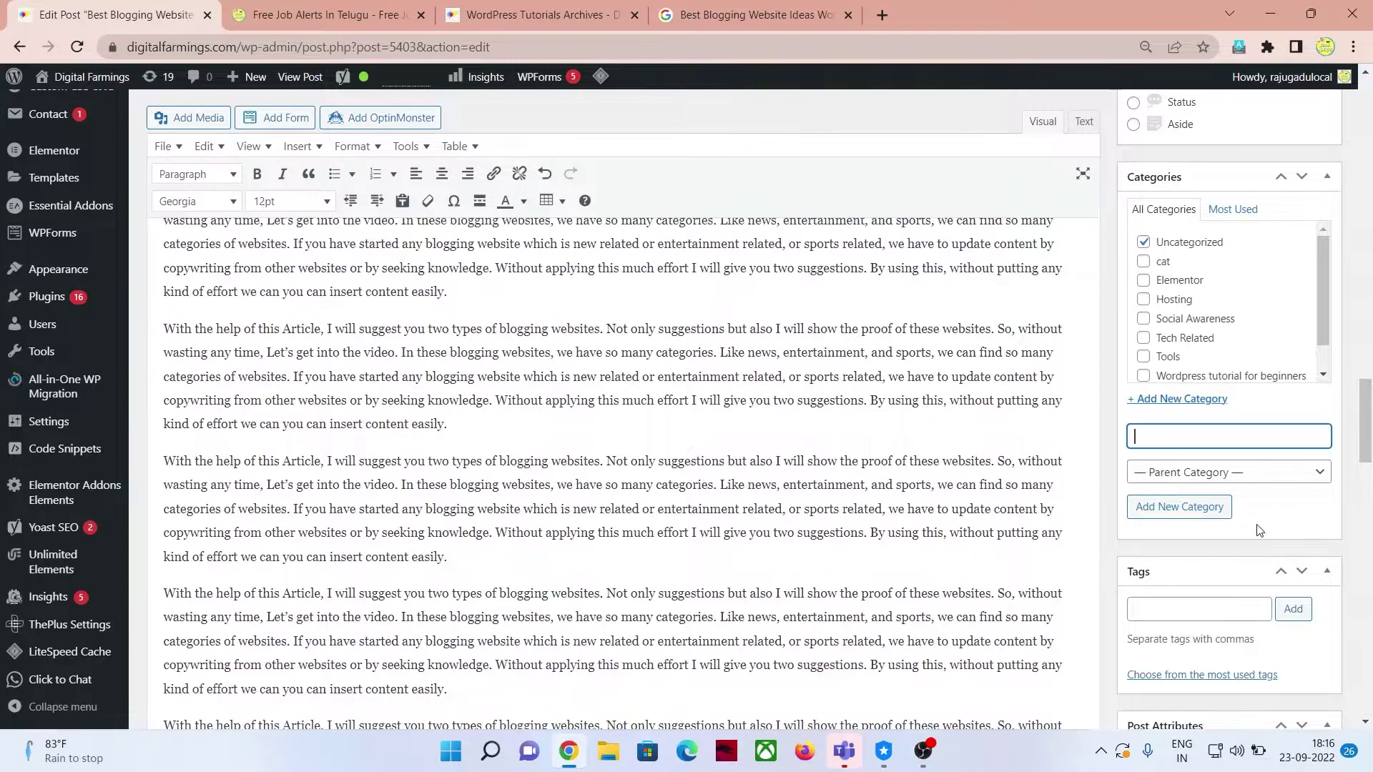
pyautogui.scroll(-1, 1215, 522)
pyautogui.scroll(-2, 1159, 493)
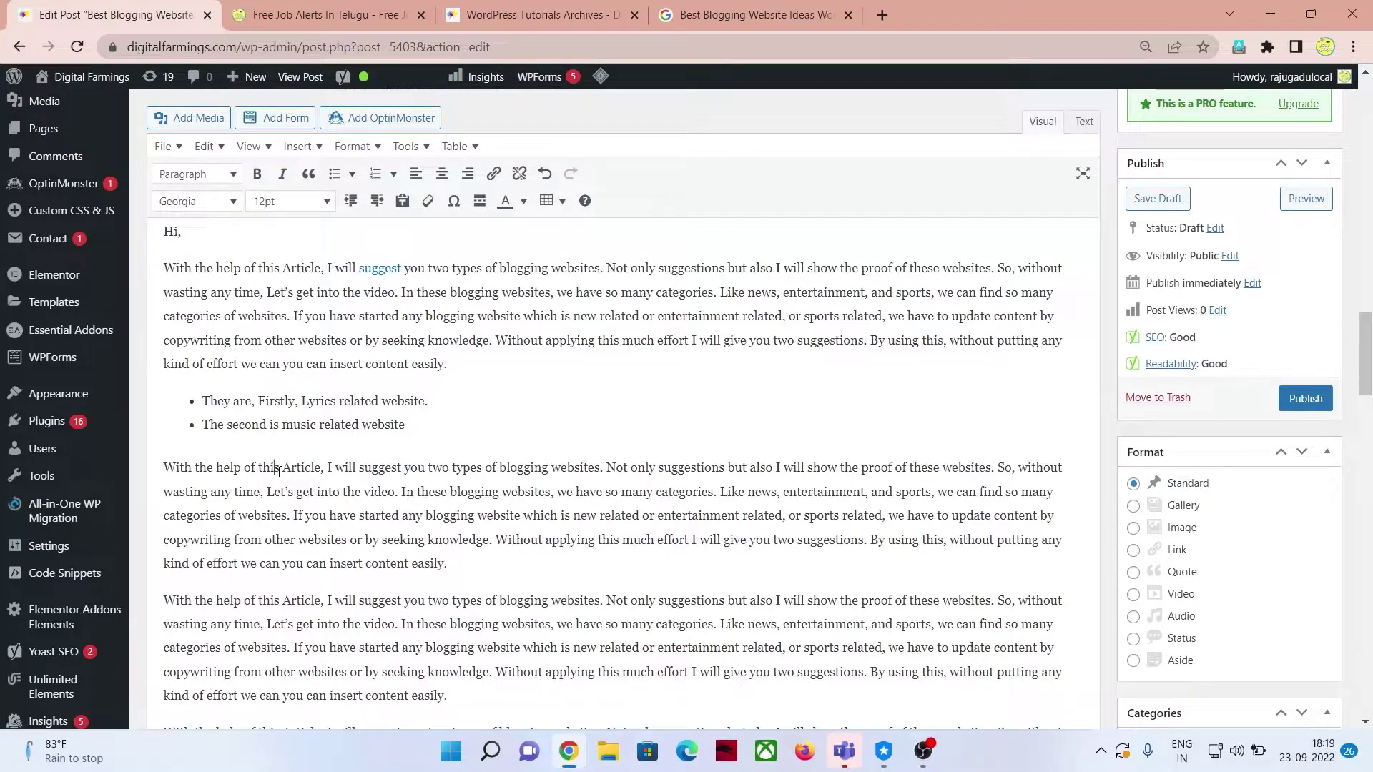
pyautogui.scroll(-3, 161, 468)
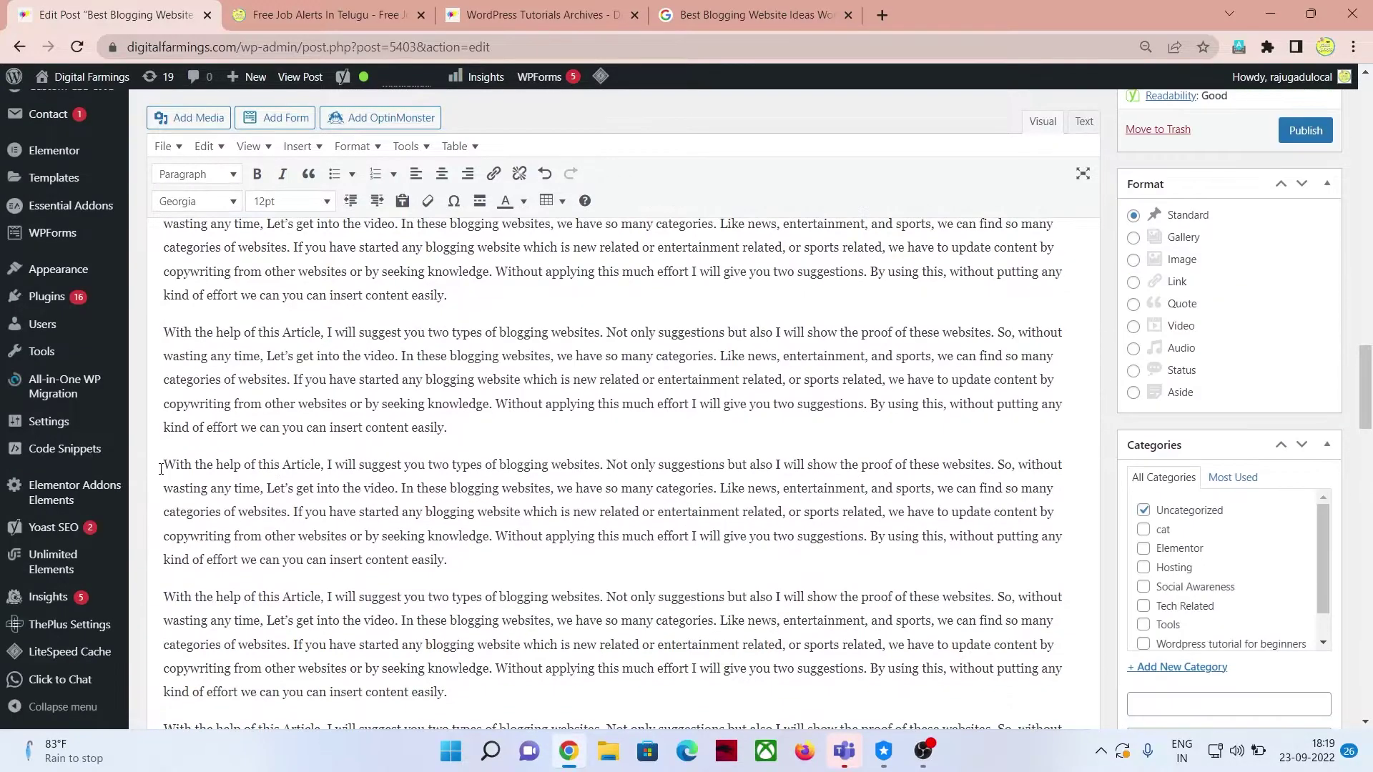
pyautogui.scroll(-10, 161, 469)
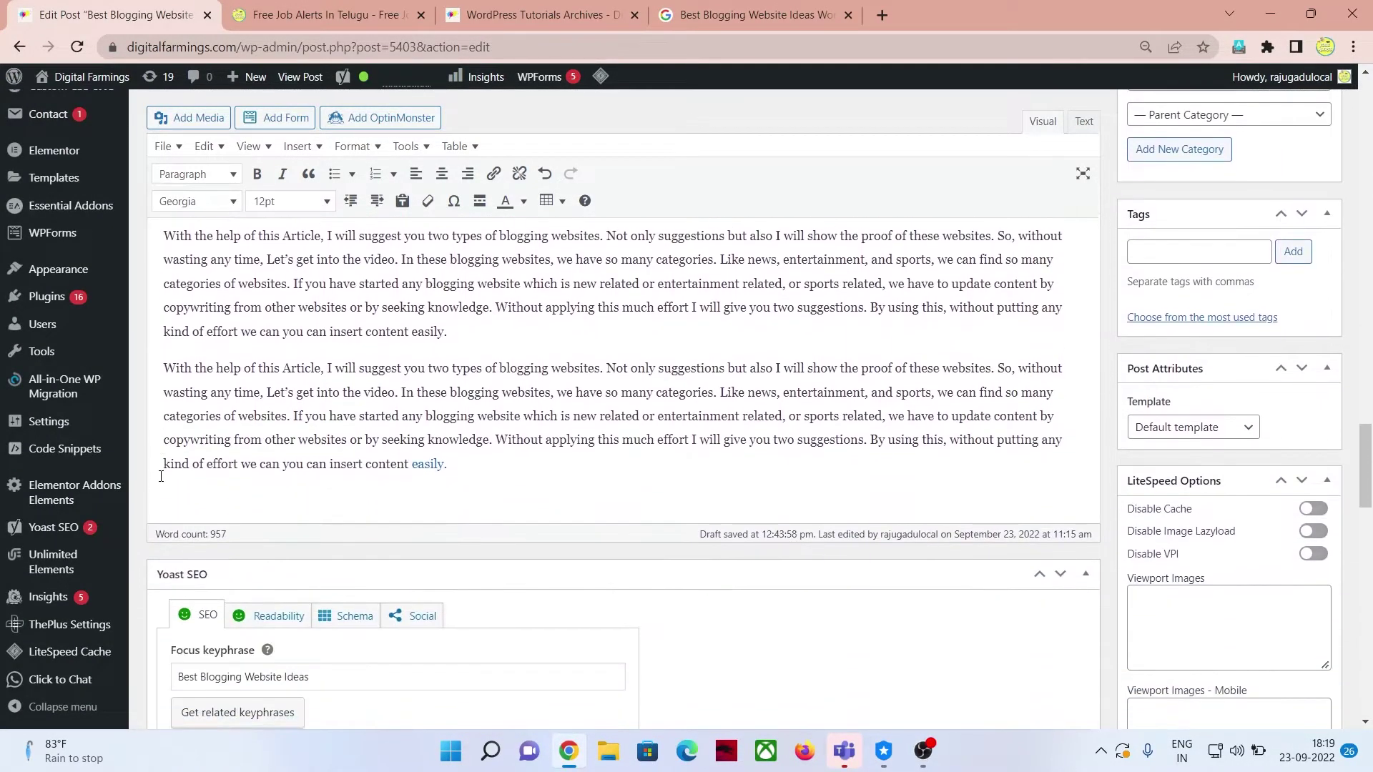
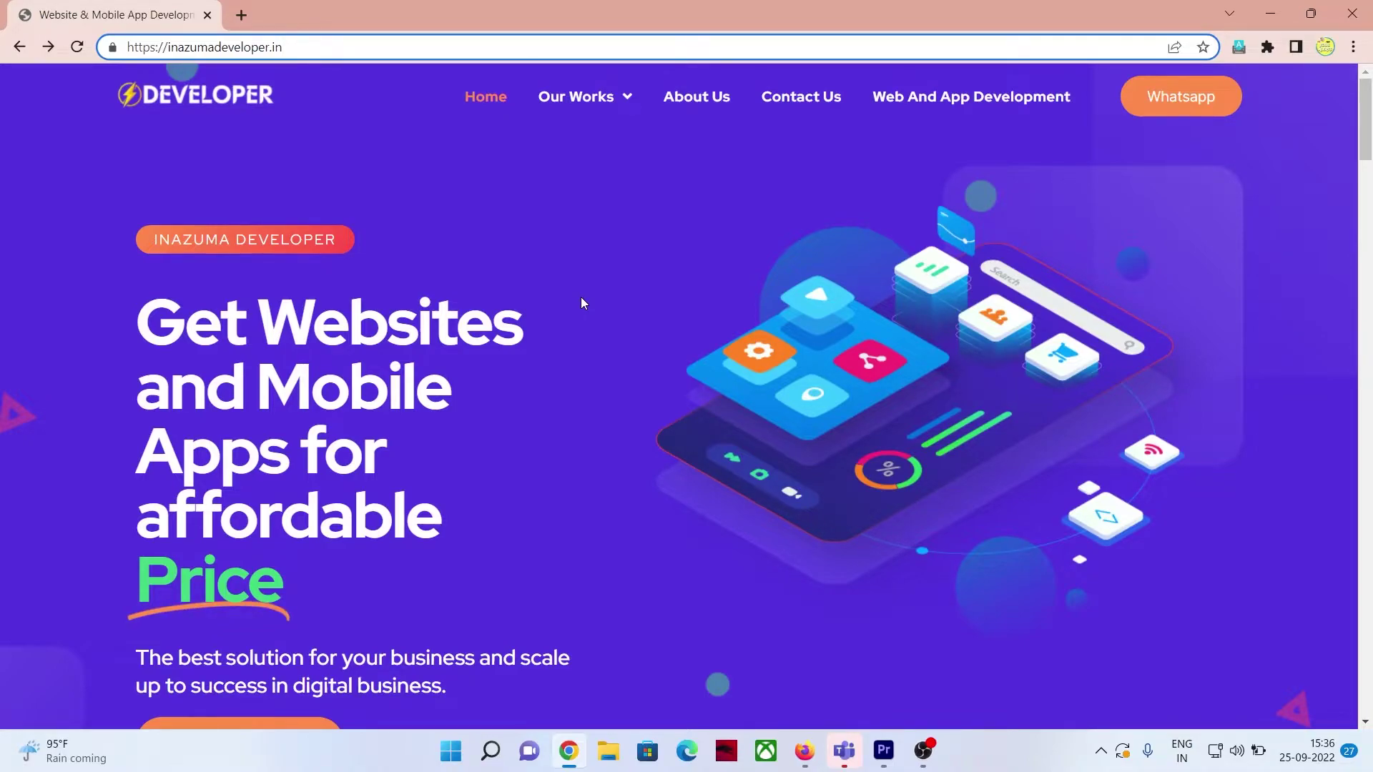
# Step: Copy the address of the Inazuma Developer website and open a new browser tab
pyautogui.tripleClick(251, 47)
pyautogui.rightClick(250, 47)
pyautogui.click(319, 150)
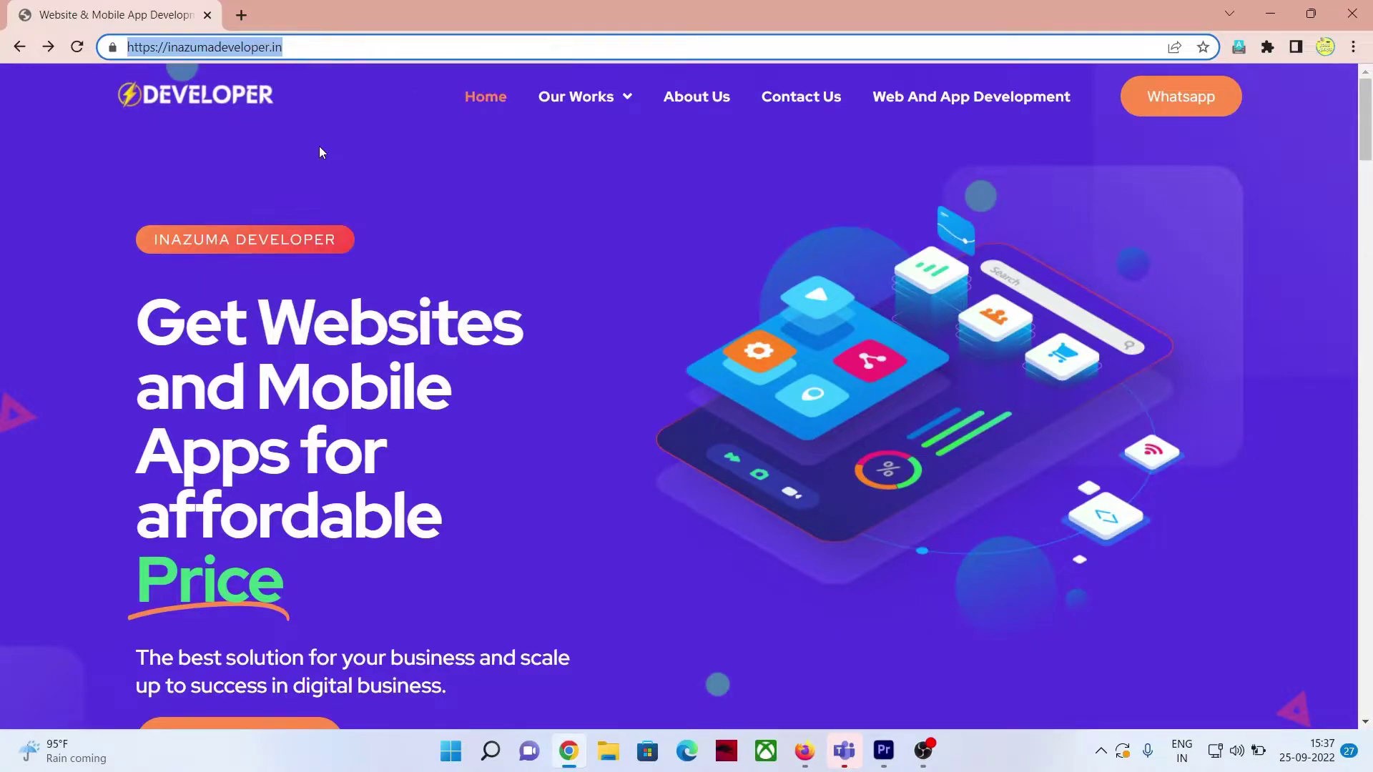
pyautogui.click(244, 17)
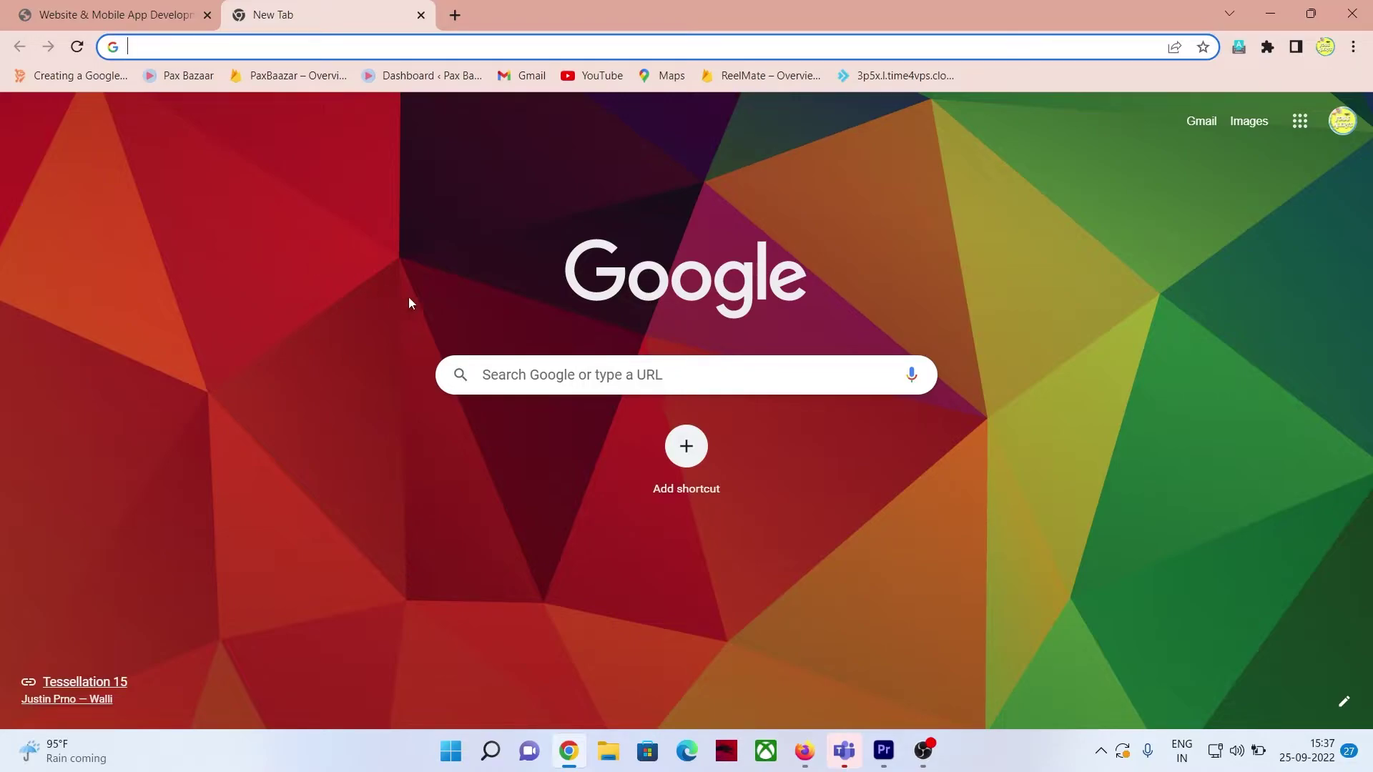
pyautogui.click(516, 368)
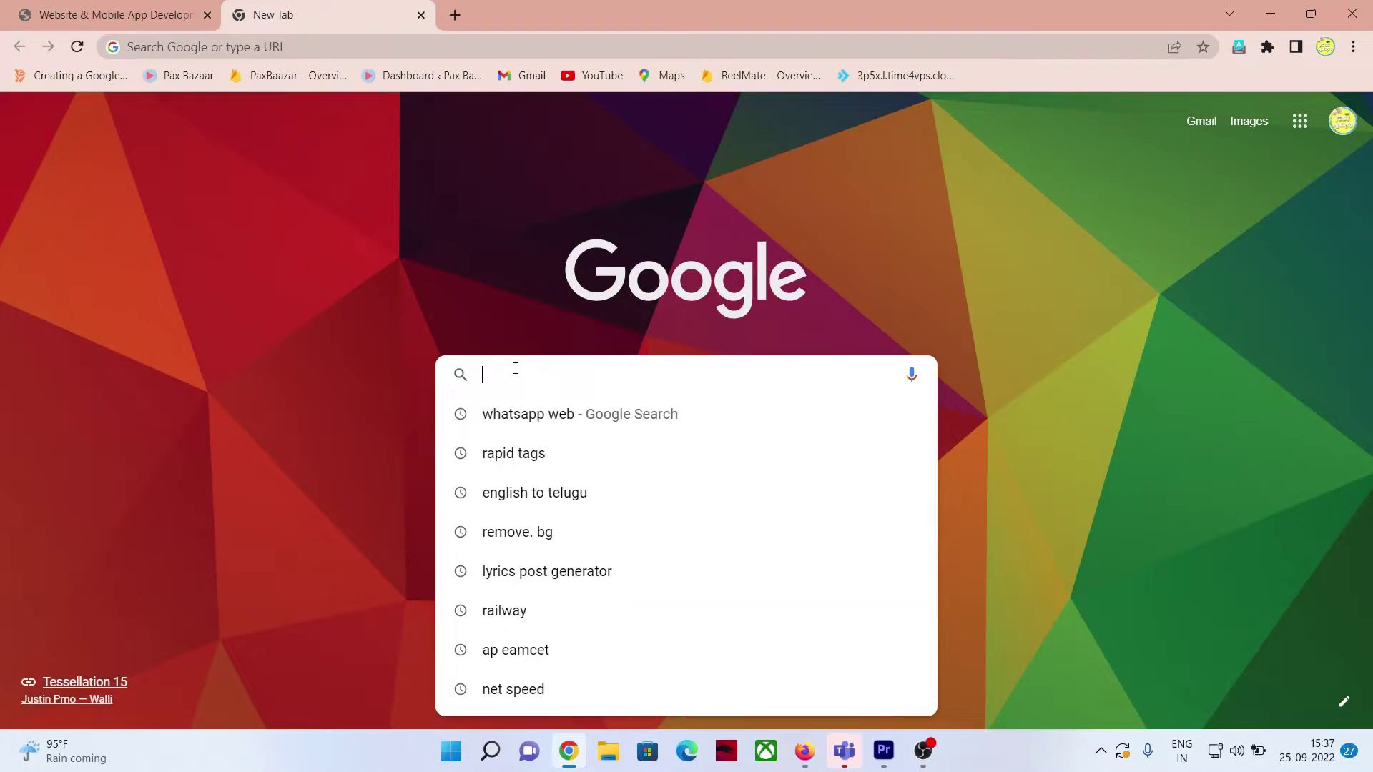
pyautogui.write('.')
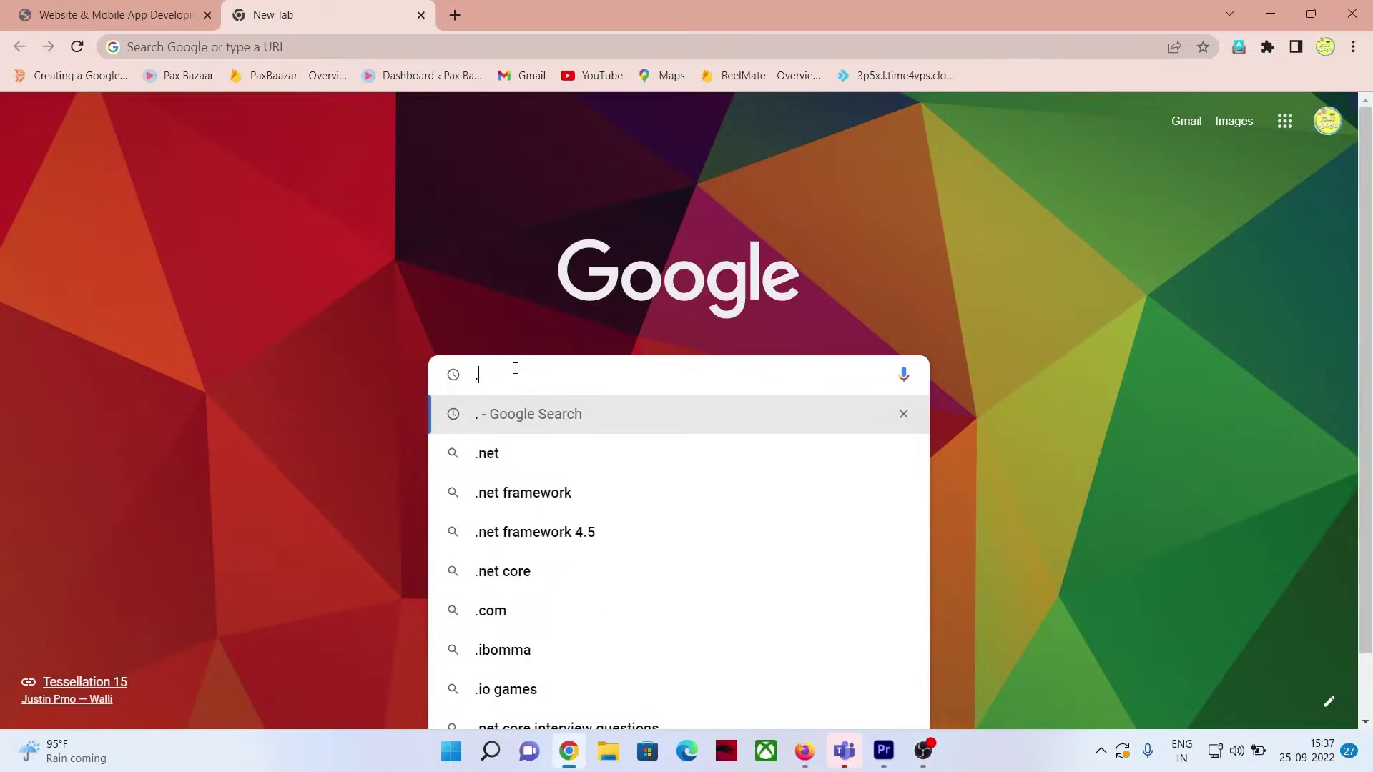
pyautogui.press('Return')
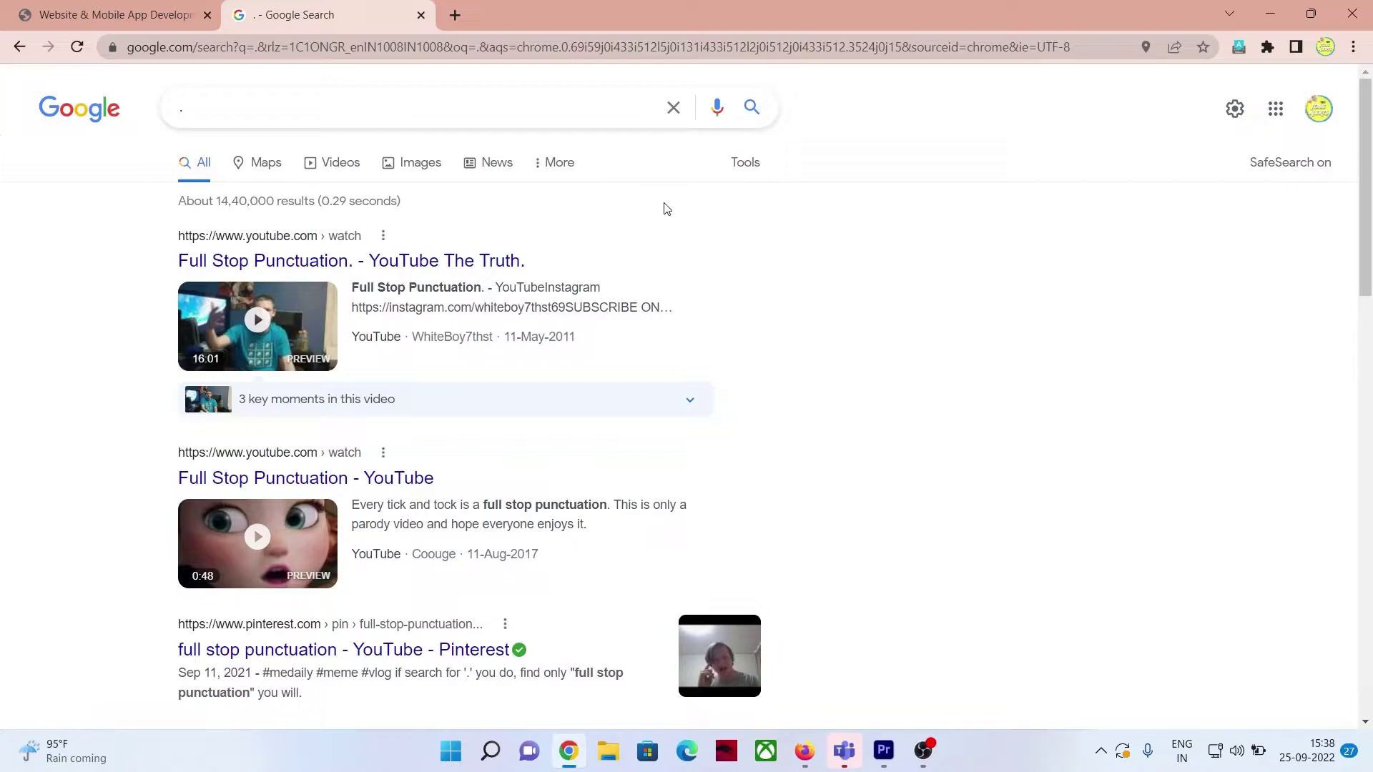
pyautogui.click(674, 108)
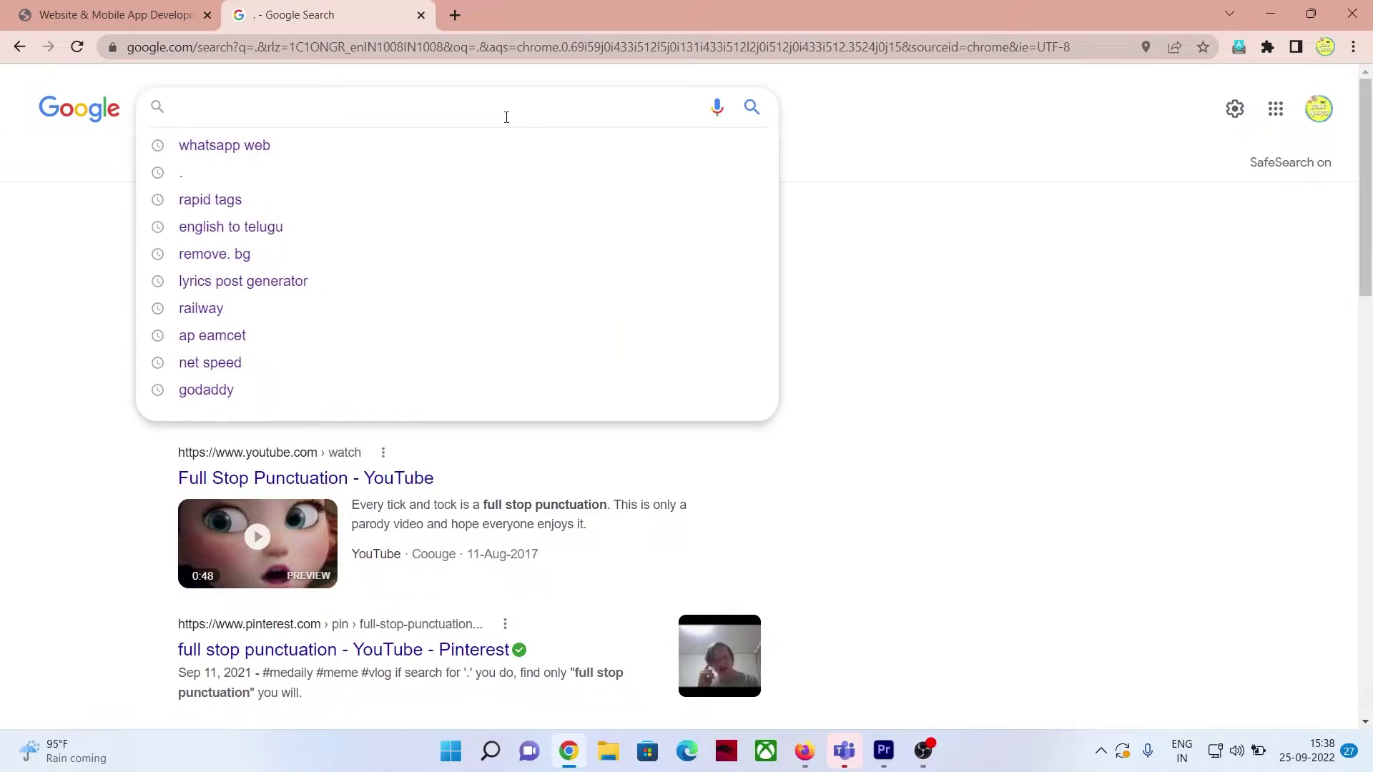
pyautogui.write('https://inazumadeveloper.in/')
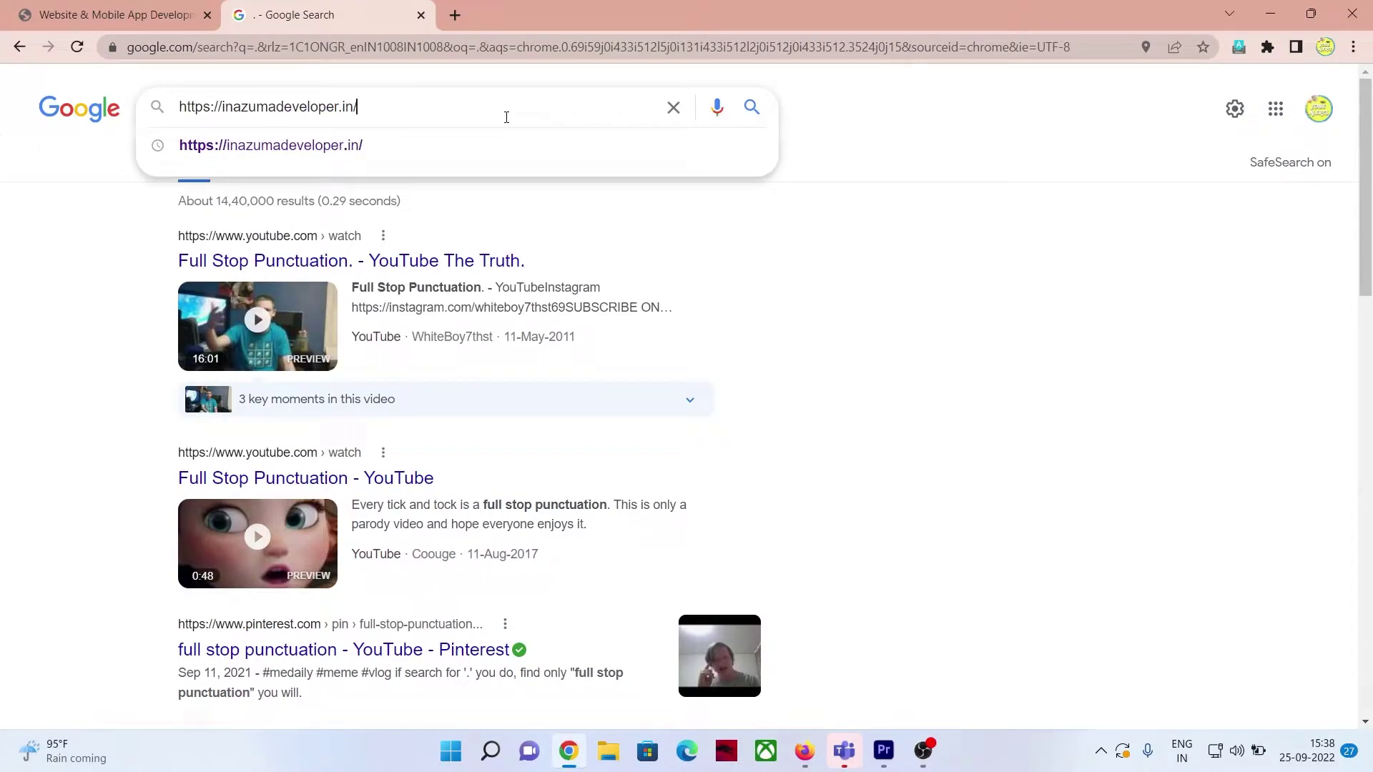
pyautogui.click(173, 10)
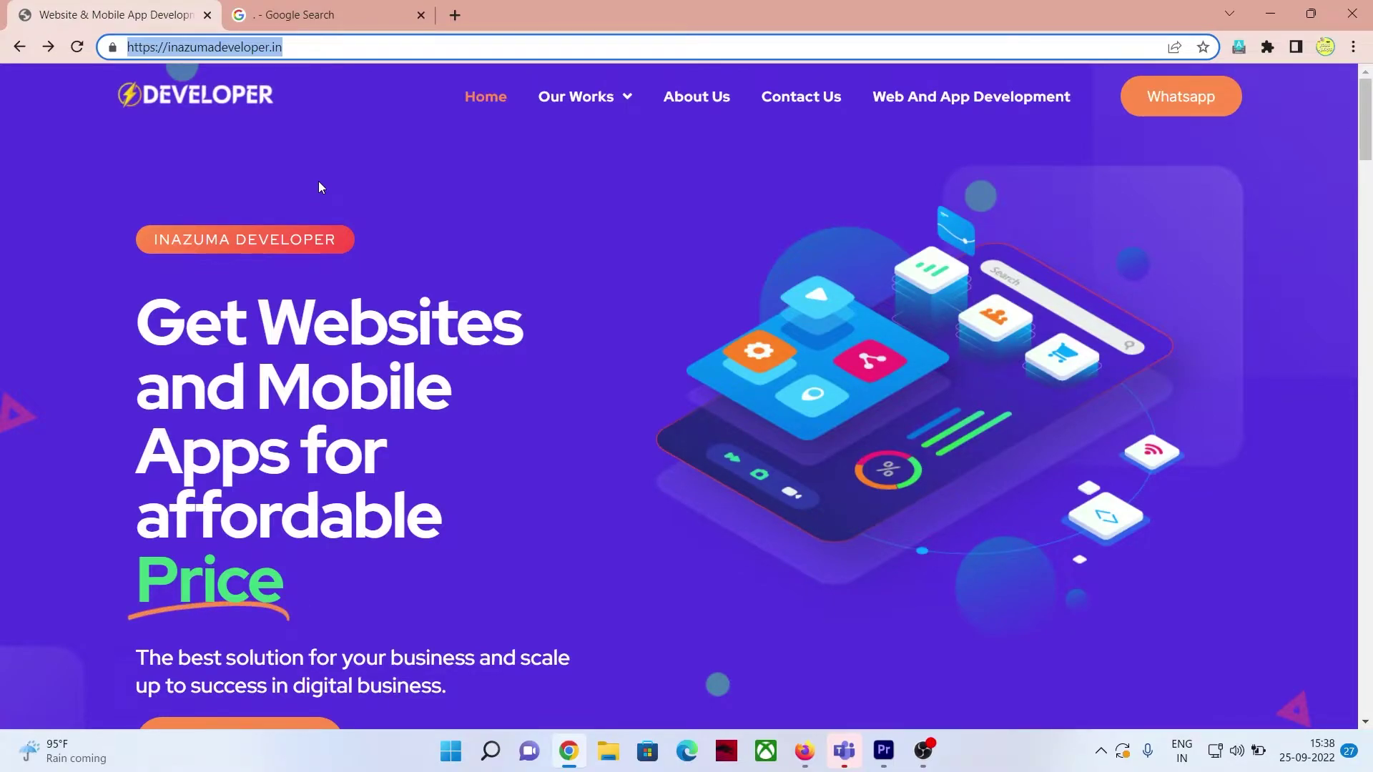
pyautogui.hotkey('ctrl', 'Tab')
pyautogui.click(534, 115)
pyautogui.write('https://inazumadeveloper.in/')
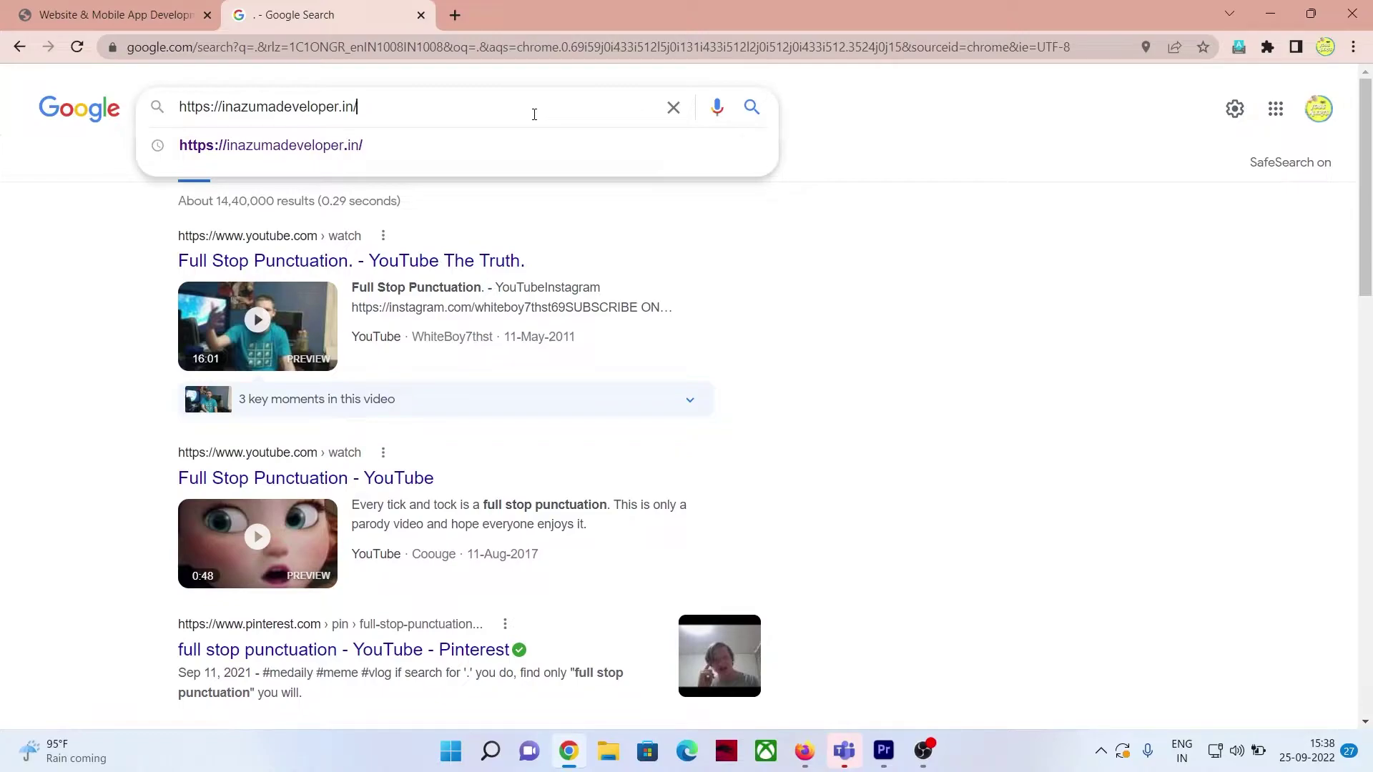
pyautogui.press('Return')
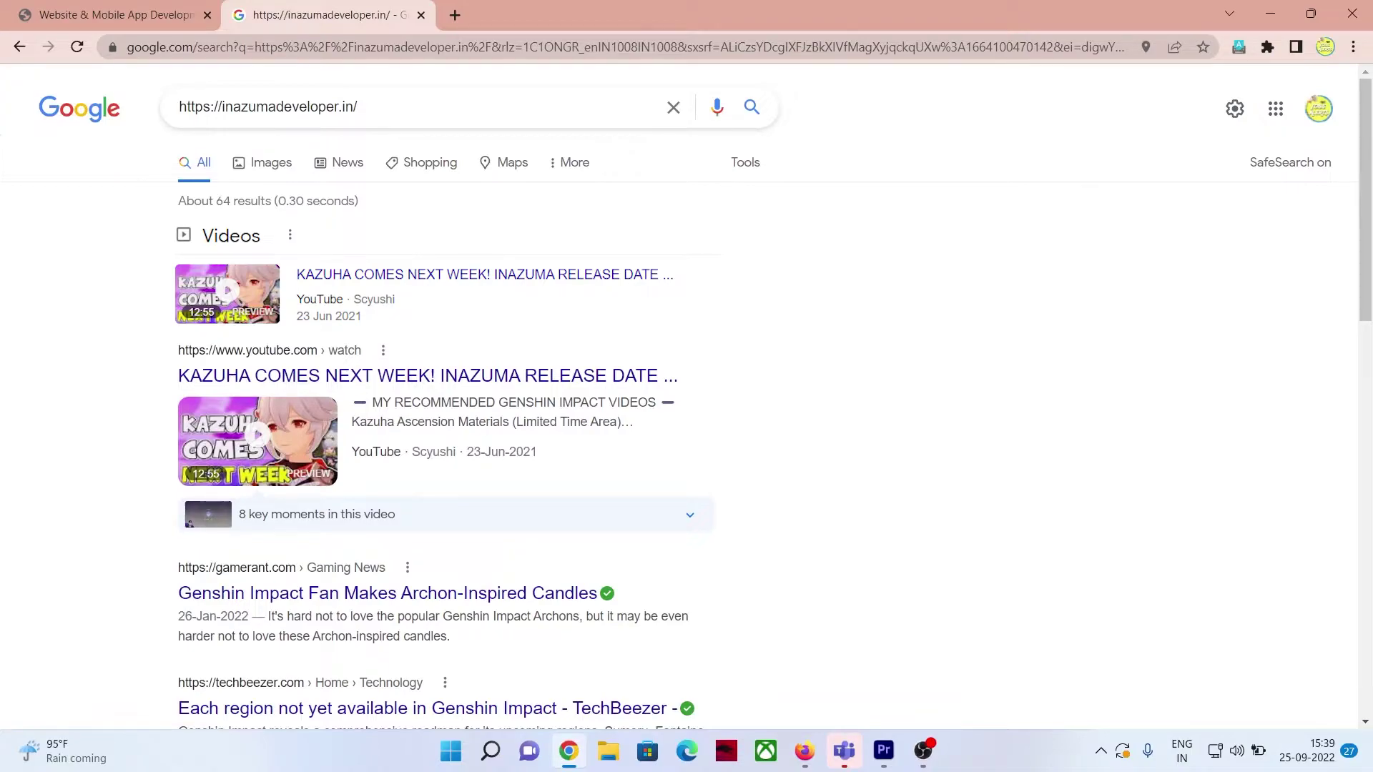
# Step: Examine the full first page of Google results for pages belonging to the Inazuma Developer website
pyautogui.scroll(-3, 172, 365)
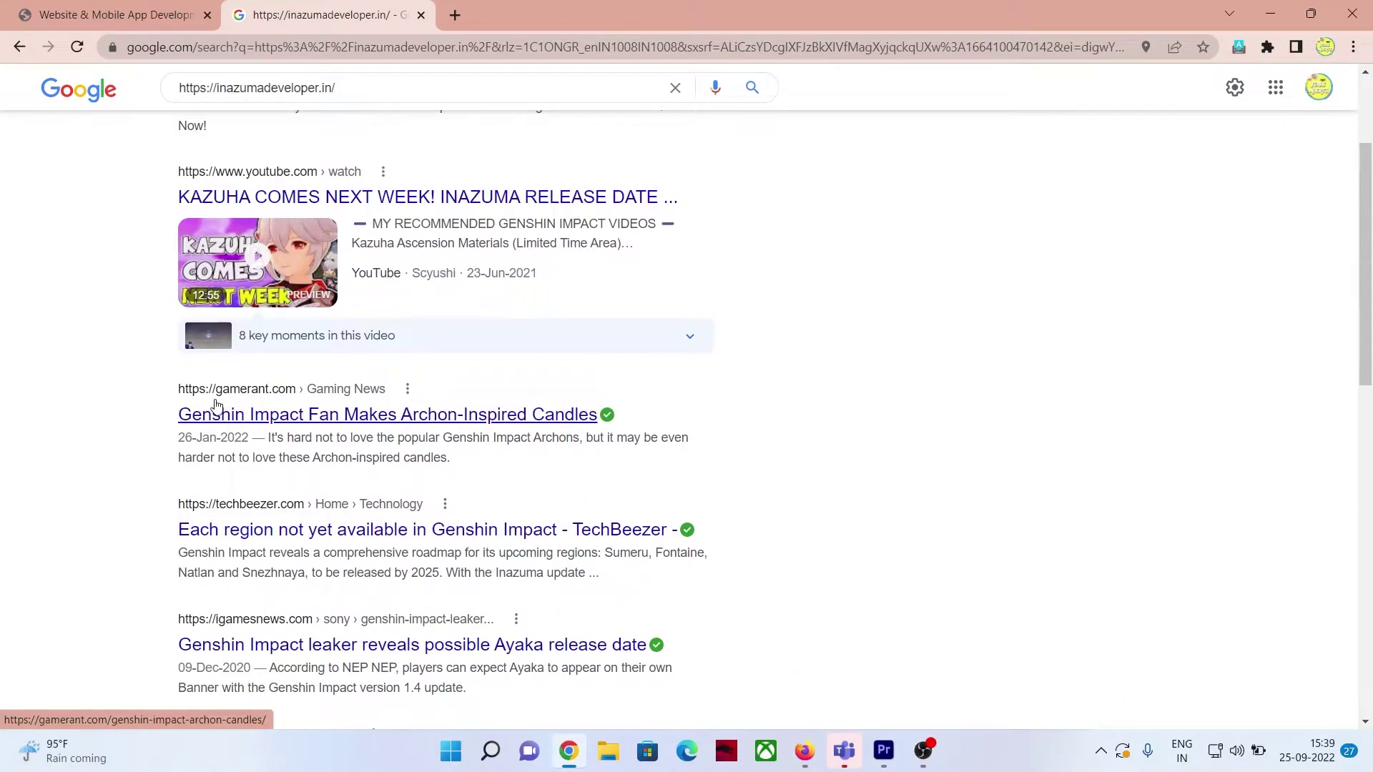
pyautogui.scroll(-1, 214, 414)
pyautogui.scroll(-1, 215, 420)
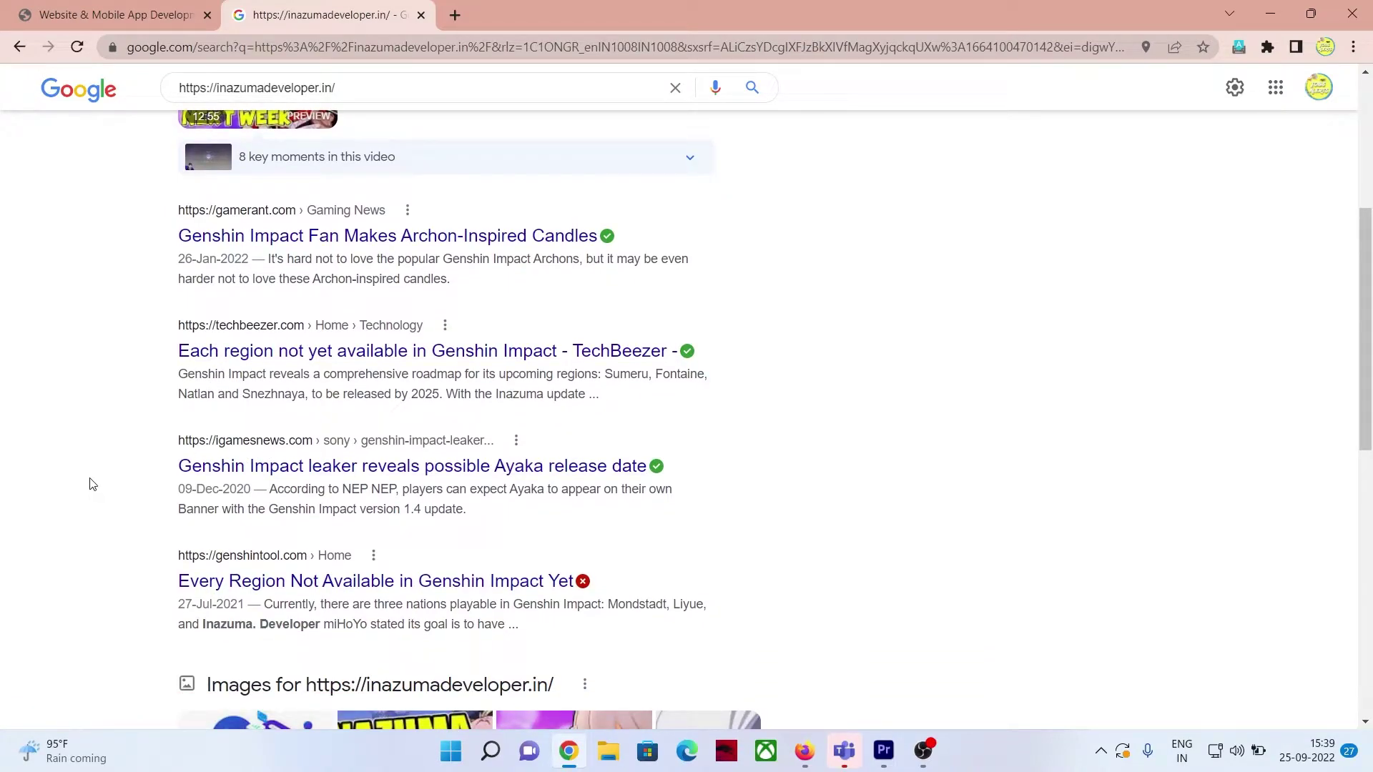
pyautogui.scroll(-5, 92, 484)
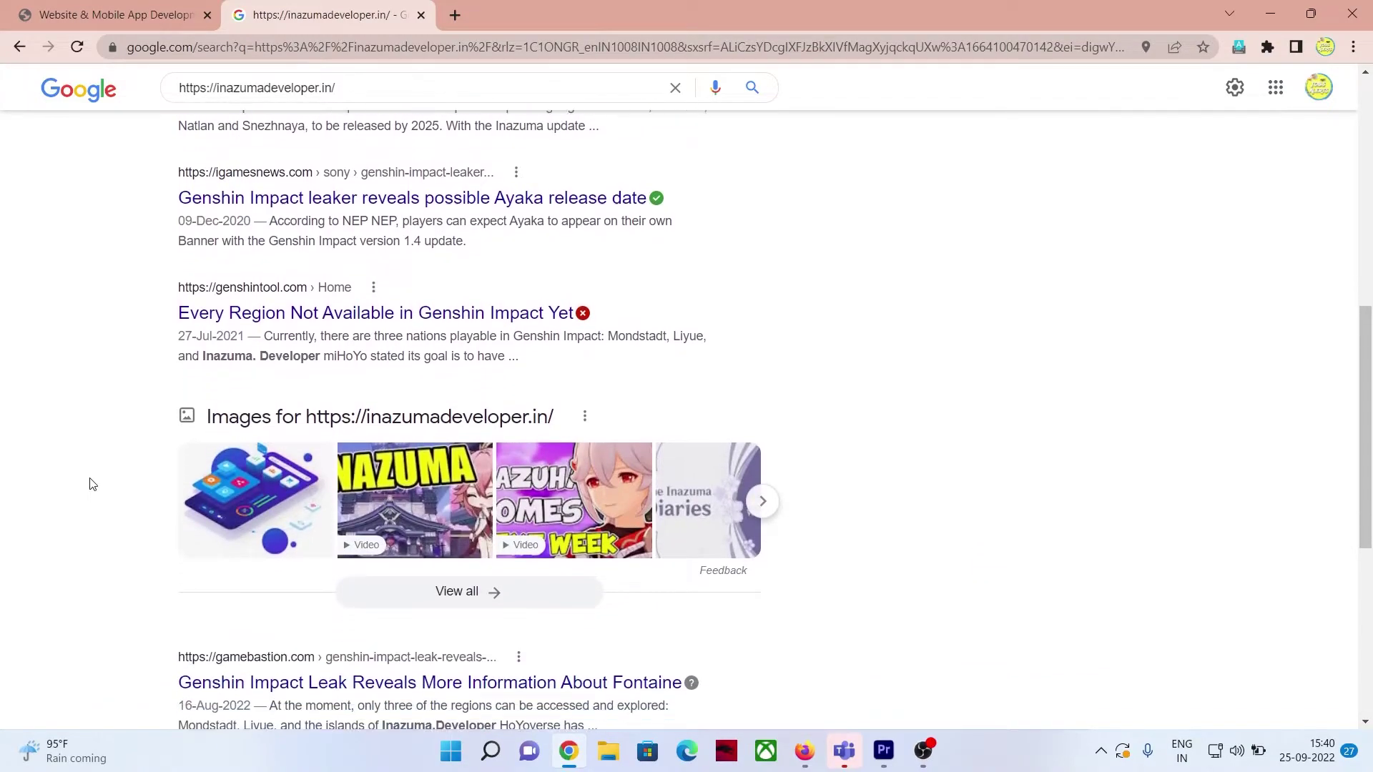
pyautogui.scroll(-1, 93, 484)
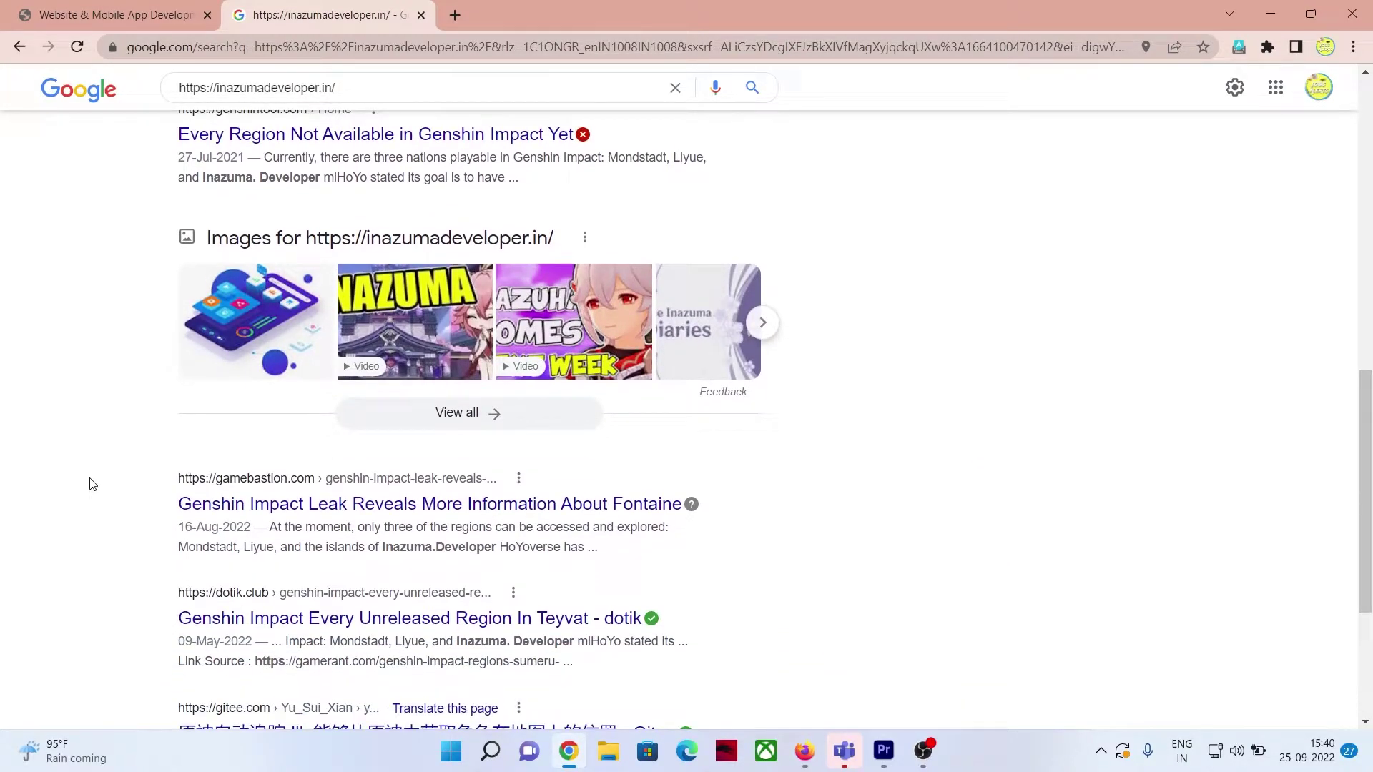
pyautogui.scroll(-1, 92, 484)
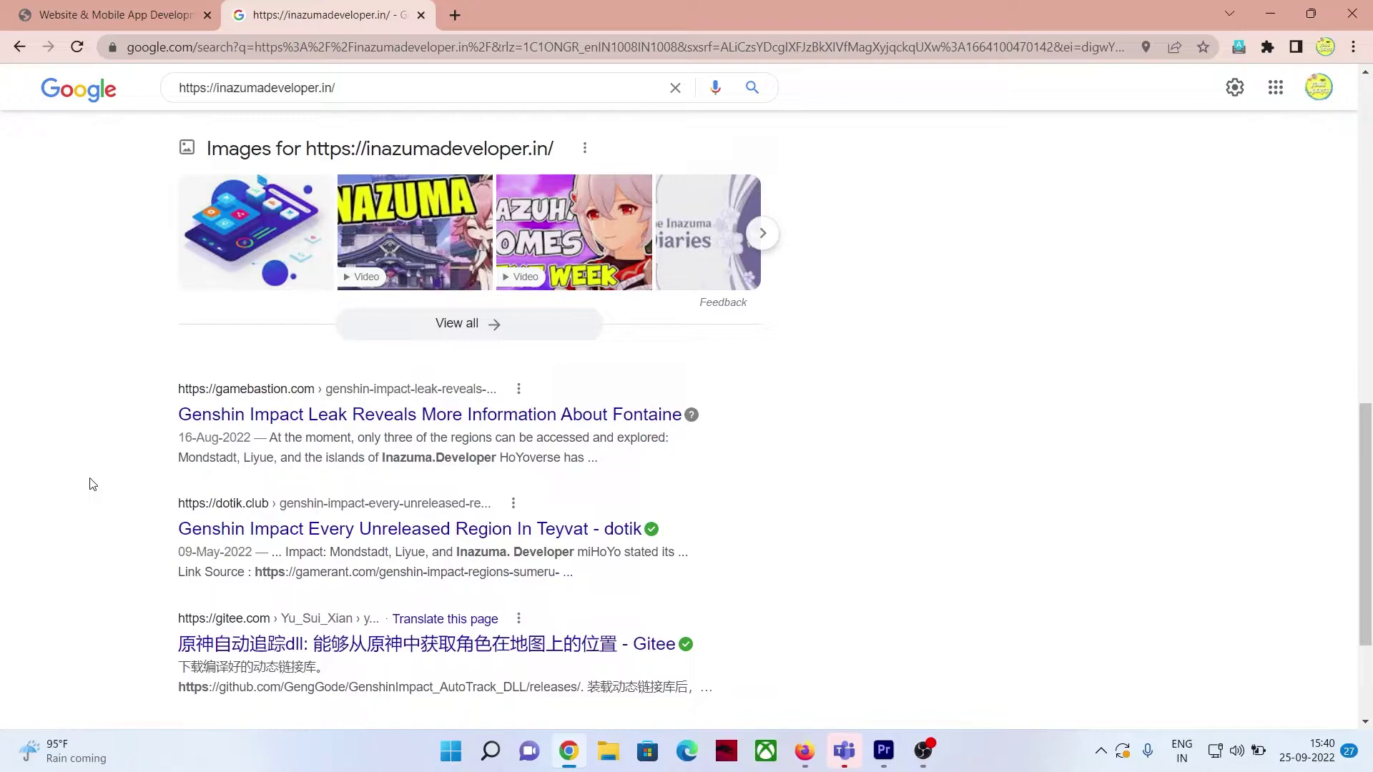
pyautogui.scroll(-1, 138, 476)
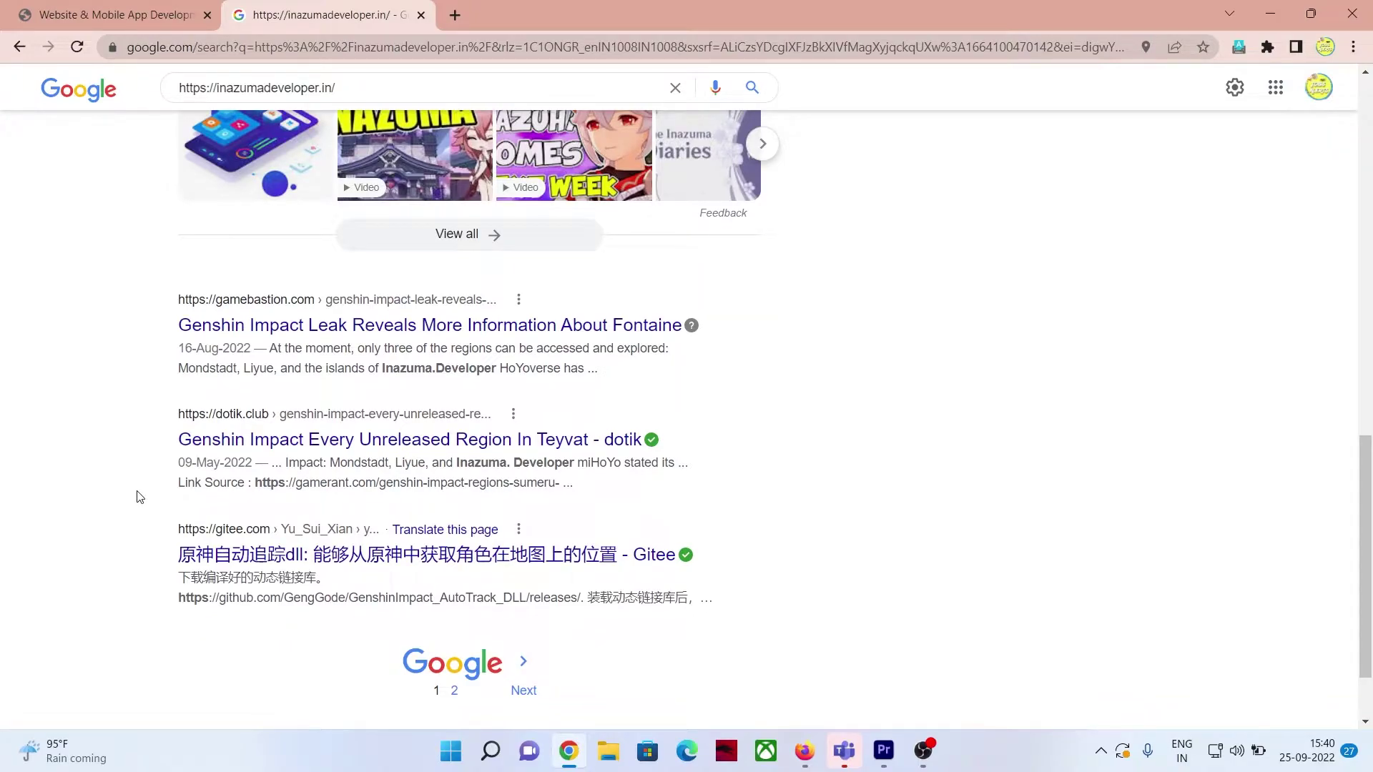
pyautogui.scroll(15, 140, 497)
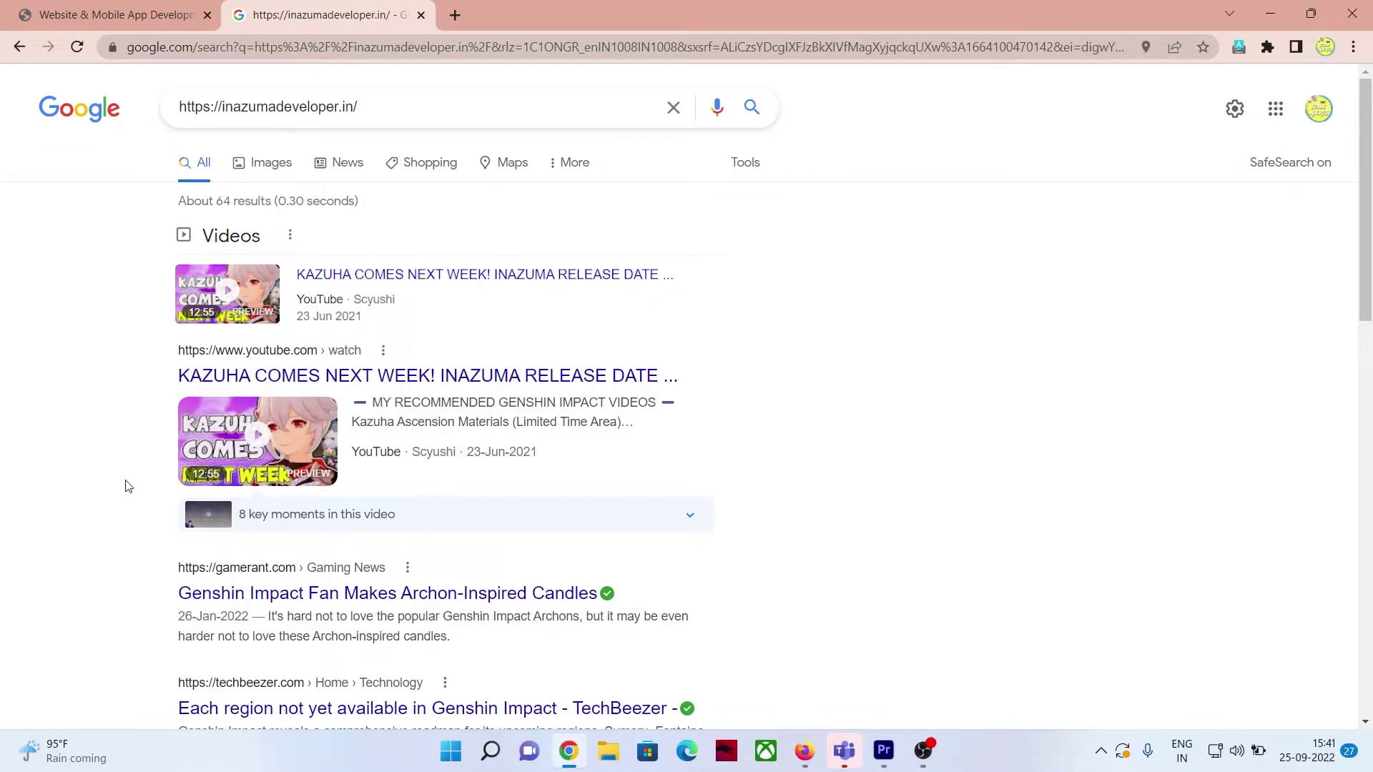
pyautogui.click(181, 106)
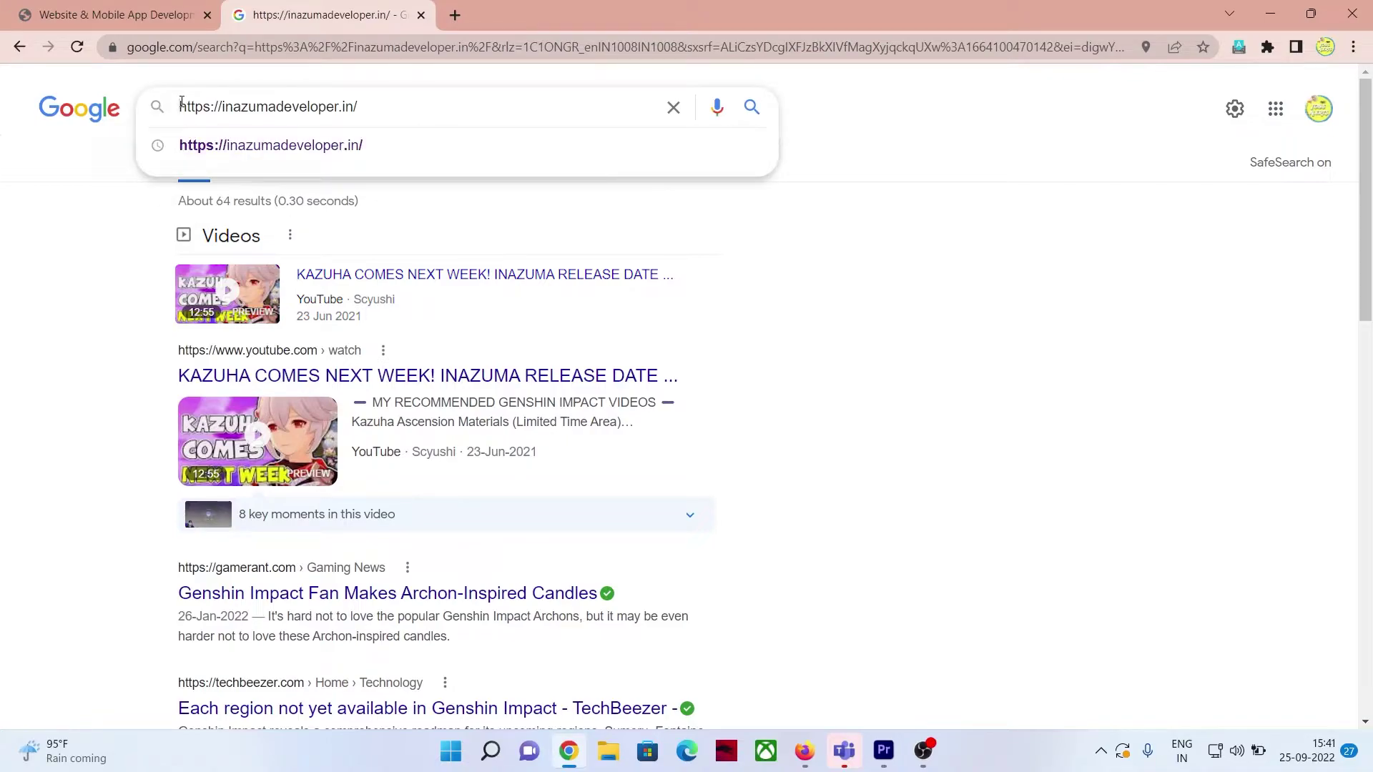
pyautogui.write('site:')
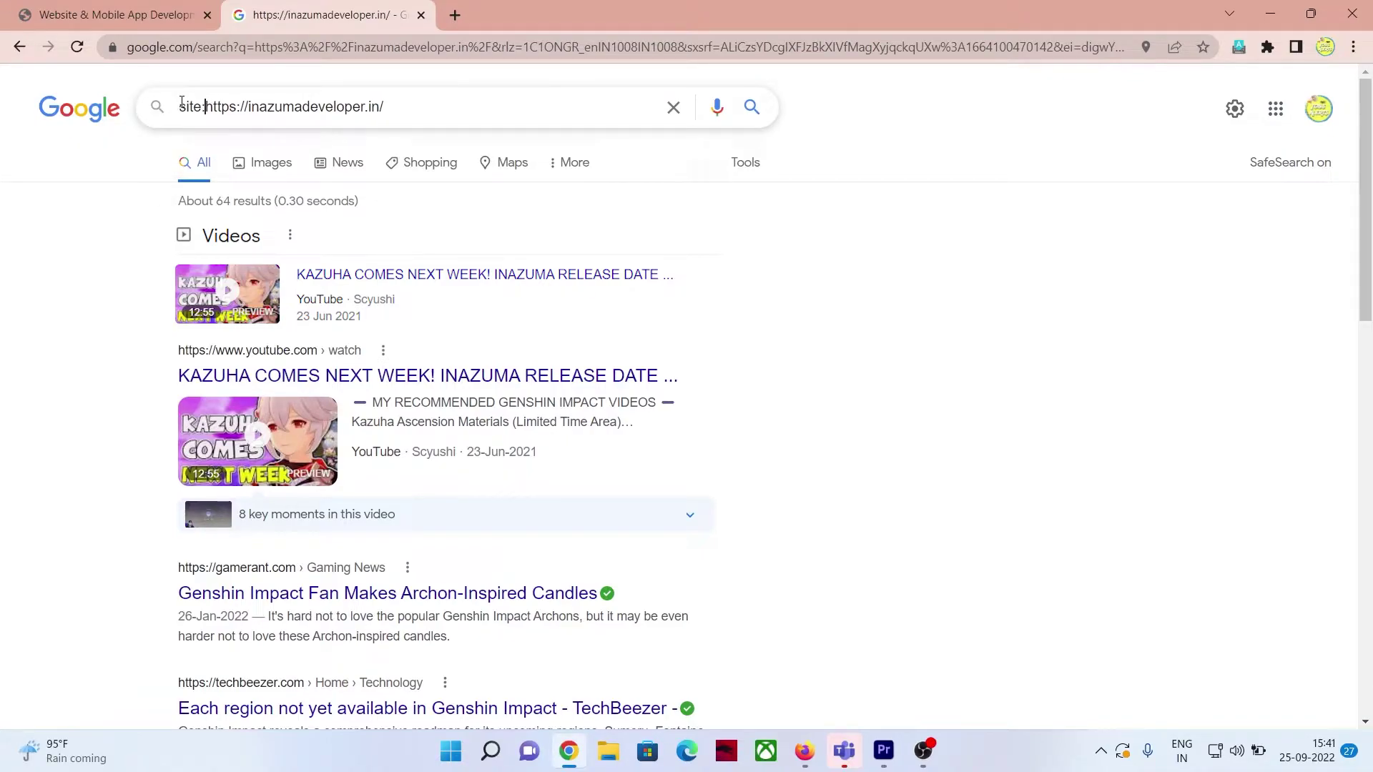
pyautogui.press('Return')
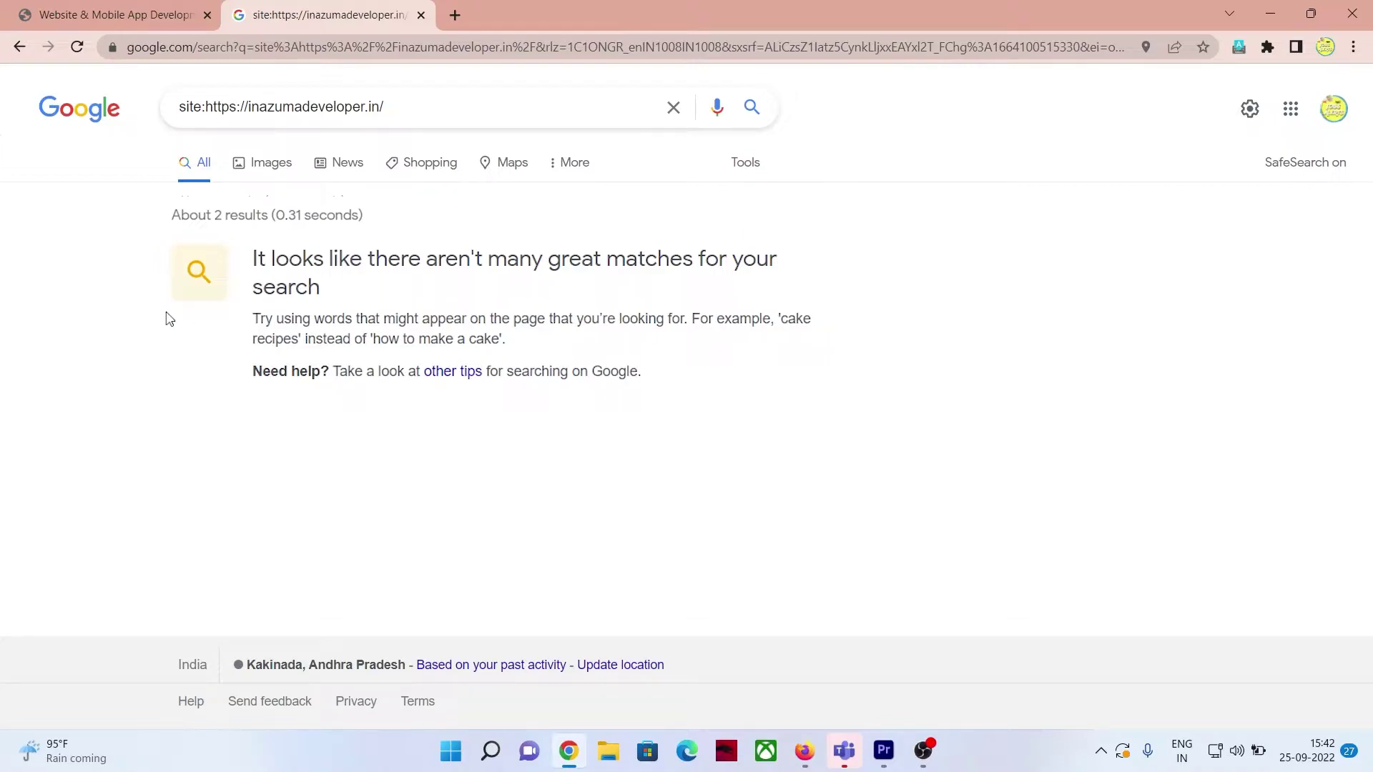
pyautogui.click(673, 107)
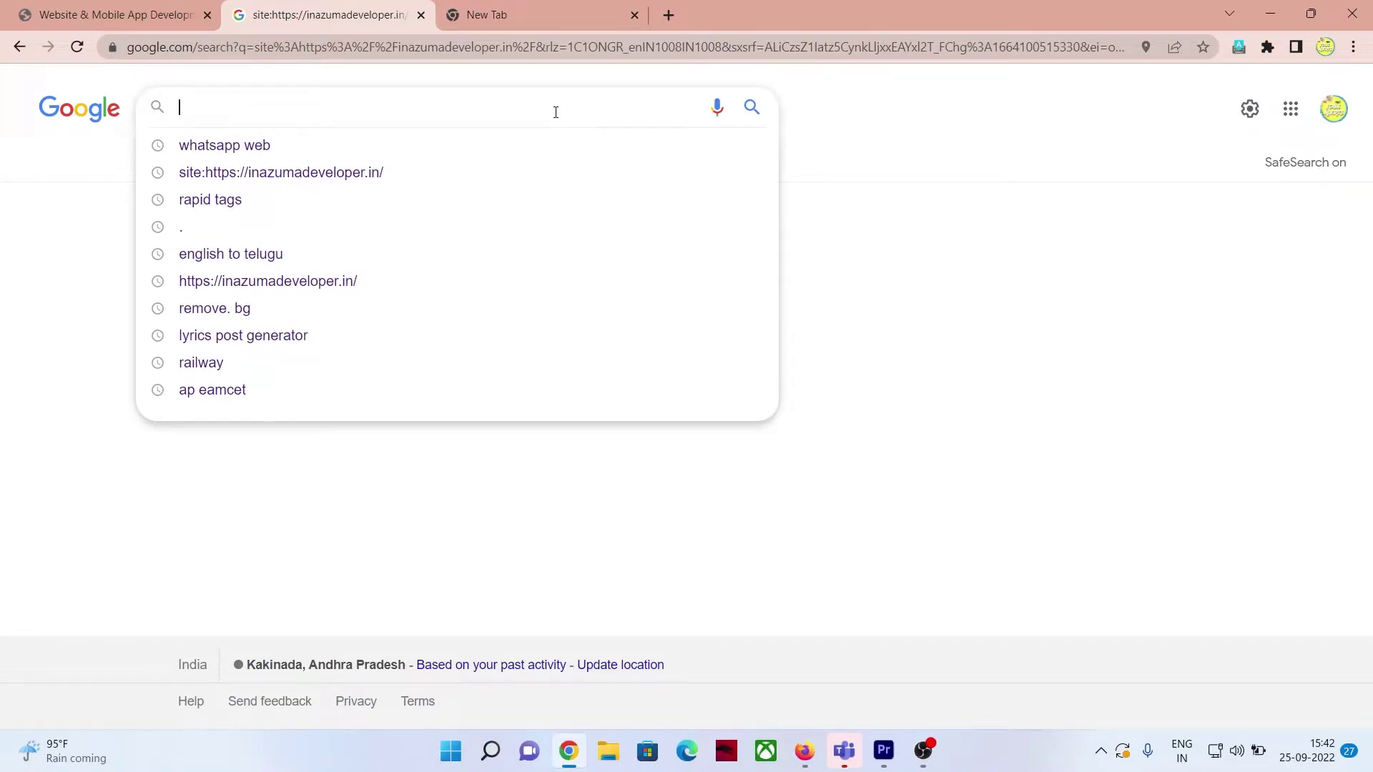
pyautogui.write('site:https://')
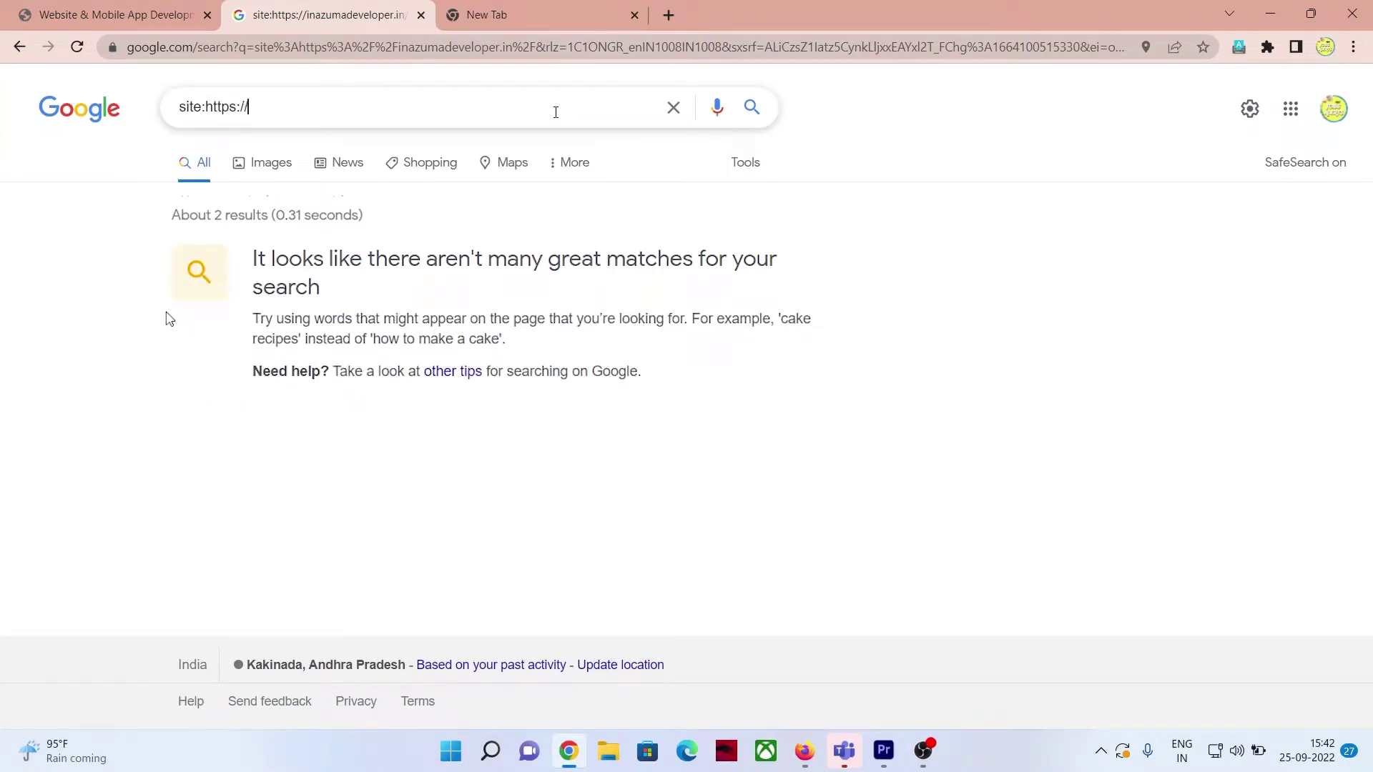
pyautogui.write('freejobalertsintelugu.com')
pyautogui.press('Return')
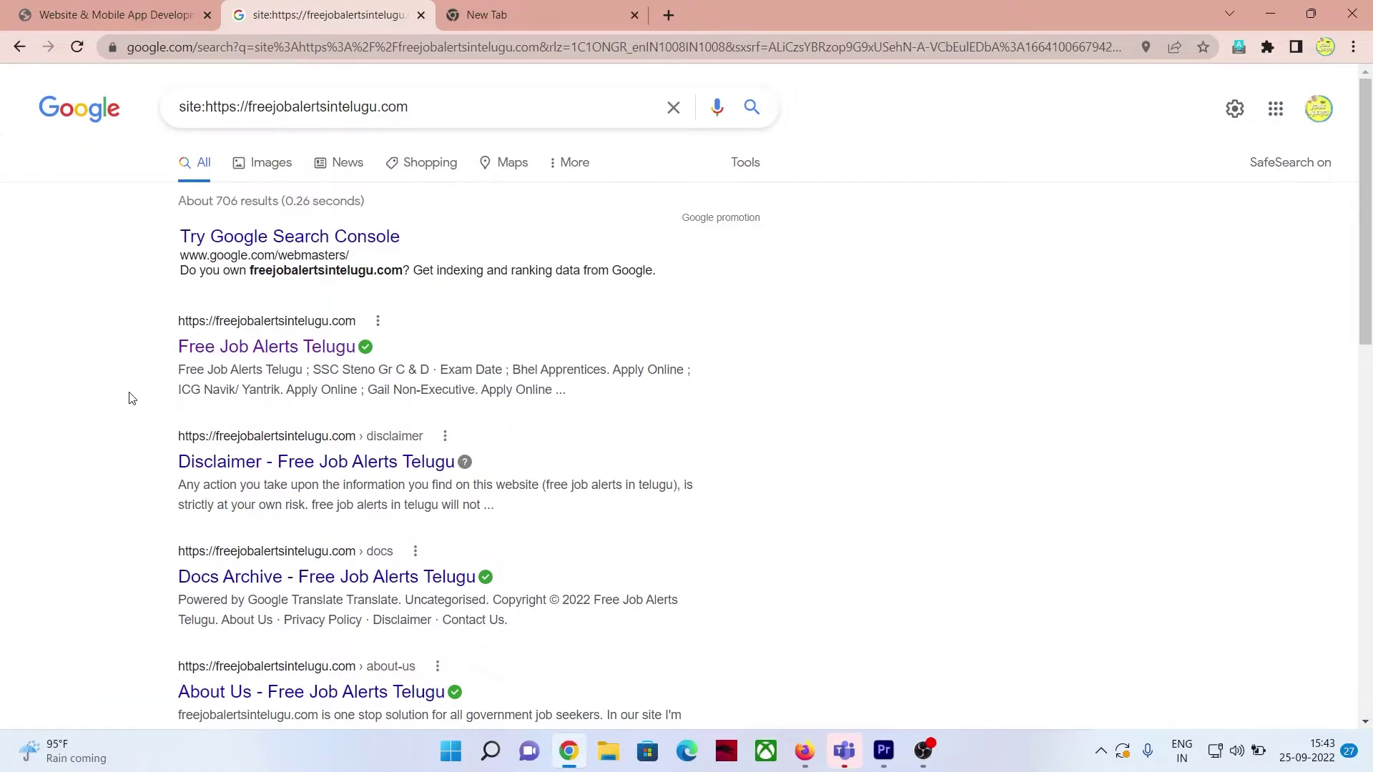
pyautogui.scroll(-2, 132, 398)
pyautogui.scroll(-6, 132, 398)
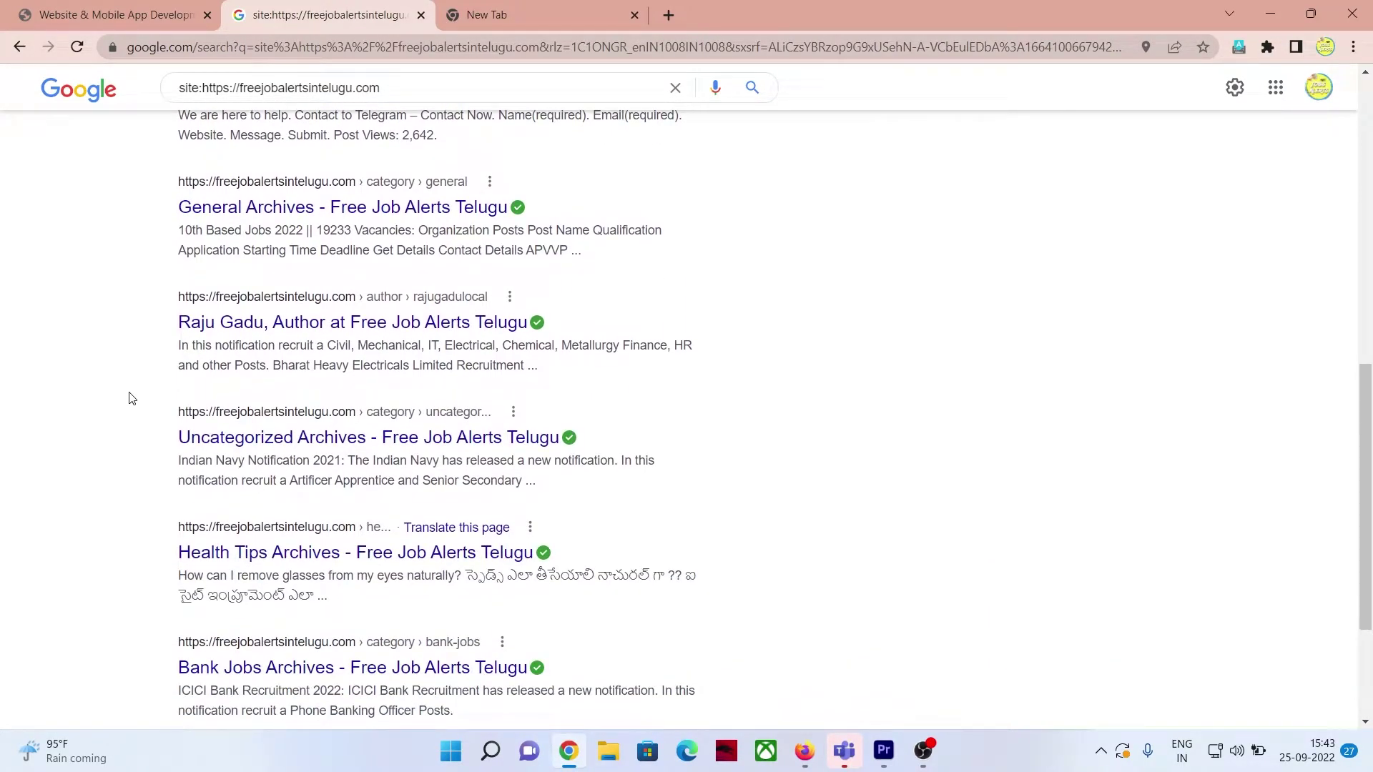
pyautogui.scroll(-3, 130, 397)
pyautogui.scroll(8, 632, 503)
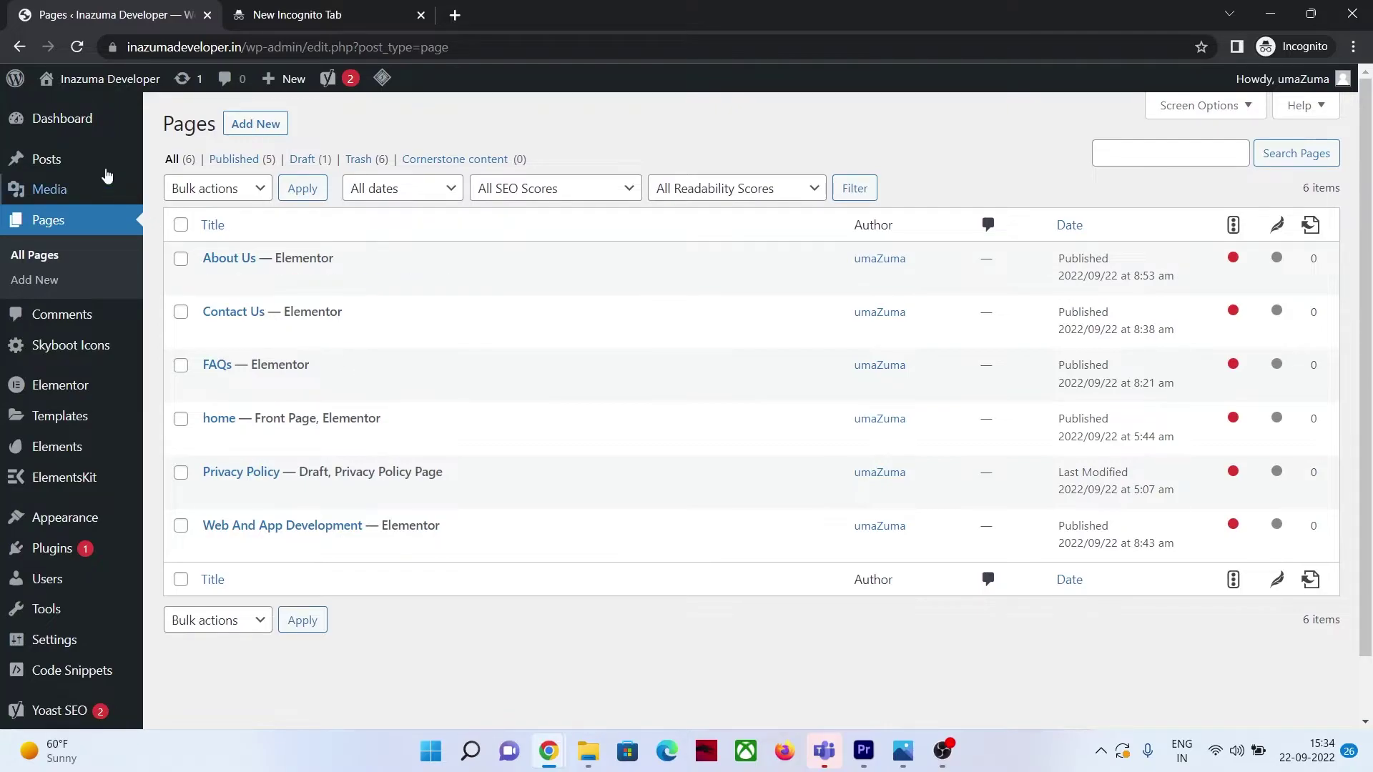
pyautogui.click(58, 164)
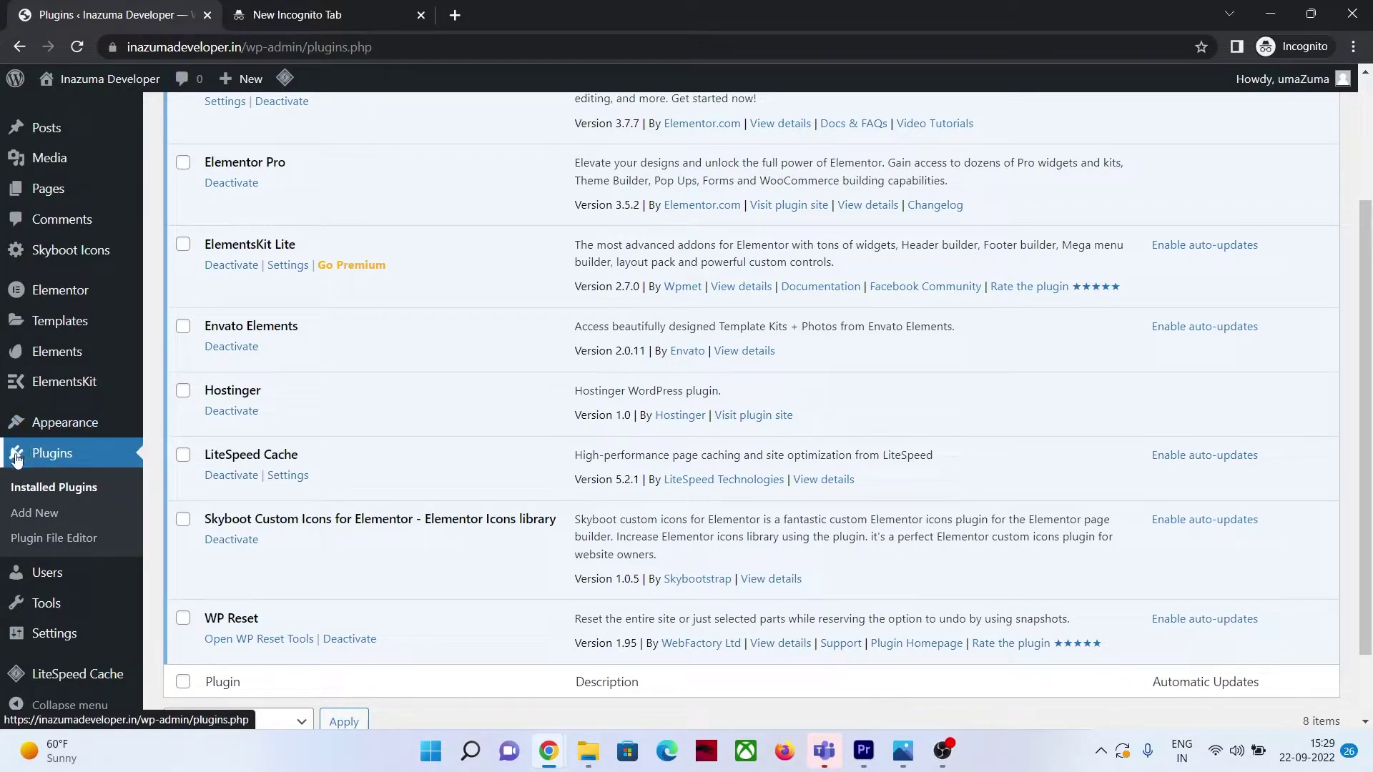
# Step: Open the page for adding new WordPress plugins and search the plugin directory for "header"
pyautogui.click(30, 514)
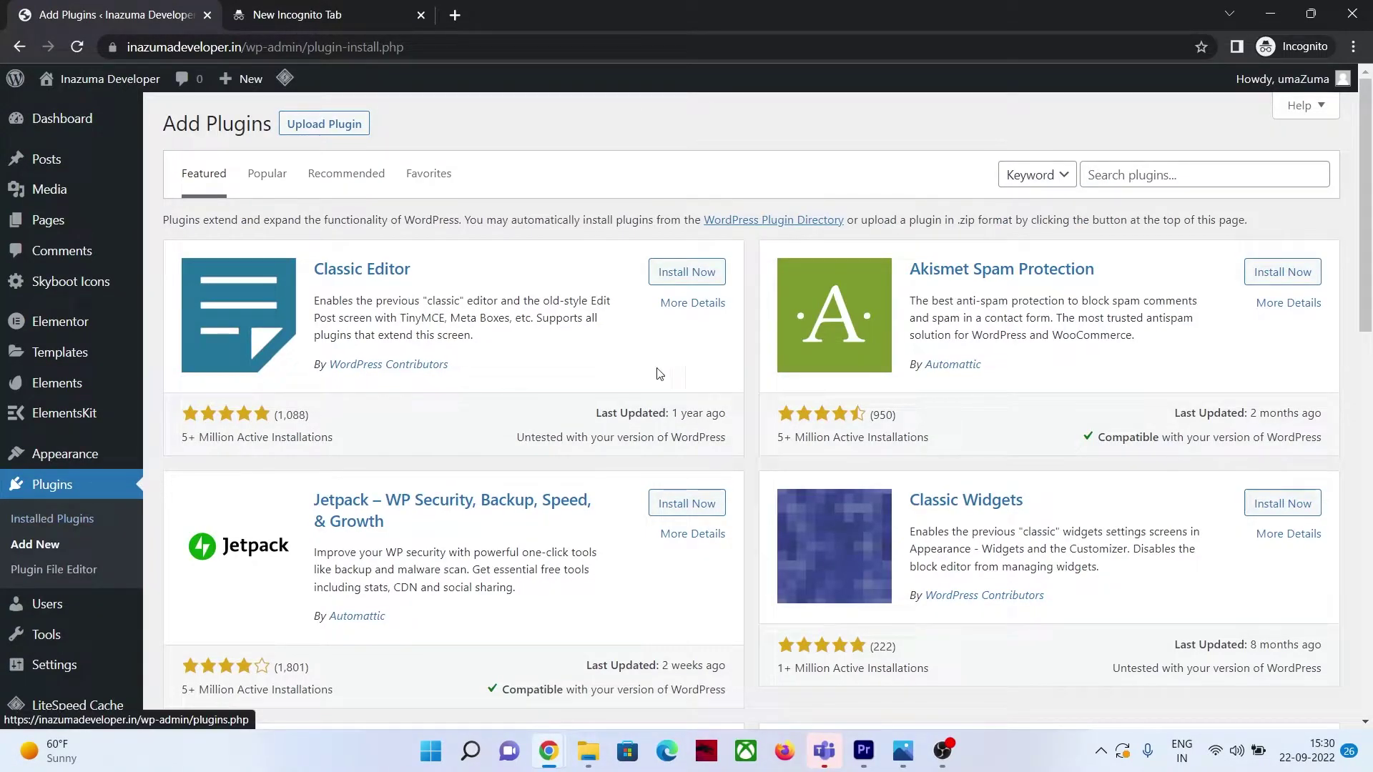
pyautogui.click(1146, 176)
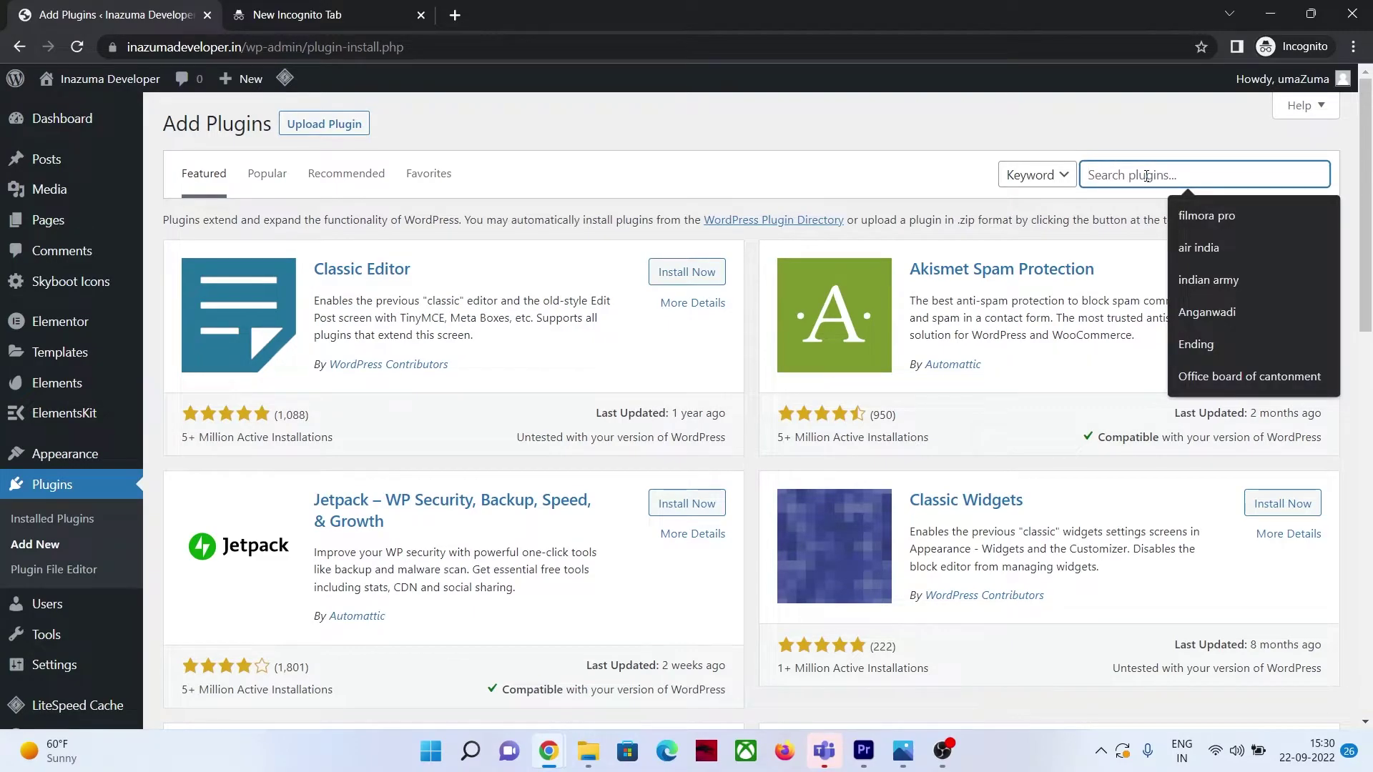
pyautogui.write('header')
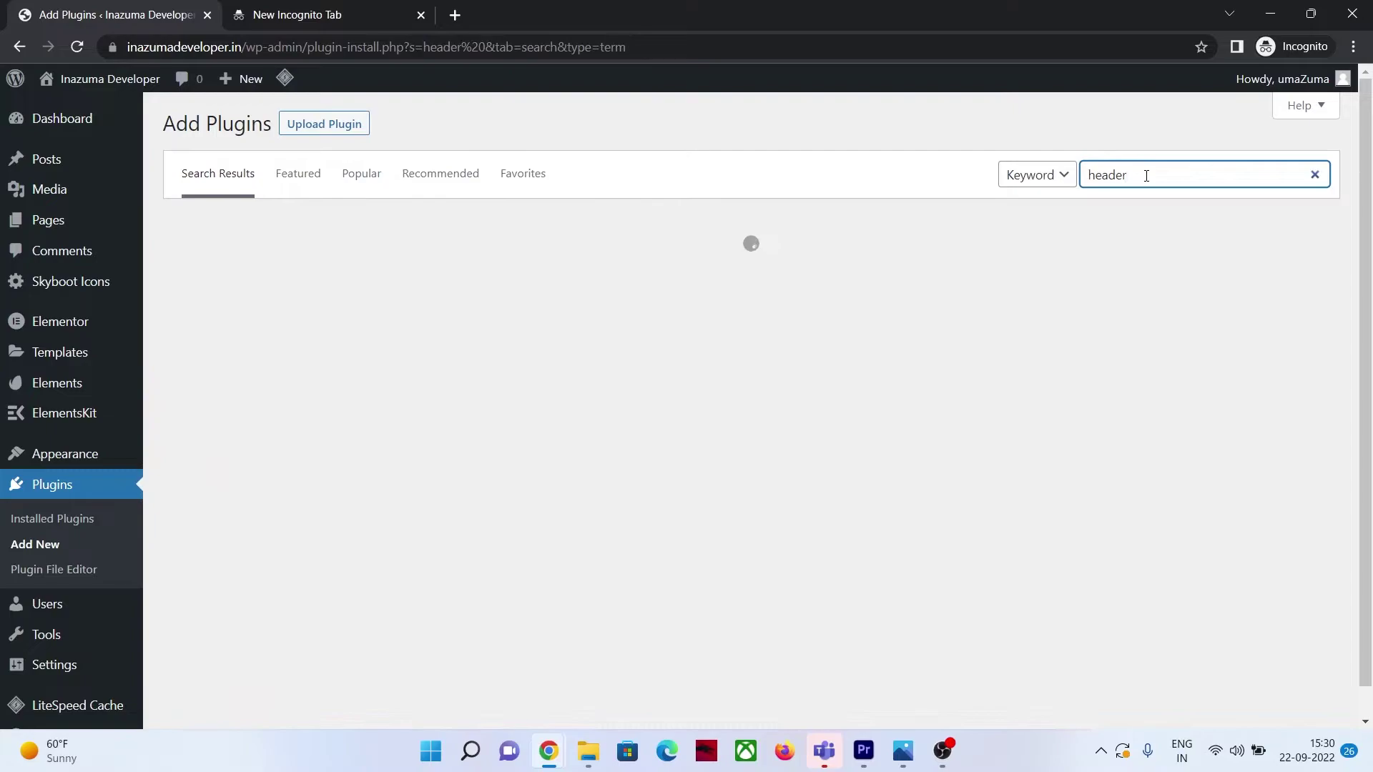
pyautogui.press('BackSpace')
pyautogui.press('BackSpace')
pyautogui.press('BackSpace')
pyautogui.press('BackSpace')
pyautogui.press('BackSpace')
pyautogui.press('BackSpace')
pyautogui.press('BackSpace')
pyautogui.write('h')
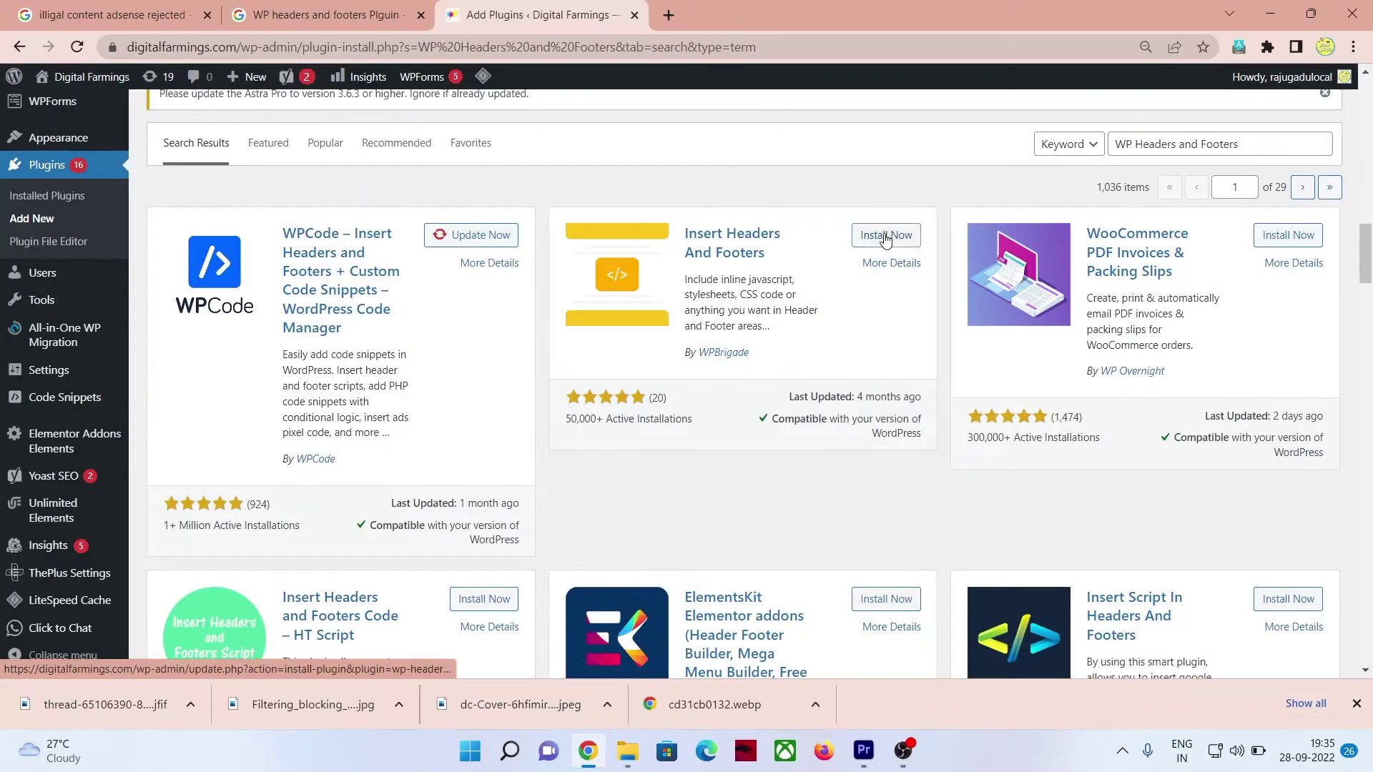
# Step: Install and activate the Insert Headers And Footers plugin by WPBrigade, and look over the installed plugins
pyautogui.click(884, 235)
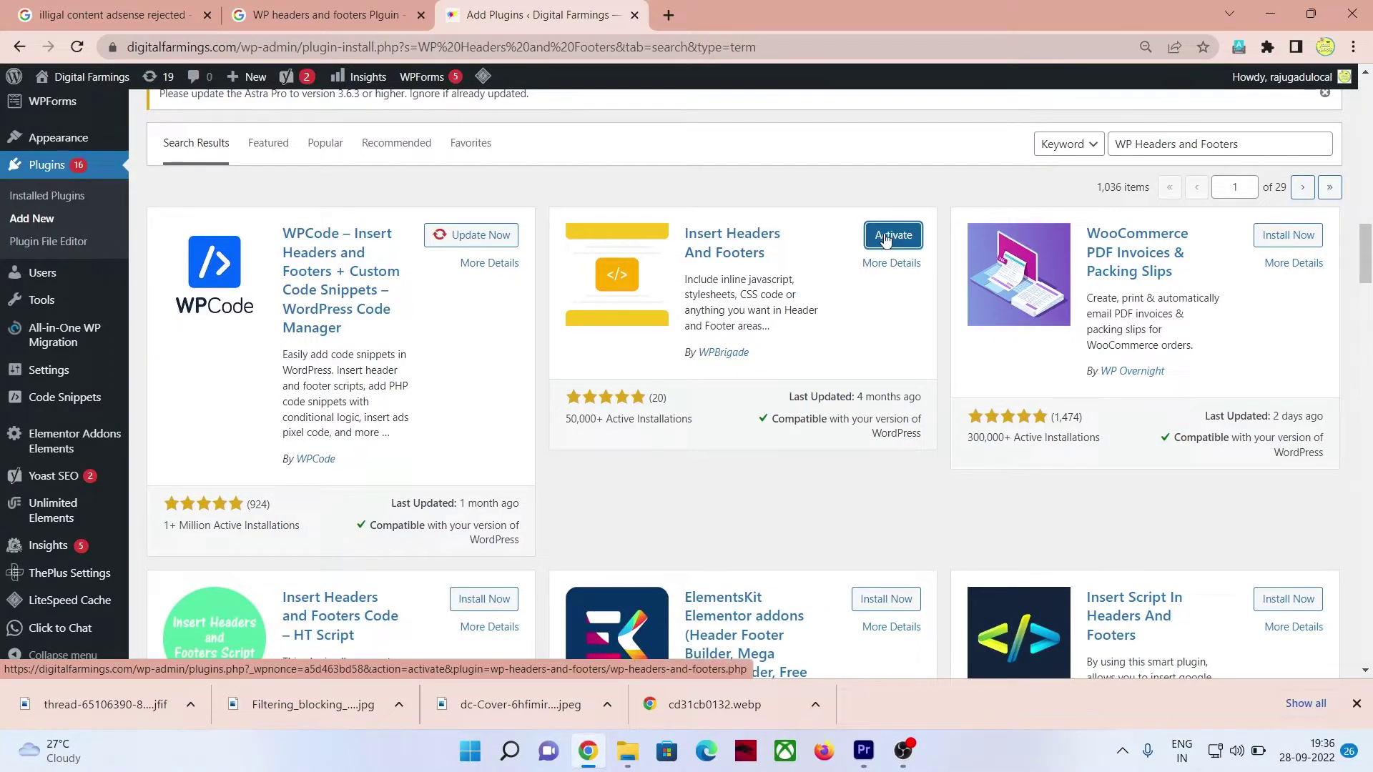
pyautogui.click(885, 236)
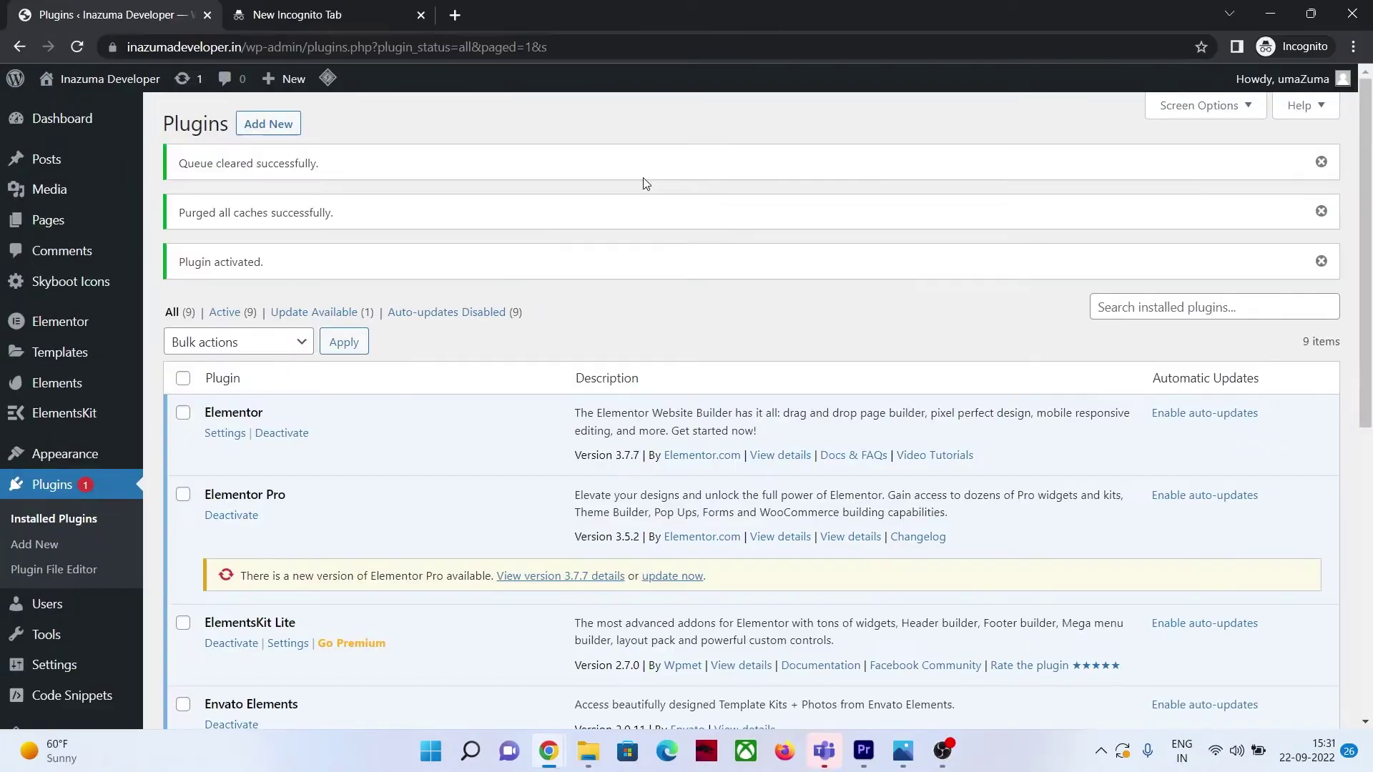
pyautogui.scroll(-5, 493, 393)
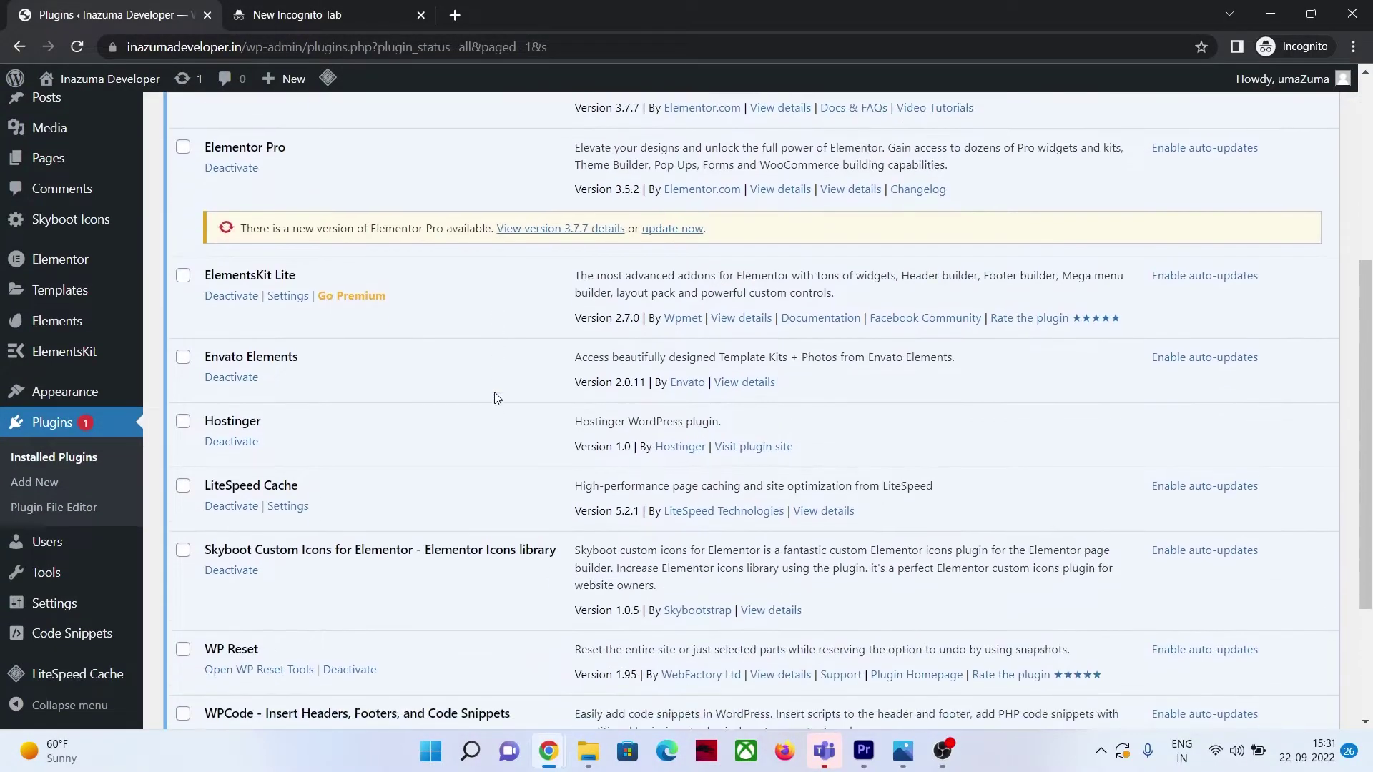
pyautogui.scroll(3, 495, 391)
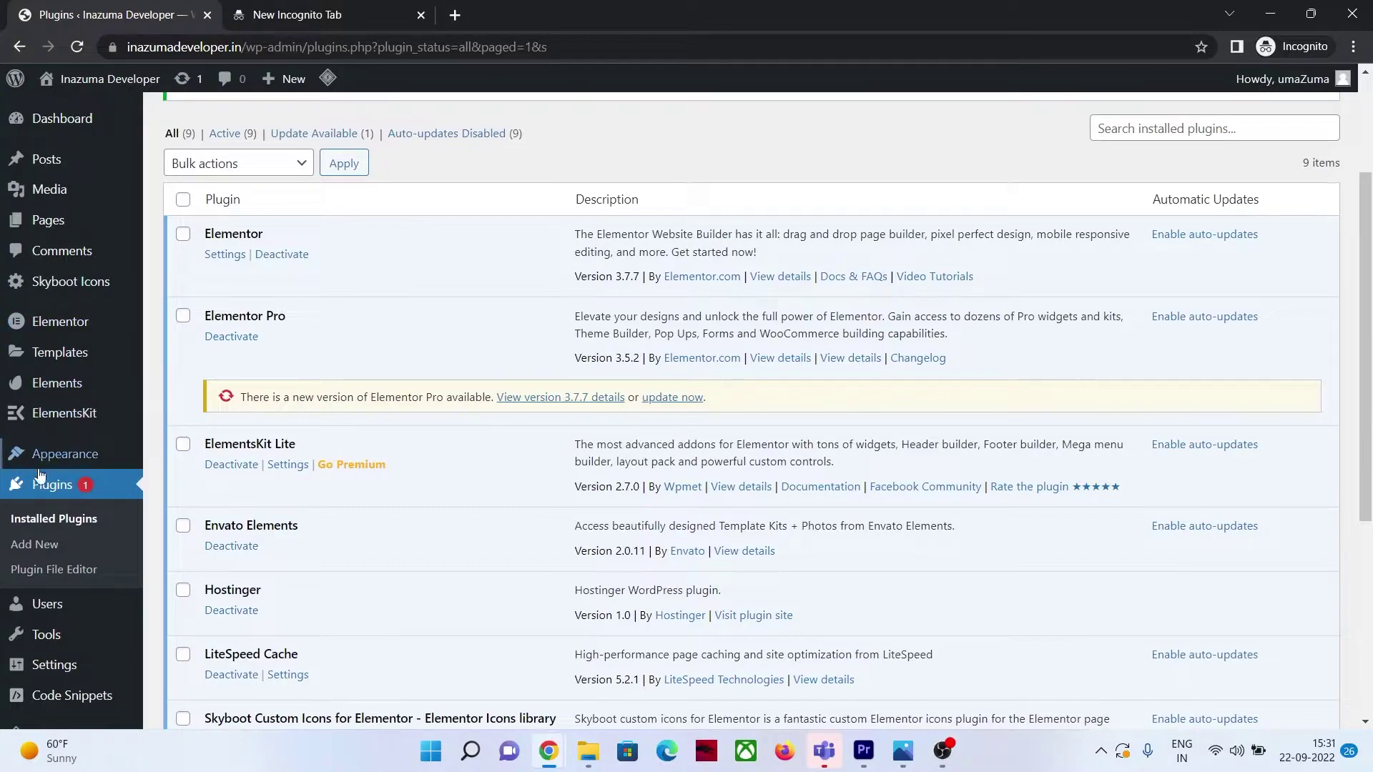
# Step: Search the WordPress plugin directory for "yoast" and install the Yoast SEO plugin
pyautogui.click(34, 547)
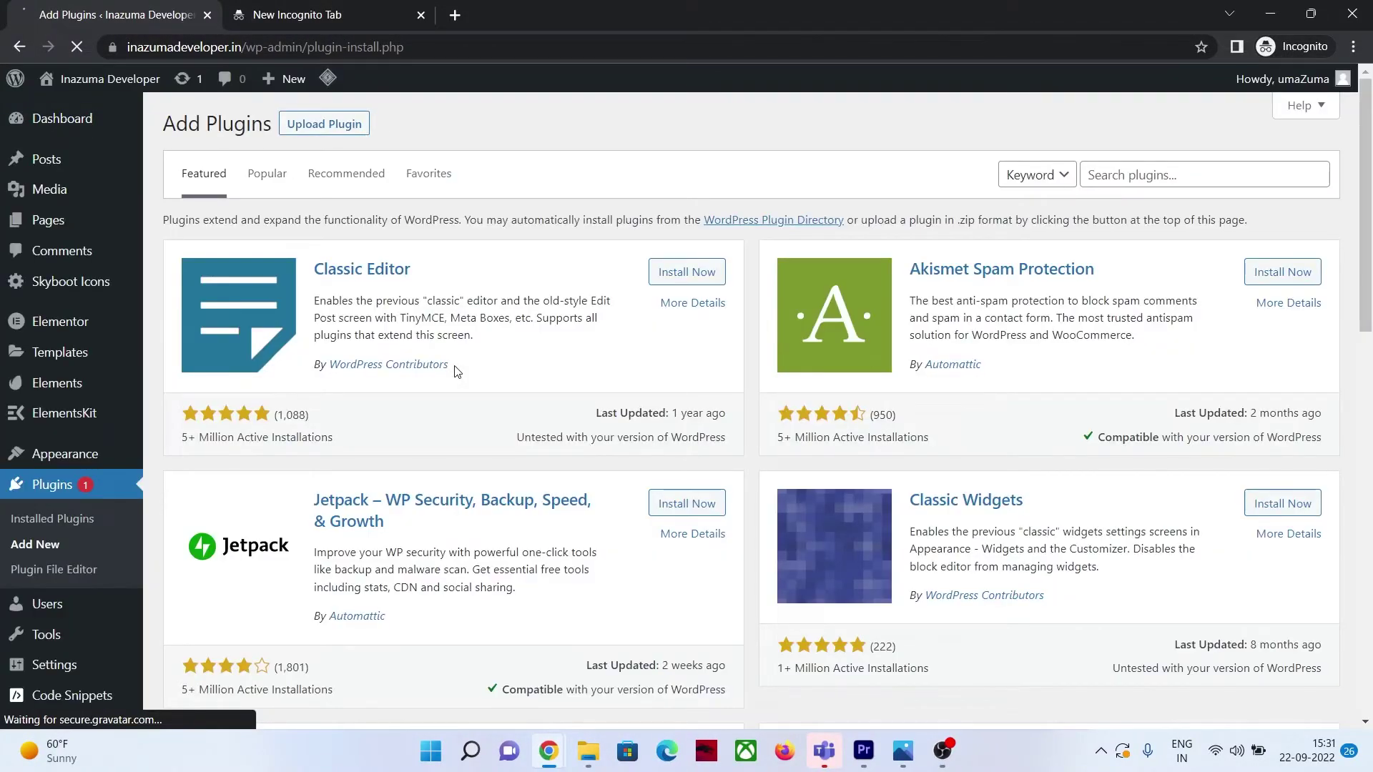
pyautogui.click(1121, 178)
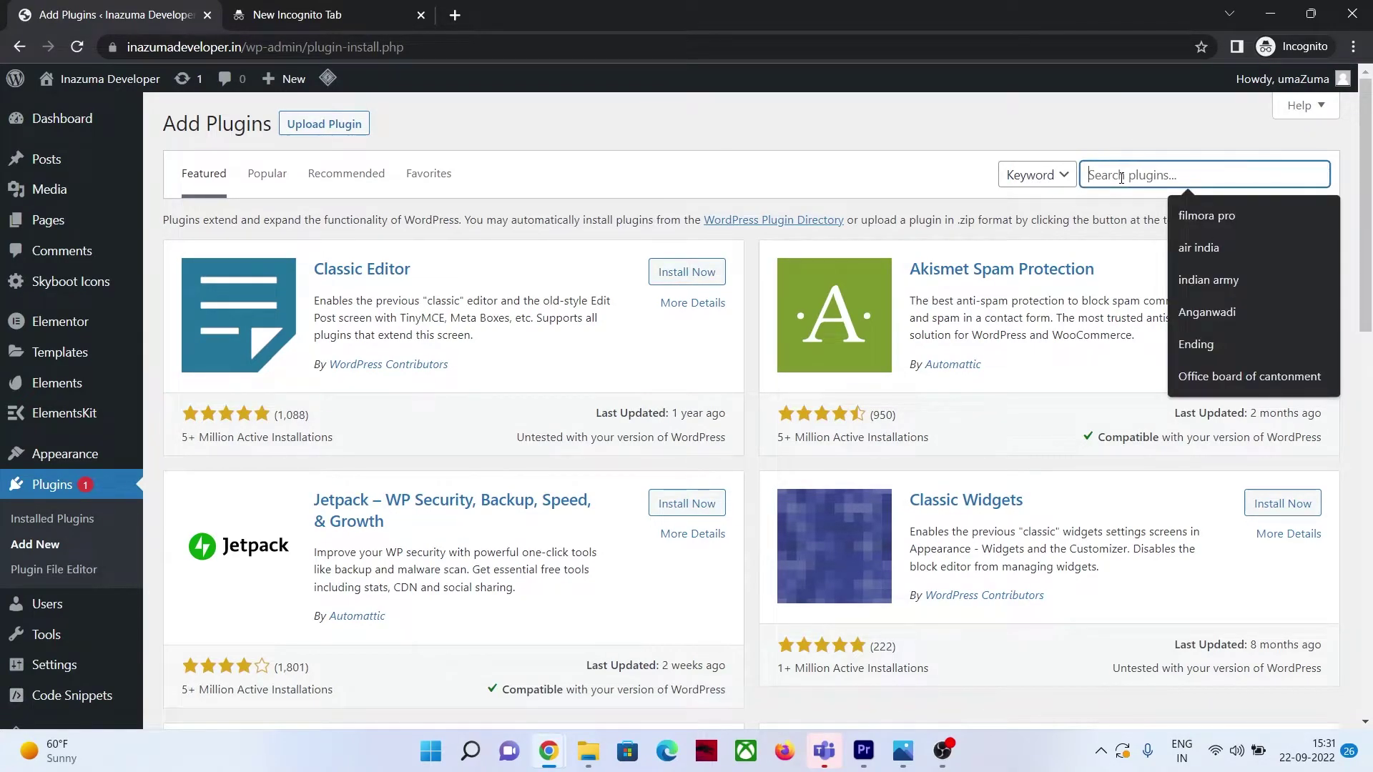
pyautogui.write('y')
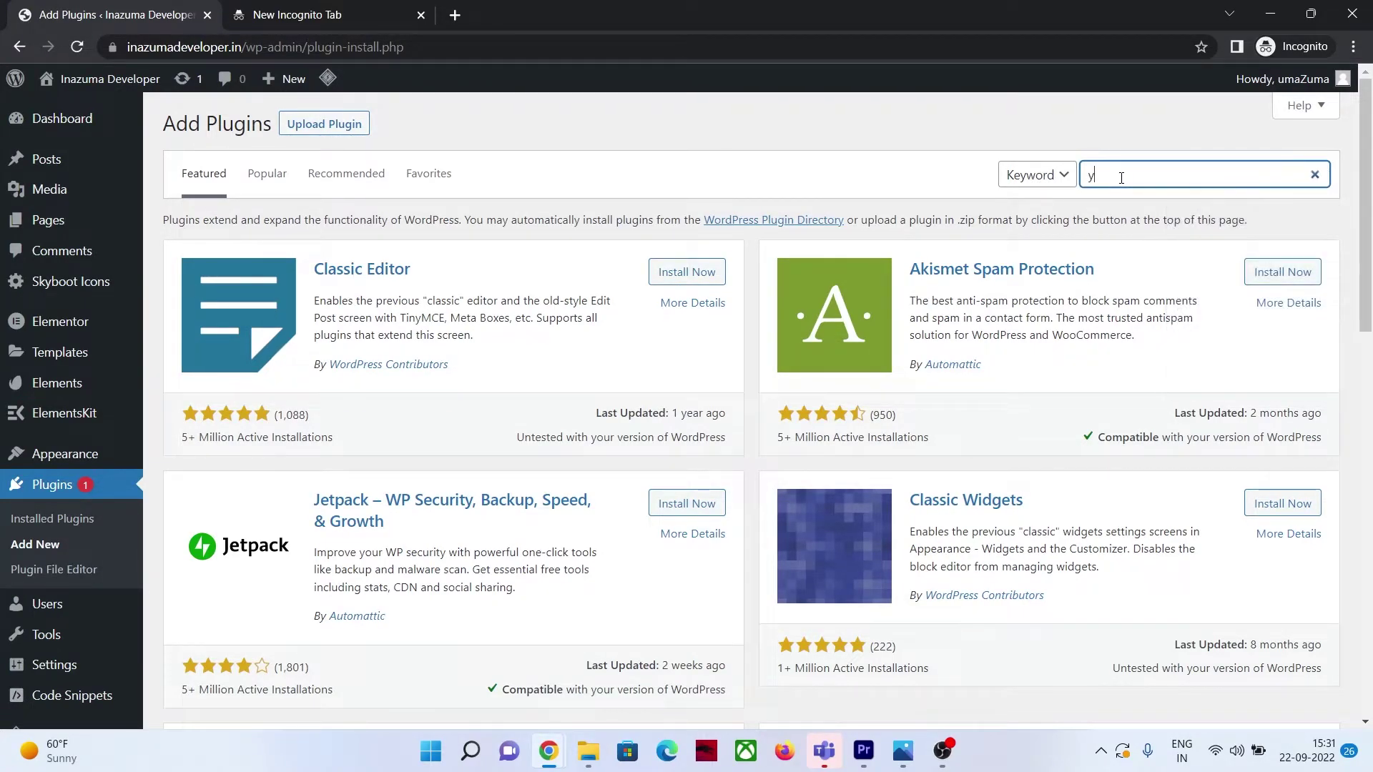
pyautogui.write('oast')
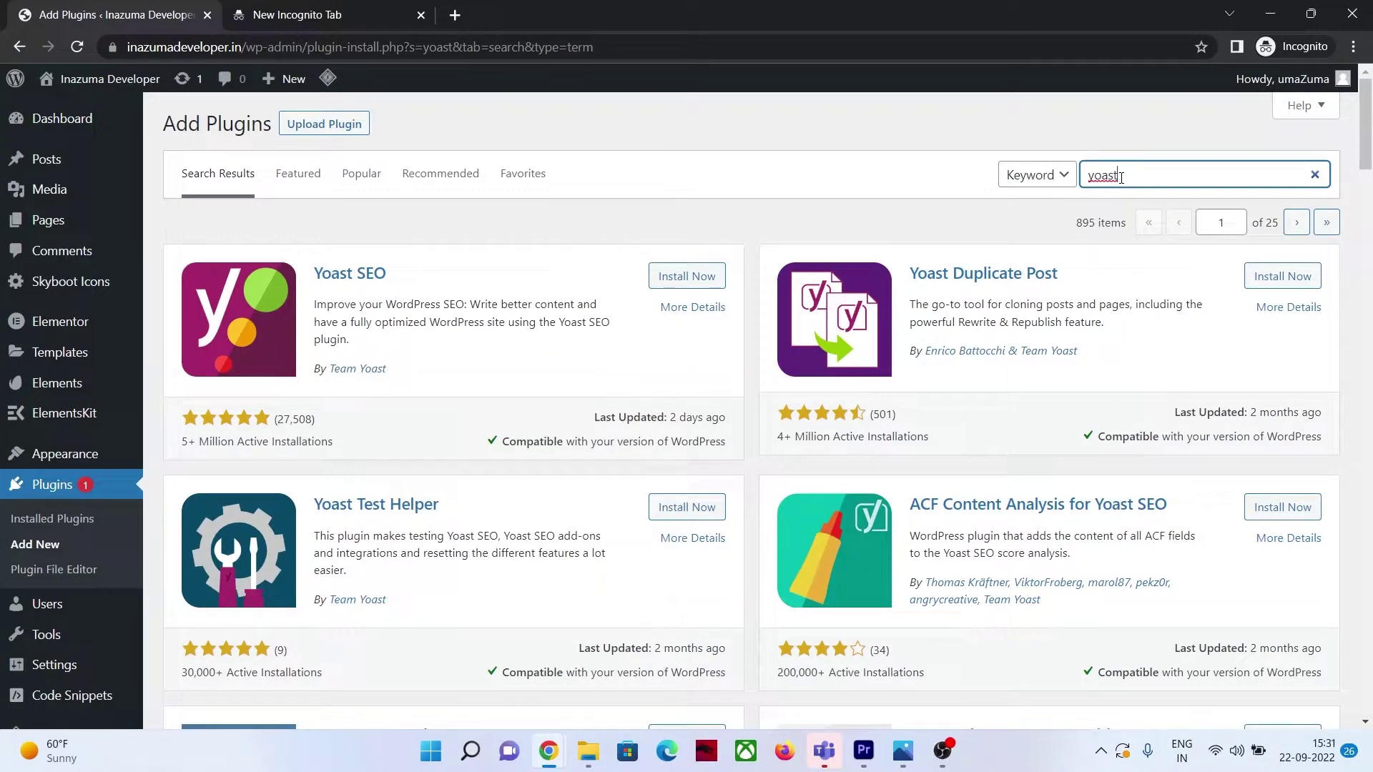
pyautogui.click(688, 279)
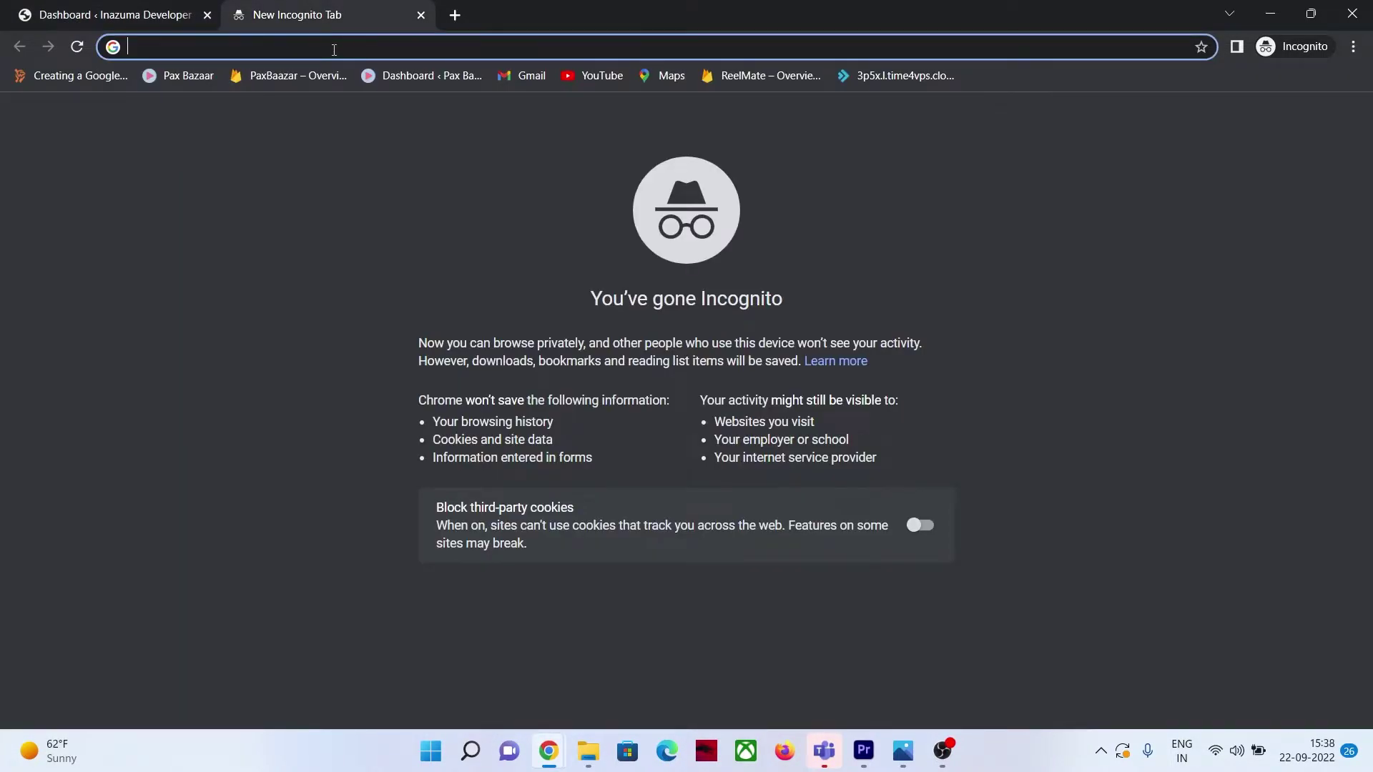
# Step: Search Google for "google search console" and open the Google Search Console Tools result
pyautogui.write('google search ')
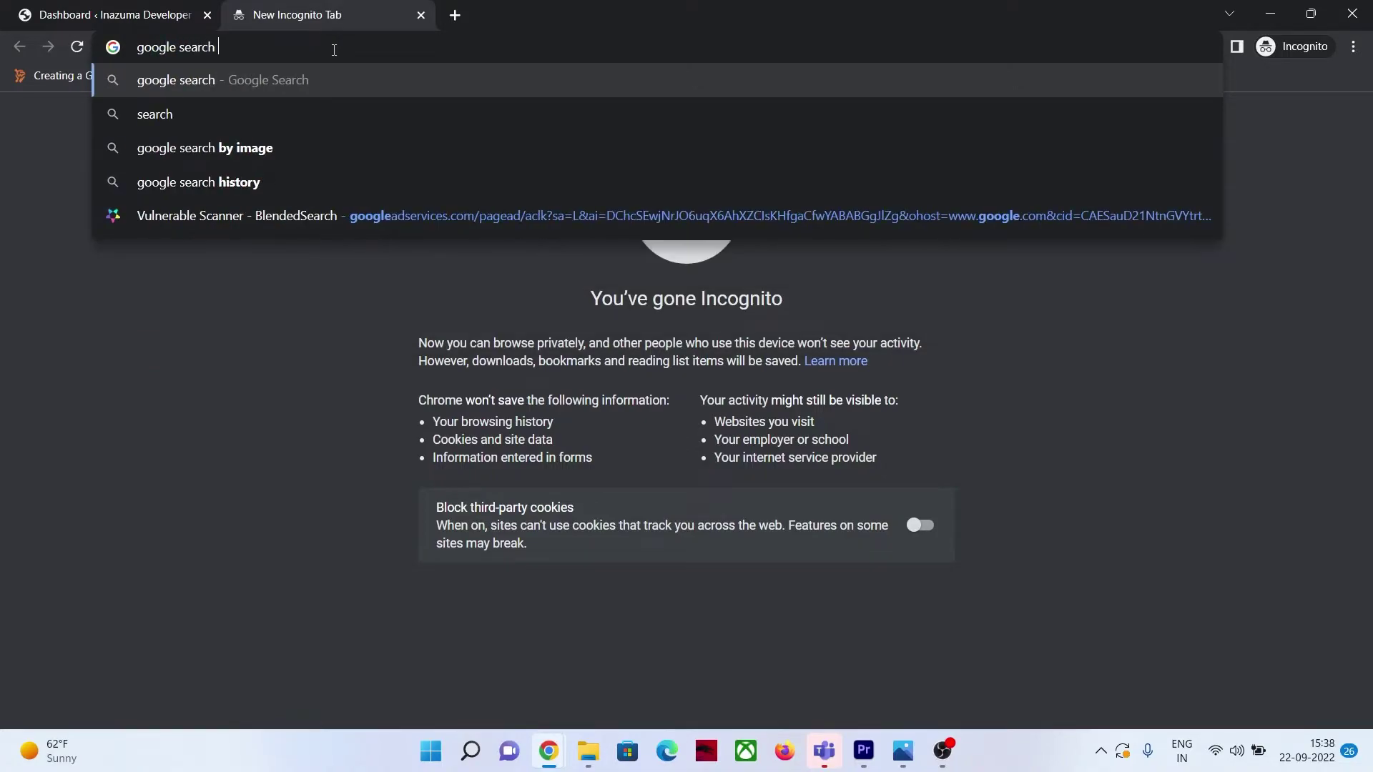
pyautogui.write('col')
pyautogui.press('BackSpace')
pyautogui.write('nsole')
pyautogui.press('Return')
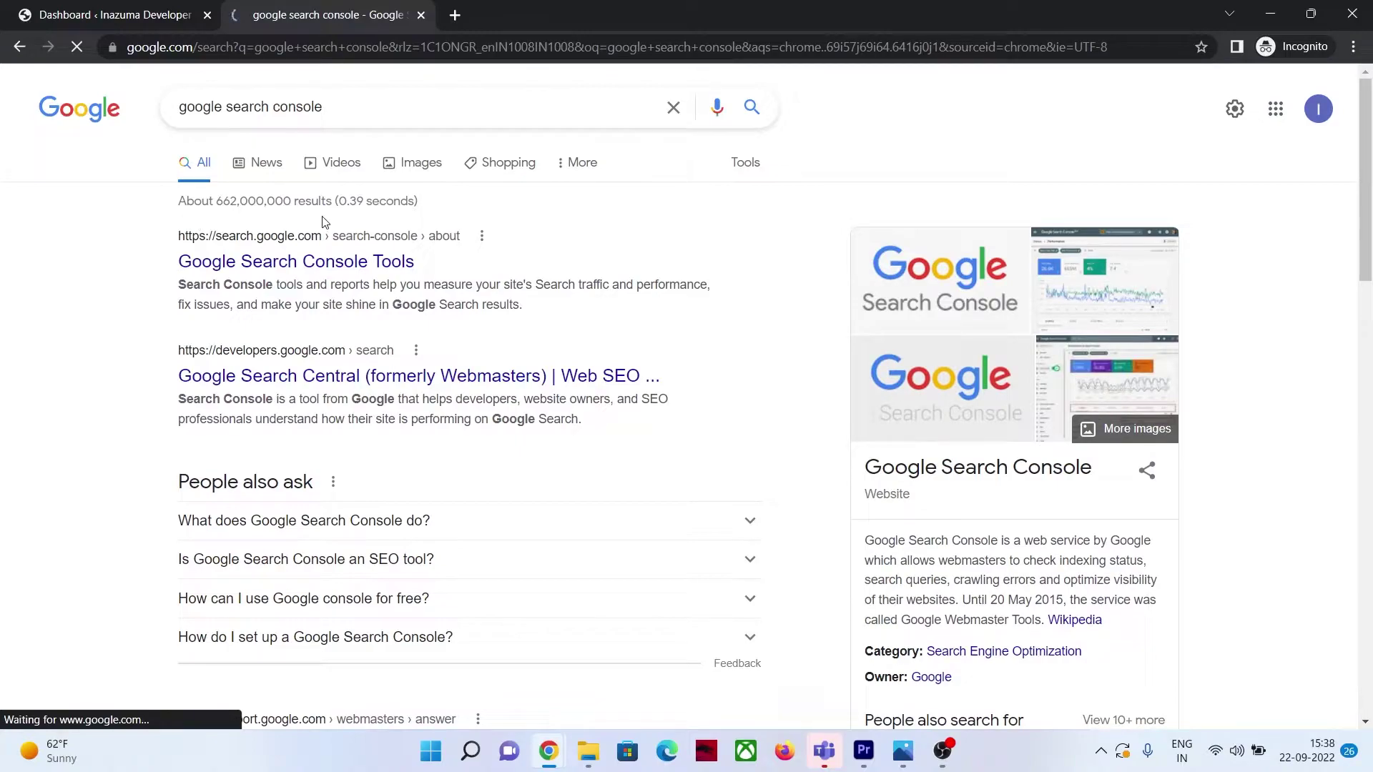
pyautogui.click(218, 266)
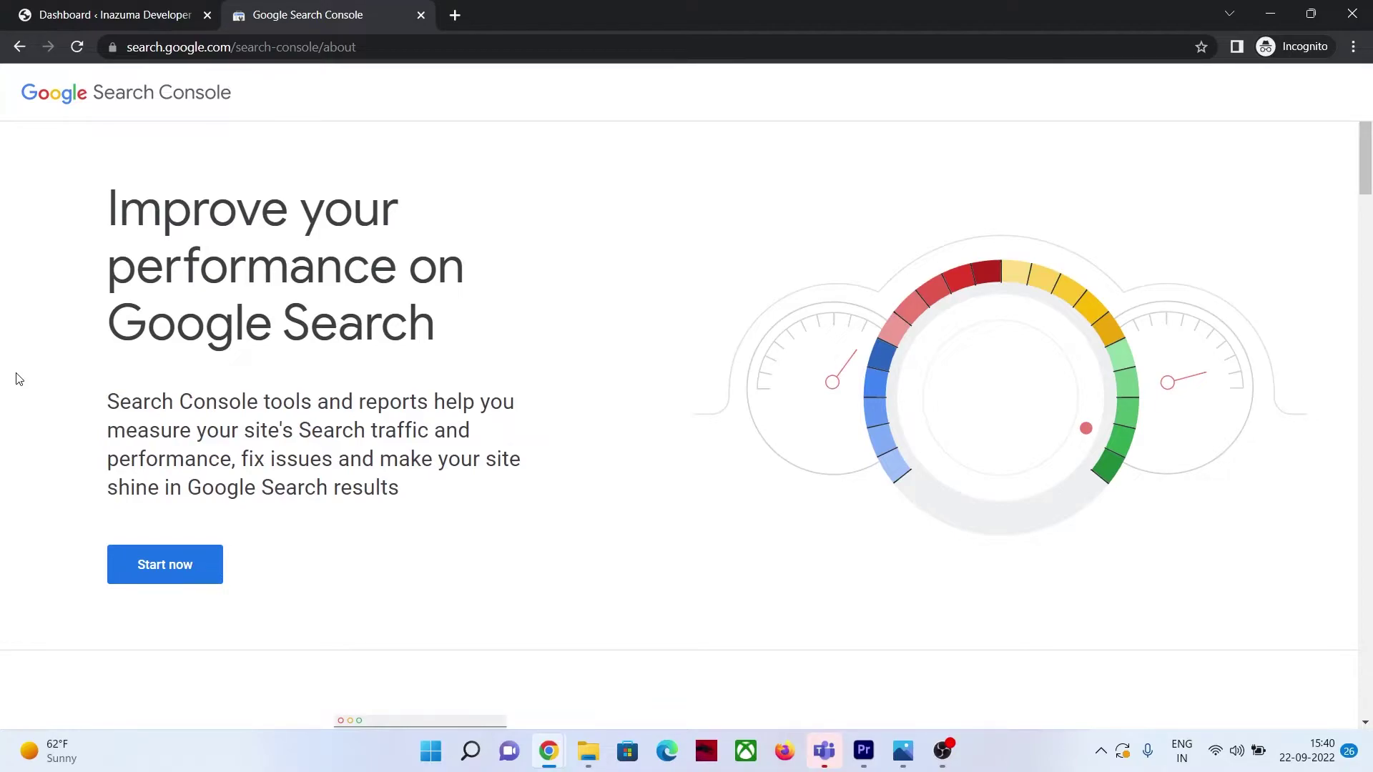
# Step: Find Google Analytics through a Google search in a new tab and start measuring to reach the account setup
pyautogui.click(455, 15)
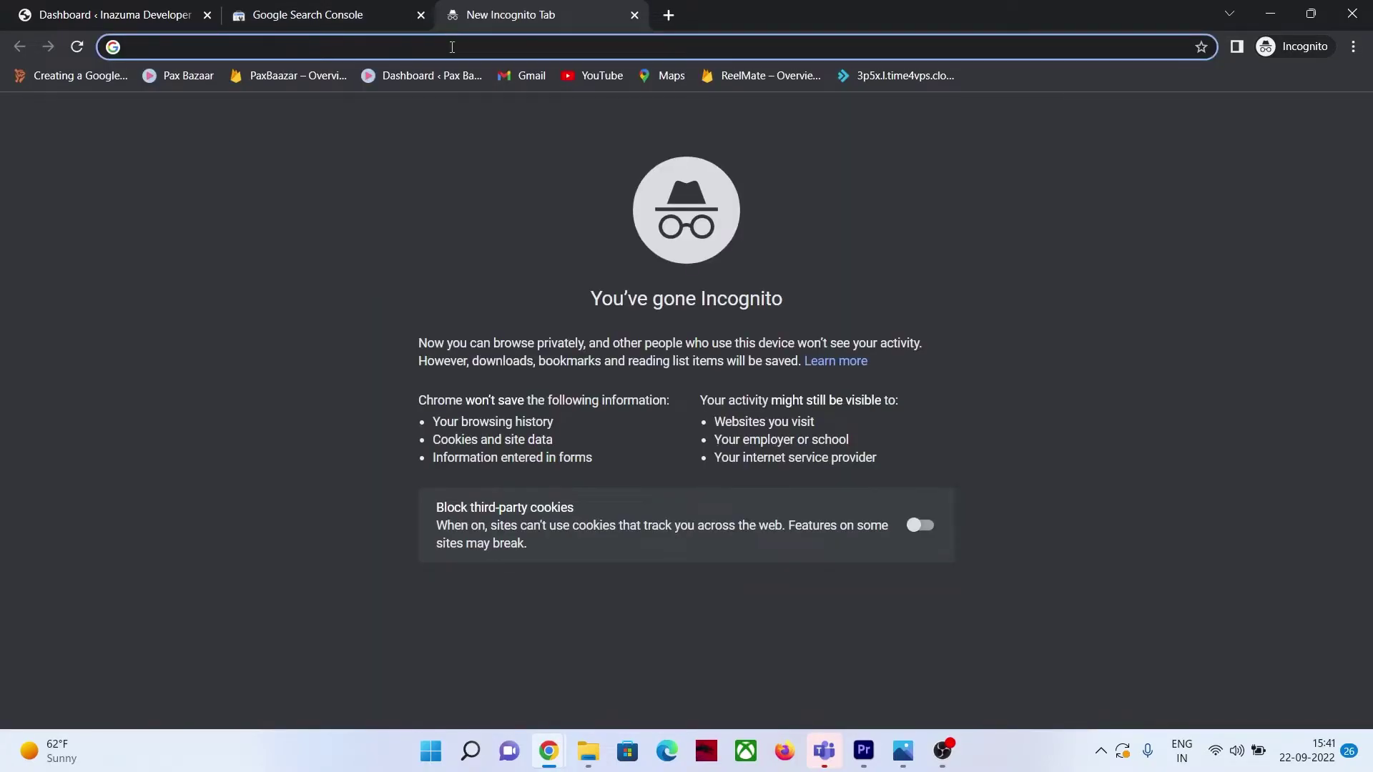
pyautogui.write('google analytics')
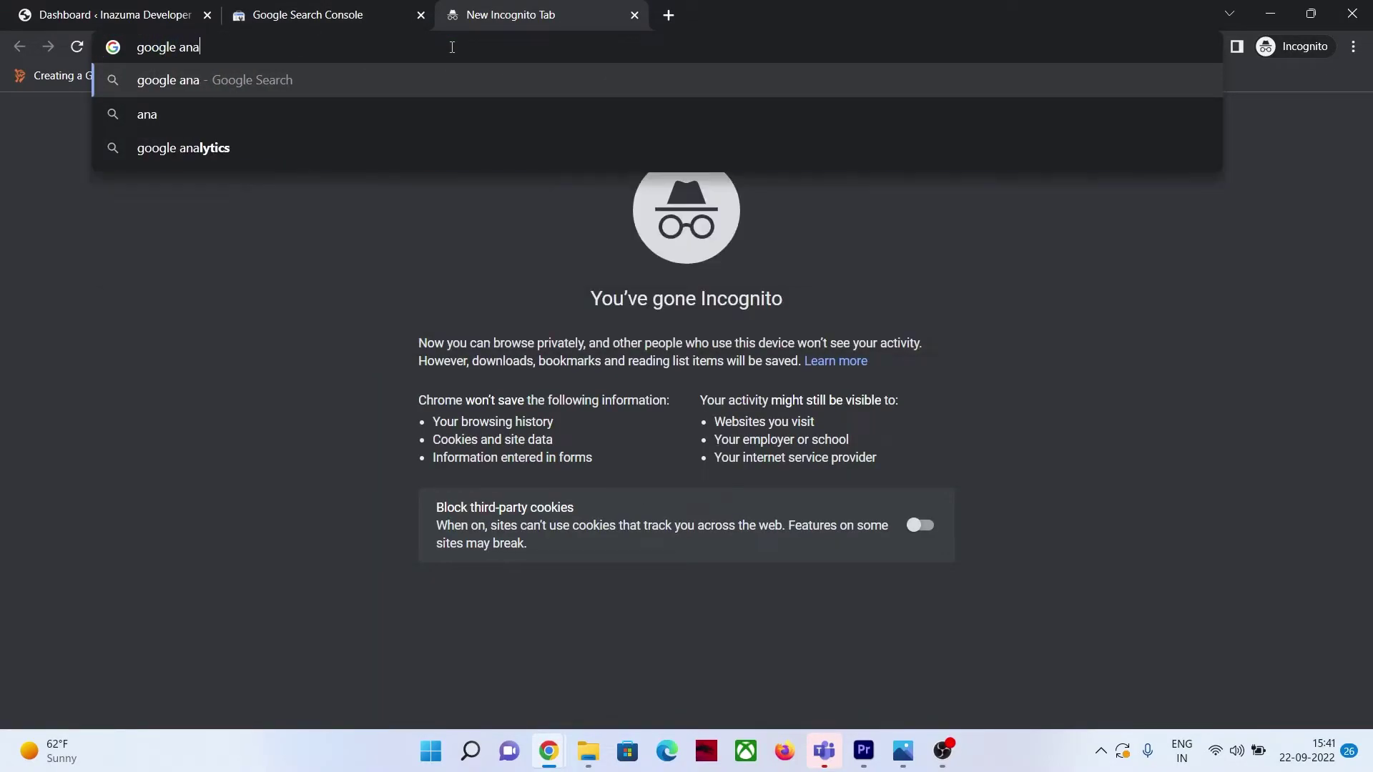
pyautogui.press('Return')
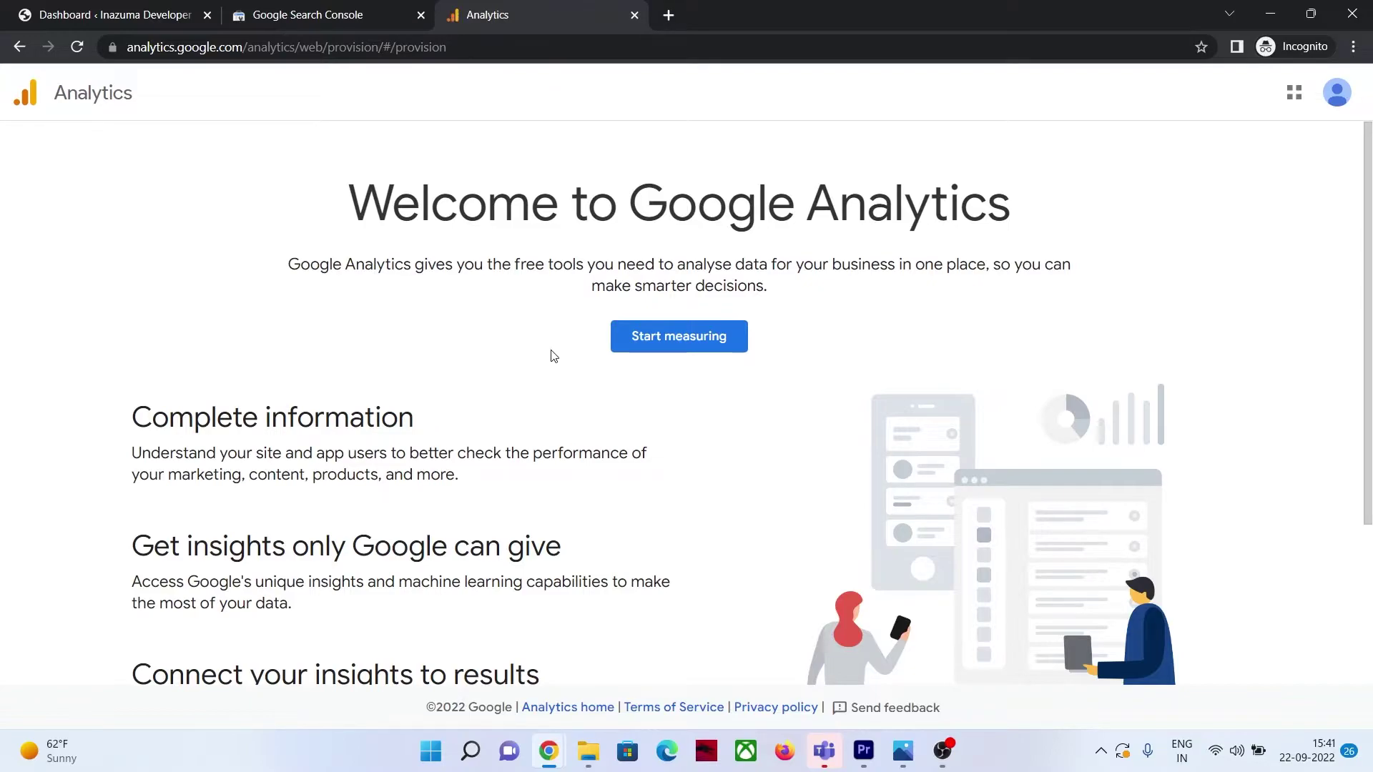
pyautogui.click(705, 348)
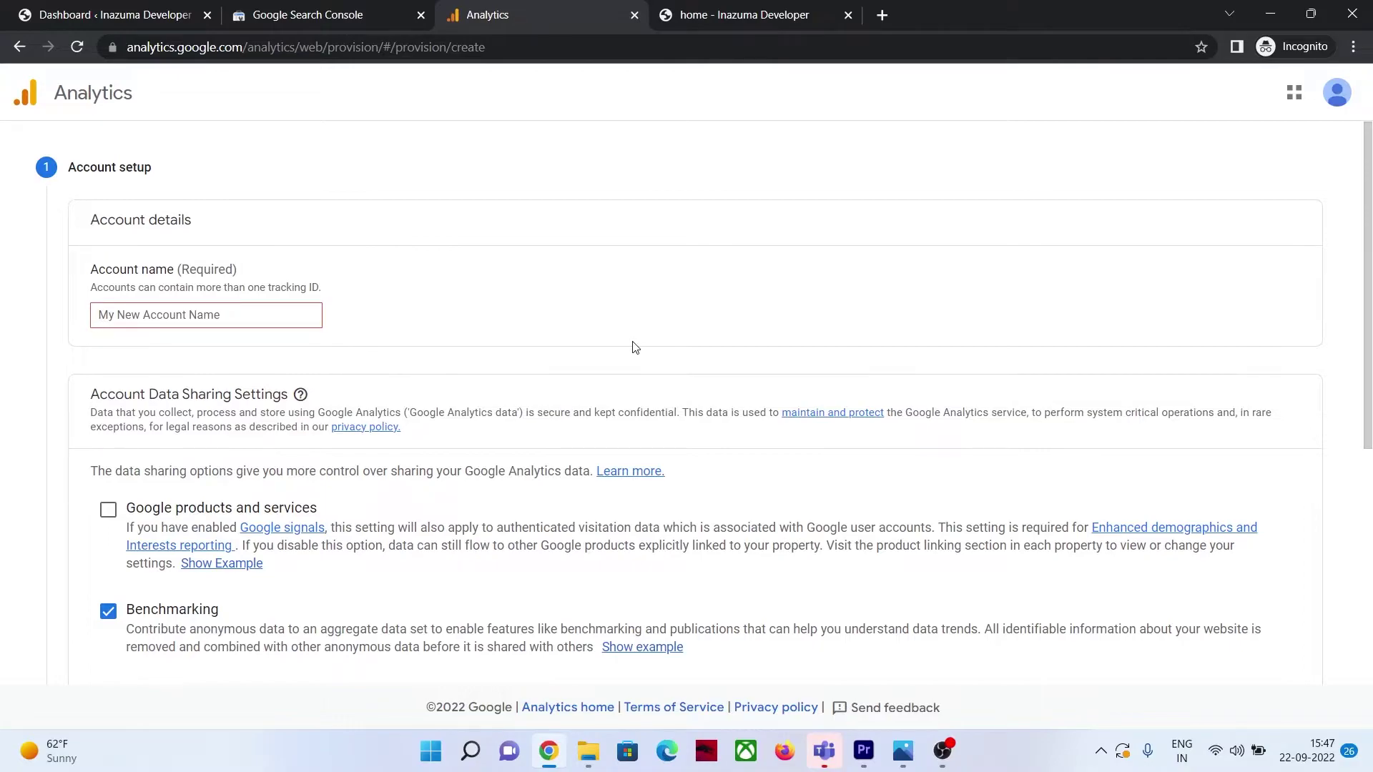
# Step: Enter Inazuma as the account name in the Analytics account setup
pyautogui.click(207, 314)
pyautogui.write('in')
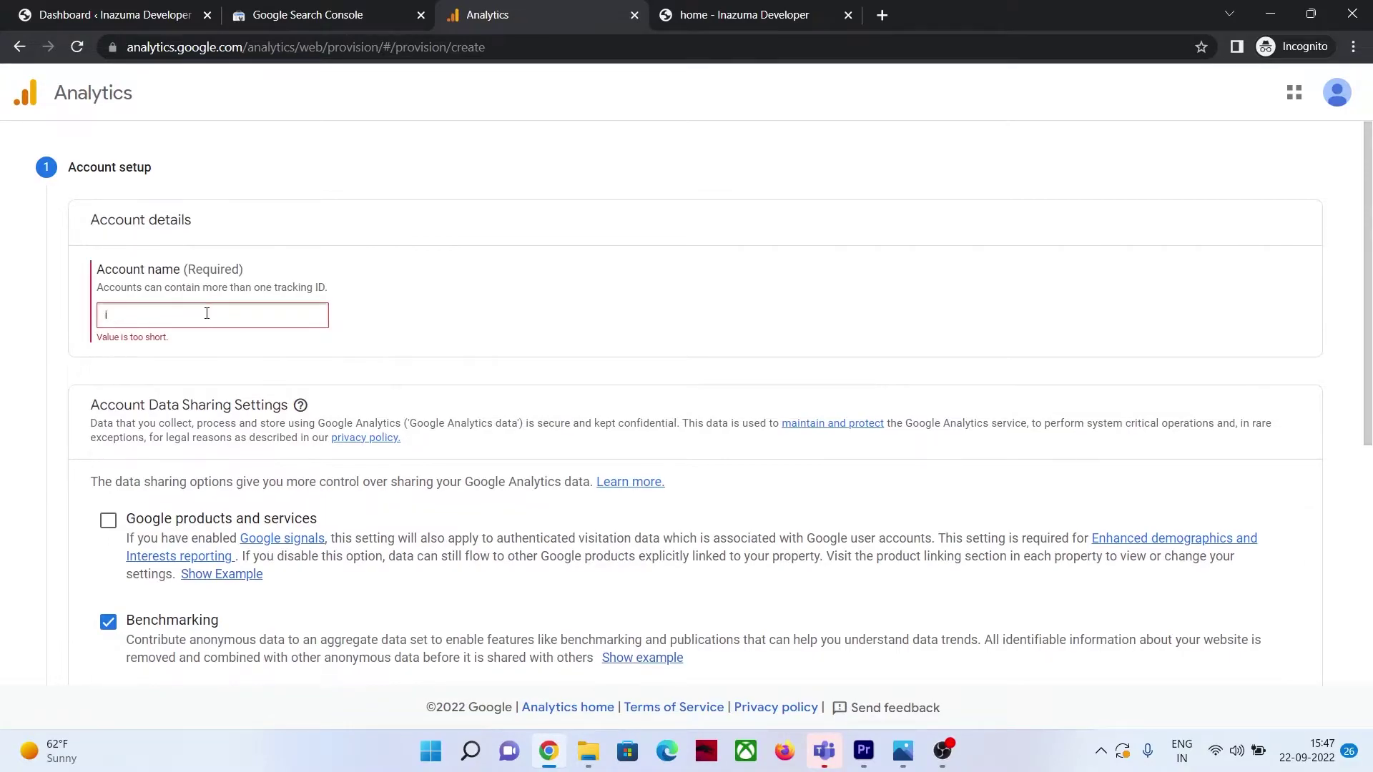
pyautogui.press('BackSpace')
pyautogui.press('BackSpace')
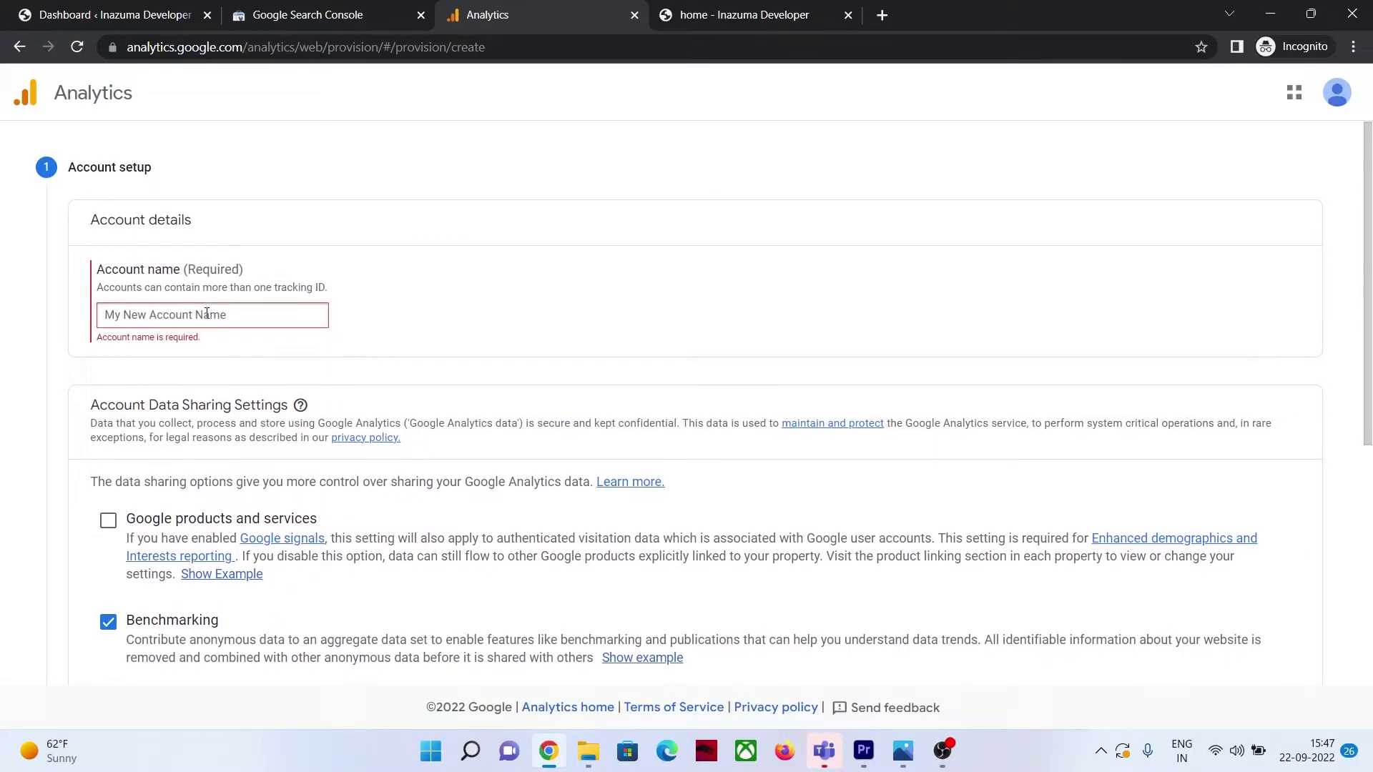
pyautogui.write('Ina')
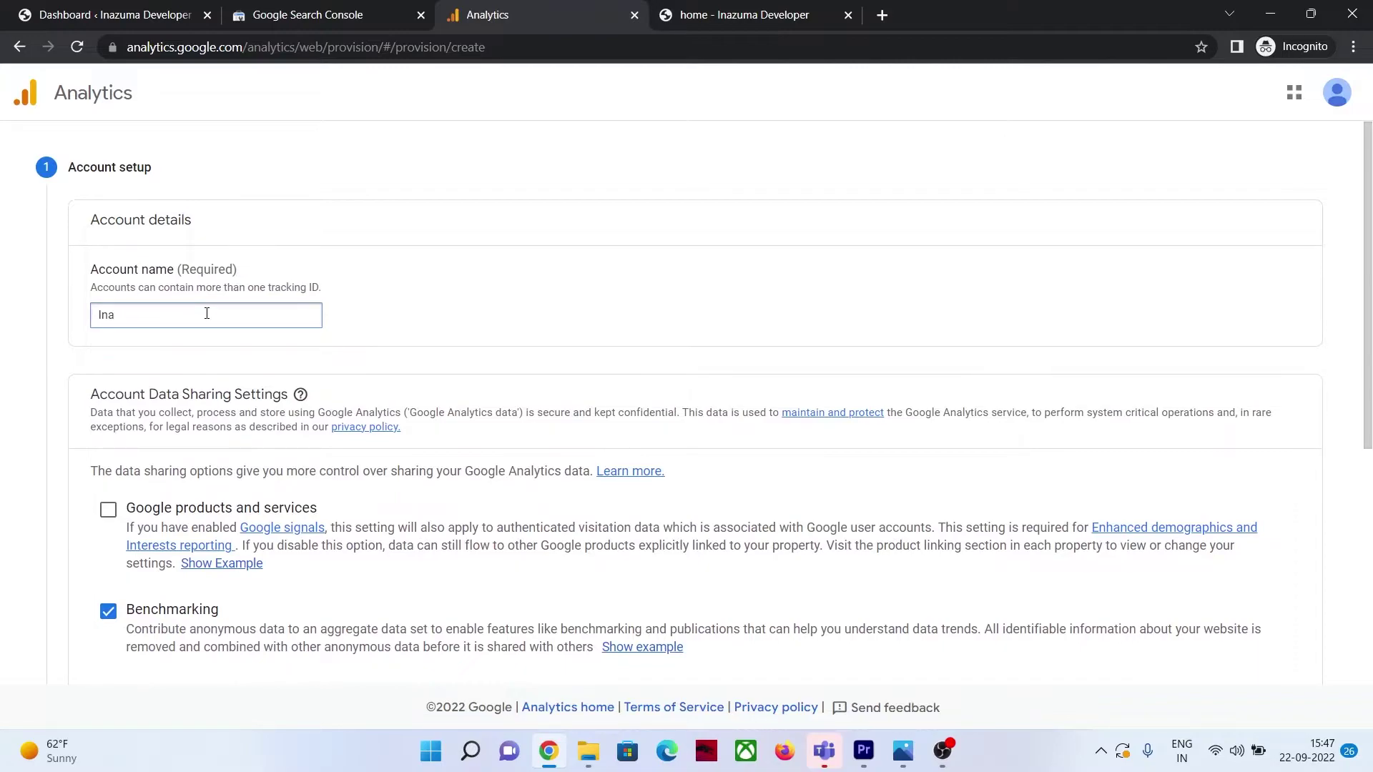
pyautogui.write('zuma')
pyautogui.doubleClick(215, 317)
pyautogui.click(408, 320)
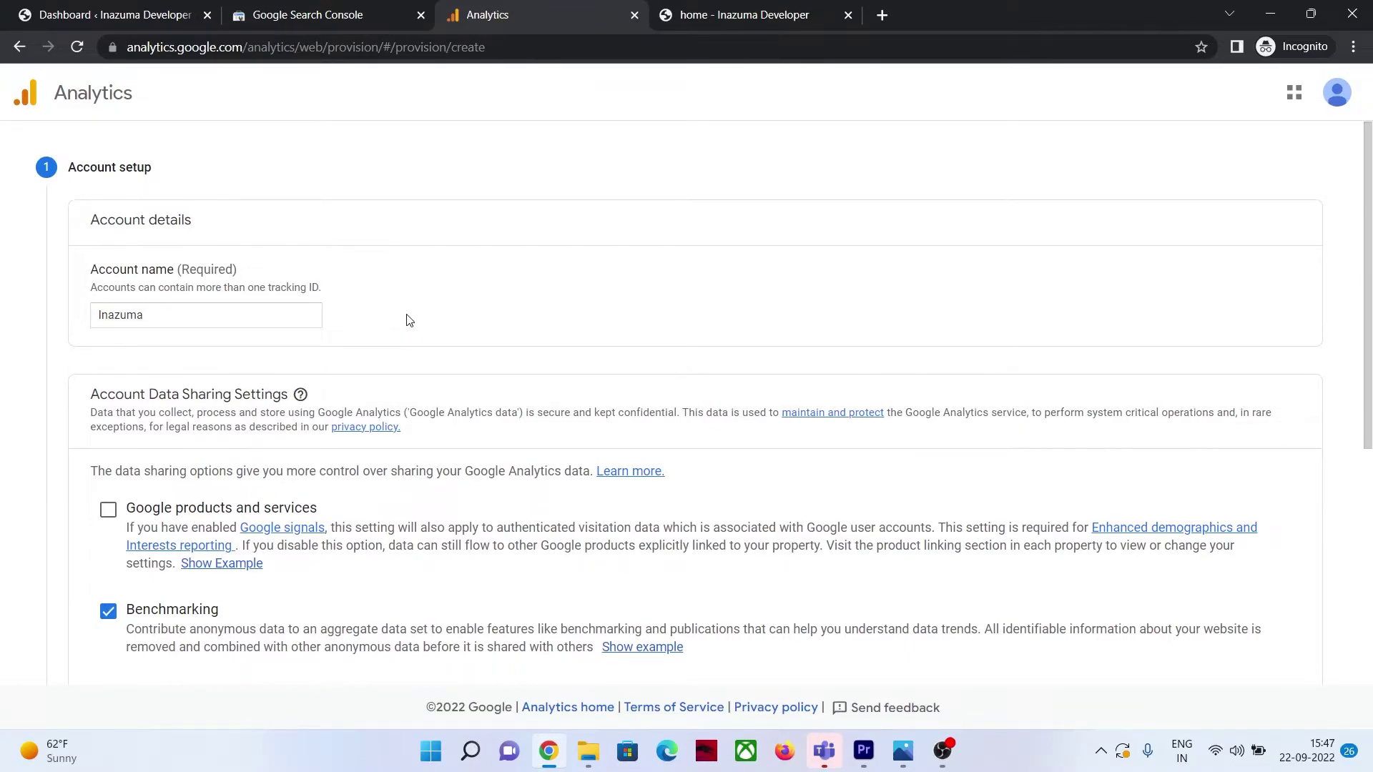
# Step: Enable data sharing with Google products and services and continue to the property setup
pyautogui.scroll(-4, 377, 334)
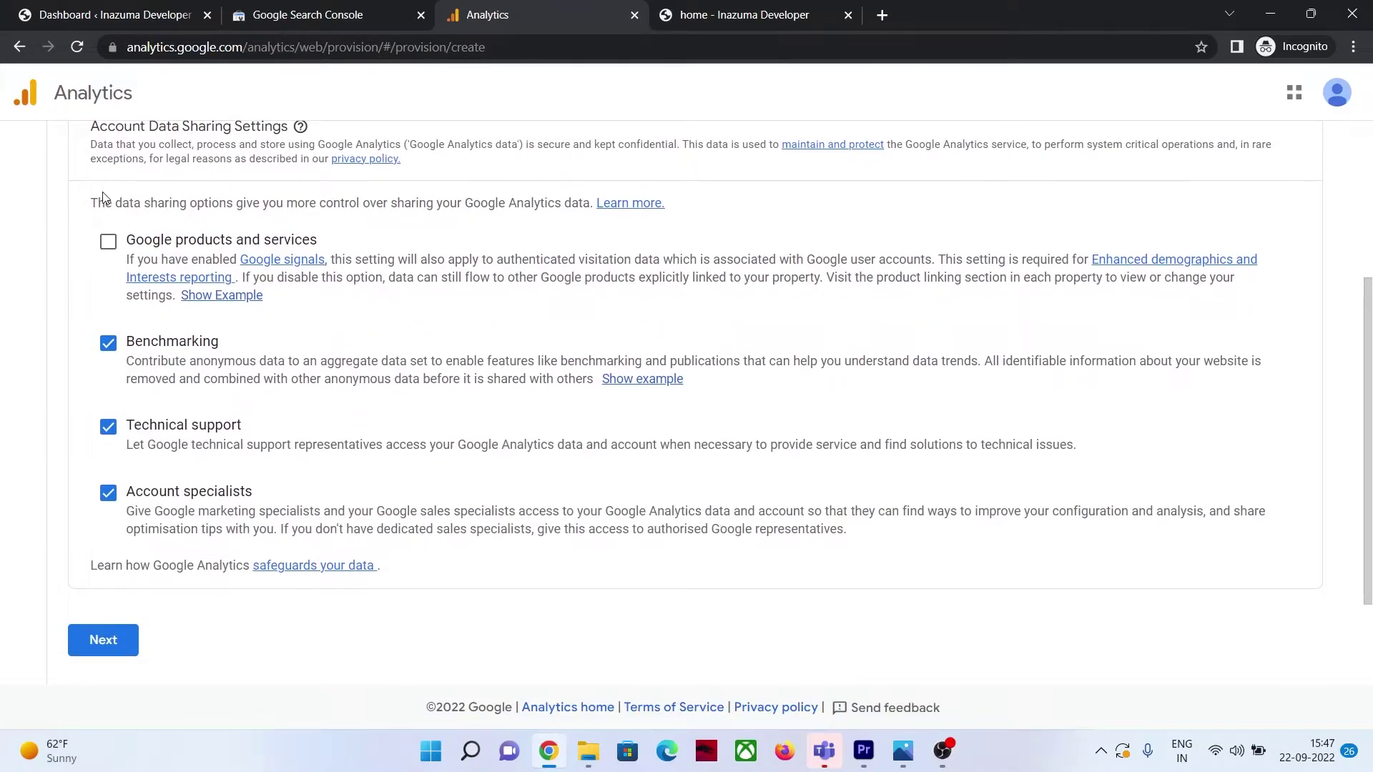
pyautogui.click(105, 247)
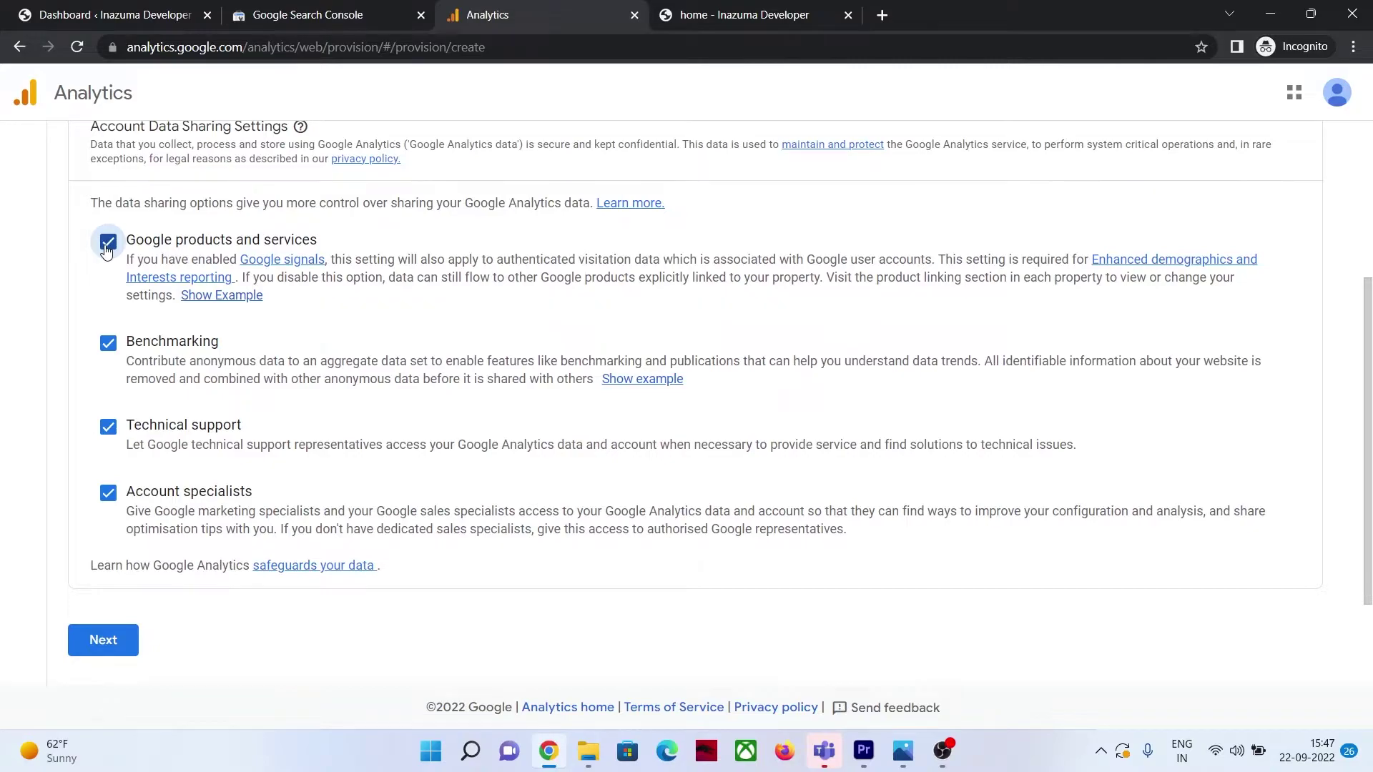
pyautogui.scroll(-2, 106, 250)
pyautogui.click(98, 506)
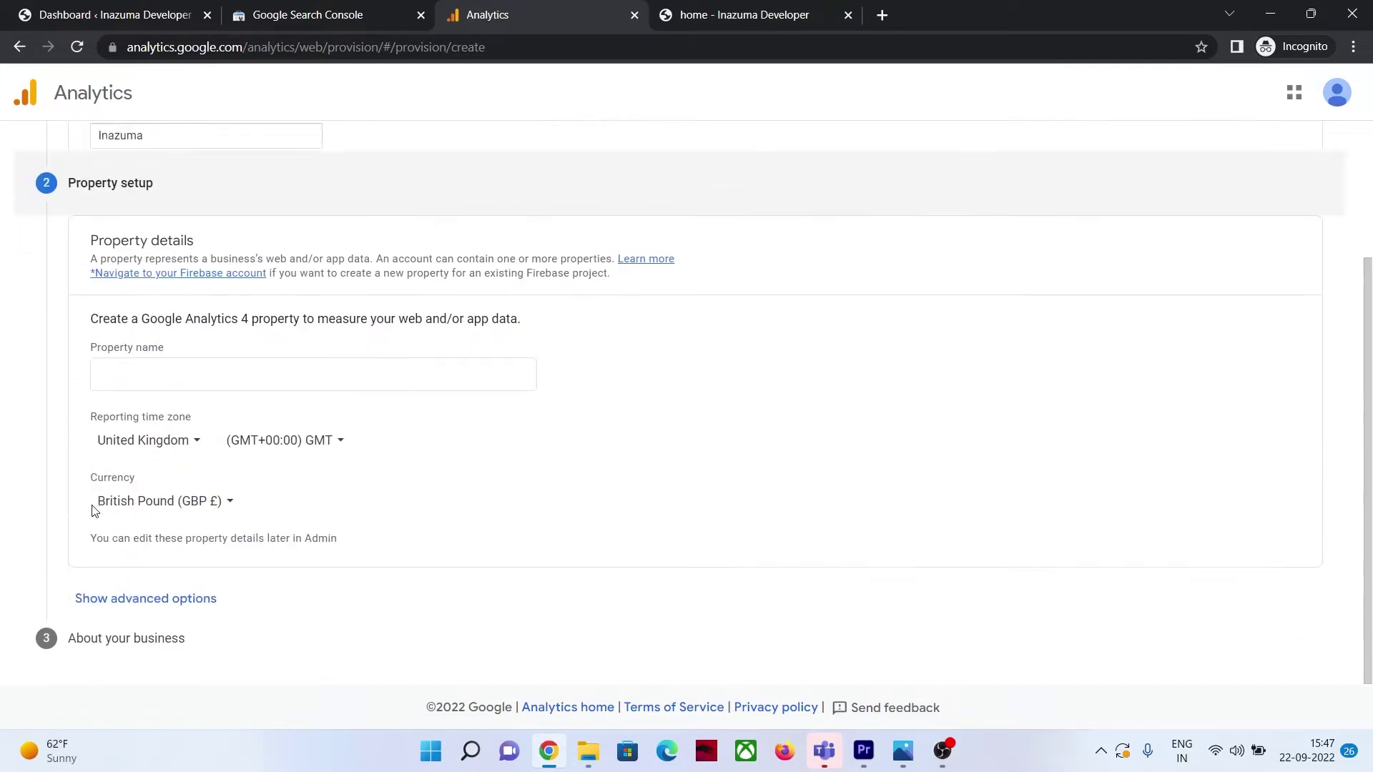
# Step: Name the new Google Analytics 4 property Inazuma
pyautogui.click(121, 291)
pyautogui.write('ina')
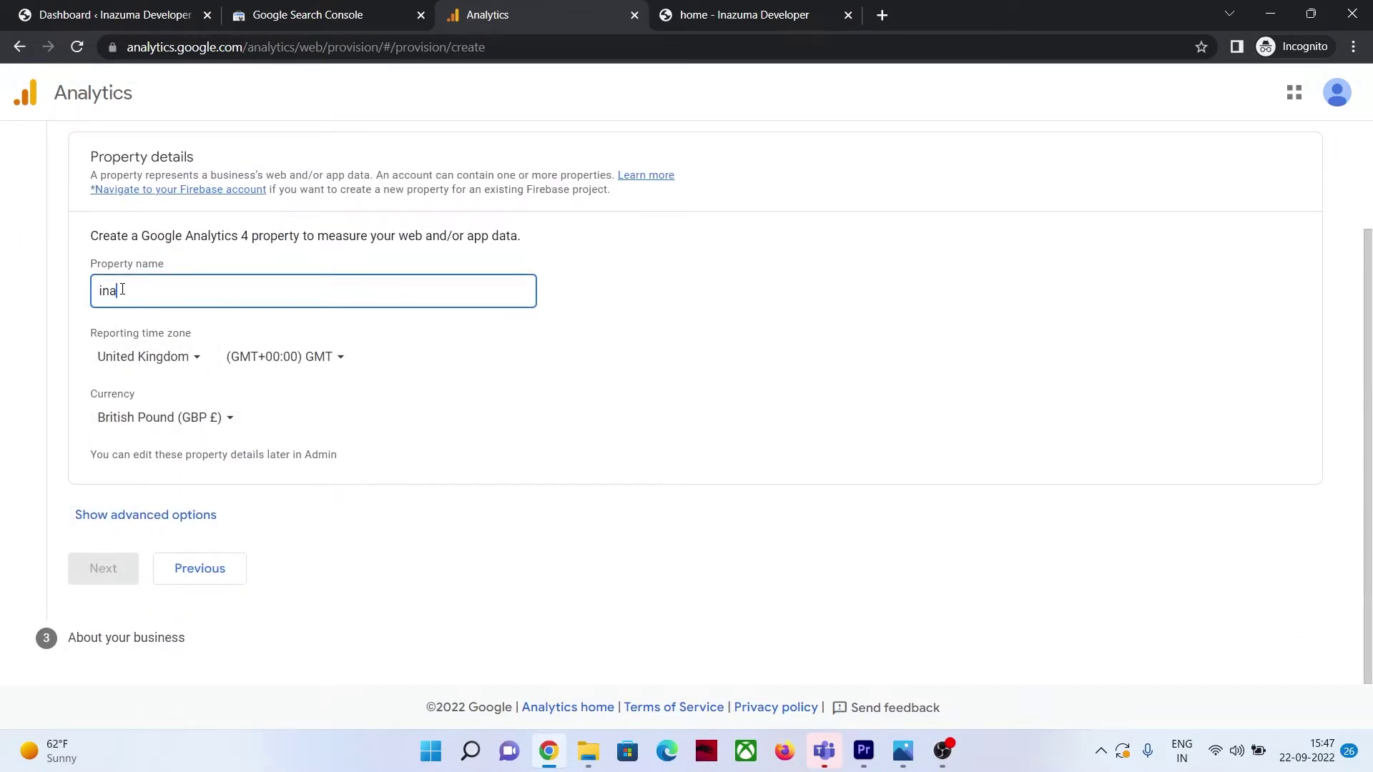
pyautogui.press('BackSpace')
pyautogui.press('BackSpace')
pyautogui.press('BackSpace')
pyautogui.write('Inazuma')
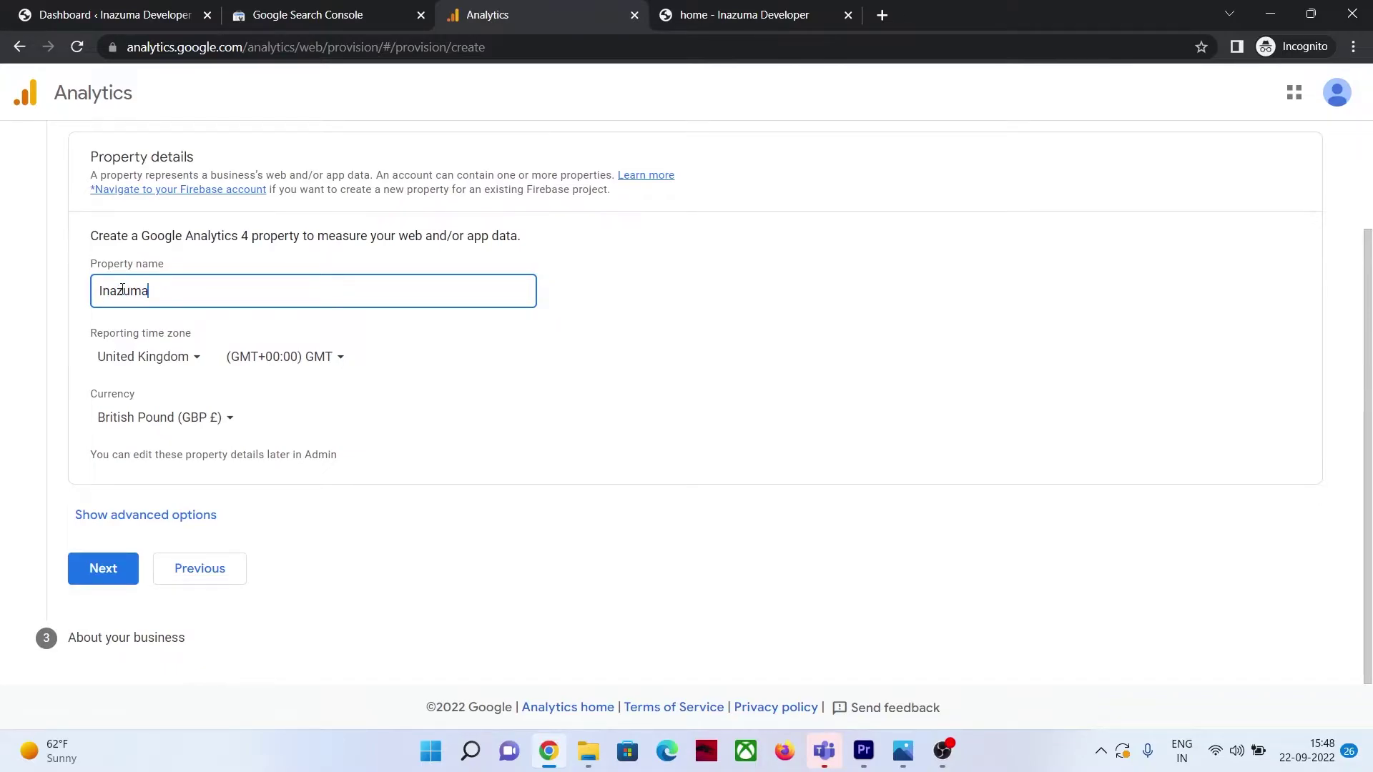
# Step: Set the country of the property's reporting time zone to India
pyautogui.click(164, 364)
pyautogui.write('Indina')
pyautogui.press('BackSpace')
pyautogui.press('BackSpace')
pyautogui.write('a')
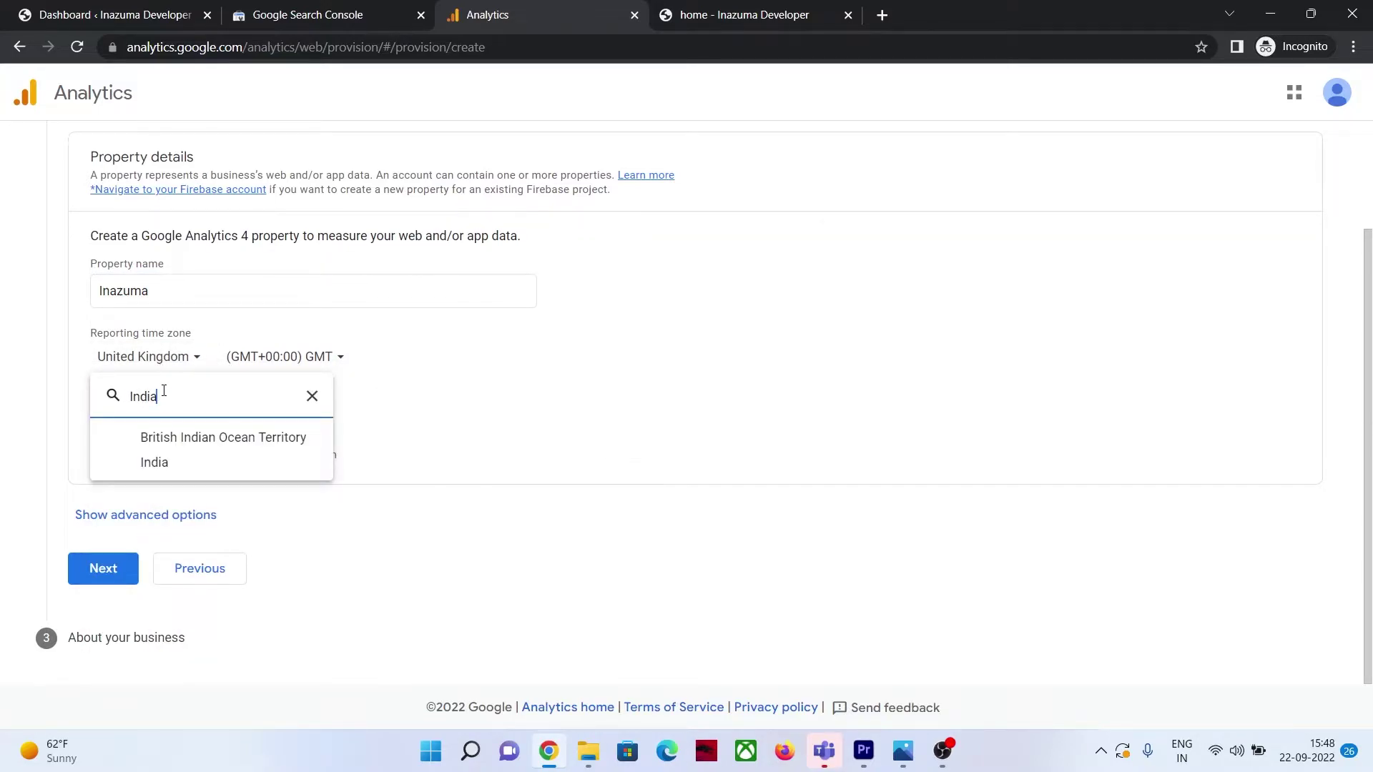
pyautogui.click(153, 460)
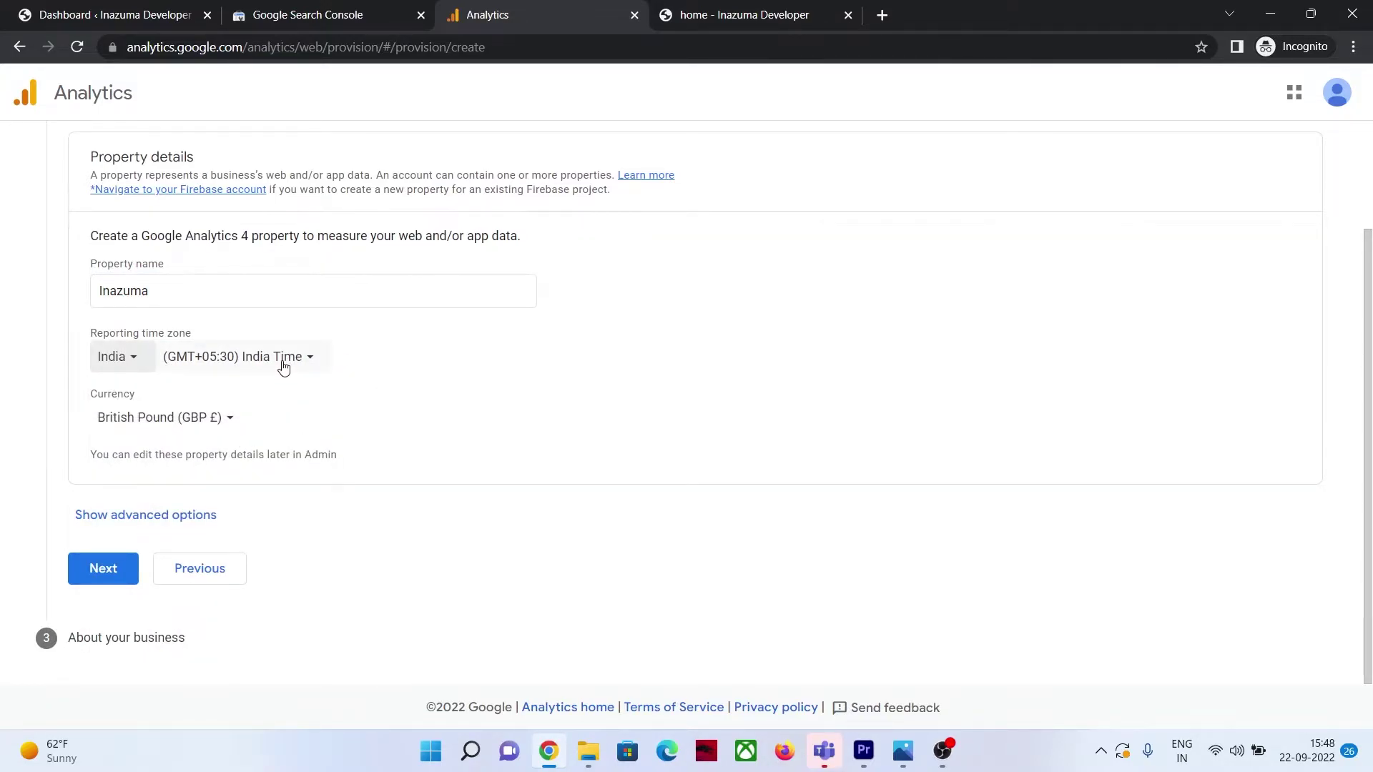
# Step: Set the property's currency to Indian Rupee (INR ₹) and continue to the business information
pyautogui.click(215, 419)
pyautogui.write('india')
pyautogui.click(223, 389)
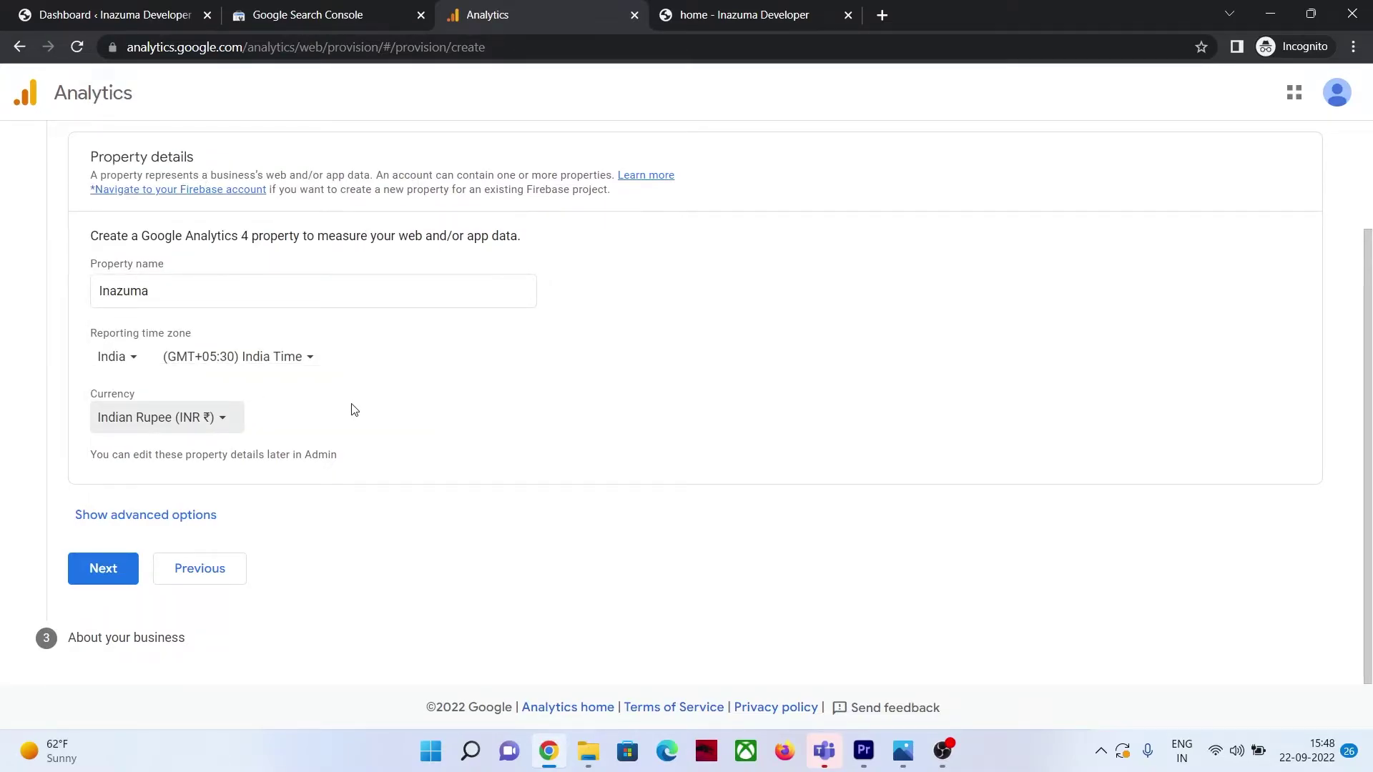
pyautogui.click(103, 568)
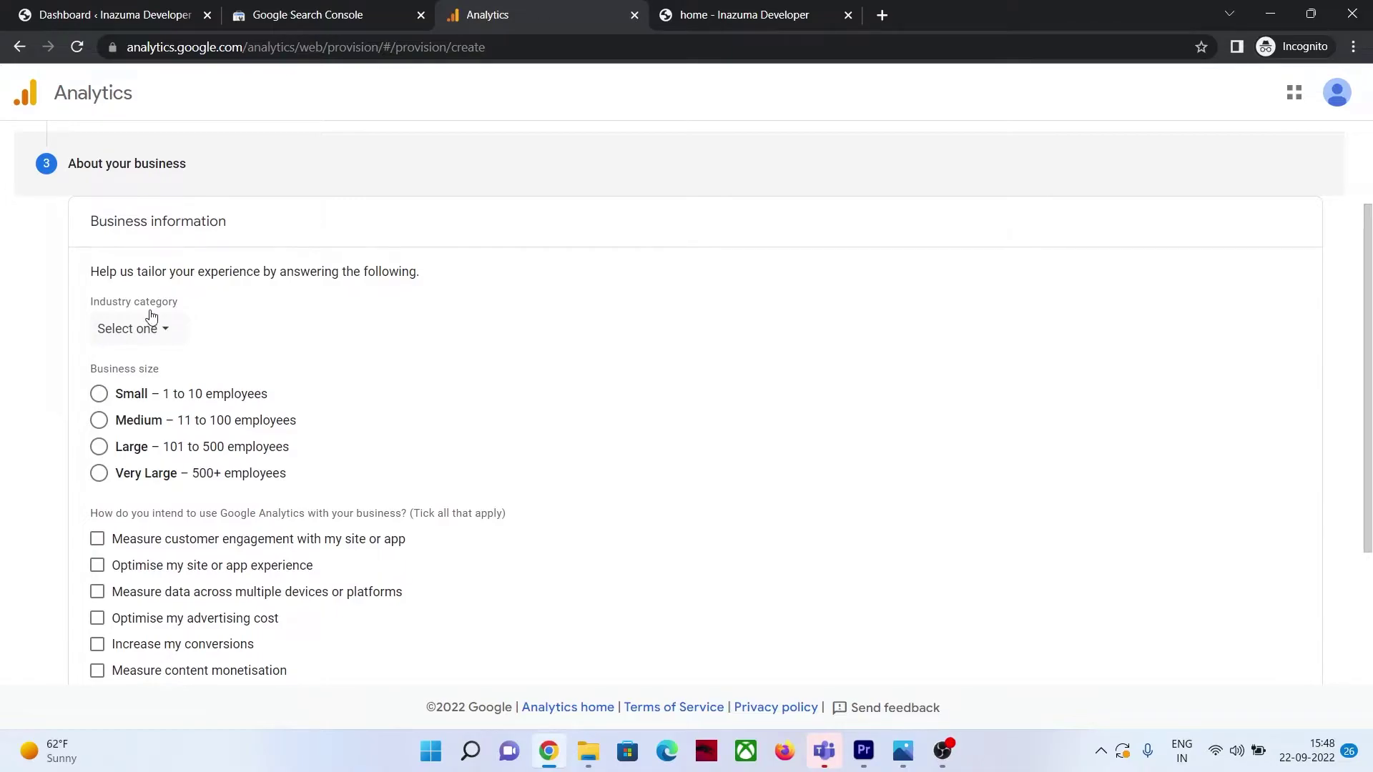
# Step: Open the industry category choices in the business information and look through them down to Jobs & Education
pyautogui.click(138, 335)
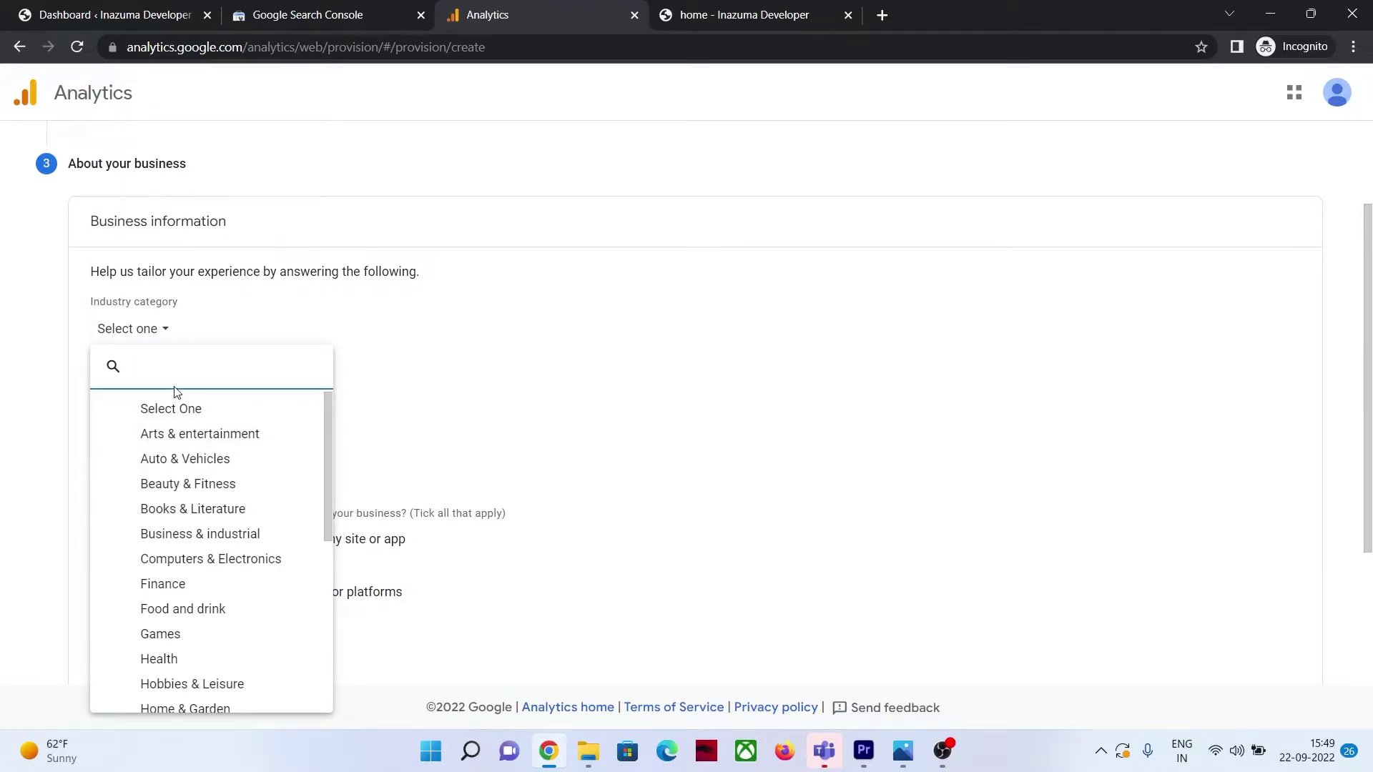
pyautogui.scroll(-2, 207, 675)
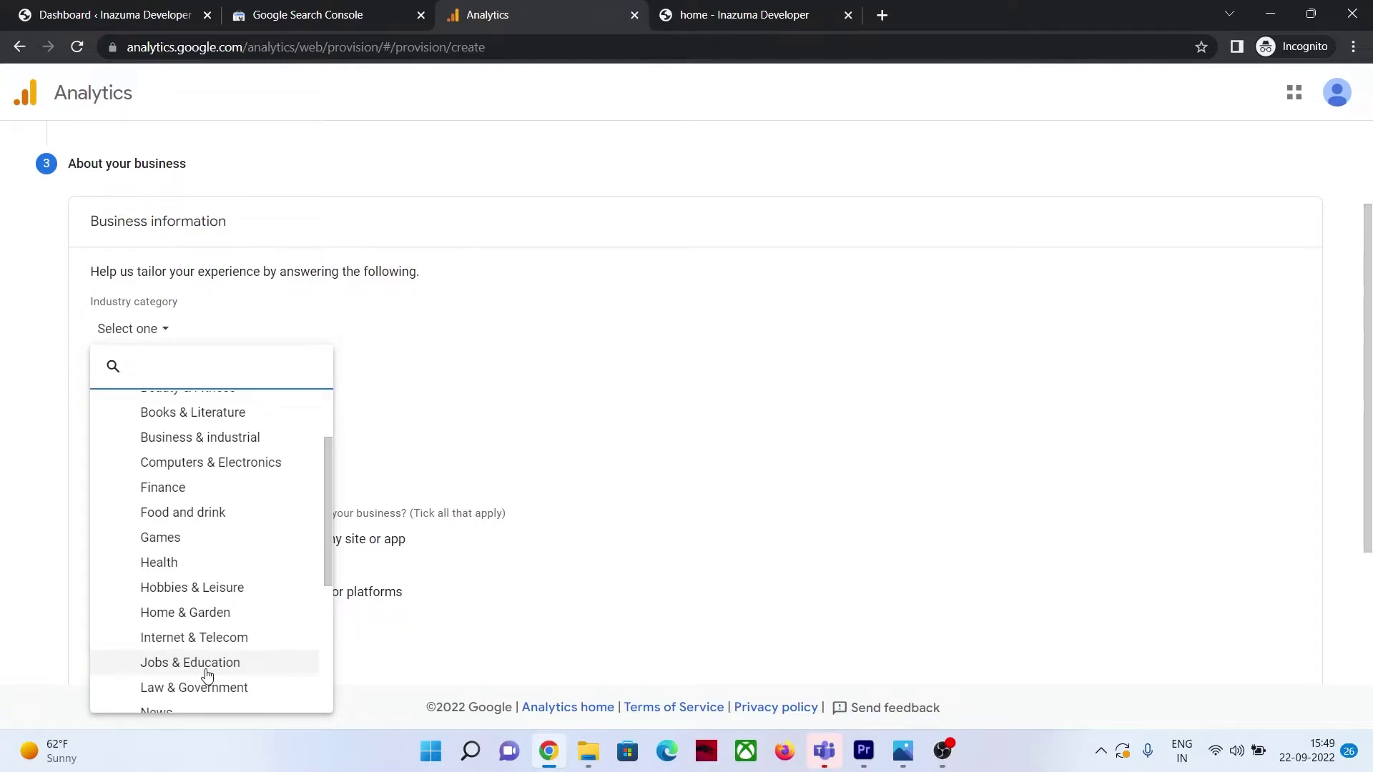
# Step: Set the industry category to Jobs & Education and the business size to Small, 1 to 10 employees
pyautogui.click(208, 675)
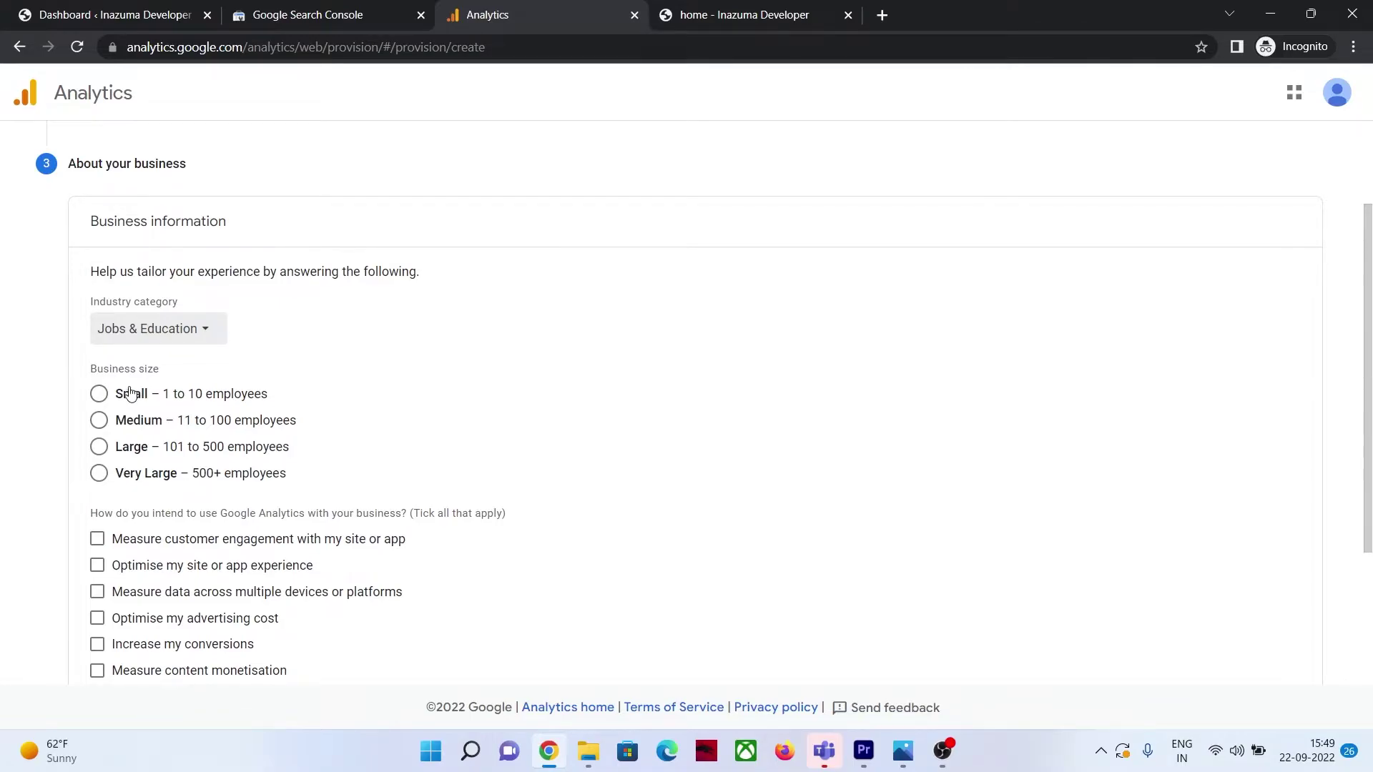
pyautogui.click(100, 394)
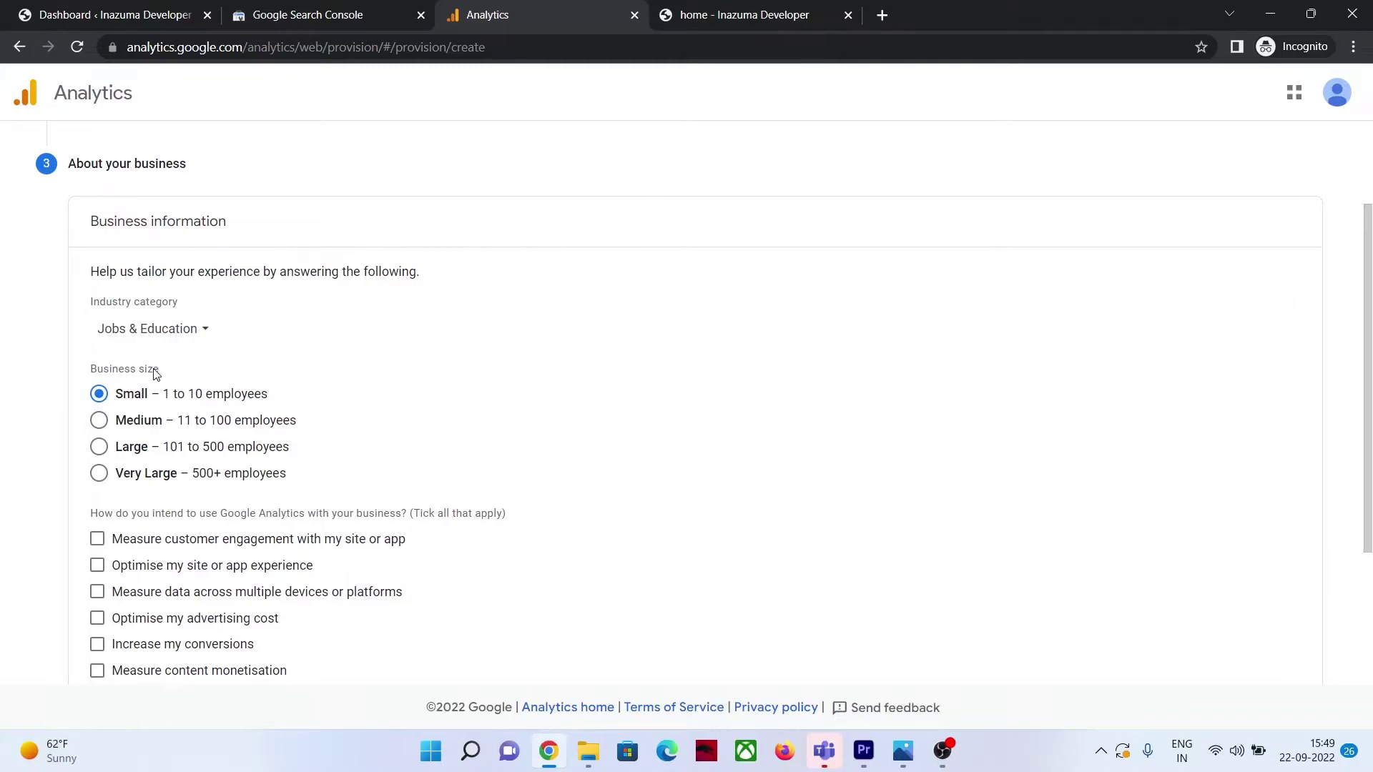
# Step: Tick every intended use of Google Analytics from measuring customer engagement through measuring lead generation, leaving out Other
pyautogui.scroll(-2, 156, 374)
pyautogui.scroll(2, 380, 303)
pyautogui.scroll(-2, 134, 374)
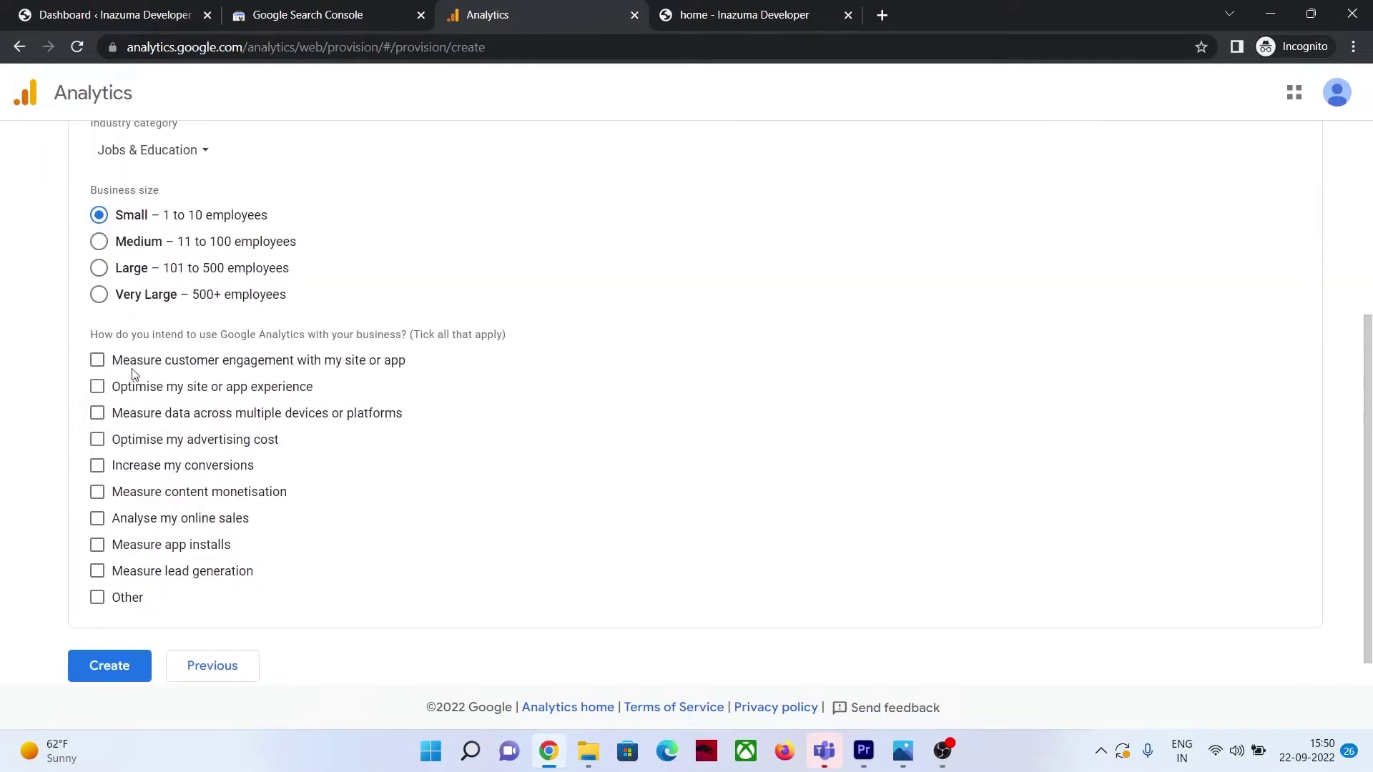
pyautogui.click(97, 361)
pyautogui.click(97, 386)
pyautogui.click(97, 413)
pyautogui.click(97, 439)
pyautogui.click(97, 465)
pyautogui.click(97, 492)
pyautogui.click(97, 518)
pyautogui.click(97, 545)
pyautogui.click(97, 571)
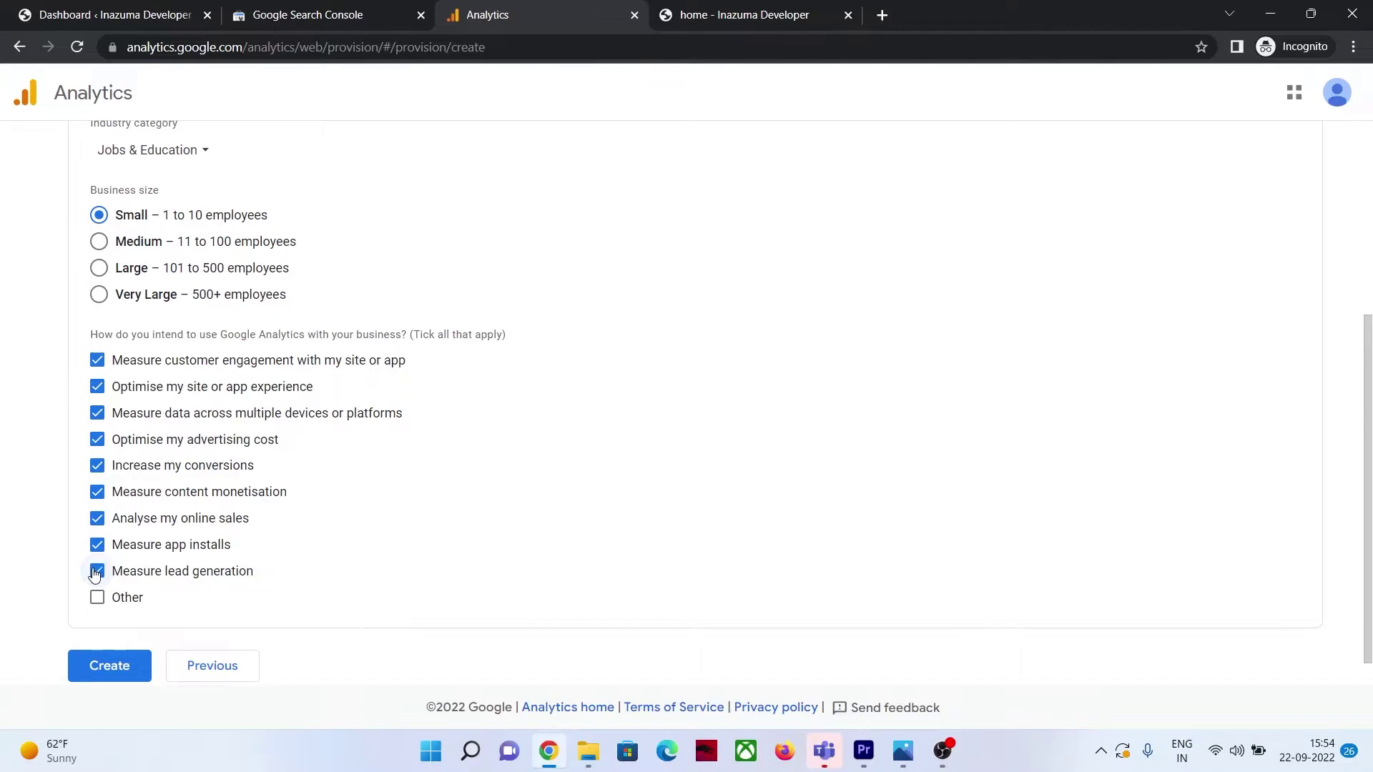
# Step: Create the Analytics account, accepting the United Kingdom terms of service, the Data Processing Terms and the Measurement Controller-Controller Data Protection Terms
pyautogui.click(109, 669)
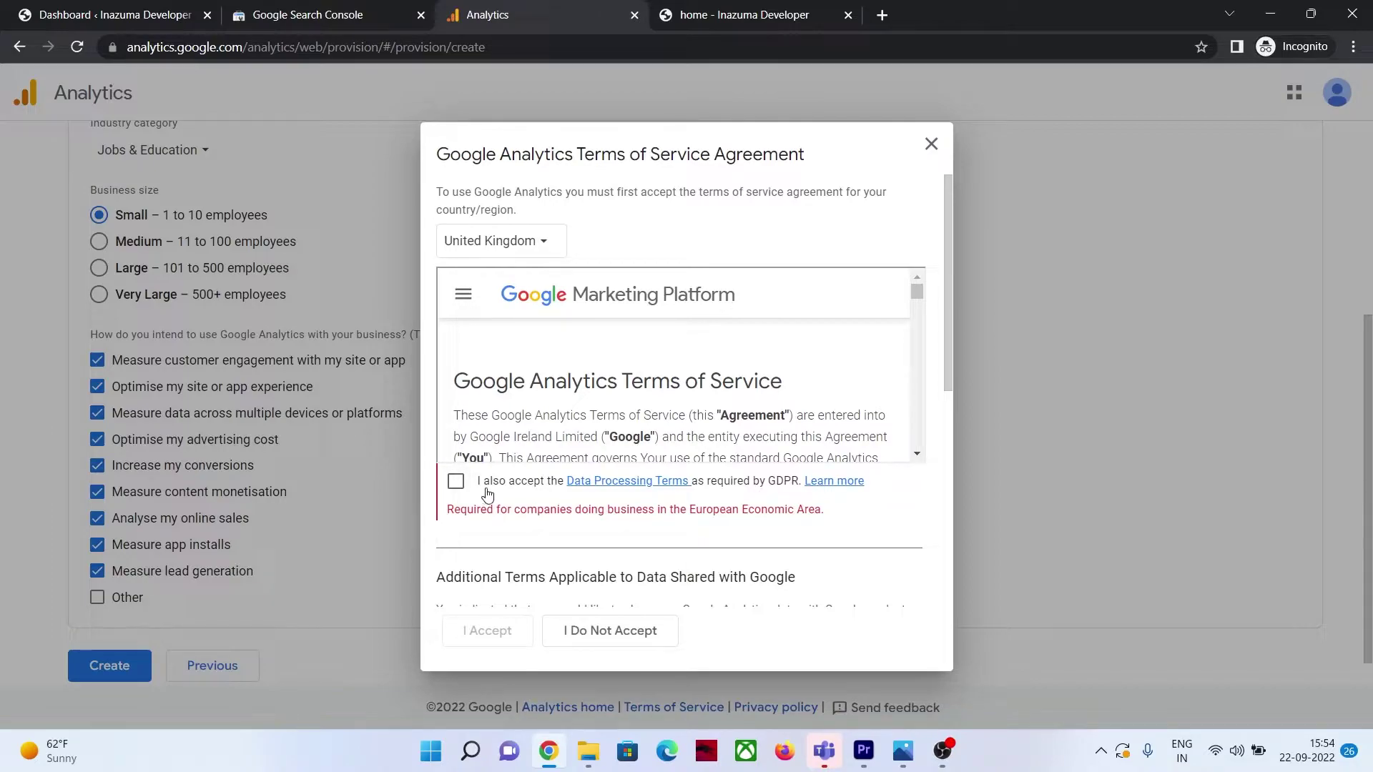
pyautogui.click(455, 481)
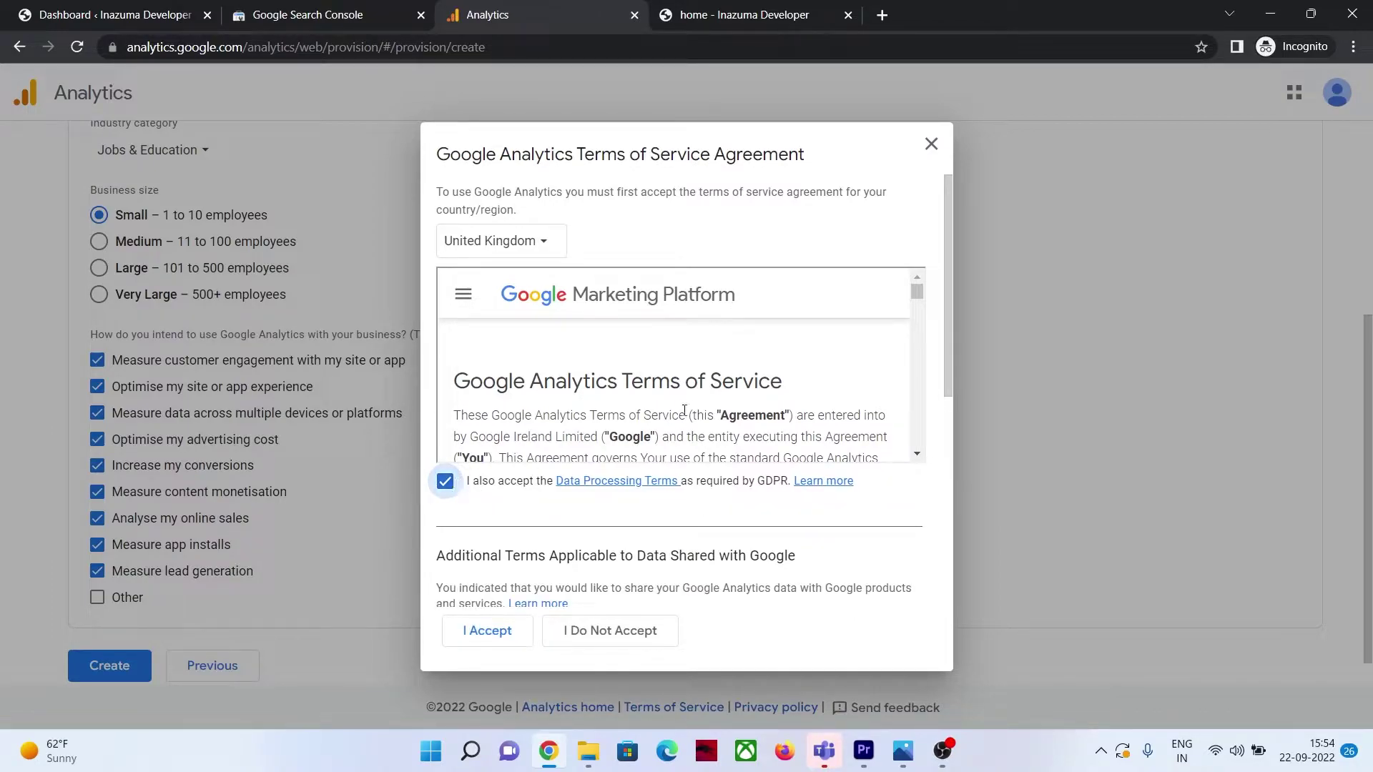
pyautogui.scroll(-20, 672, 416)
pyautogui.moveTo(946, 349); pyautogui.dragTo(942, 581)
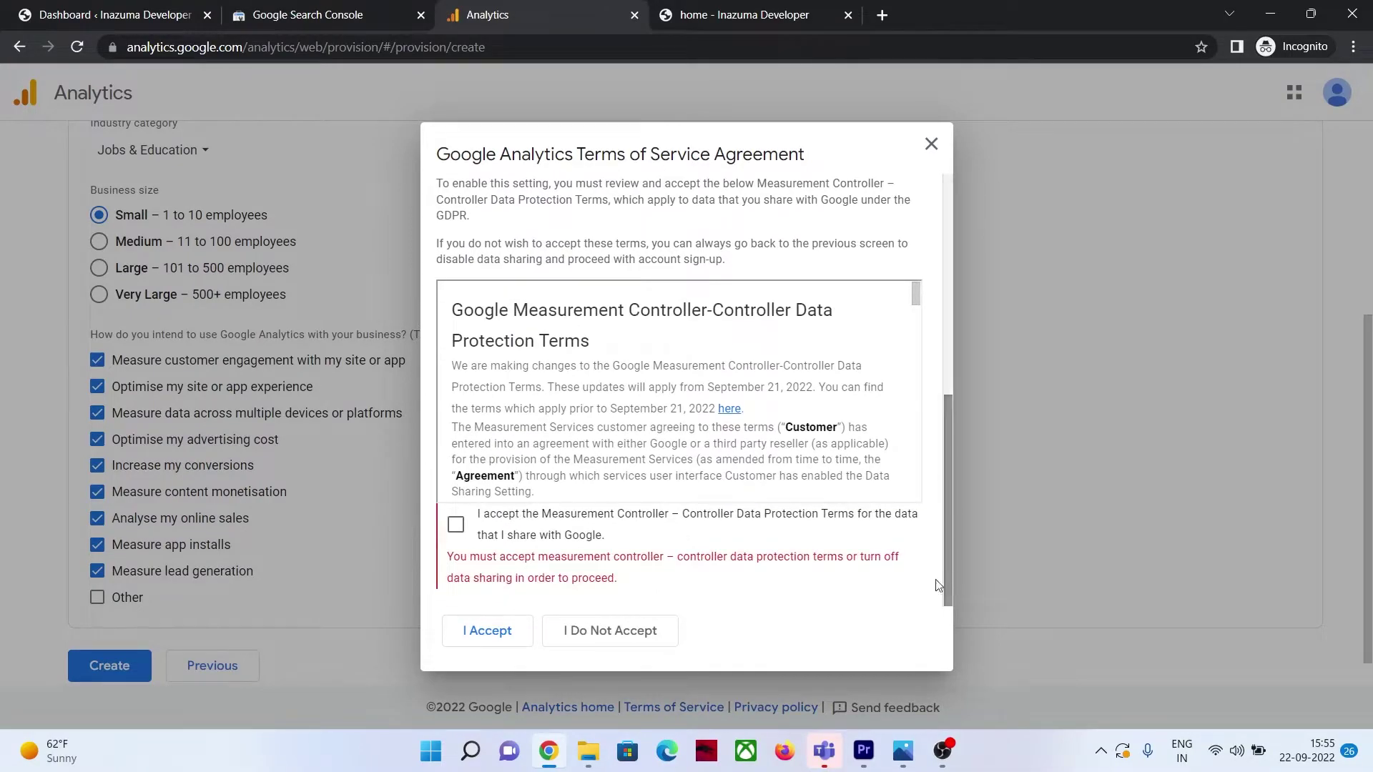
pyautogui.click(455, 525)
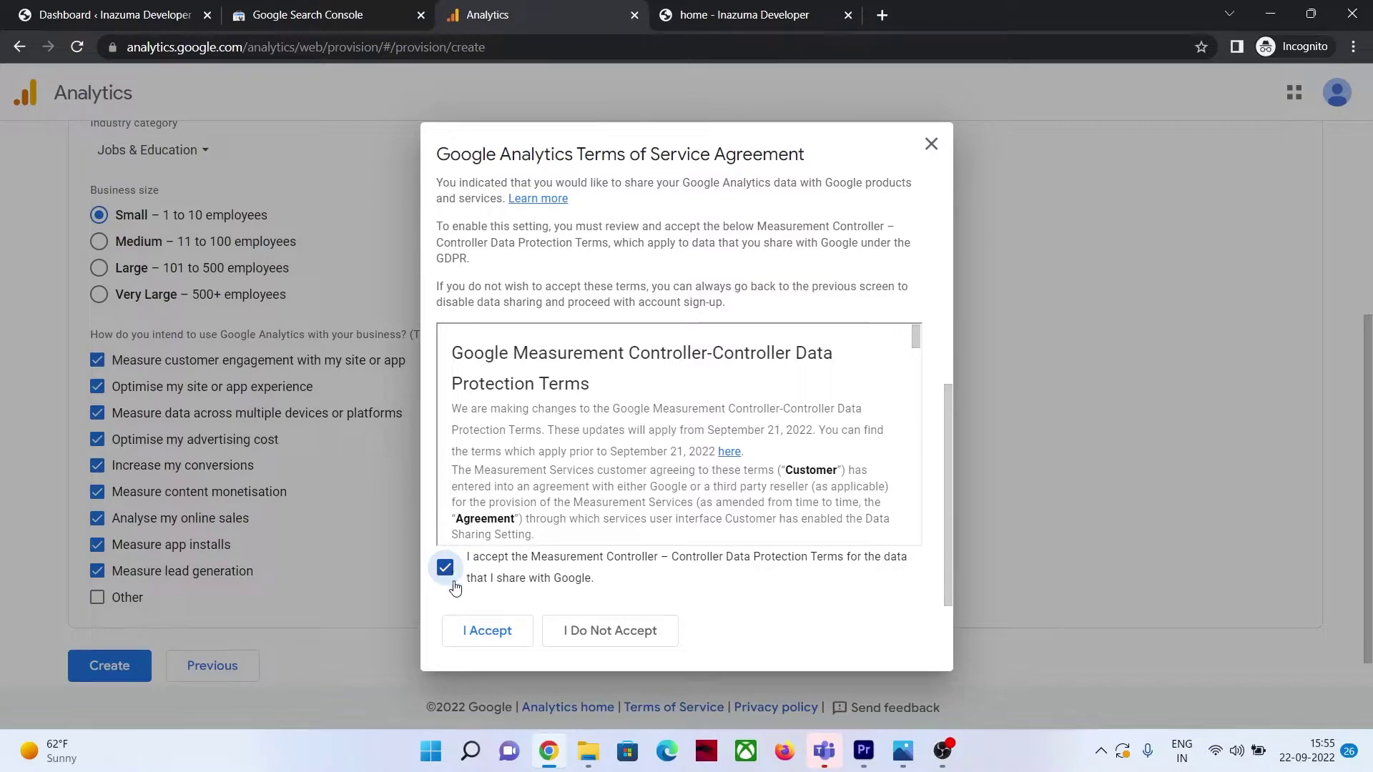
pyautogui.click(472, 634)
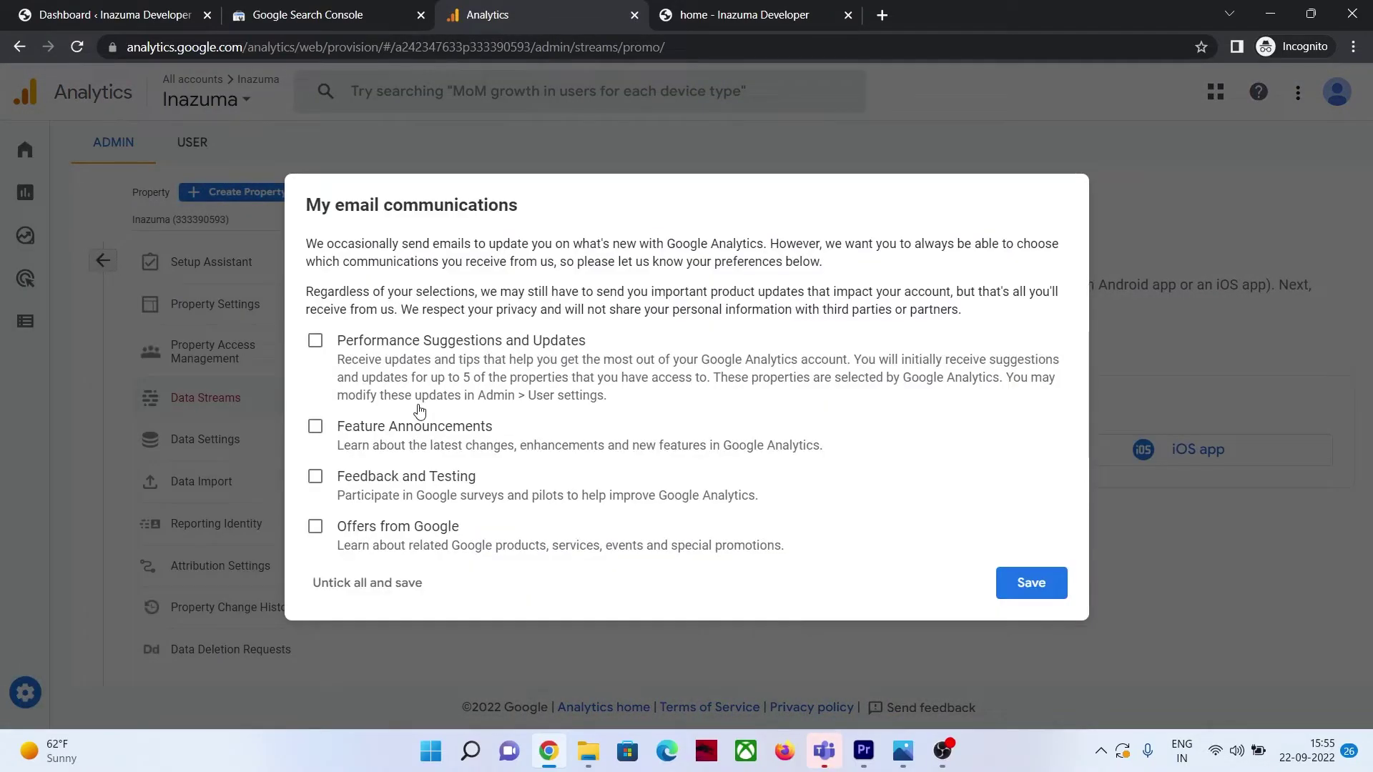
# Step: Save the email preferences with Performance Suggestions and Updates, Feature Announcements, and Feedback and Testing enabled
pyautogui.click(315, 342)
pyautogui.click(314, 427)
pyautogui.click(317, 478)
pyautogui.click(1032, 583)
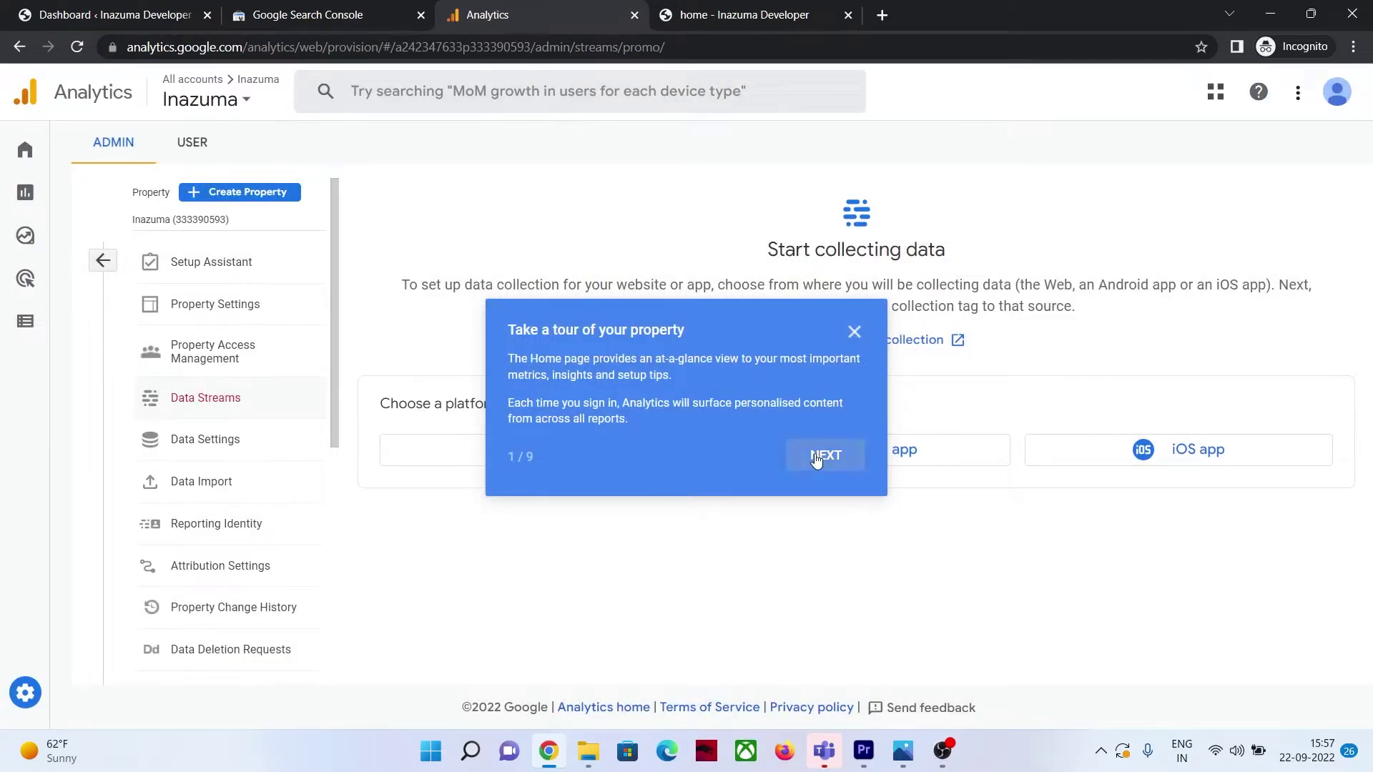
# Step: Dismiss the property tour and start setting up a data stream for the Web platform
pyautogui.click(815, 459)
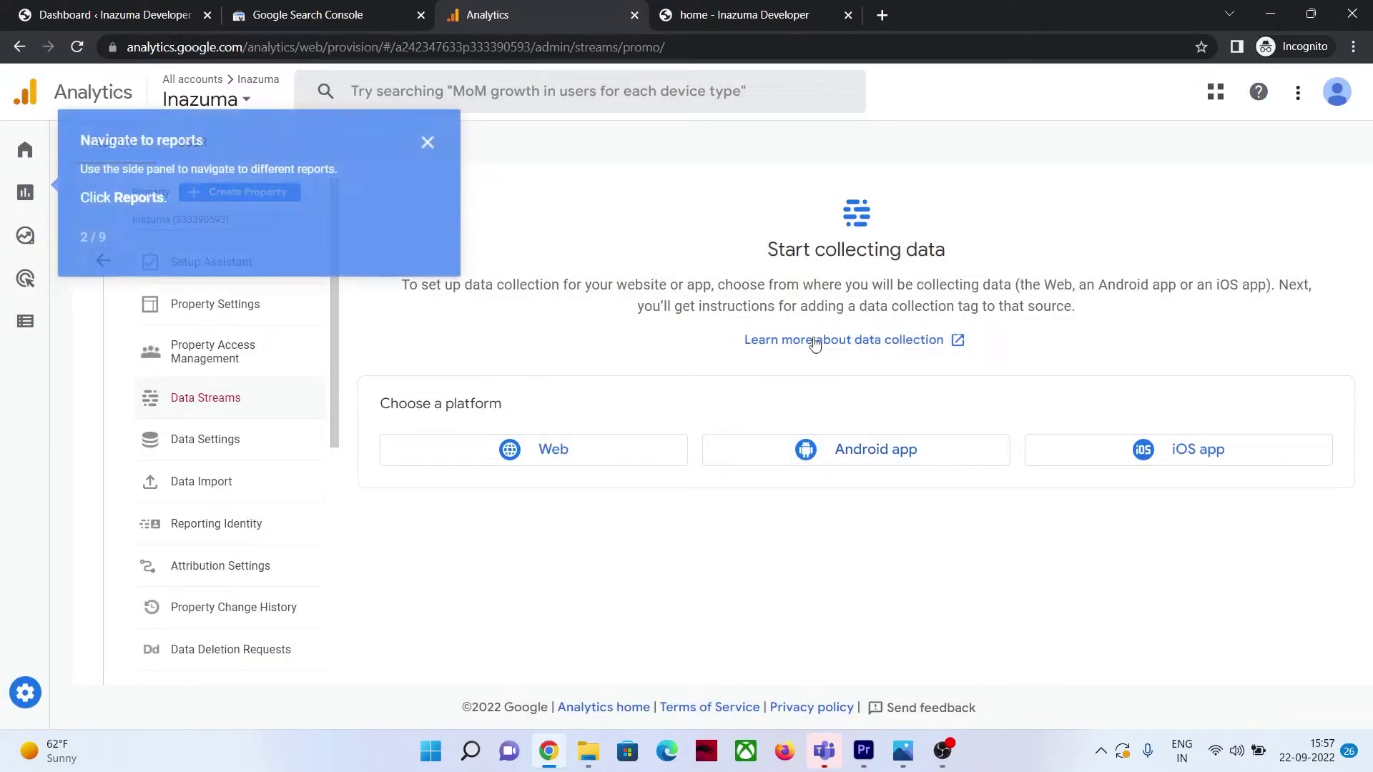
pyautogui.click(428, 143)
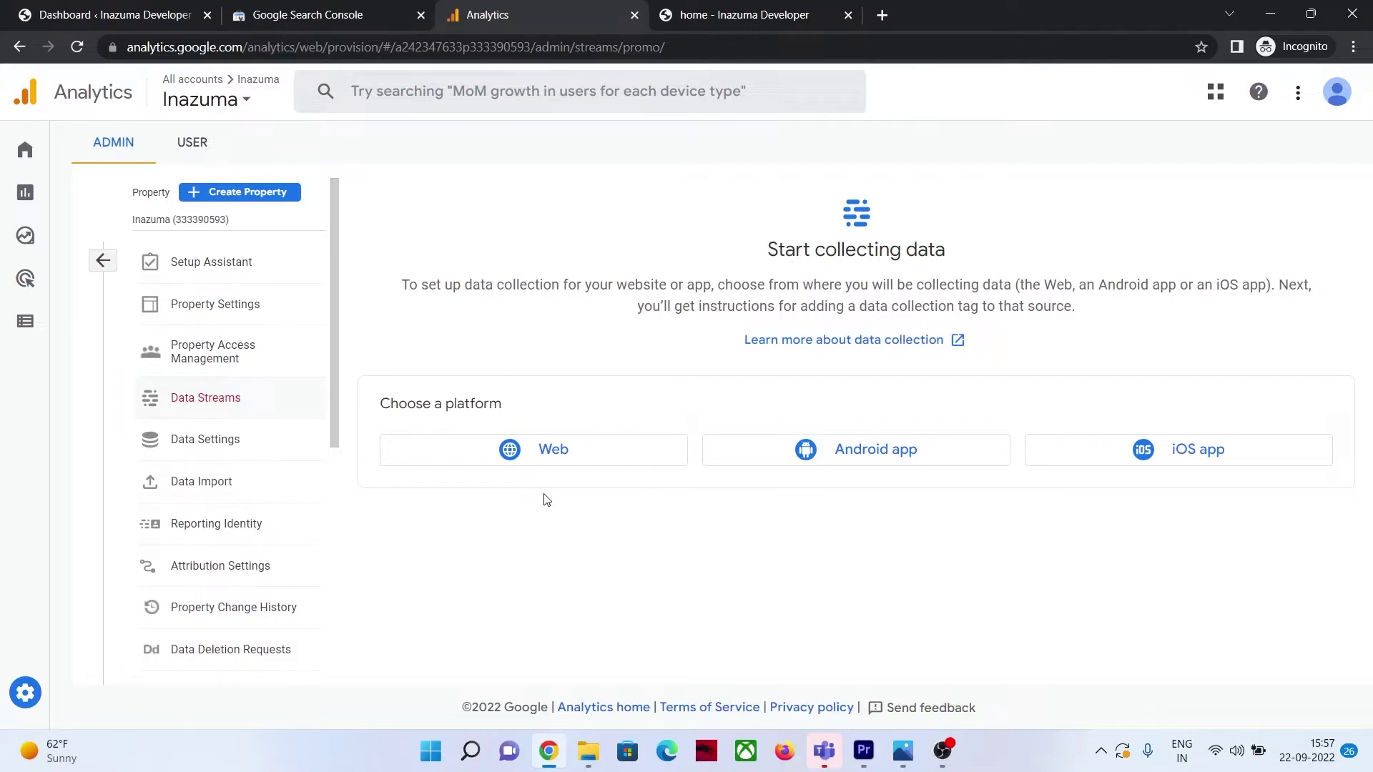
pyautogui.click(581, 463)
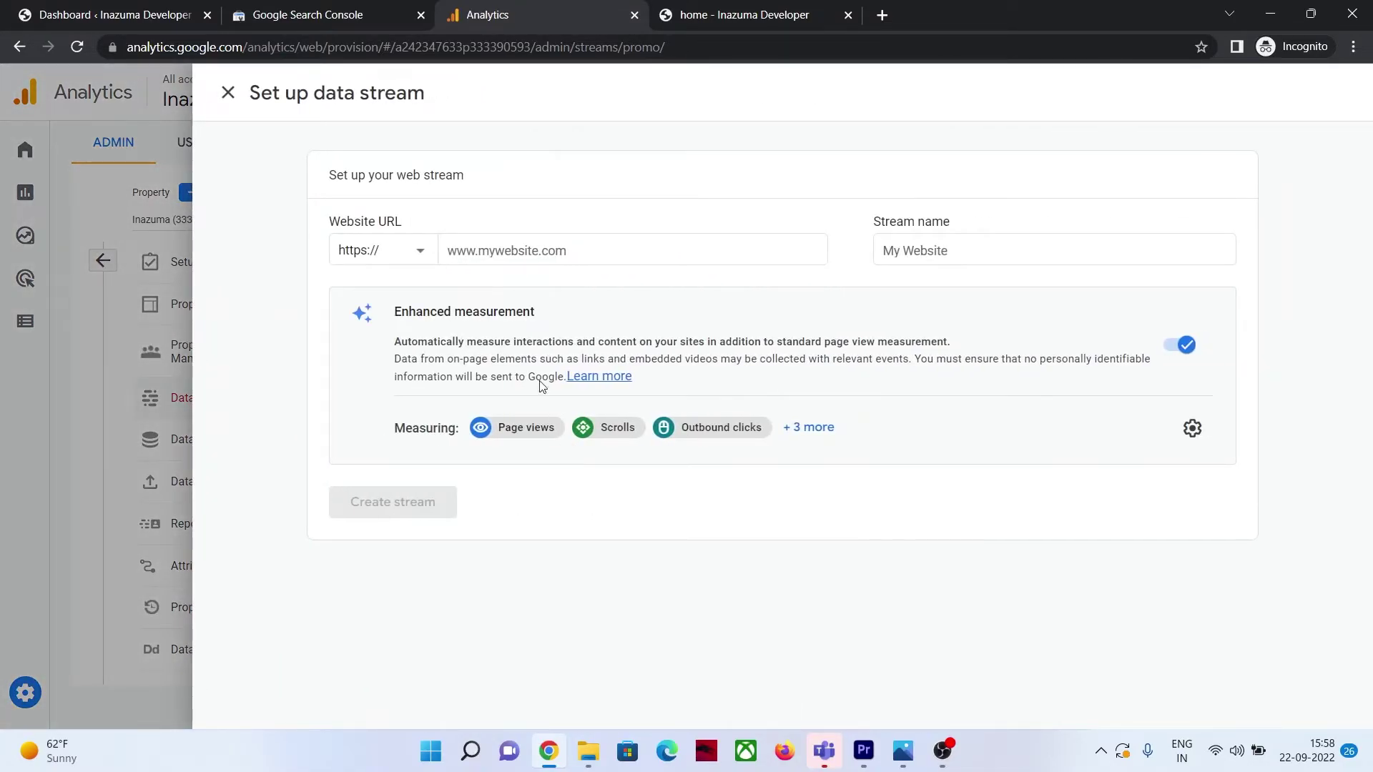
# Step: Copy the site's address from its open home page and enter inazumadeveloper.in as the web stream's website URL
pyautogui.click(564, 250)
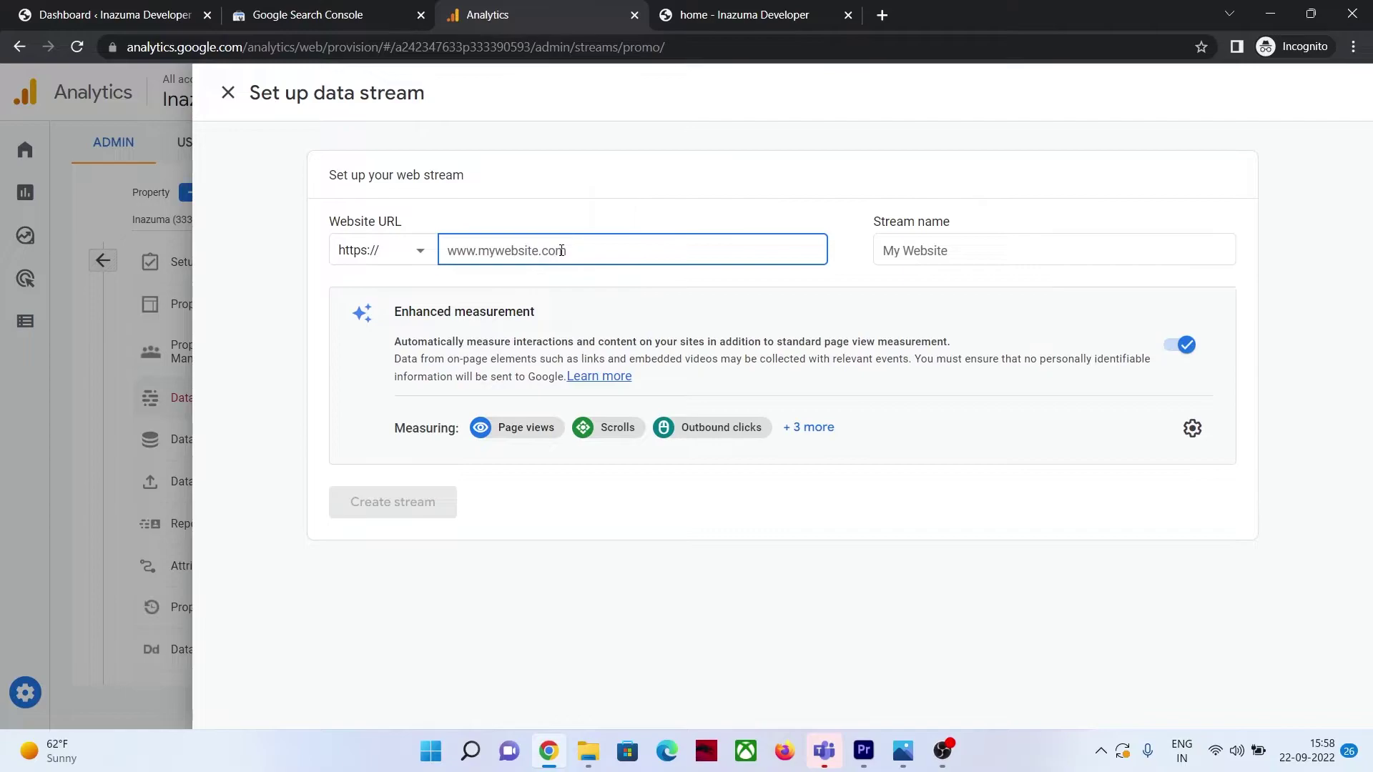
pyautogui.click(363, 252)
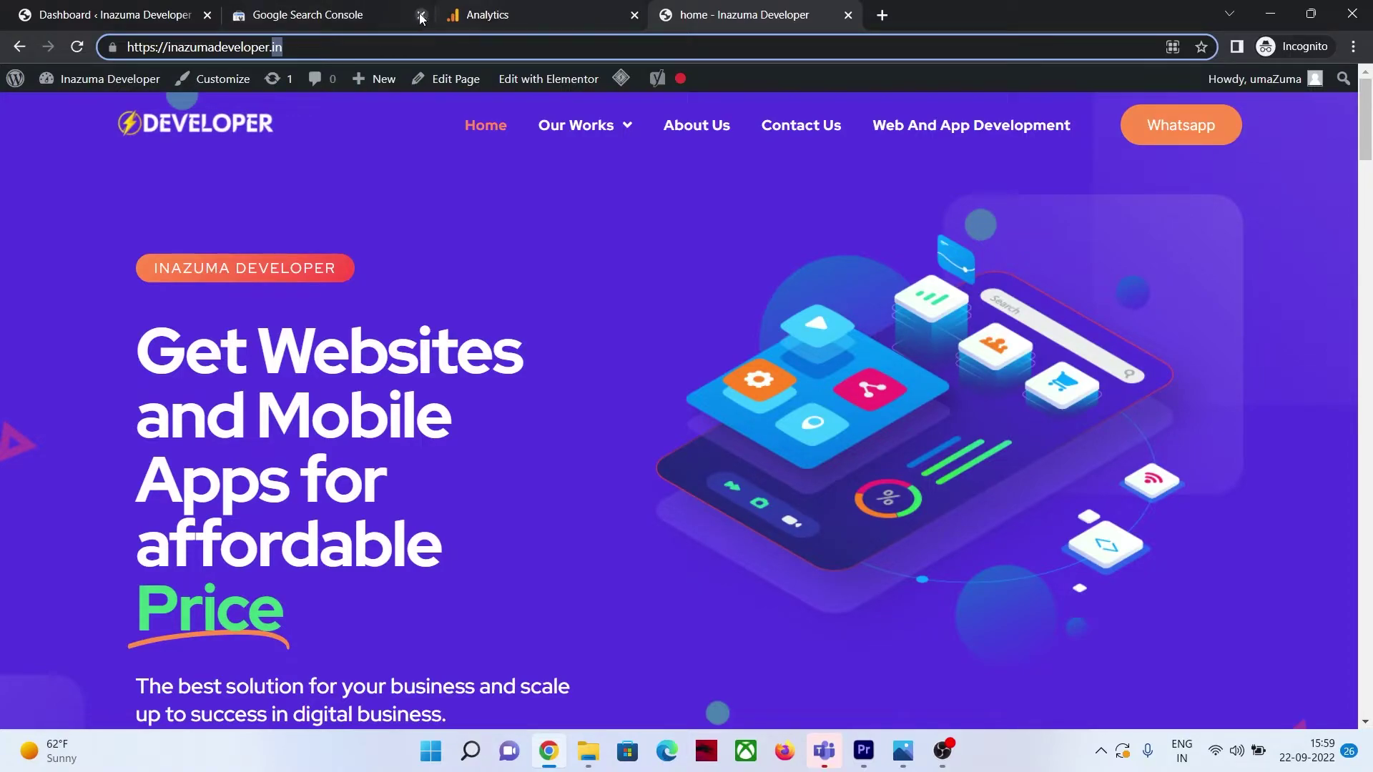
pyautogui.click(497, 16)
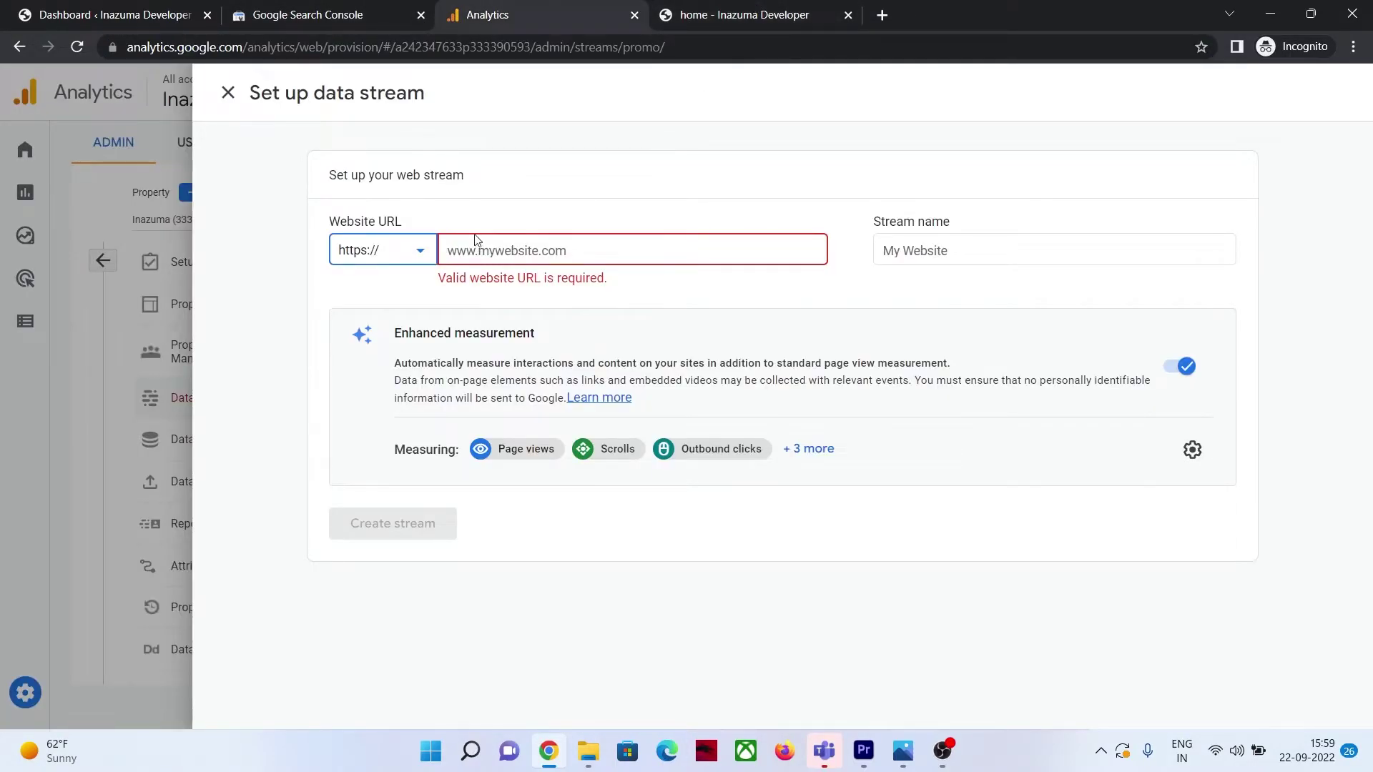
pyautogui.click(372, 265)
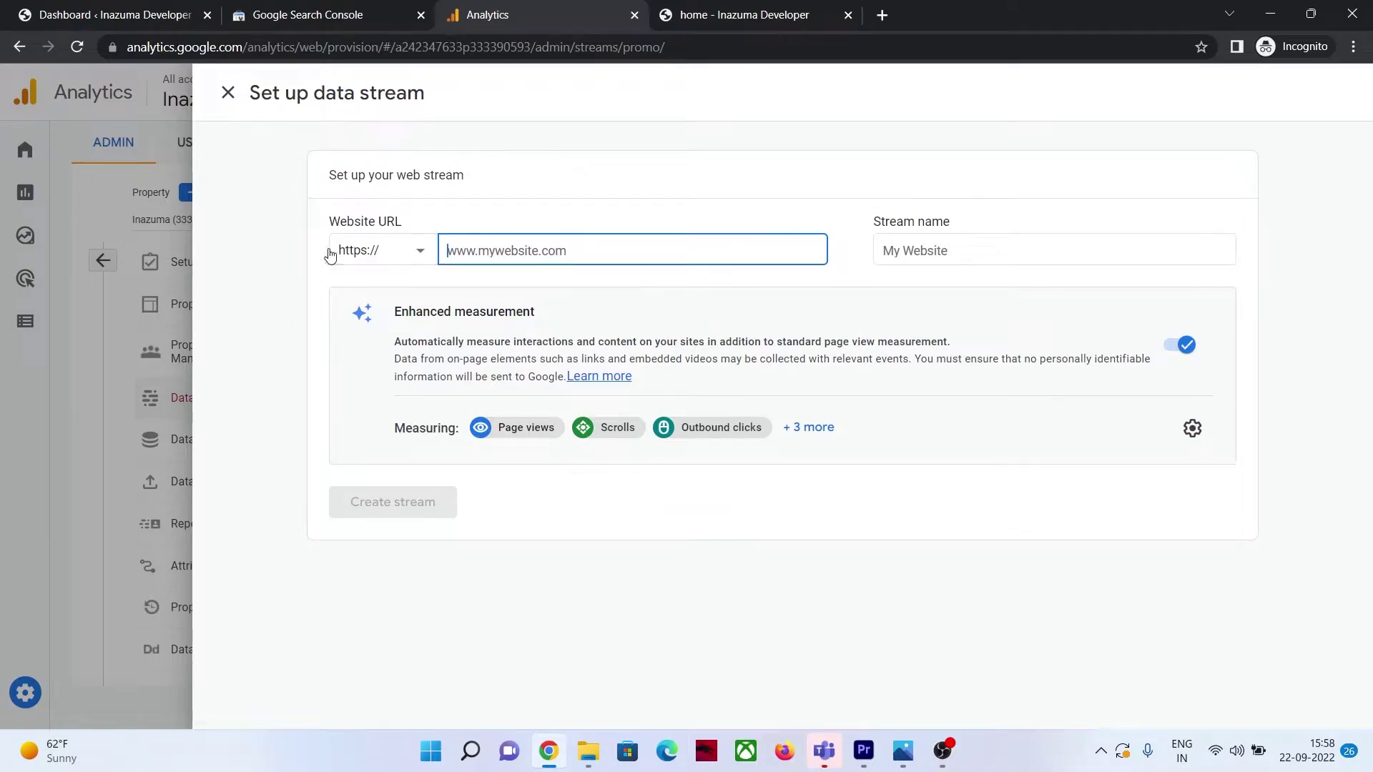
pyautogui.hotkey('ctrl', 'Tab')
pyautogui.click(225, 56)
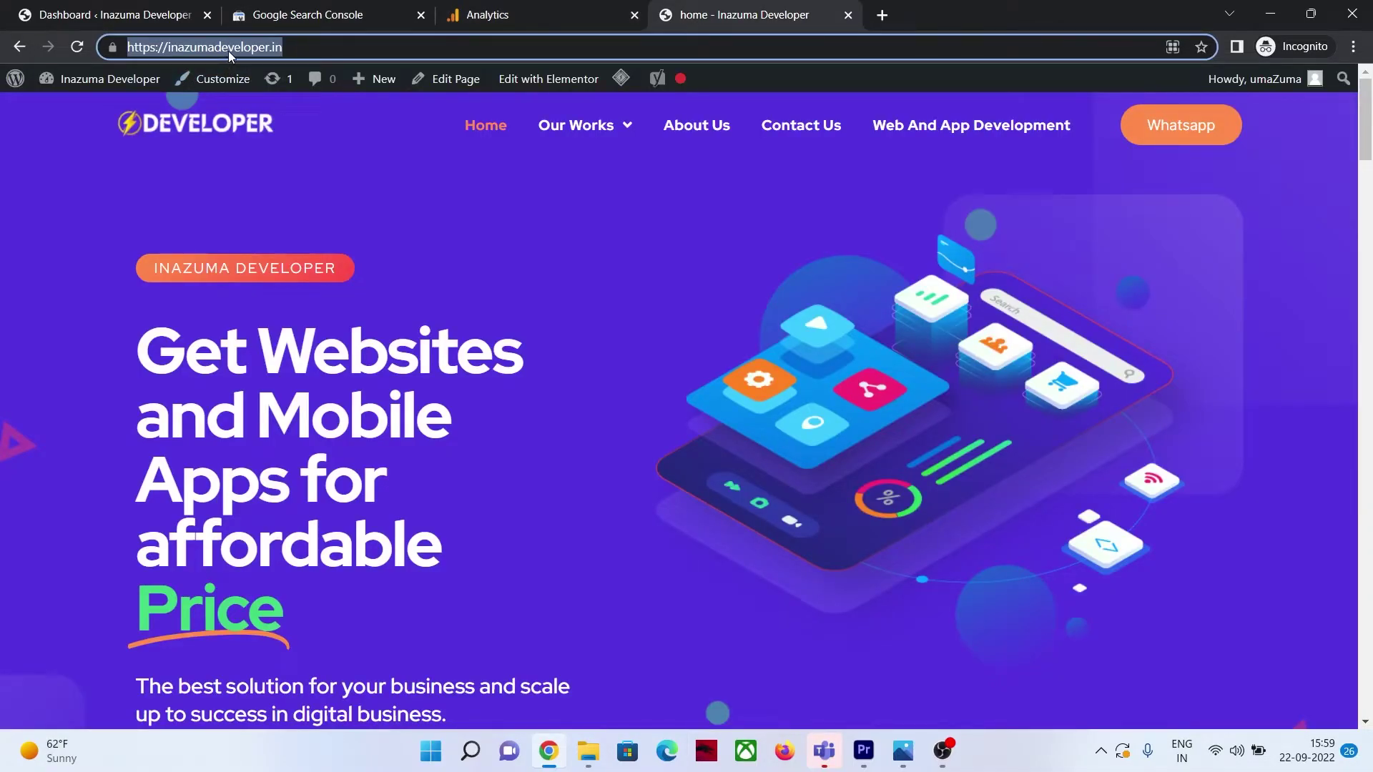
pyautogui.hotkey('ctrl', 'c')
pyautogui.hotkey('ctrl', 'shift', 'Tab')
pyautogui.hotkey('ctrl', 'v')
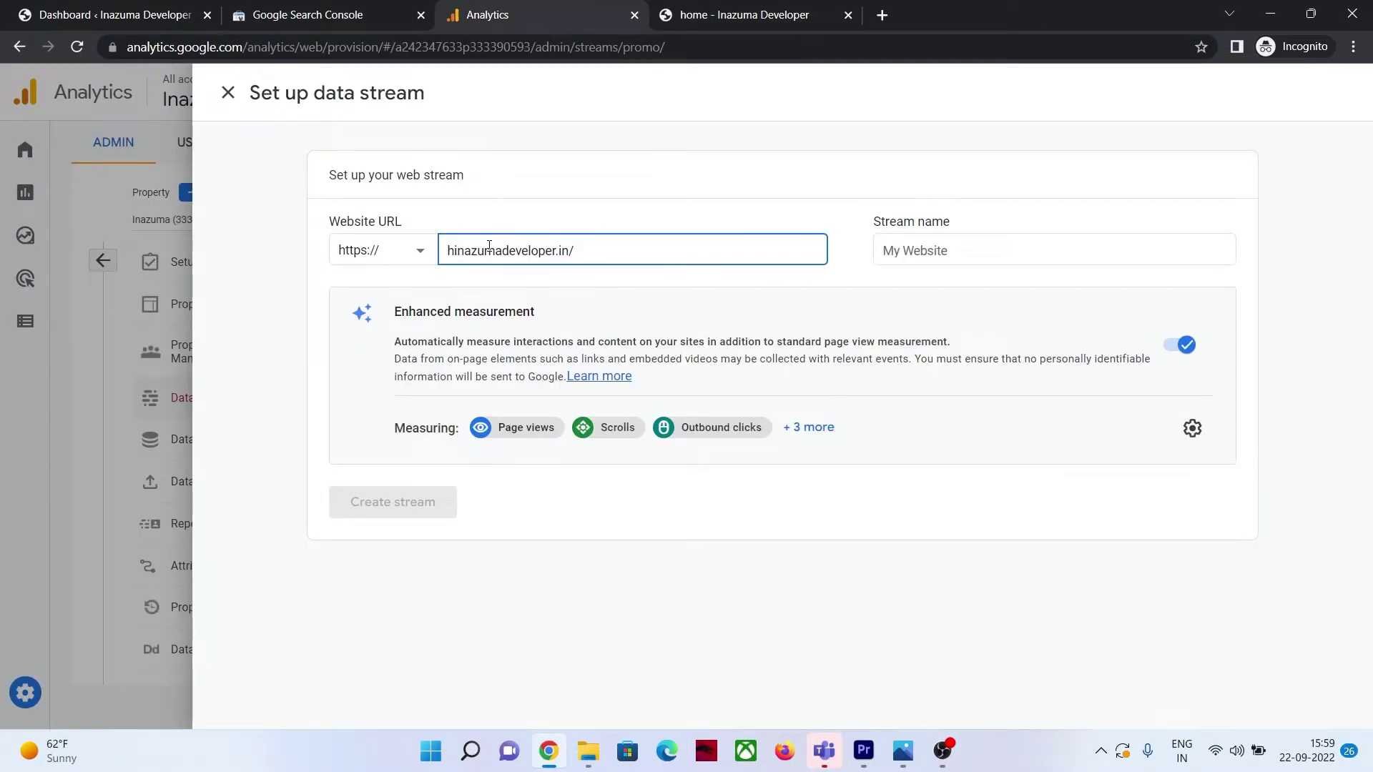
# Step: Name the stream inazuma and create it
pyautogui.click(928, 250)
pyautogui.write('ina')
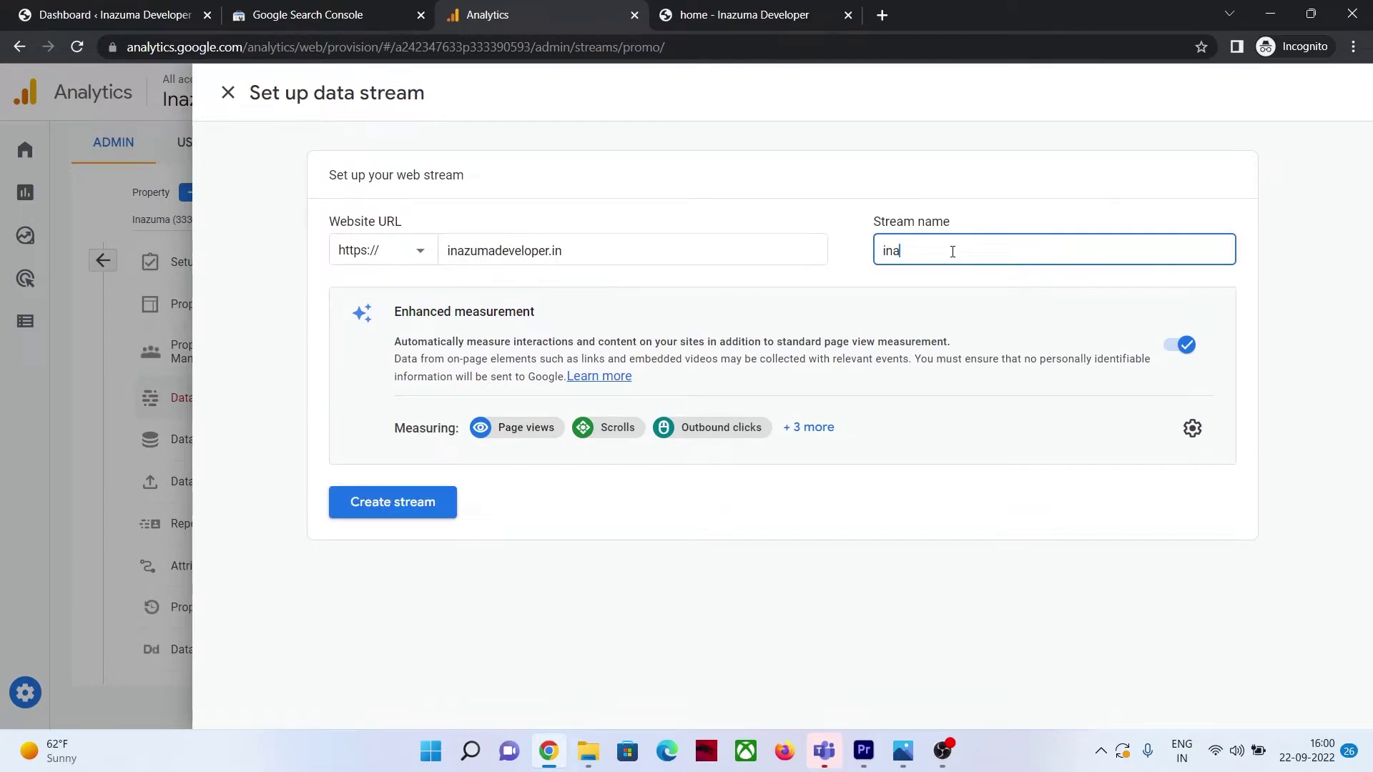
pyautogui.write('zuma')
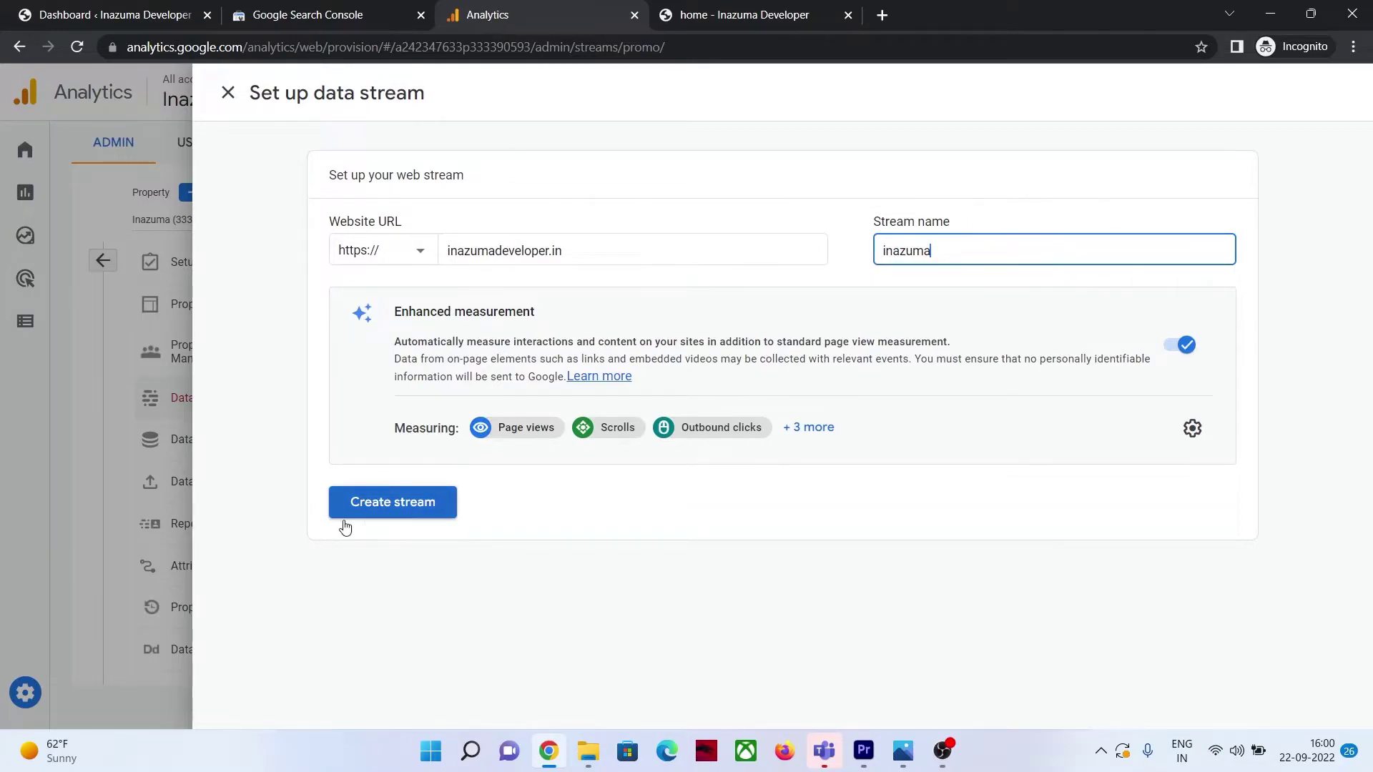
pyautogui.click(395, 505)
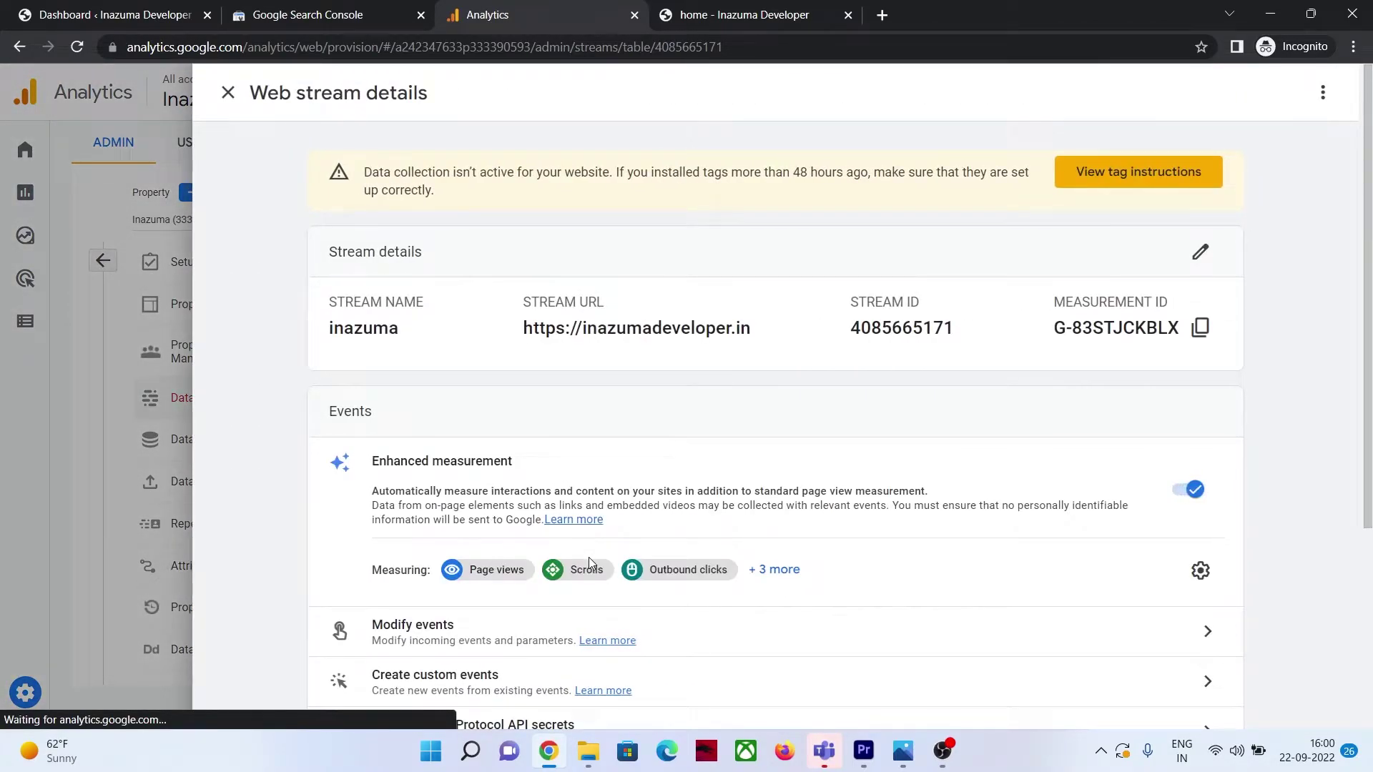
# Step: Open the stream's manual tag installation instructions and copy the Google tag code
pyautogui.click(1099, 184)
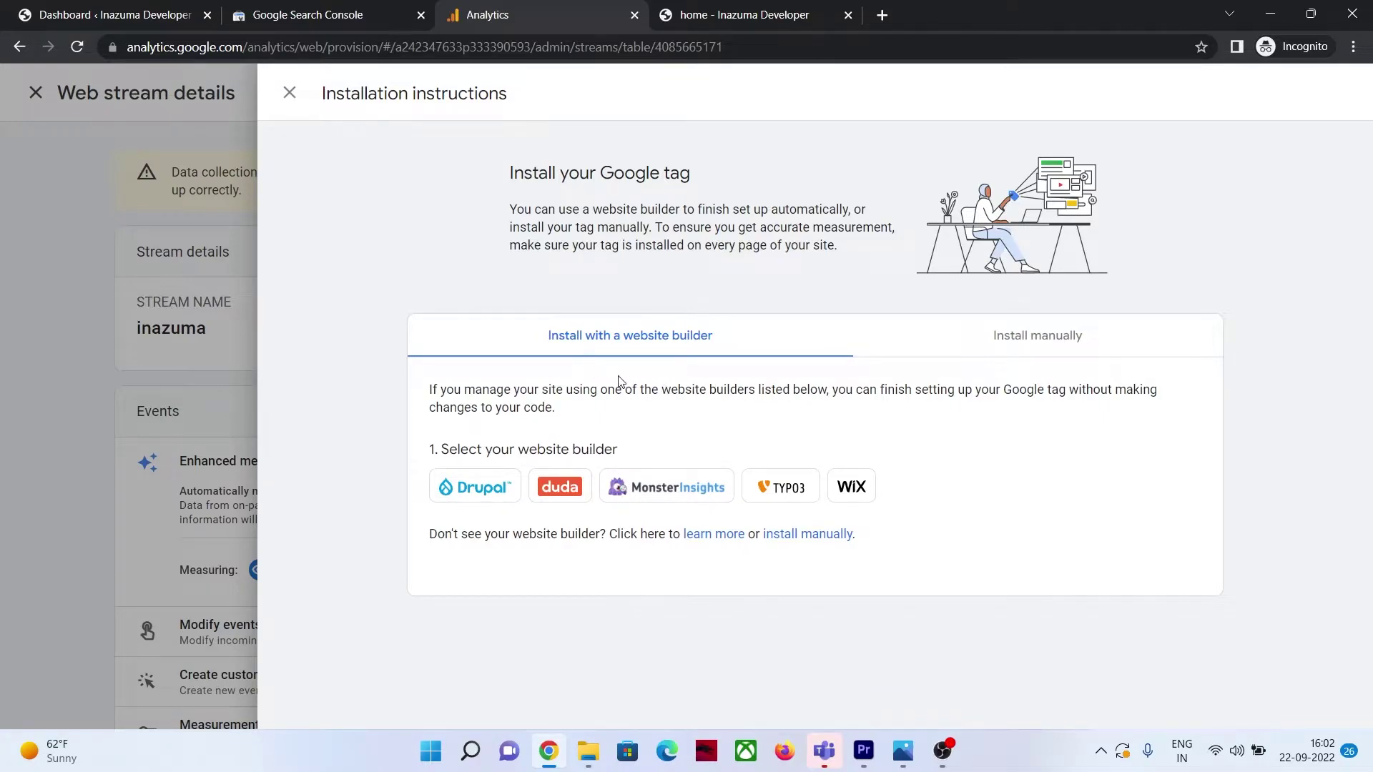
pyautogui.click(1029, 339)
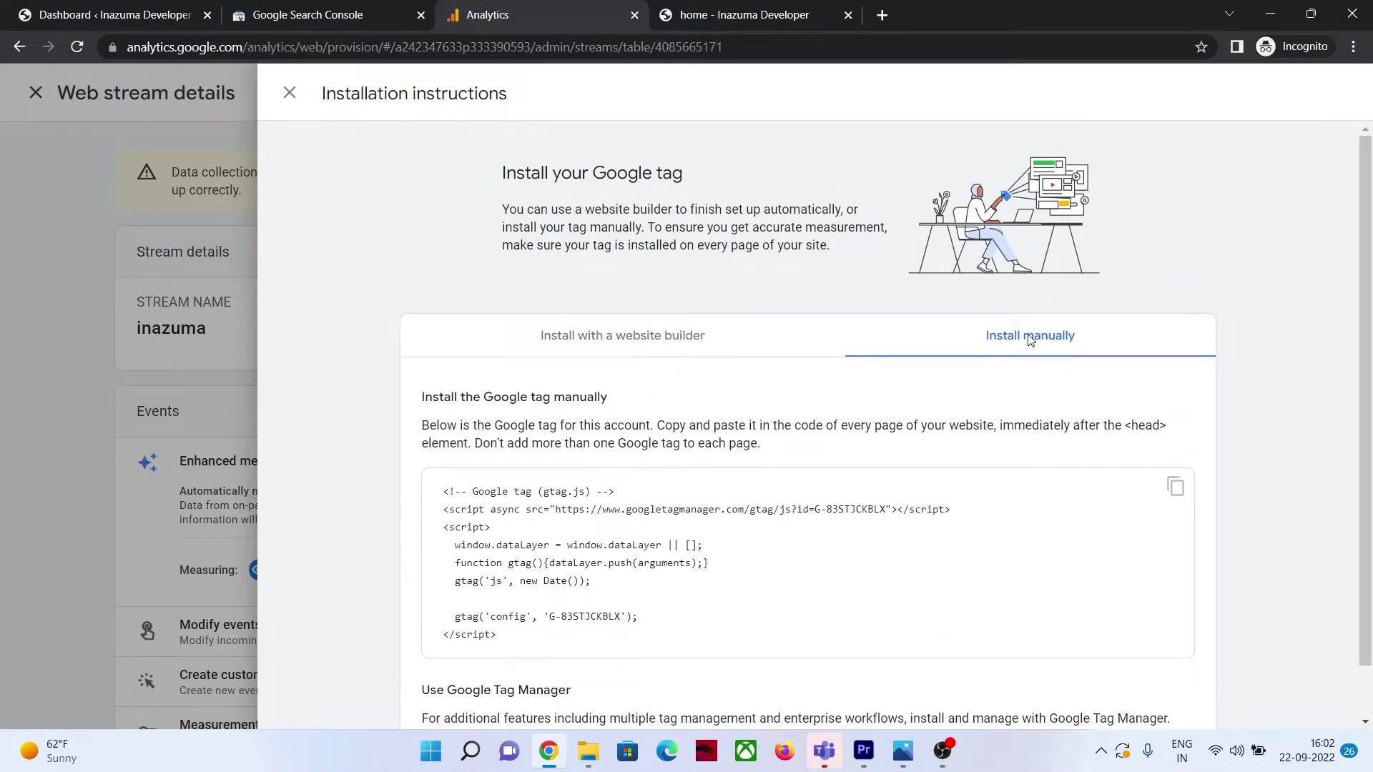
pyautogui.scroll(-1, 901, 494)
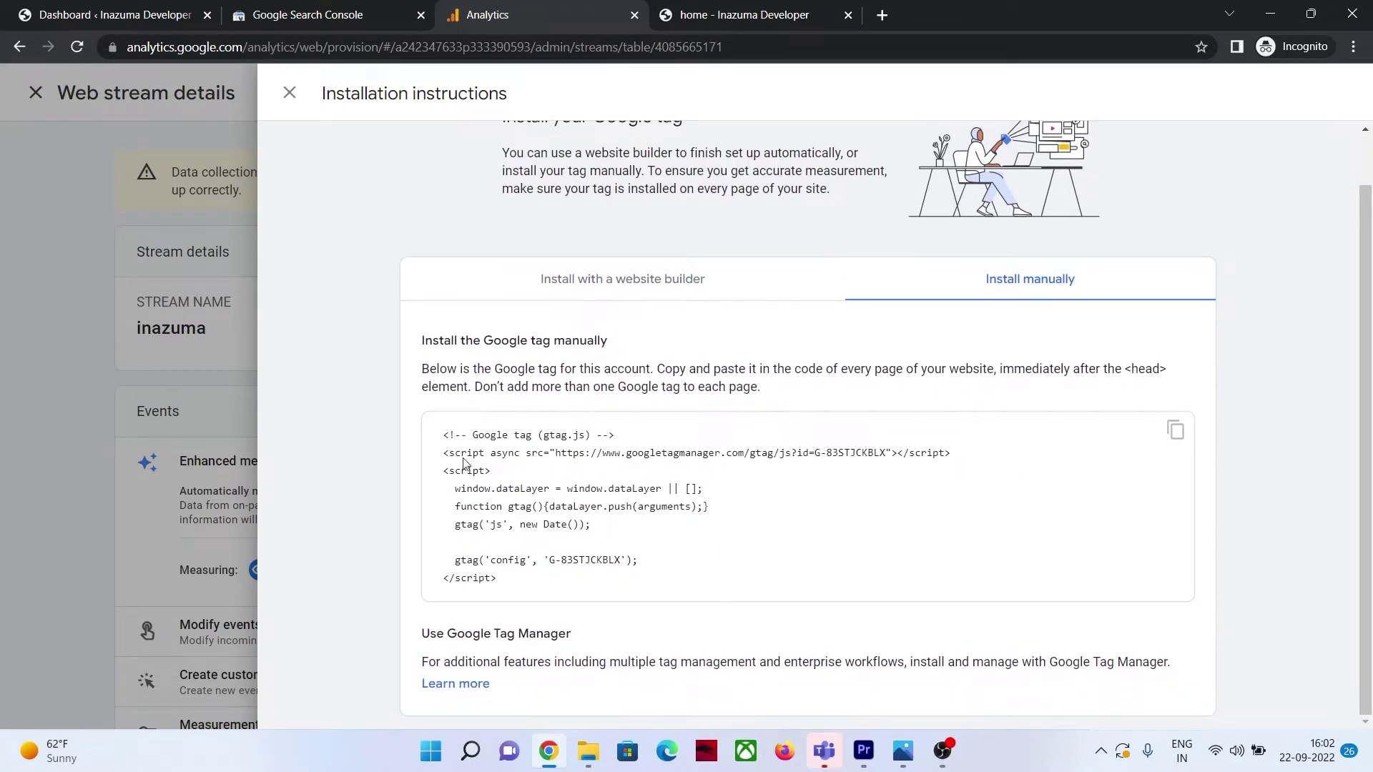
pyautogui.click(1174, 432)
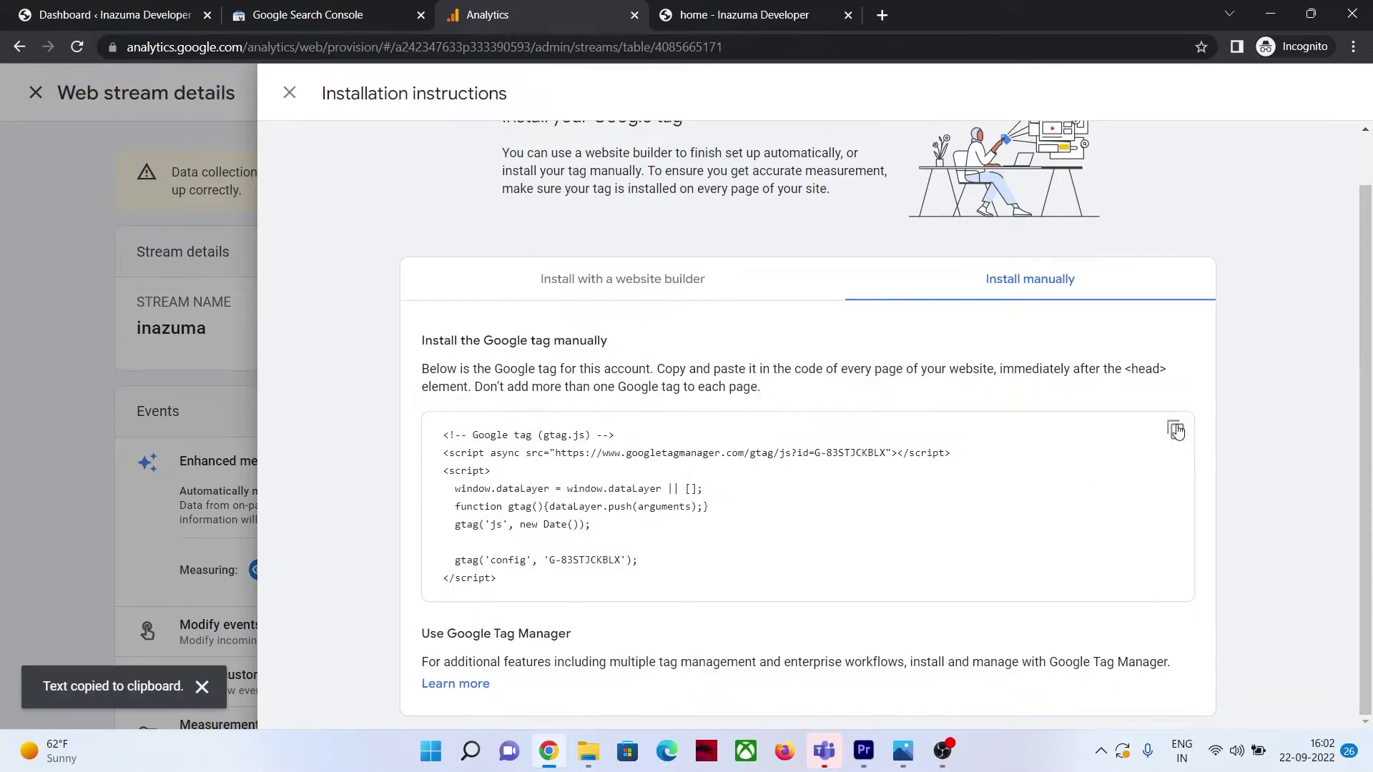
# Step: Switch to the WordPress dashboard, paste the Google tag into the header scripts of WP Headers and Footers, and save the changes
pyautogui.click(156, 6)
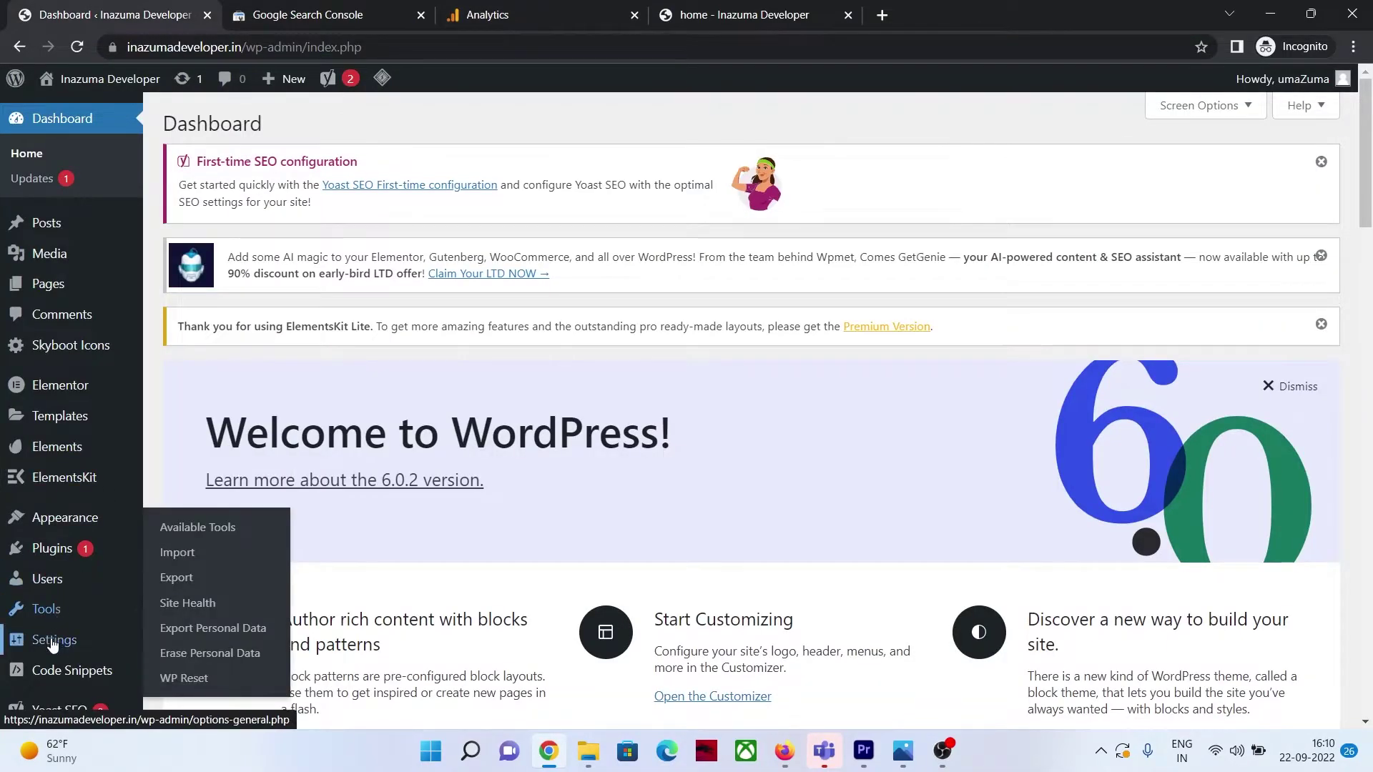
pyautogui.moveTo(54, 644)
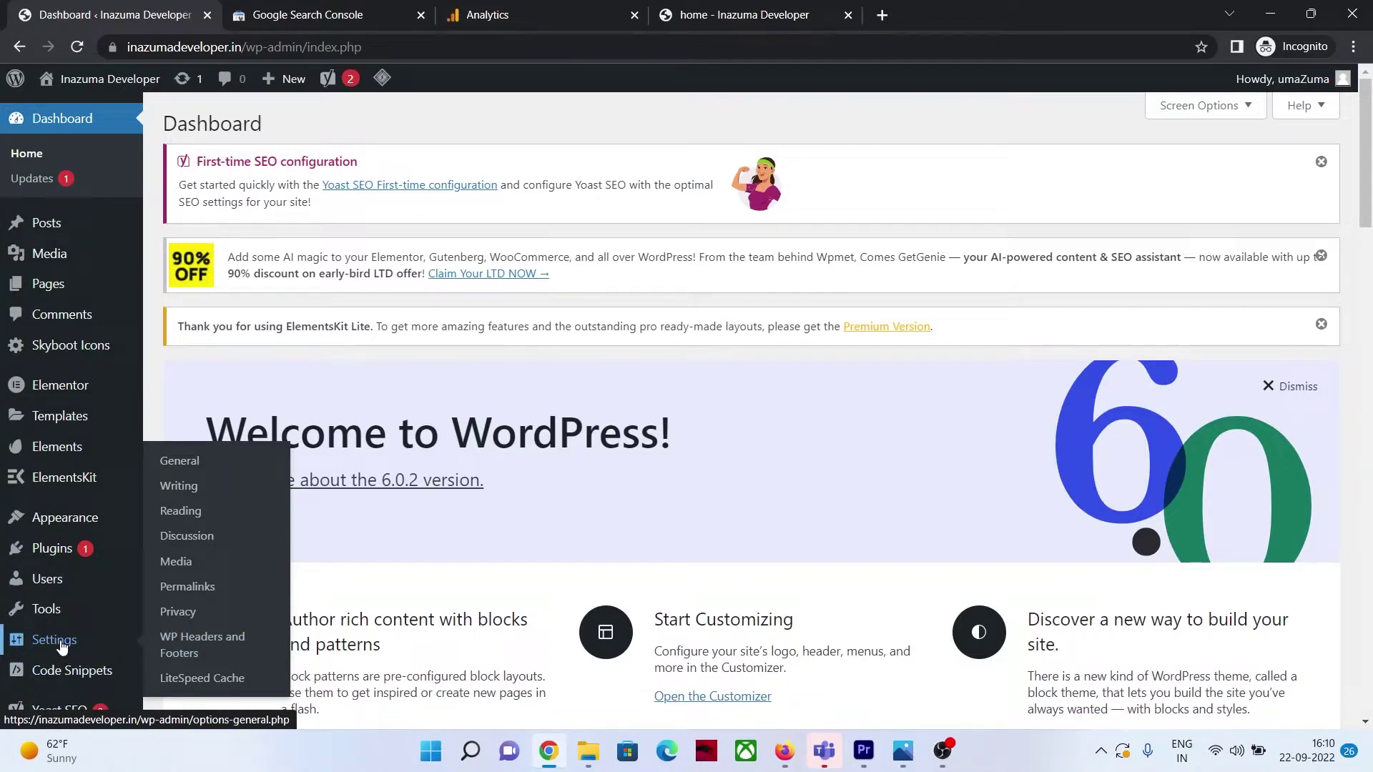
pyautogui.click(191, 654)
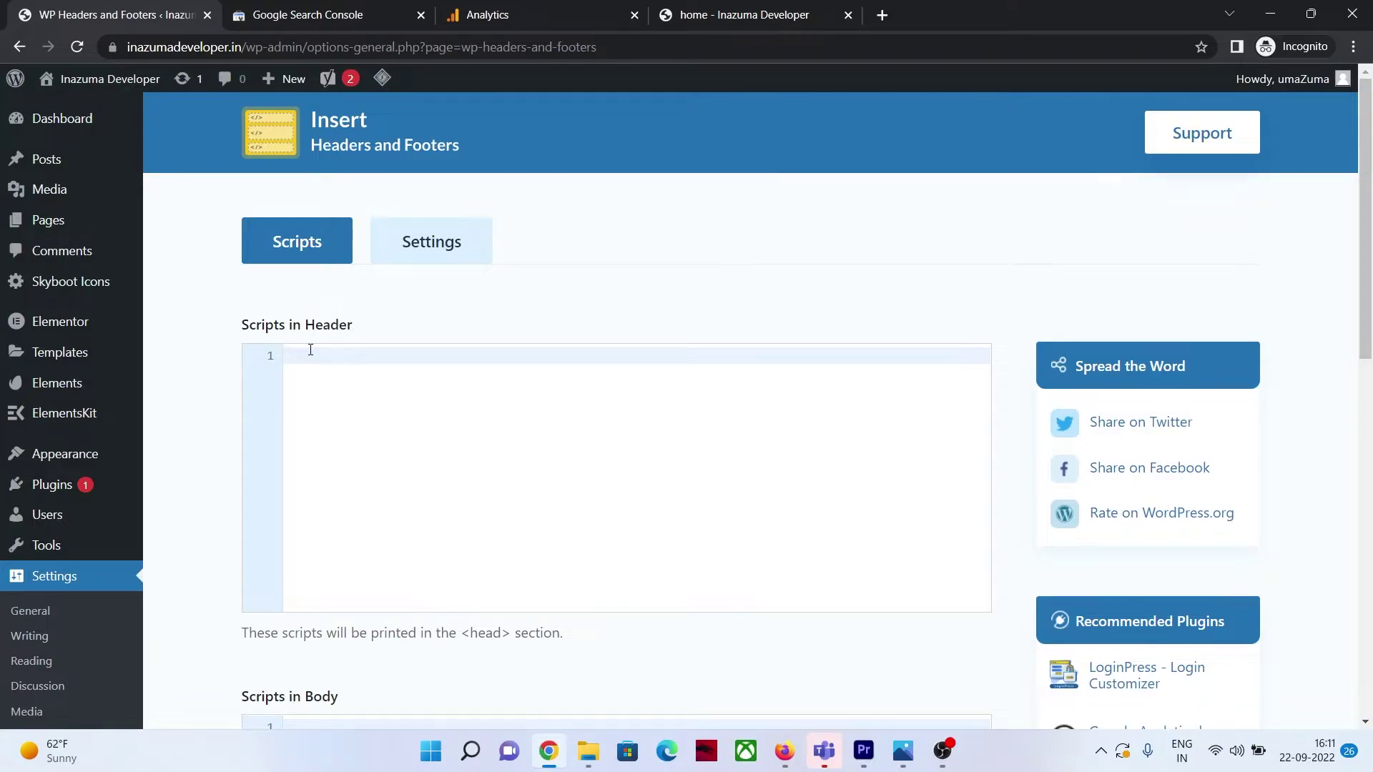
pyautogui.hotkey('ctrl', 'v')
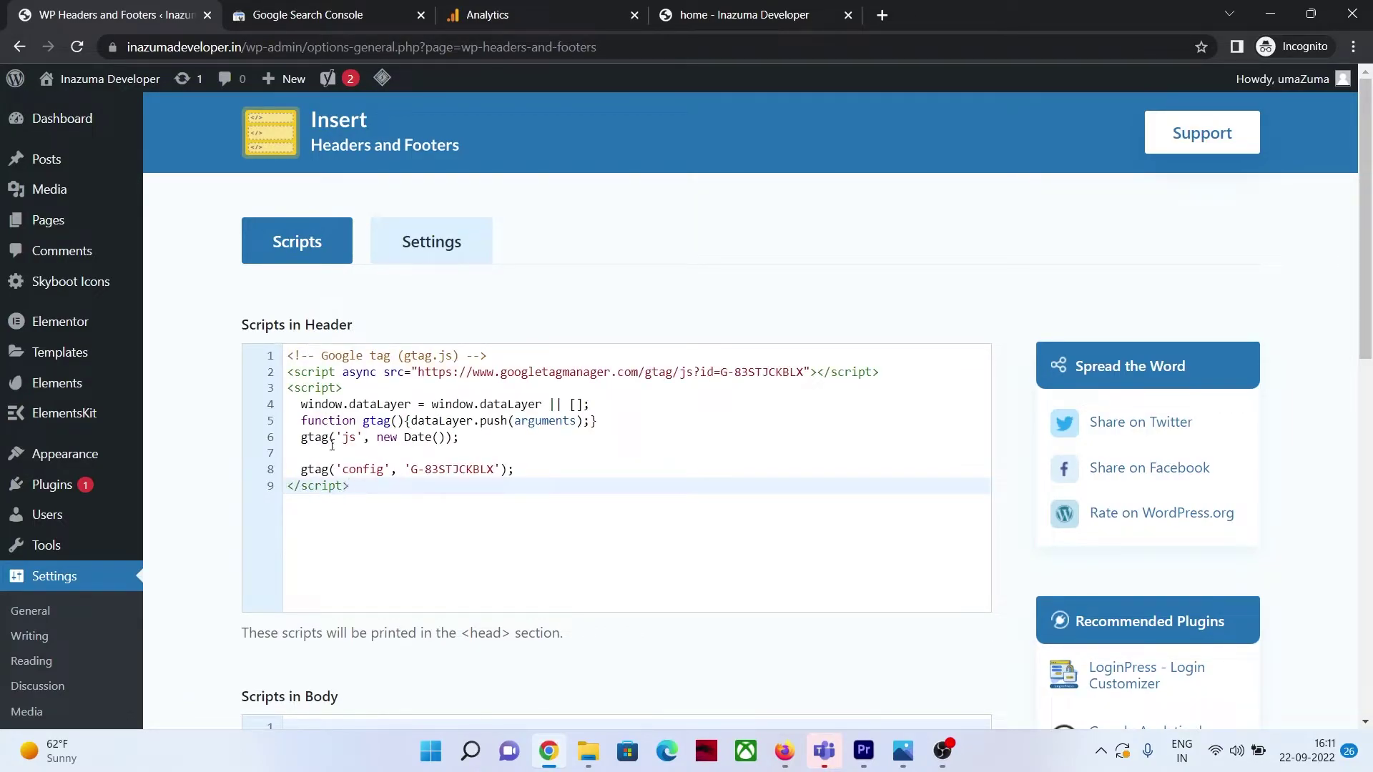
pyautogui.scroll(-10, 338, 470)
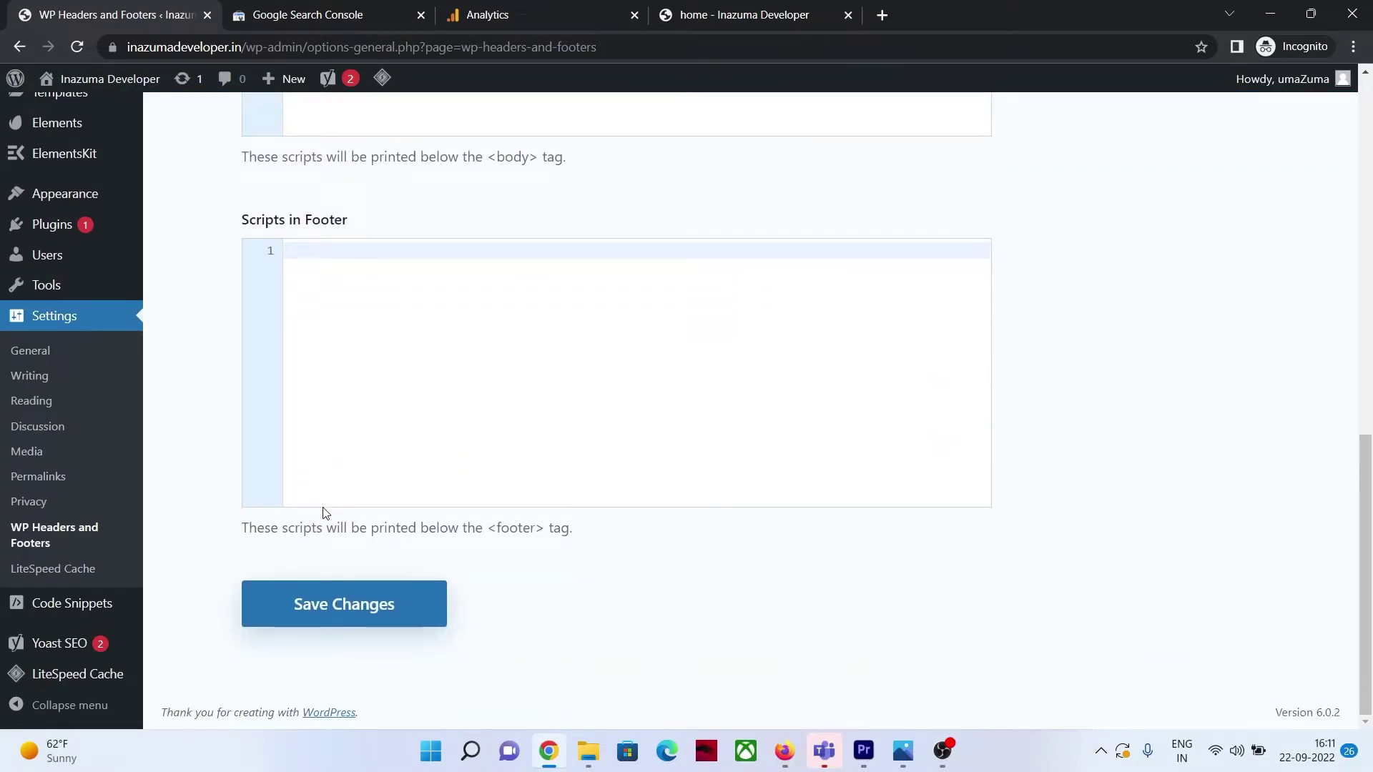
pyautogui.click(325, 612)
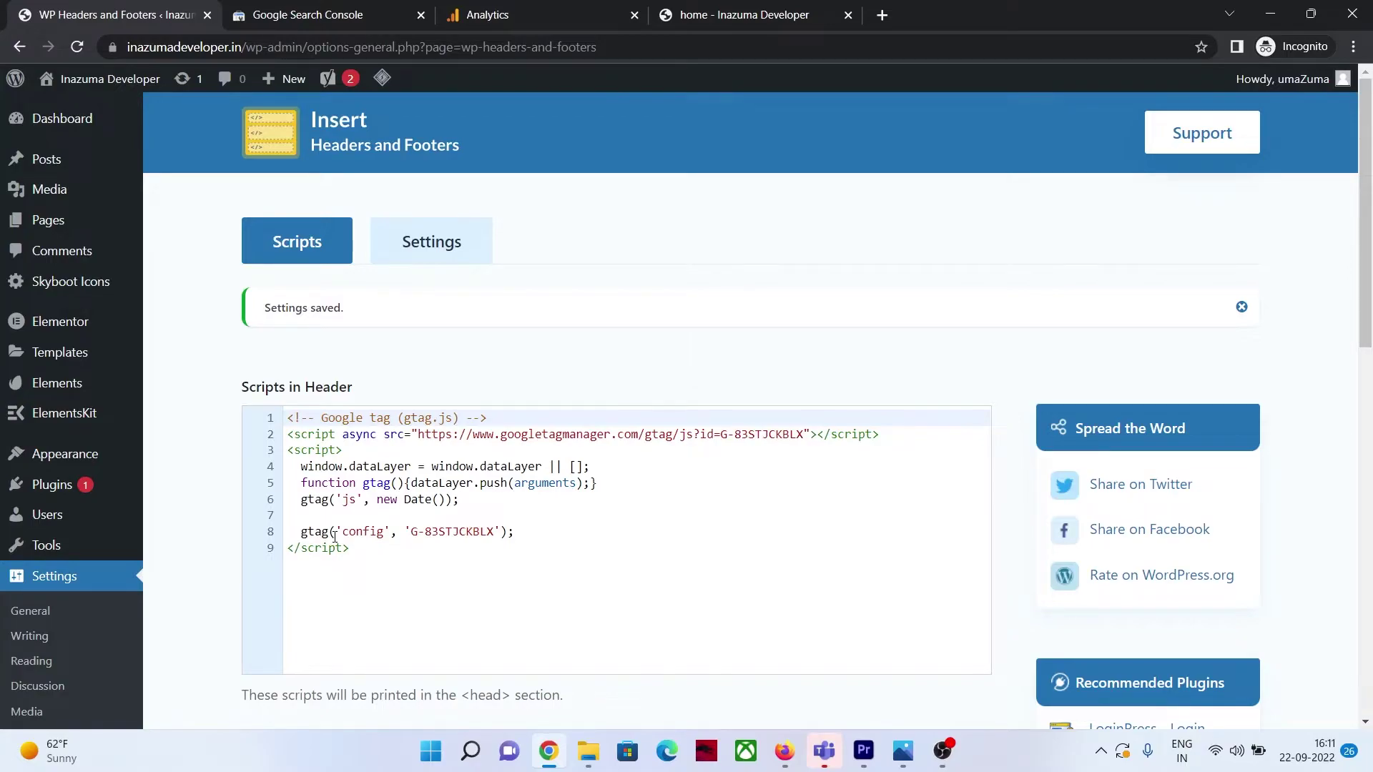
# Step: Switch back to Google Analytics and open the property's Home page
pyautogui.click(517, 17)
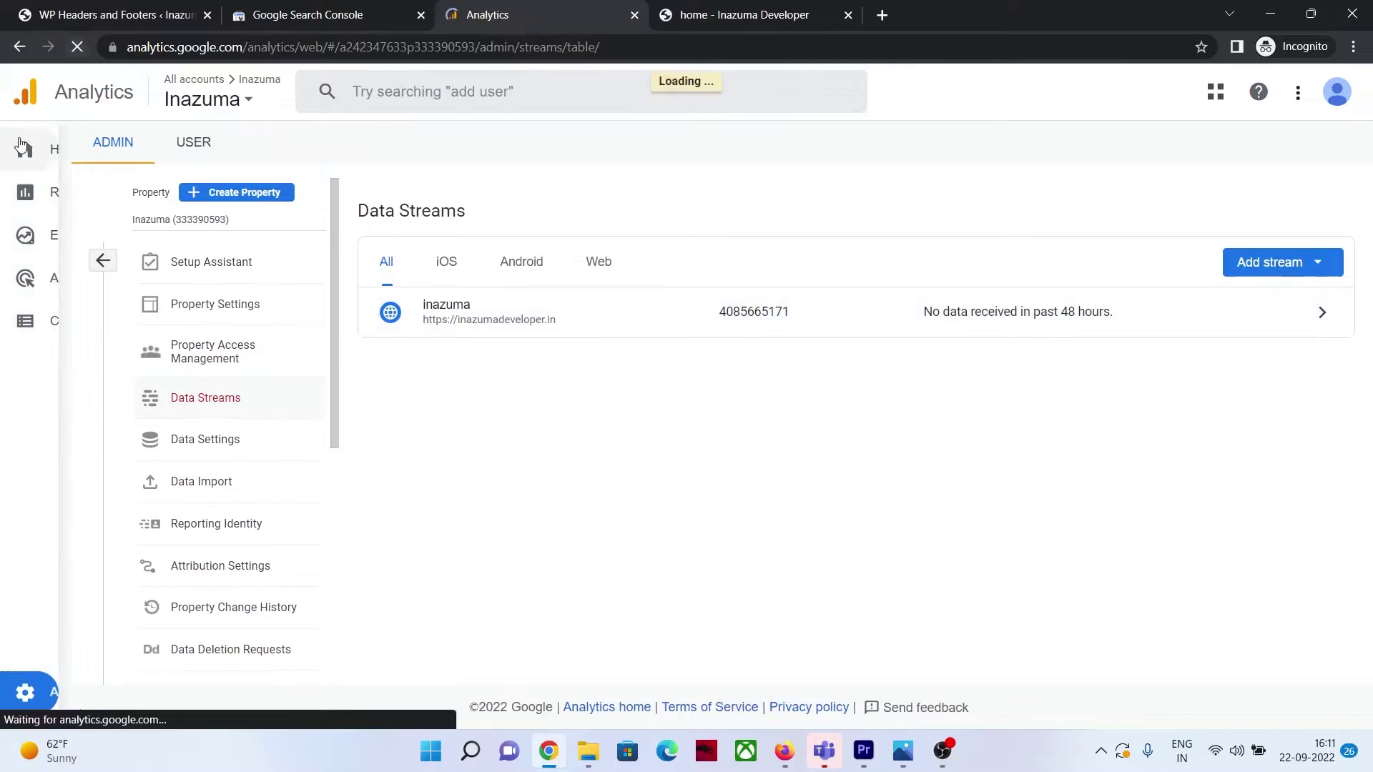
pyautogui.moveTo(26, 152)
pyautogui.click(68, 156)
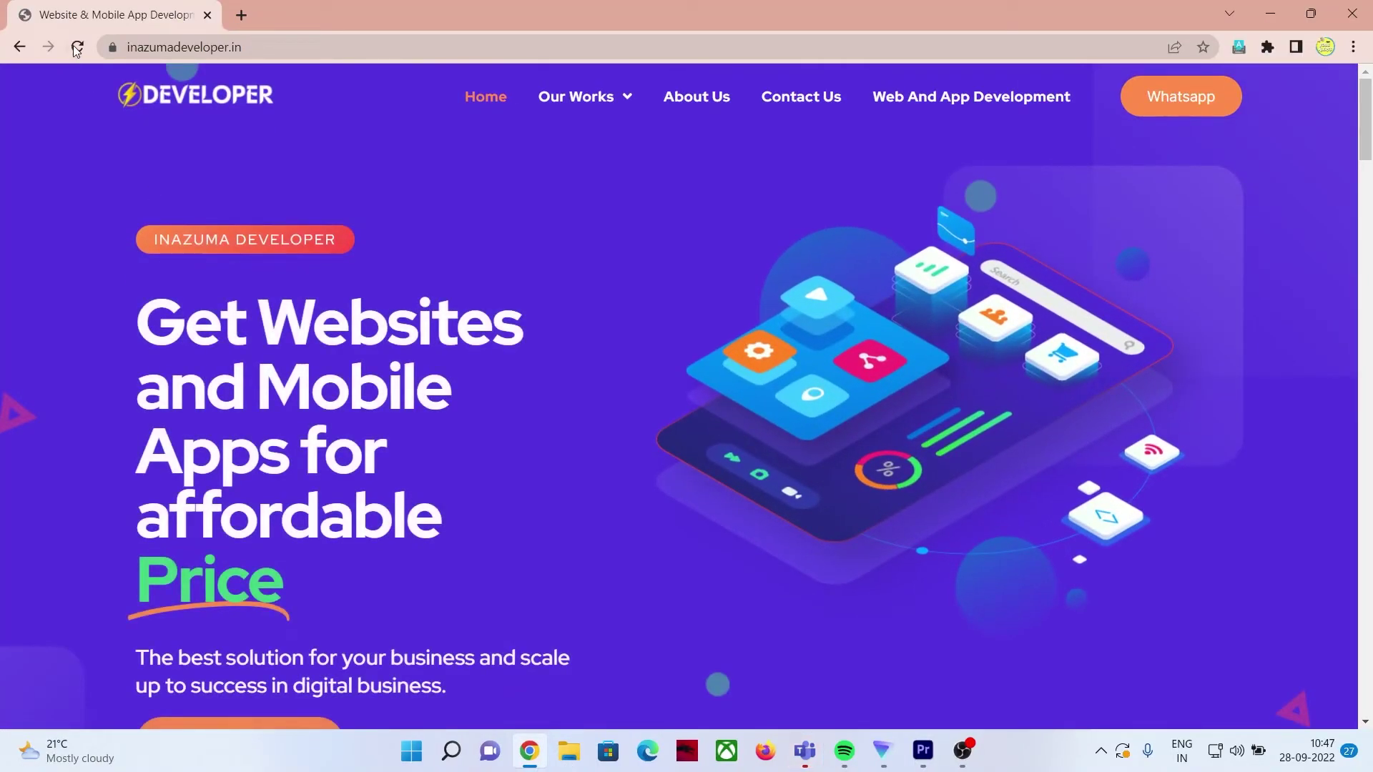
# Step: Reload the inazumadeveloper.in home page and look through its service sections
pyautogui.click(77, 47)
pyautogui.scroll(-5, 551, 429)
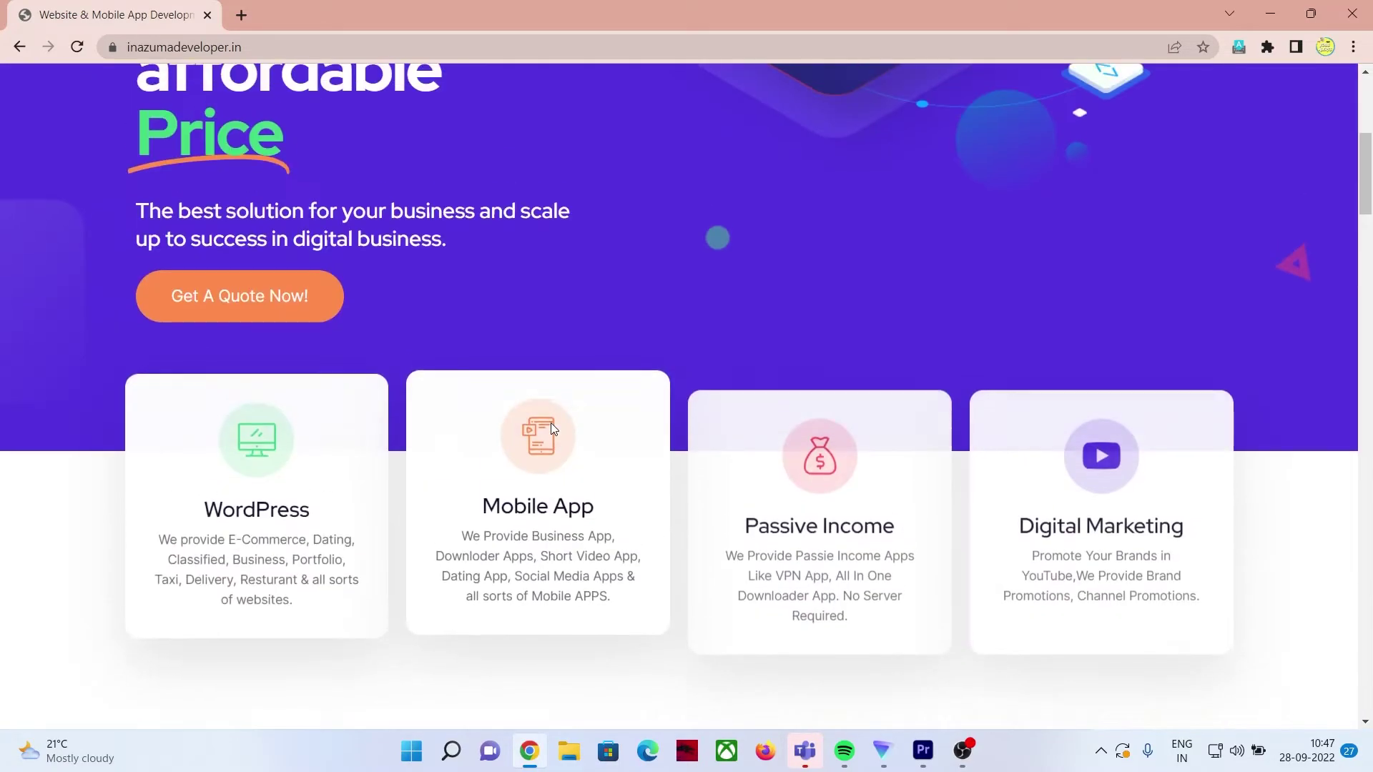
# Step: Check the user figures on the Analytics Home page and reload the inazumadeveloper.in home page
pyautogui.scroll(5, 552, 418)
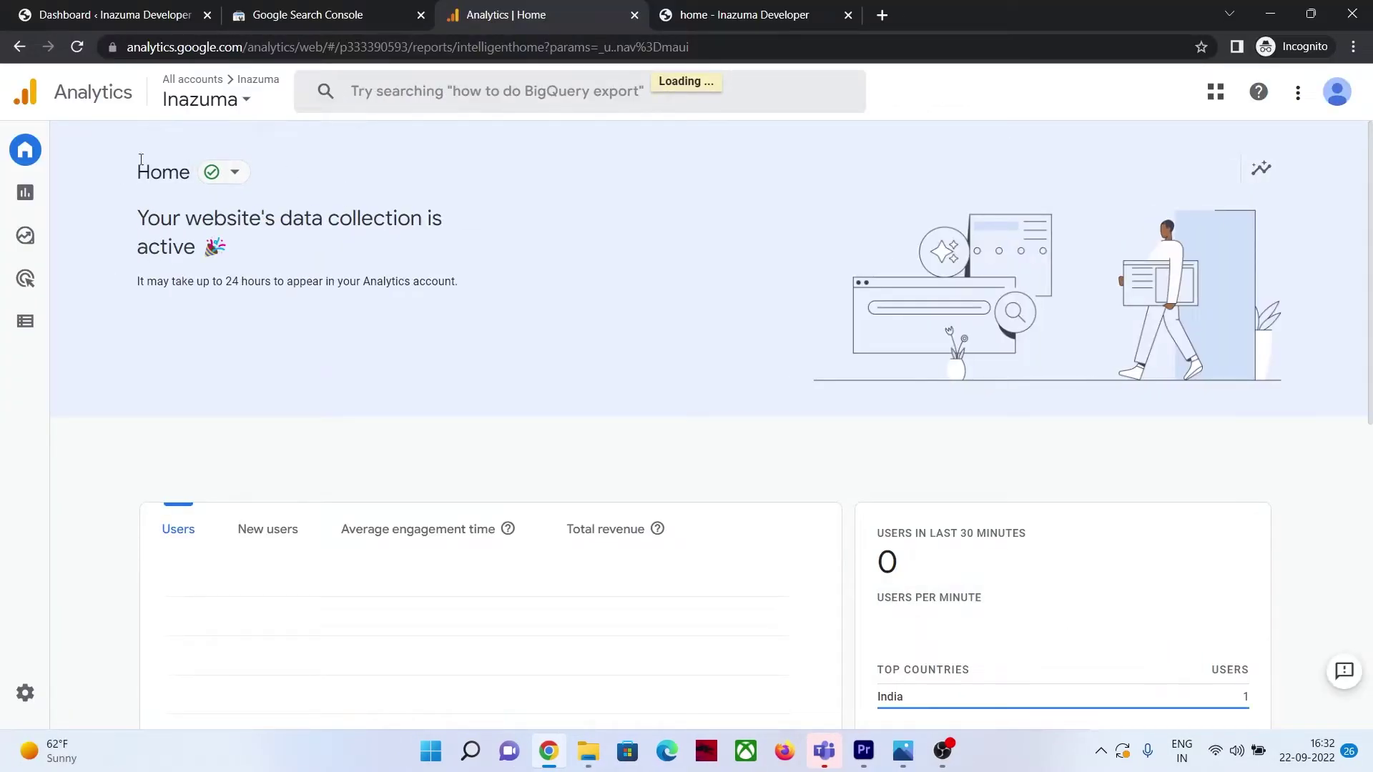
pyautogui.moveTo(28, 164)
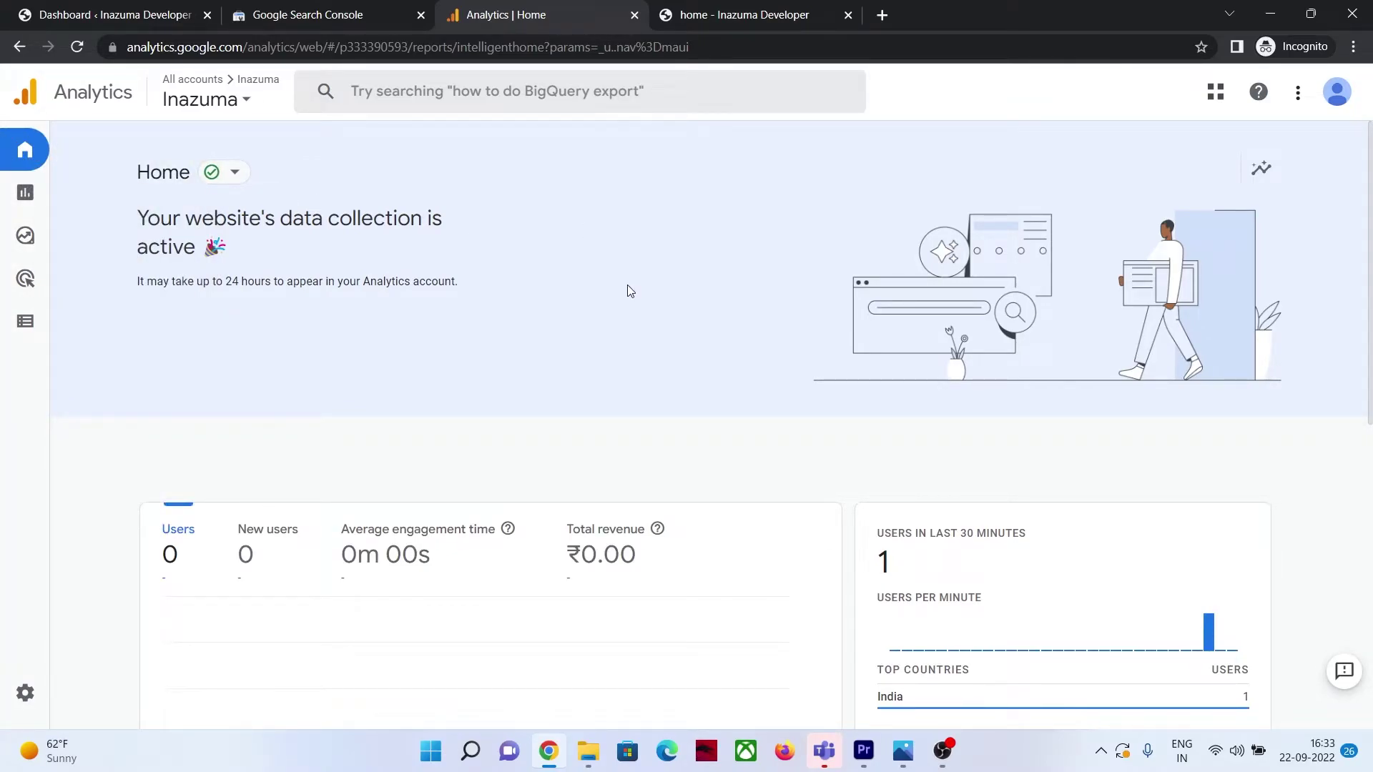
pyautogui.scroll(-3, 629, 290)
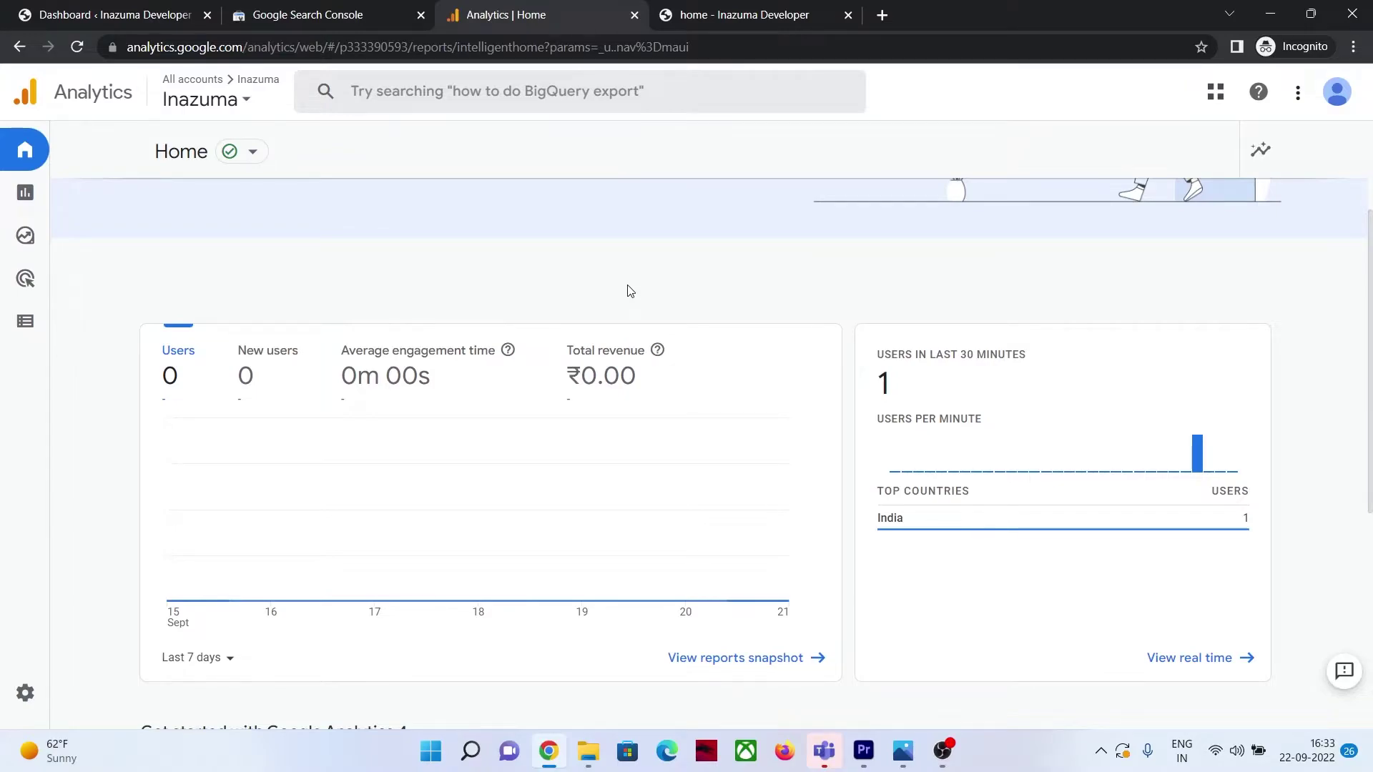
pyautogui.click(758, 14)
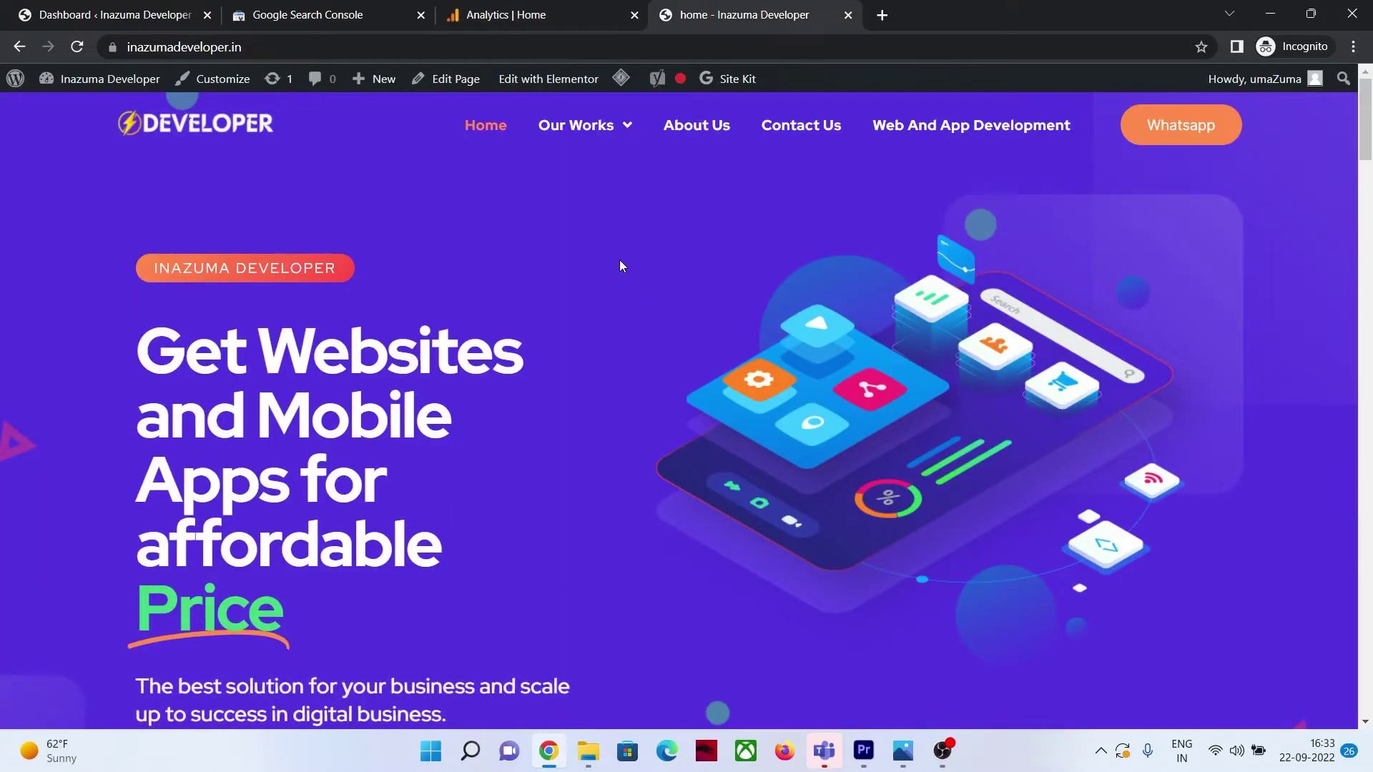
pyautogui.click(79, 47)
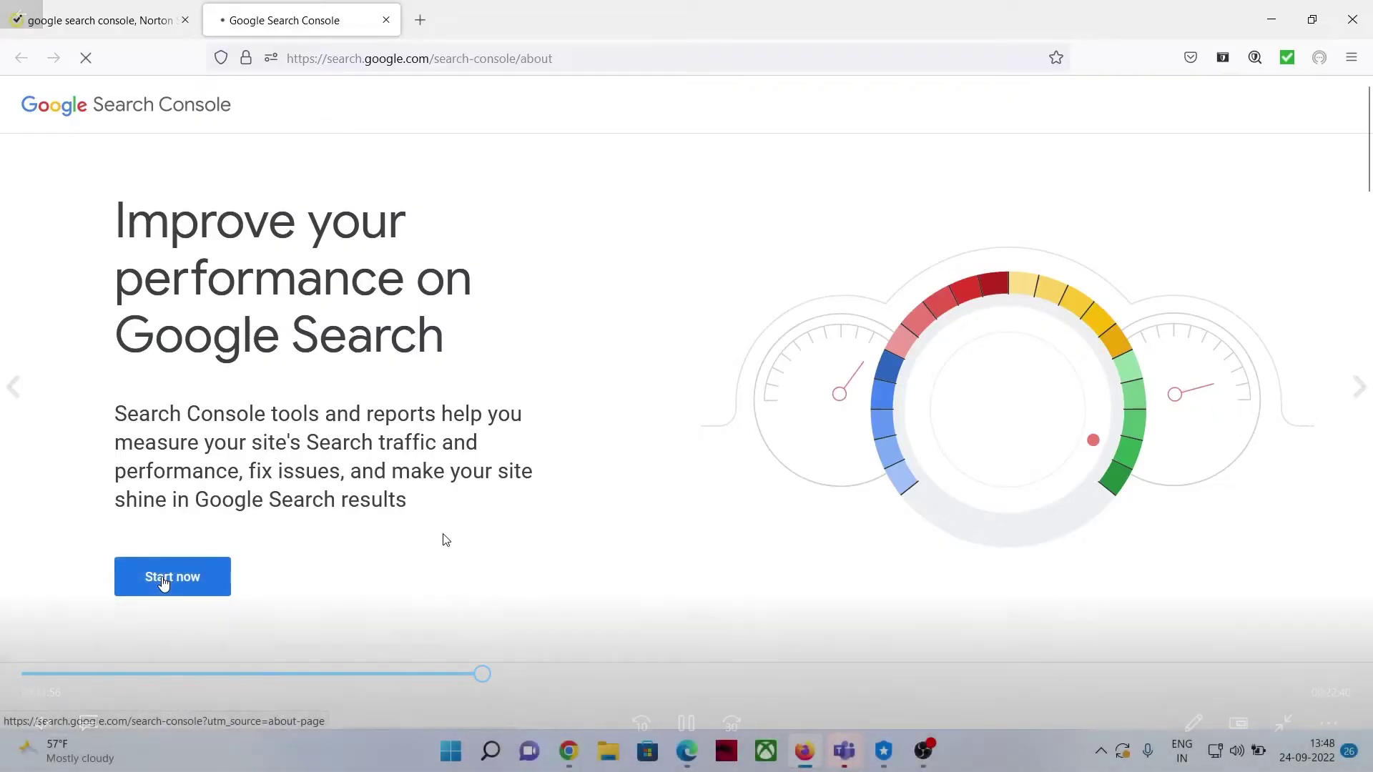
# Step: Start Google Search Console and compare the Domain and URL prefix types for a new property
pyautogui.click(164, 582)
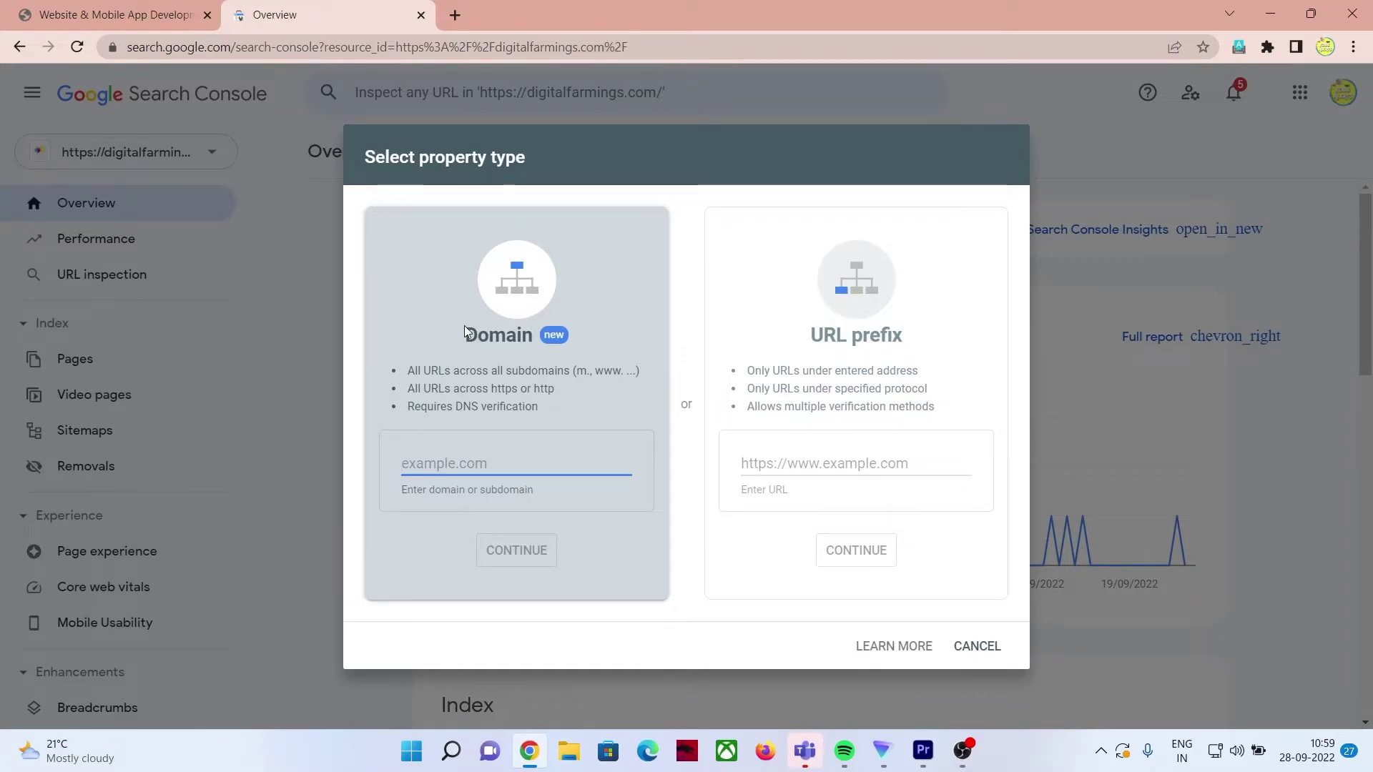
pyautogui.moveTo(468, 326); pyautogui.dragTo(571, 326)
pyautogui.moveTo(811, 334); pyautogui.dragTo(950, 337)
pyautogui.click(923, 346)
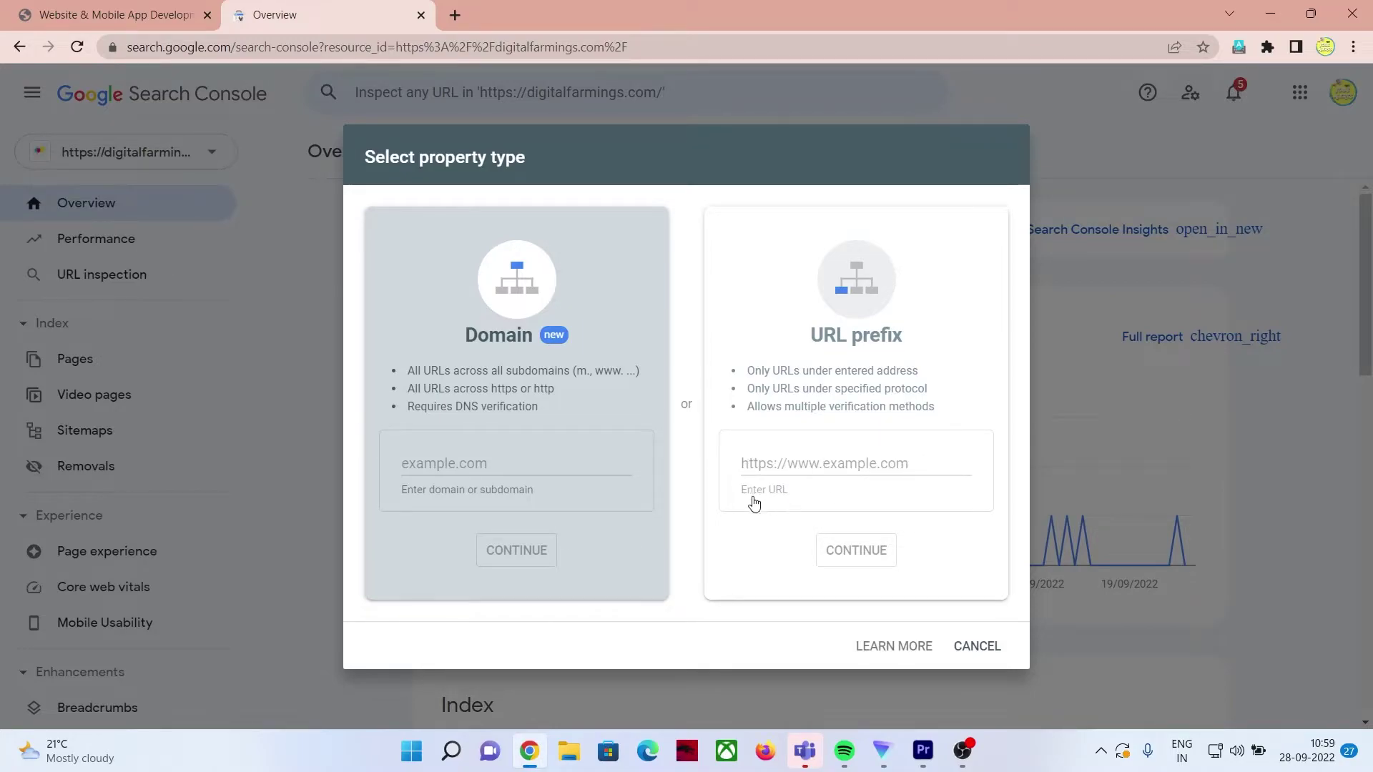
pyautogui.click(815, 469)
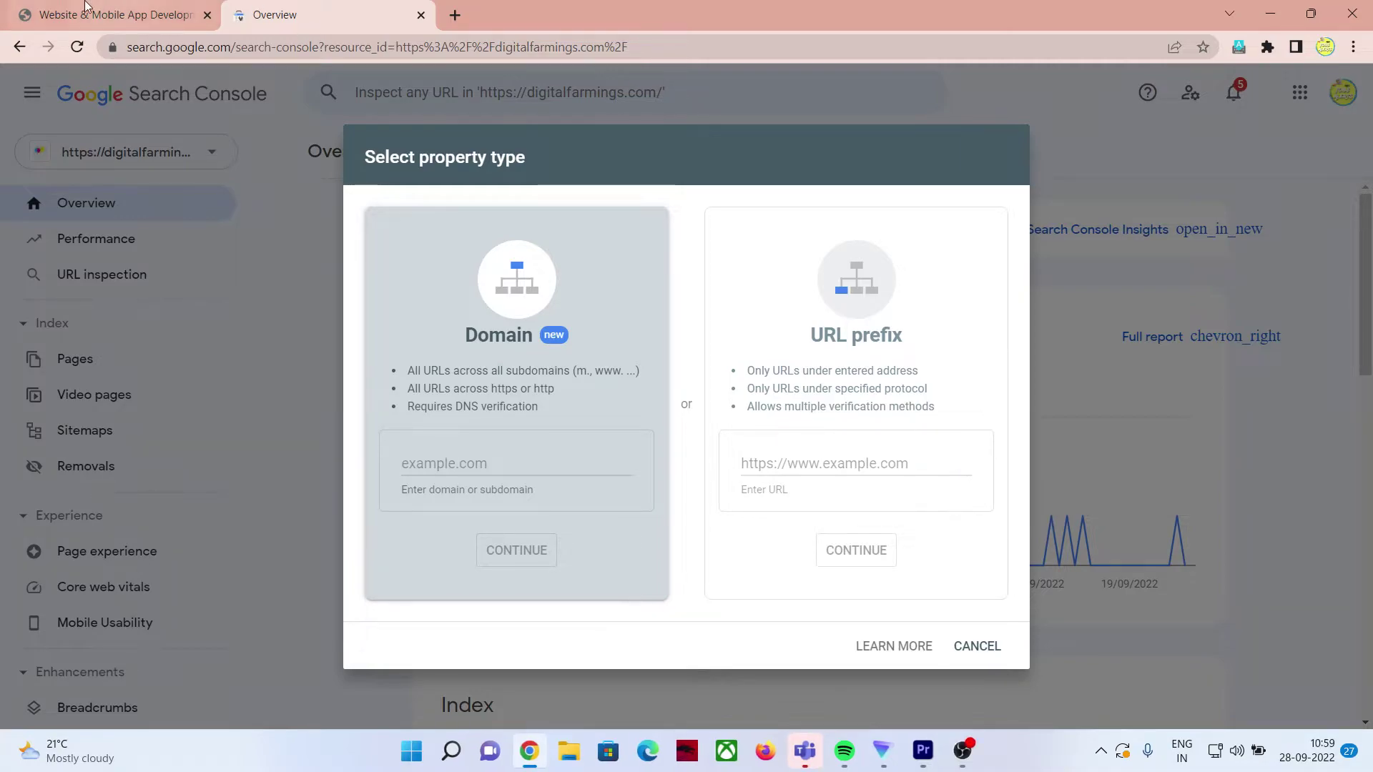
pyautogui.click(115, 14)
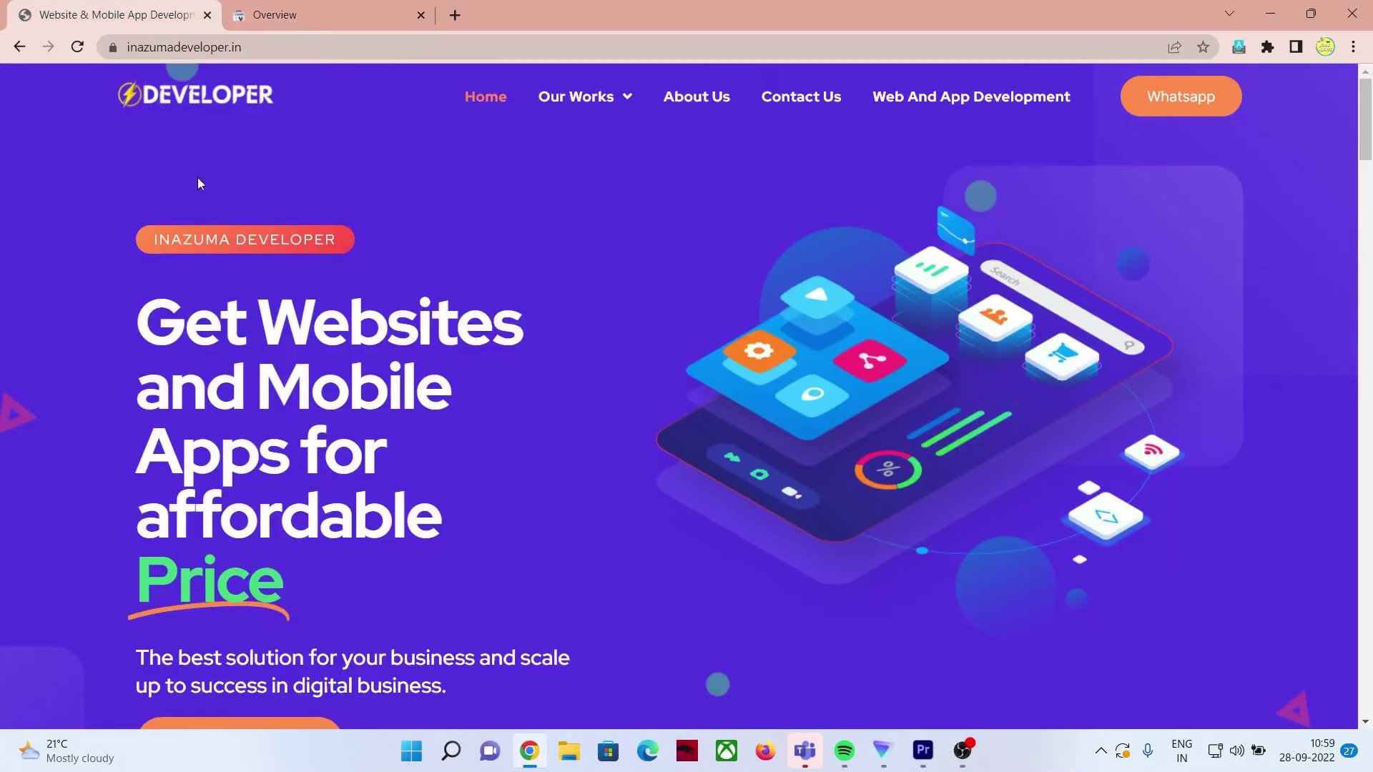
pyautogui.click(191, 45)
pyautogui.hotkey('ctrl', 'c')
pyautogui.rightClick(192, 45)
pyautogui.click(248, 147)
pyautogui.click(286, 14)
pyautogui.click(809, 469)
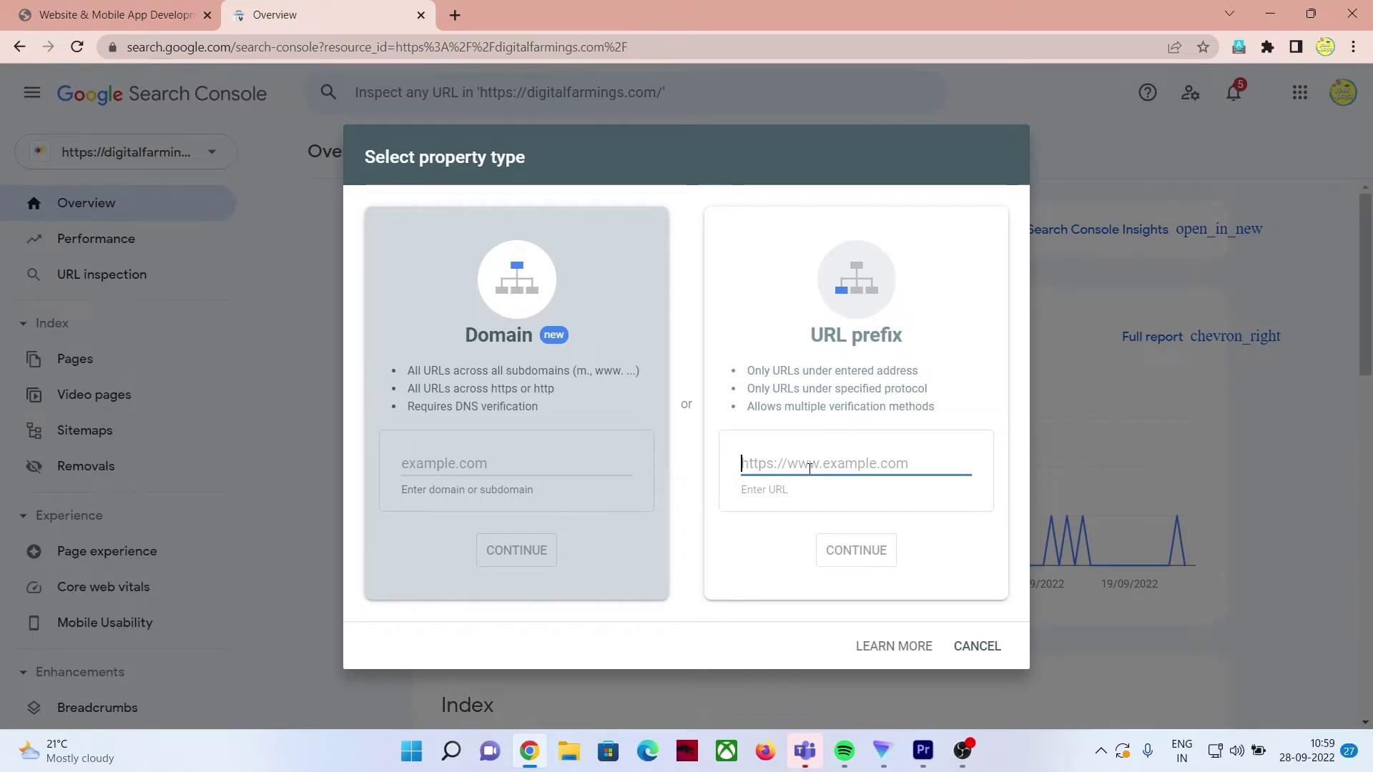
pyautogui.hotkey('ctrl', 'v')
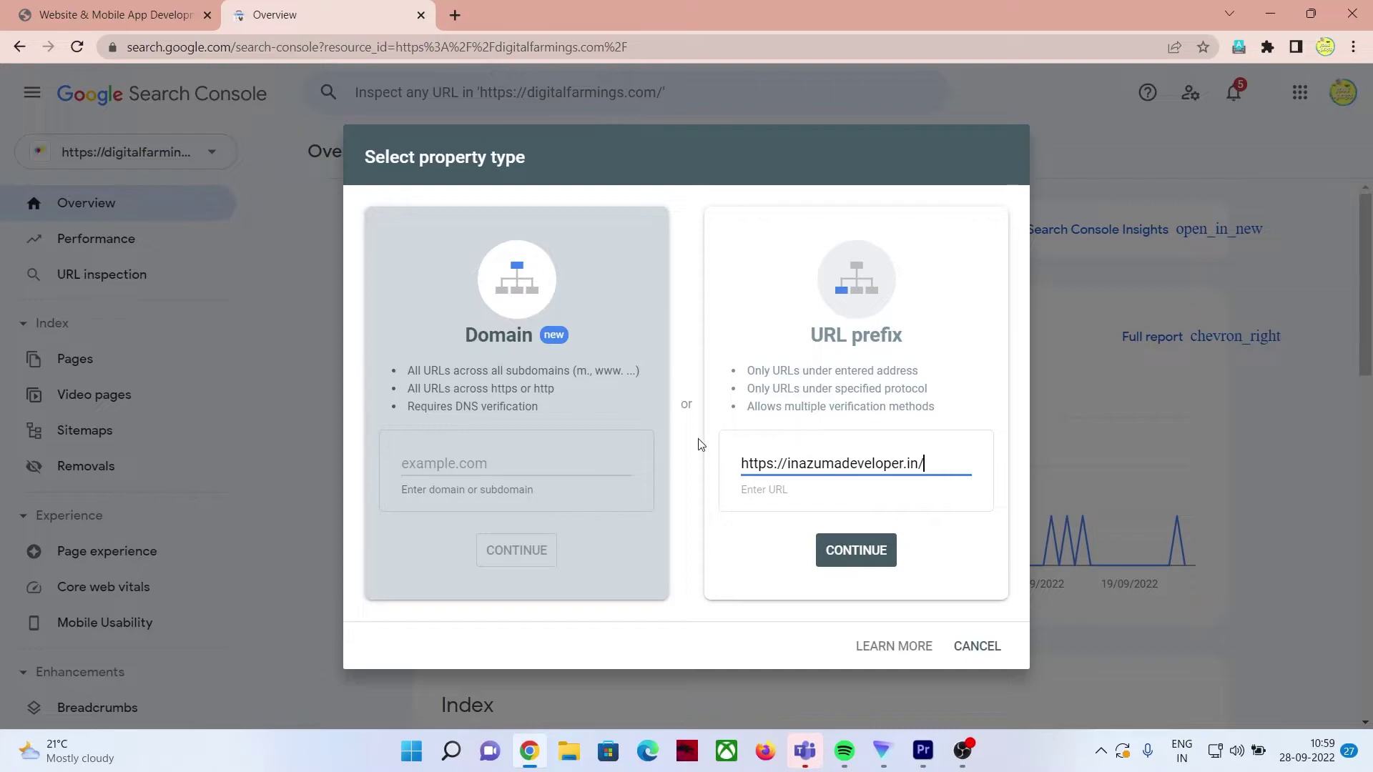
pyautogui.click(848, 554)
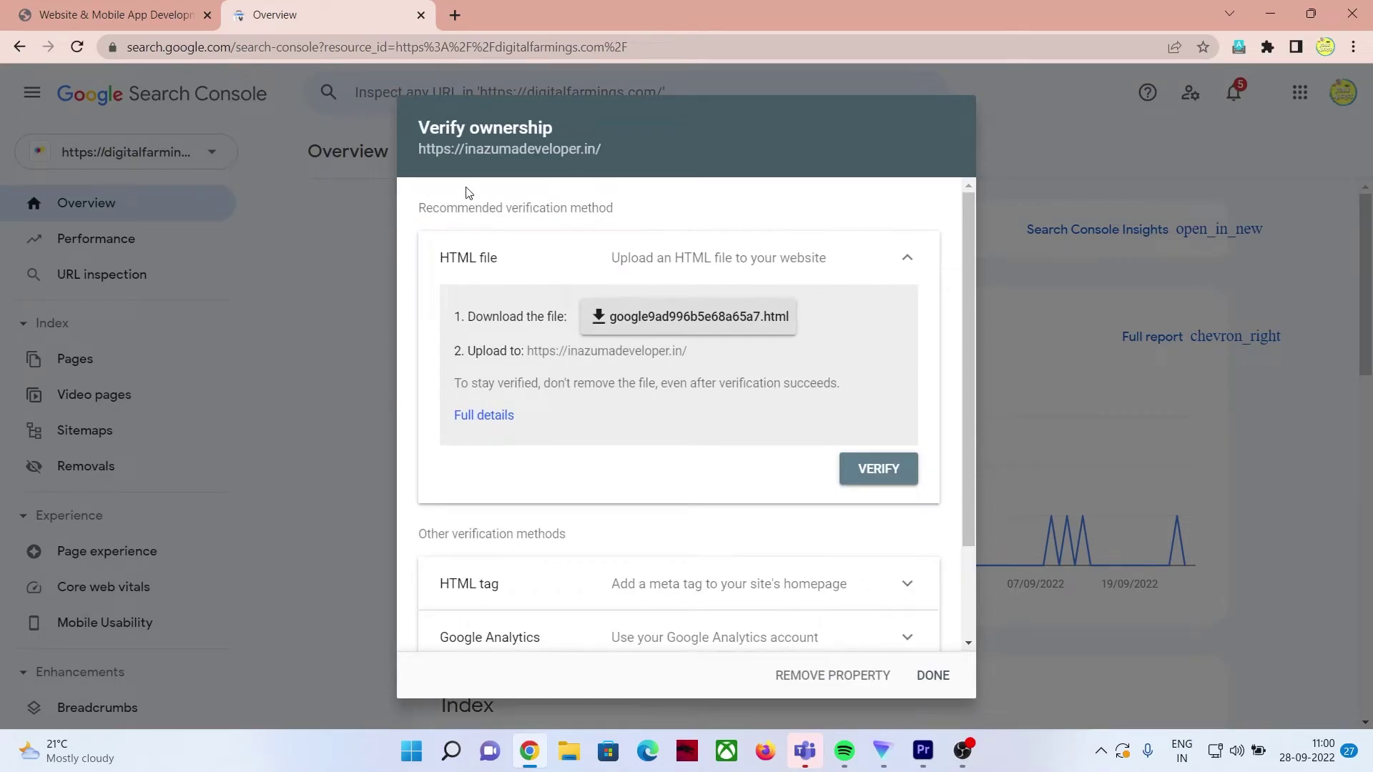
# Step: Review the ownership verification methods, including the Google Analytics requirements and the HTML tag instructions
pyautogui.tripleClick(485, 127)
pyautogui.scroll(-2, 614, 393)
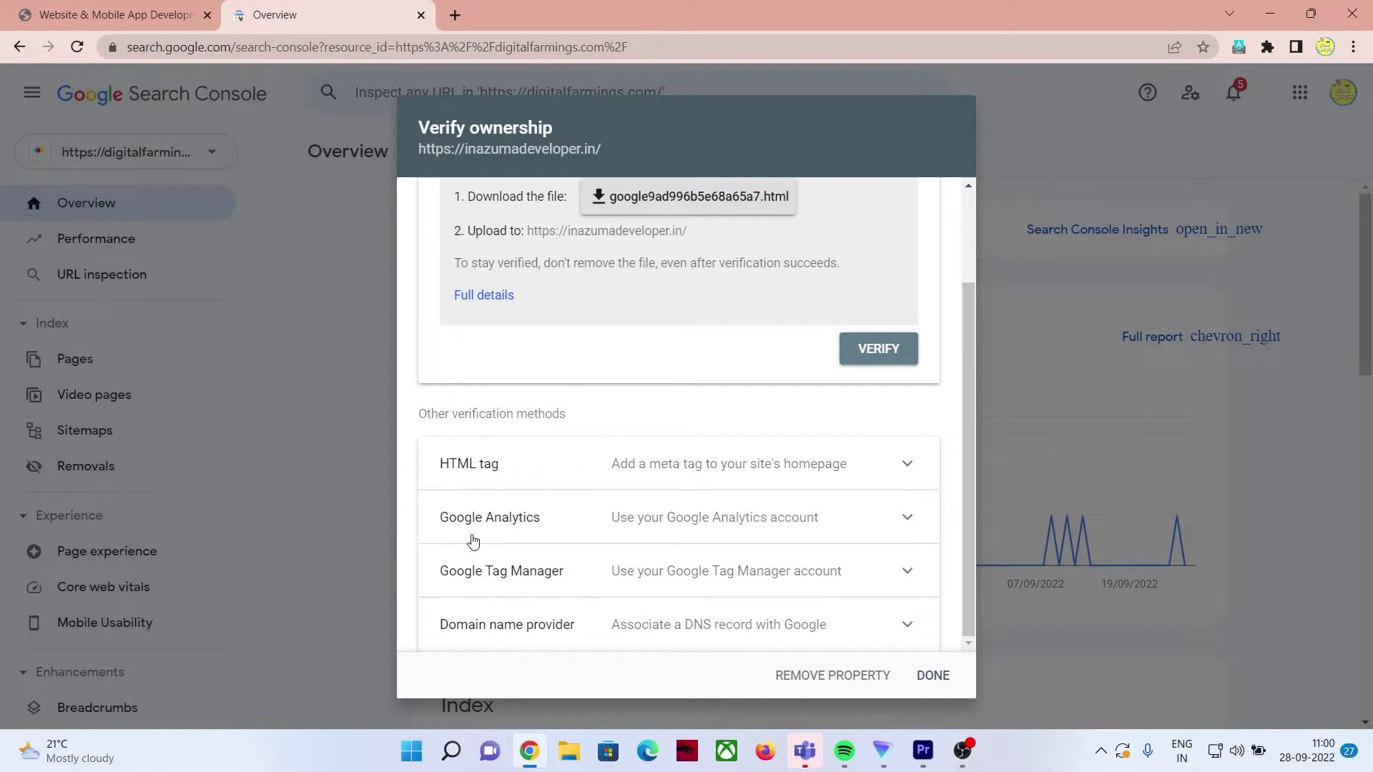
pyautogui.click(492, 517)
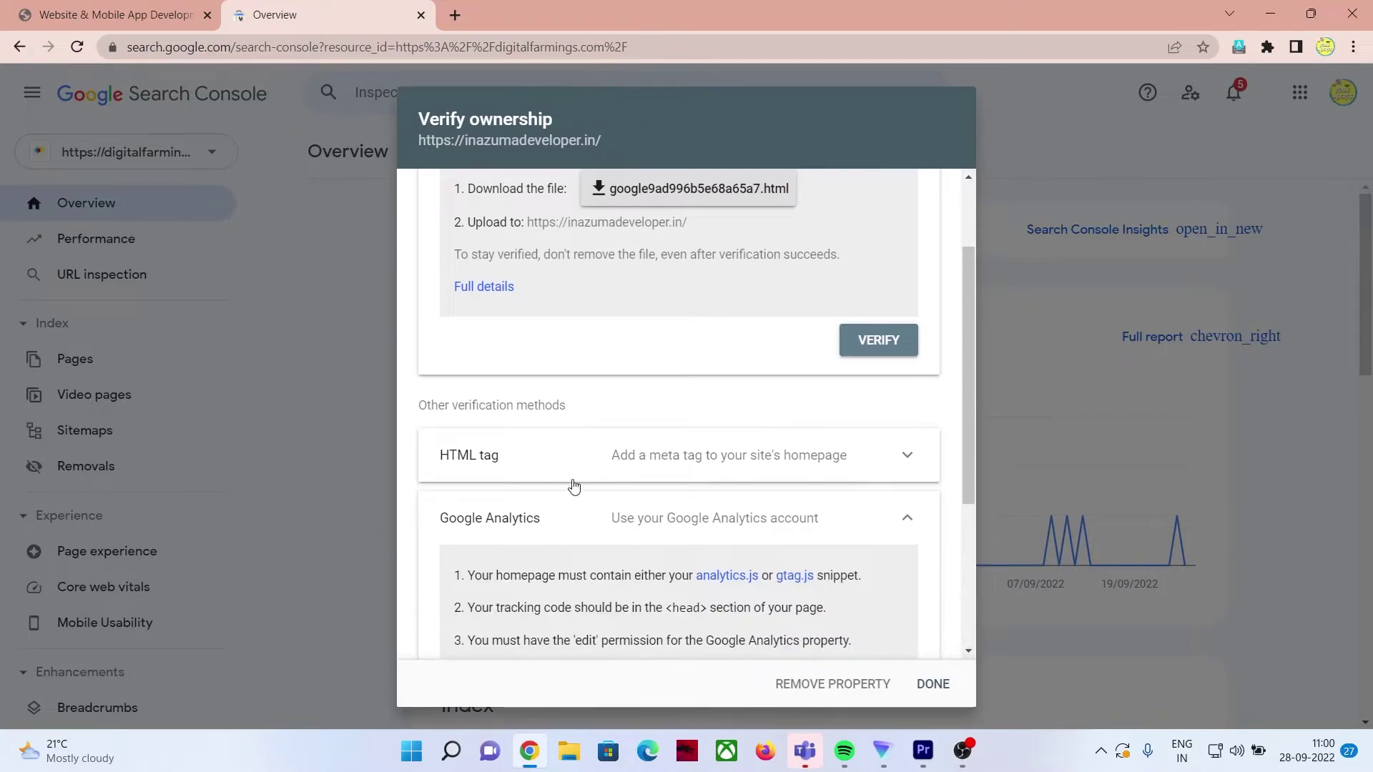
pyautogui.scroll(-4, 551, 487)
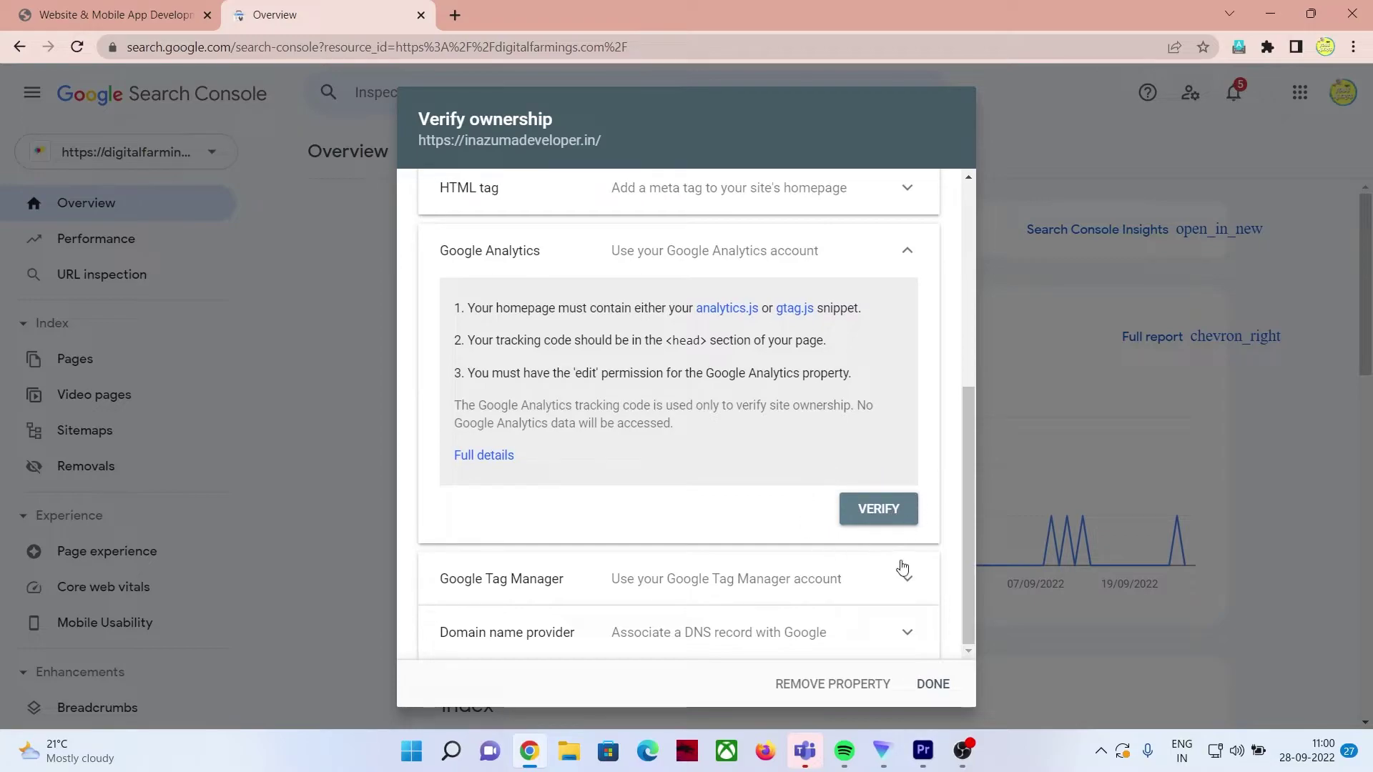
pyautogui.click(905, 251)
pyautogui.click(567, 474)
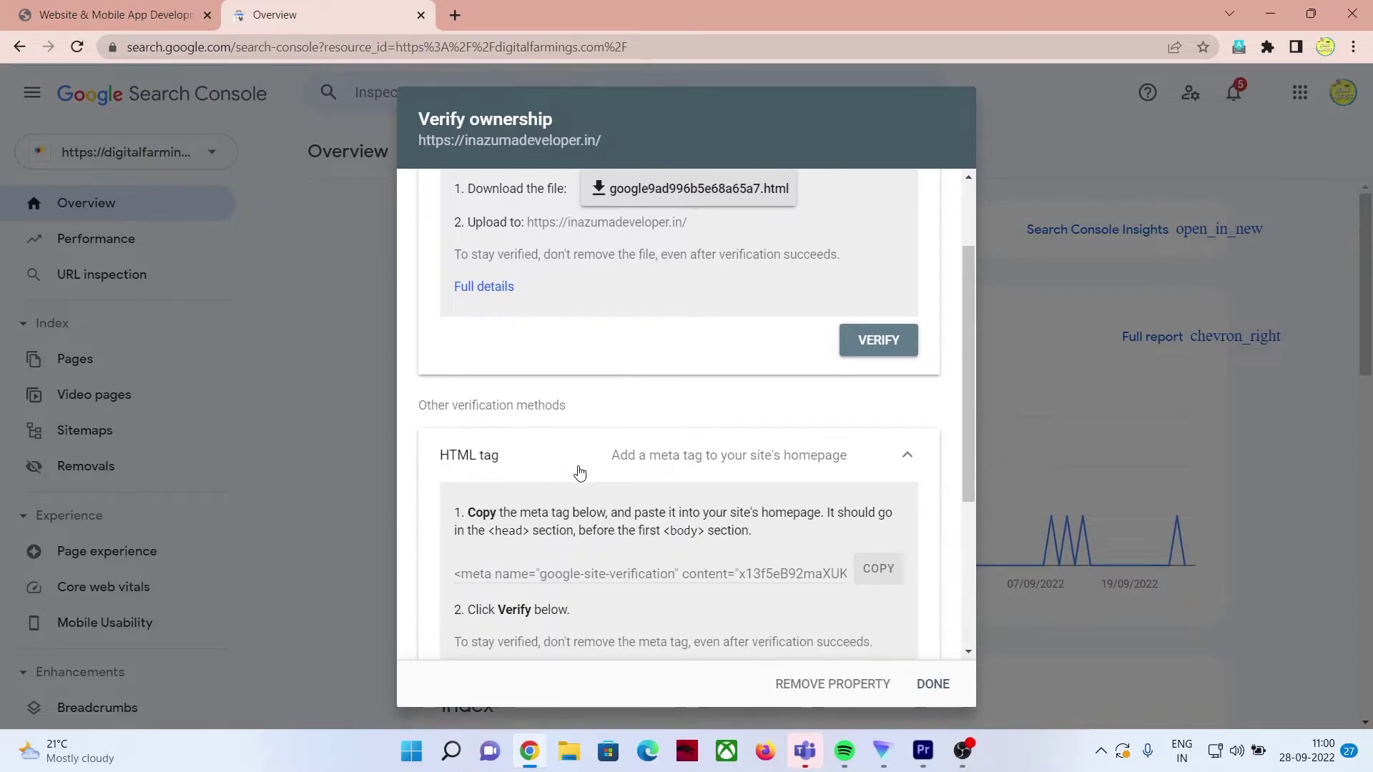
pyautogui.scroll(-1, 805, 493)
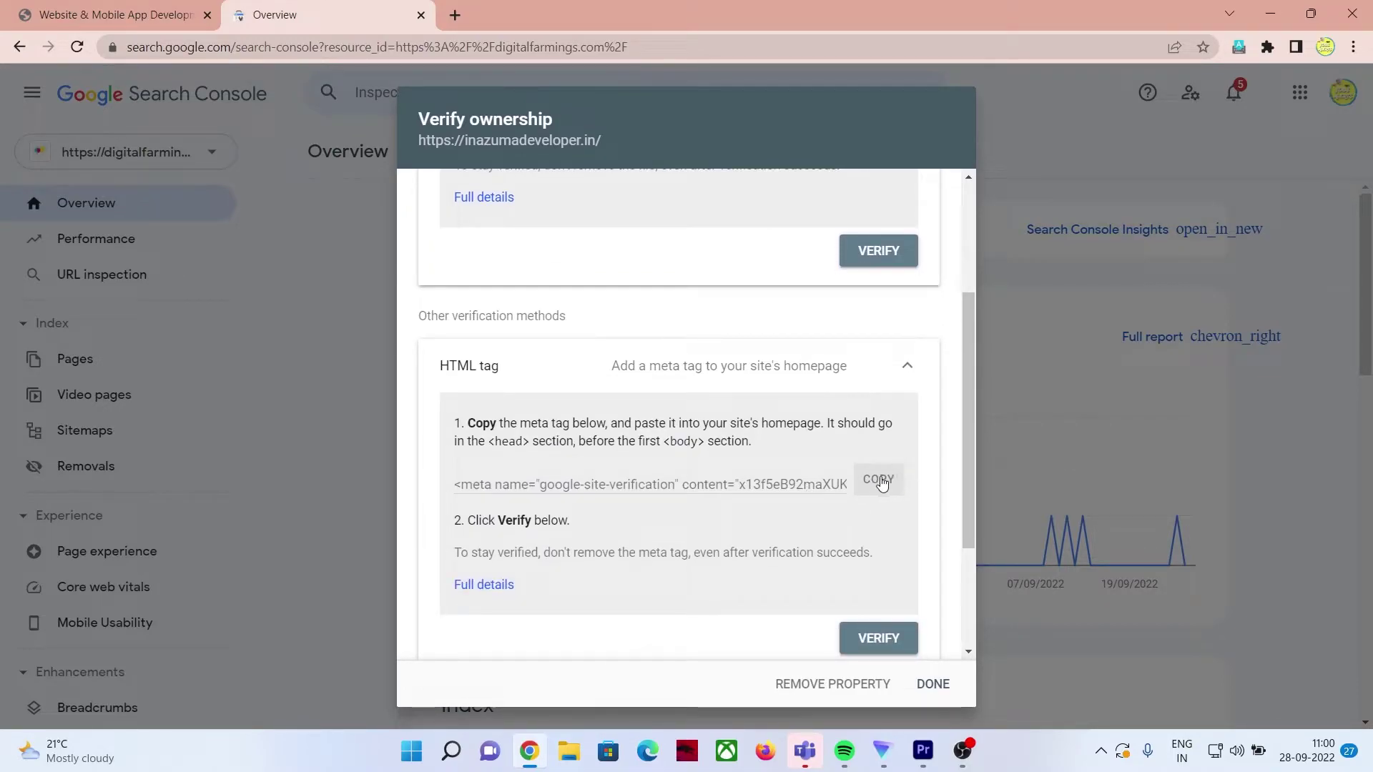
pyautogui.click(674, 366)
pyautogui.scroll(-1, 683, 400)
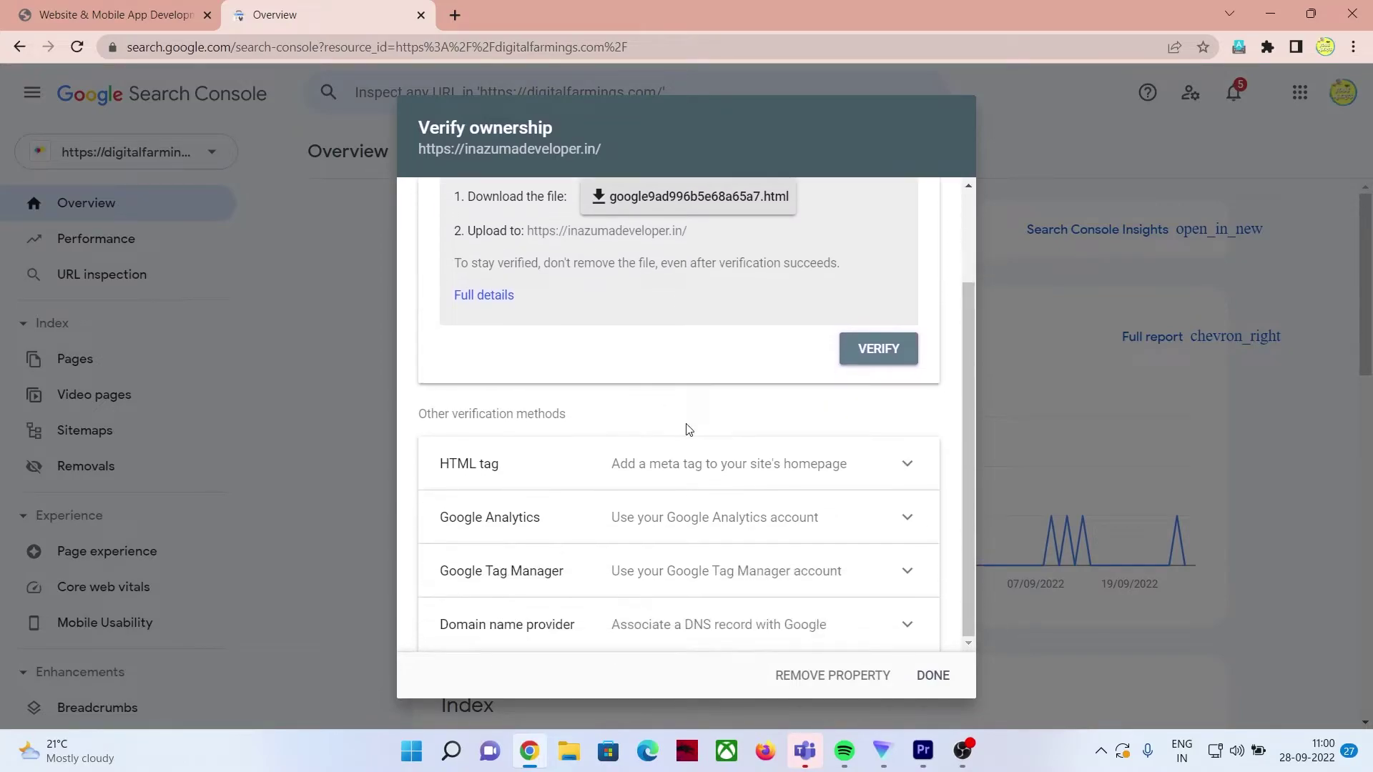
# Step: Verify ownership of inazumadeveloper.in with the Google Analytics method
pyautogui.click(698, 520)
pyautogui.scroll(-4, 822, 532)
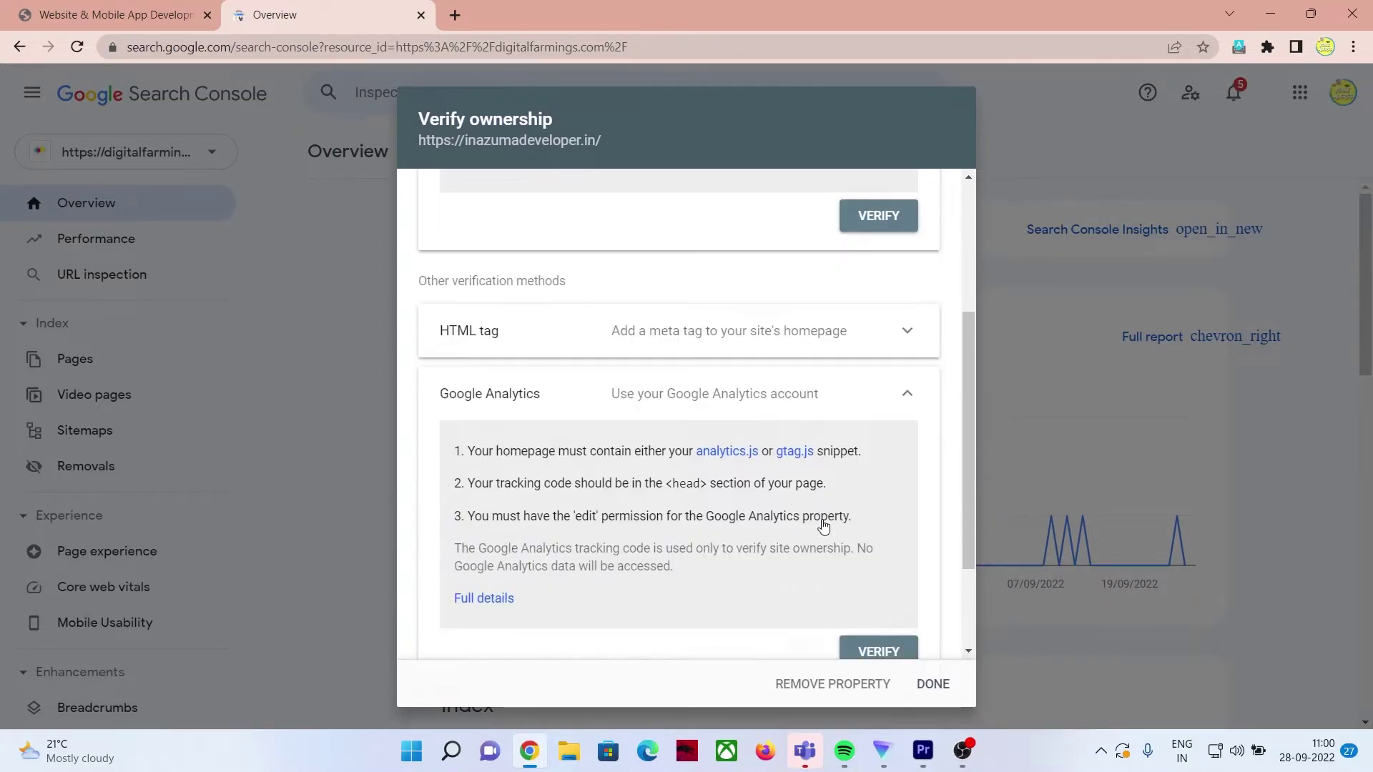
pyautogui.click(877, 512)
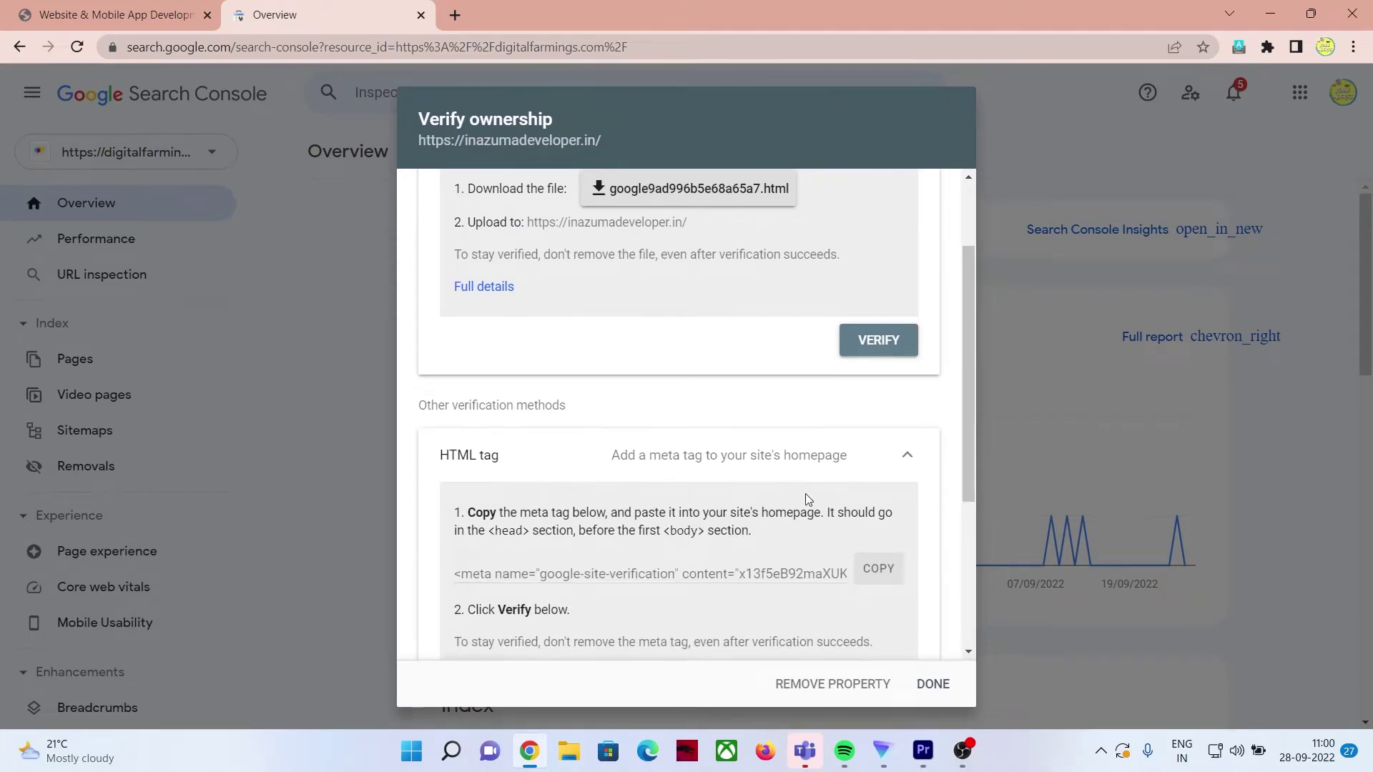
pyautogui.scroll(-2, 815, 495)
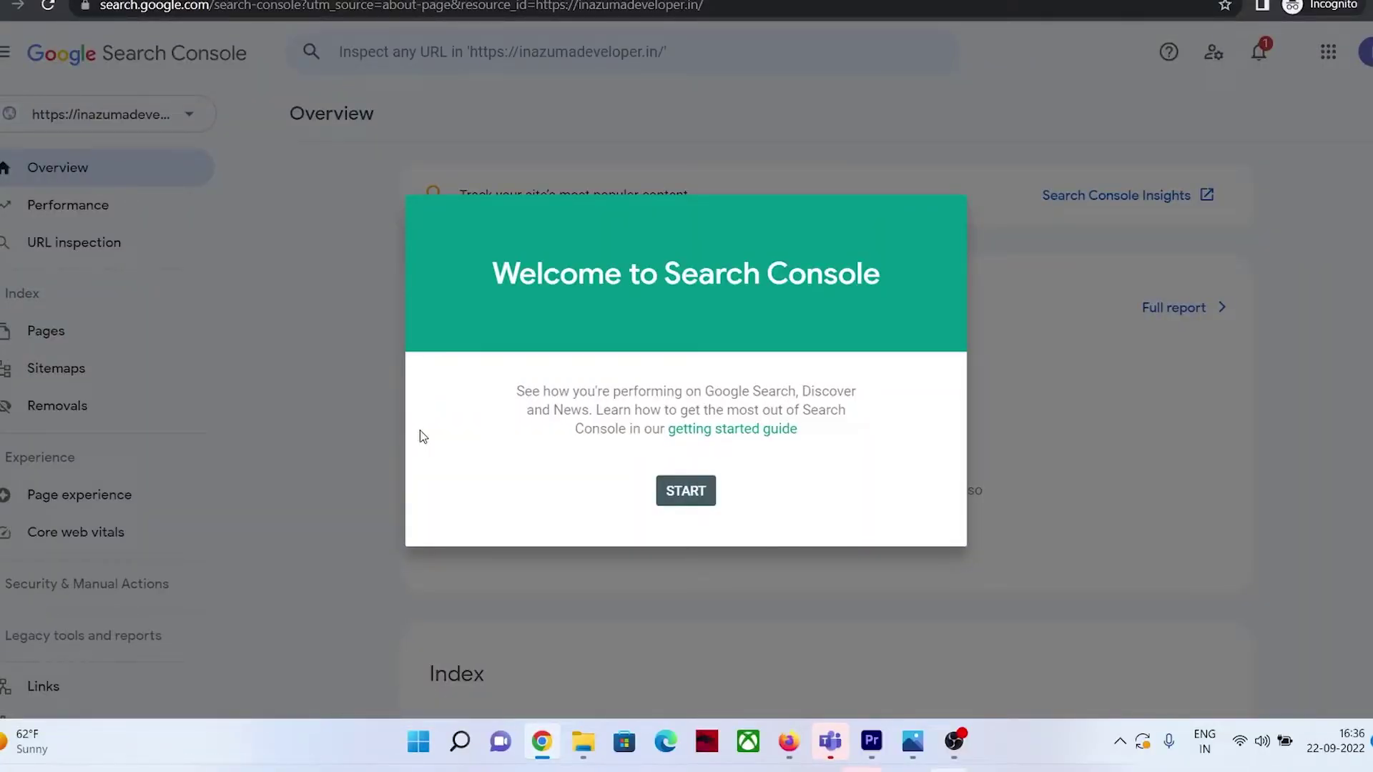
# Step: Dismiss the Search Console welcome message and tips, and open the inazumadeveloper.in property's Sitemaps page
pyautogui.click(685, 493)
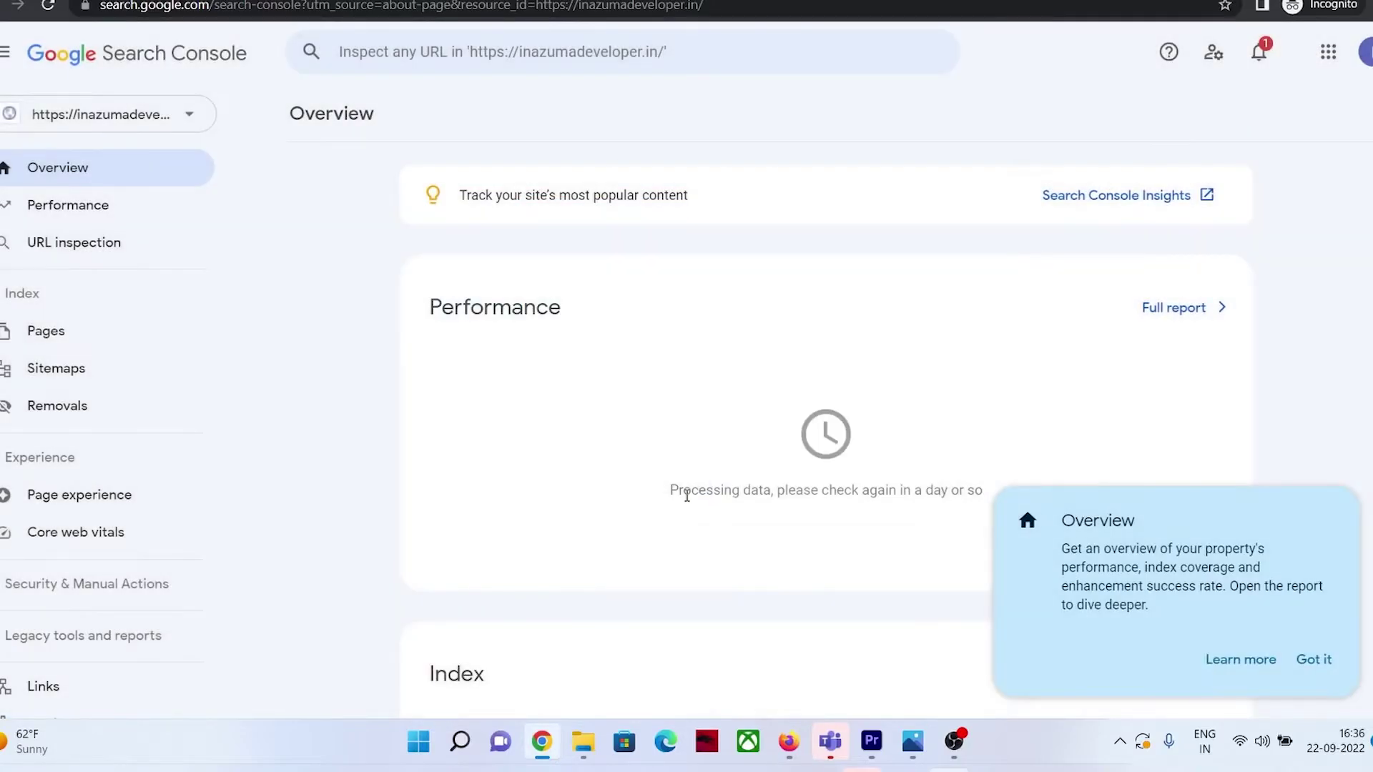
pyautogui.click(1314, 658)
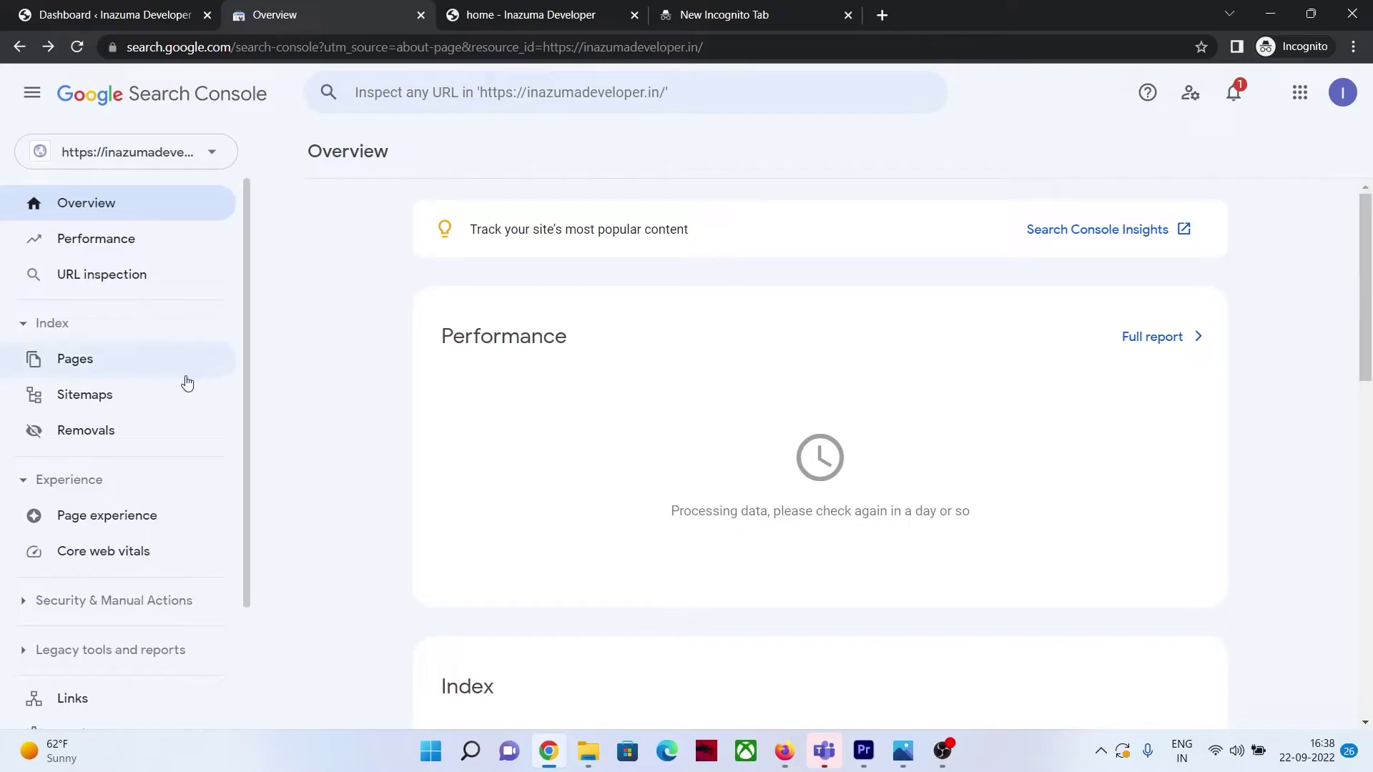
pyautogui.click(126, 402)
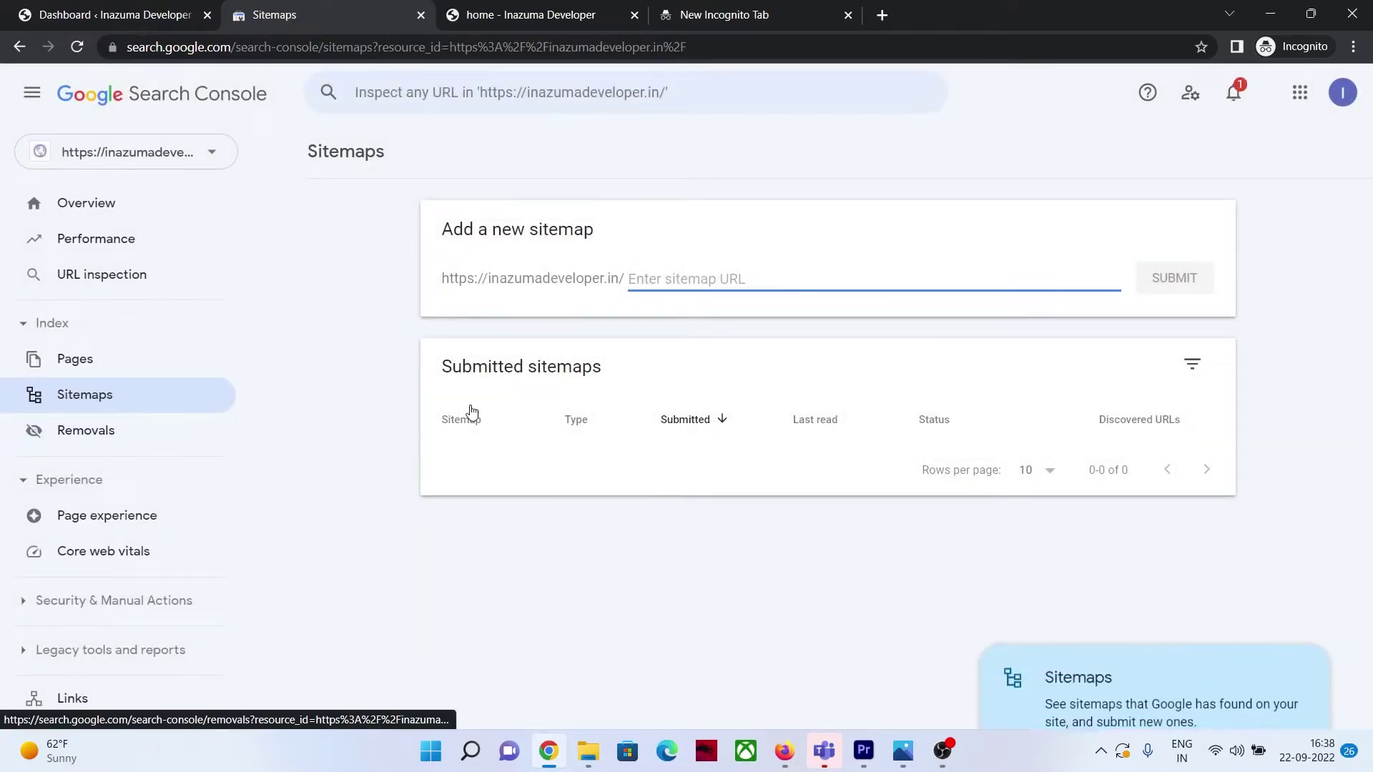
pyautogui.click(1266, 675)
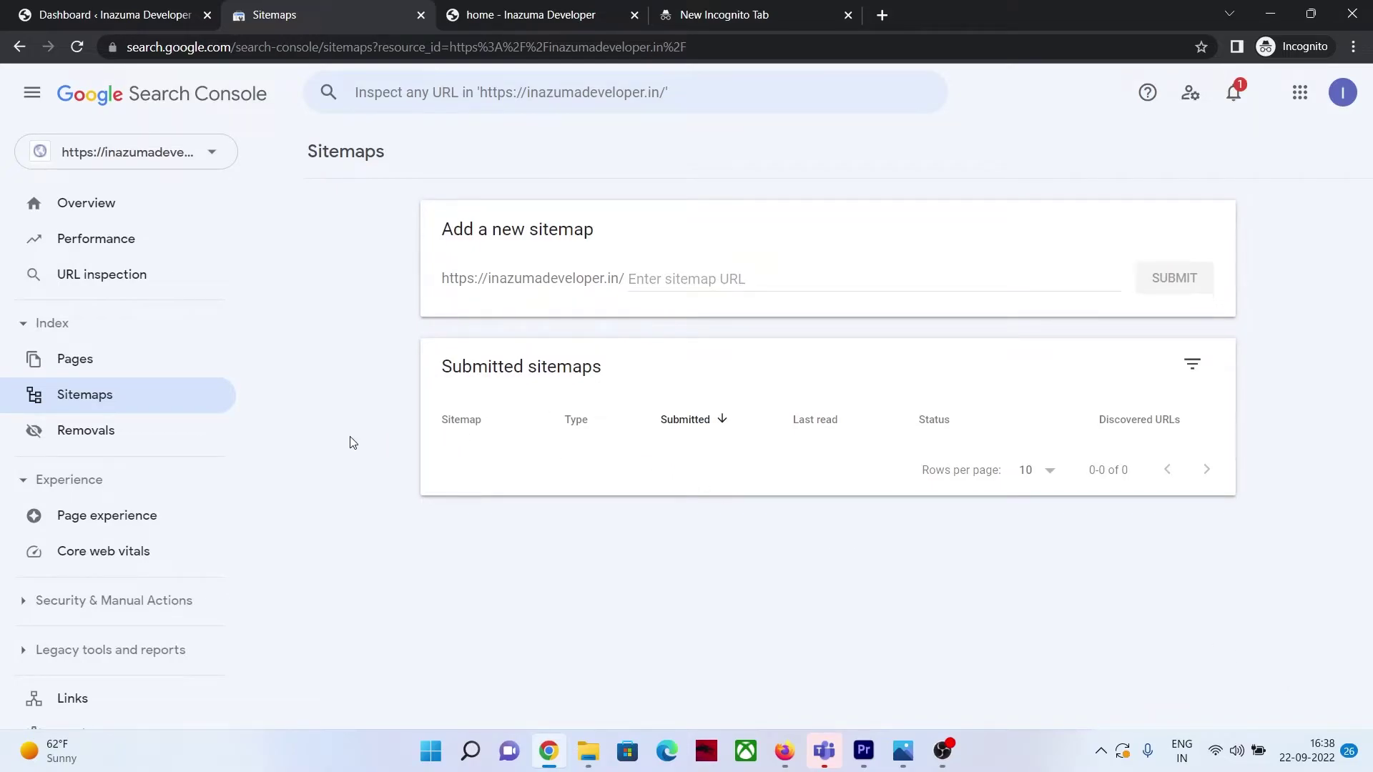
# Step: Switch to the WordPress dashboard and open the Features settings of Yoast SEO's General page
pyautogui.click(140, 7)
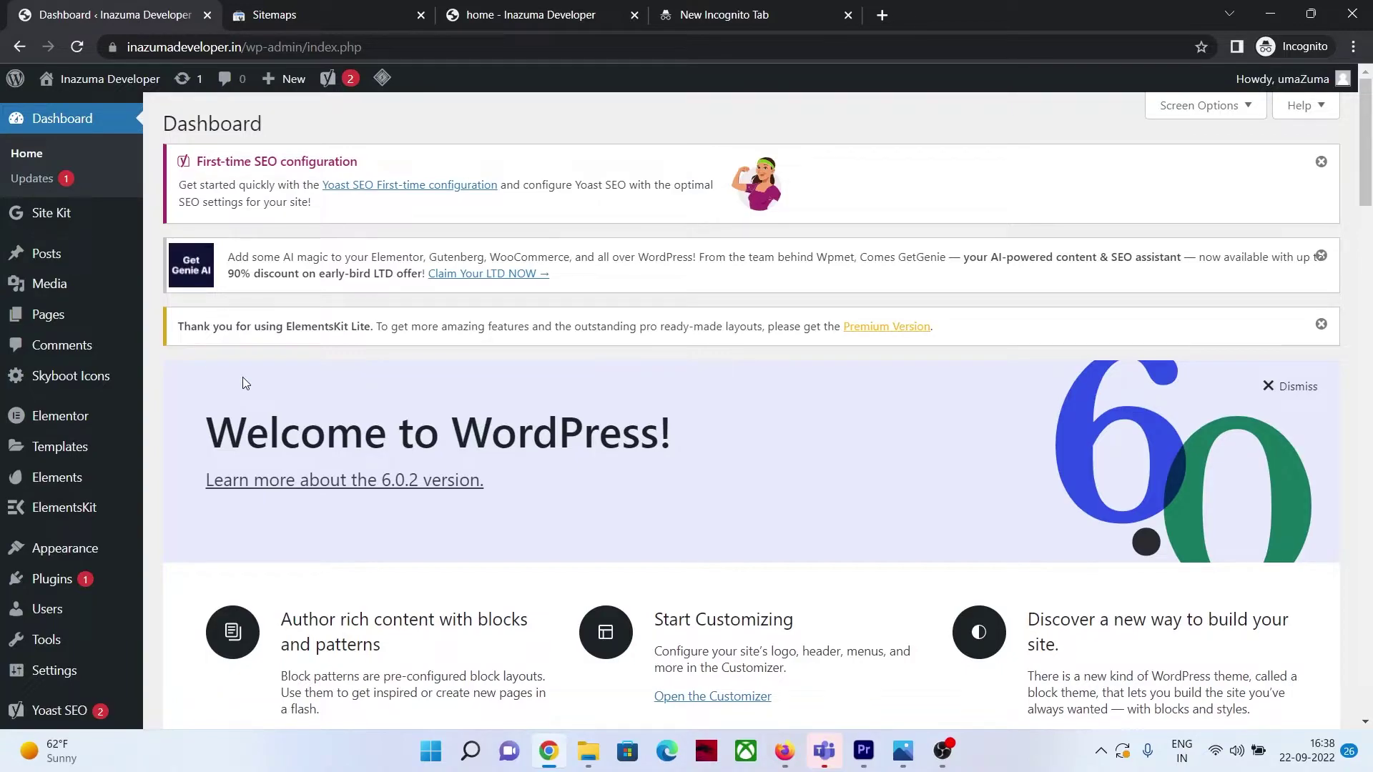
pyautogui.scroll(-2, 64, 422)
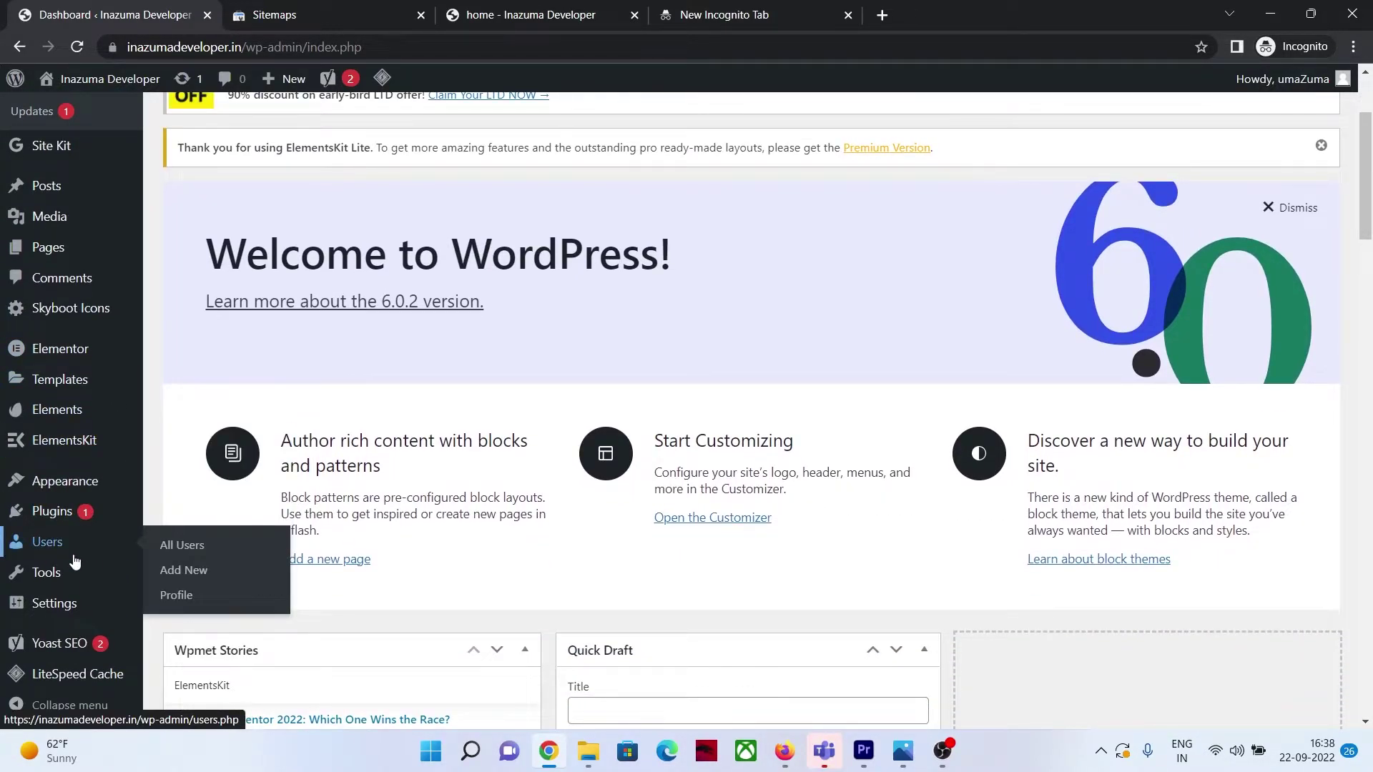
pyautogui.moveTo(43, 644)
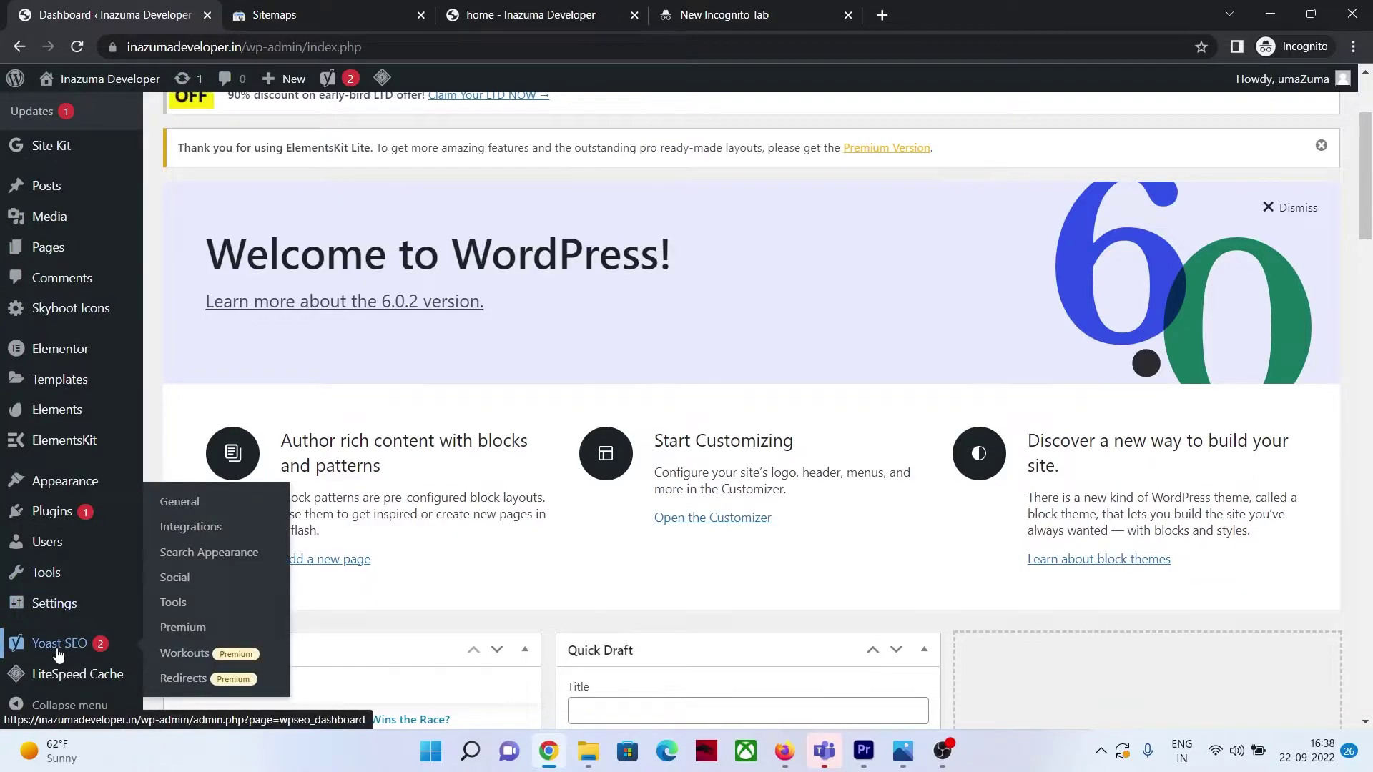
pyautogui.click(180, 501)
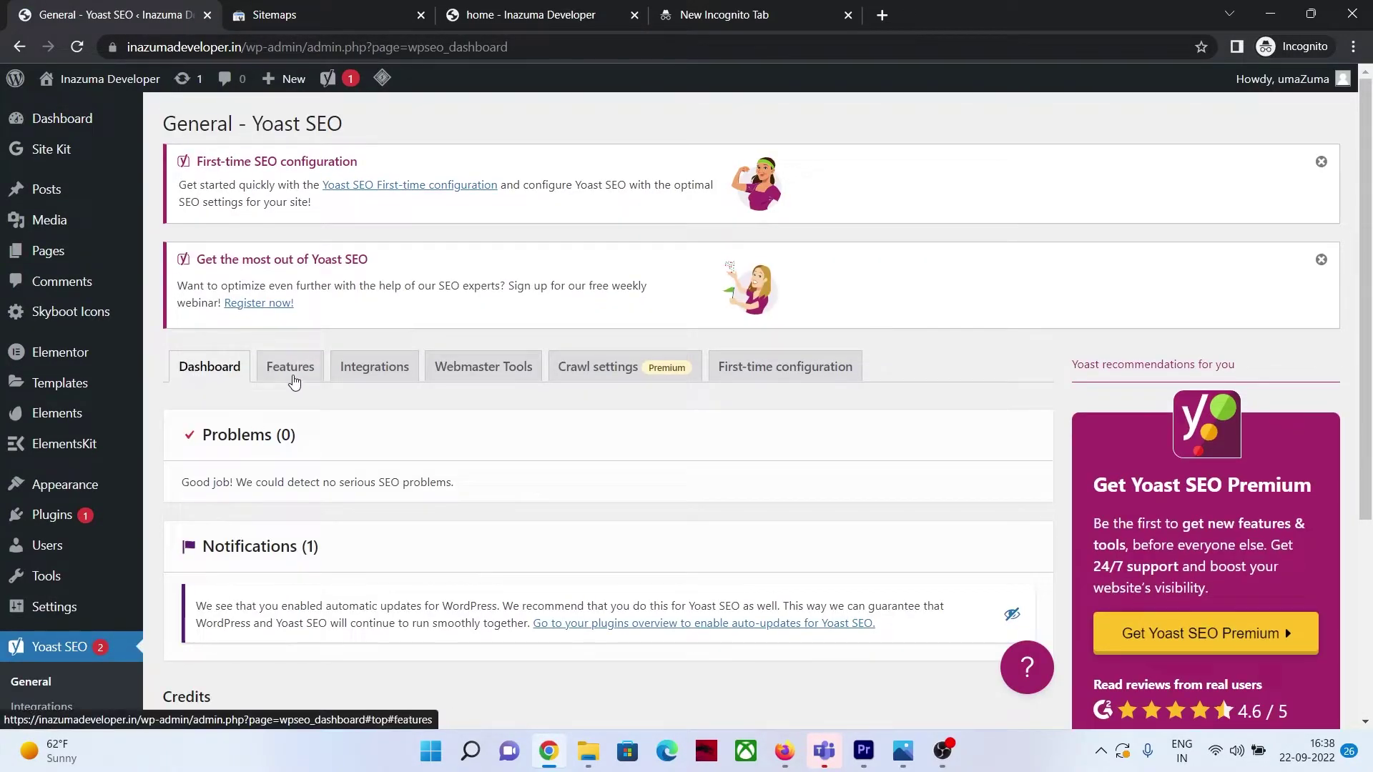
pyautogui.click(325, 371)
# Step: Open the XML sitemap that Yoast SEO generates and copy page-sitemap.xml from the first listed sitemap address
pyautogui.scroll(-3, 654, 390)
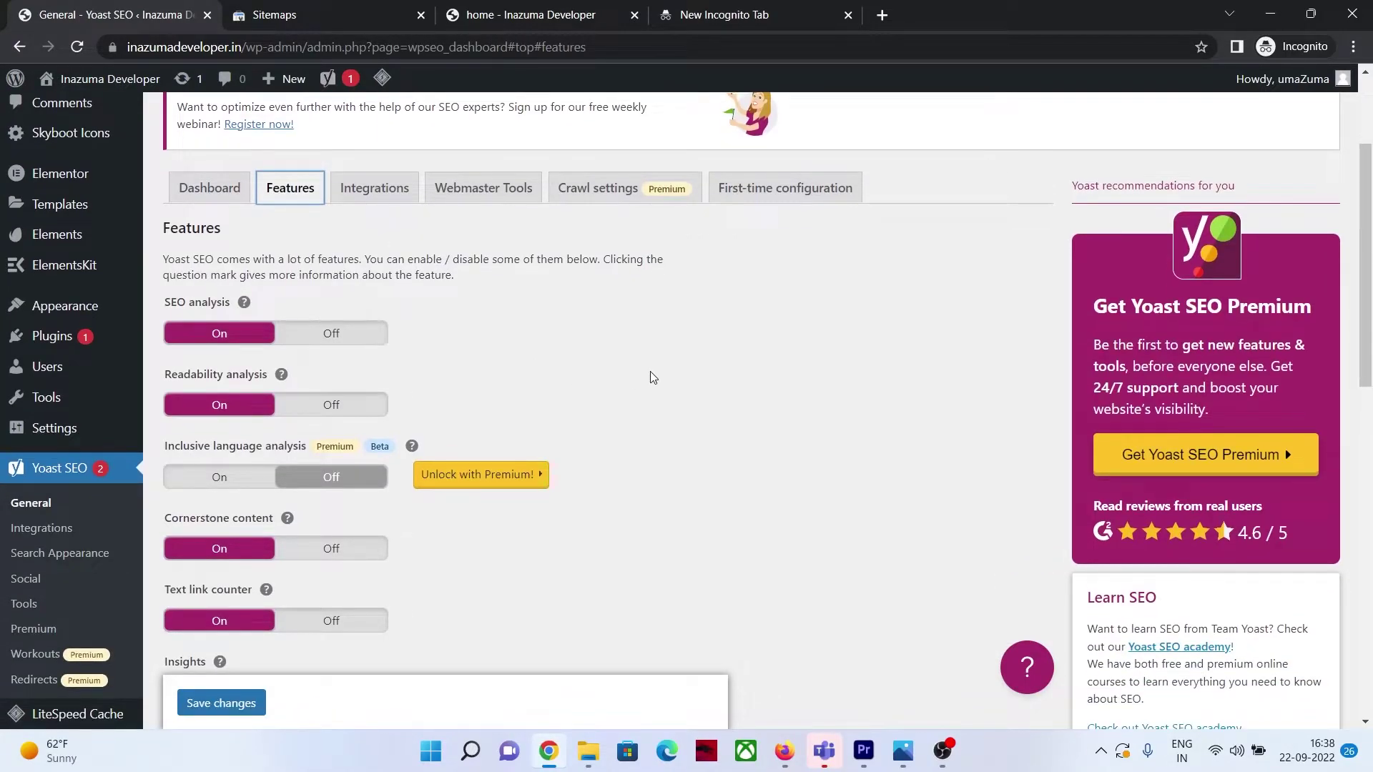
pyautogui.scroll(-2, 687, 377)
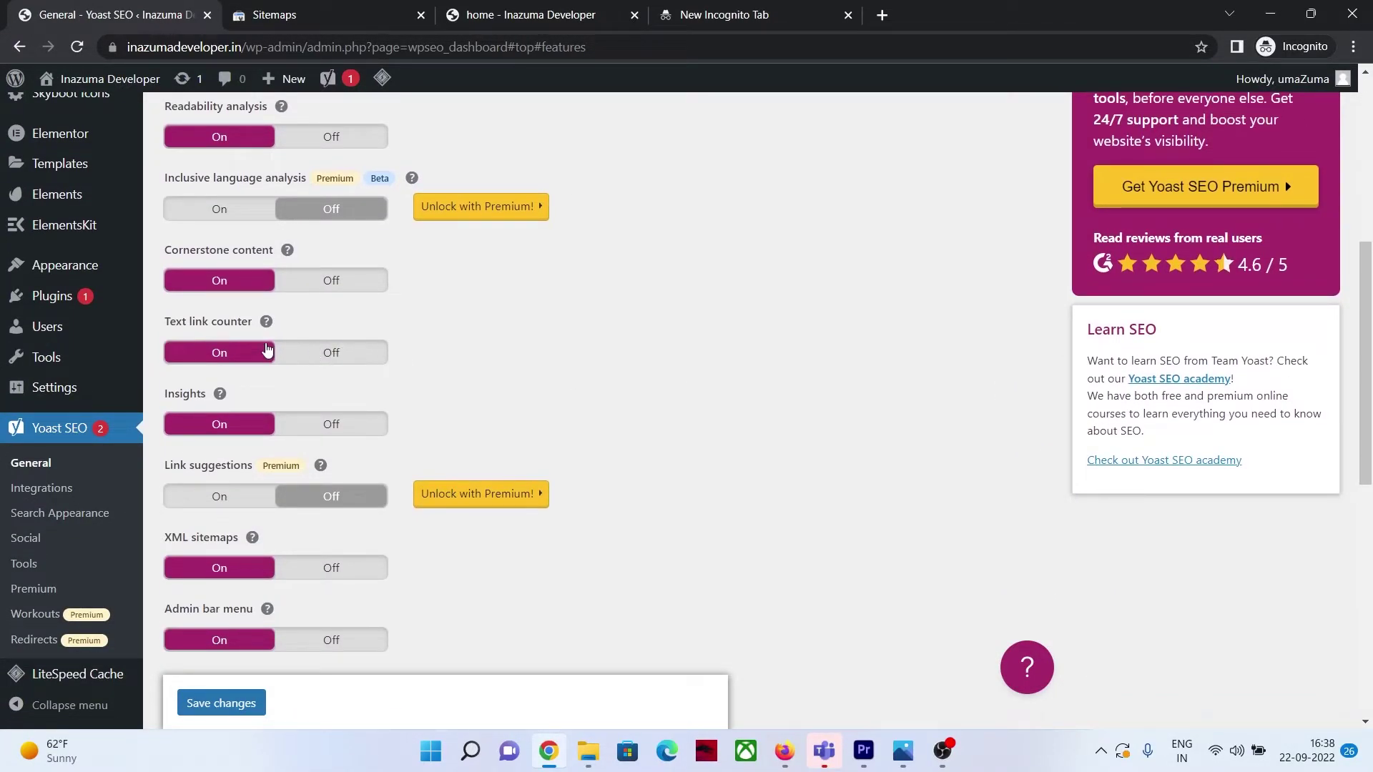
pyautogui.scroll(-3, 175, 379)
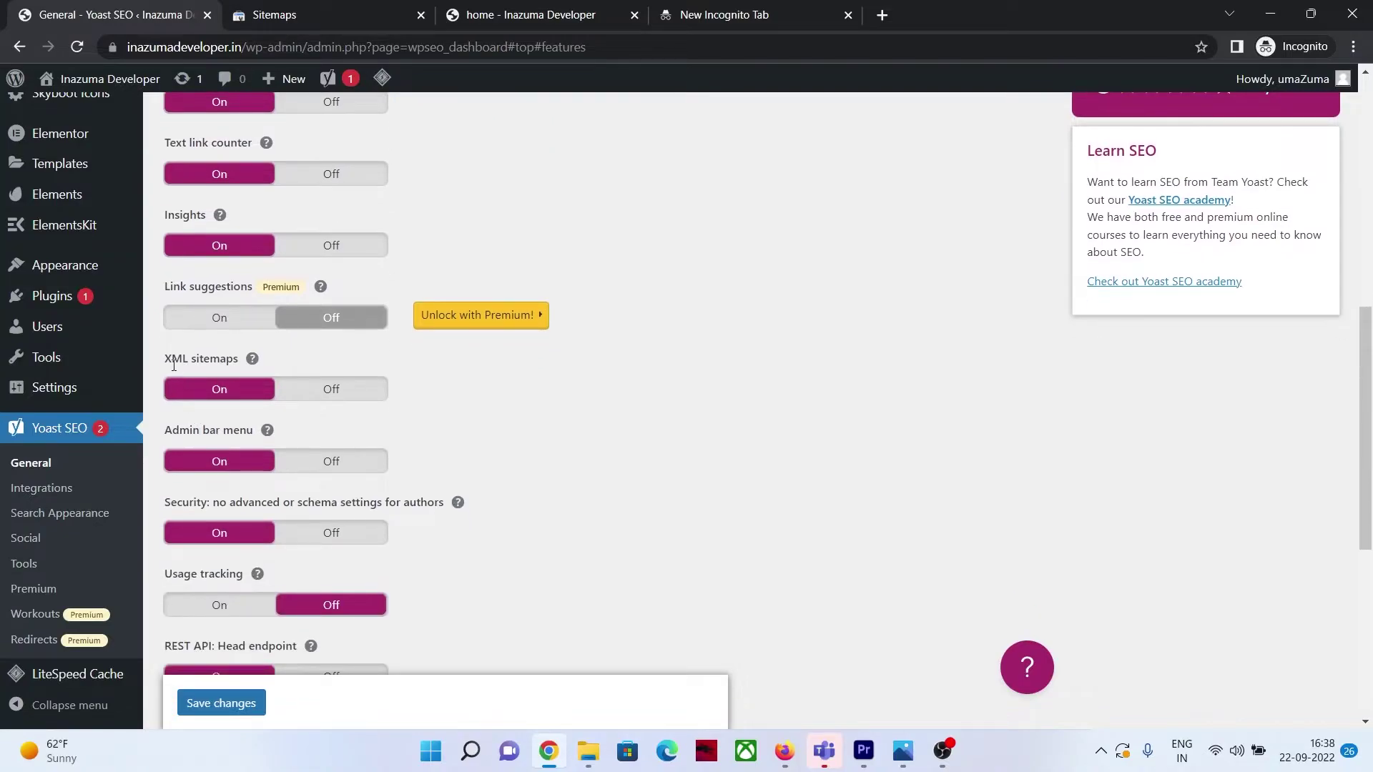
pyautogui.click(253, 359)
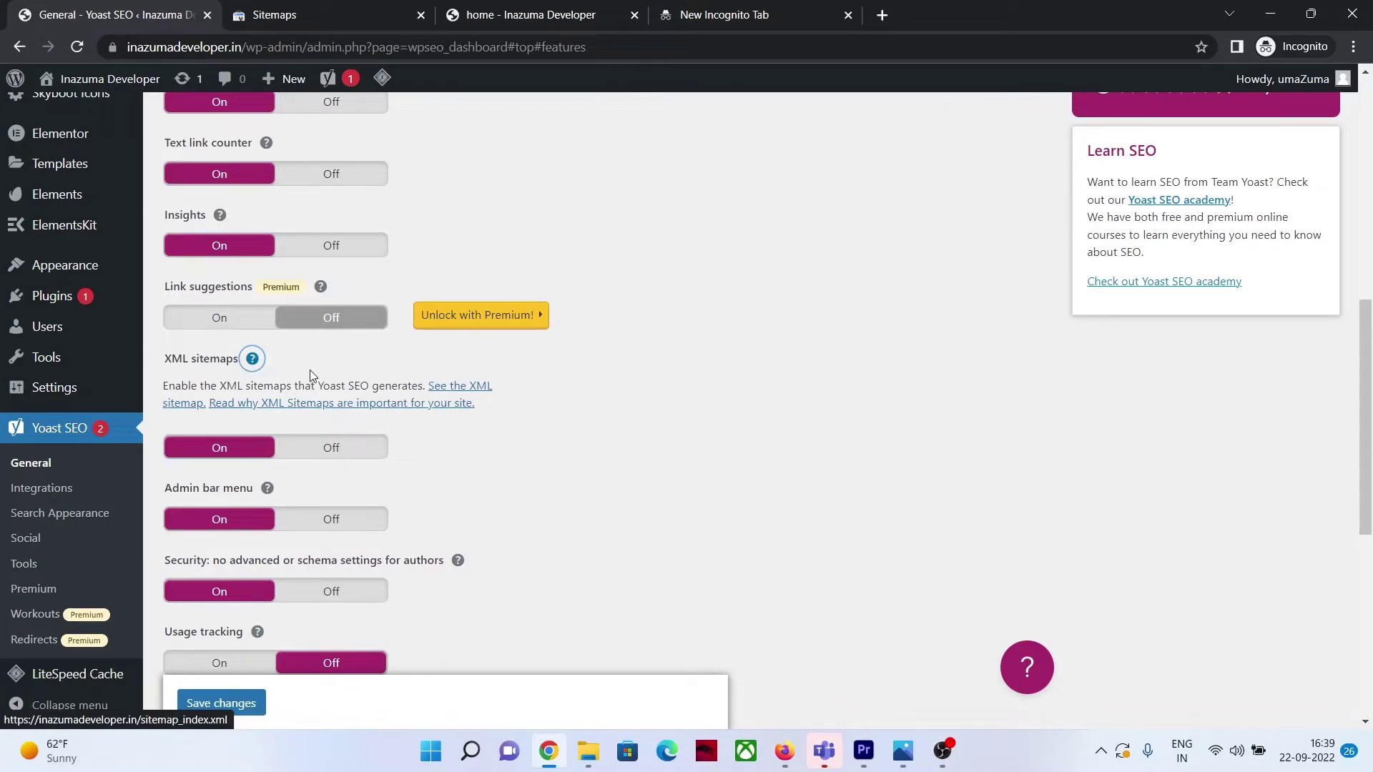
pyautogui.click(463, 389)
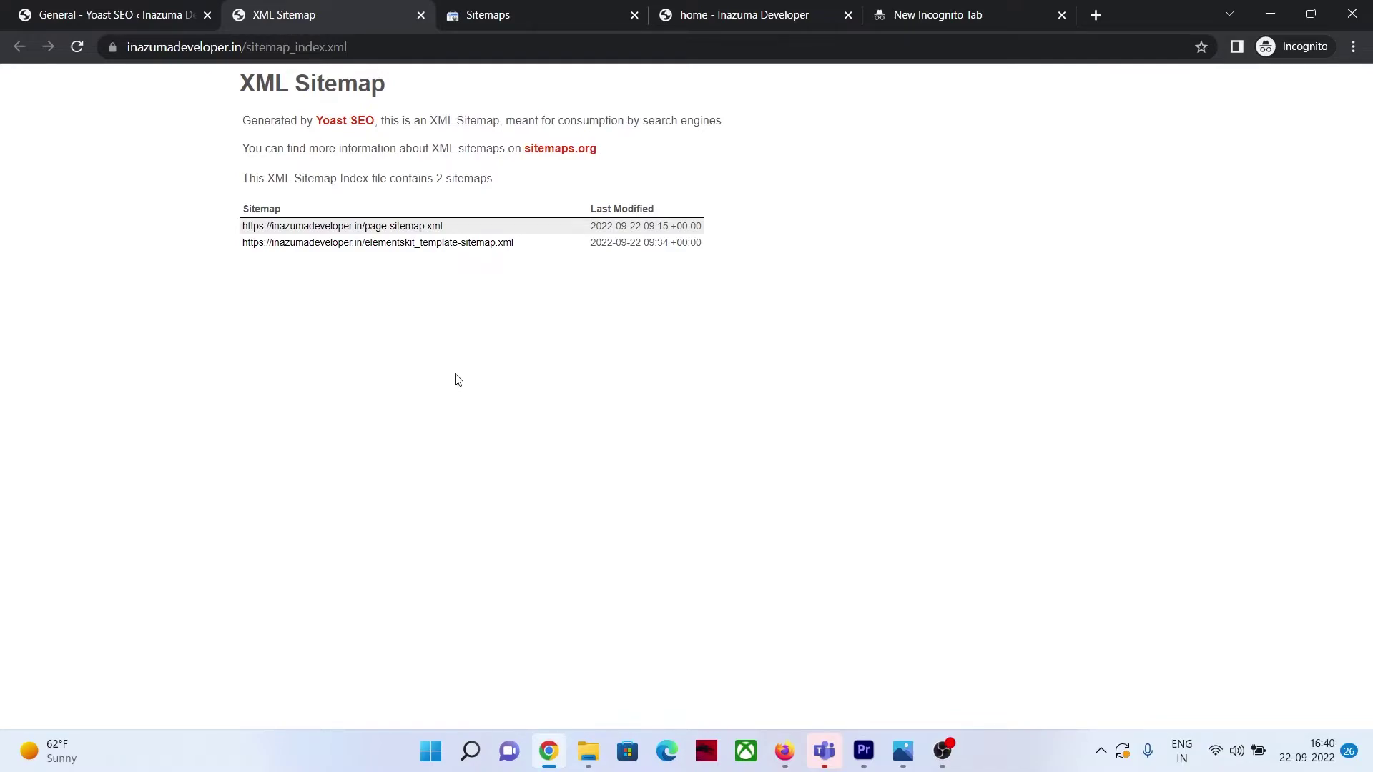
pyautogui.moveTo(442, 225); pyautogui.dragTo(365, 233)
pyautogui.hotkey('ctrl', 'c')
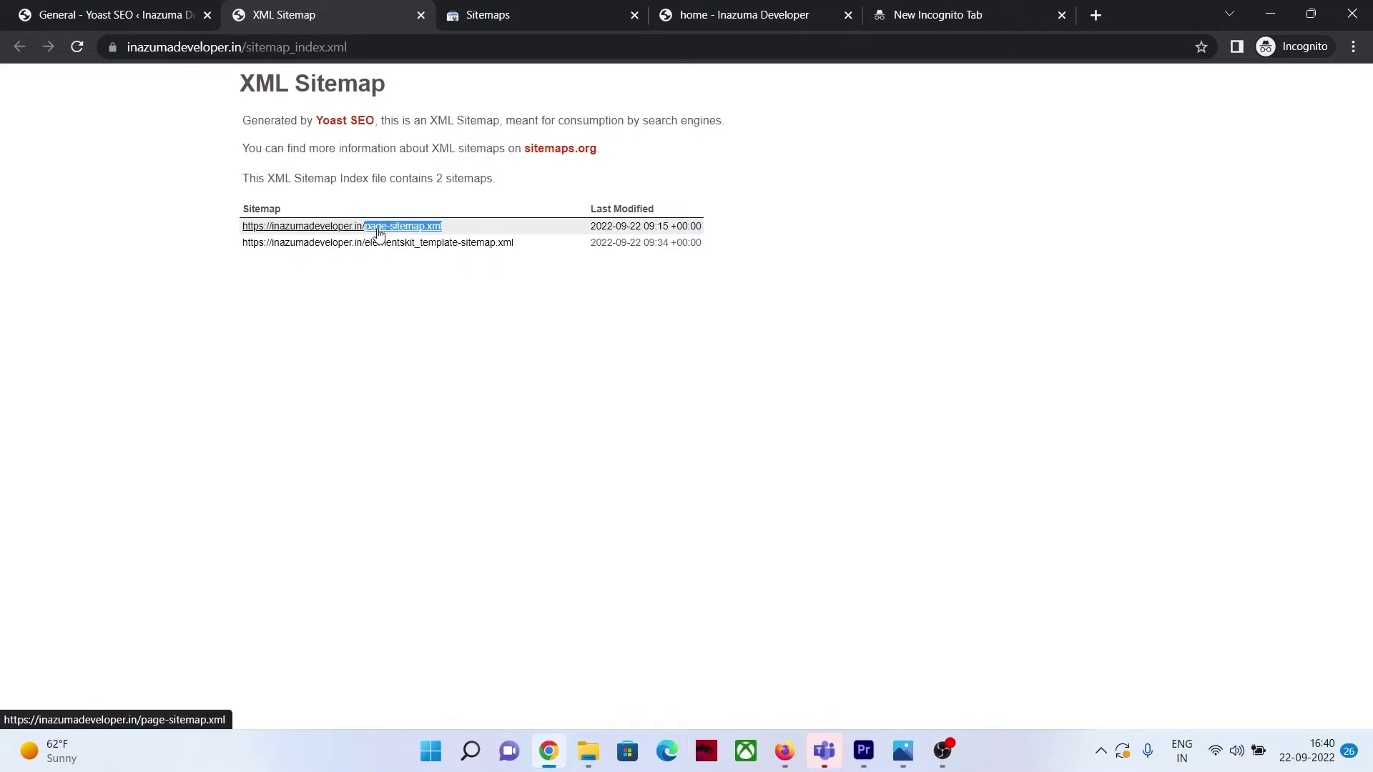
# Step: Copy page-sitemap.xml from the Yoast sitemap index, submit it as a new sitemap in Search Console, and refresh the submitted sitemaps list
pyautogui.rightClick(377, 230)
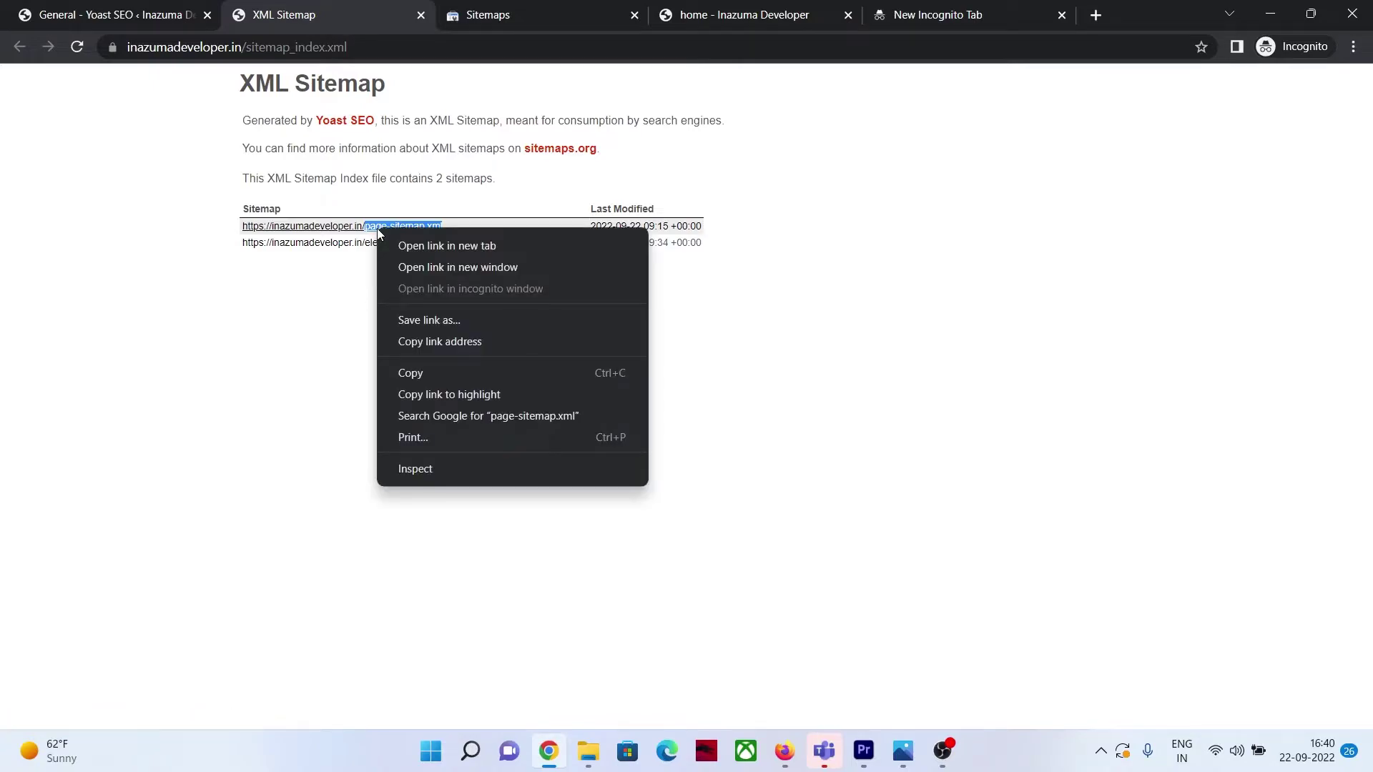
pyautogui.click(443, 376)
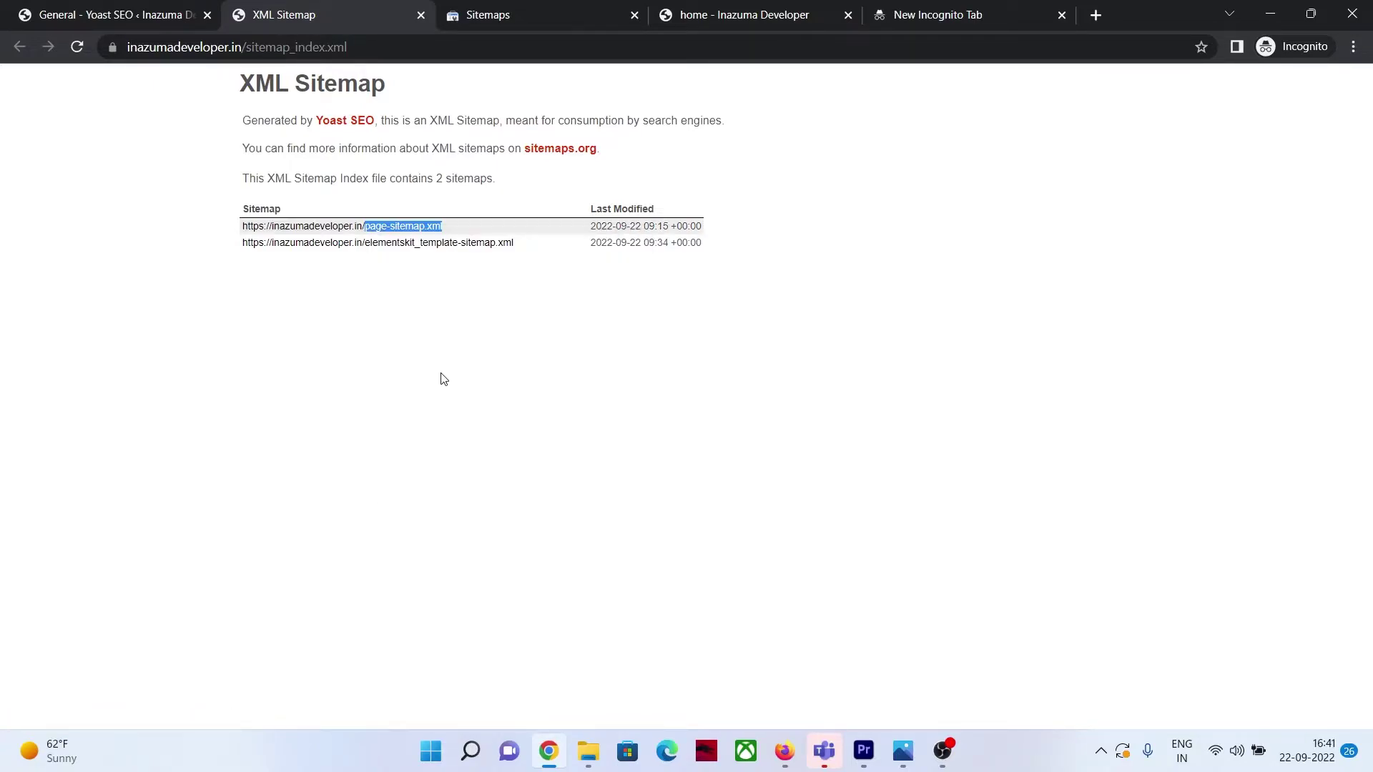
pyautogui.click(509, 10)
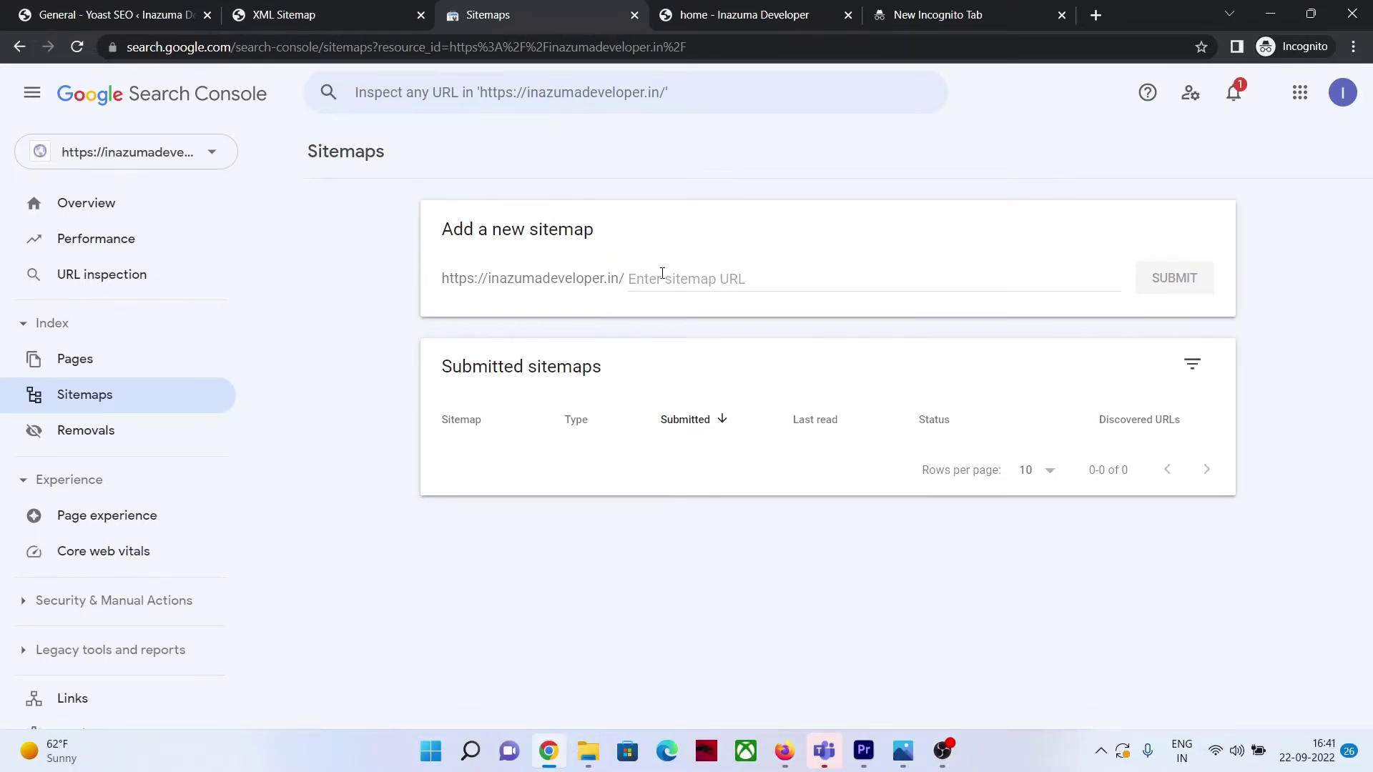
pyautogui.click(692, 279)
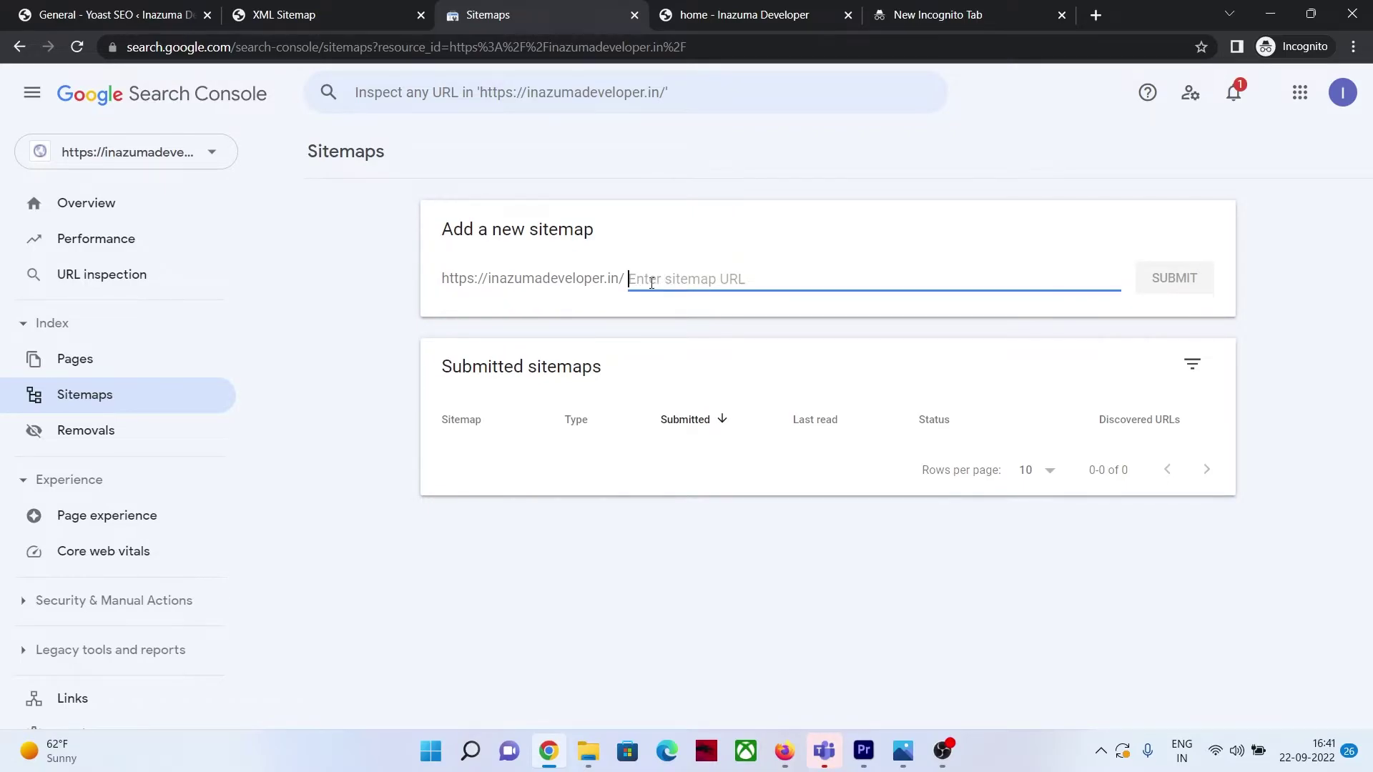
pyautogui.hotkey('ctrl', 'v')
pyautogui.click(1183, 279)
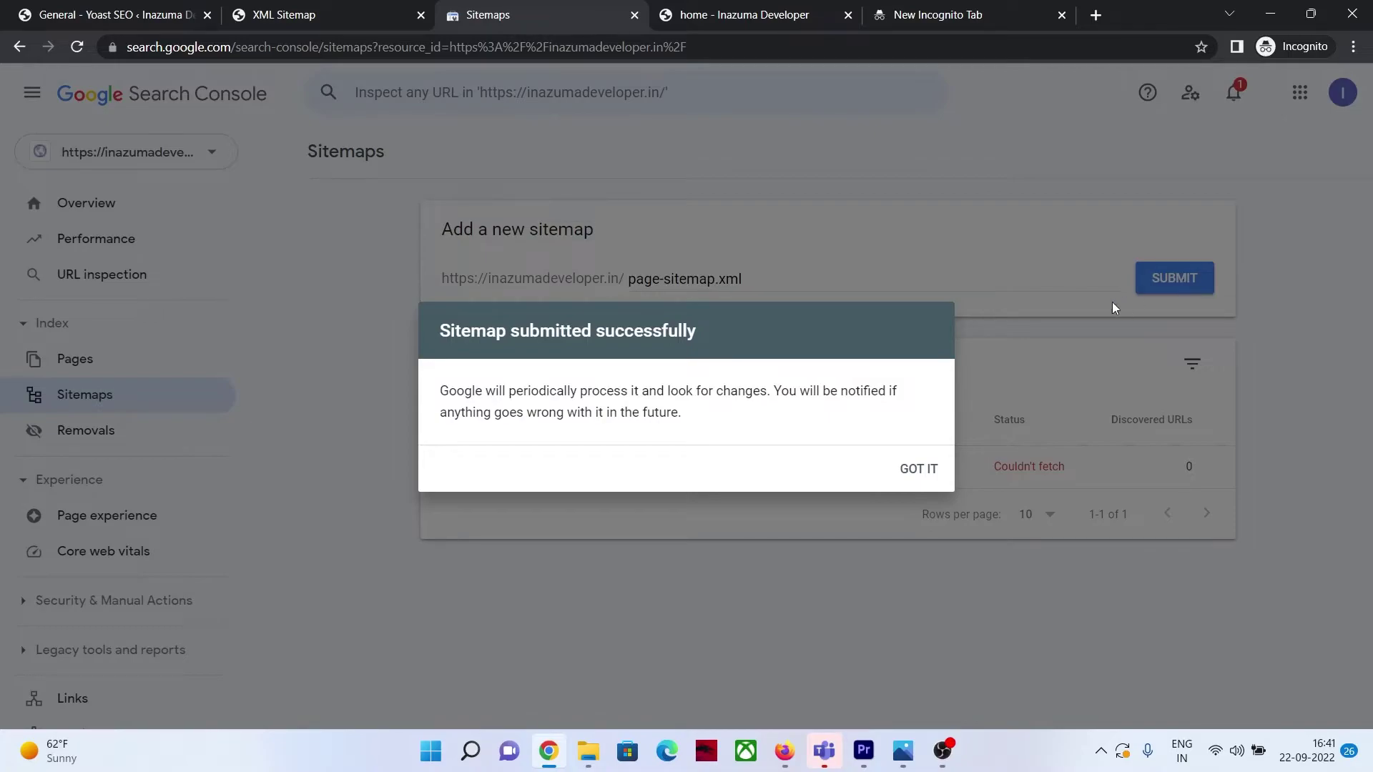
pyautogui.click(919, 470)
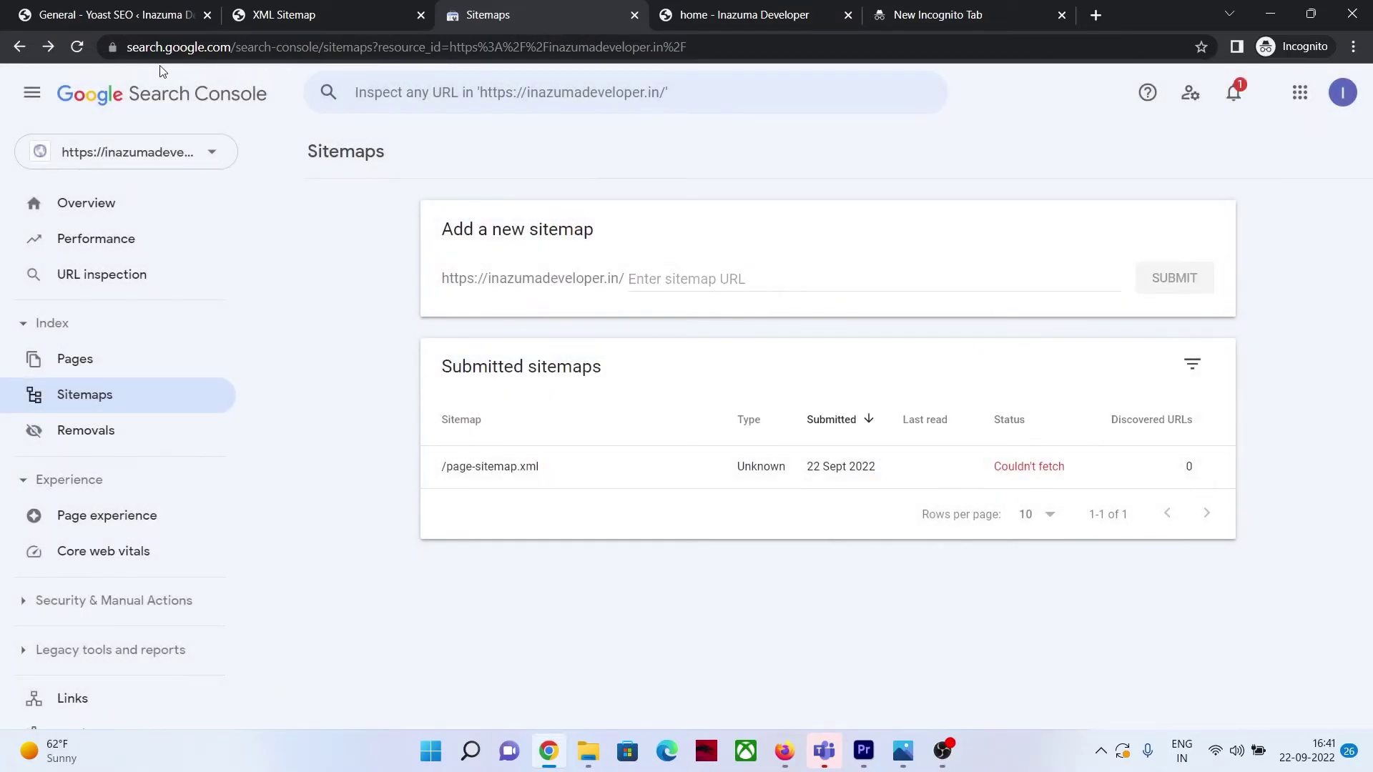
pyautogui.click(76, 47)
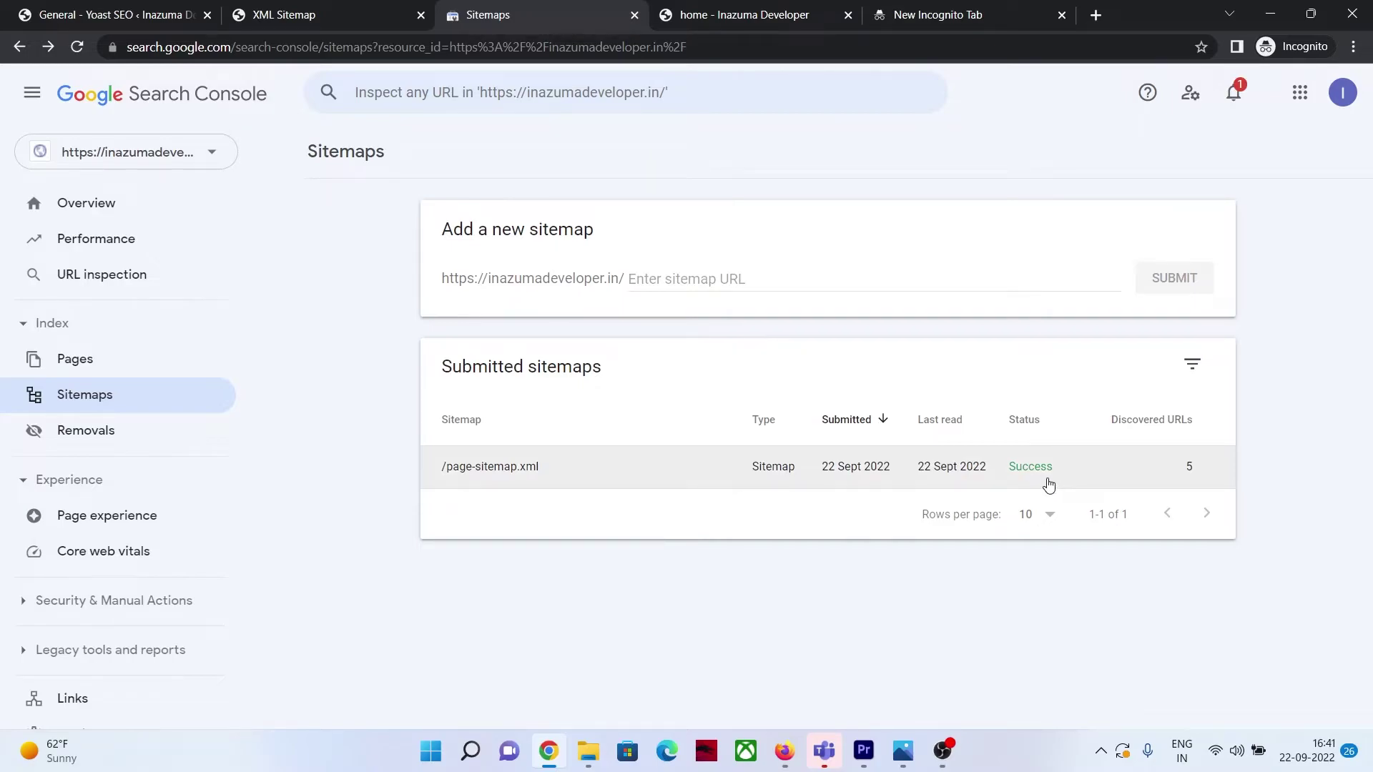
pyautogui.click(1210, 463)
pyautogui.click(688, 277)
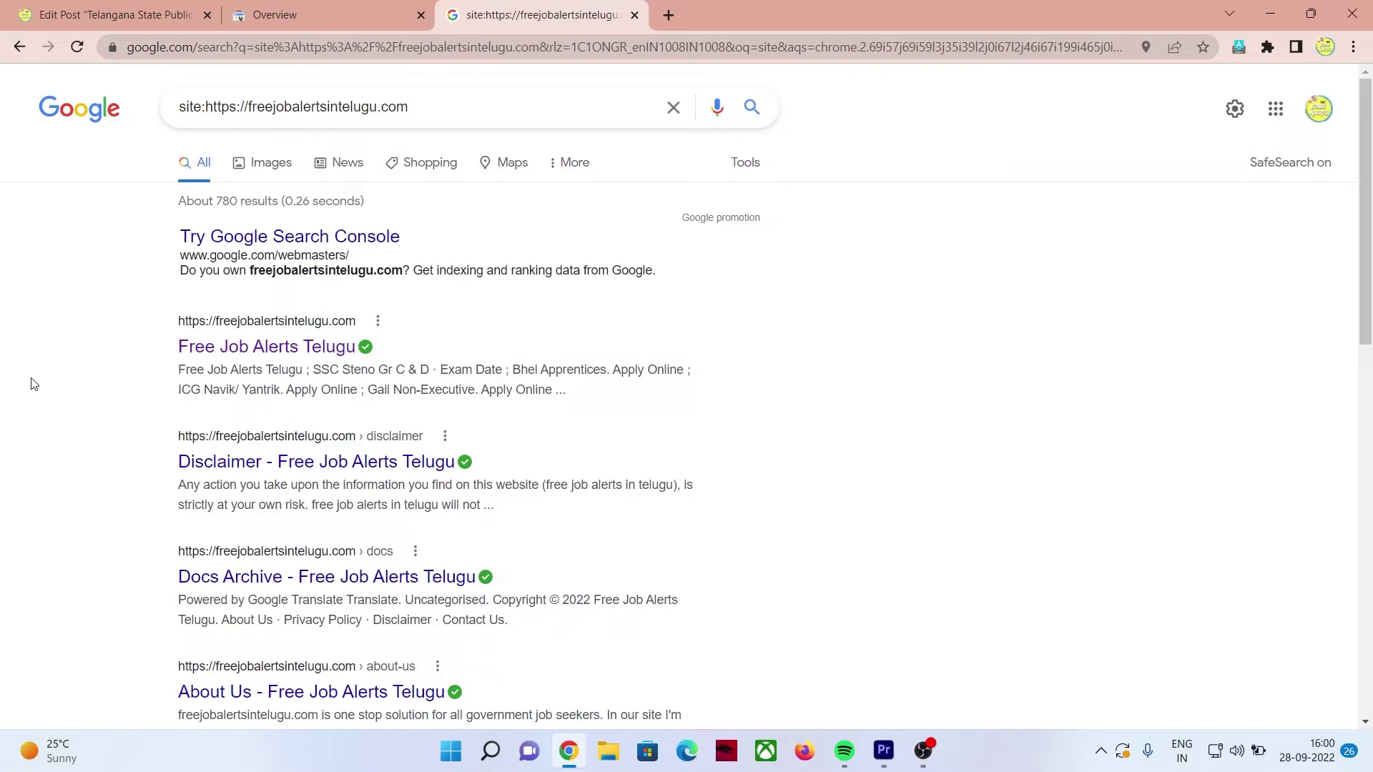
pyautogui.scroll(-7, 30, 386)
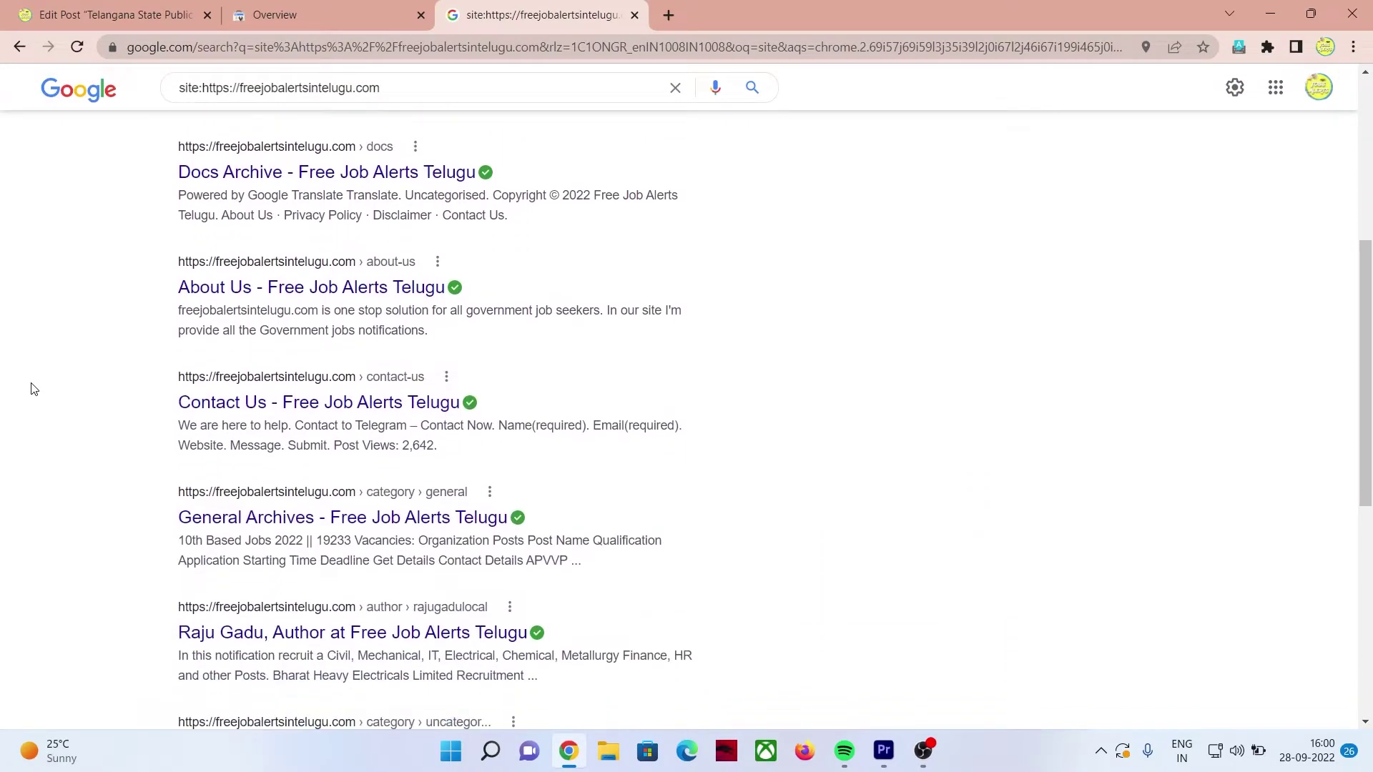
pyautogui.scroll(-5, 31, 388)
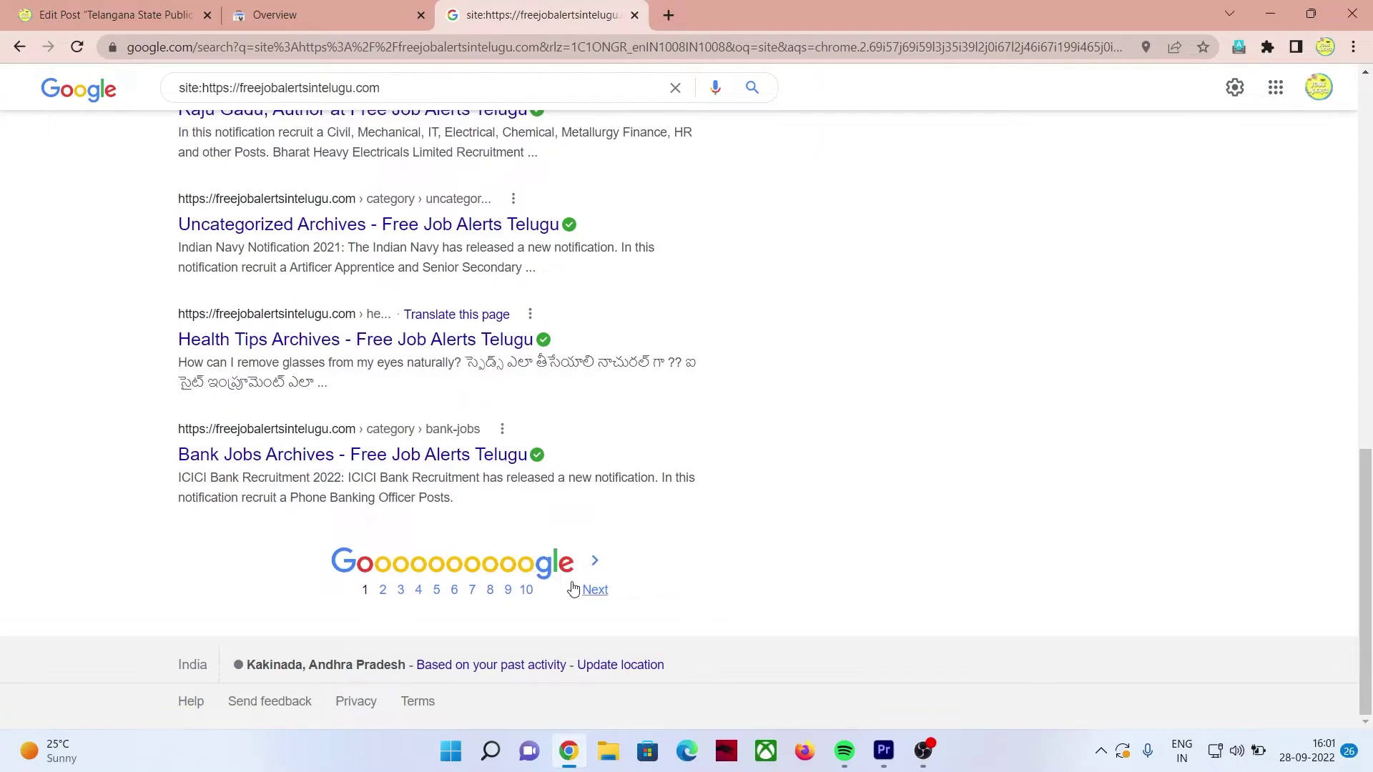
pyautogui.scroll(12, 838, 512)
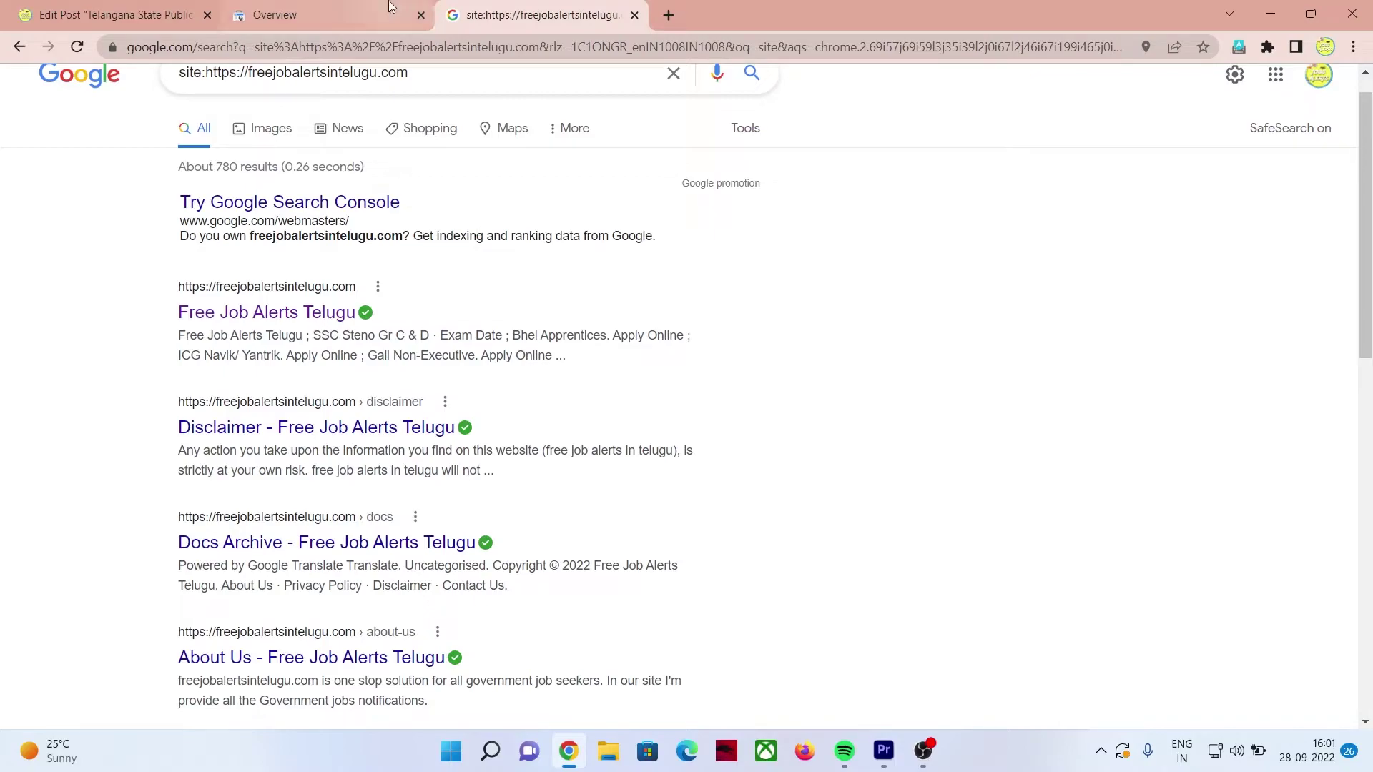
pyautogui.scroll(-10, 90, 435)
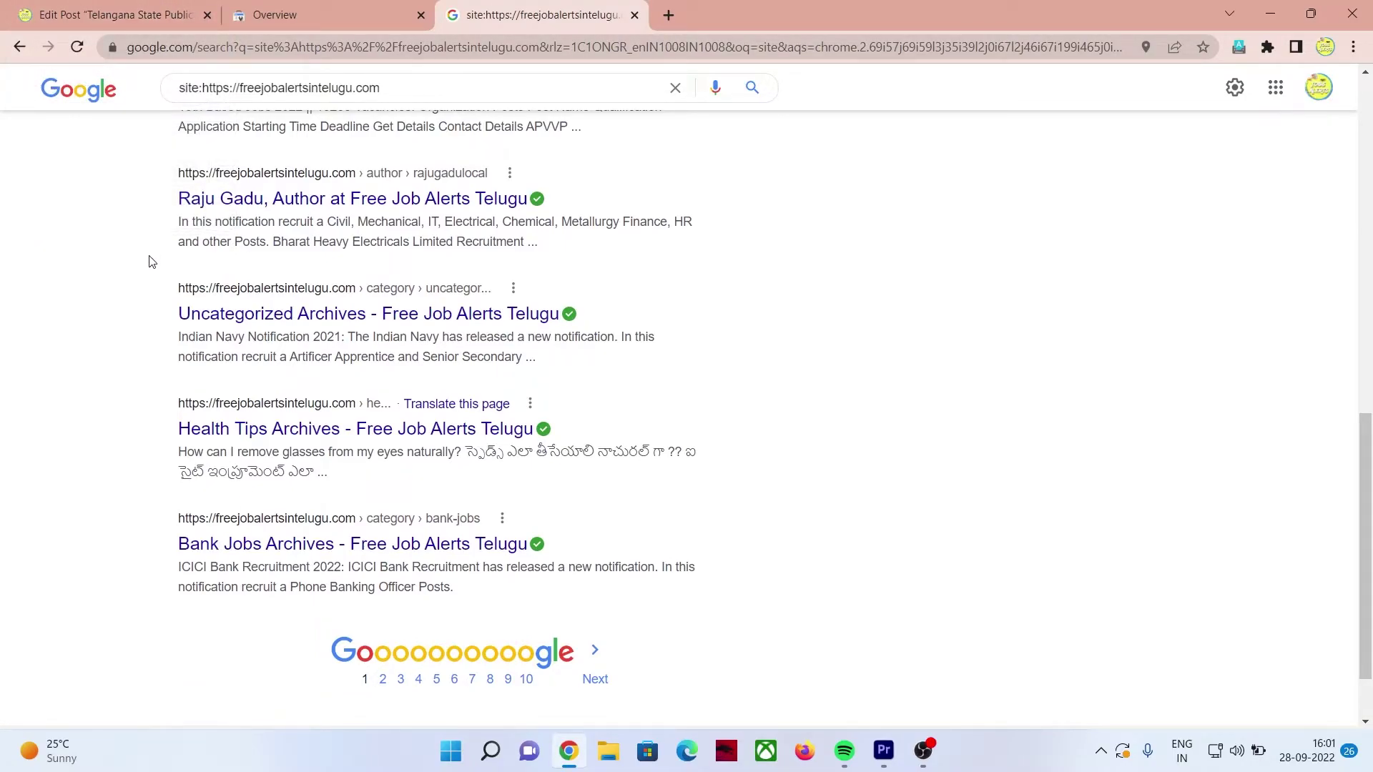
# Step: Switch to the WordPress editor for the Telangana State Public Service Commission Recruitment 2022 post and copy its permalink address
pyautogui.click(140, 17)
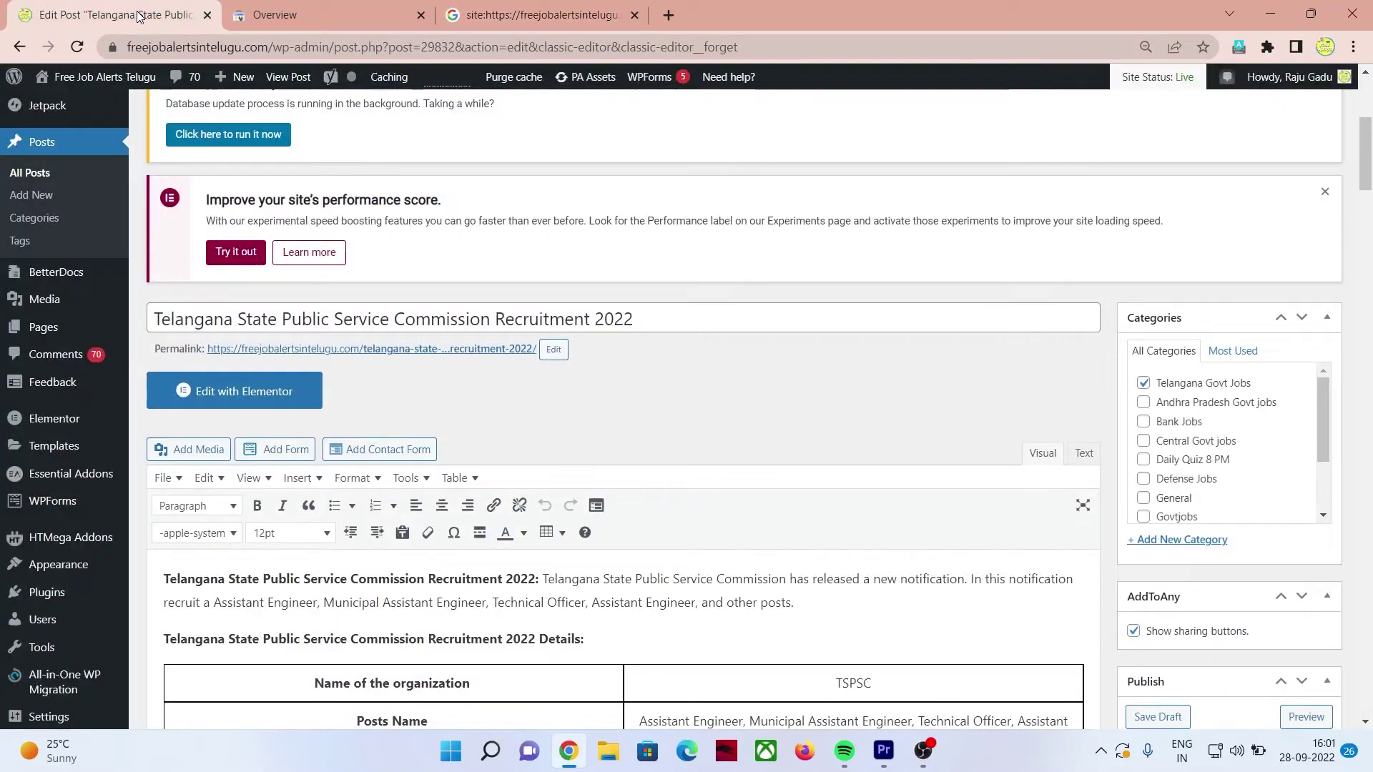
pyautogui.scroll(-4, 377, 422)
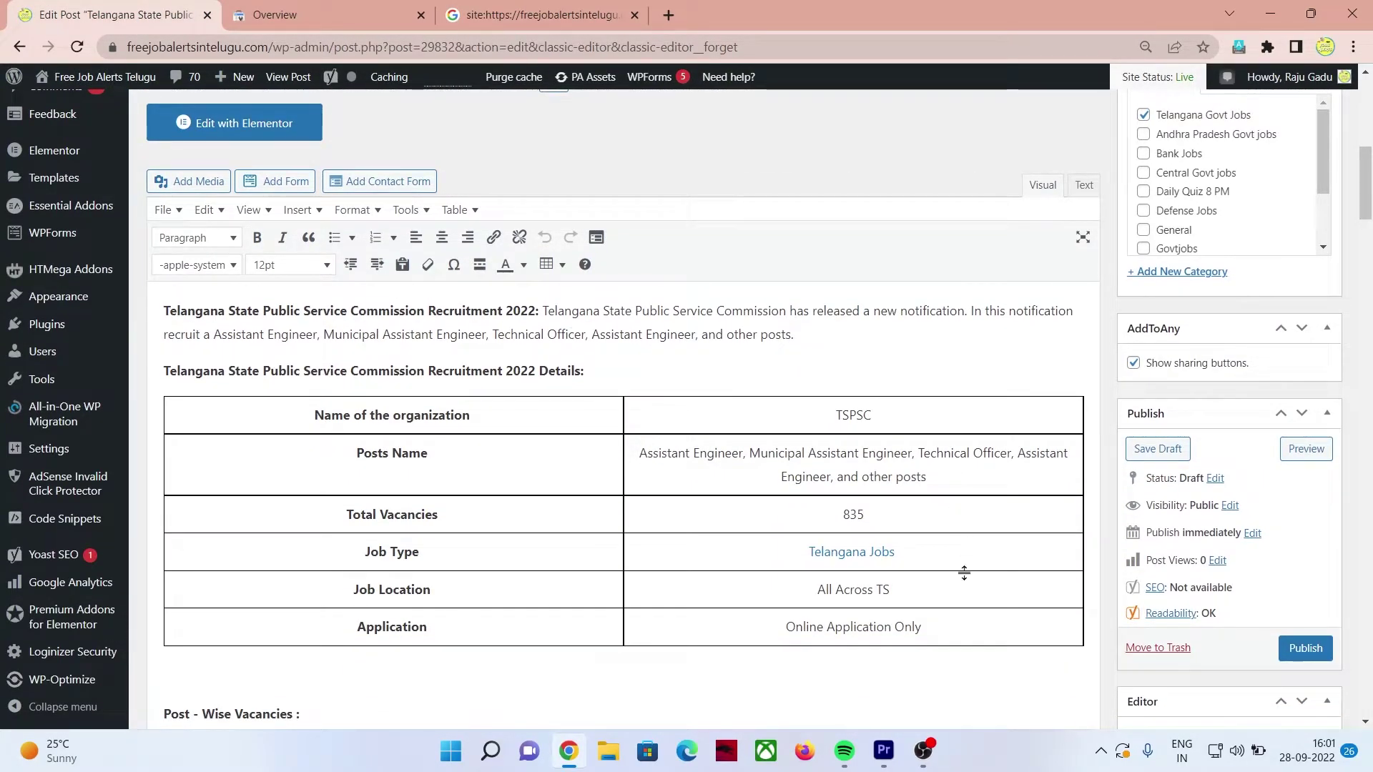
pyautogui.scroll(-1, 990, 626)
pyautogui.scroll(-2, 1020, 453)
pyautogui.scroll(4, 1020, 454)
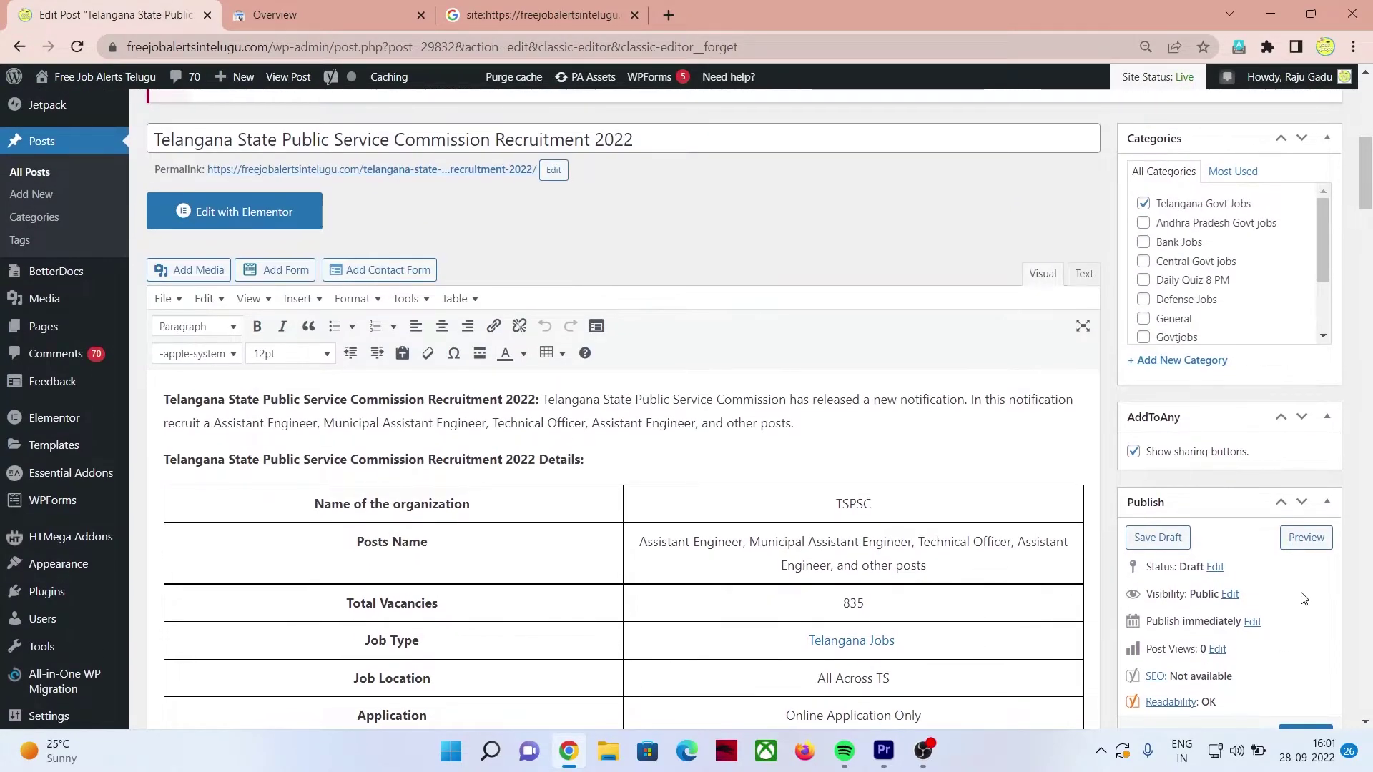
pyautogui.scroll(-2, 1302, 594)
pyautogui.scroll(5, 369, 379)
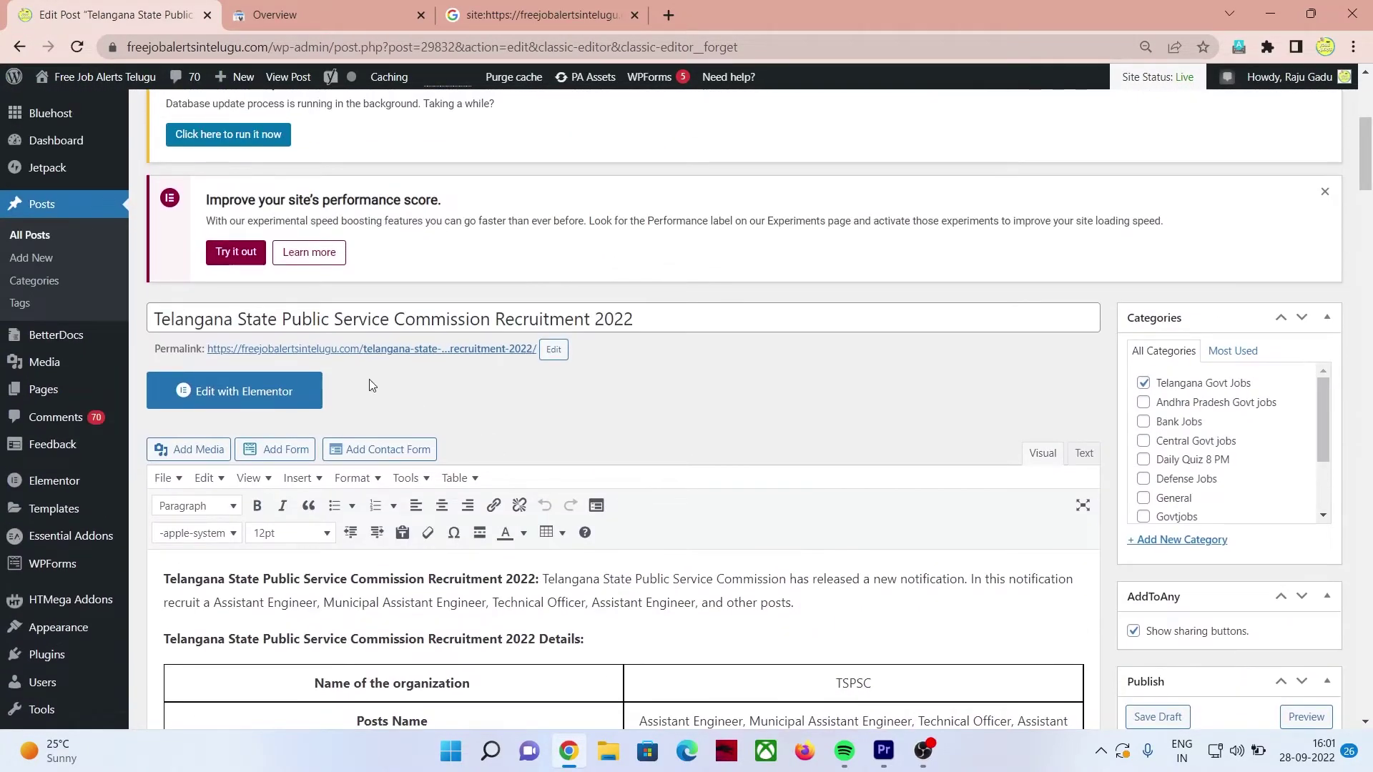
pyautogui.rightClick(388, 349)
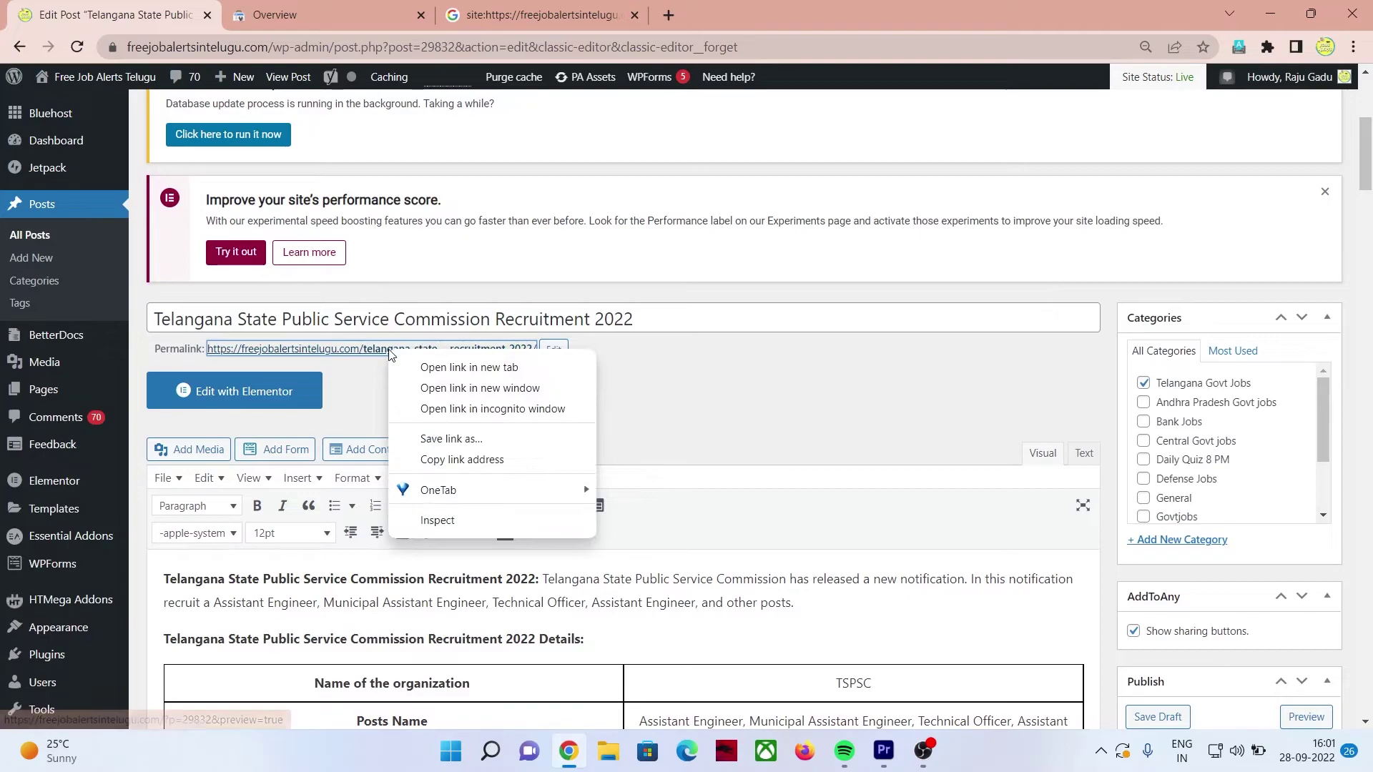
pyautogui.click(461, 461)
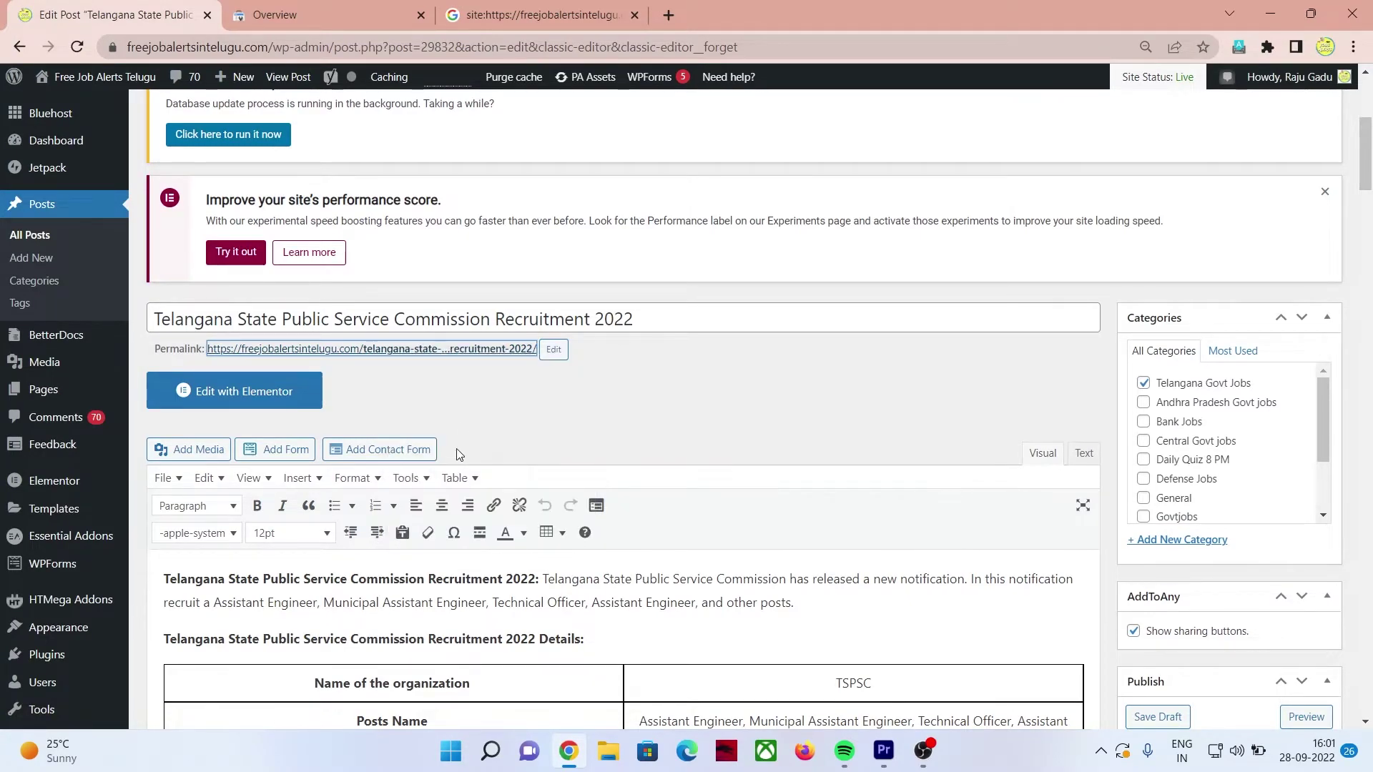
# Step: Inspect the copied post URL in Search Console's freejobalertsintelugu.com property and request indexing for it
pyautogui.click(301, 21)
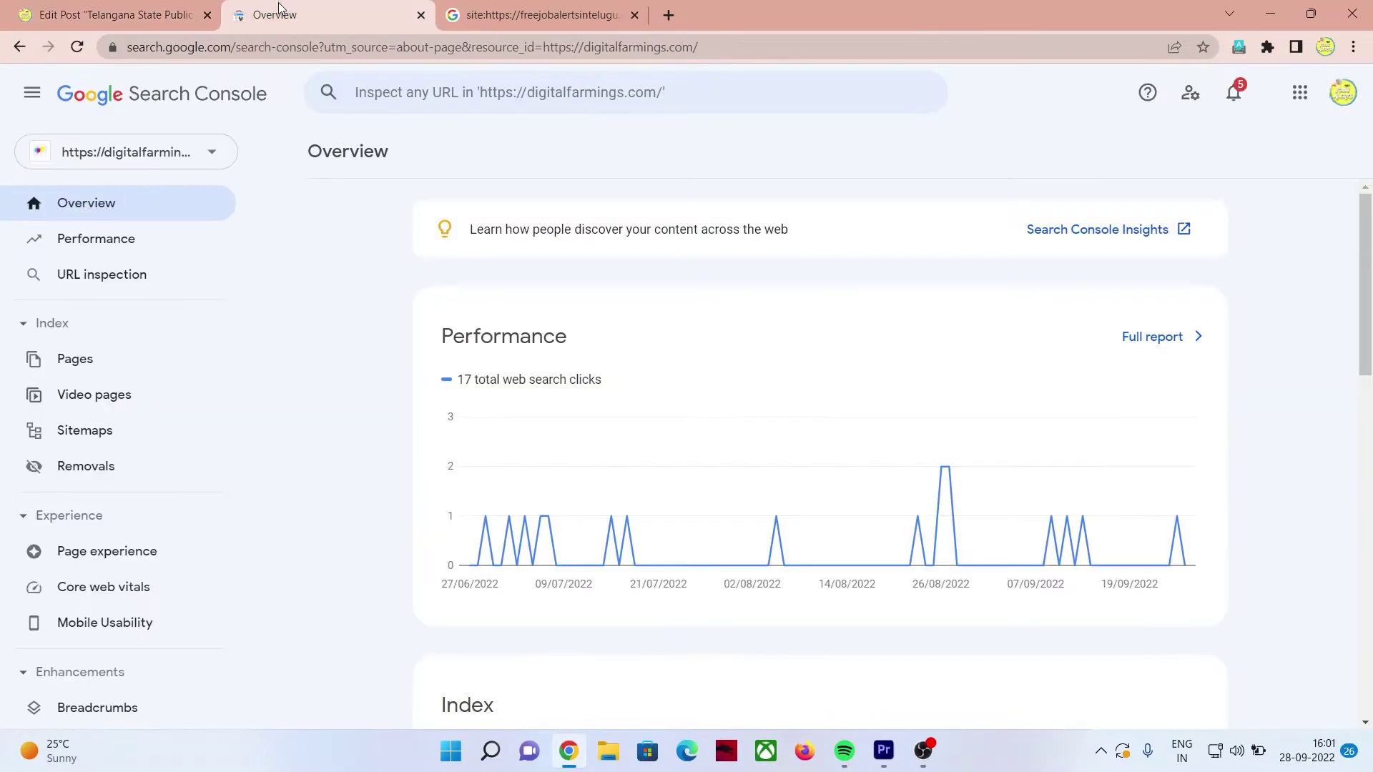
pyautogui.click(425, 93)
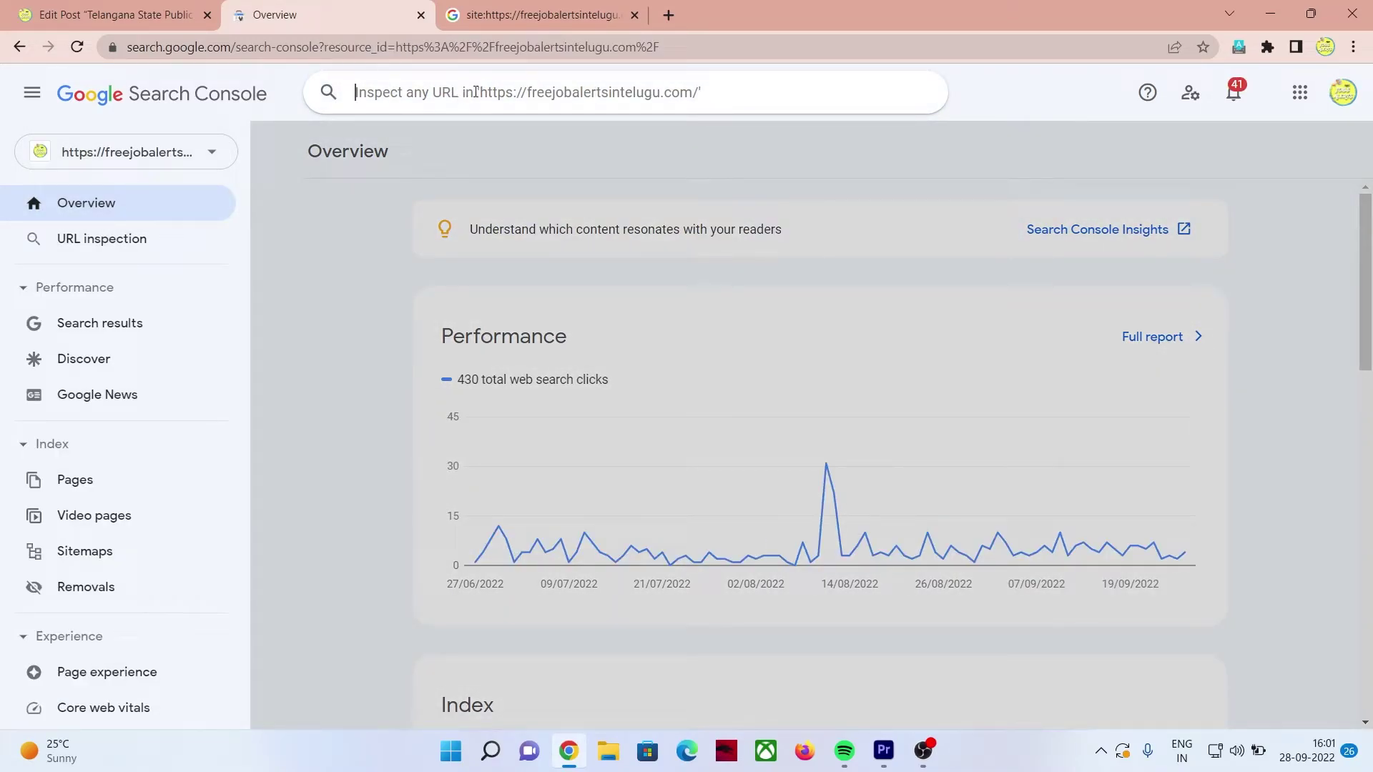
pyautogui.hotkey('ctrl', 'v')
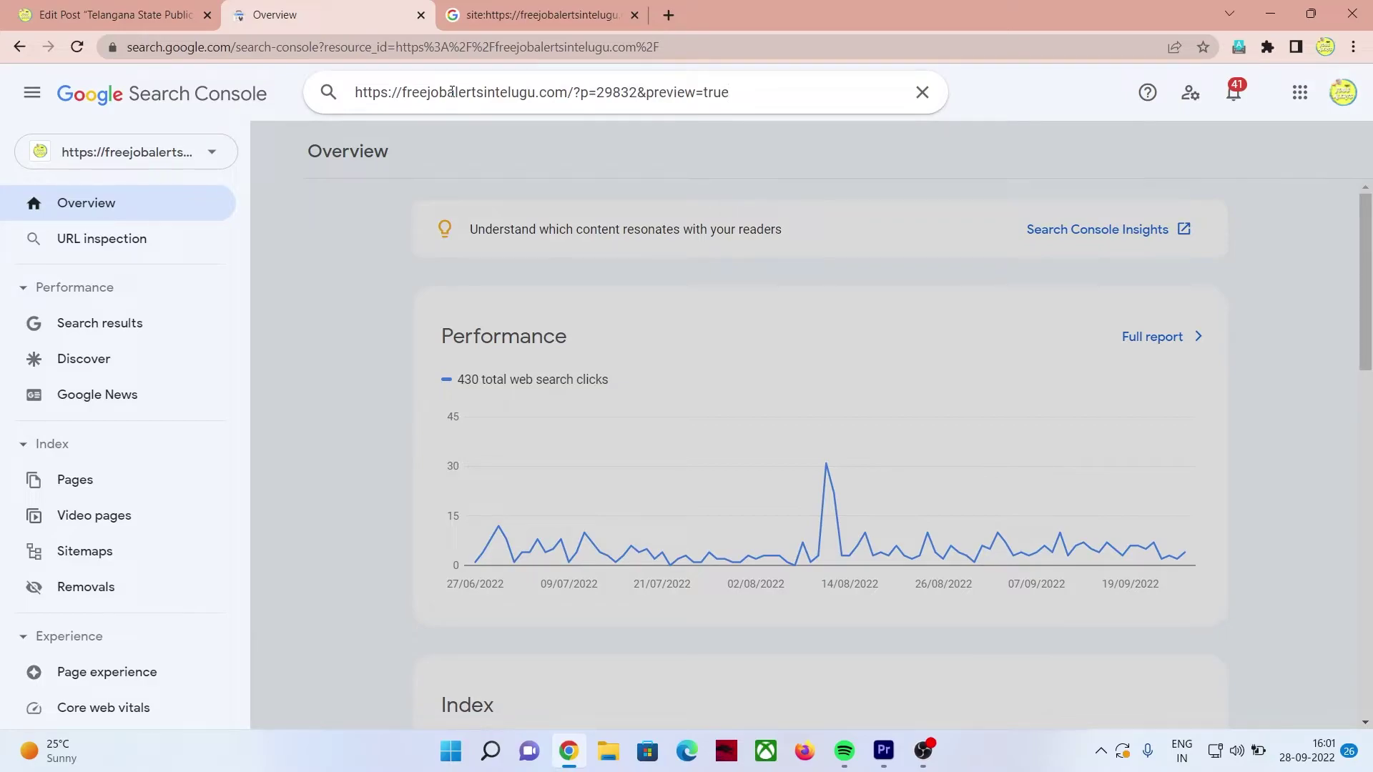
pyautogui.press('Return')
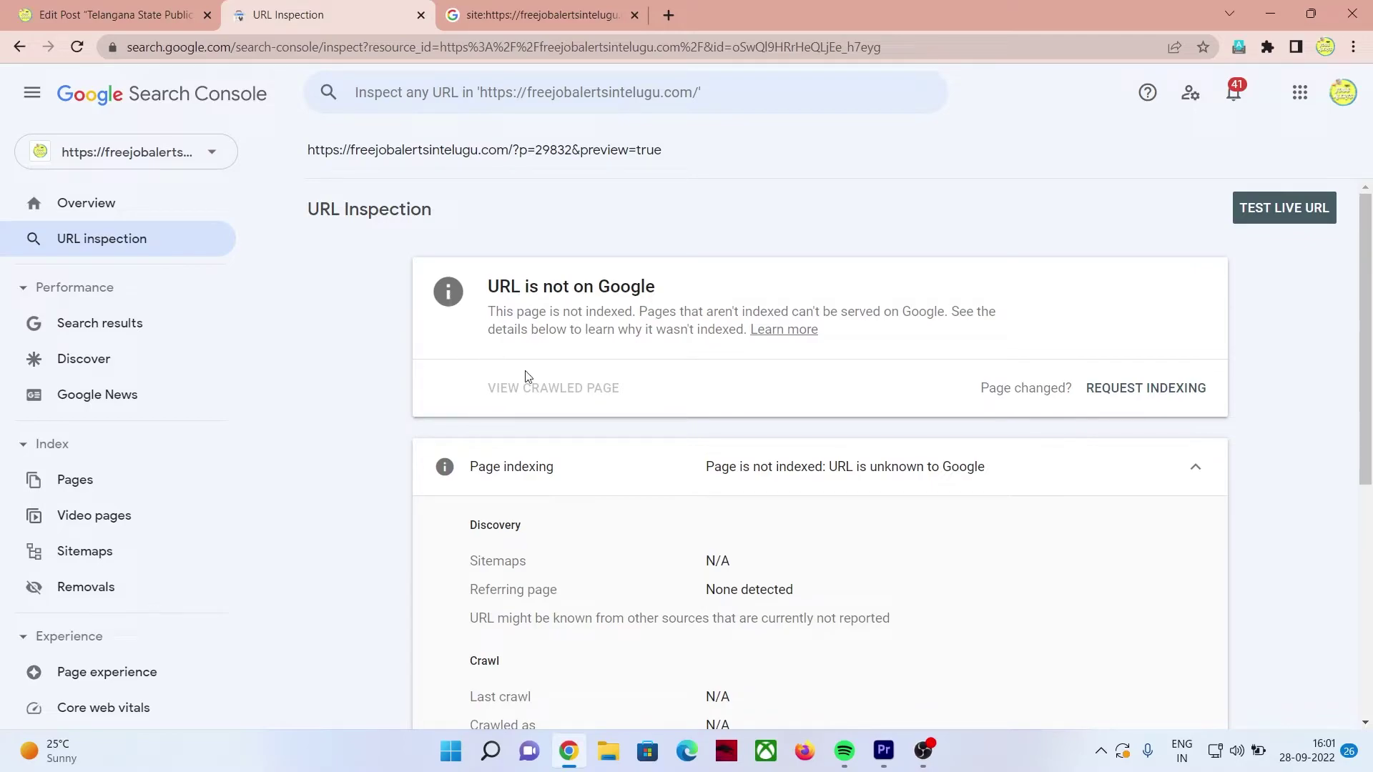
pyautogui.click(1154, 390)
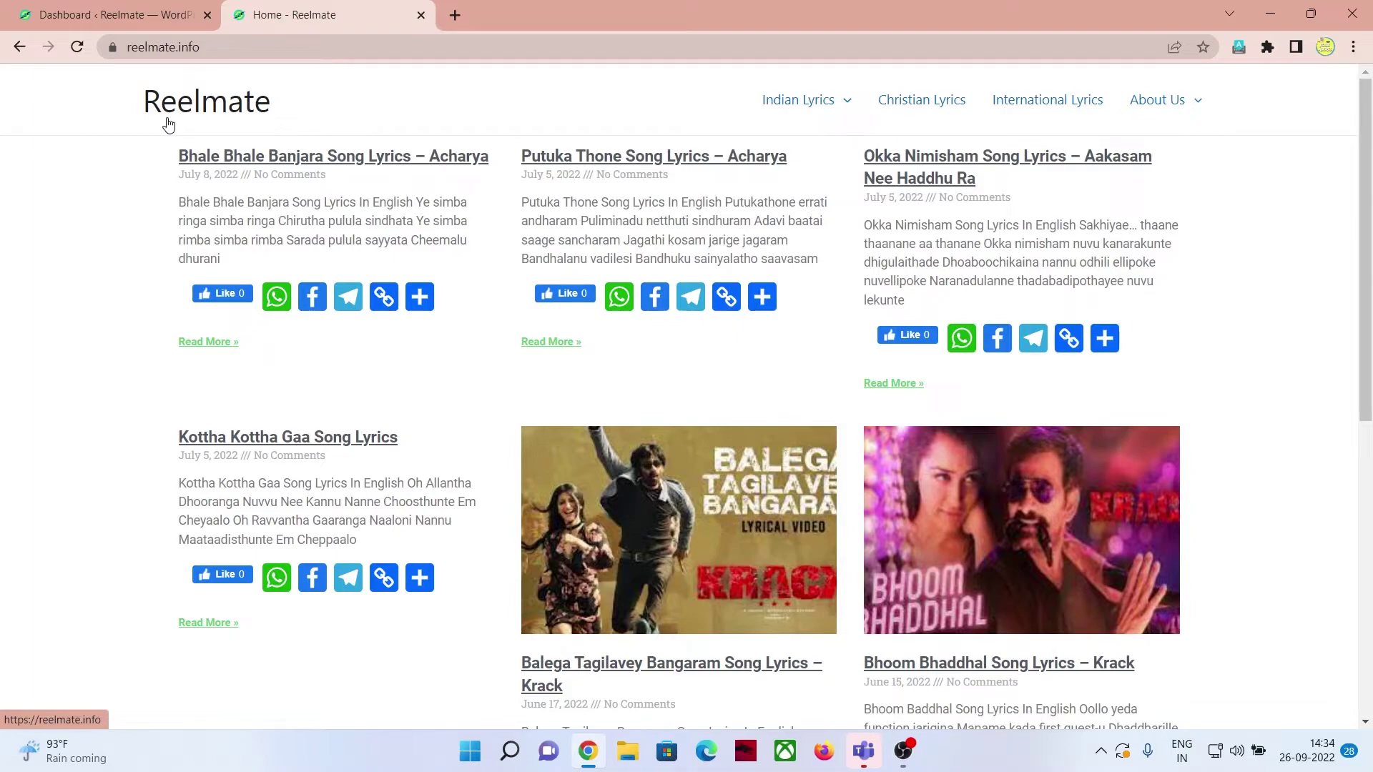
# Step: Open the Pages list in the Reelmate WordPress dashboard and examine the About Us, Contact Us and Disclaimer pages listed
pyautogui.moveTo(1138, 135)
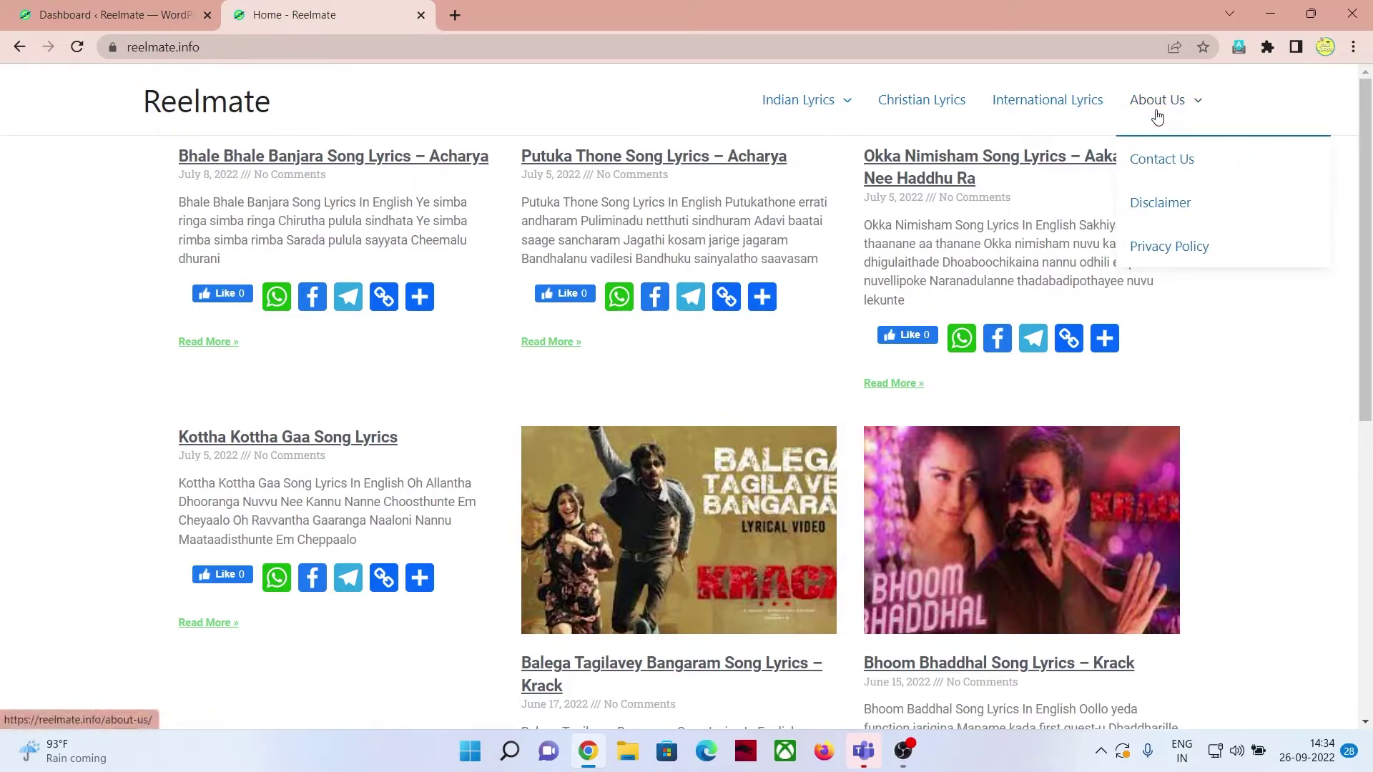
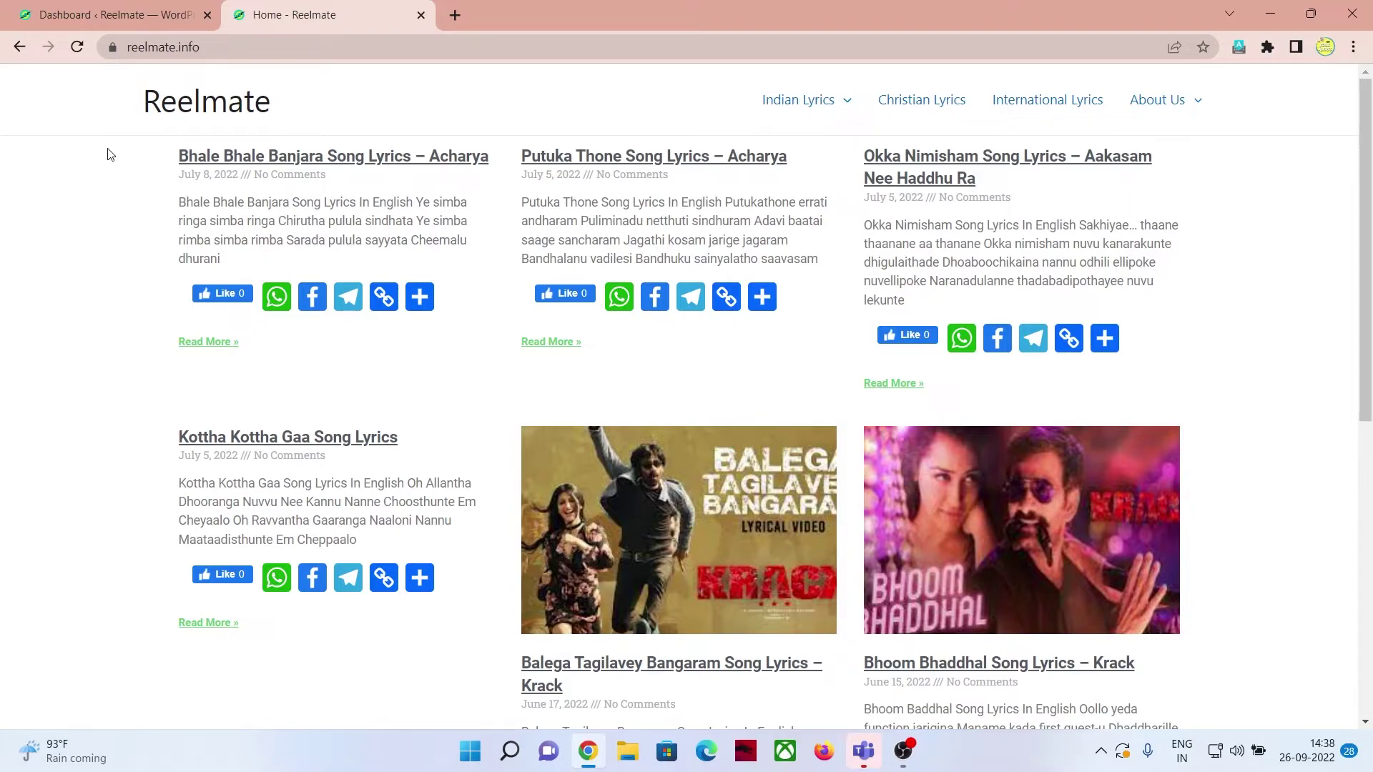
pyautogui.click(129, 10)
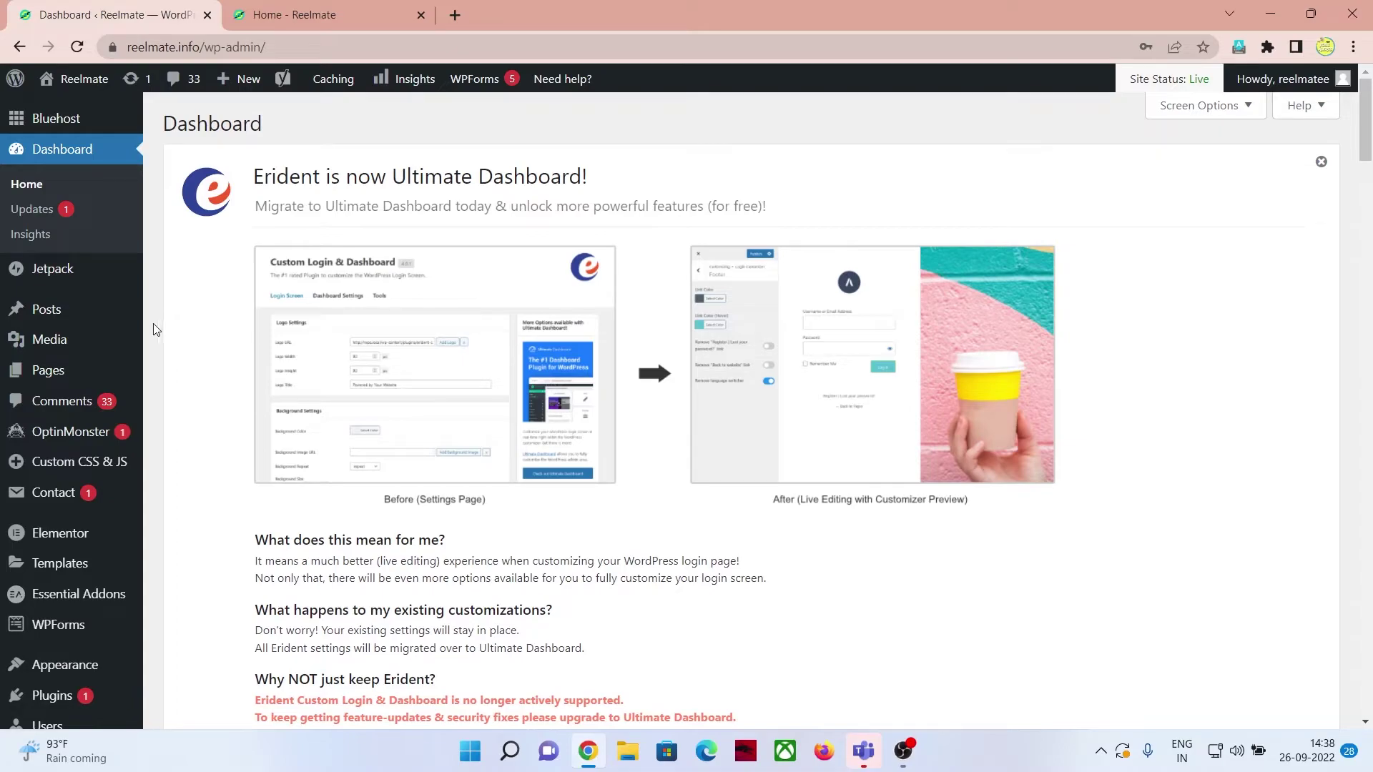
pyautogui.moveTo(58, 379)
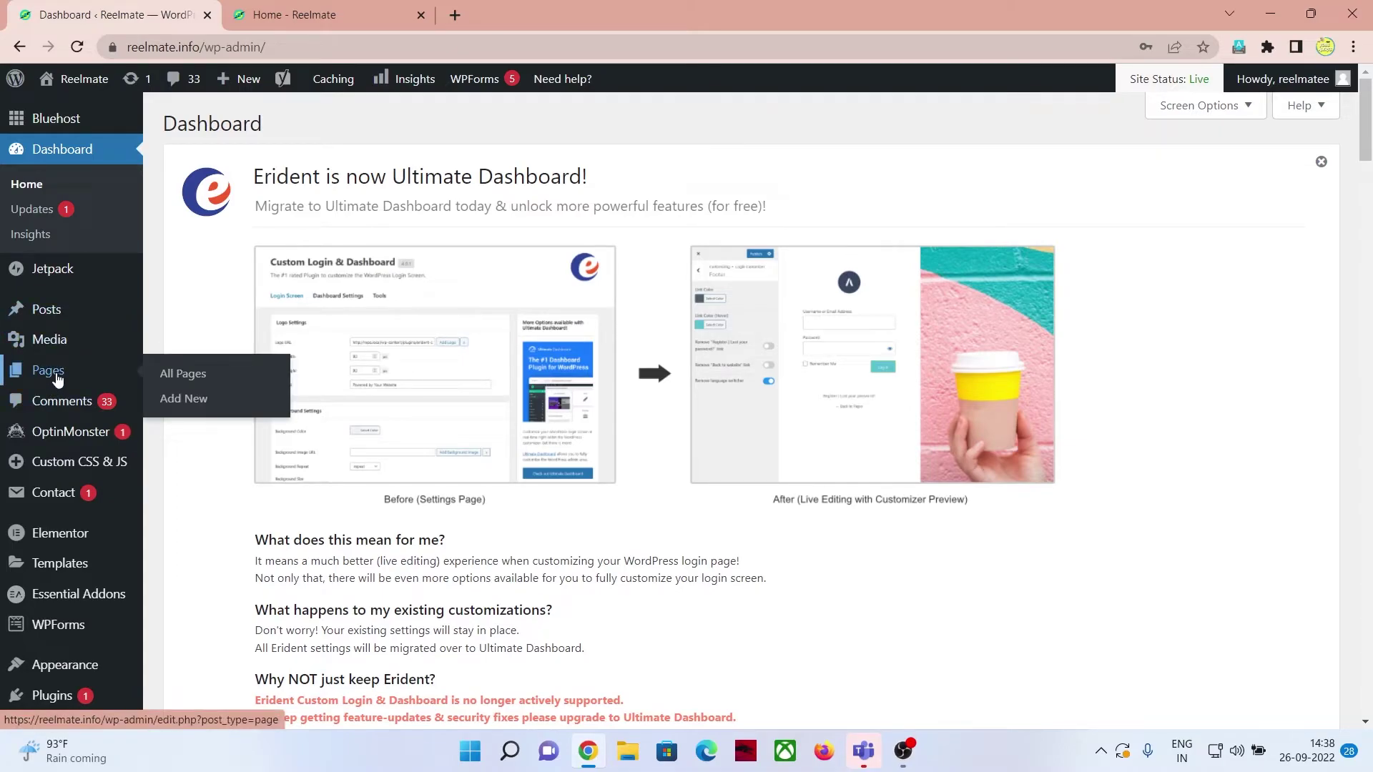
pyautogui.click(57, 379)
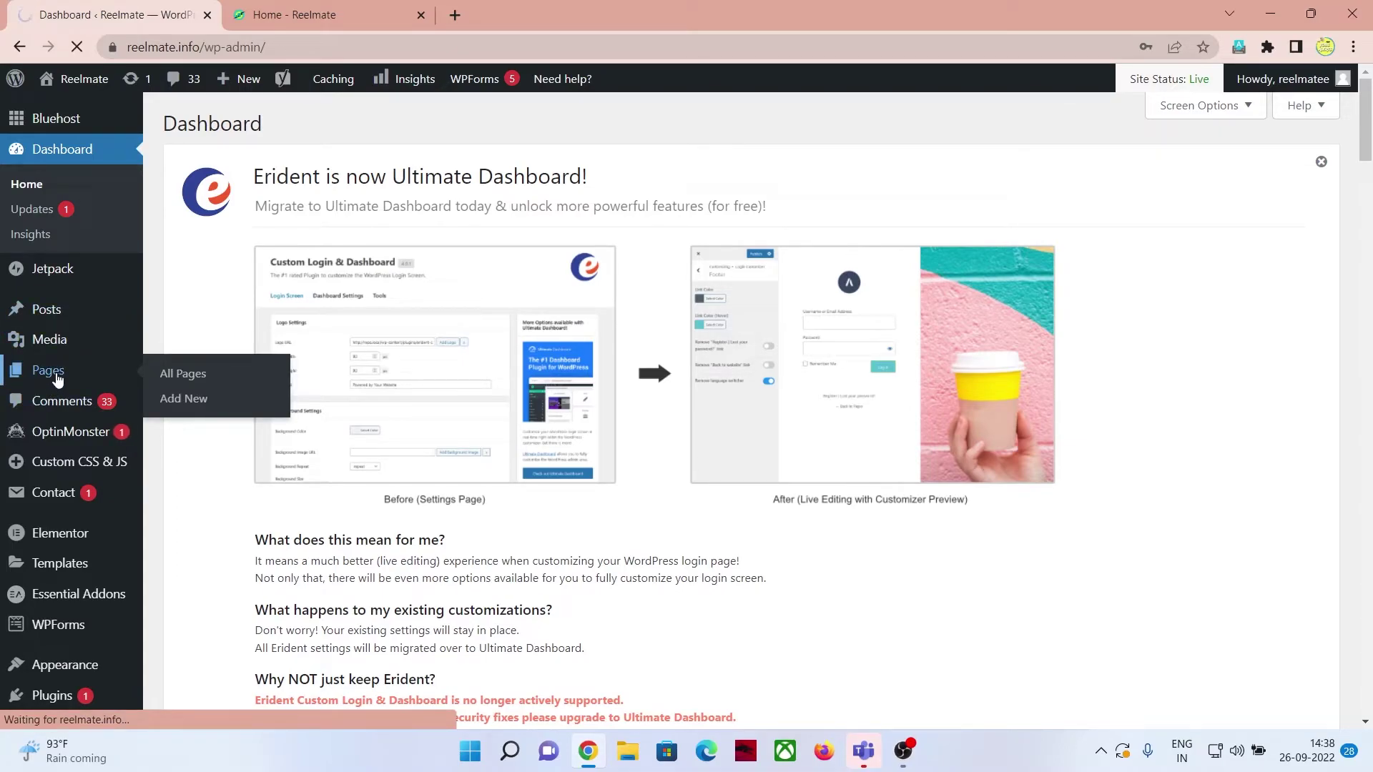
pyautogui.scroll(-10, 428, 381)
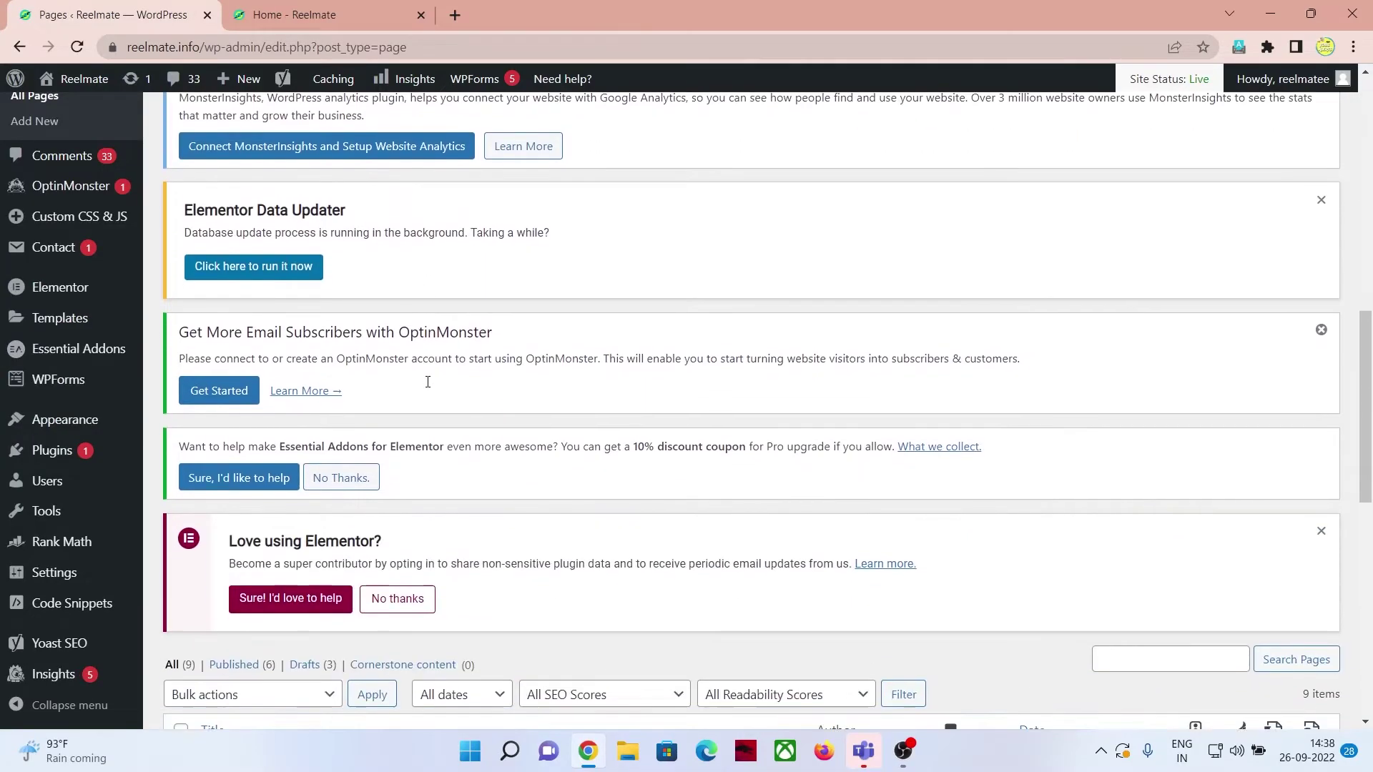
pyautogui.scroll(-4, 428, 382)
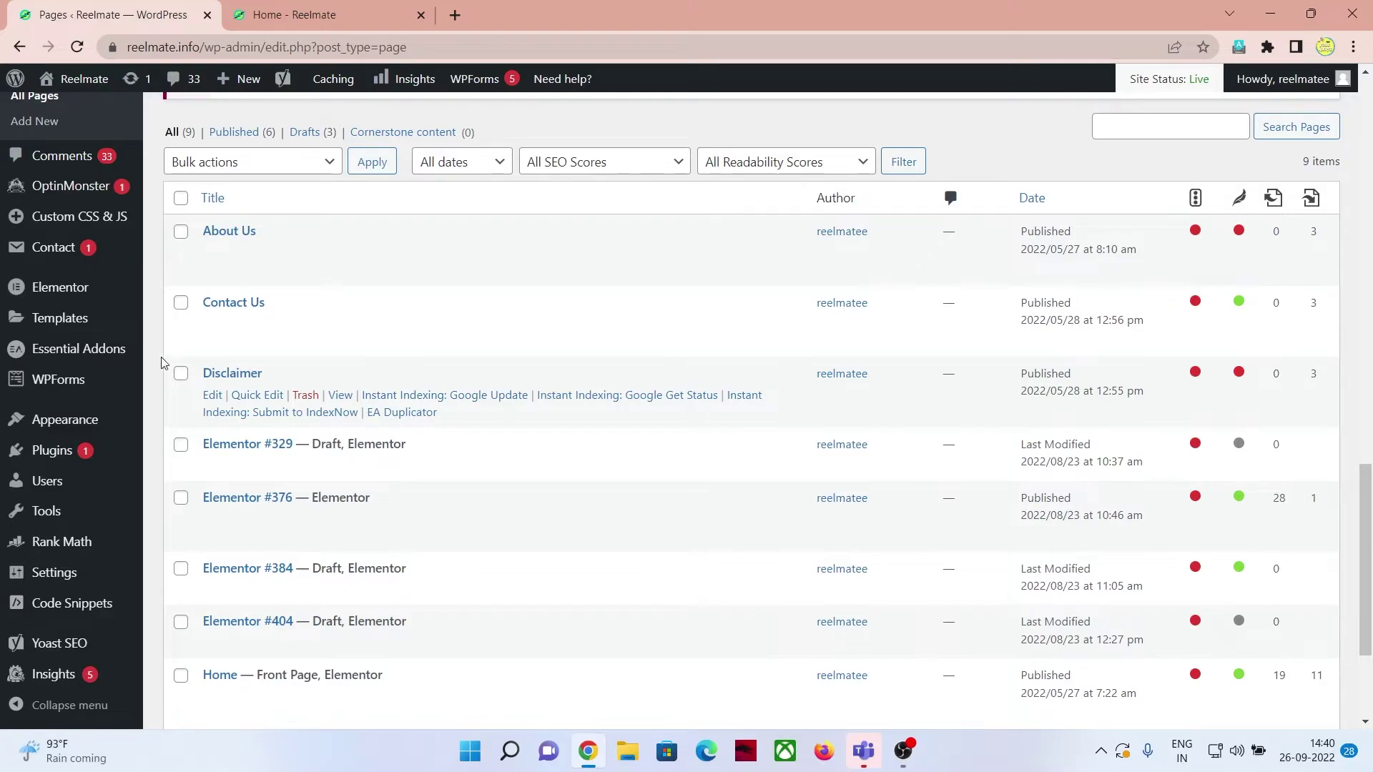
# Step: Search the plugins available to add for "contact form", and open the site's list of installed plugins
pyautogui.moveTo(57, 450)
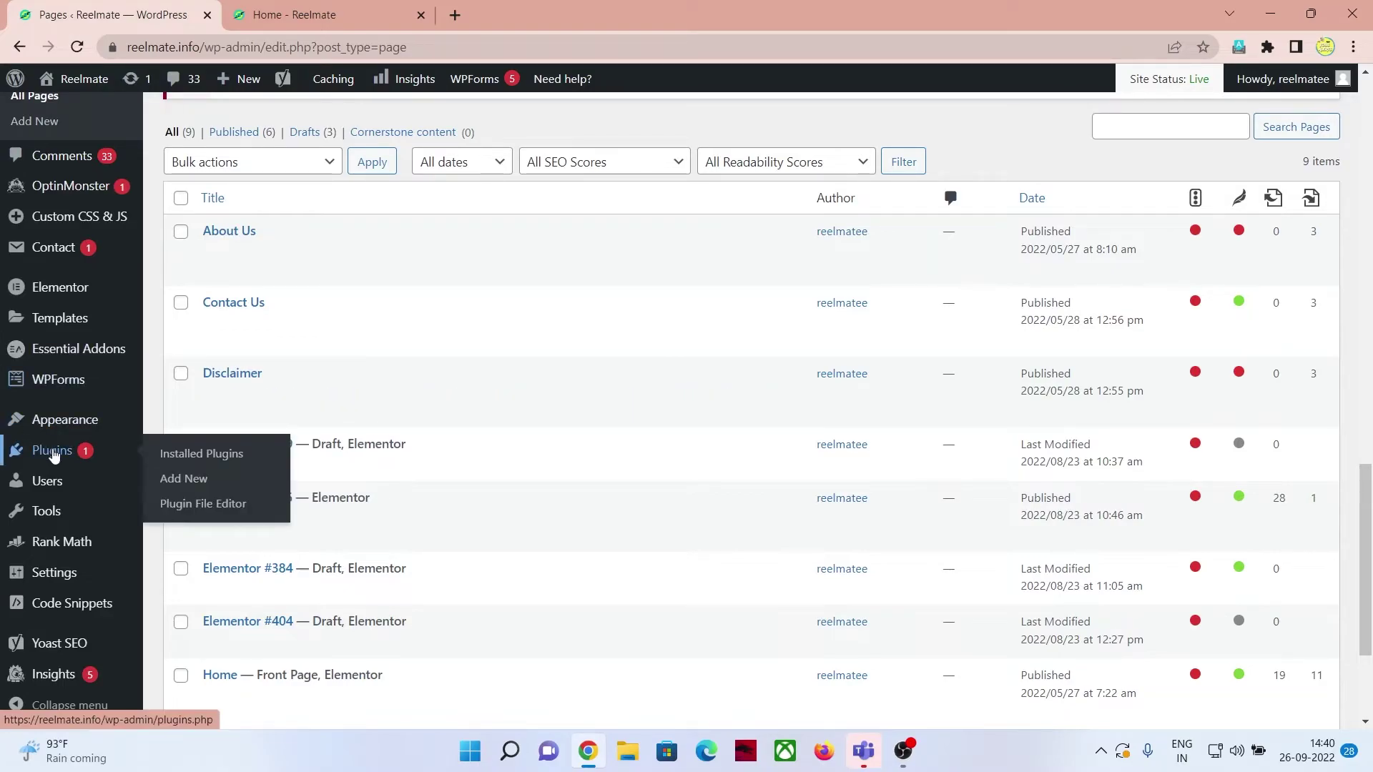
pyautogui.click(179, 485)
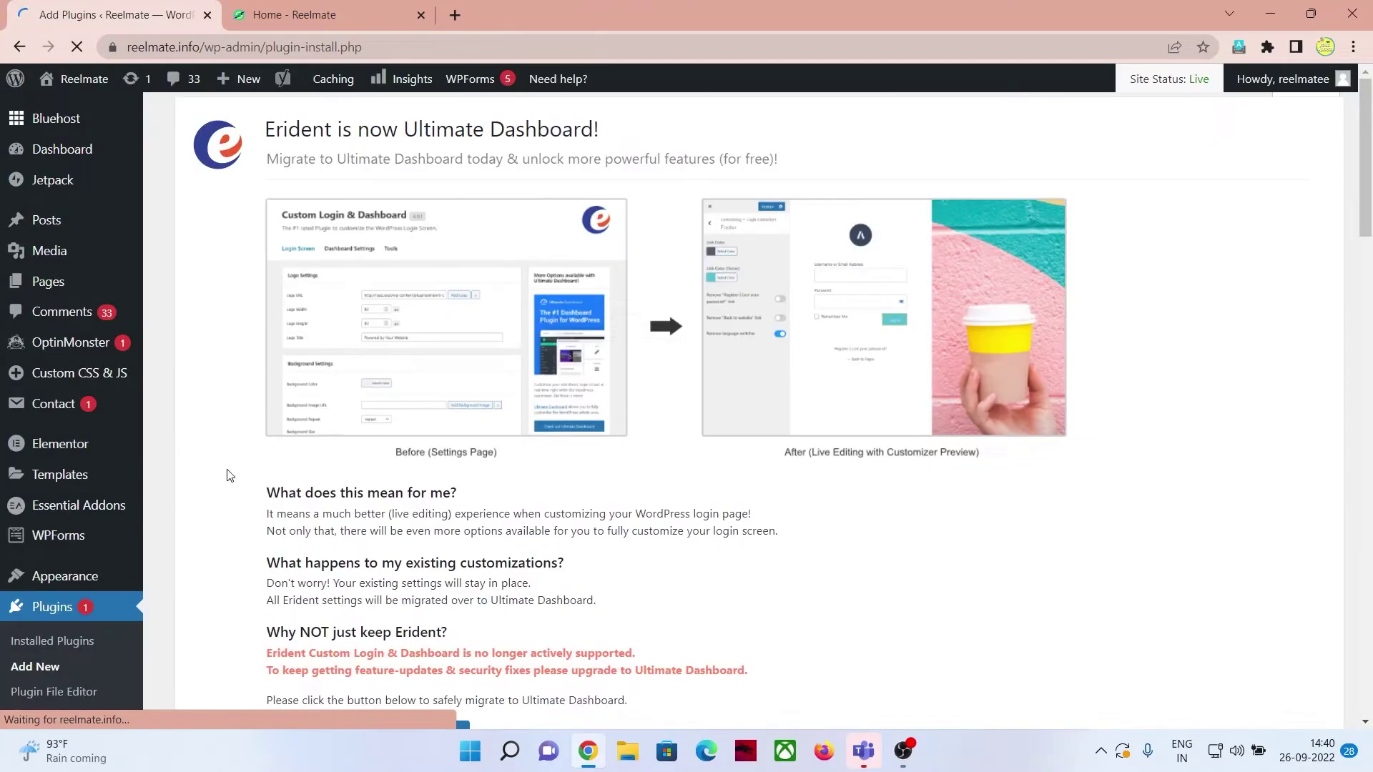
pyautogui.scroll(-7, 896, 439)
pyautogui.scroll(-5, 896, 439)
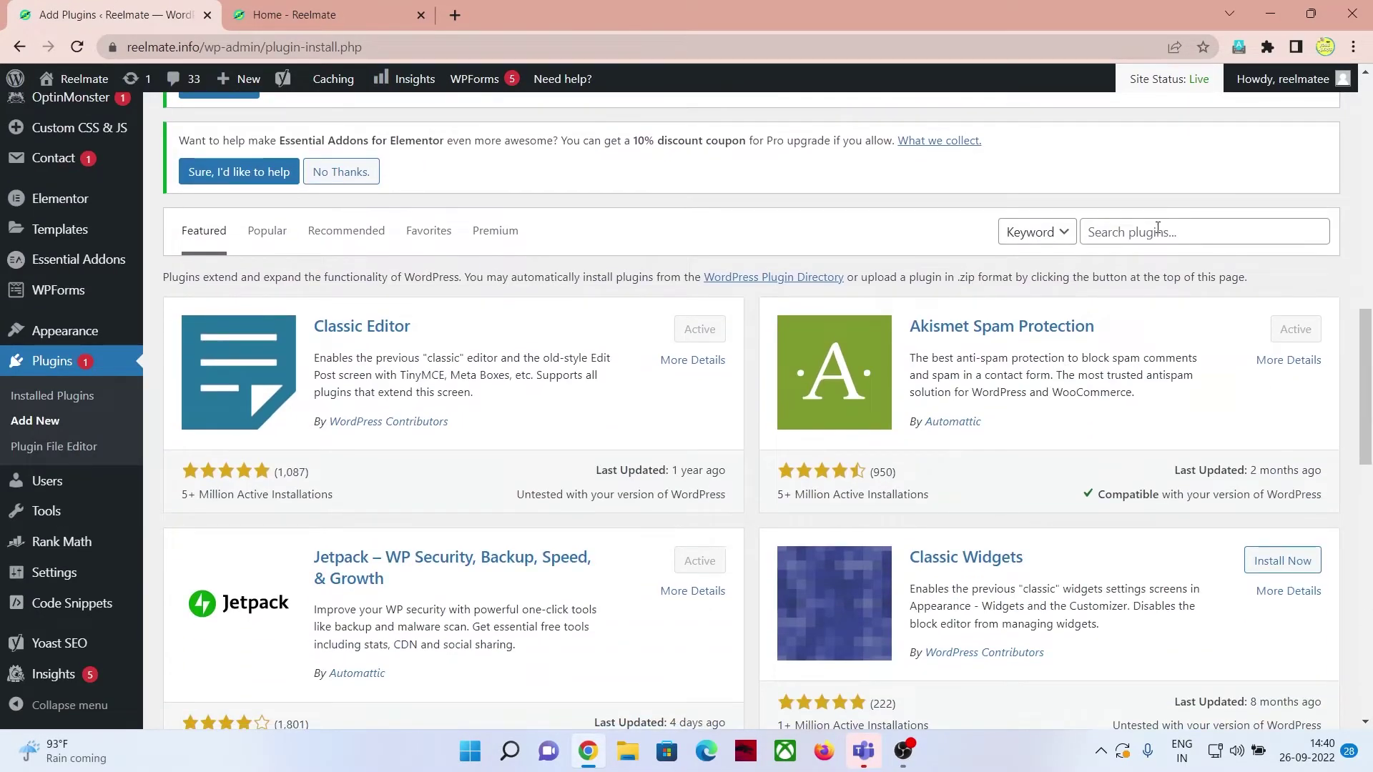
pyautogui.click(1157, 233)
pyautogui.write('contact form')
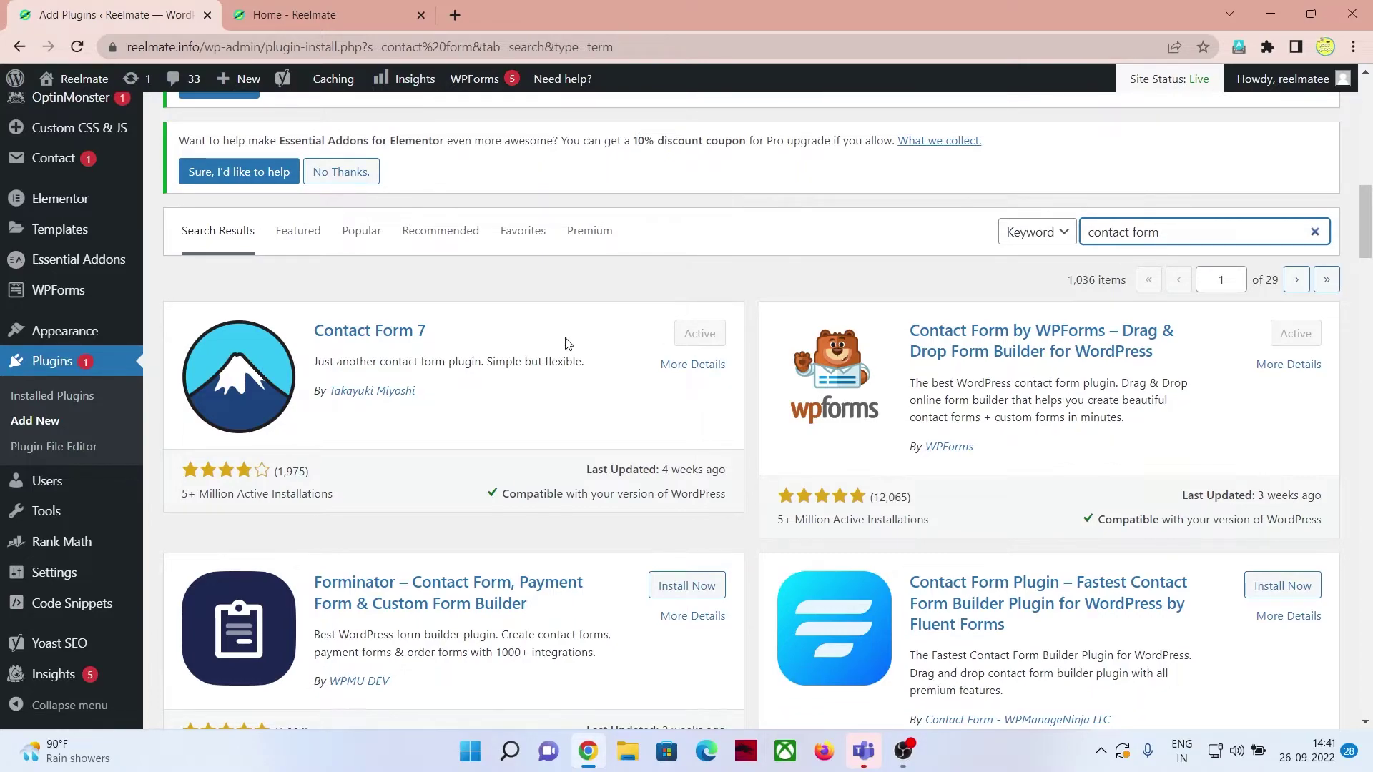
pyautogui.click(58, 396)
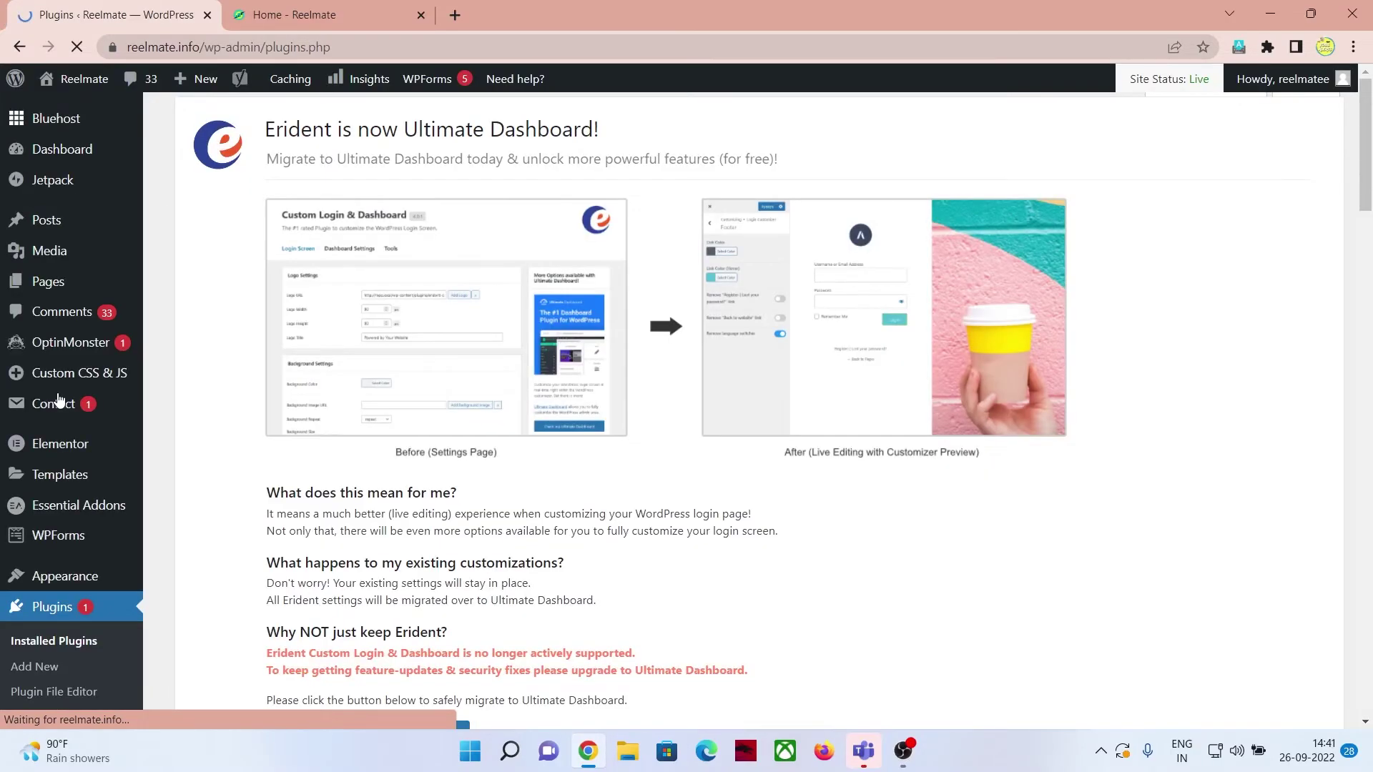
# Step: Open the settings of the installed Contact Form 7 plugin and copy the shortcode of Contact form 1
pyautogui.scroll(-15, 433, 382)
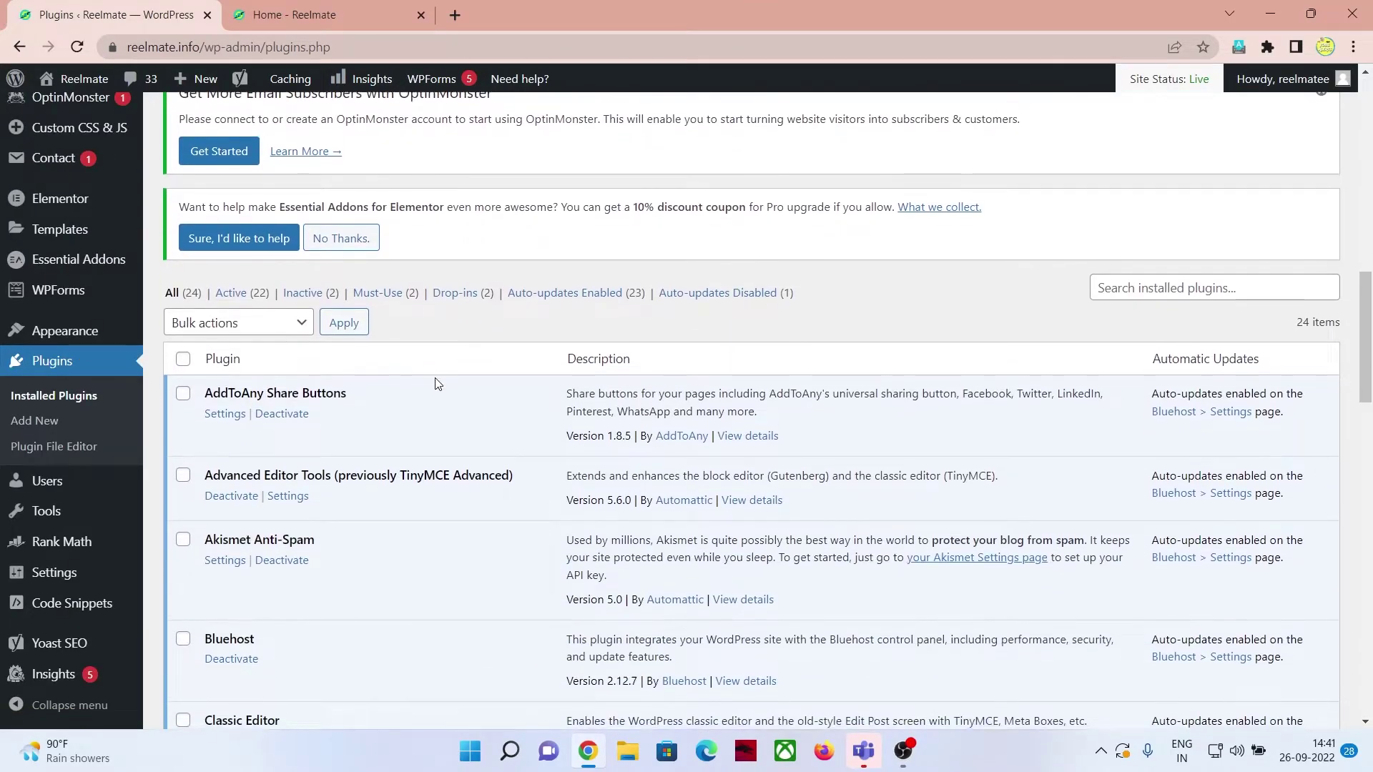
pyautogui.scroll(-1, 432, 401)
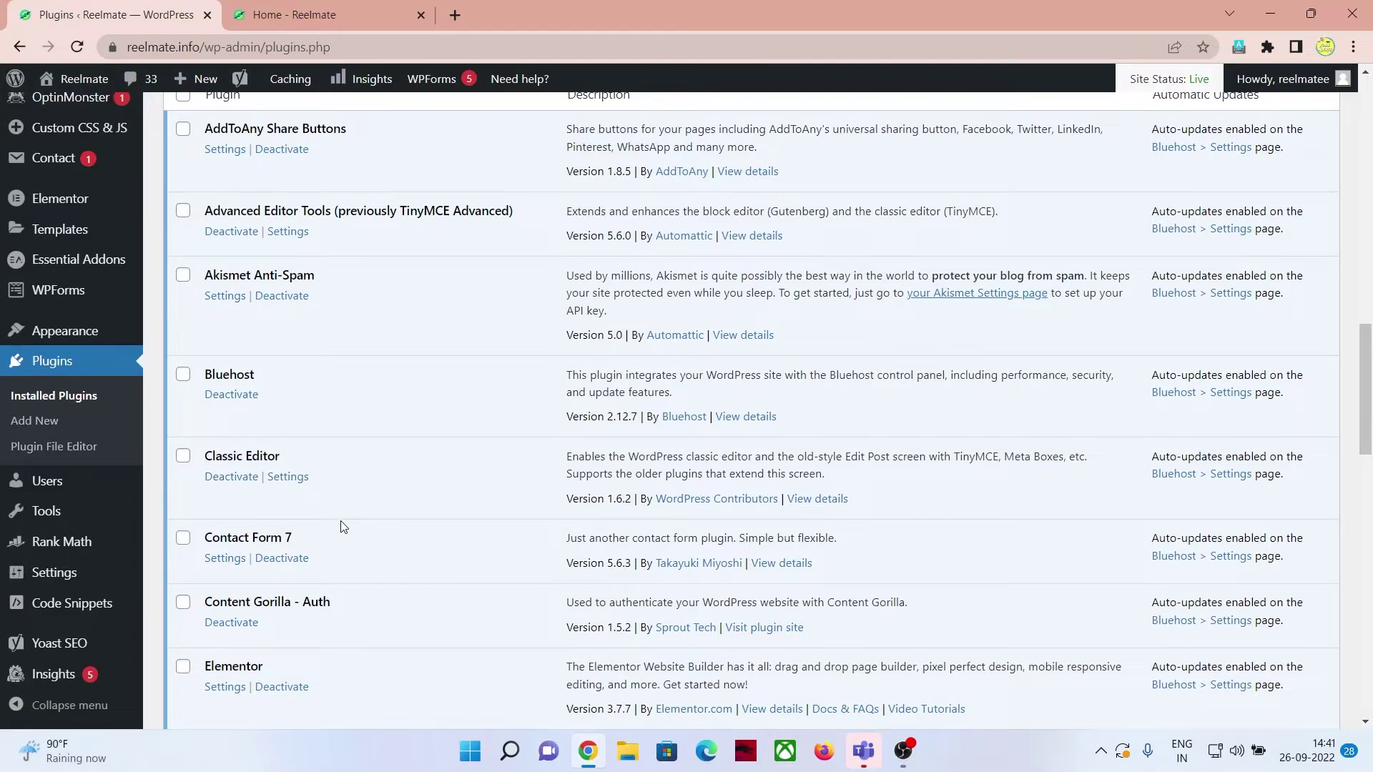
pyautogui.click(222, 561)
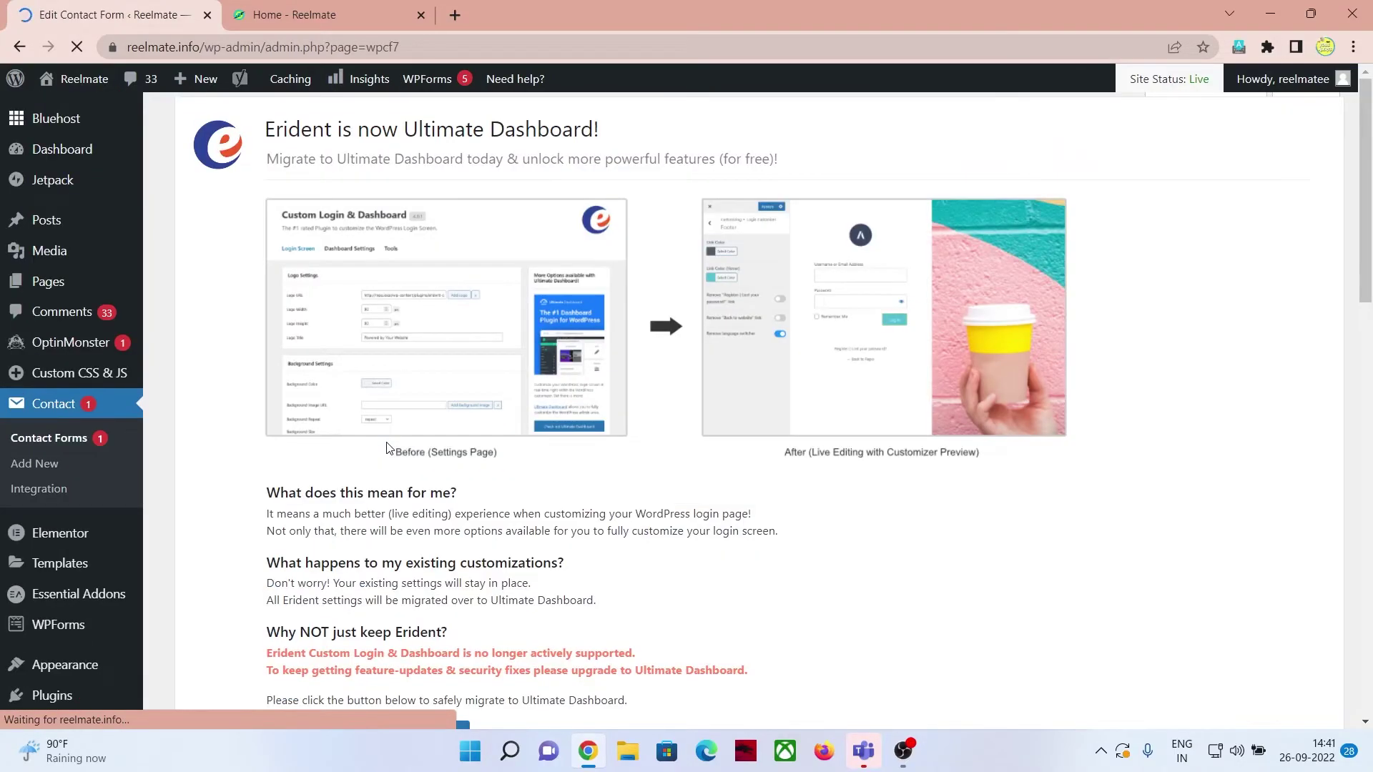
pyautogui.scroll(-15, 527, 389)
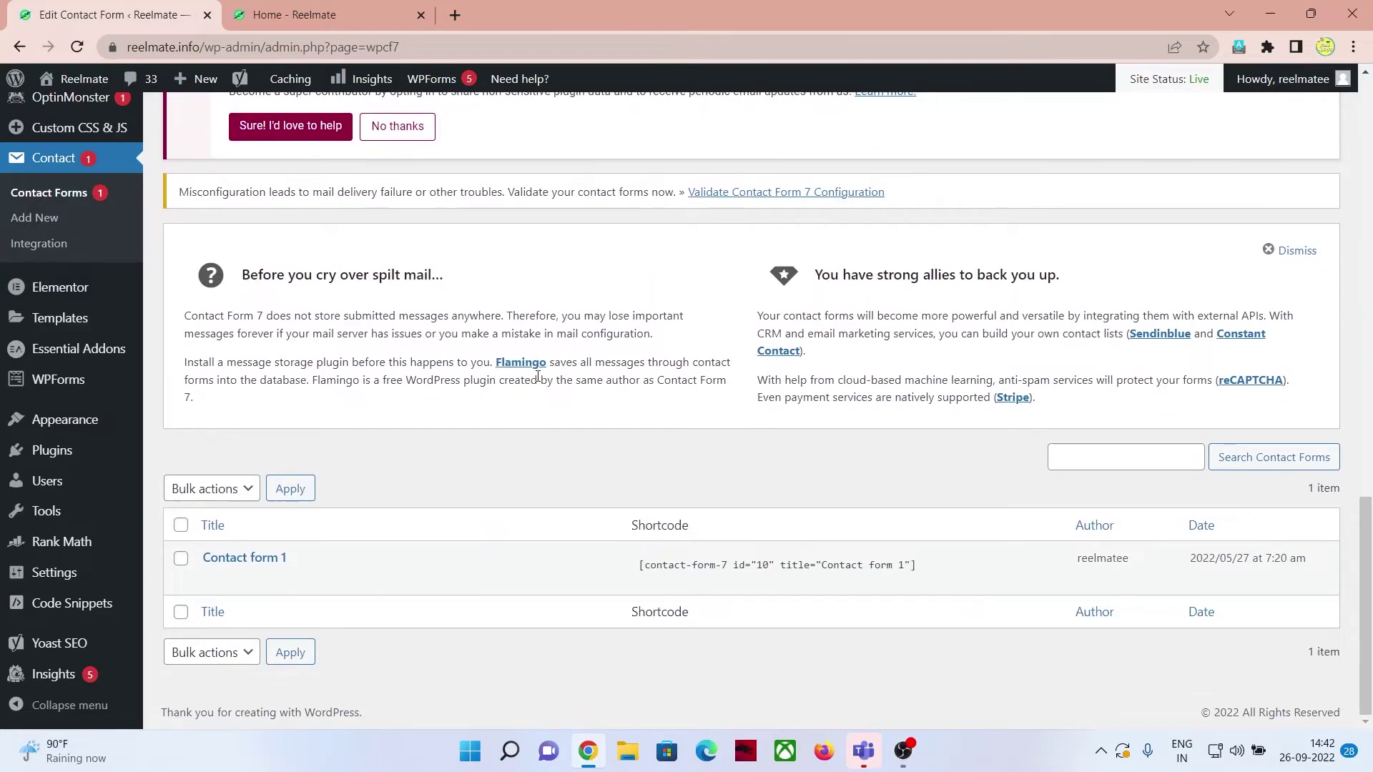
pyautogui.click(672, 565)
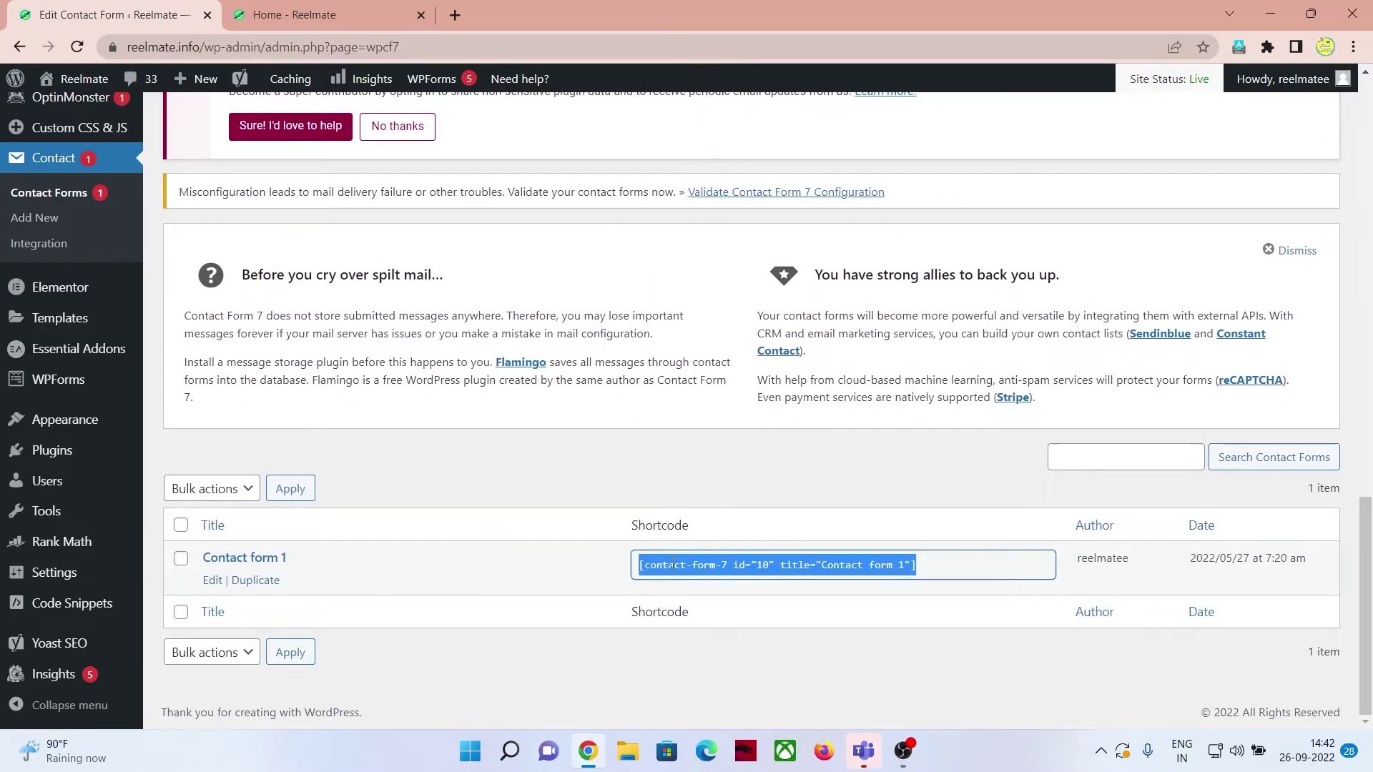
pyautogui.rightClick(672, 565)
pyautogui.click(715, 422)
# Step: Create a page titled "Contact Us" containing the copied Contact Form 7 shortcode, and publish it
pyautogui.scroll(8, 708, 413)
pyautogui.moveTo(61, 289)
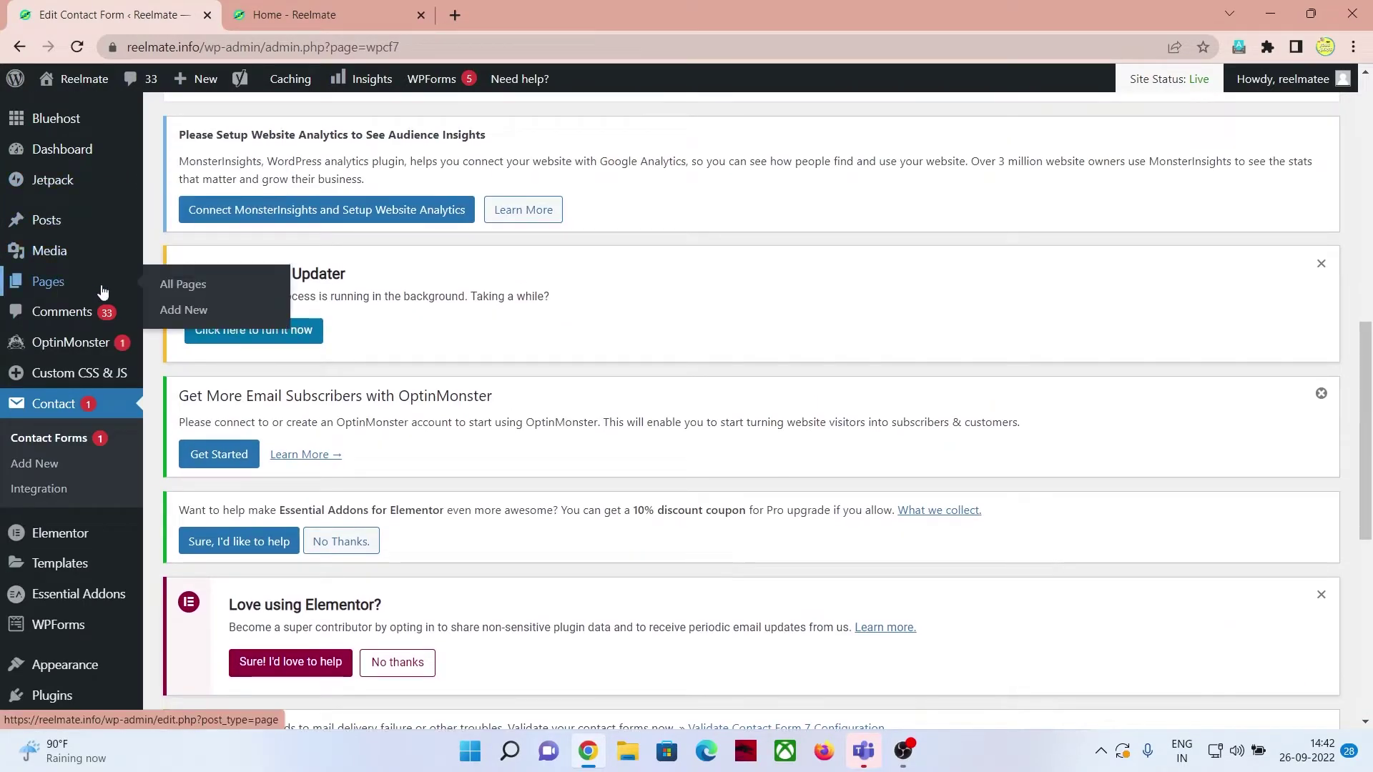
pyautogui.click(203, 317)
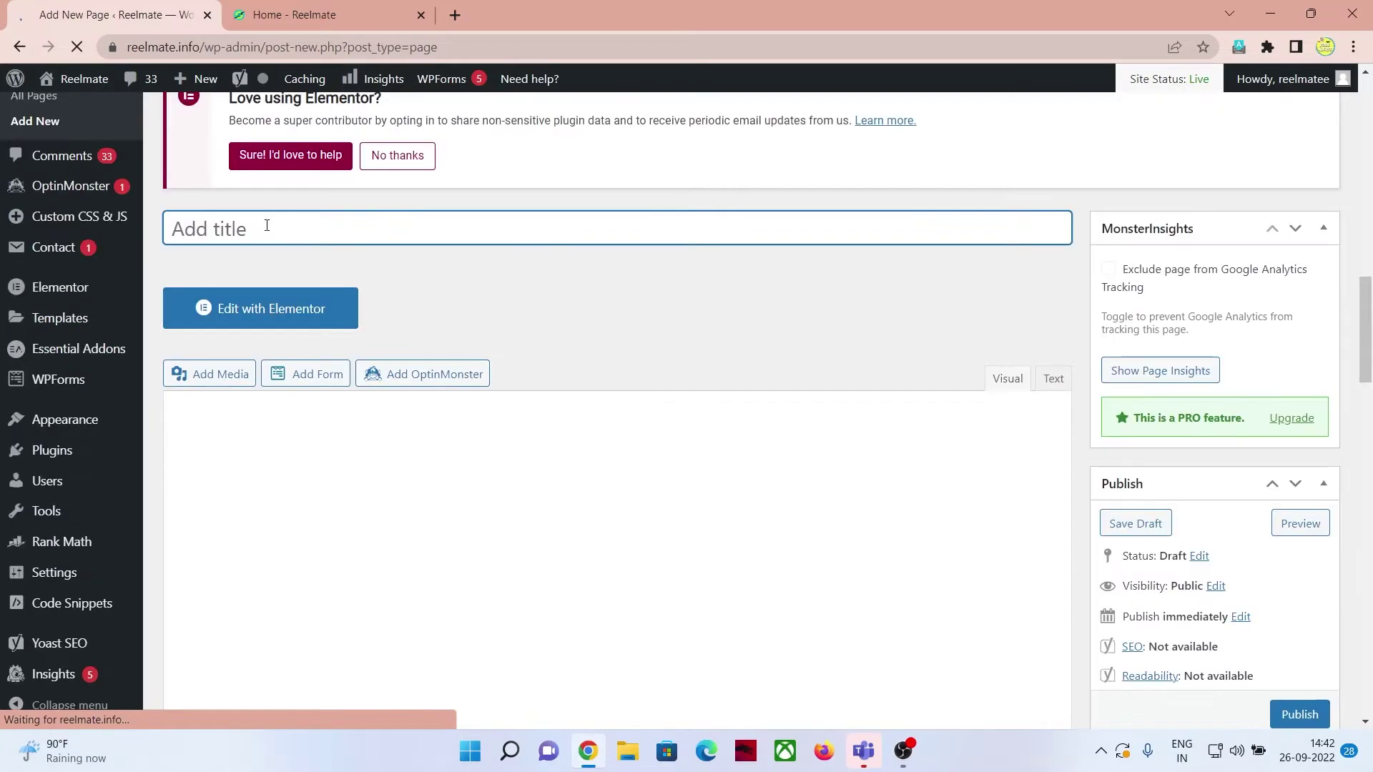
pyautogui.write('Contact Us')
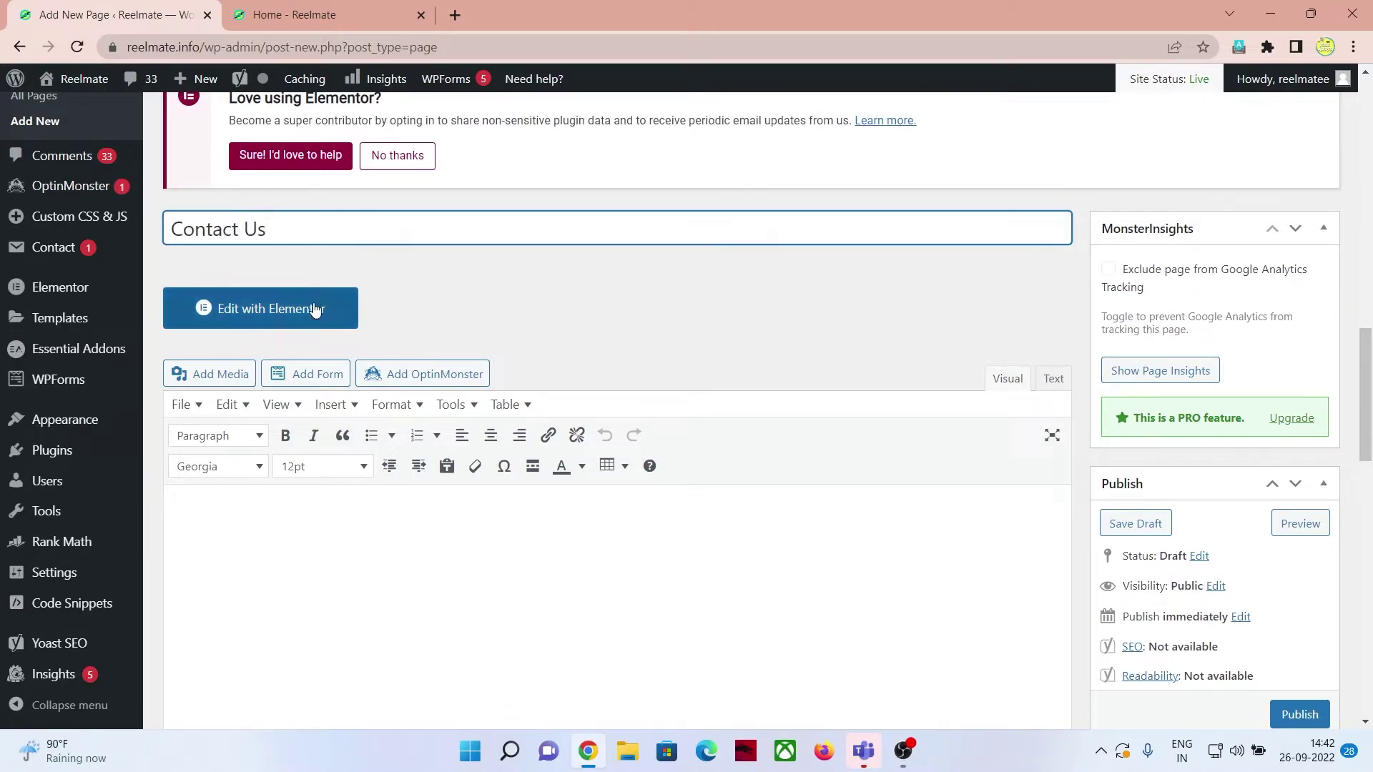
pyautogui.click(349, 519)
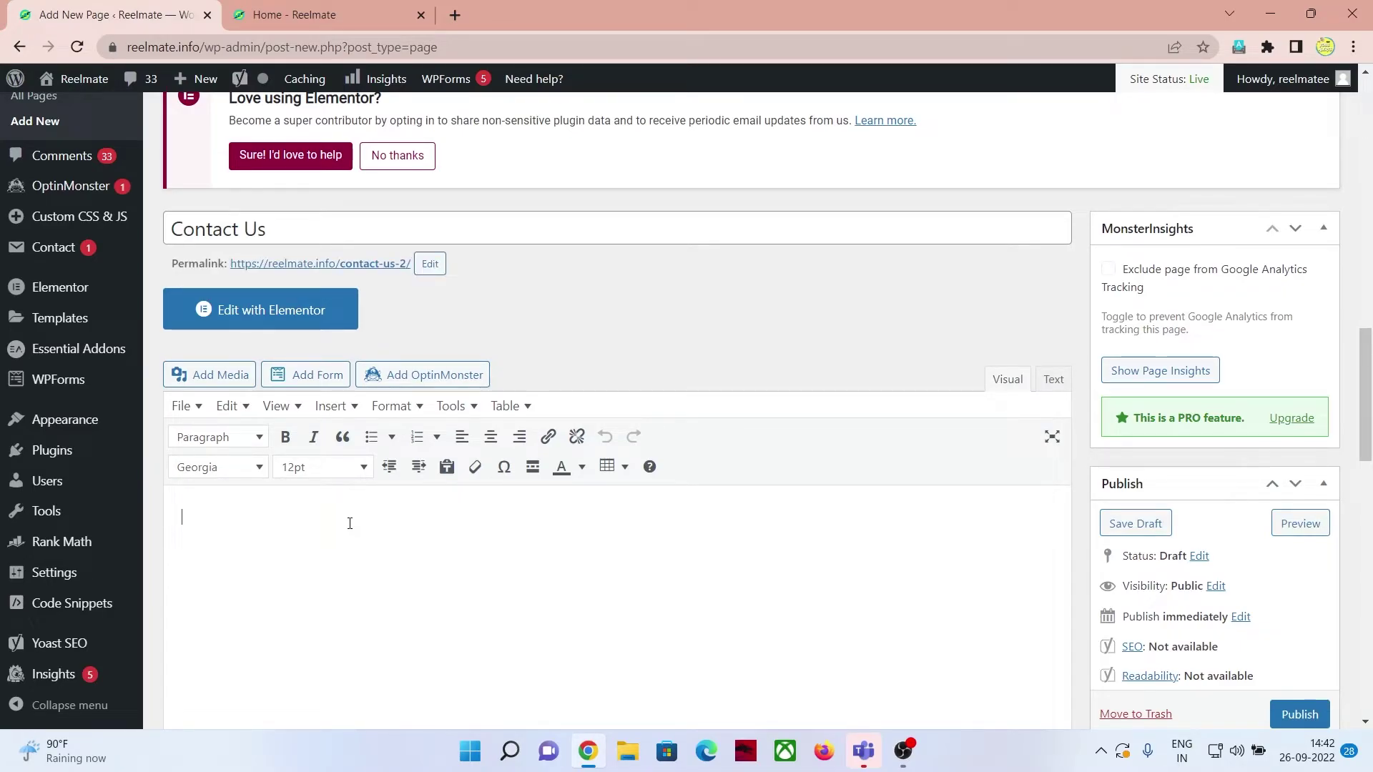
pyautogui.hotkey('ctrl', 'v')
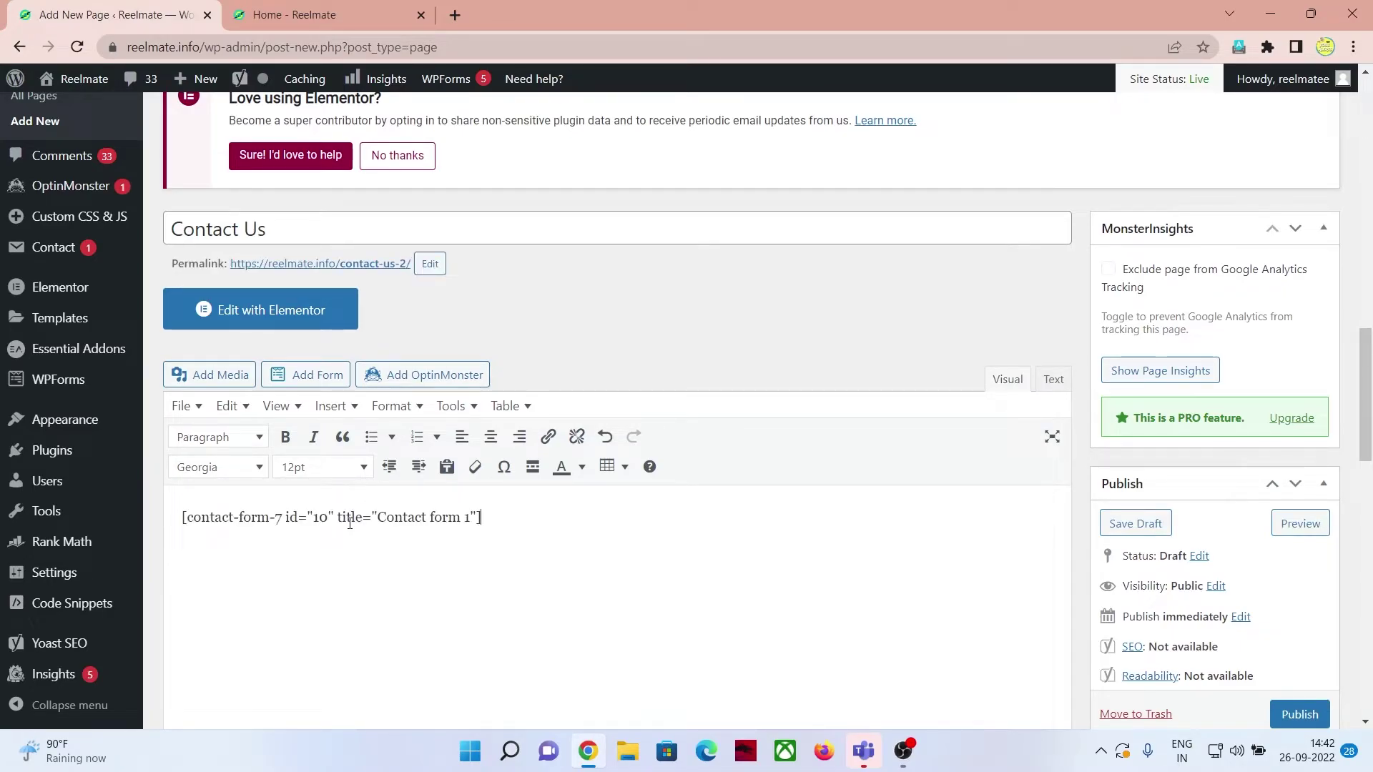
pyautogui.scroll(-3, 548, 499)
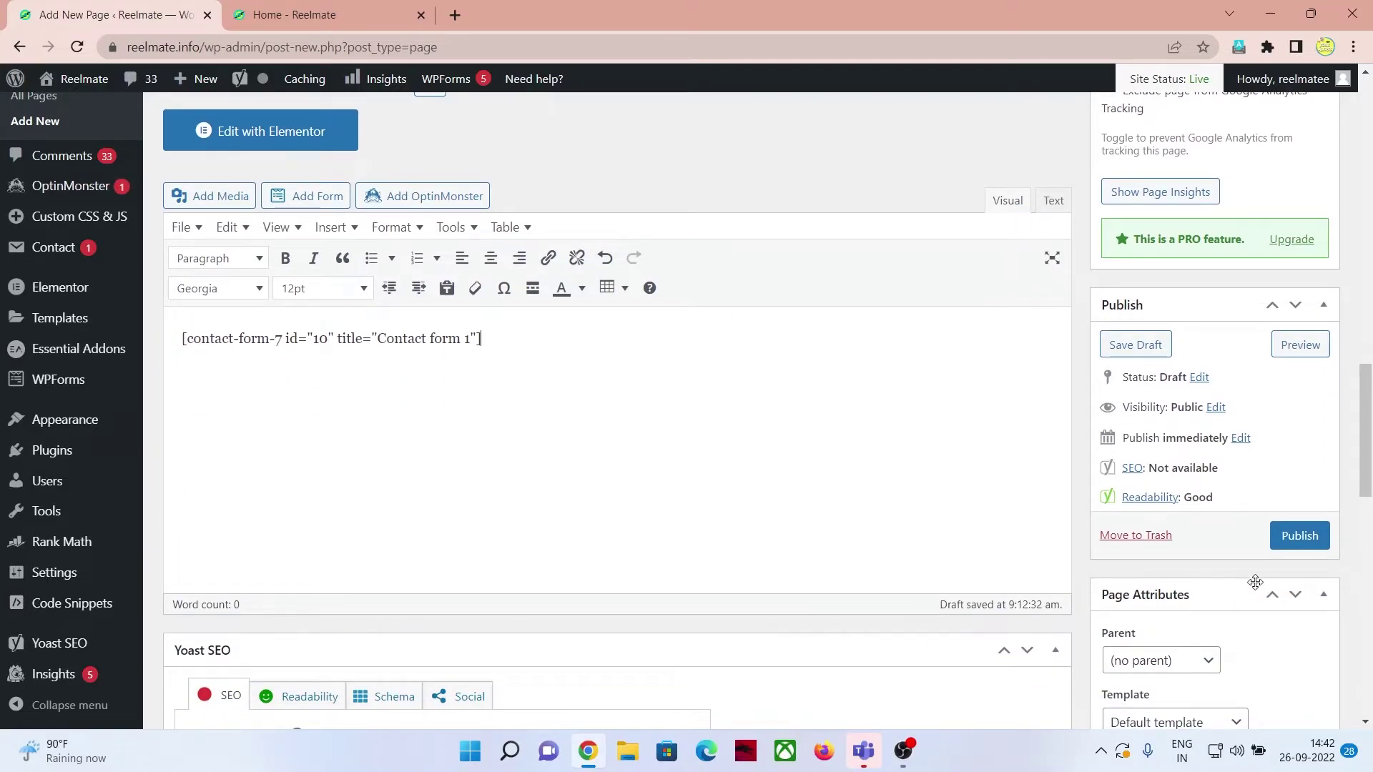
pyautogui.click(1292, 546)
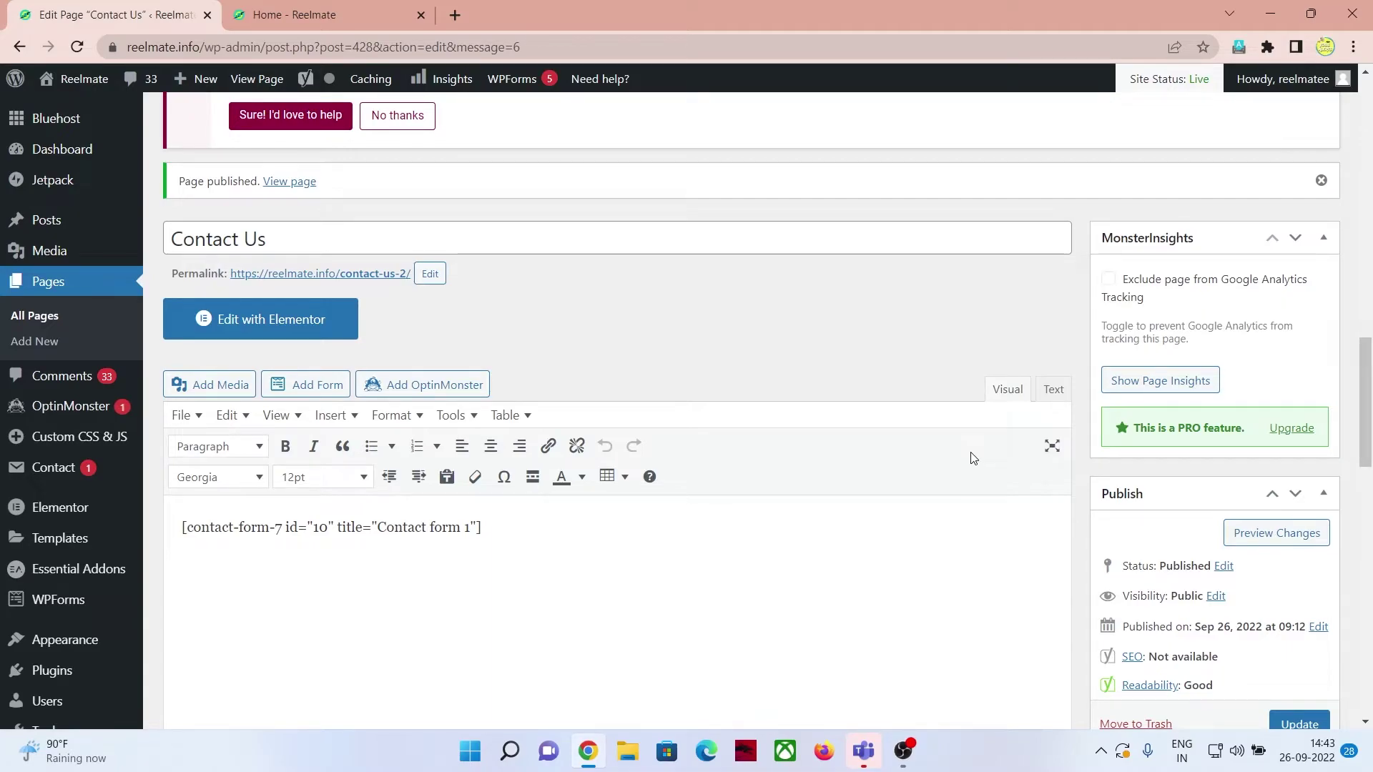
# Step: View the published Contact Us page, check its name, email, subject and message fields, and return to the page editor
pyautogui.click(288, 183)
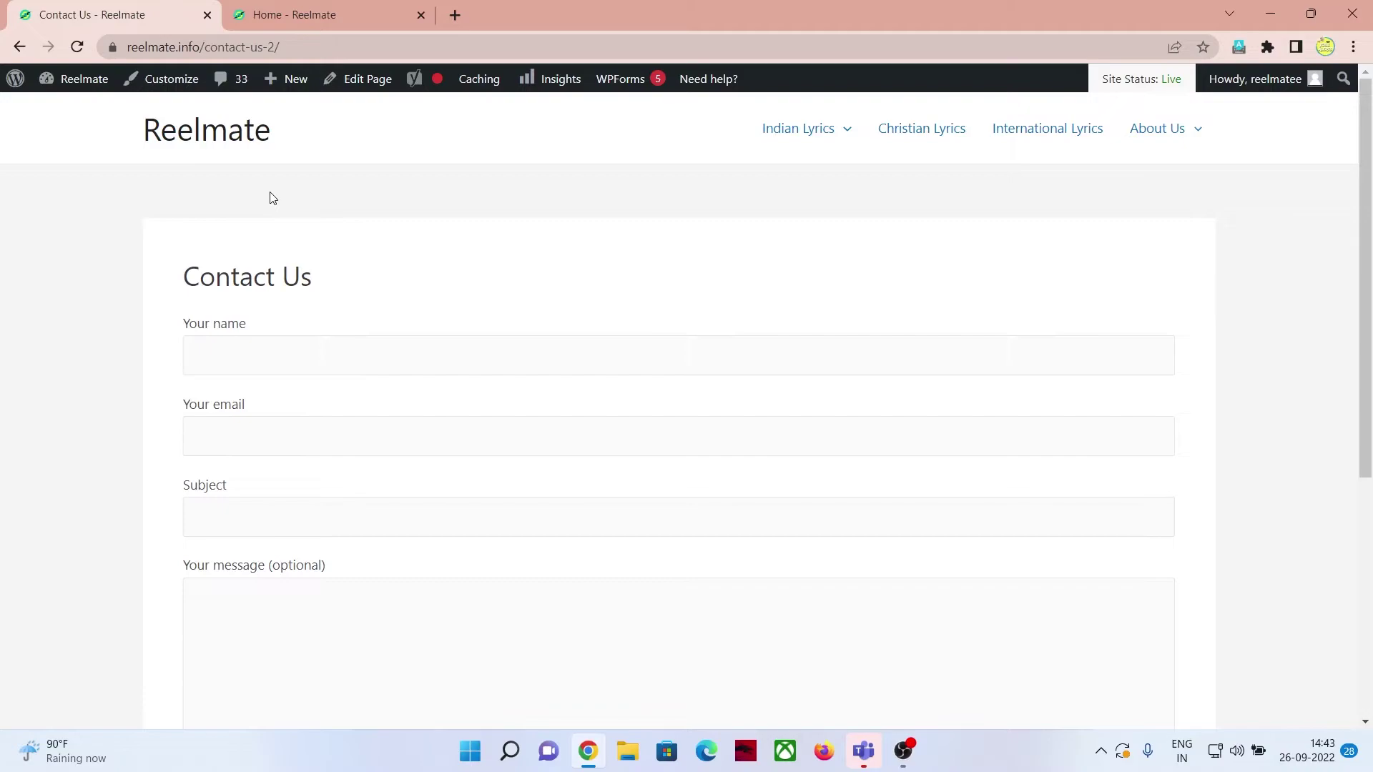
pyautogui.click(259, 345)
pyautogui.click(207, 431)
pyautogui.click(212, 511)
pyautogui.click(226, 626)
pyautogui.hotkey('alt', 'Left')
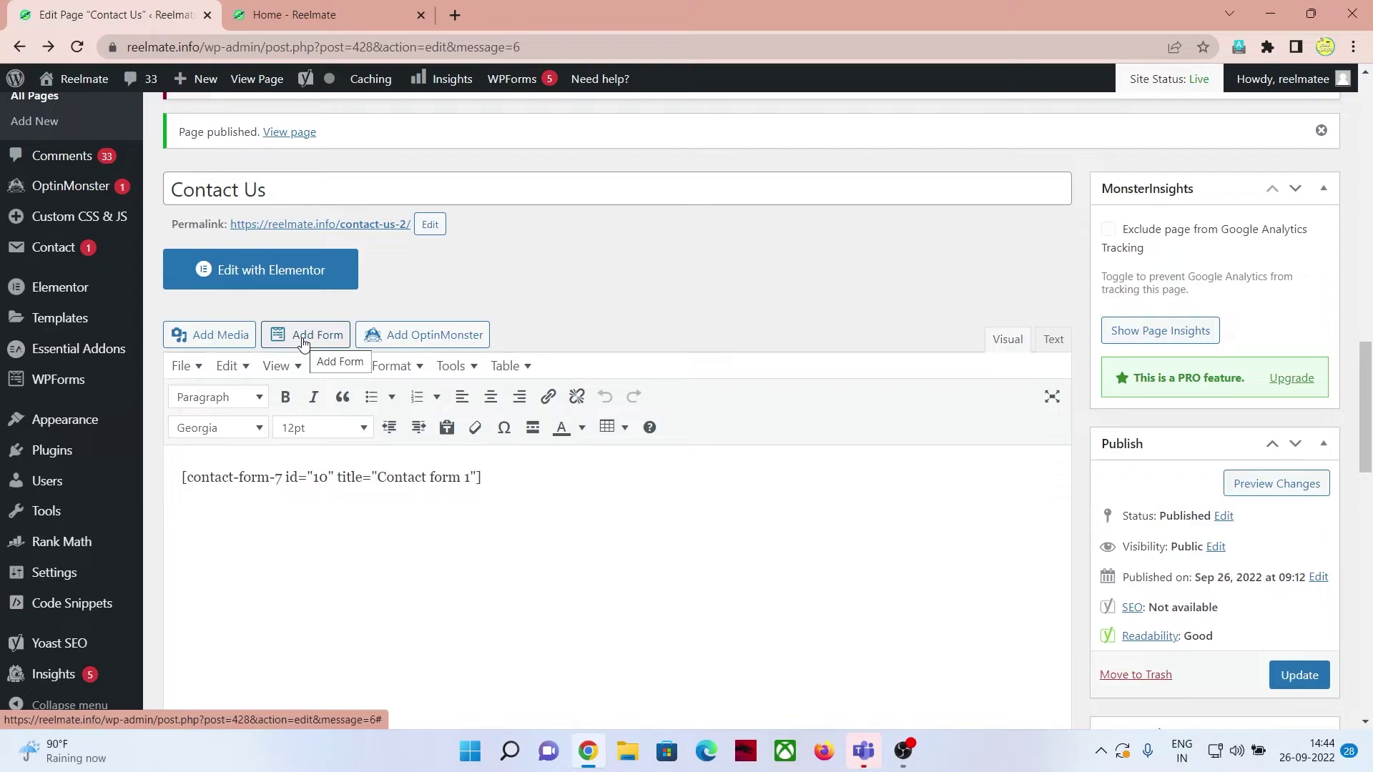
# Step: Start a new WordPress page titled "Privacy Policy"
pyautogui.click(34, 120)
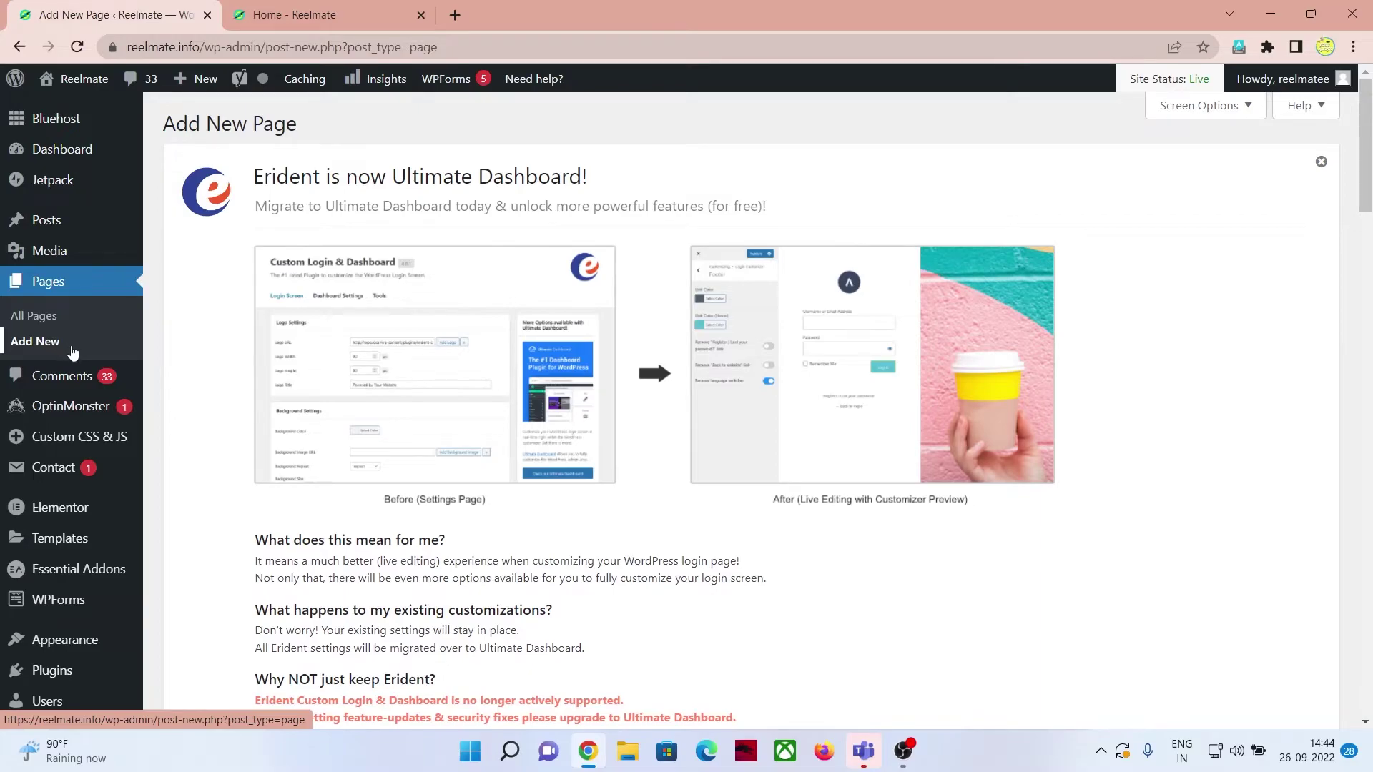
pyautogui.scroll(-18, 545, 308)
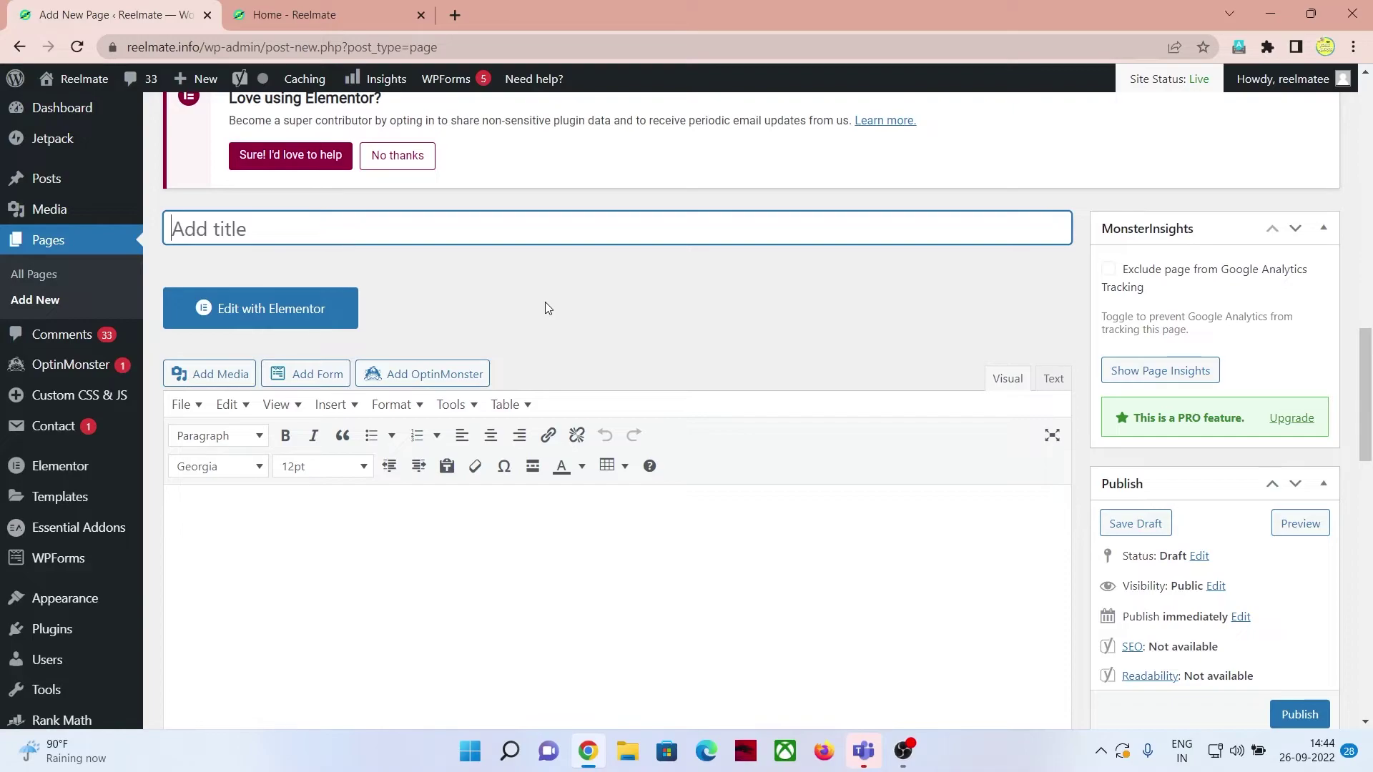
pyautogui.write('Privacy')
# Step: Open the digitalfarmings.com website in a new browser tab
pyautogui.click(454, 14)
pyautogui.click(478, 41)
pyautogui.write('digitalfarmings.com')
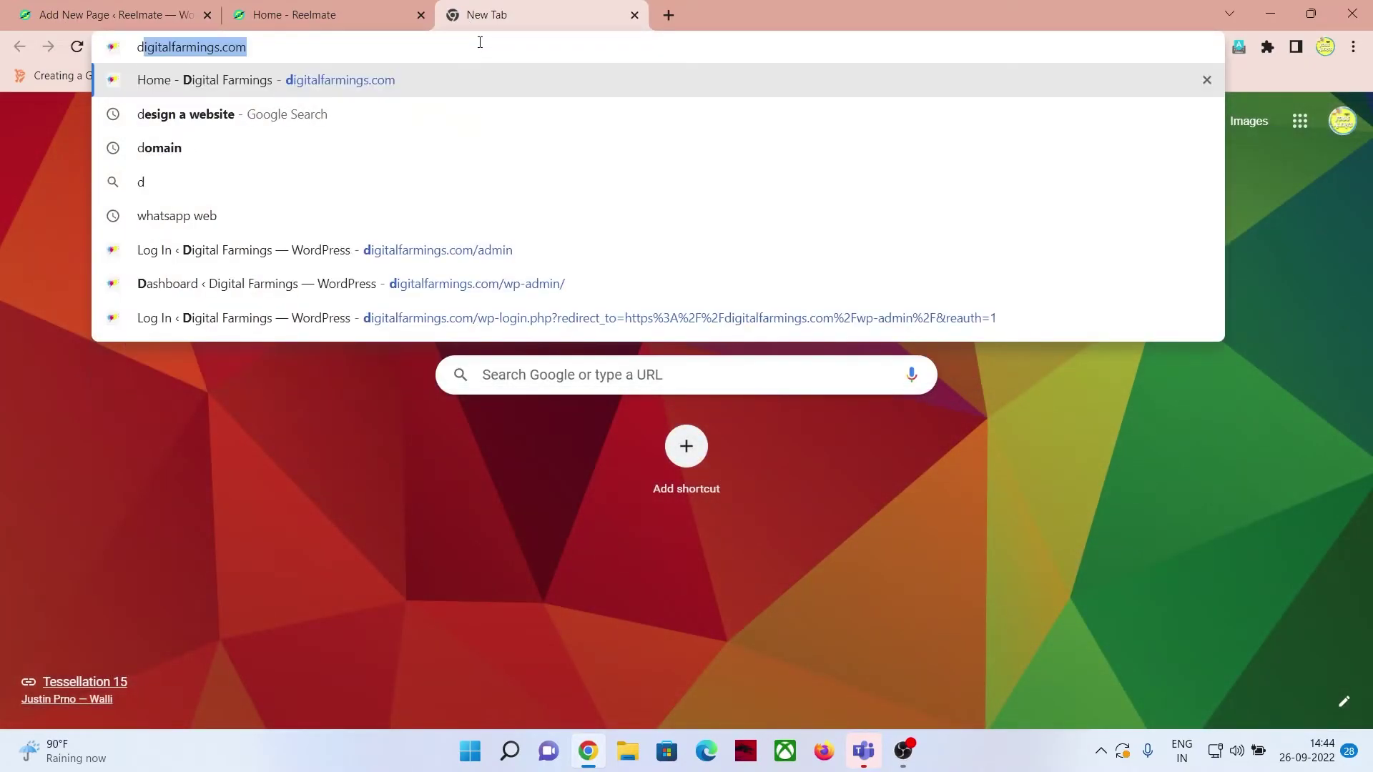
pyautogui.press('Return')
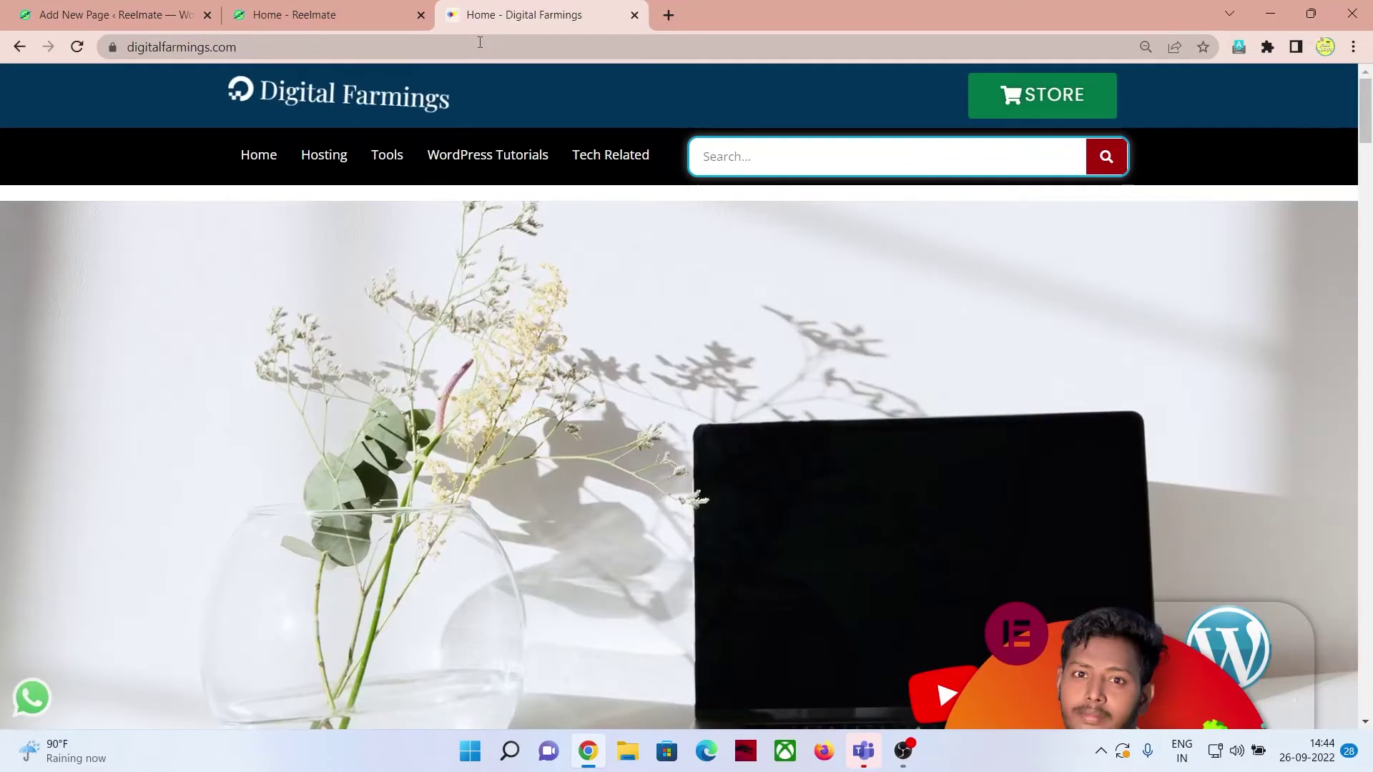
# Step: Look through the Some Useful Tools section of the home page and open the Privacy Policy Generator
pyautogui.scroll(-3, 475, 136)
pyautogui.scroll(3, 532, 303)
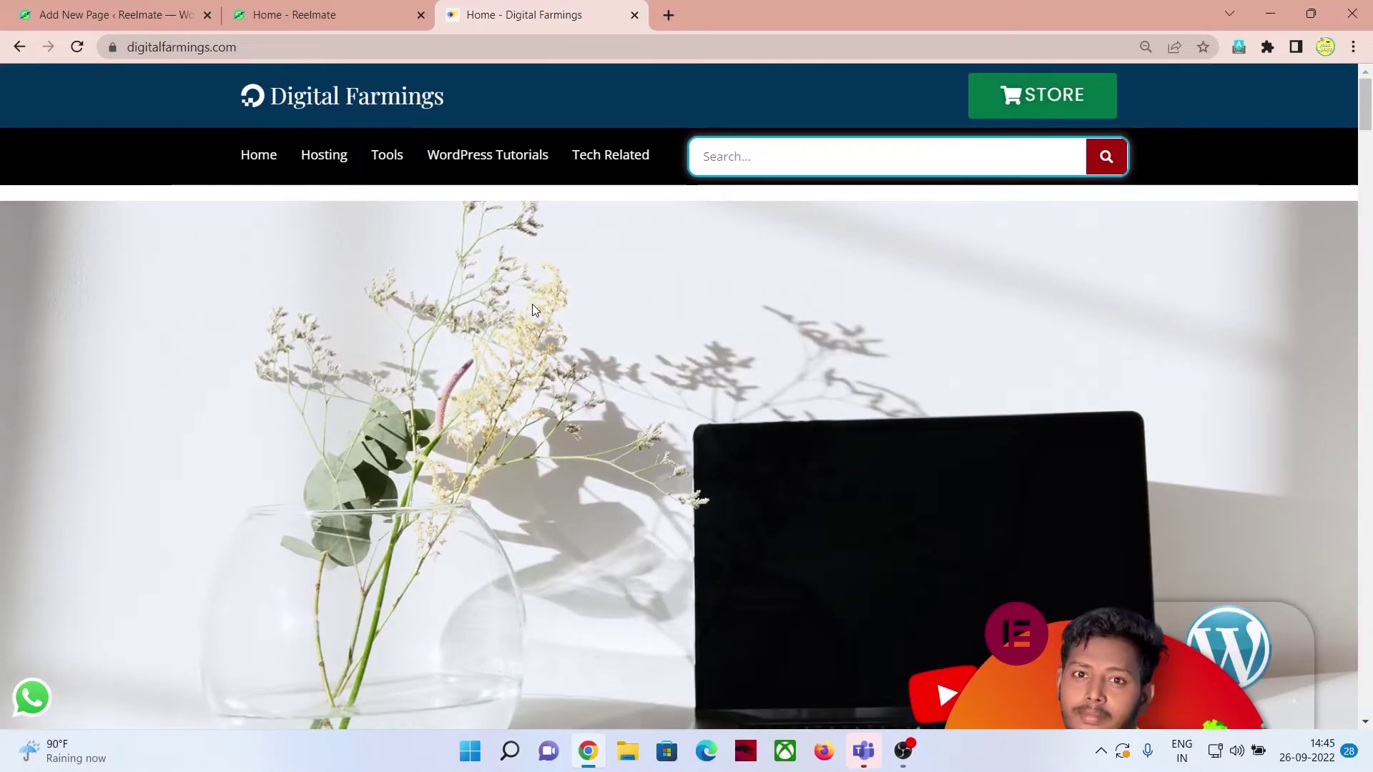
pyautogui.scroll(-2, 532, 305)
pyautogui.scroll(-8, 532, 304)
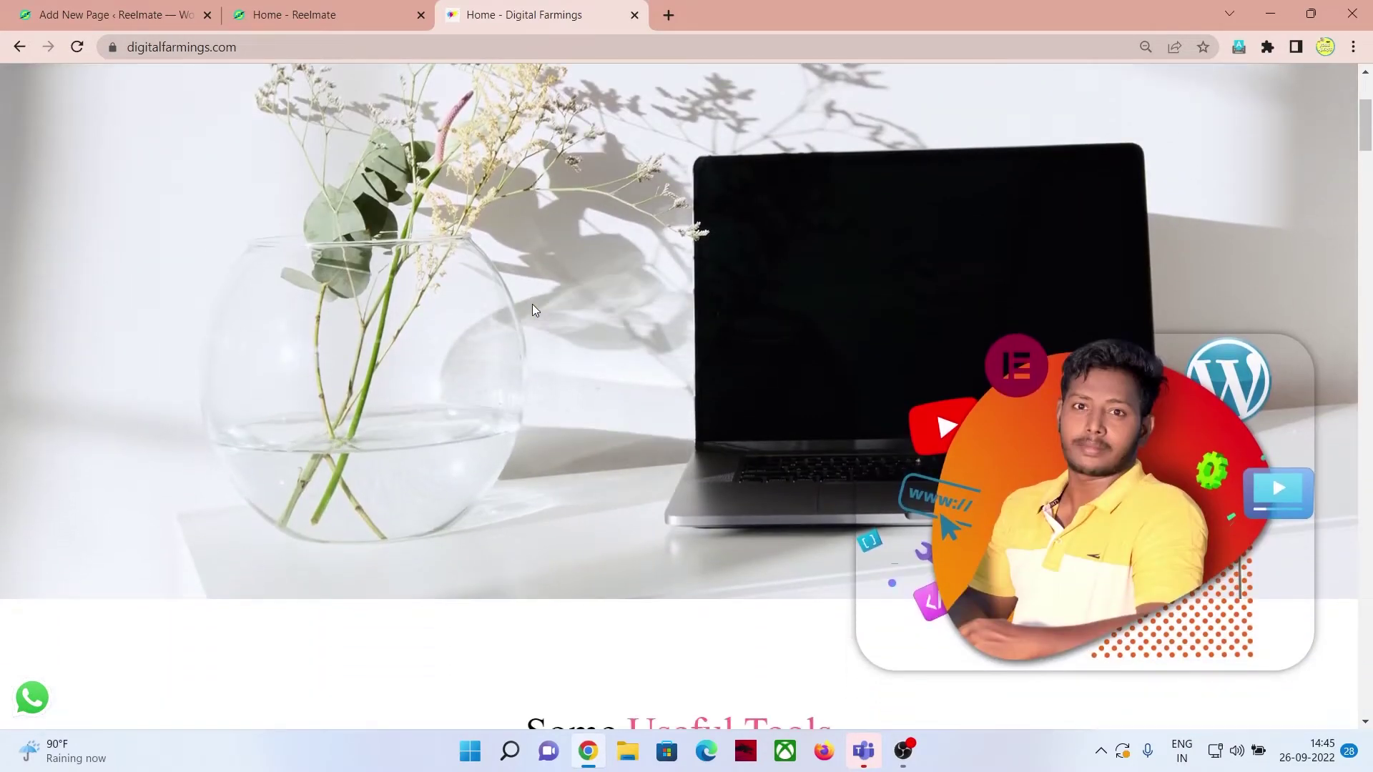
pyautogui.tripleClick(496, 280)
pyautogui.click(891, 300)
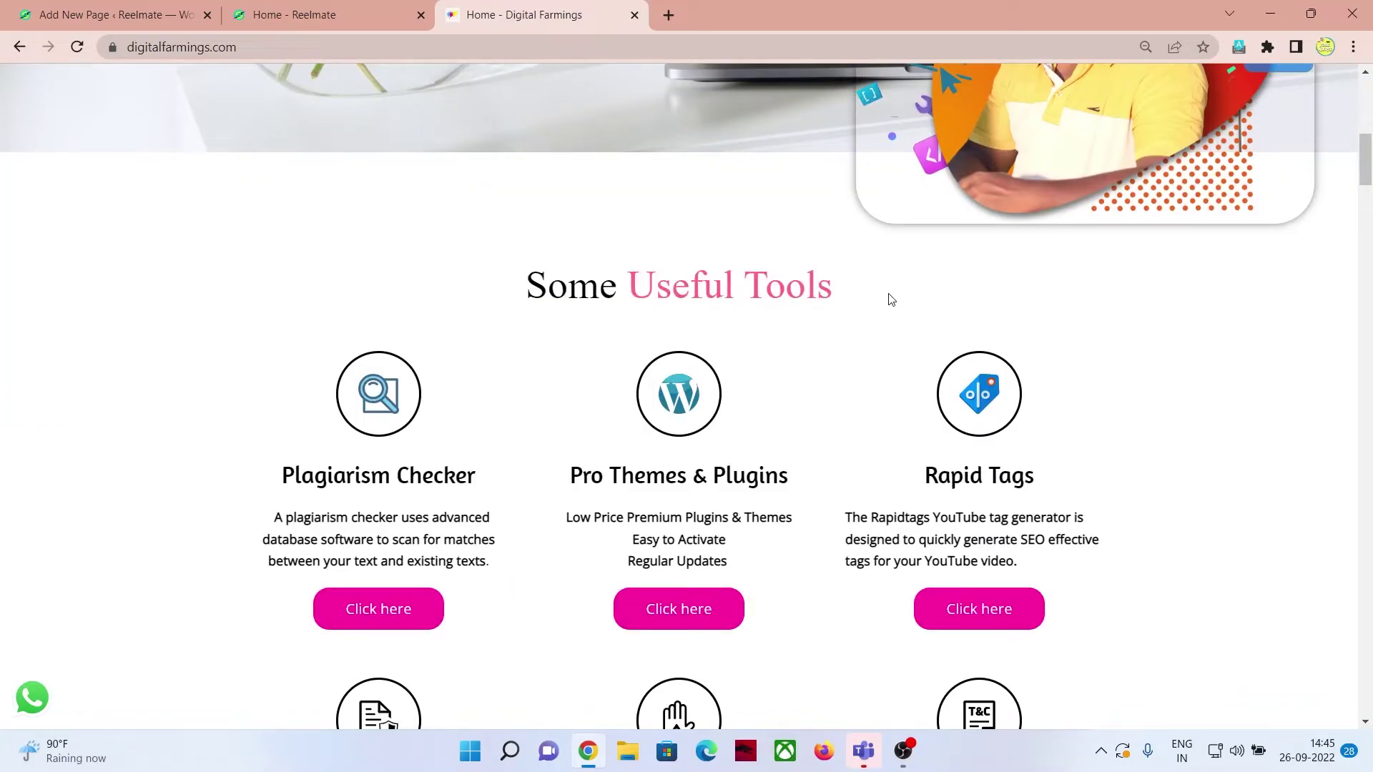
pyautogui.scroll(-2, 890, 297)
pyautogui.scroll(-1, 891, 296)
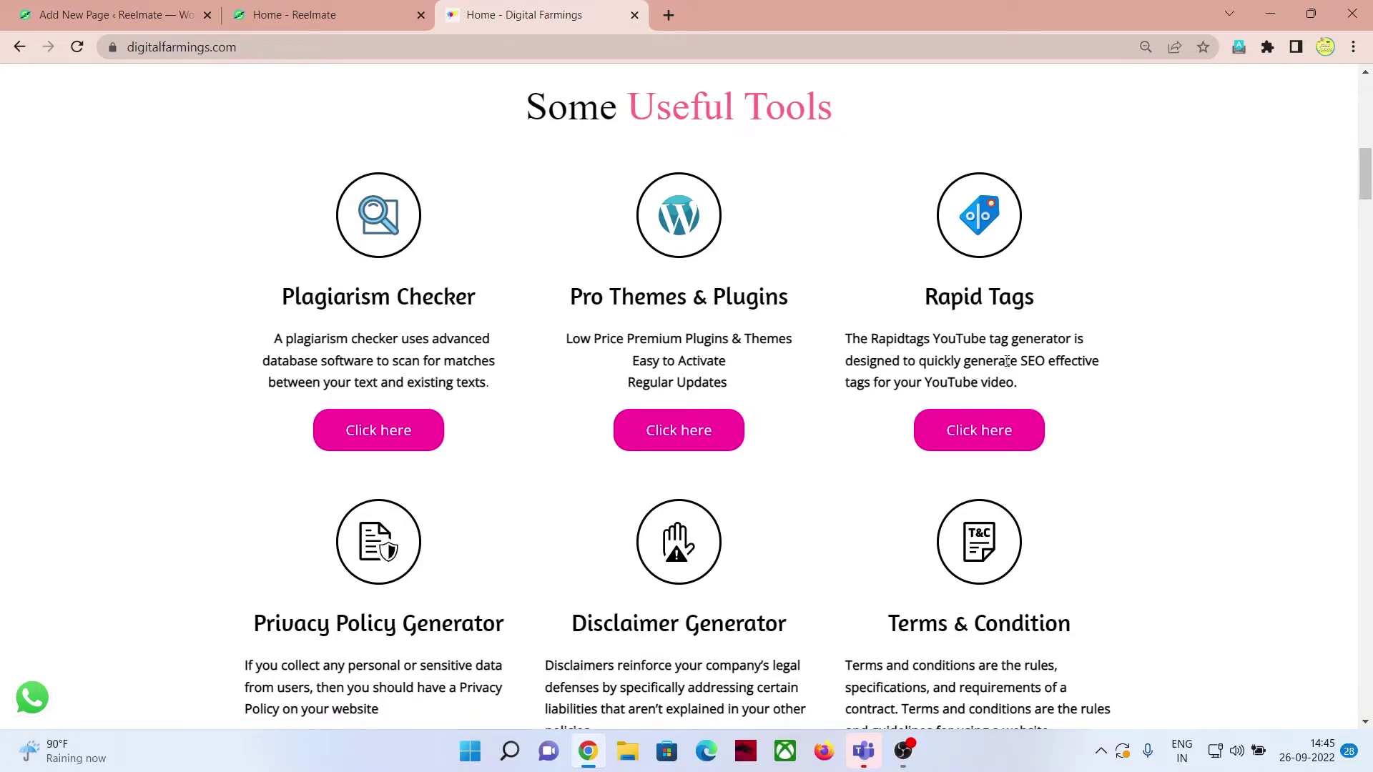
pyautogui.scroll(-3, 929, 436)
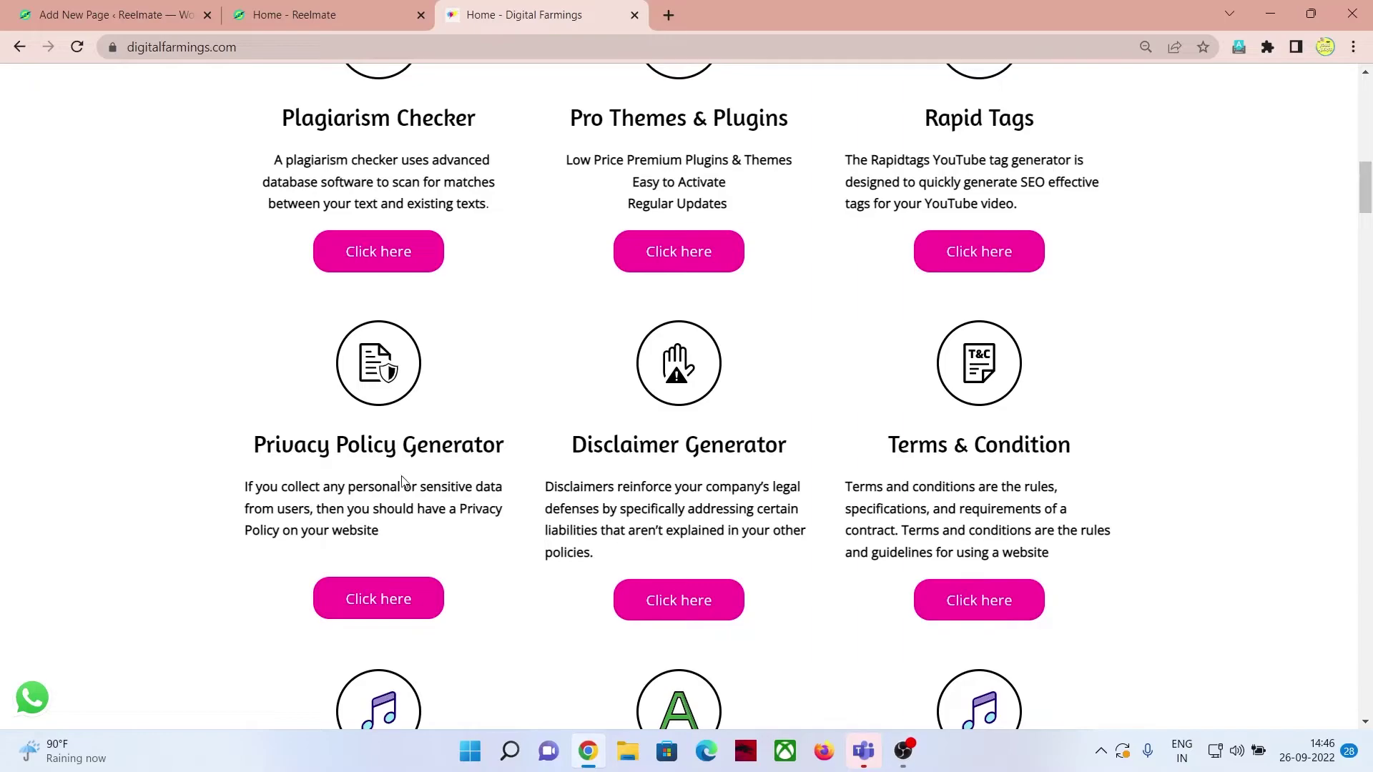
pyautogui.scroll(-1, 401, 476)
pyautogui.scroll(-1, 665, 383)
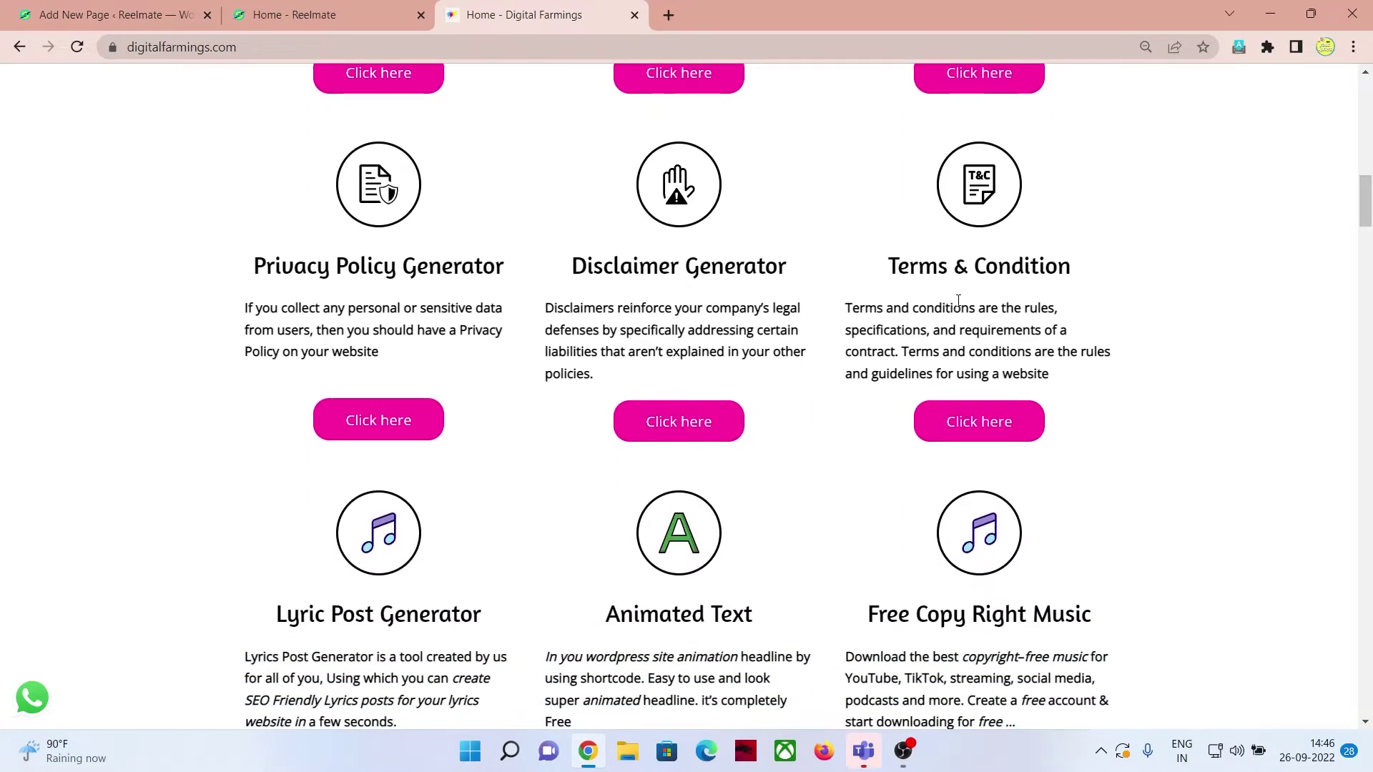
pyautogui.scroll(-2, 555, 503)
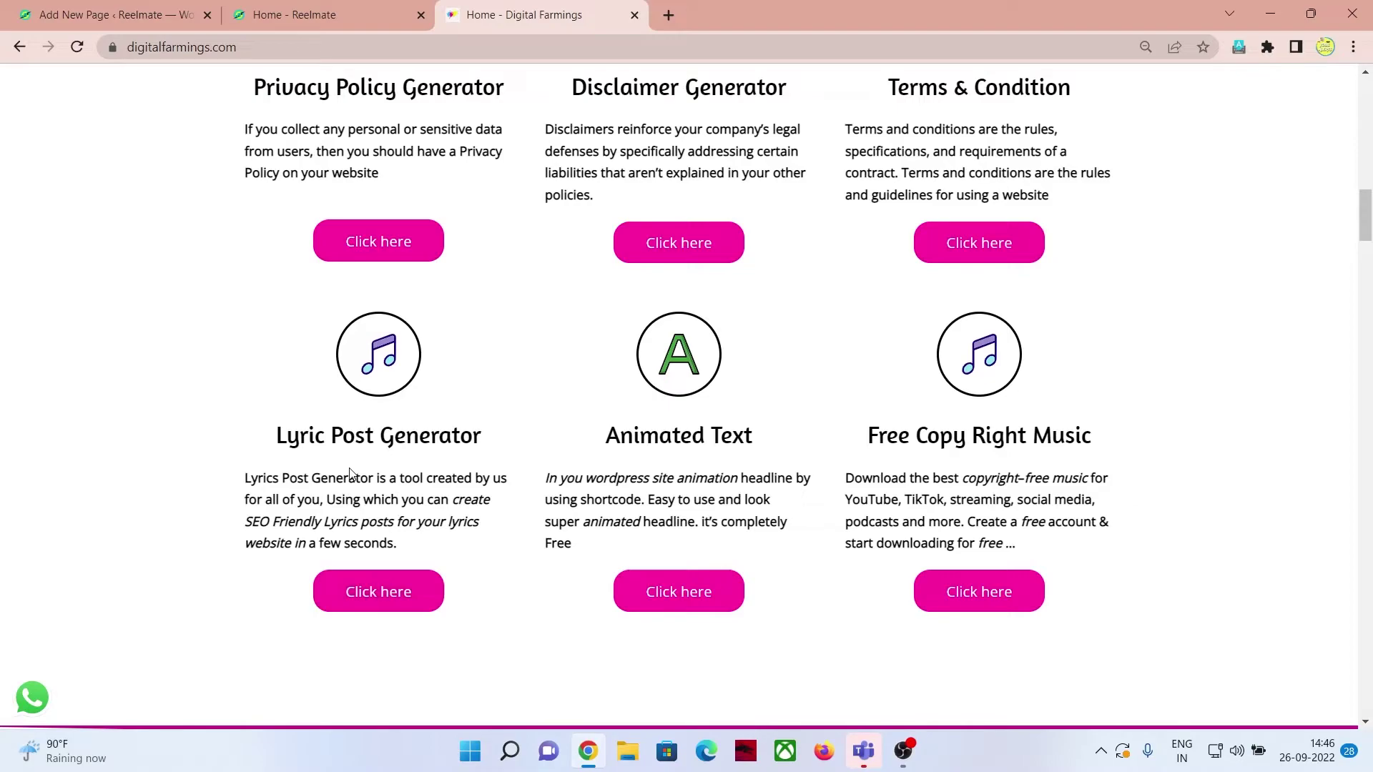
pyautogui.scroll(2, 361, 468)
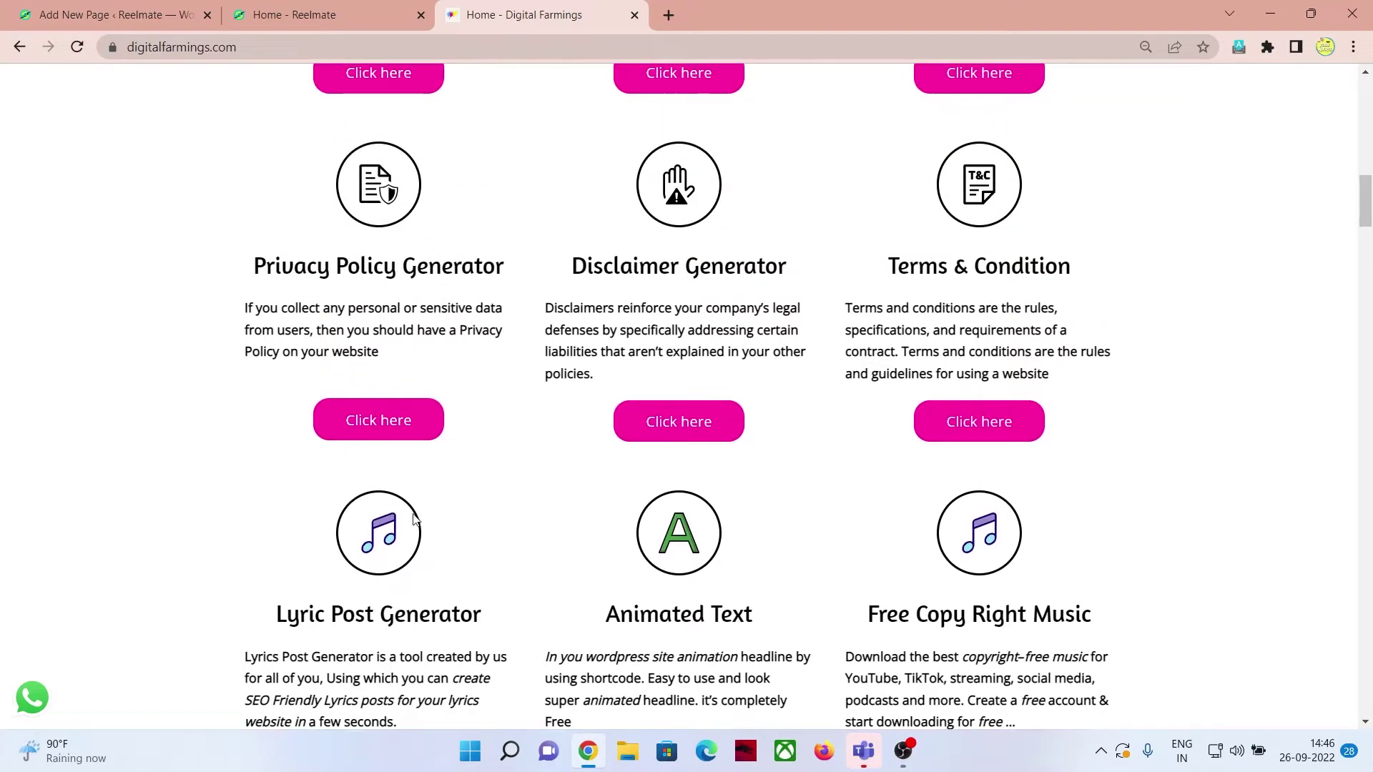
pyautogui.click(398, 428)
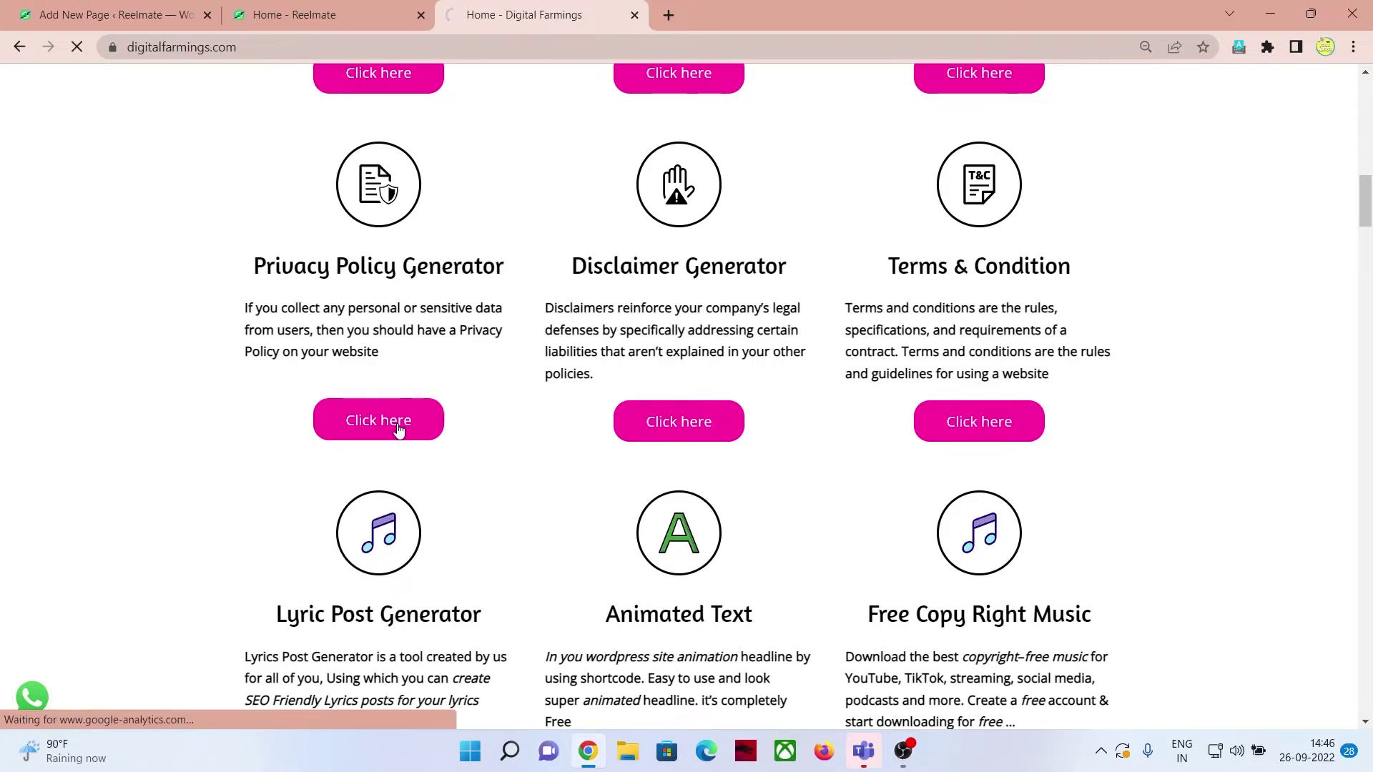
pyautogui.scroll(-5, 398, 424)
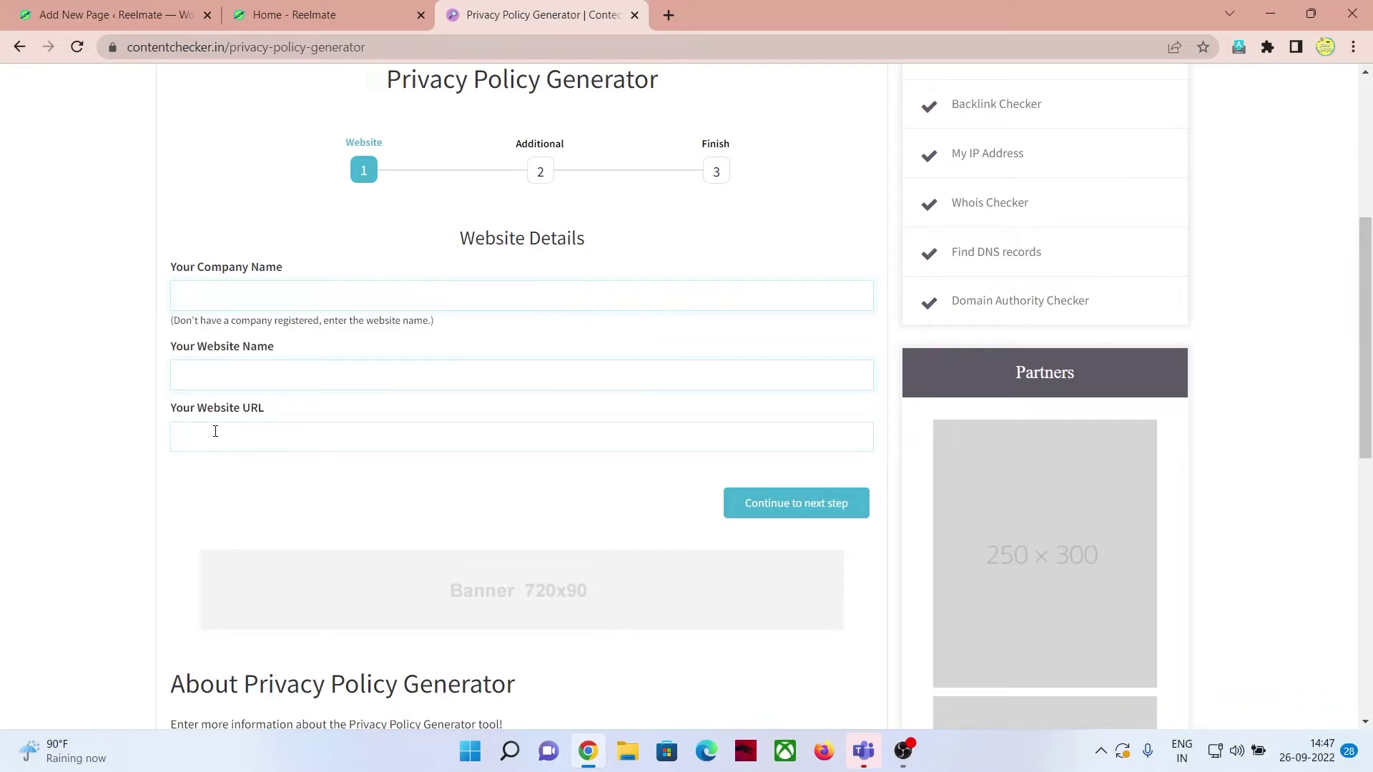
pyautogui.click(272, 14)
pyautogui.click(288, 50)
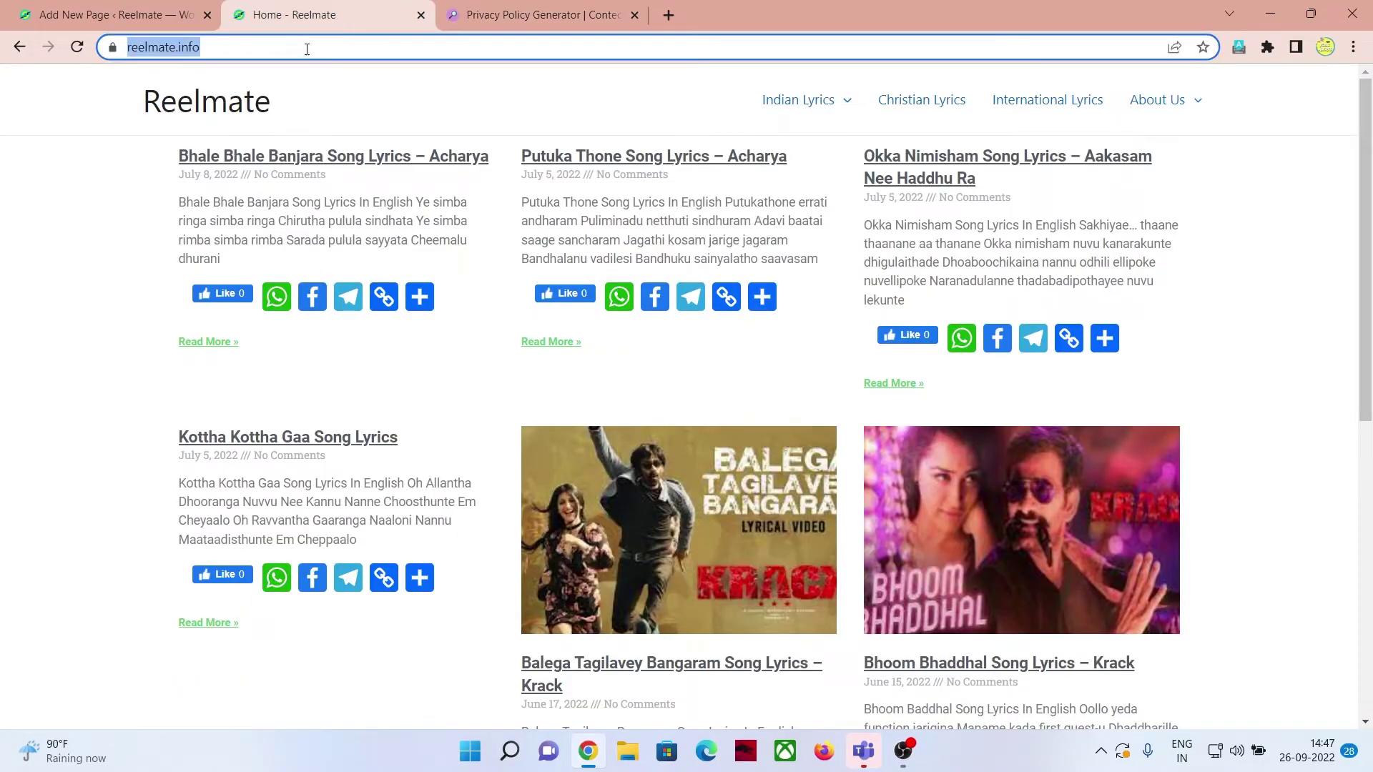
pyautogui.click(282, 49)
pyautogui.tripleClick(238, 45)
pyautogui.rightClick(238, 47)
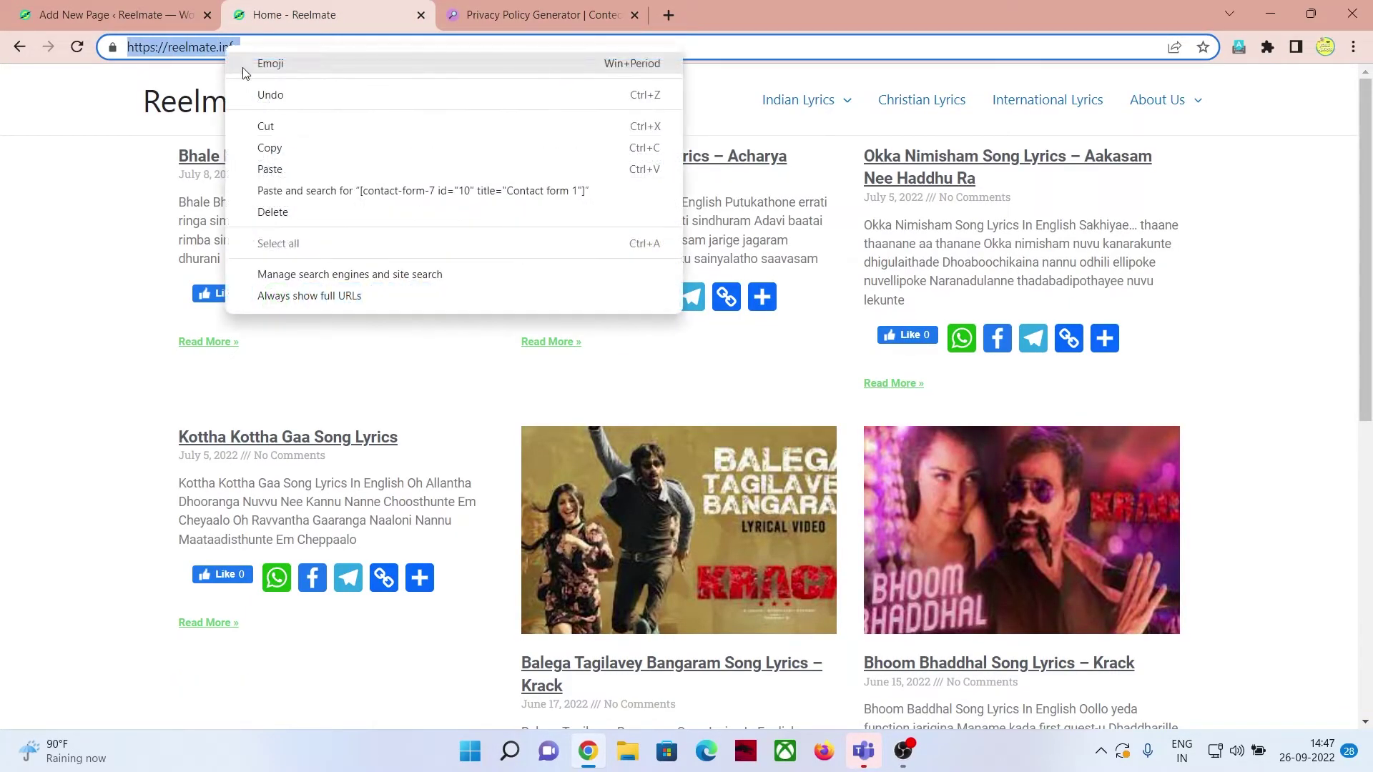
pyautogui.click(294, 148)
pyautogui.click(169, 7)
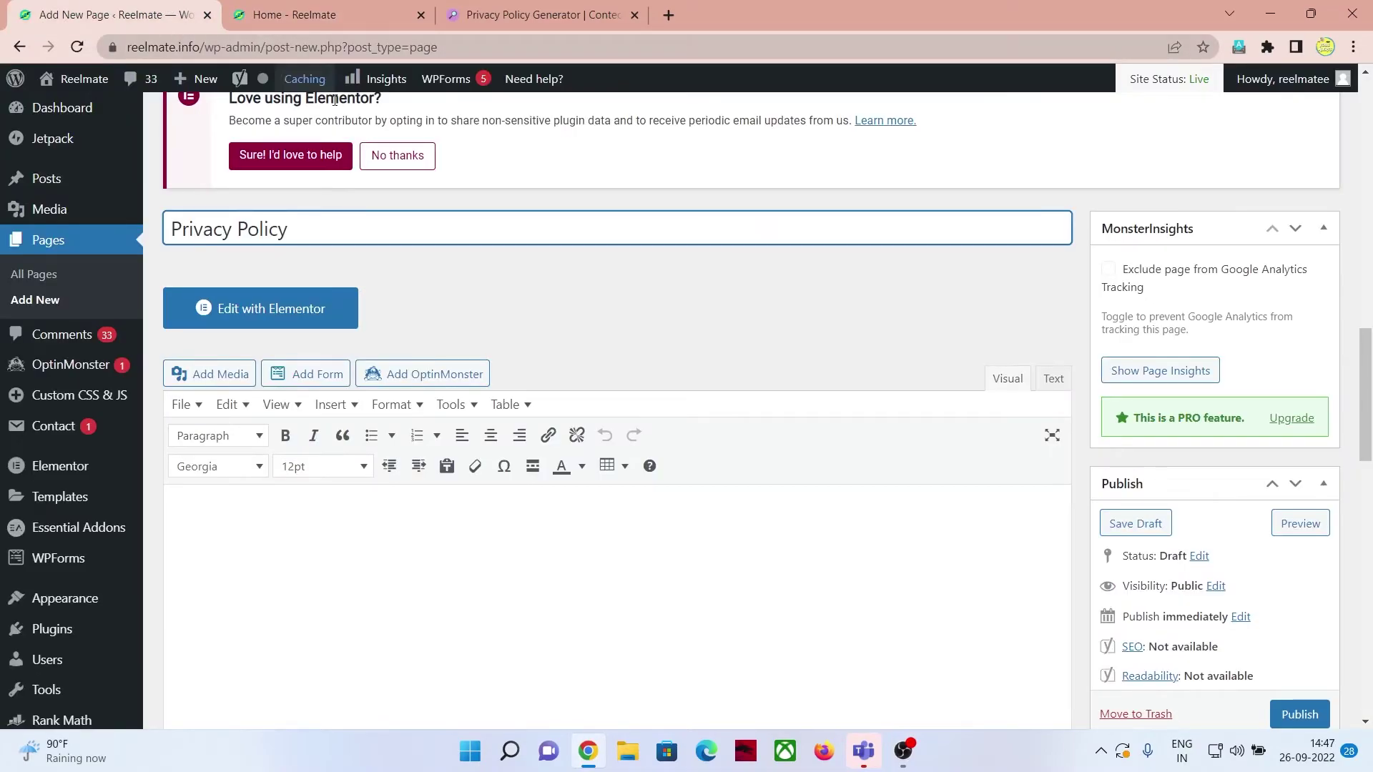
pyautogui.click(475, 16)
pyautogui.hotkey('ctrl', 'v')
pyautogui.click(349, 376)
pyautogui.write('reelmate')
pyautogui.click(367, 299)
pyautogui.write('reelmate')
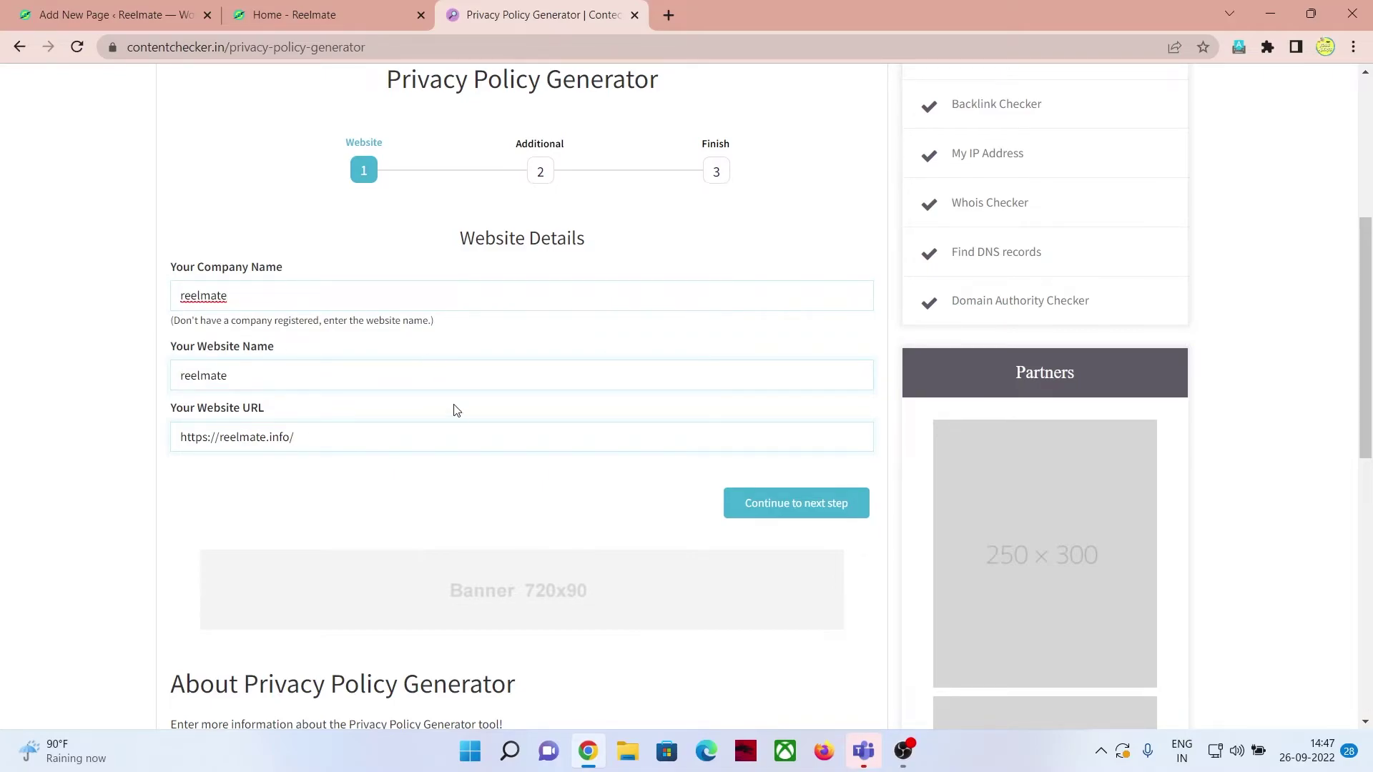
pyautogui.click(749, 508)
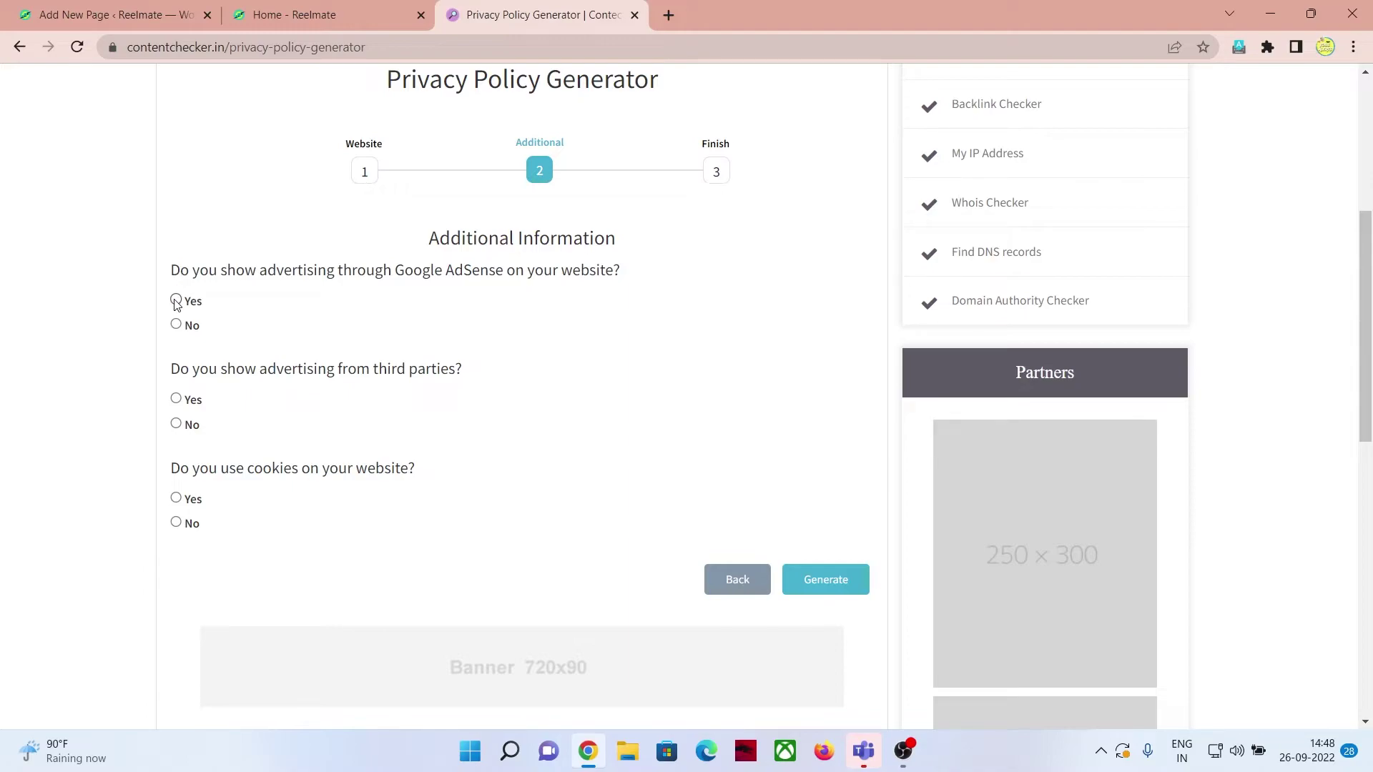
# Step: Answer the additional questions with Yes for Google AdSense and No for third-party advertising, generate the privacy policy and copy its HTML code
pyautogui.click(175, 301)
pyautogui.click(177, 424)
pyautogui.click(271, 486)
pyautogui.click(824, 590)
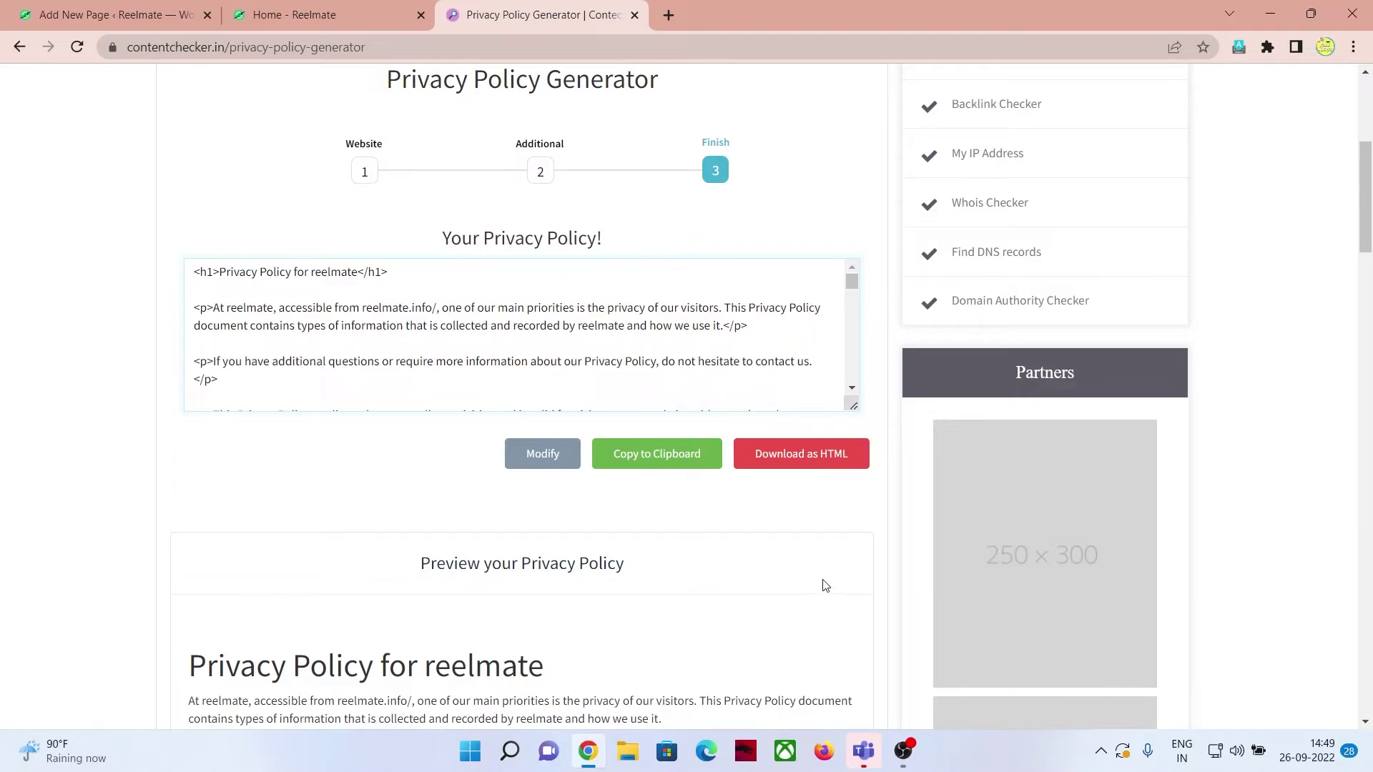
pyautogui.click(651, 459)
pyautogui.click(658, 495)
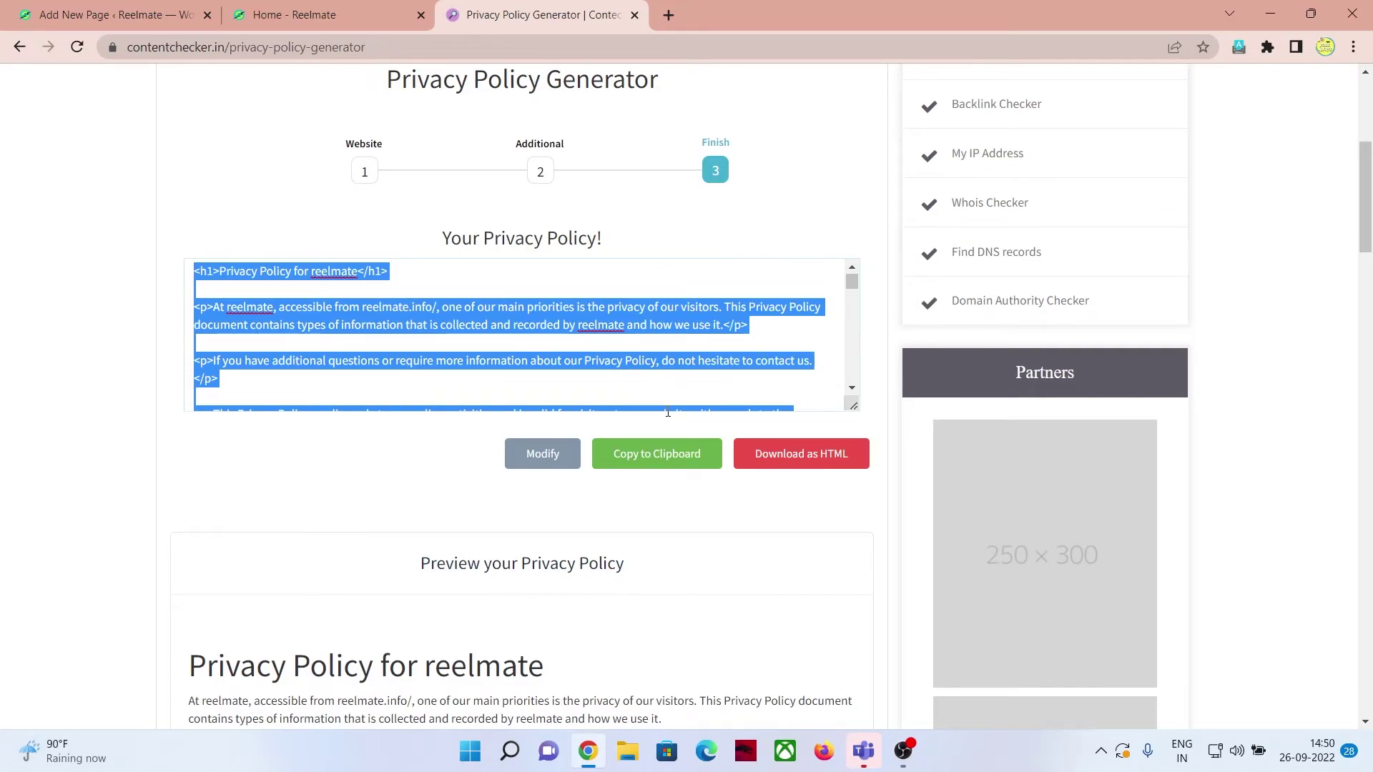
# Step: Paste the copied privacy policy code into the body of the new Privacy Policy page and publish the page
pyautogui.hotkey('ctrl', '1')
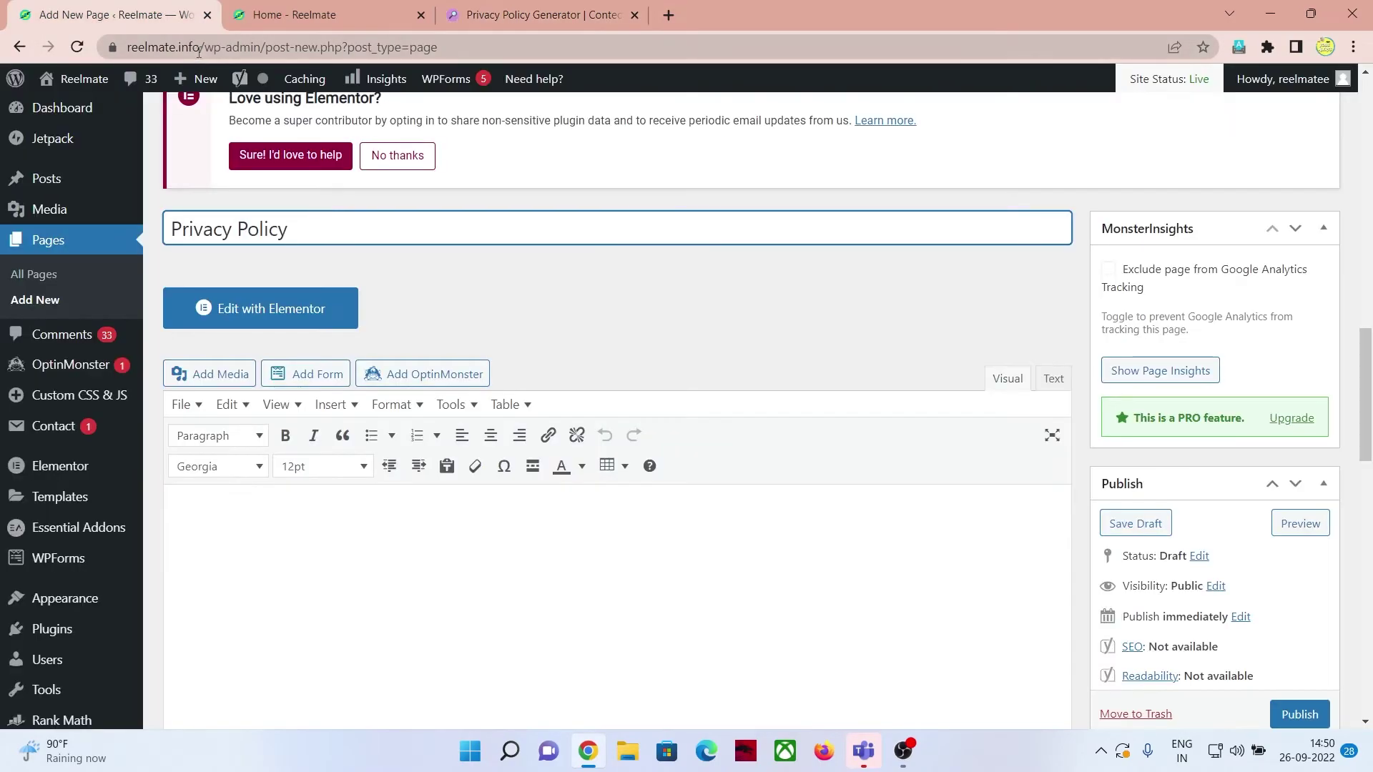
pyautogui.scroll(-3, 387, 351)
pyautogui.click(393, 368)
pyautogui.scroll(-1, 423, 286)
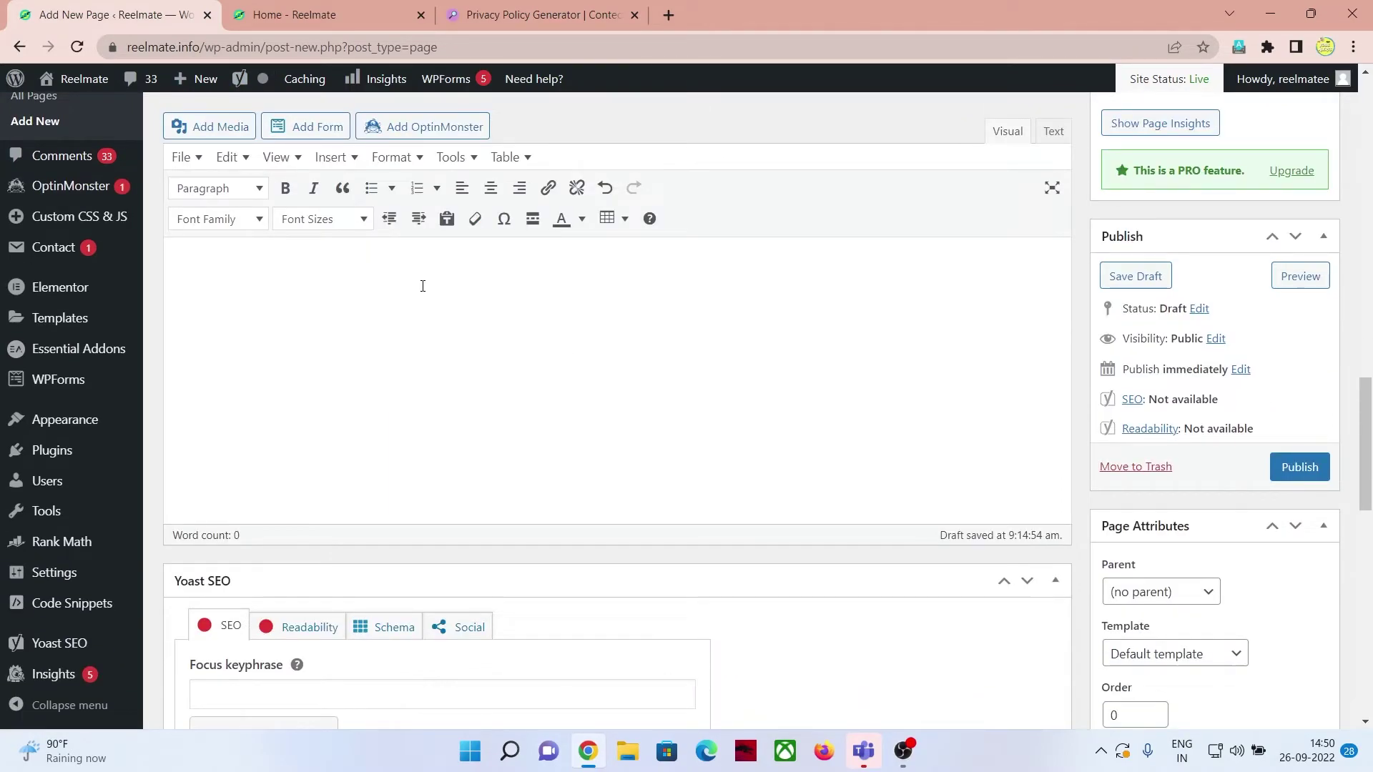
pyautogui.hotkey('ctrl', 'v')
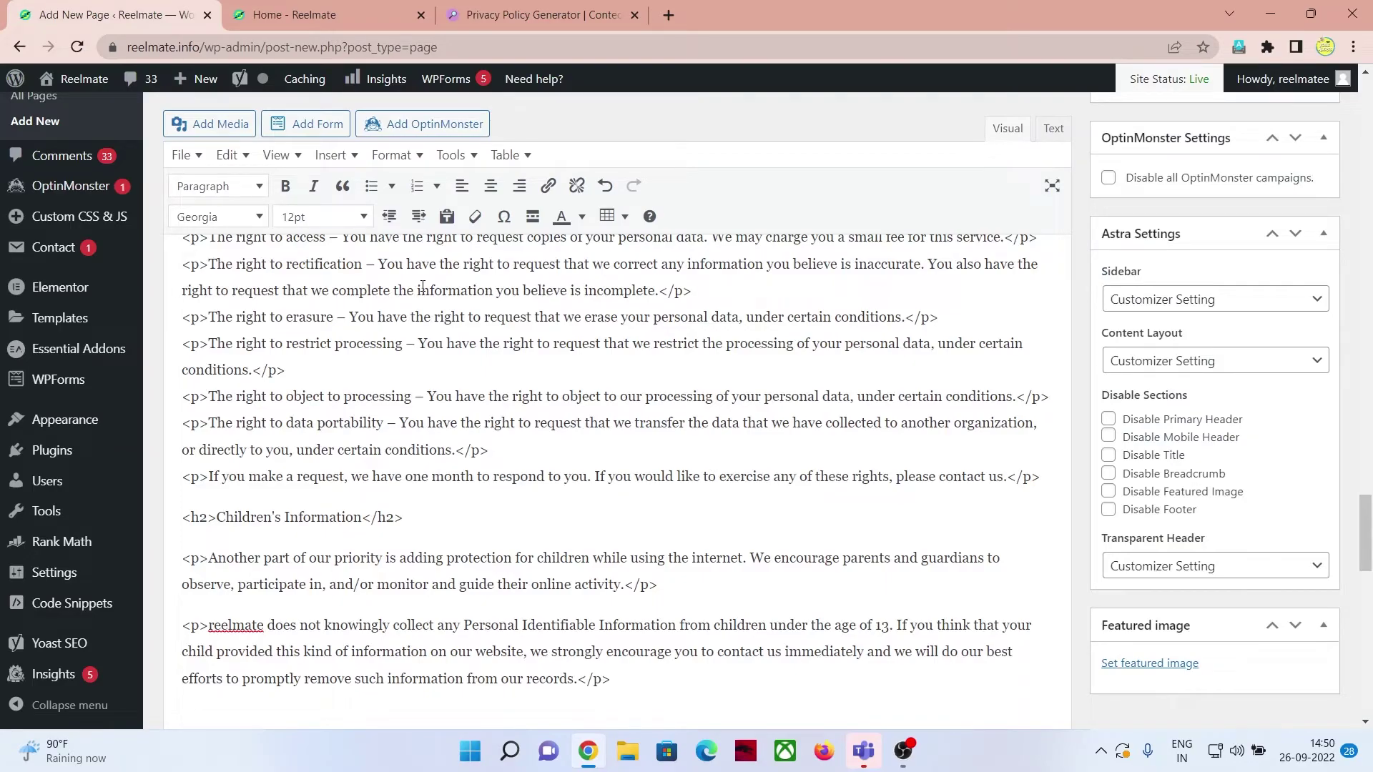
pyautogui.scroll(10, 422, 286)
pyautogui.click(1299, 500)
# Step: View the published Privacy Policy page on the site to check how its content is displayed
pyautogui.scroll(-8, 721, 412)
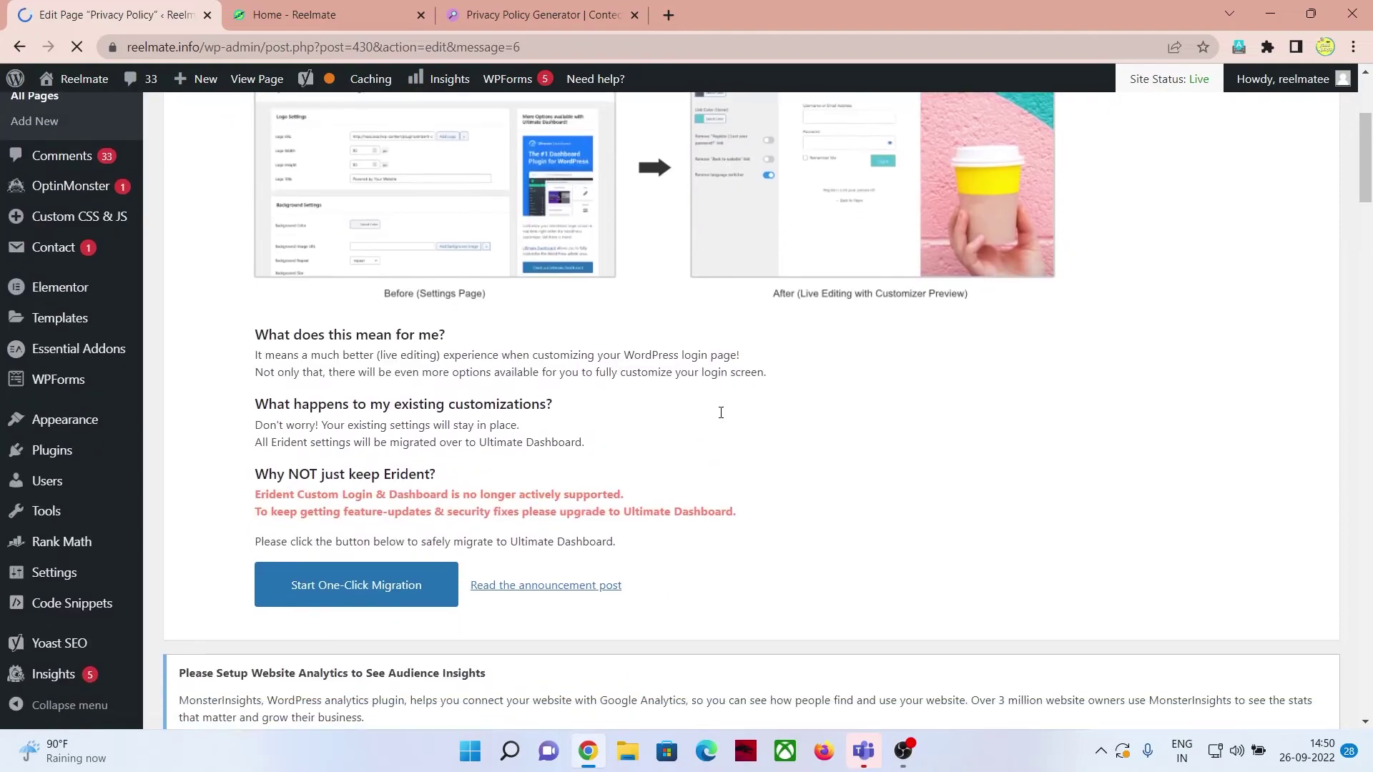
pyautogui.scroll(-8, 720, 413)
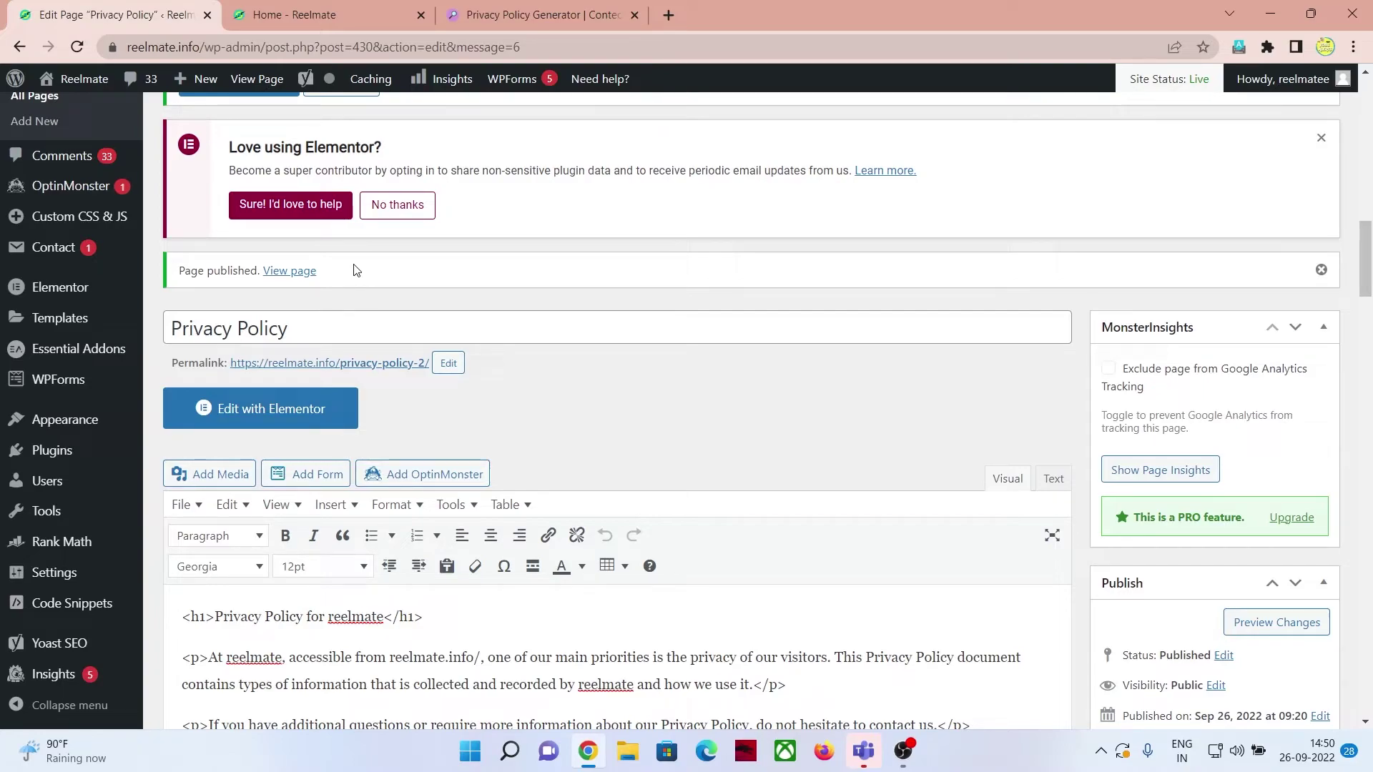
pyautogui.click(294, 273)
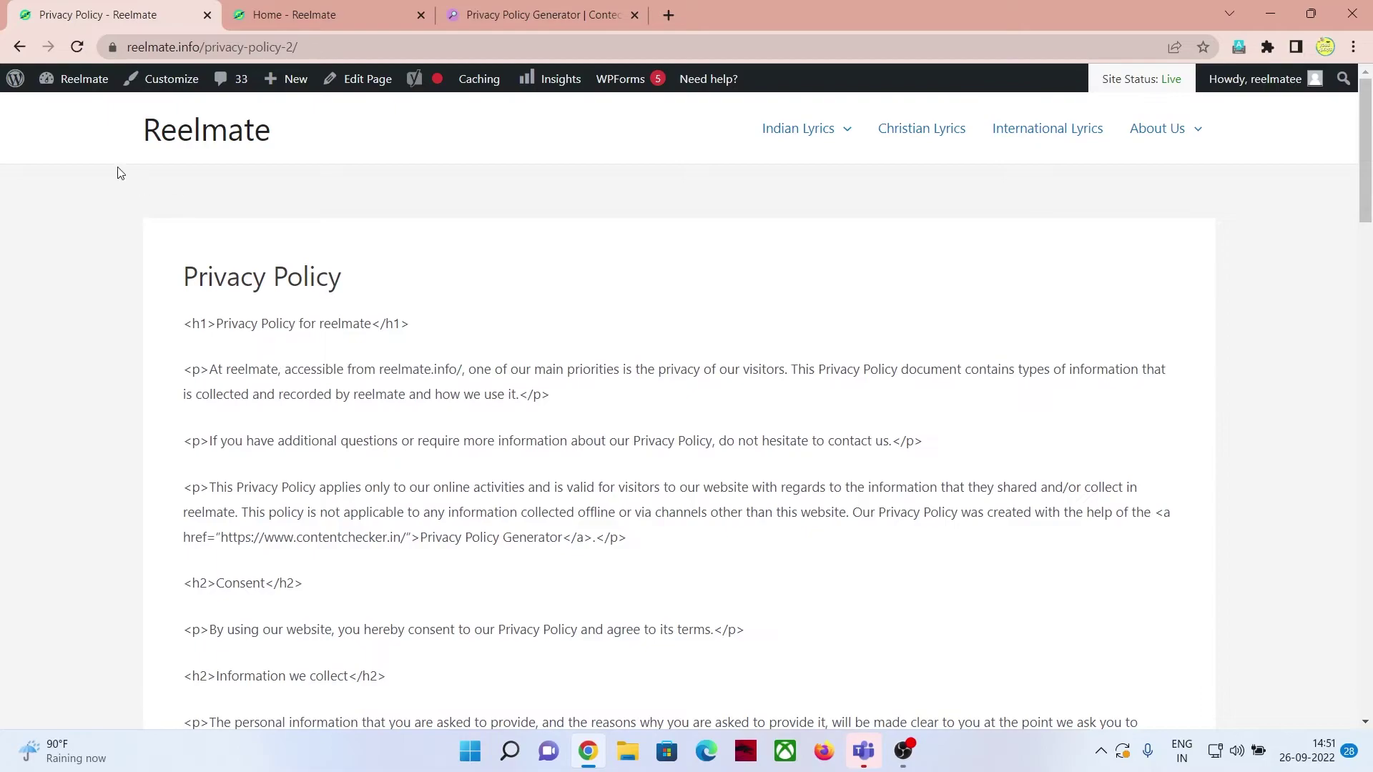
# Step: Clear the Privacy Policy page's body and insert the copied HTML in Text mode, switching back to the Visual view
pyautogui.click(360, 79)
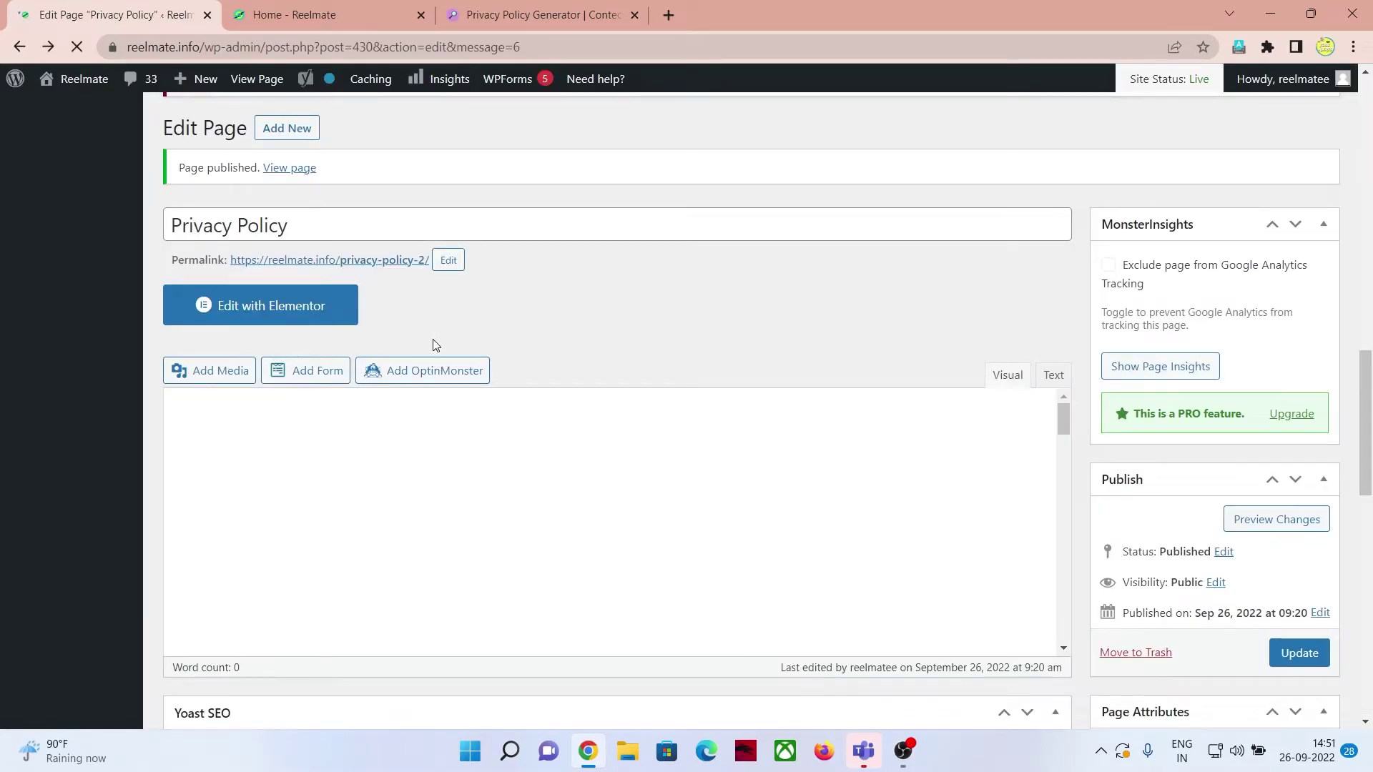
pyautogui.scroll(-5, 563, 326)
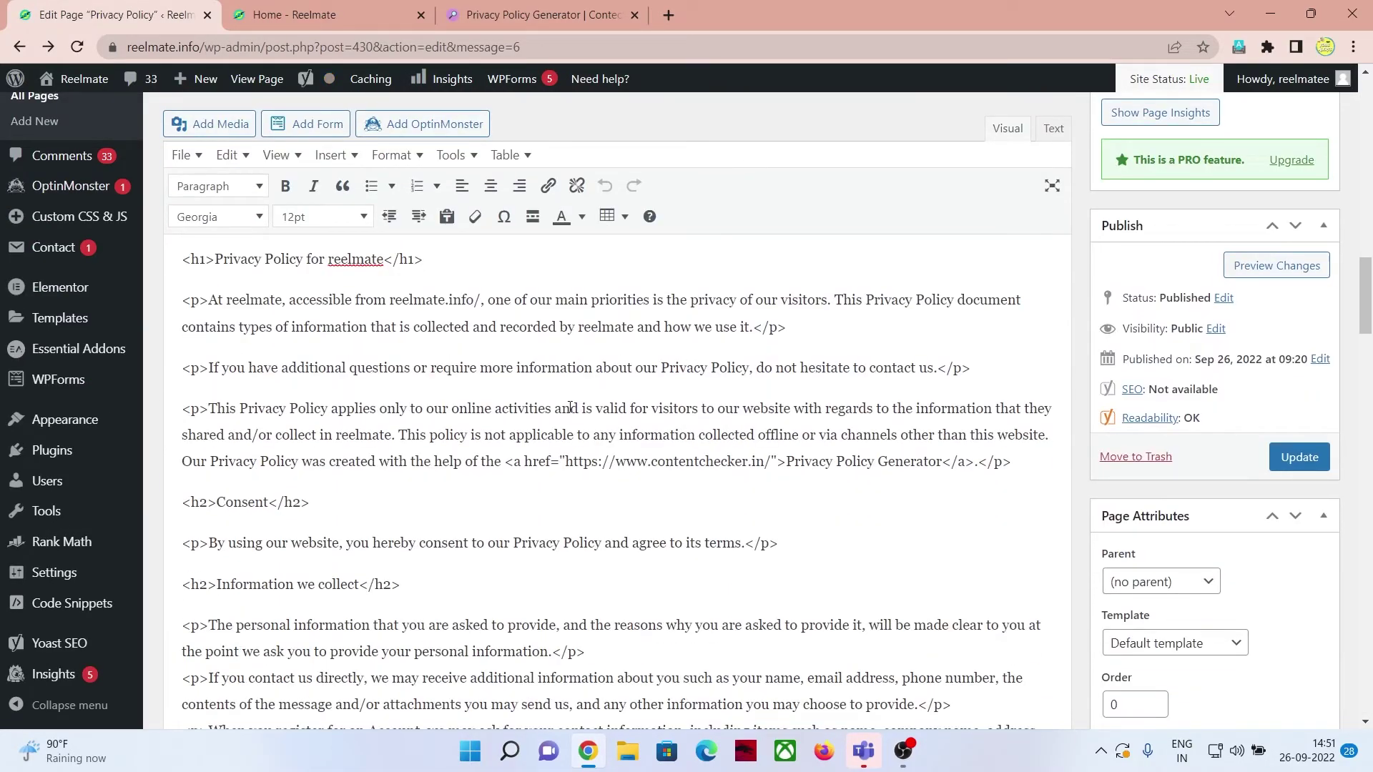
pyautogui.click(517, 5)
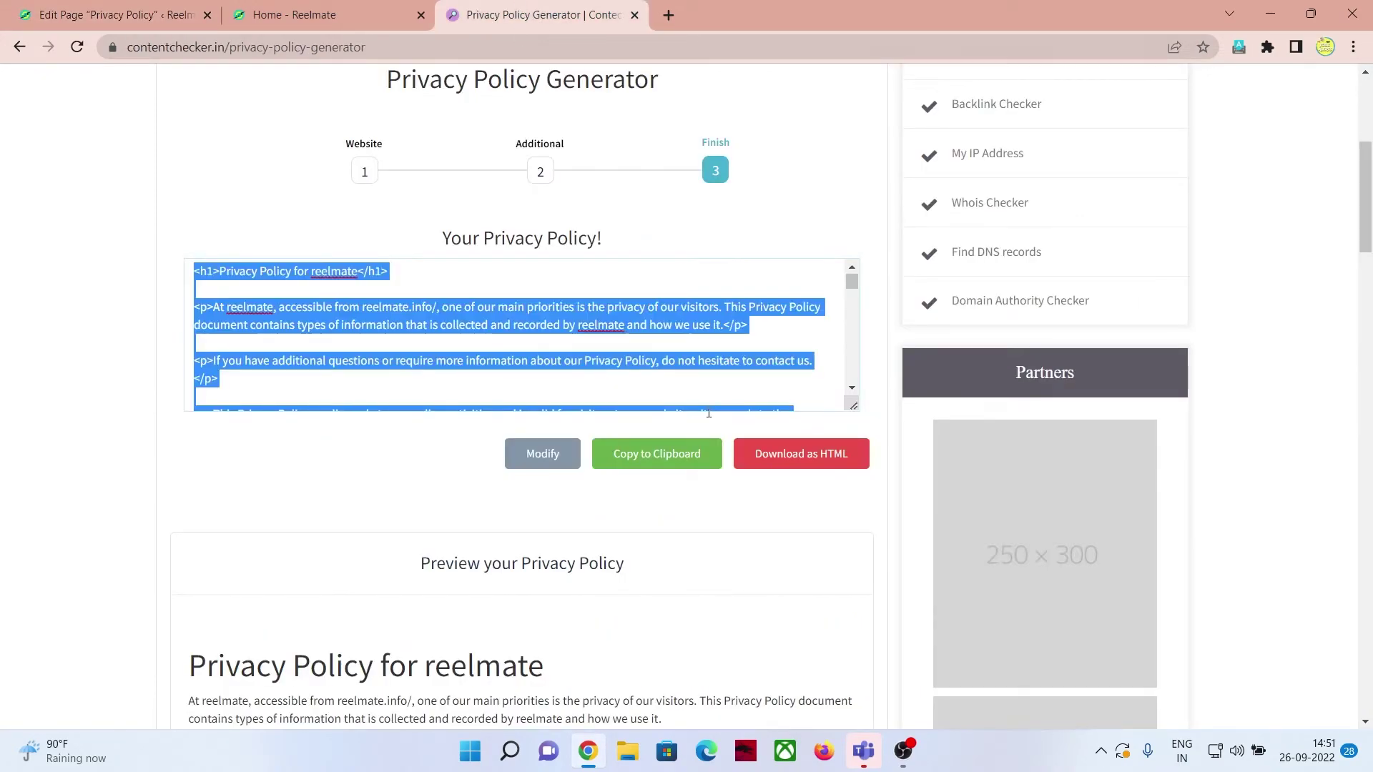
pyautogui.click(179, 11)
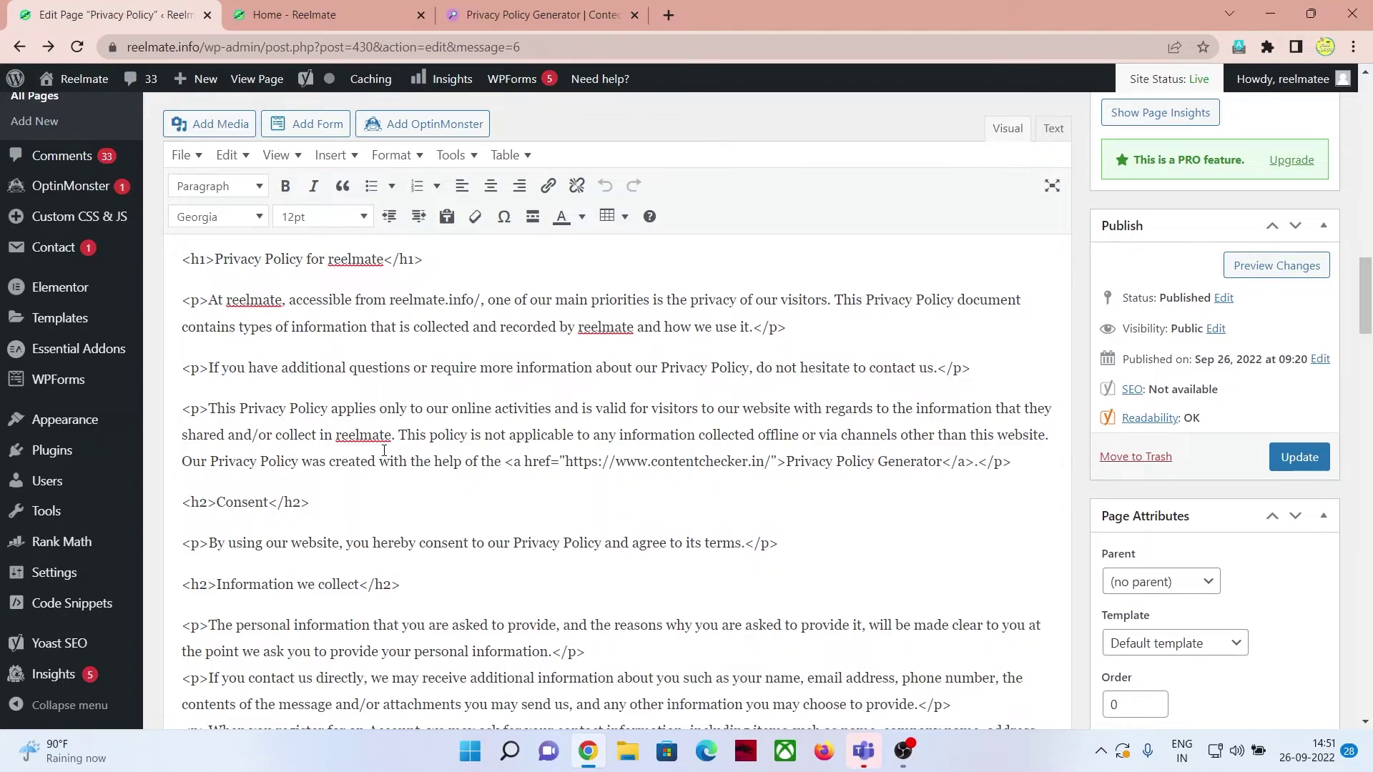
pyautogui.hotkey('ctrl', 'a')
pyautogui.press('Delete')
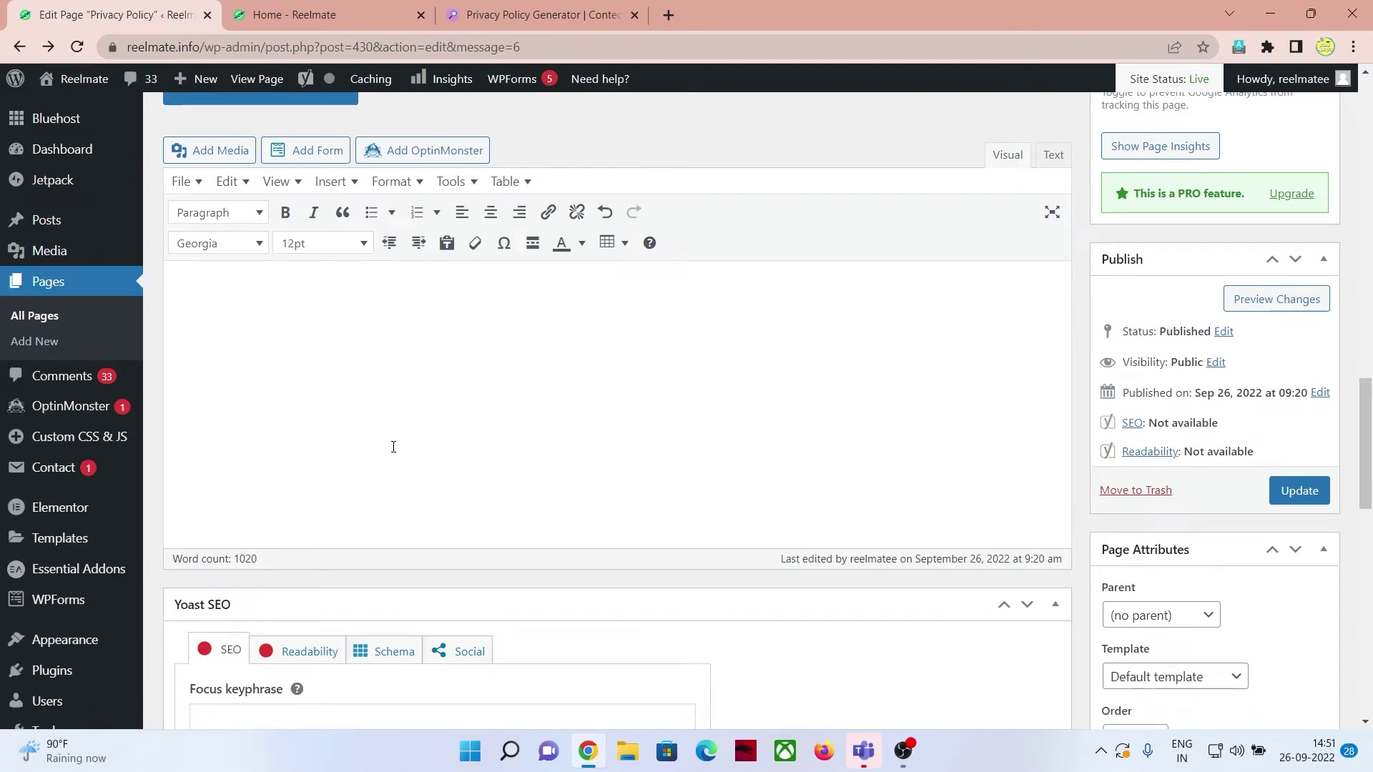
pyautogui.click(1050, 161)
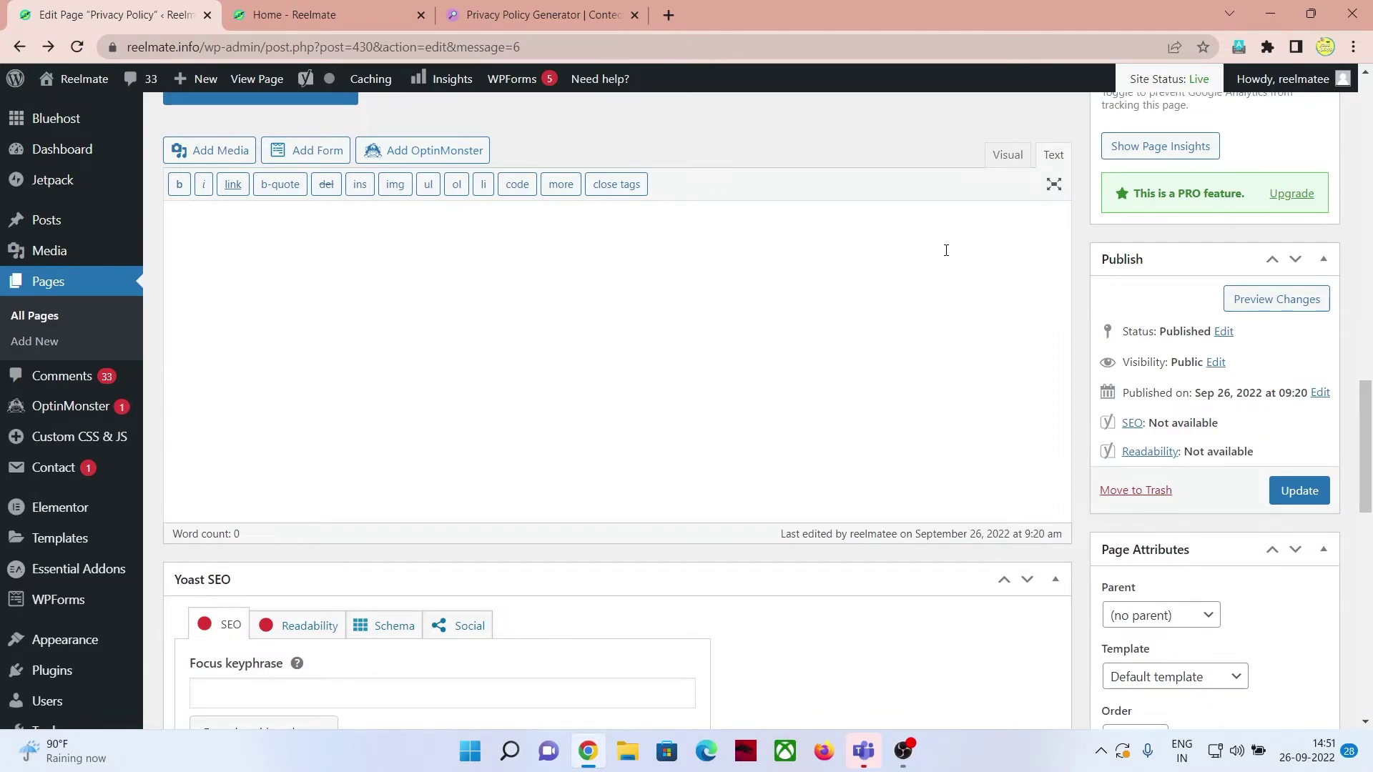
pyautogui.hotkey('ctrl', 'v')
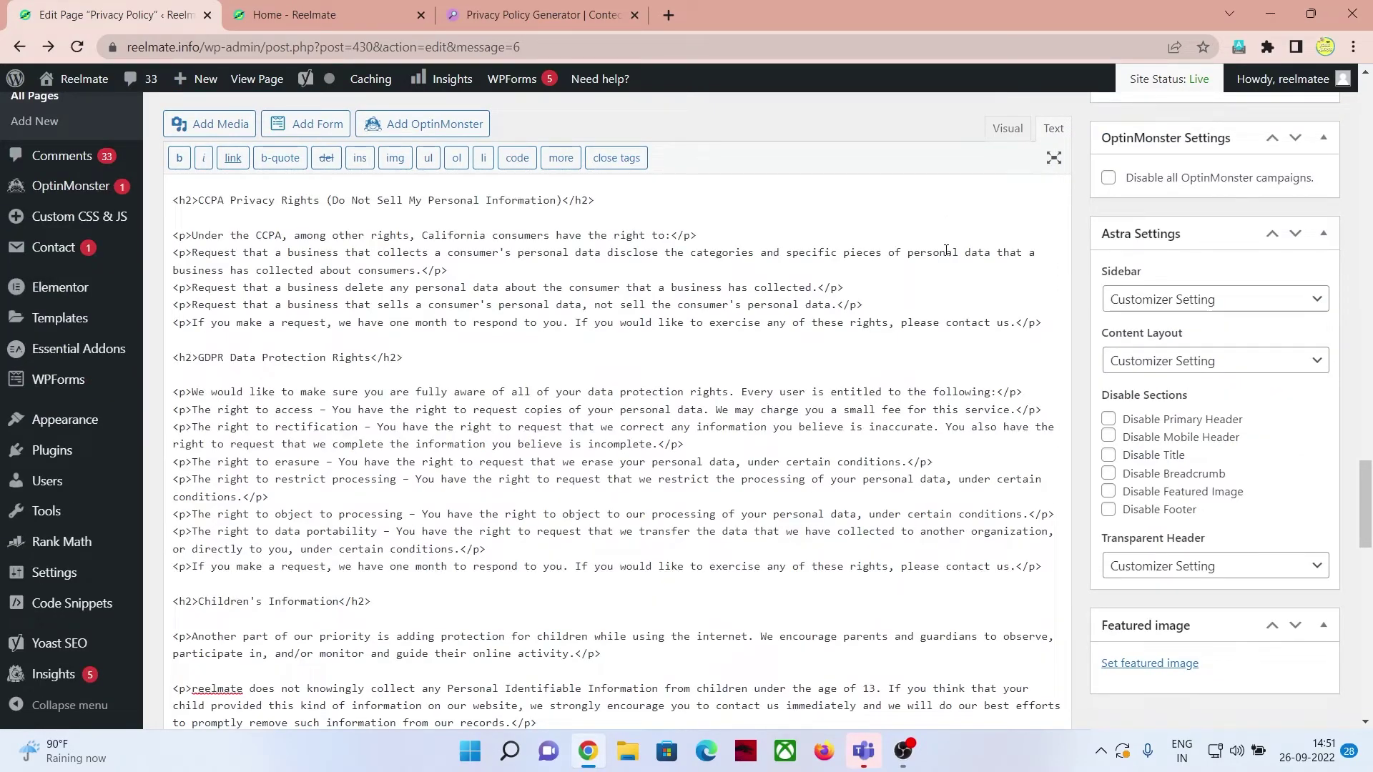
pyautogui.click(1007, 129)
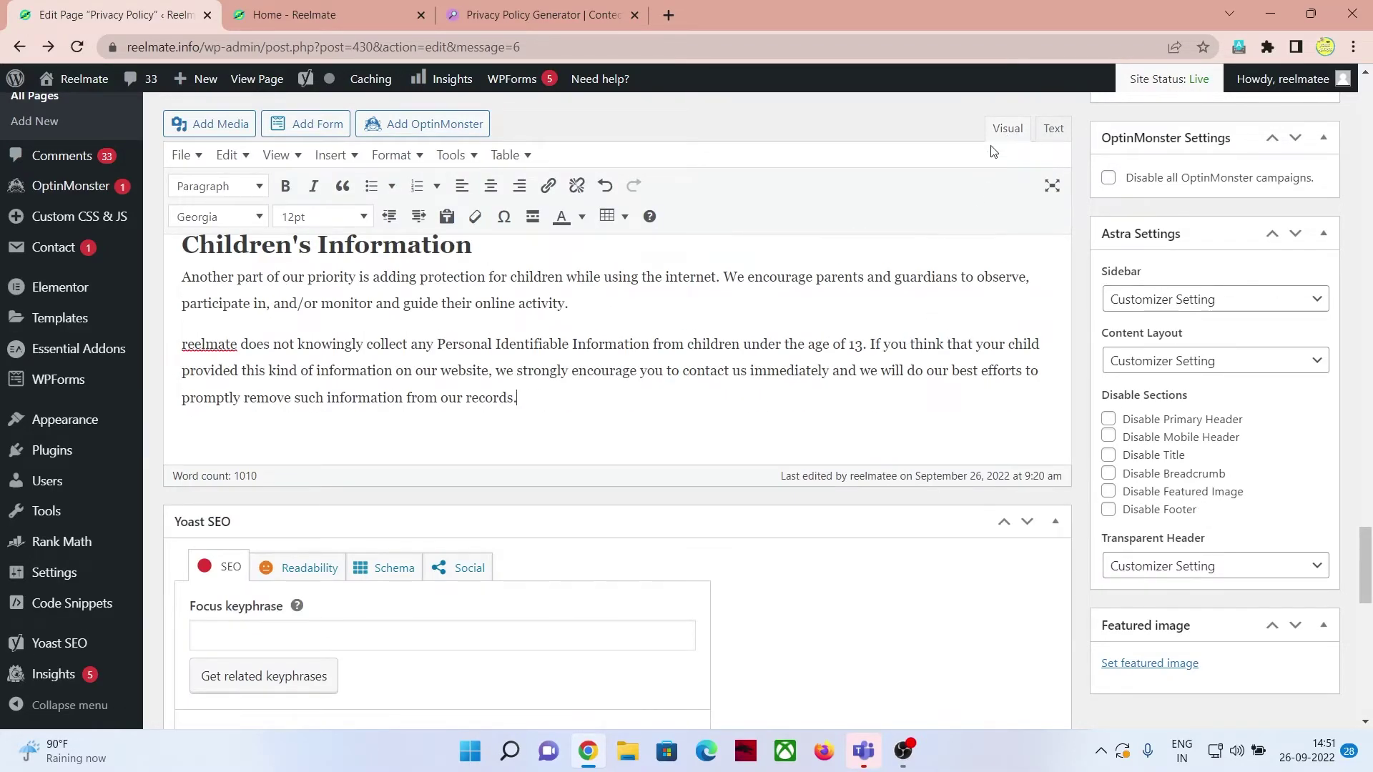
# Step: Review the formatted privacy policy text, update the page and view it on the site
pyautogui.scroll(10, 582, 505)
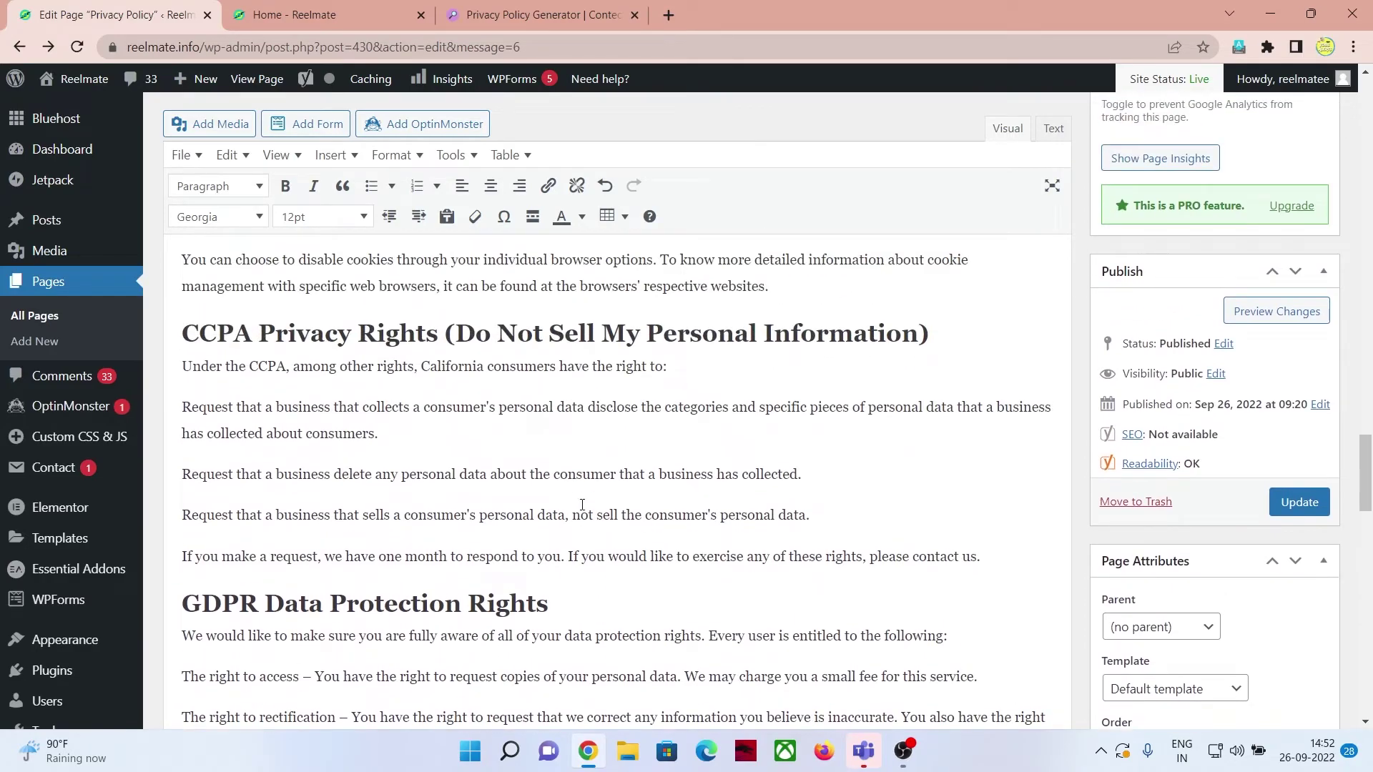
pyautogui.scroll(8, 599, 463)
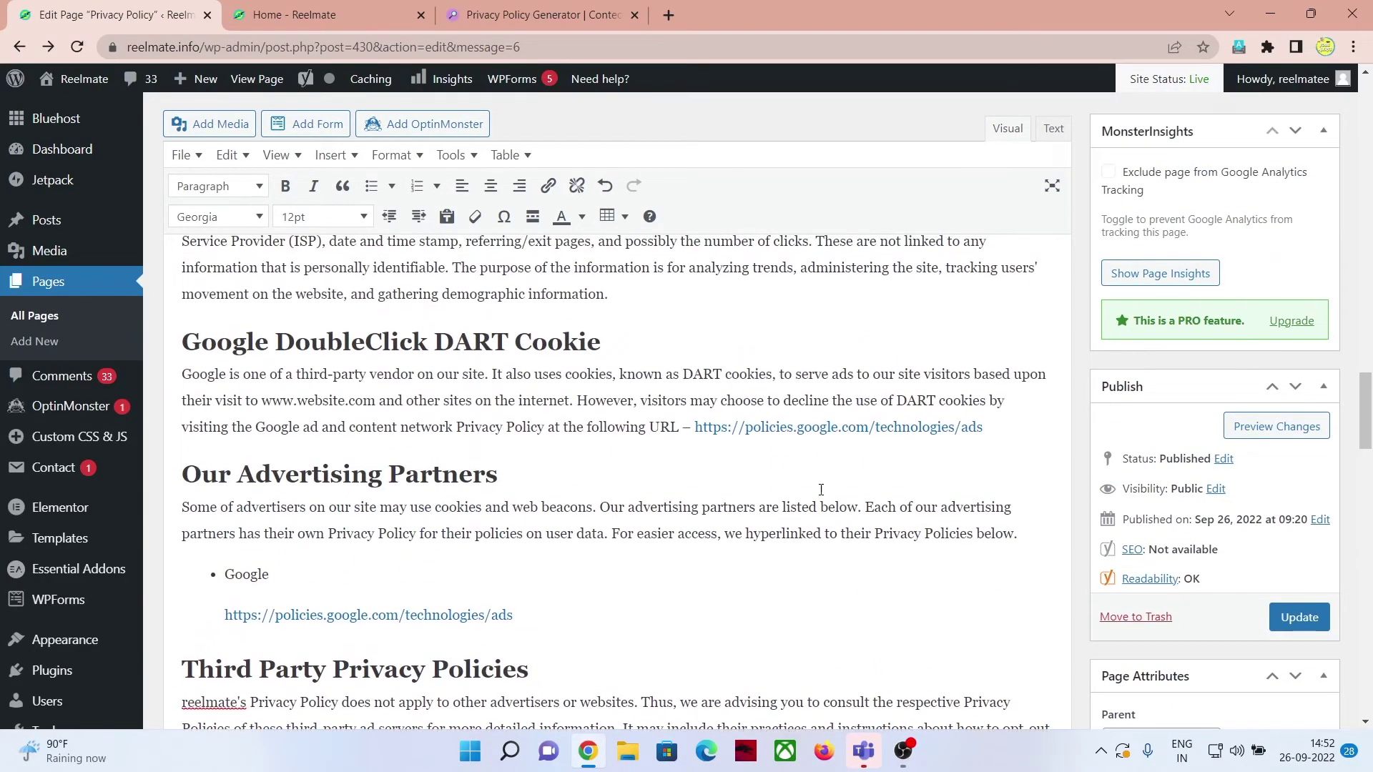
pyautogui.click(1296, 619)
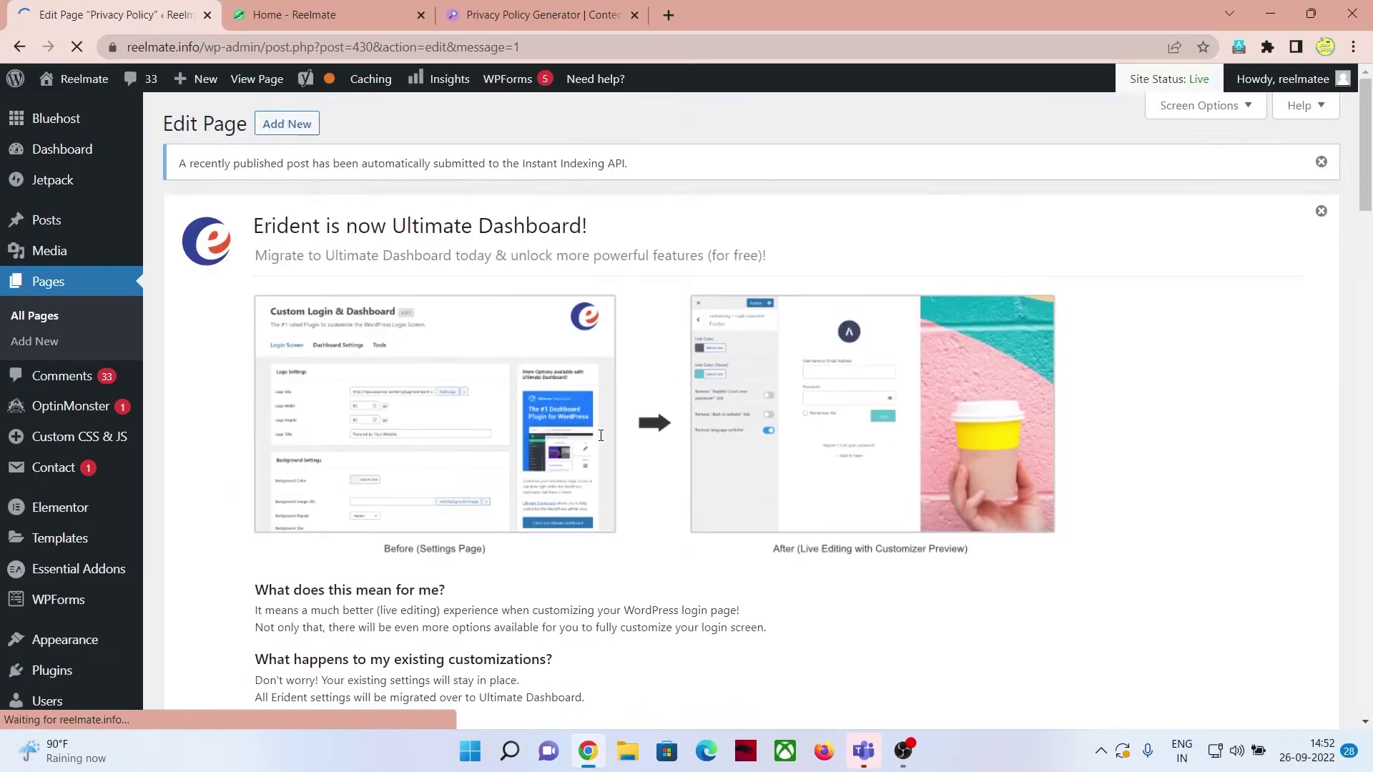
pyautogui.click(281, 538)
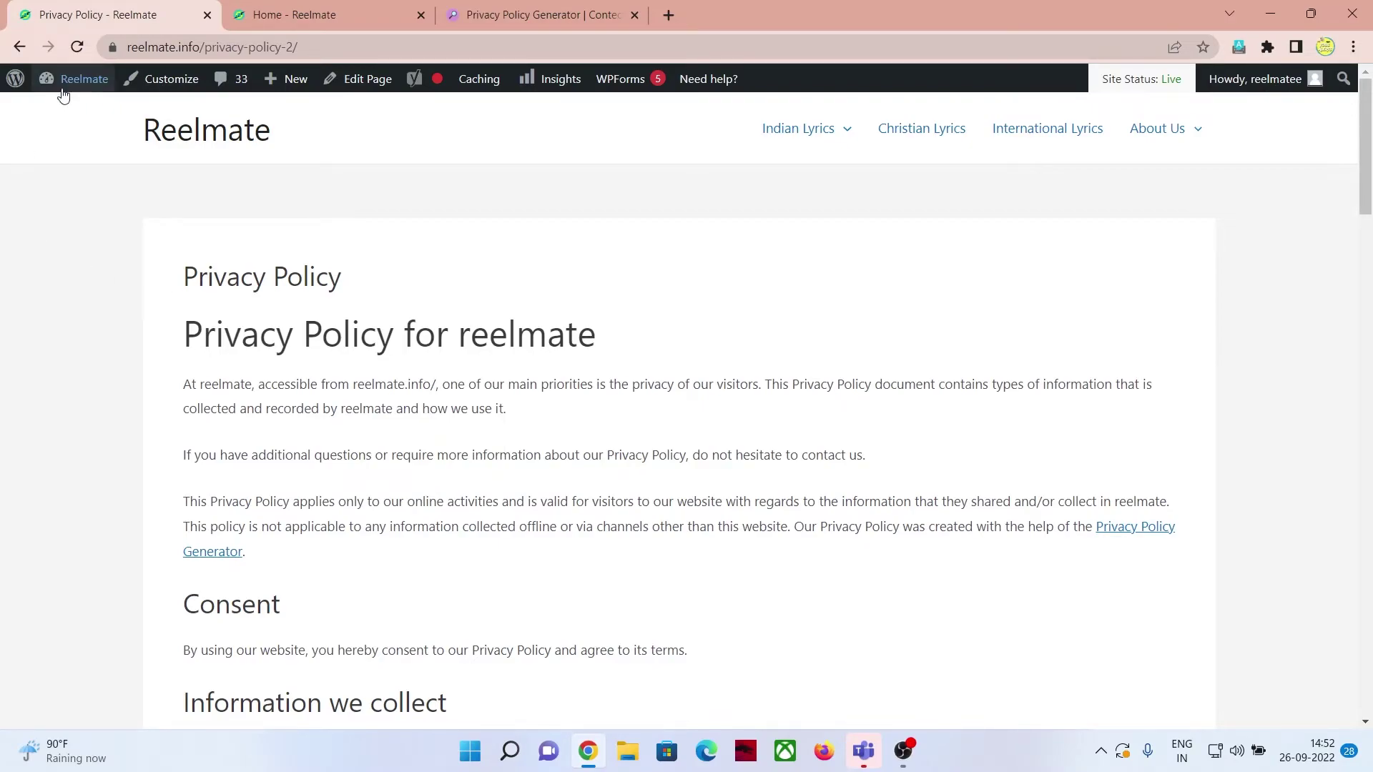
# Step: Create a new WordPress page from the site dashboard and title it "disclaimer"
pyautogui.moveTo(71, 78)
pyautogui.click(84, 110)
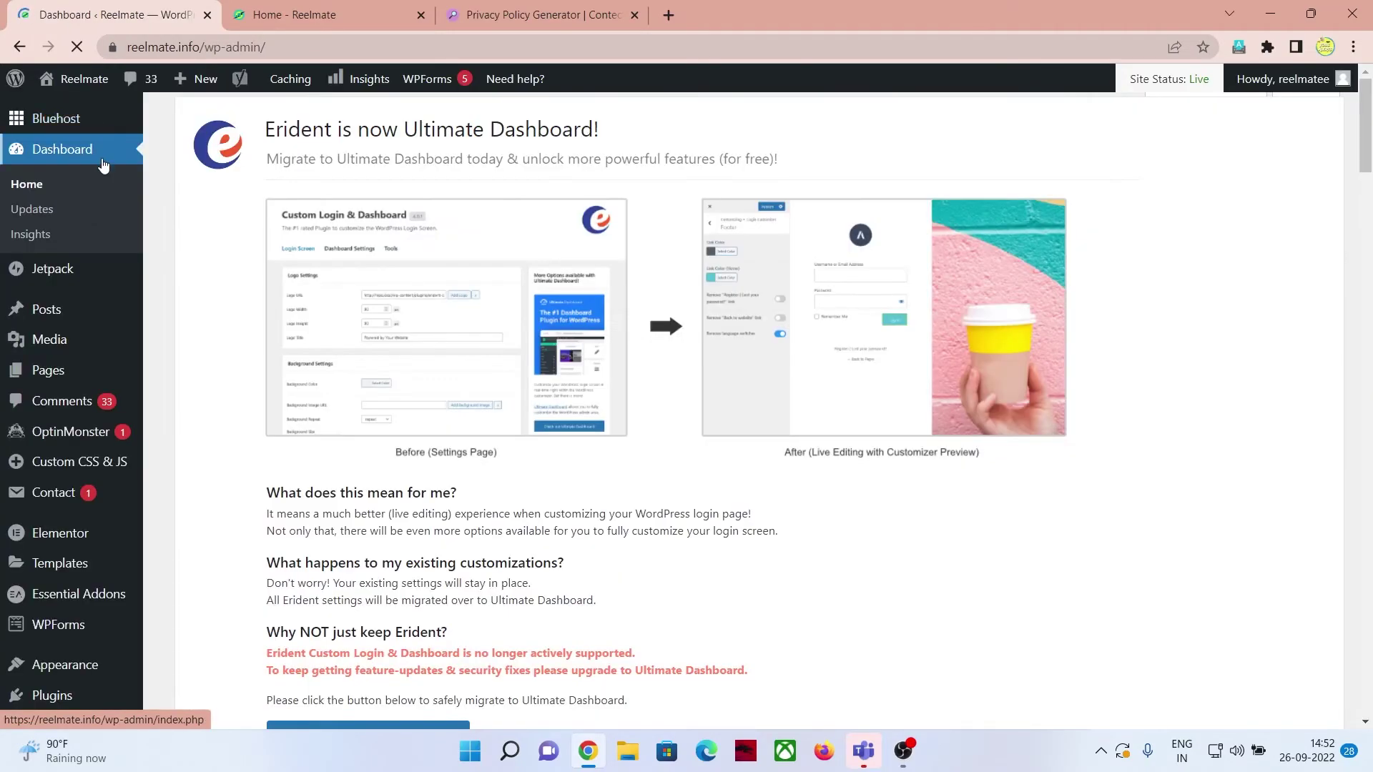
pyautogui.moveTo(62, 370)
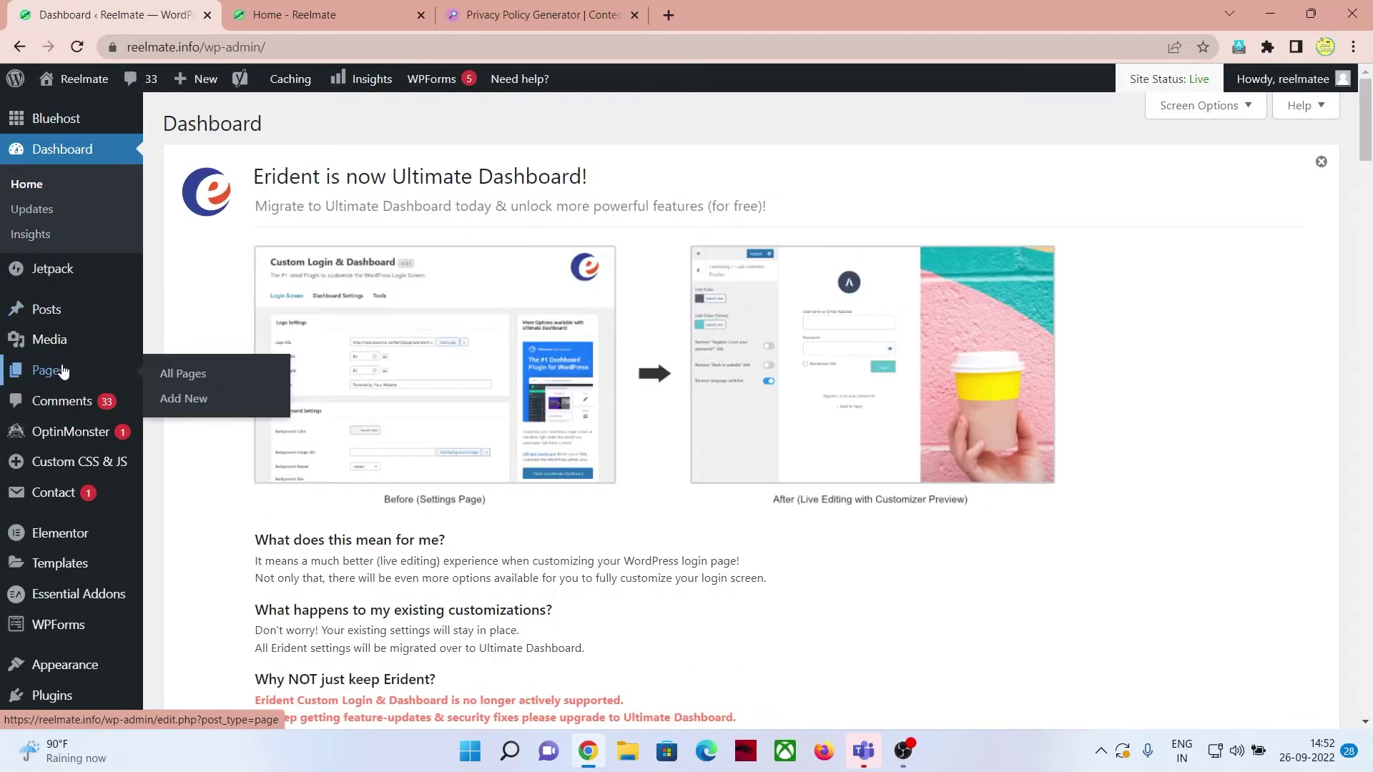
pyautogui.click(183, 399)
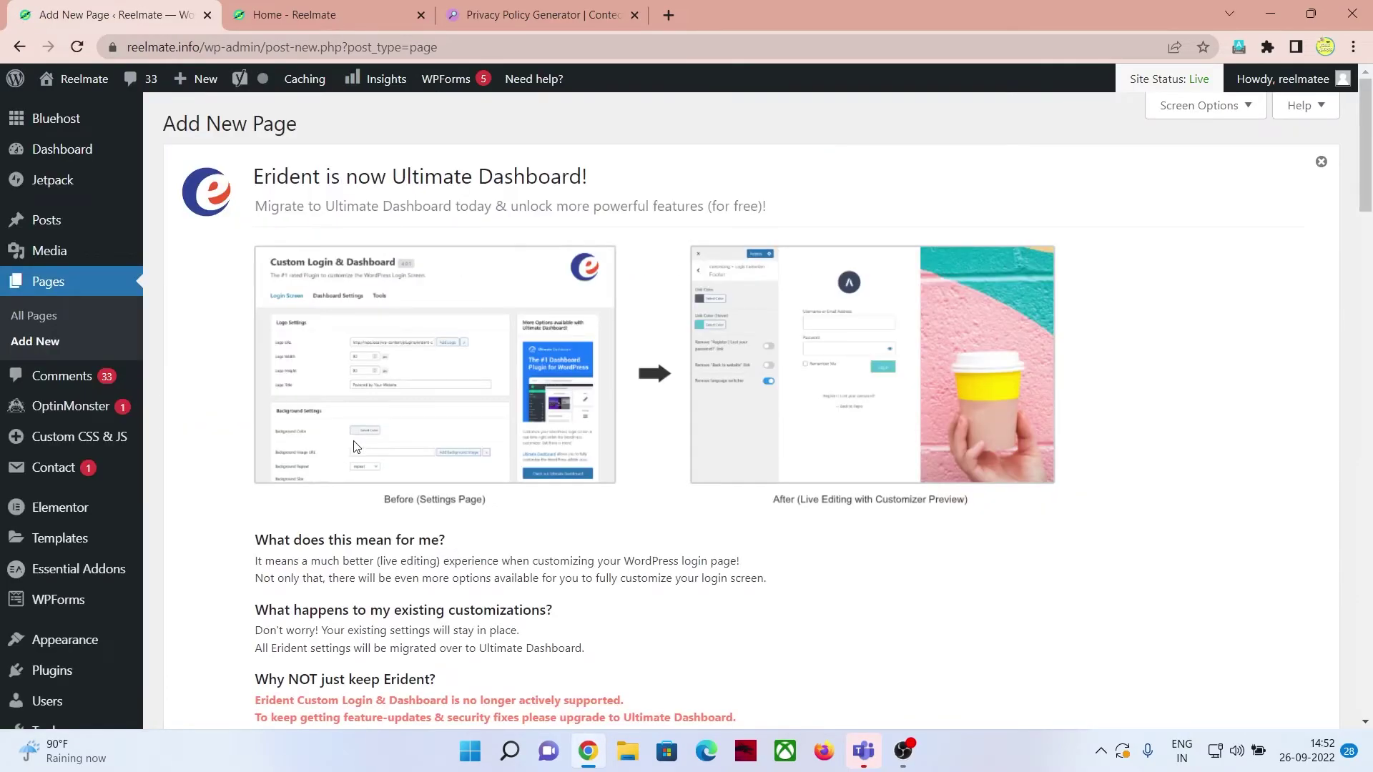
pyautogui.scroll(-3, 355, 446)
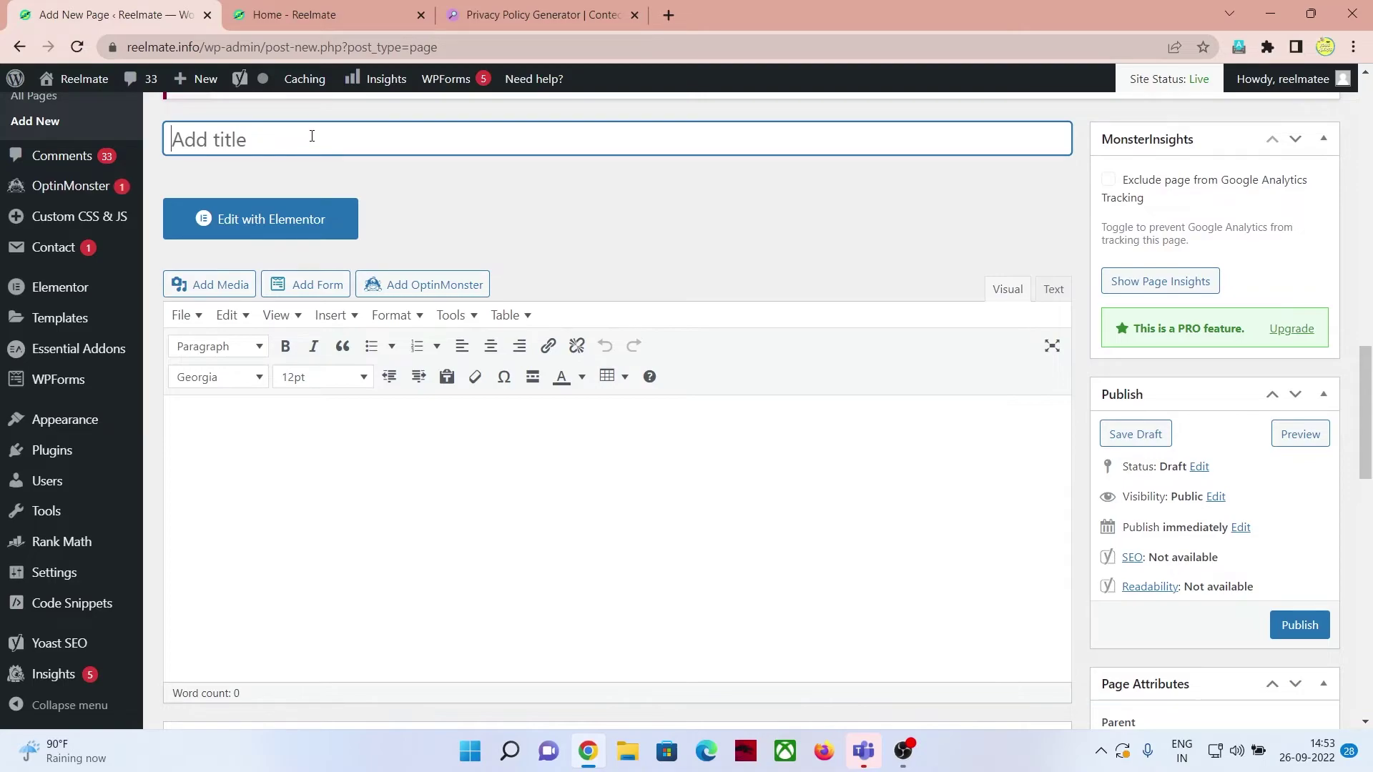
pyautogui.write('disclaimer')
pyautogui.click(309, 462)
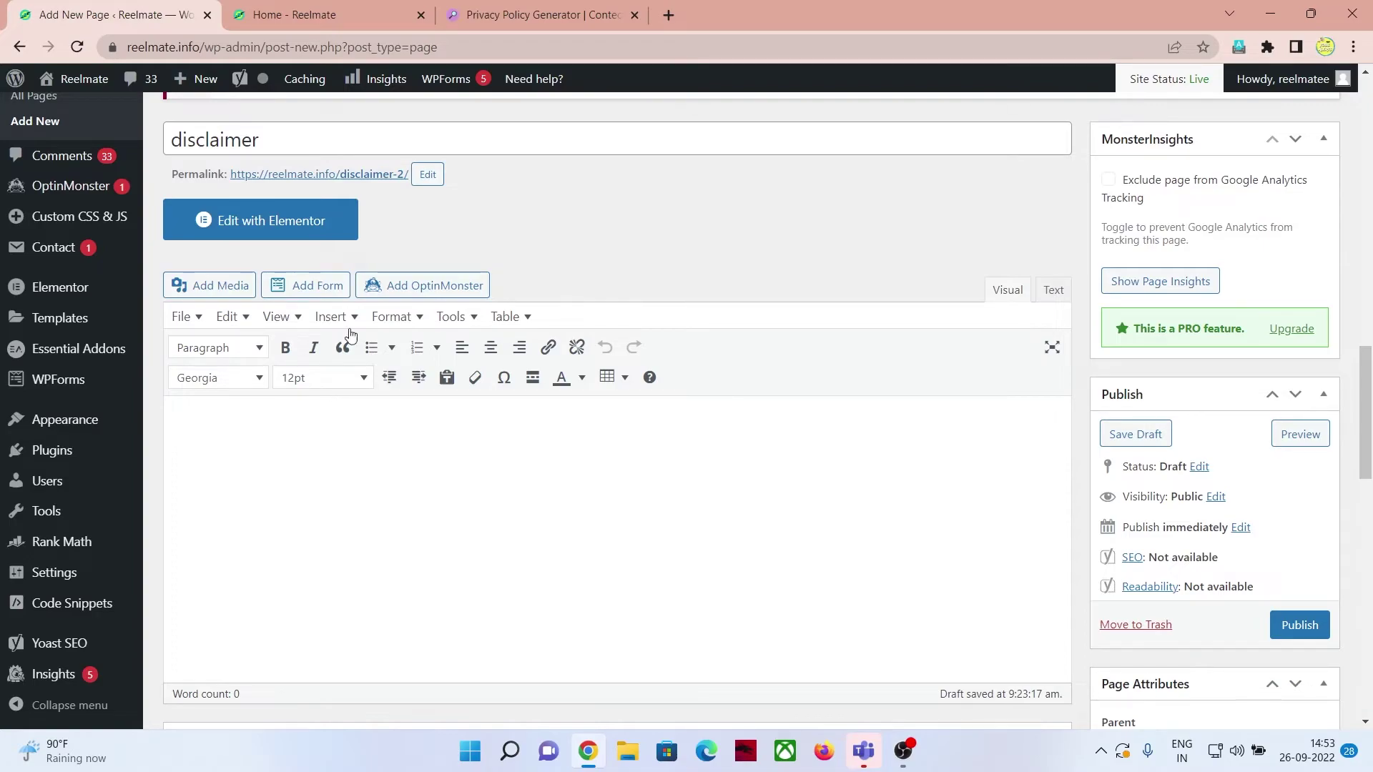
# Step: Return to the Digital Farmings home page and open the Disclaimer Generator from its Some Useful Tools section
pyautogui.click(475, 15)
pyautogui.hotkey('alt', 'Left')
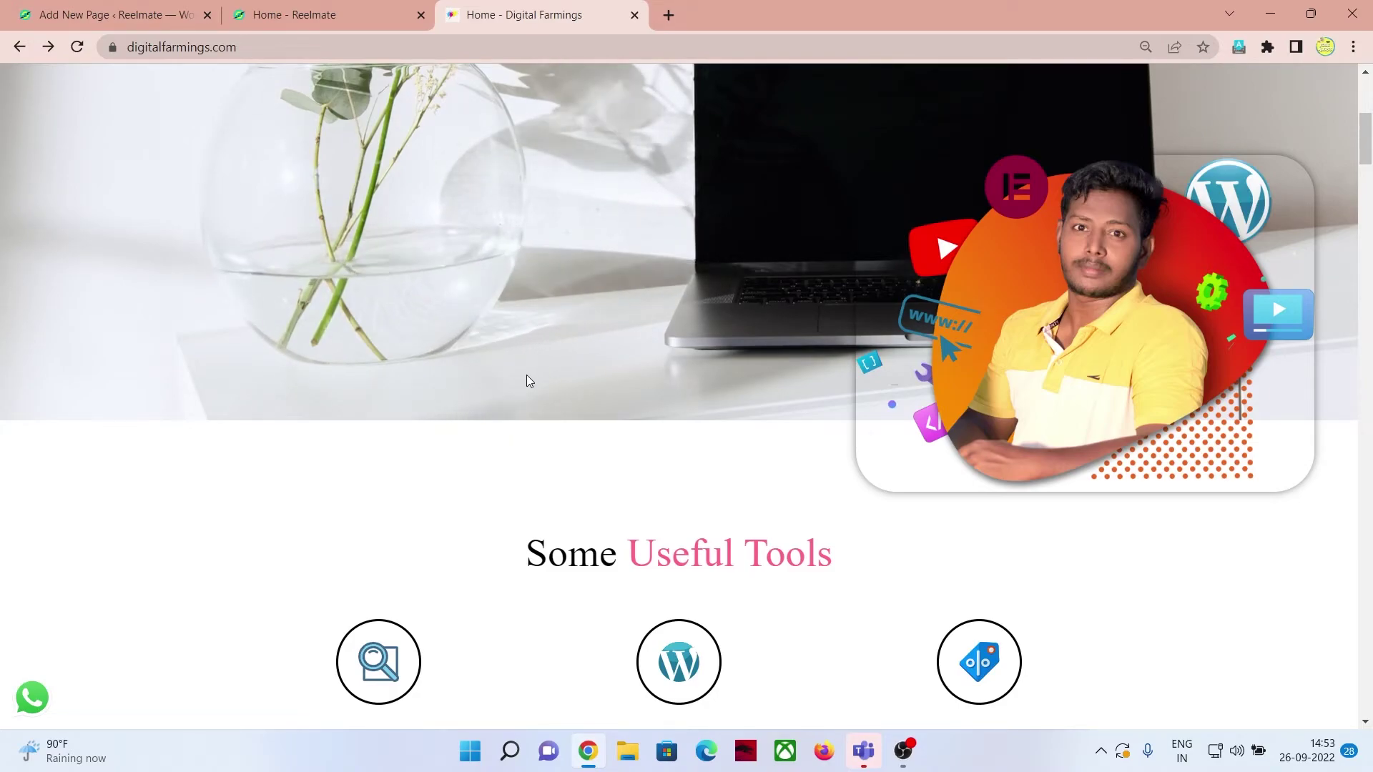
pyautogui.scroll(-2, 527, 376)
pyautogui.scroll(-7, 529, 383)
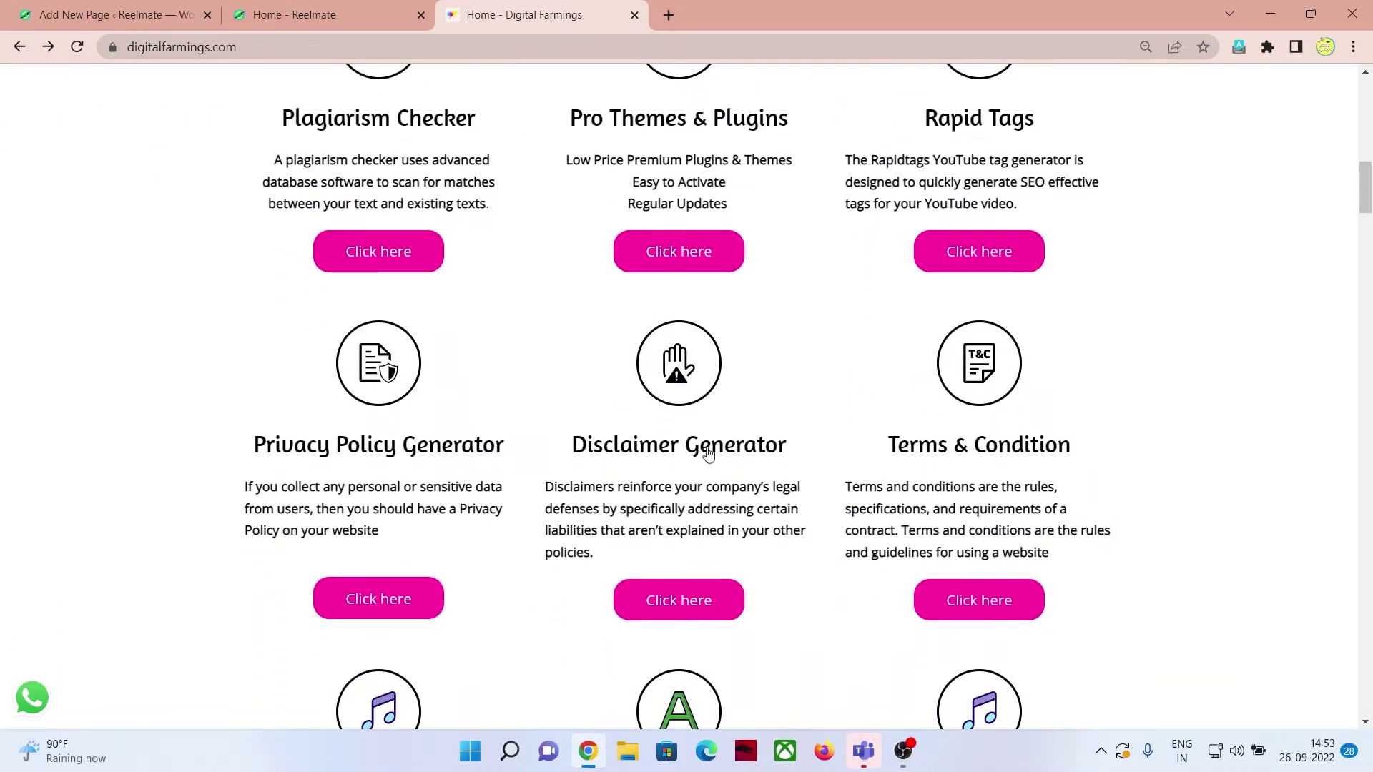
pyautogui.click(698, 607)
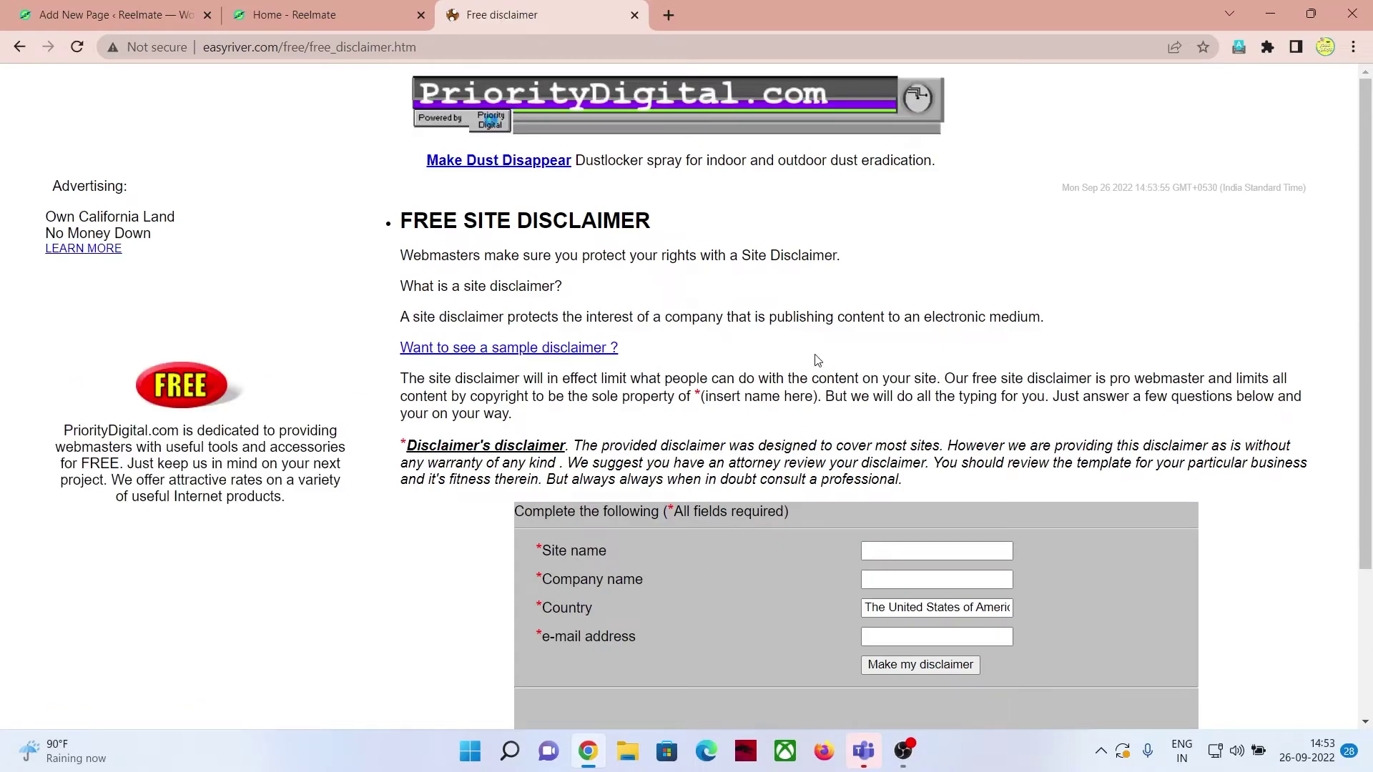
# Step: Look over the disclaimer form's required site name, company name, country and e-mail fields, and return to the new page's tab
pyautogui.scroll(-3, 818, 360)
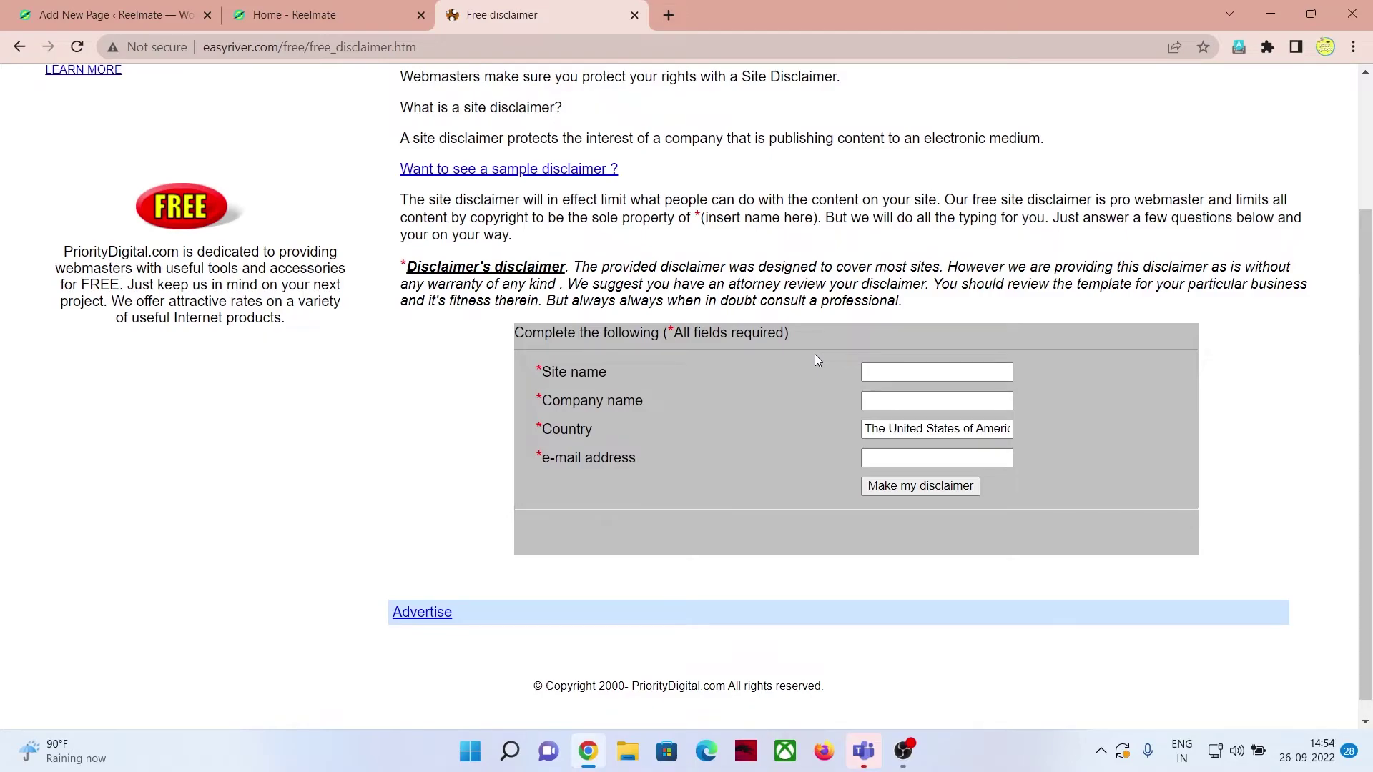
pyautogui.click(891, 369)
pyautogui.click(905, 394)
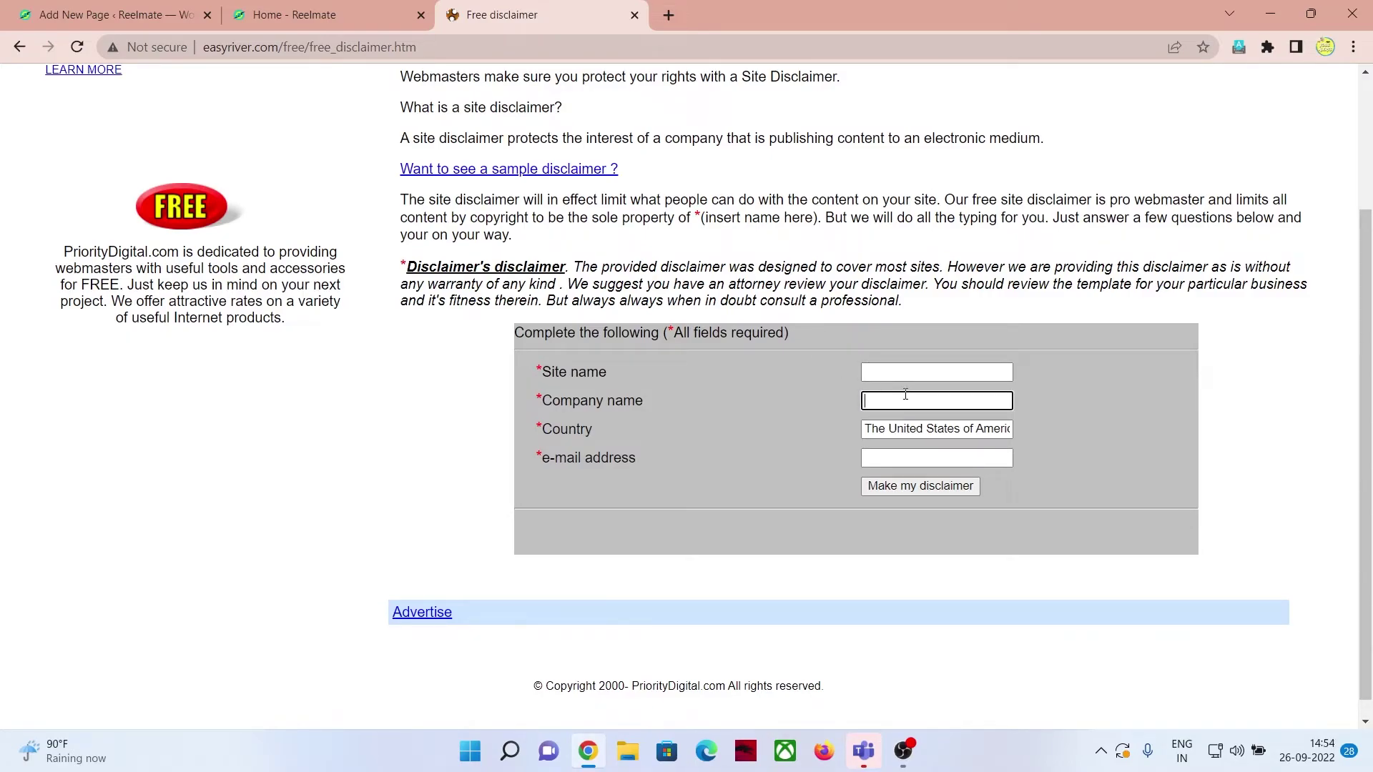
pyautogui.click(915, 430)
pyautogui.click(915, 458)
pyautogui.click(768, 450)
pyautogui.click(866, 459)
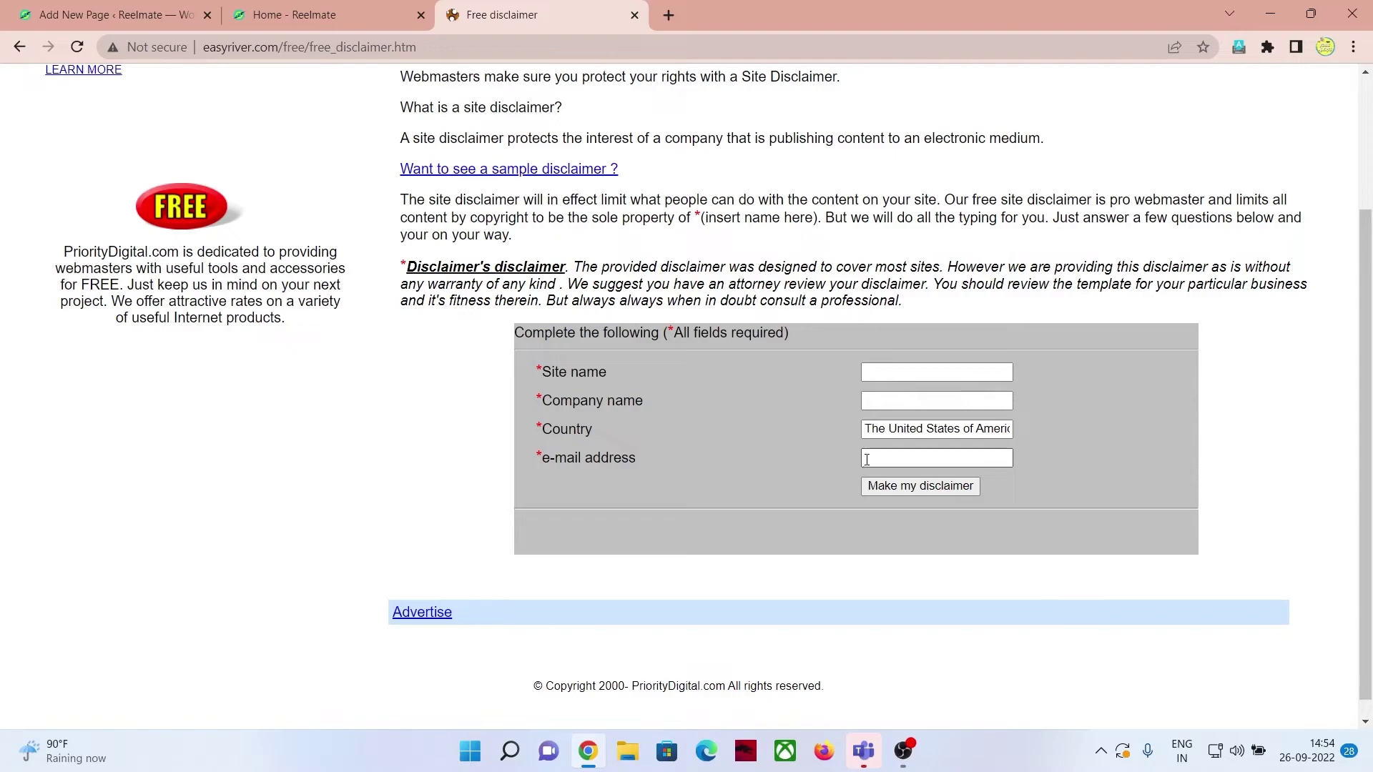
pyautogui.click(876, 501)
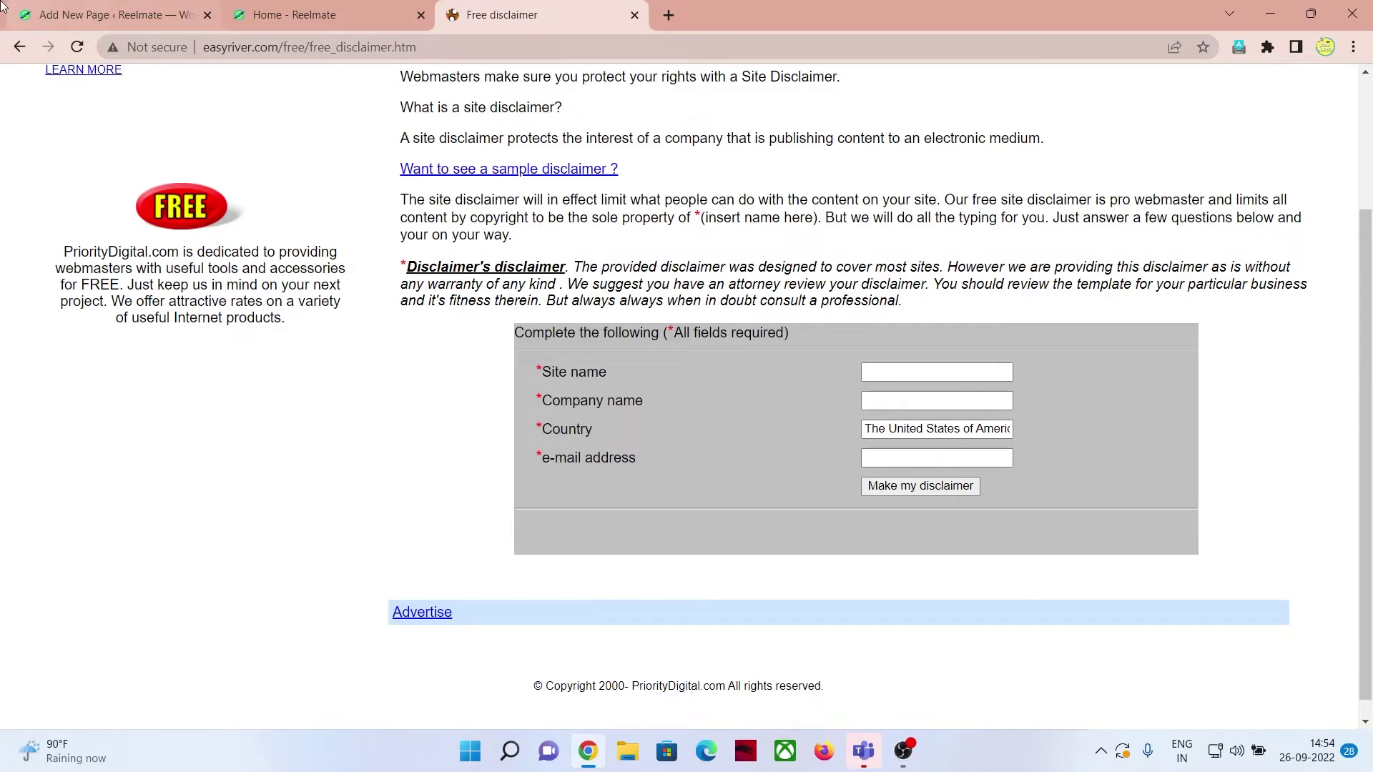
pyautogui.click(93, 14)
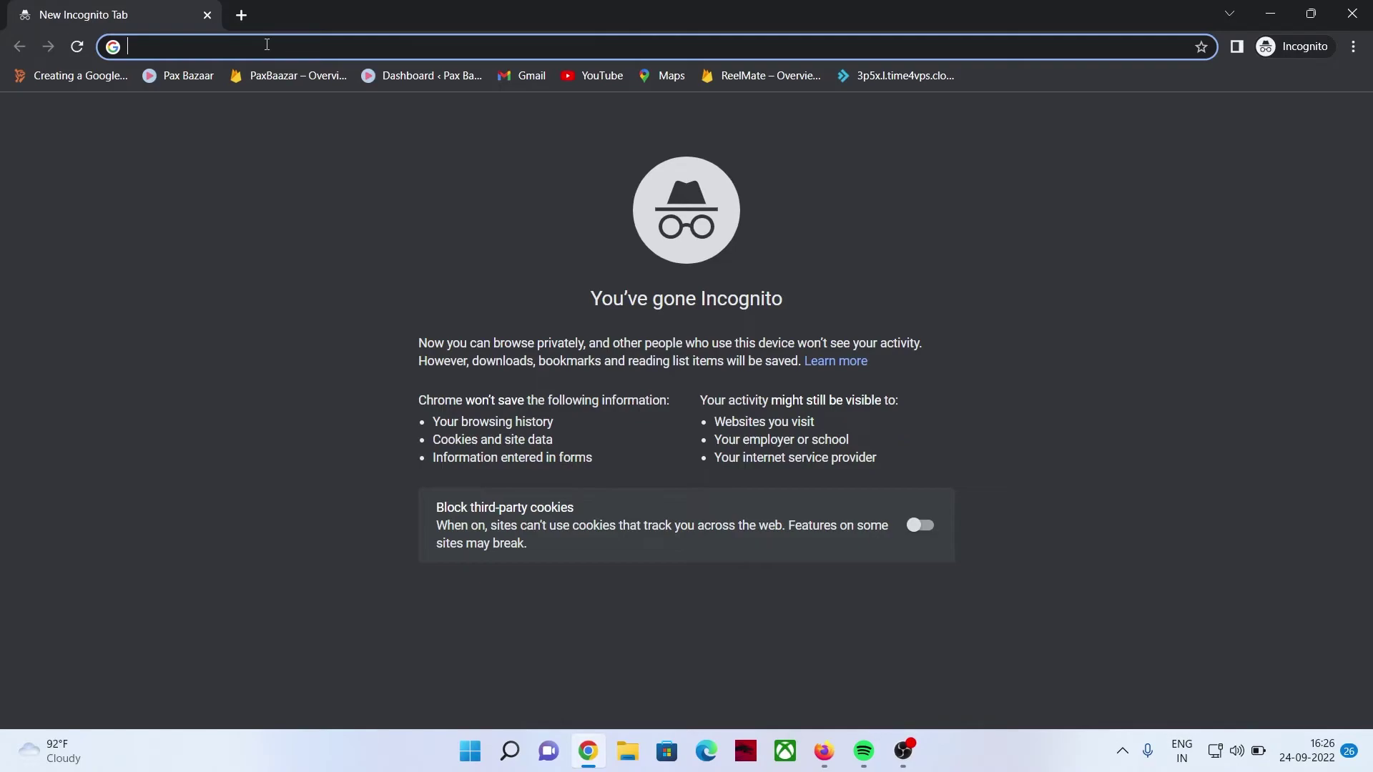
# Step: Search Google for "adsense" in the incognito window, open the Google AdSense site and start the sign-up
pyautogui.write('adsense')
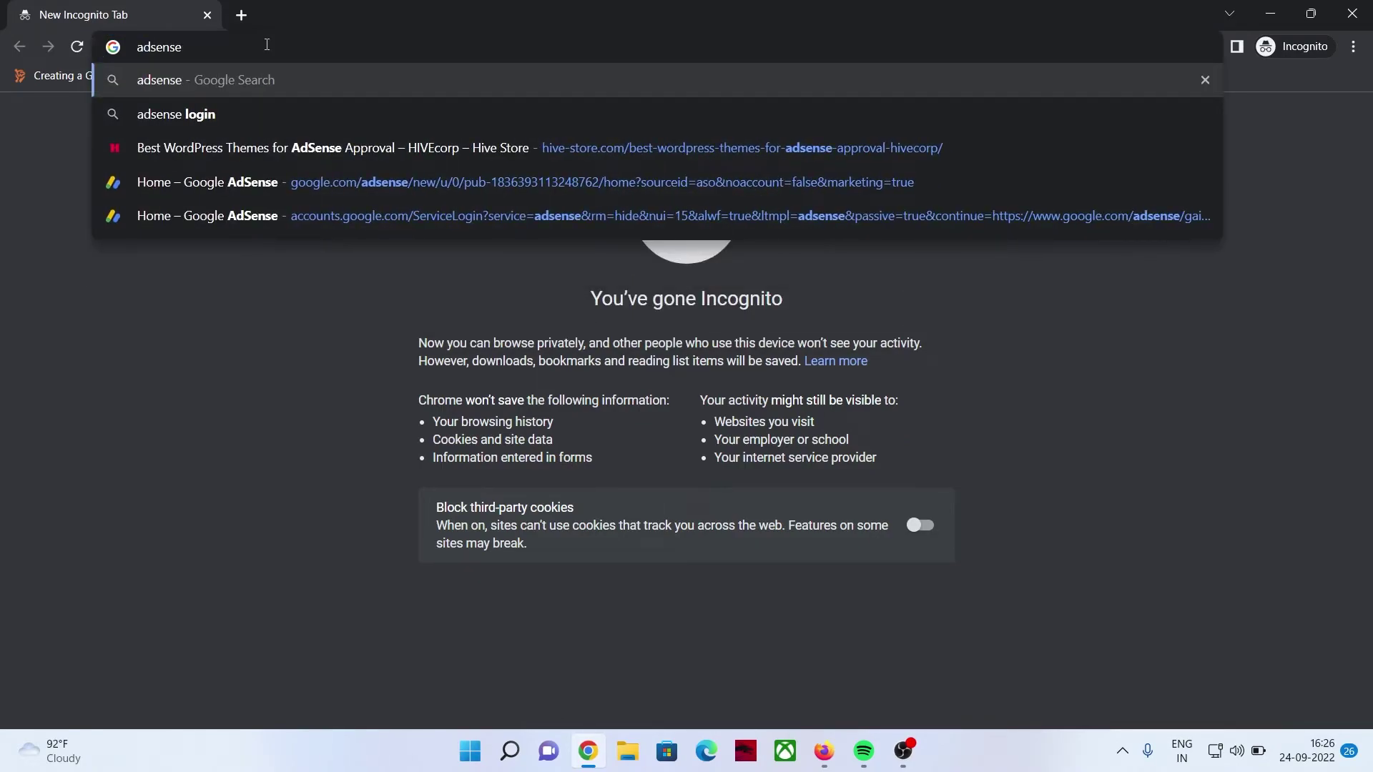
pyautogui.press('Return')
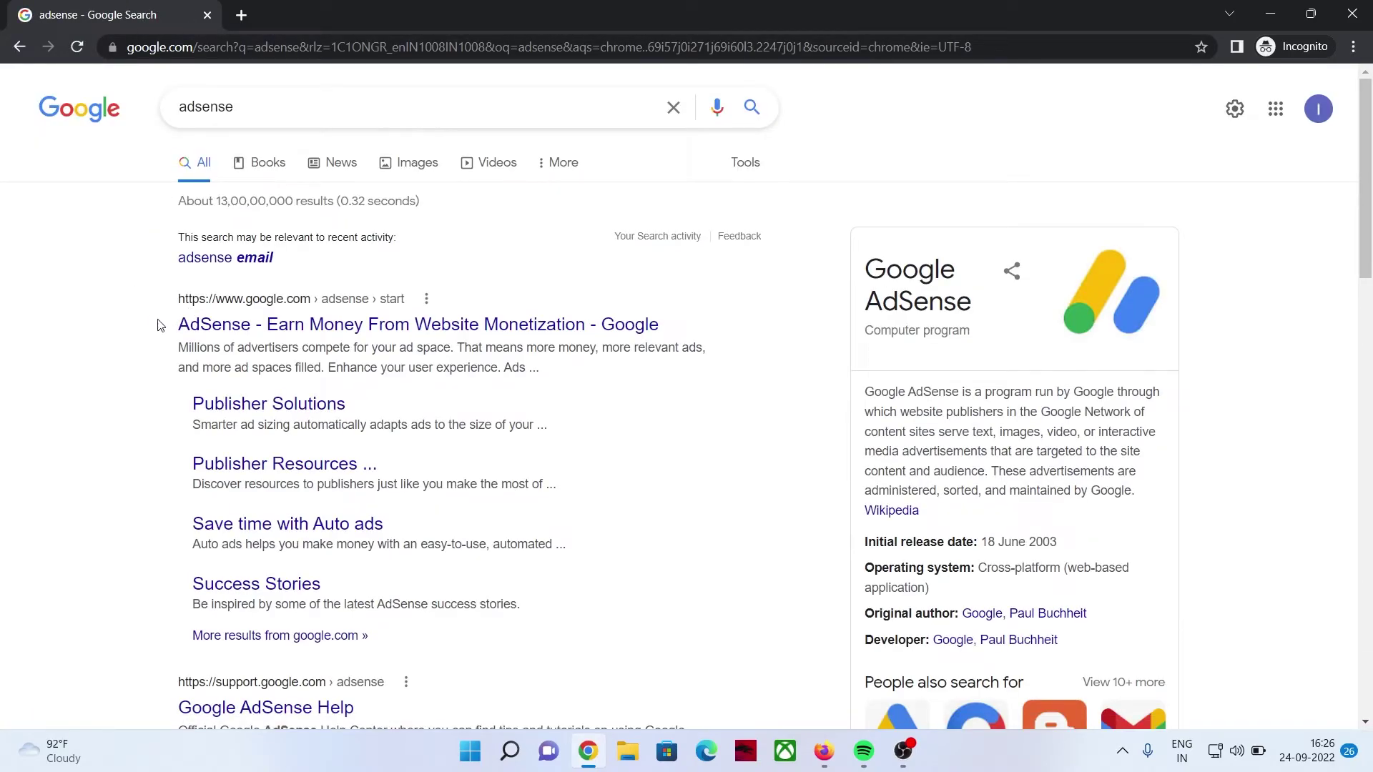
pyautogui.click(236, 326)
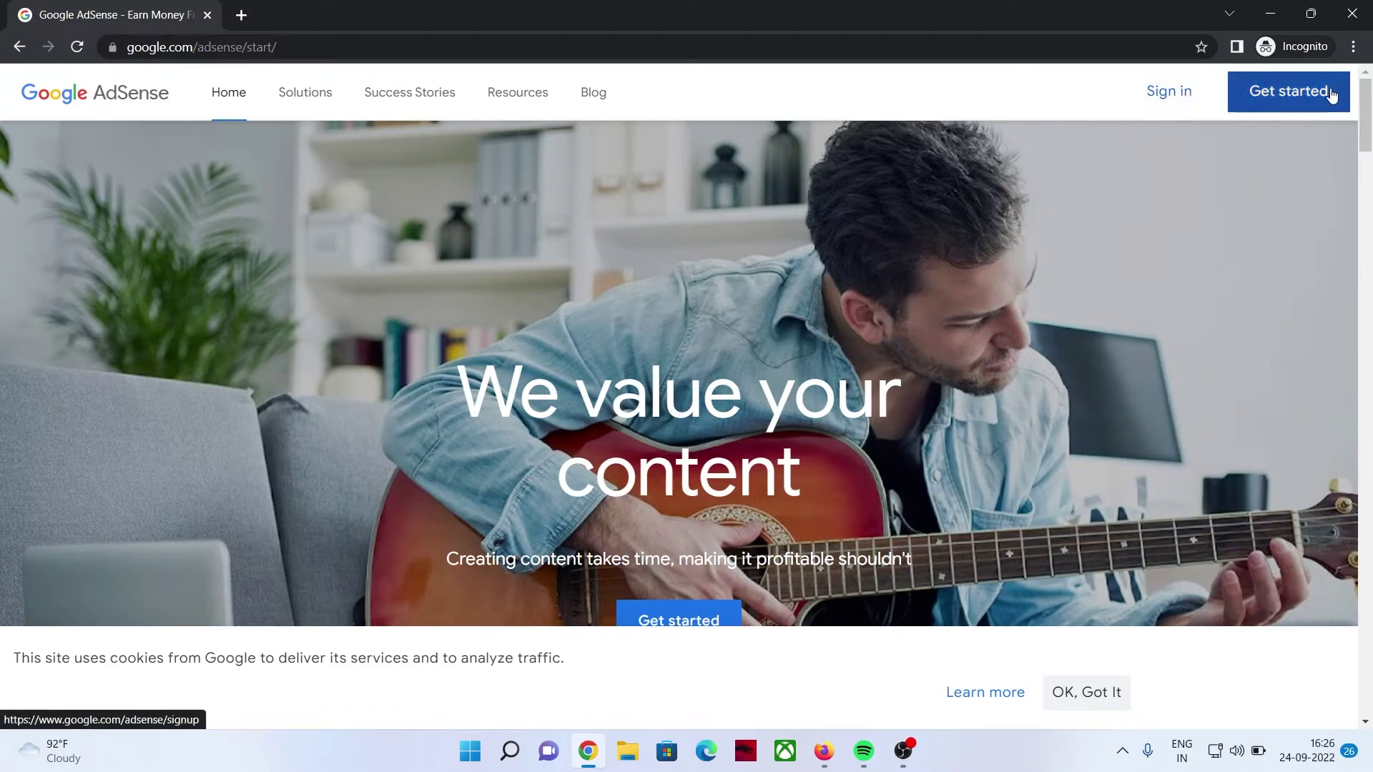
pyautogui.click(1264, 105)
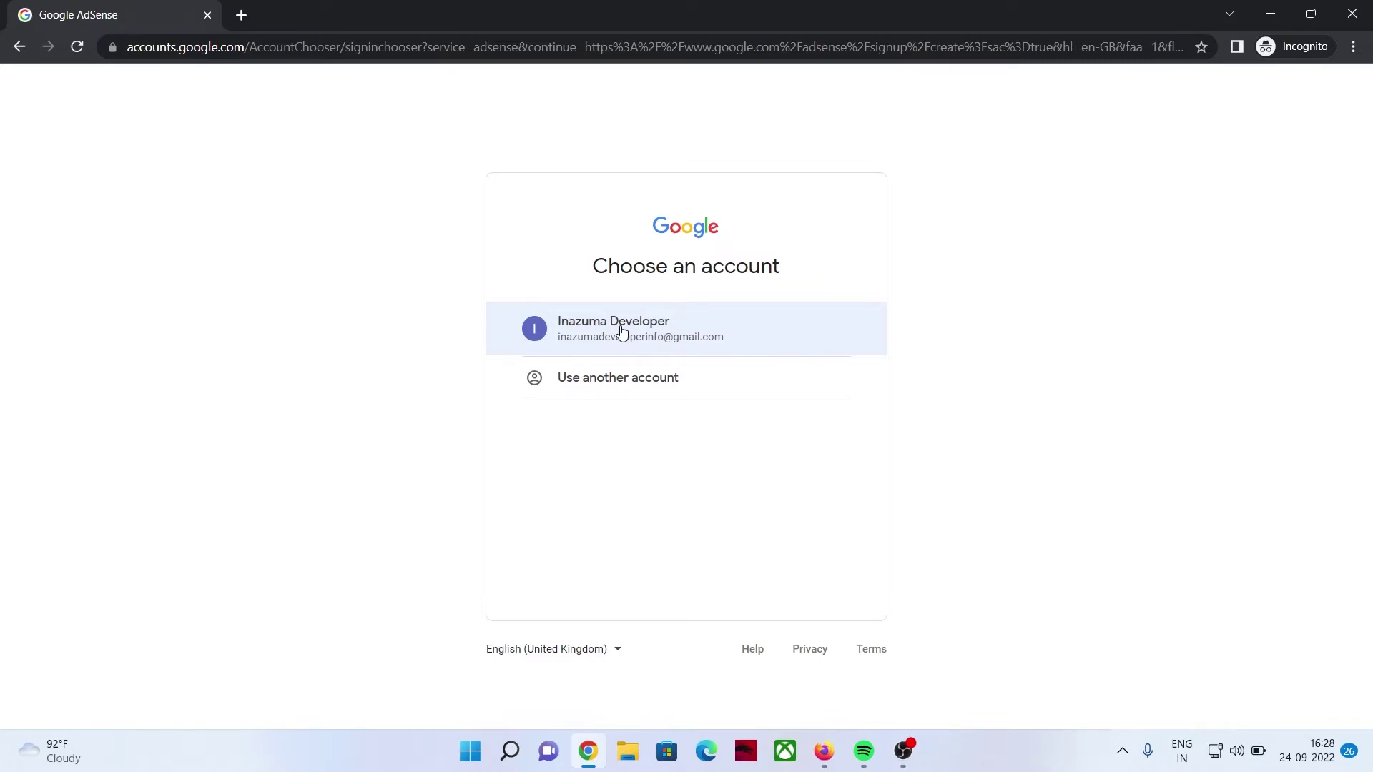
pyautogui.click(621, 331)
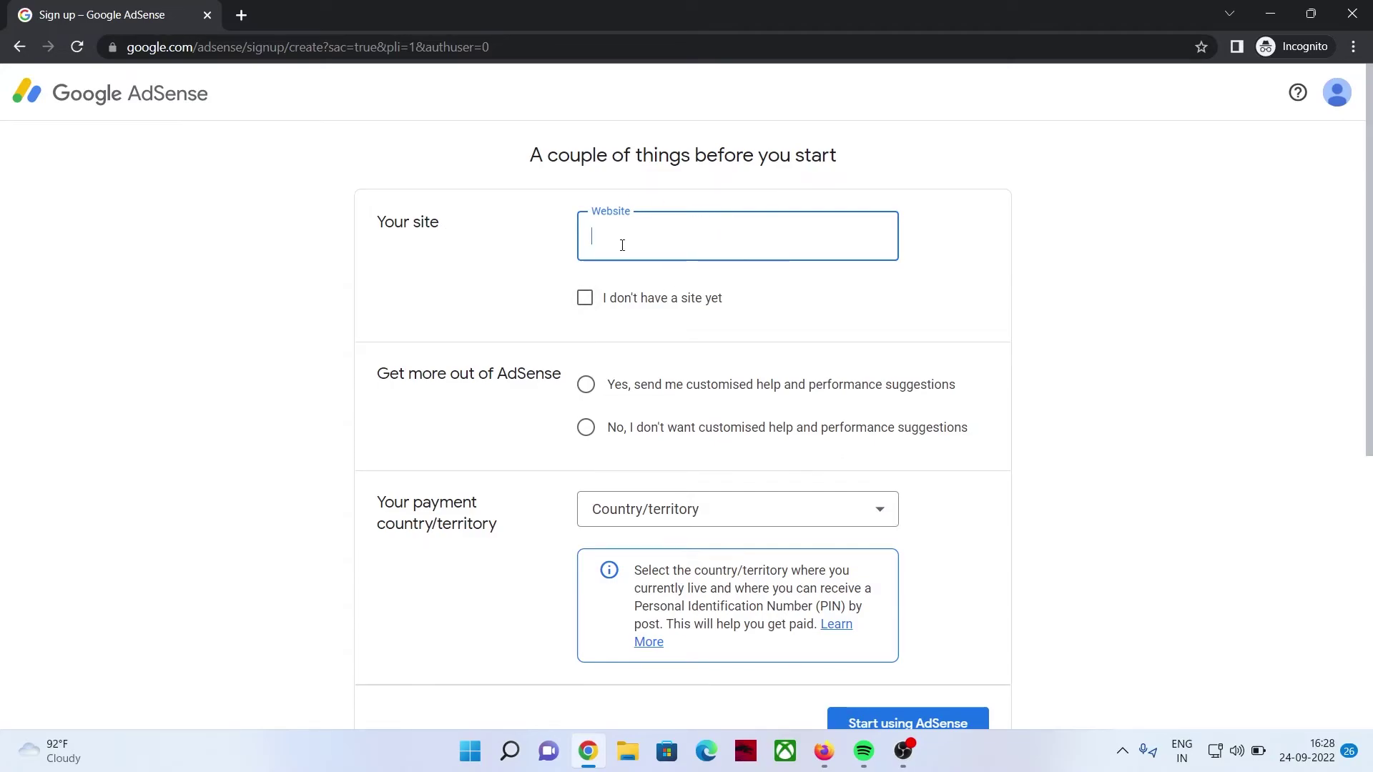
pyautogui.hotkey('alt', 'Tab')
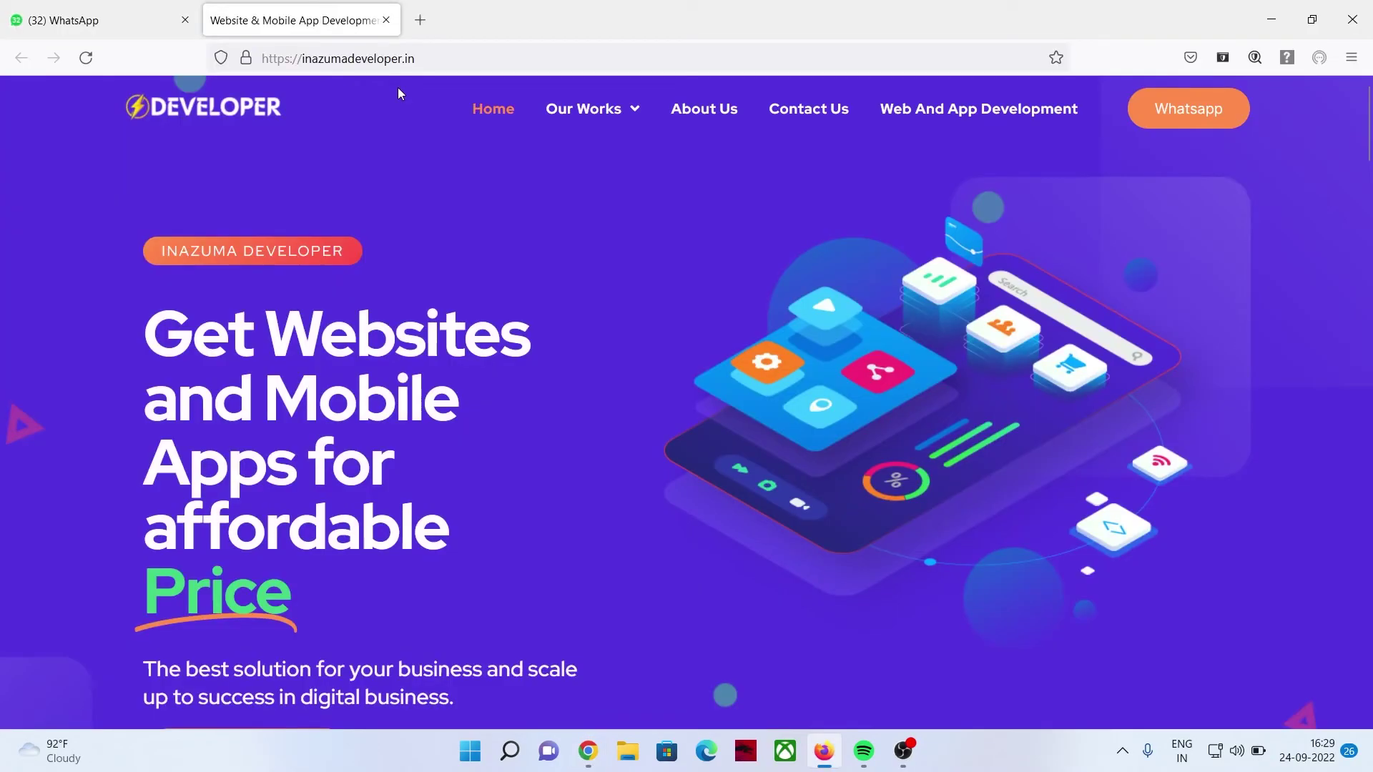
pyautogui.click(390, 62)
pyautogui.hotkey('ctrl', 'c')
pyautogui.rightClick(389, 63)
pyautogui.press('Escape')
pyautogui.click(441, 65)
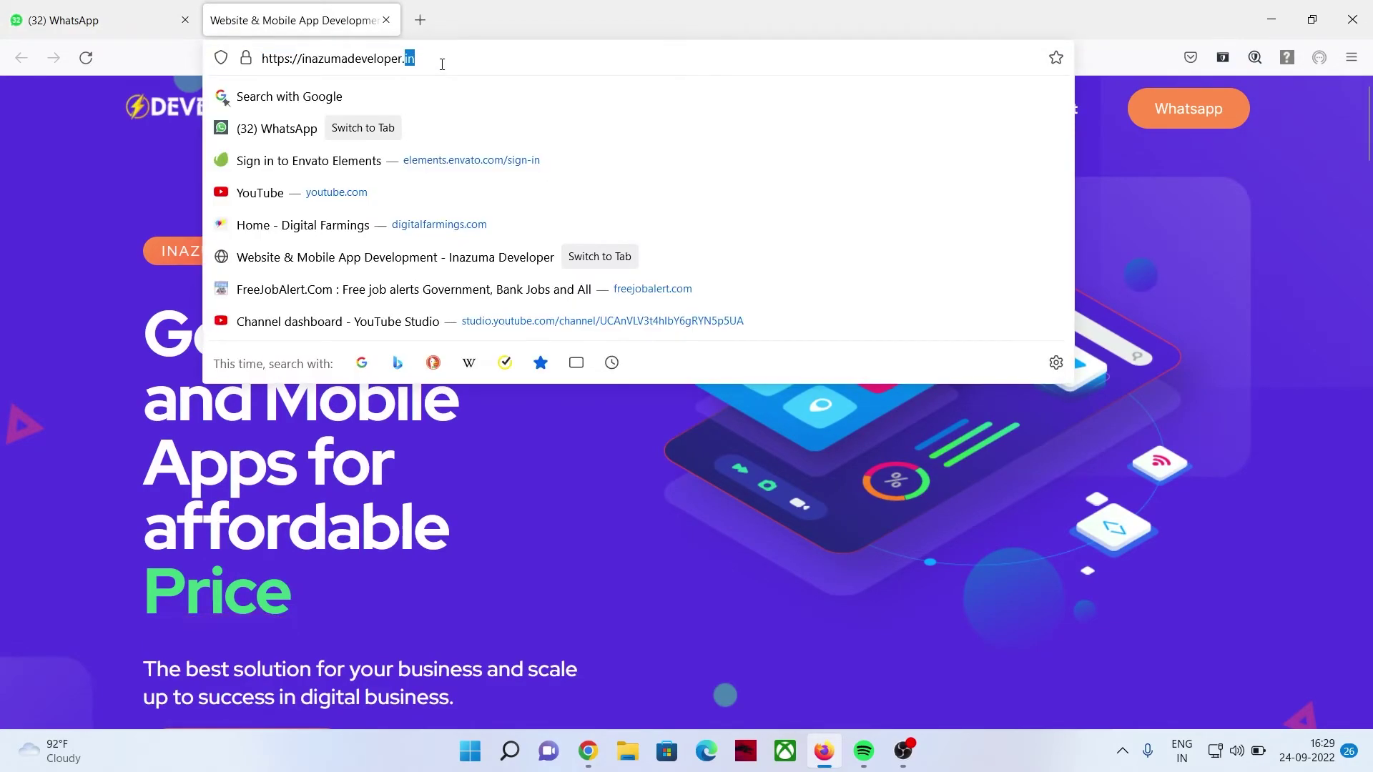
pyautogui.hotkey('alt', 'Tab')
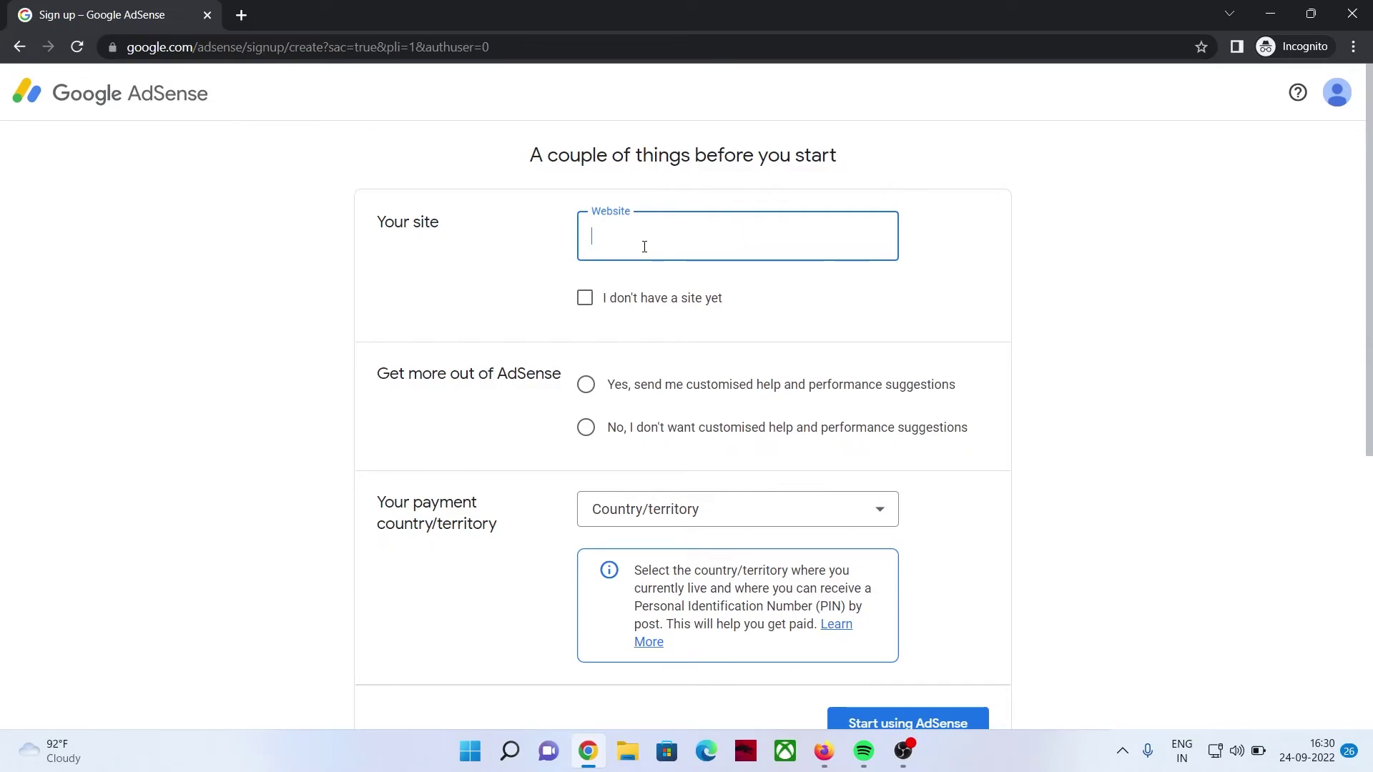
pyautogui.hotkey('ctrl', 'v')
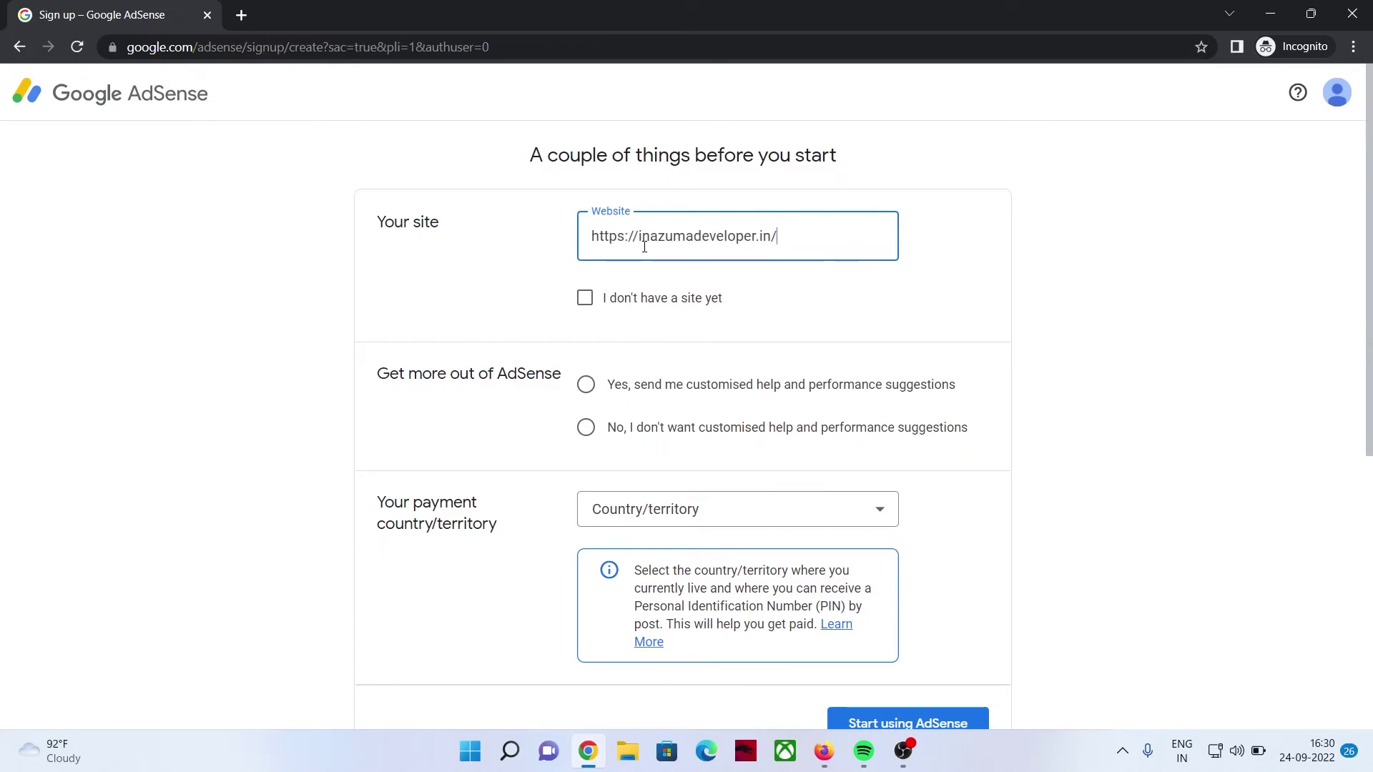
pyautogui.click(628, 333)
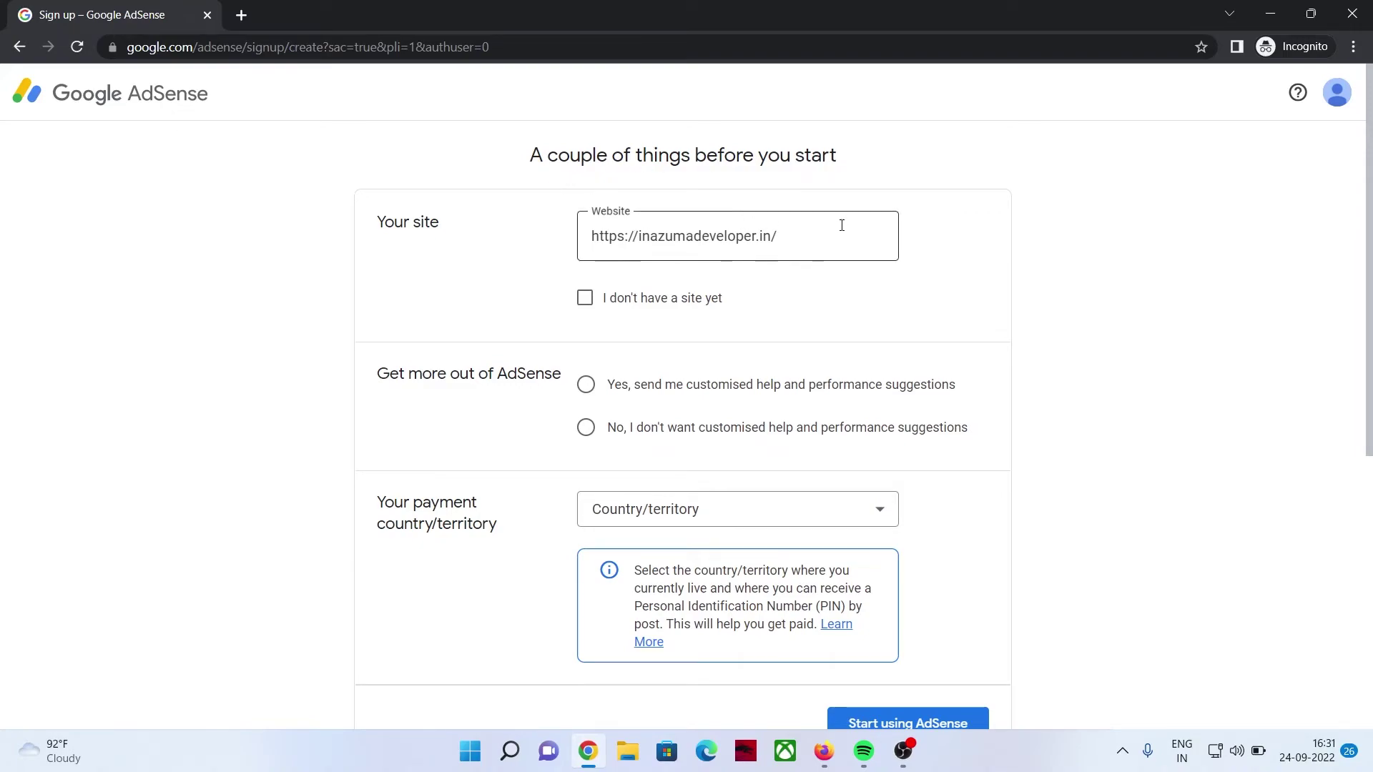
# Step: Decline customised help and performance suggestions in the AdSense sign-up form
pyautogui.scroll(-1, 672, 322)
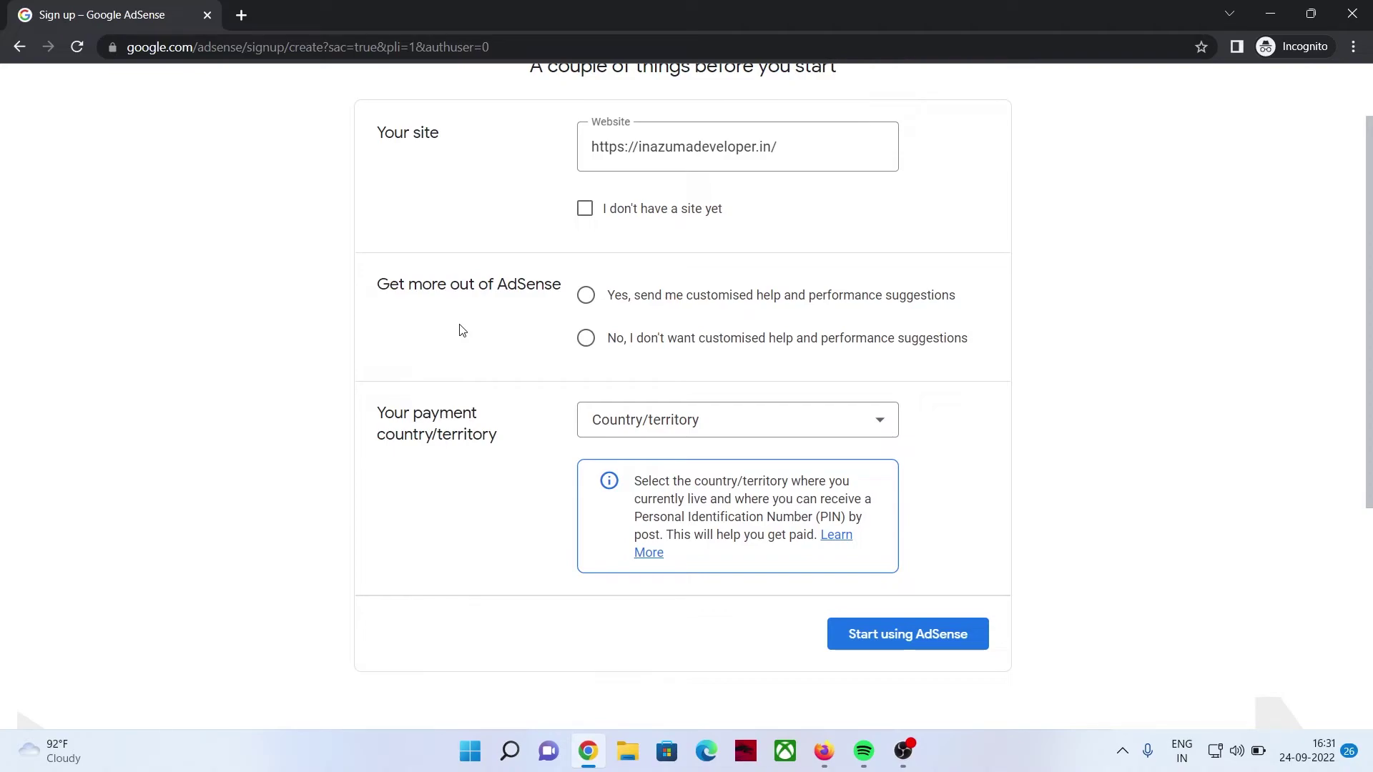
pyautogui.click(586, 337)
pyautogui.scroll(-1, 589, 342)
pyautogui.scroll(-2, 588, 342)
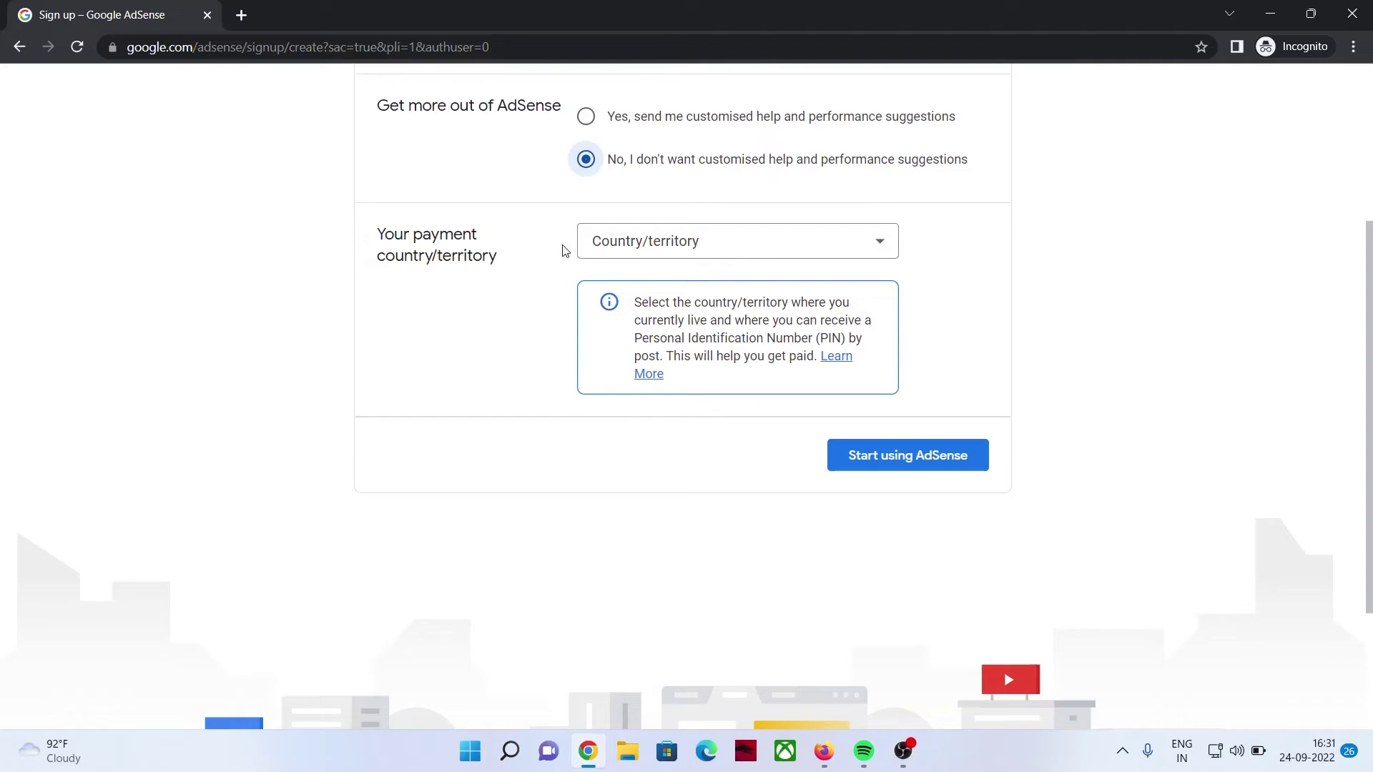
# Step: Set the payment country/territory to India in the AdSense sign-up form
pyautogui.click(601, 246)
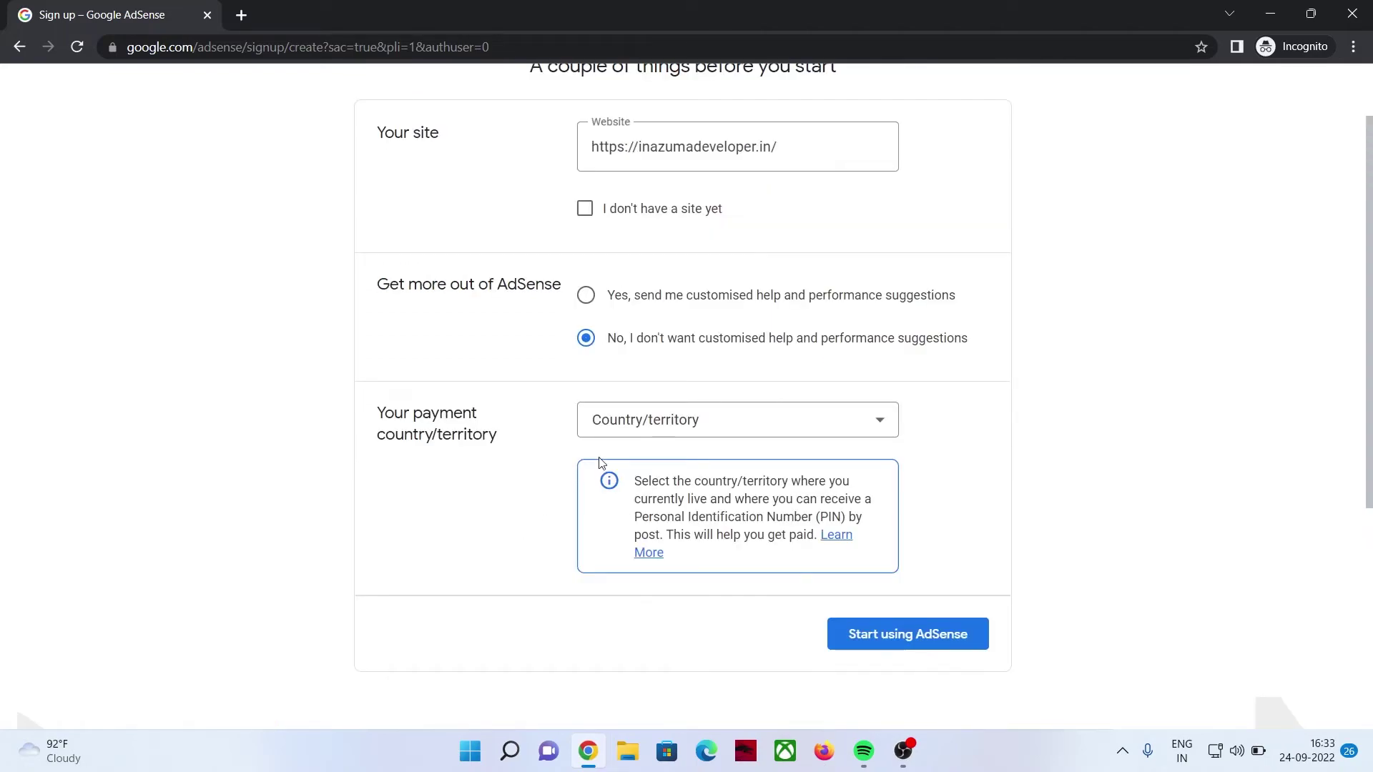
pyautogui.click(635, 420)
pyautogui.scroll(-10, 636, 427)
pyautogui.scroll(-15, 675, 557)
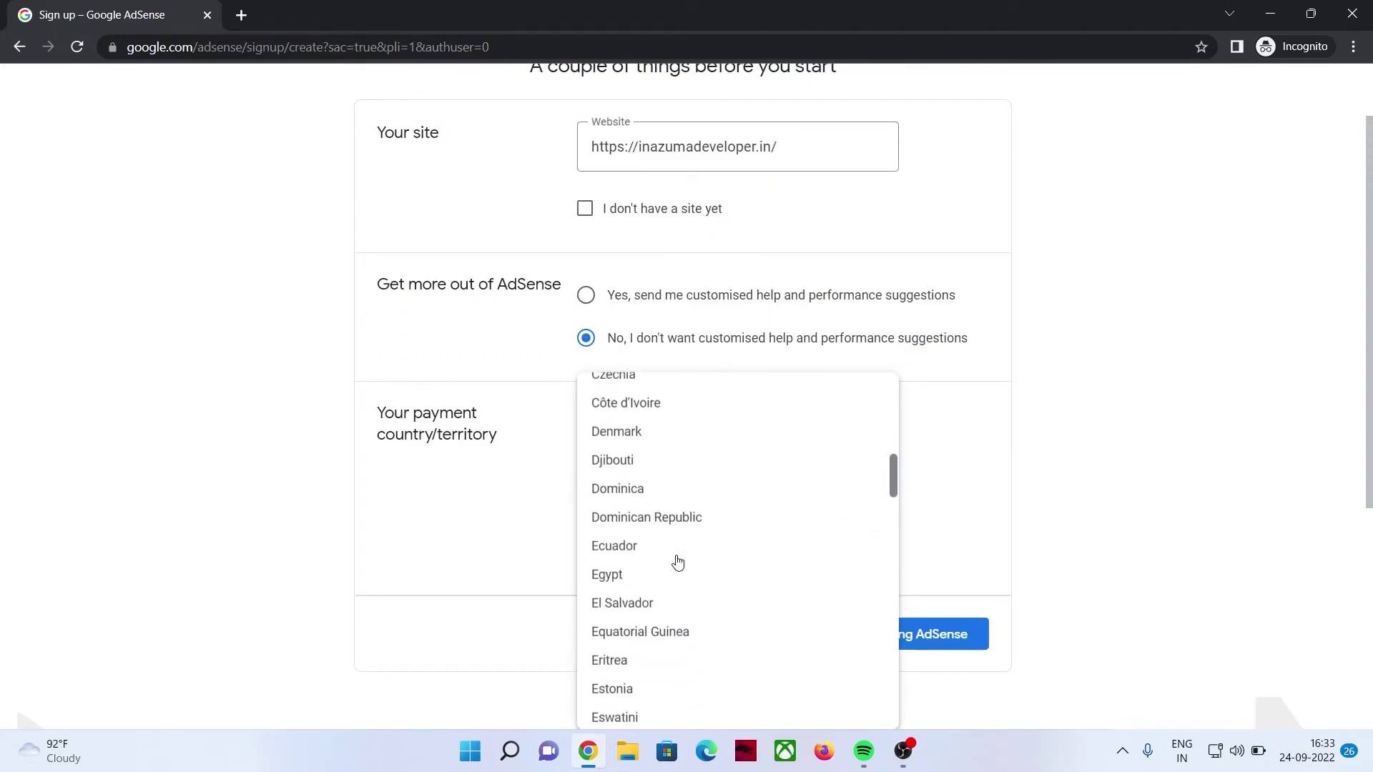
pyautogui.scroll(-5, 678, 562)
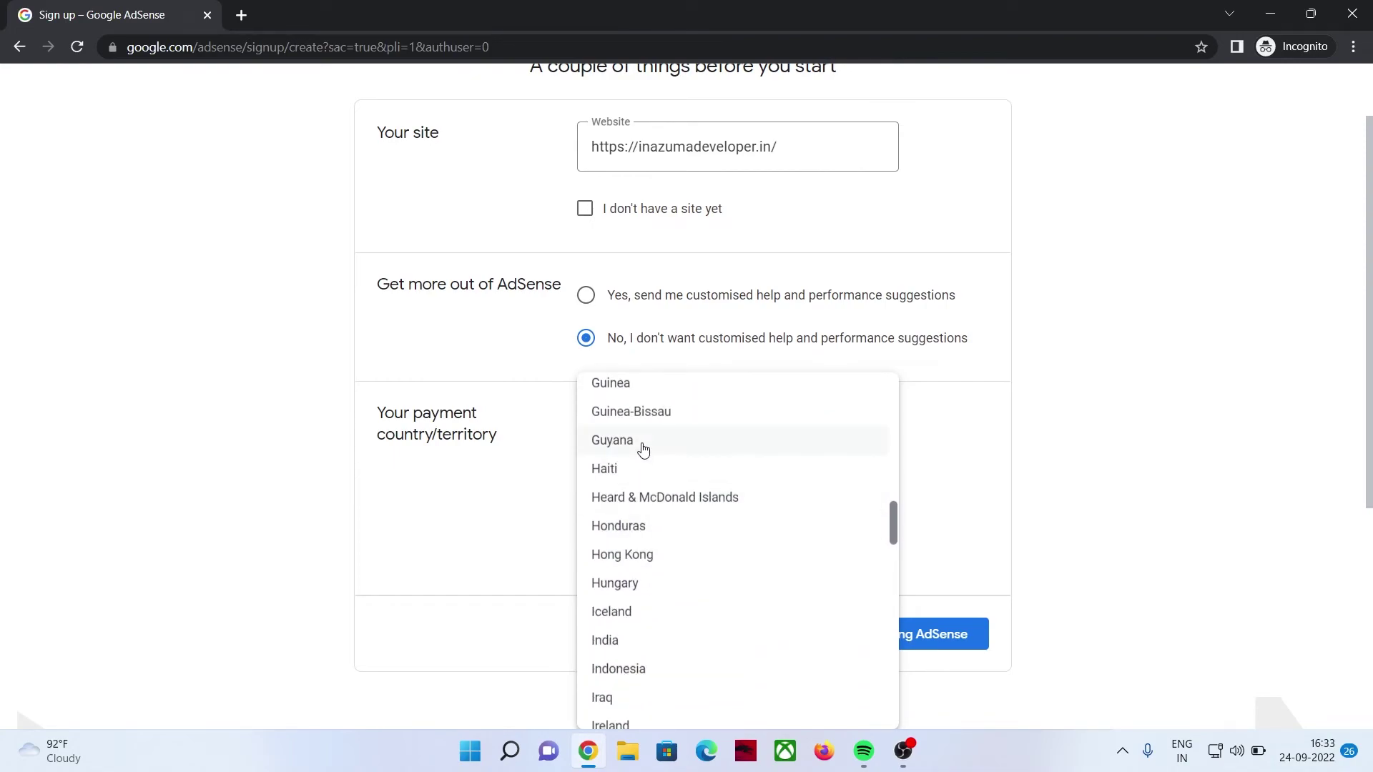
pyautogui.click(618, 640)
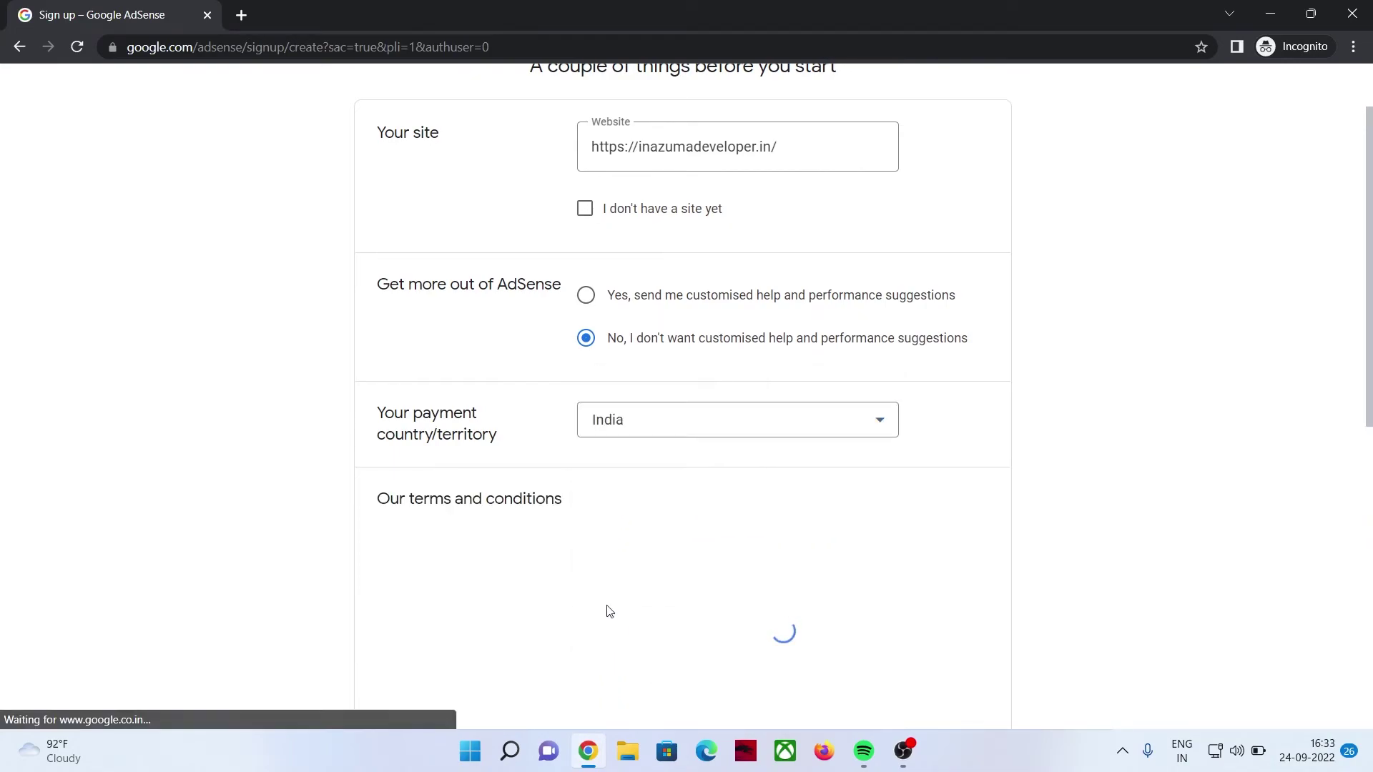
# Step: Go through the AdSense terms and conditions, accept the agreement and submit the sign-up
pyautogui.scroll(-5, 458, 584)
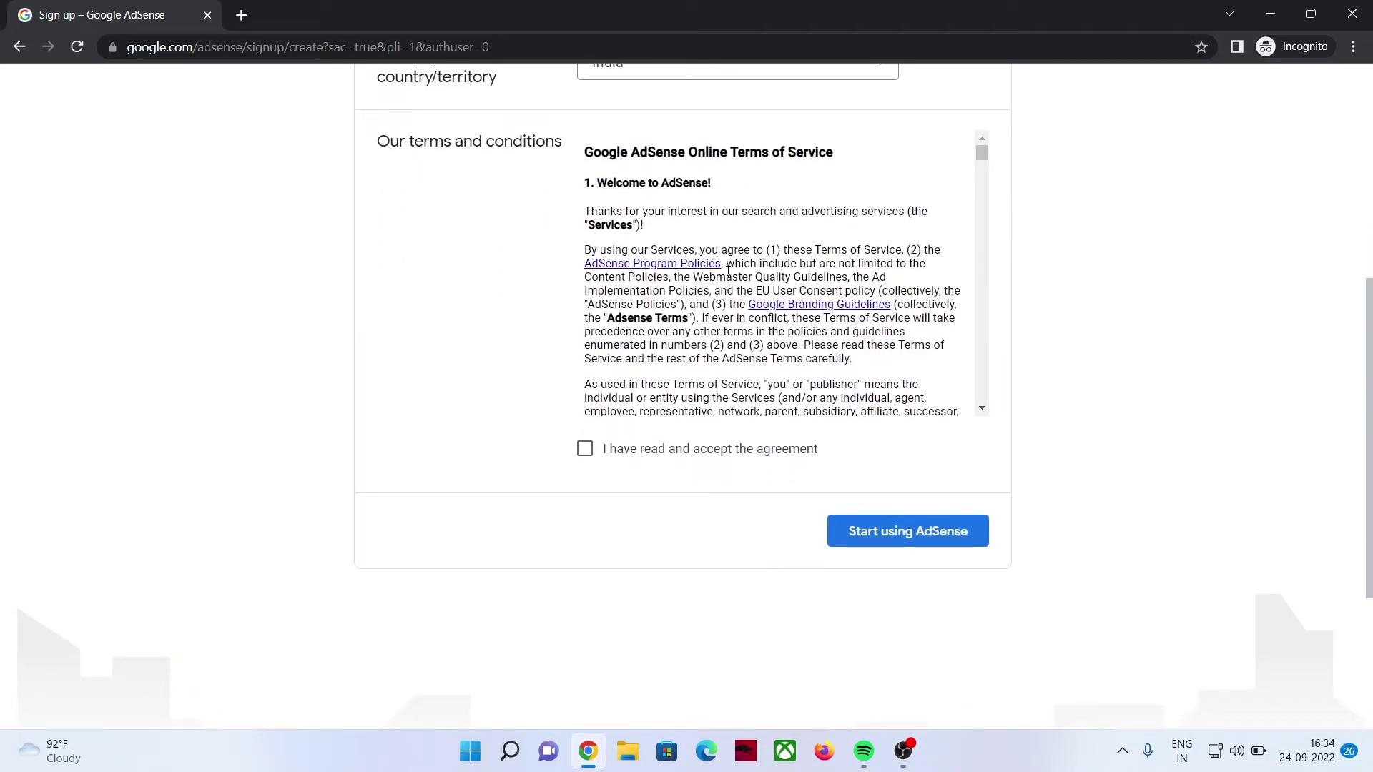
pyautogui.scroll(-15, 728, 270)
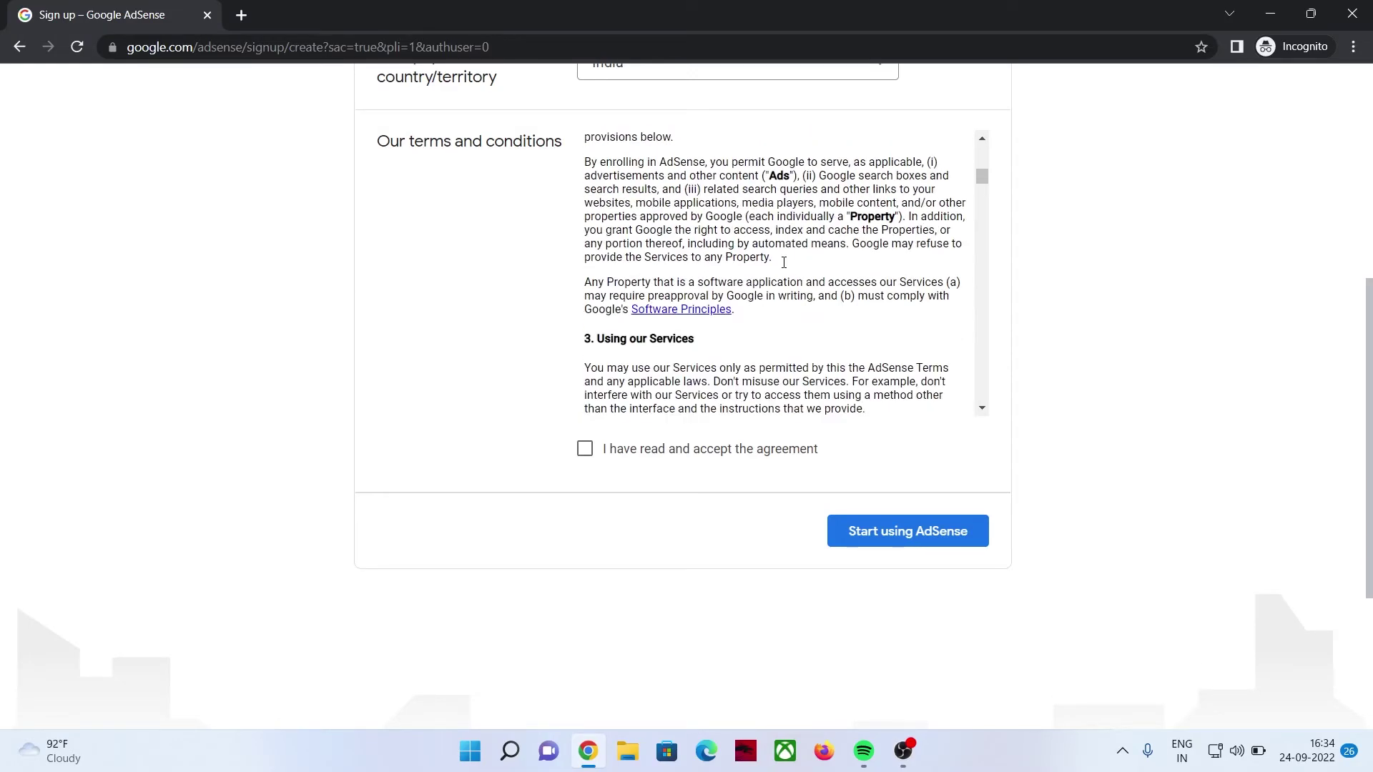
pyautogui.scroll(-10, 779, 263)
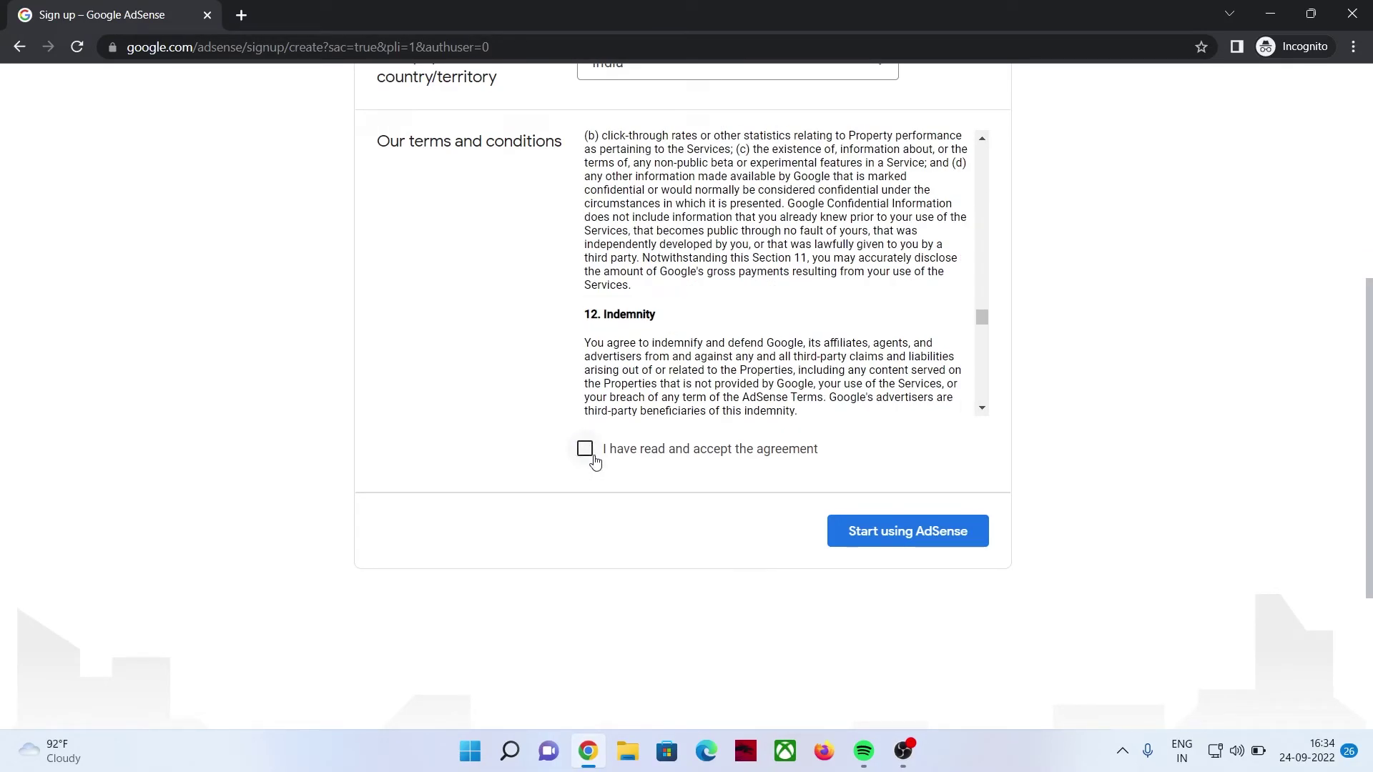
pyautogui.click(594, 461)
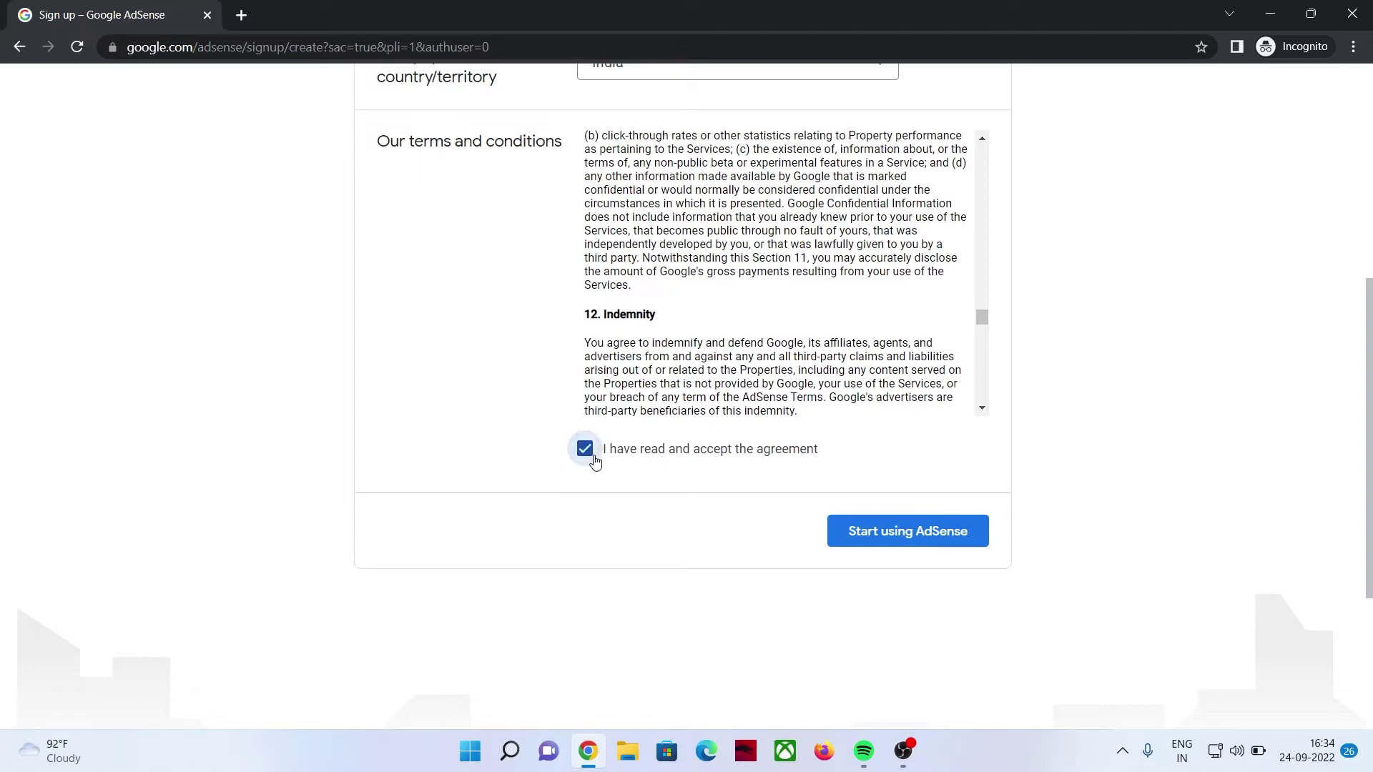
pyautogui.click(882, 534)
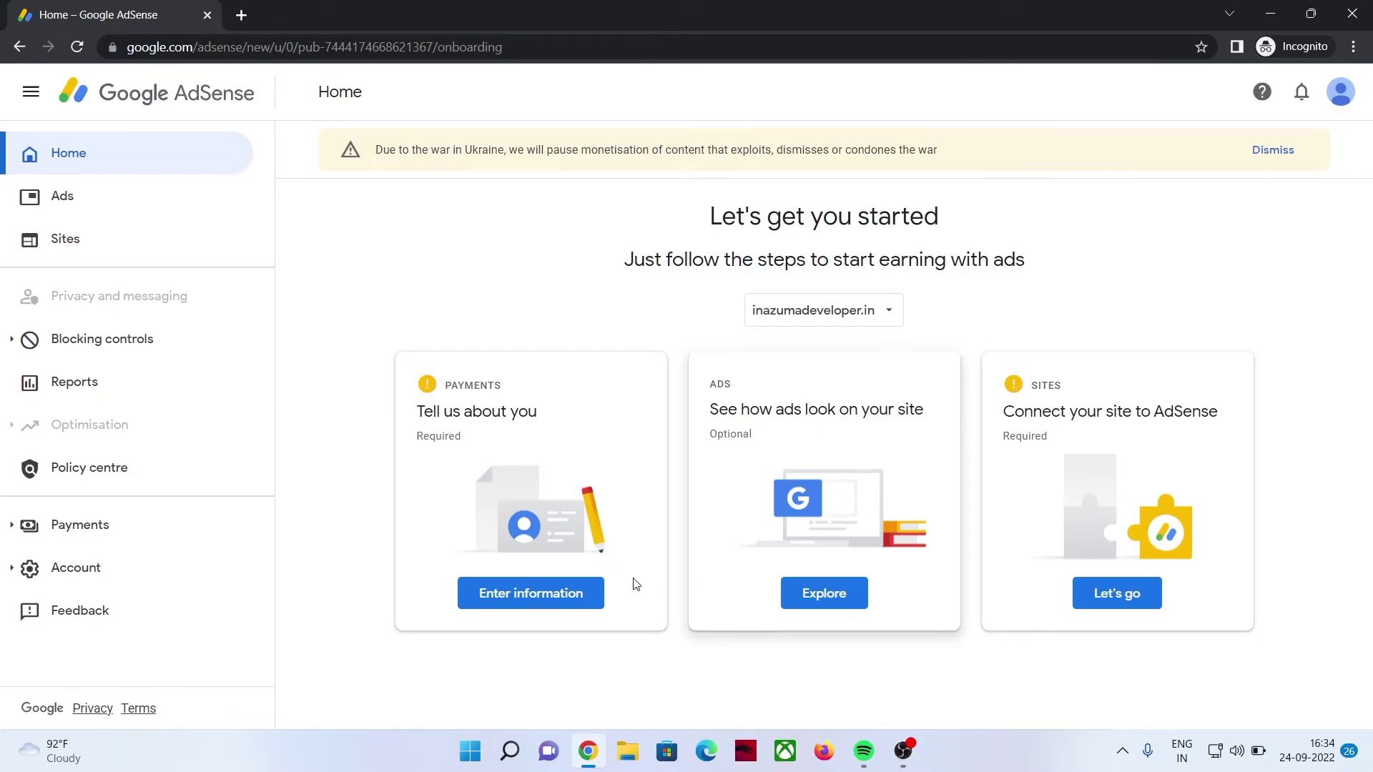
# Step: View the customer information form for payments and return to the AdSense home page
pyautogui.click(538, 600)
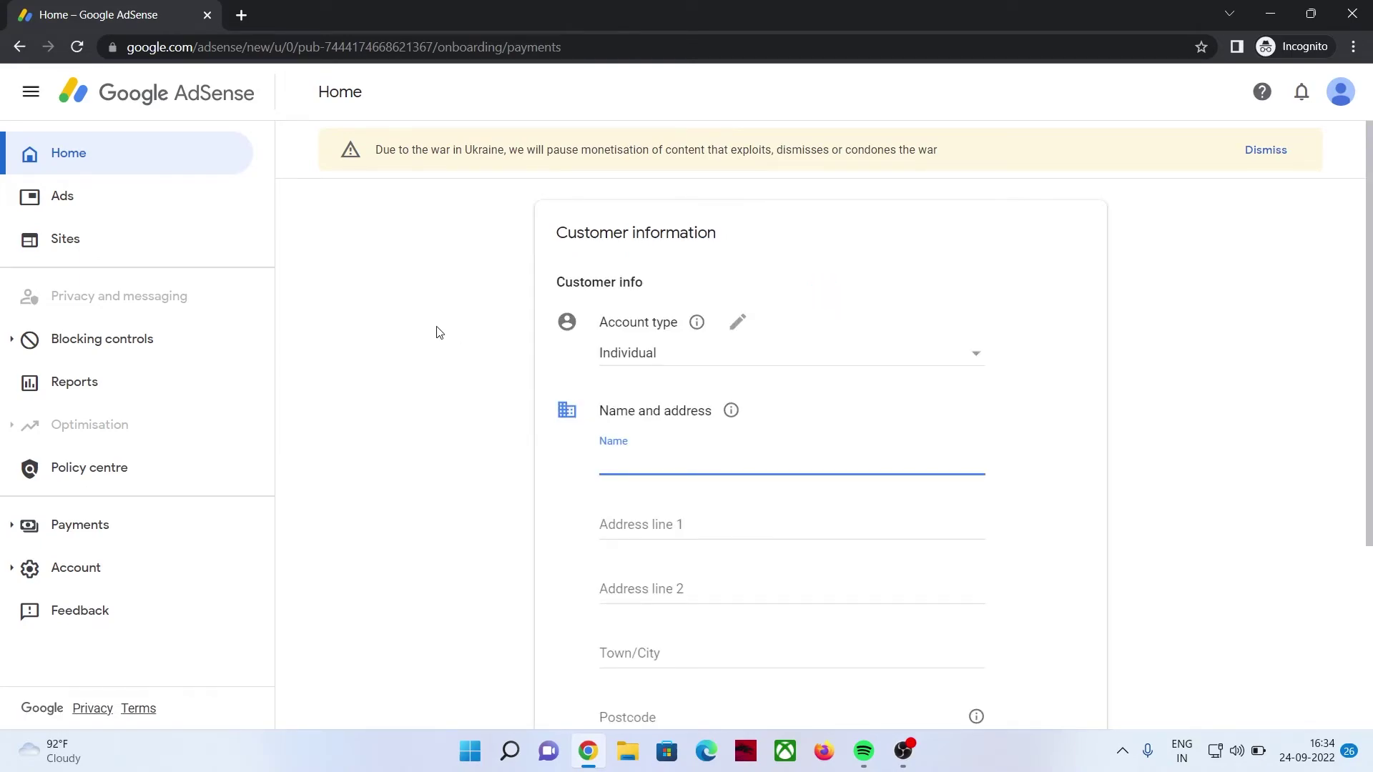
pyautogui.click(191, 158)
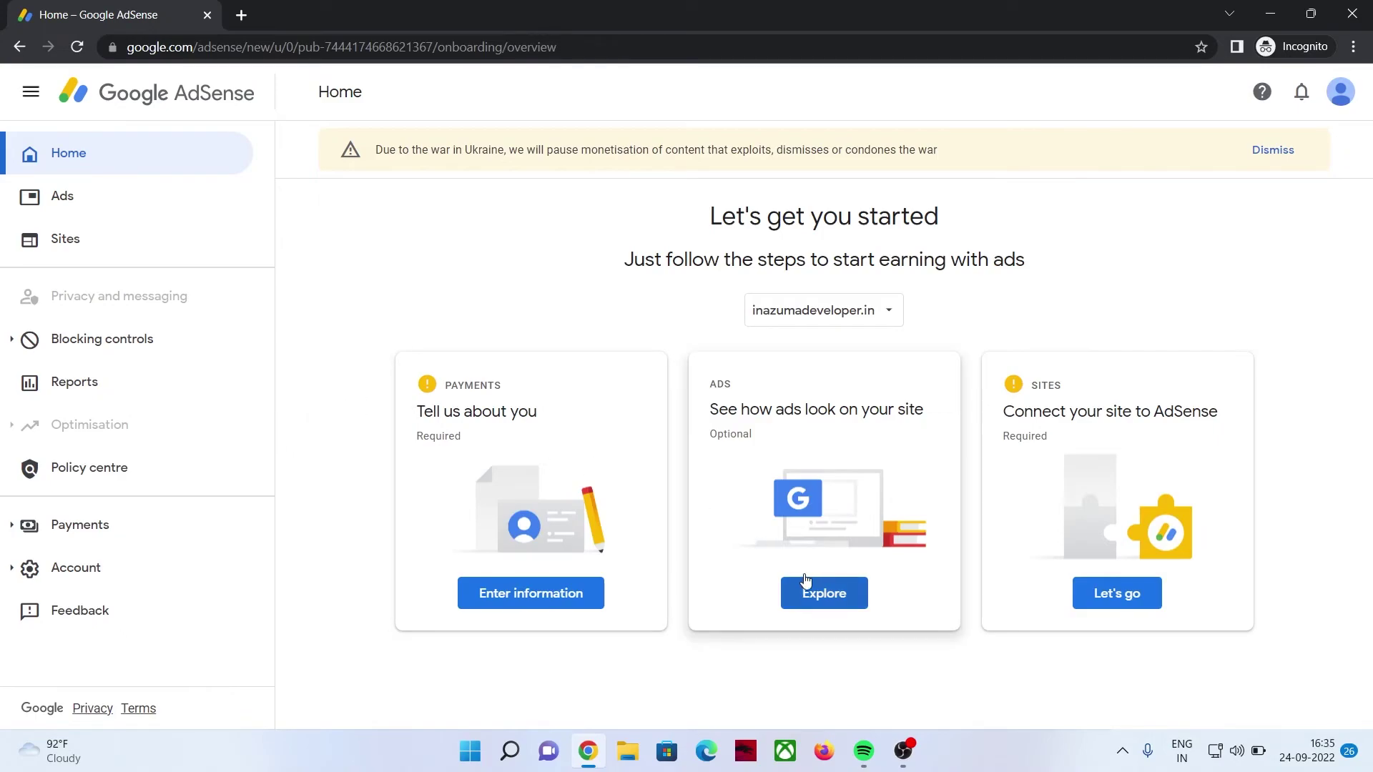
# Step: Turn on Auto ads for inazumadeveloper.in with the Apply now option, and request a review of the site connection
pyautogui.click(823, 599)
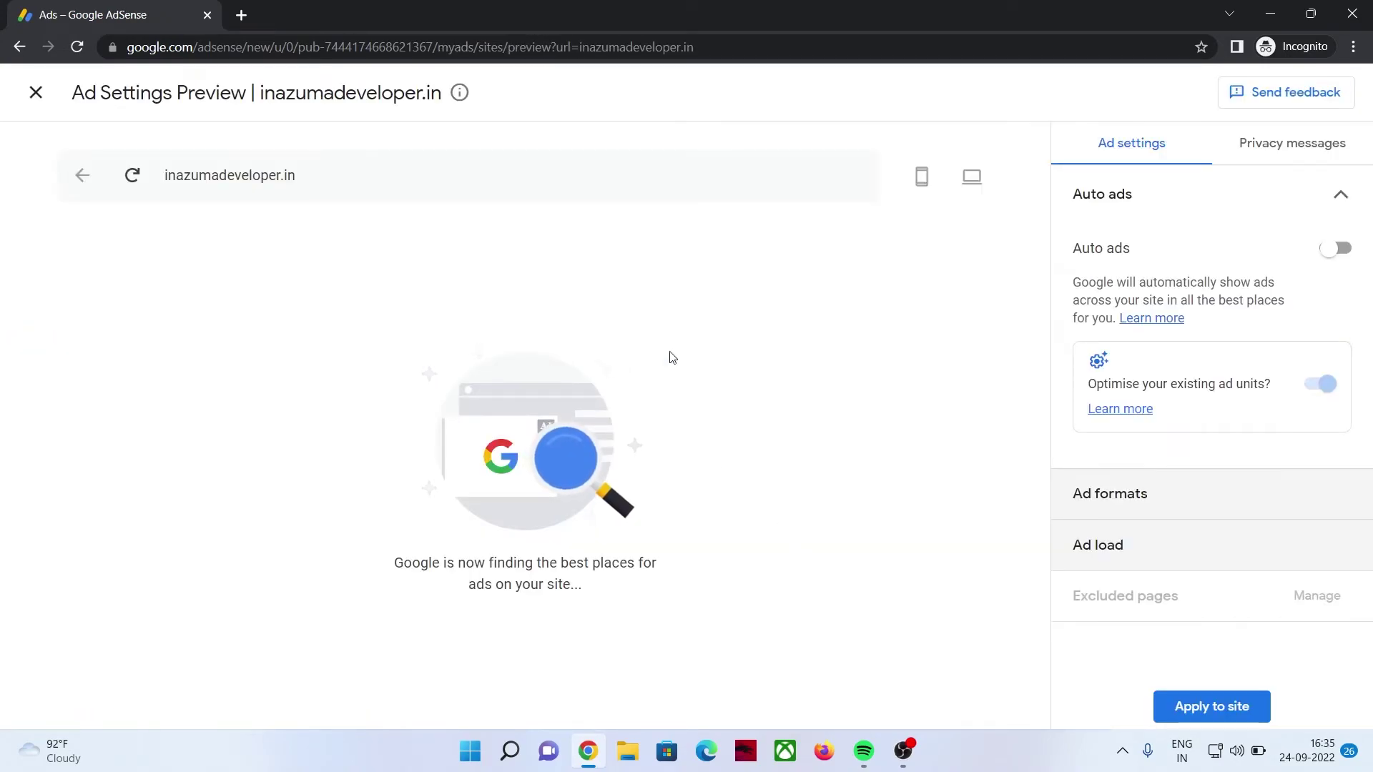
pyautogui.click(1336, 250)
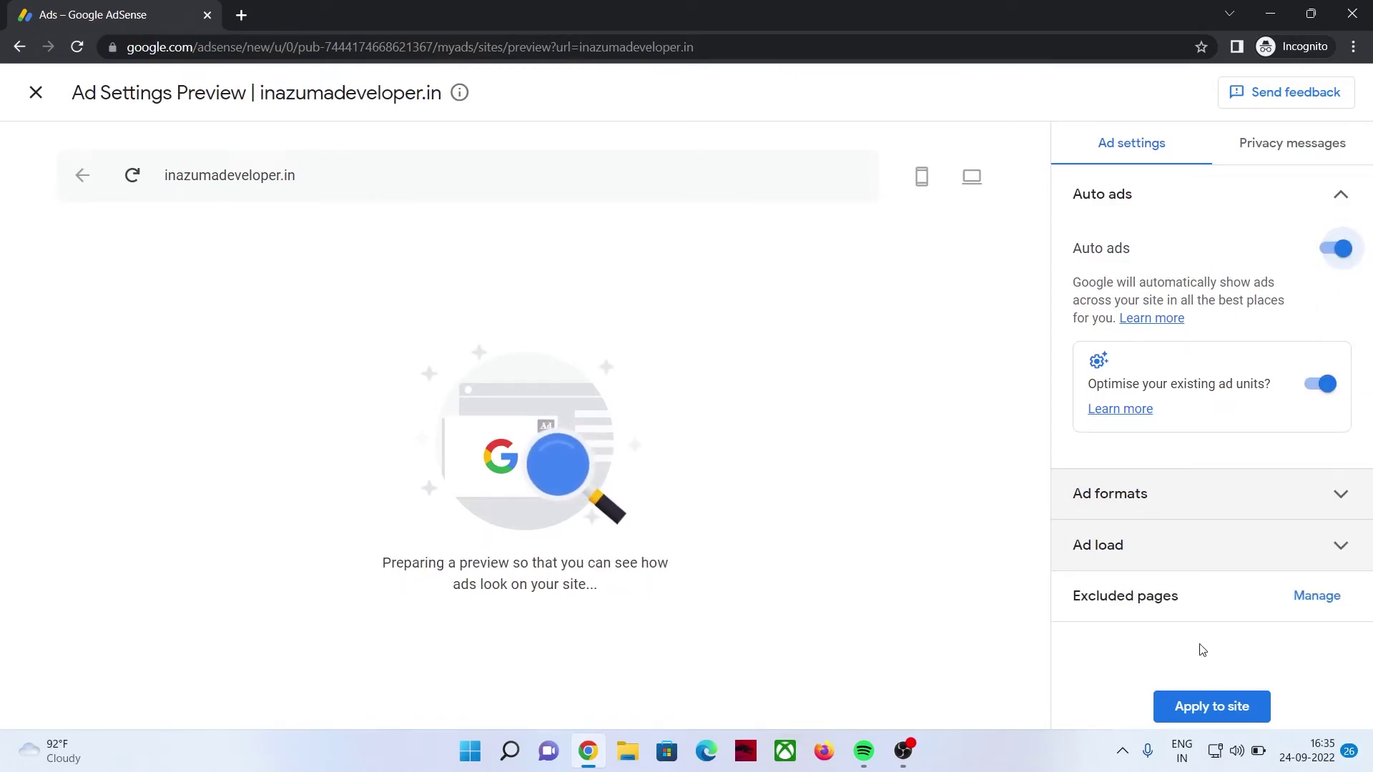
pyautogui.click(1213, 706)
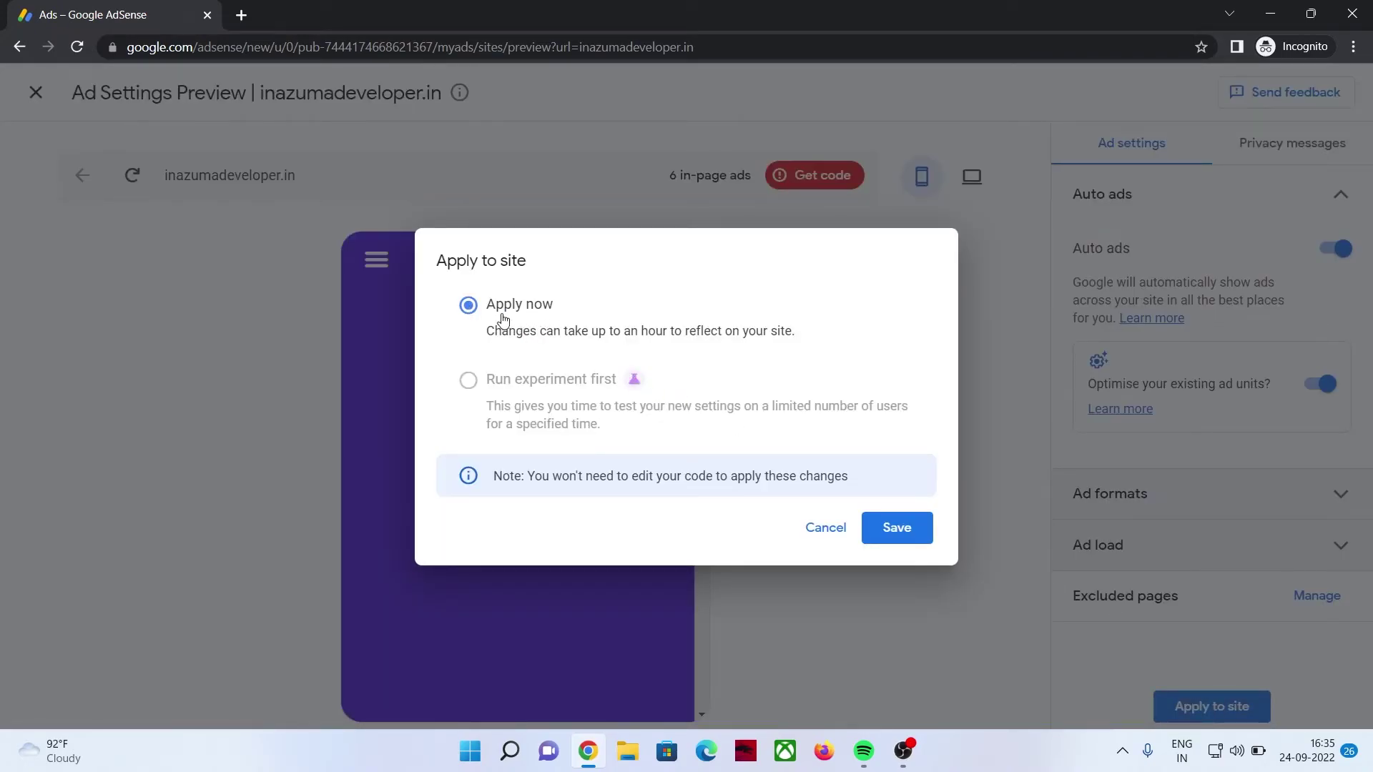
pyautogui.click(898, 537)
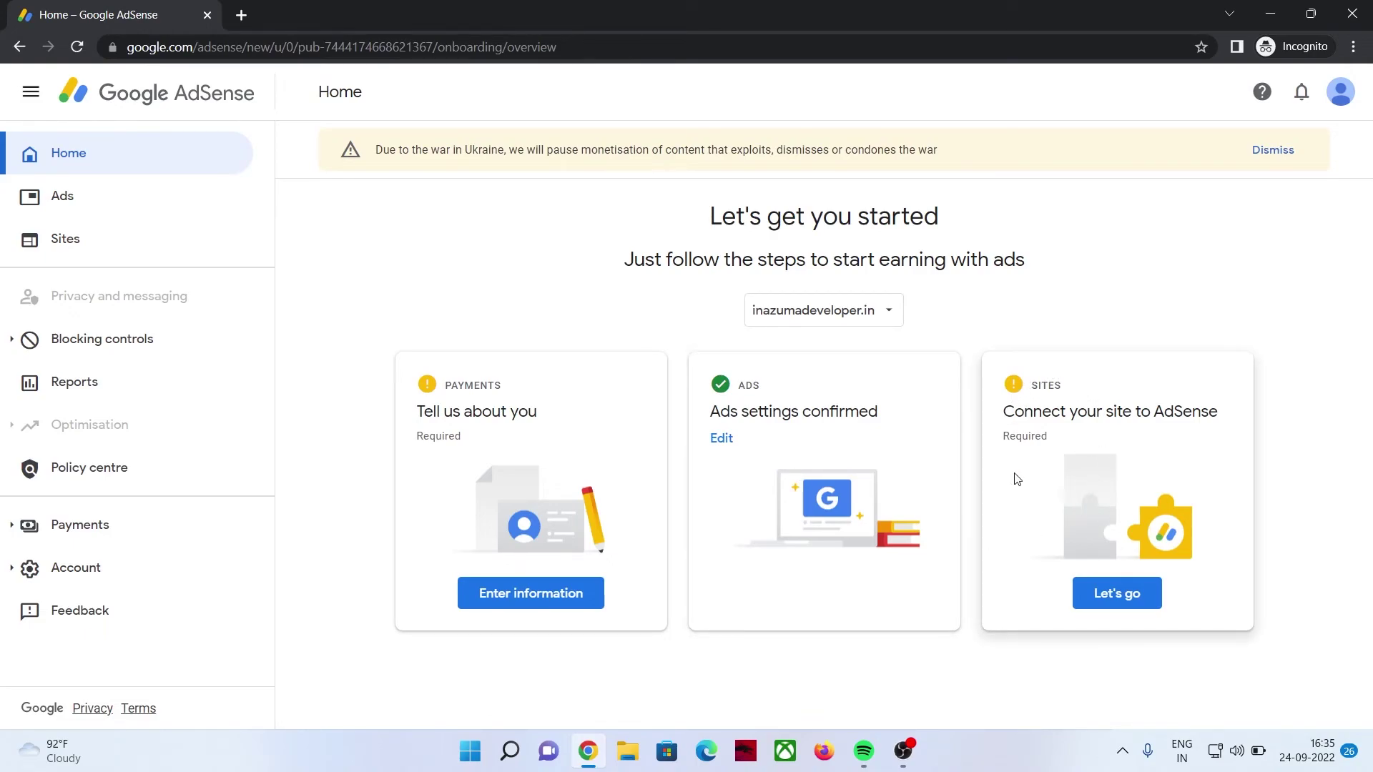
pyautogui.click(1106, 585)
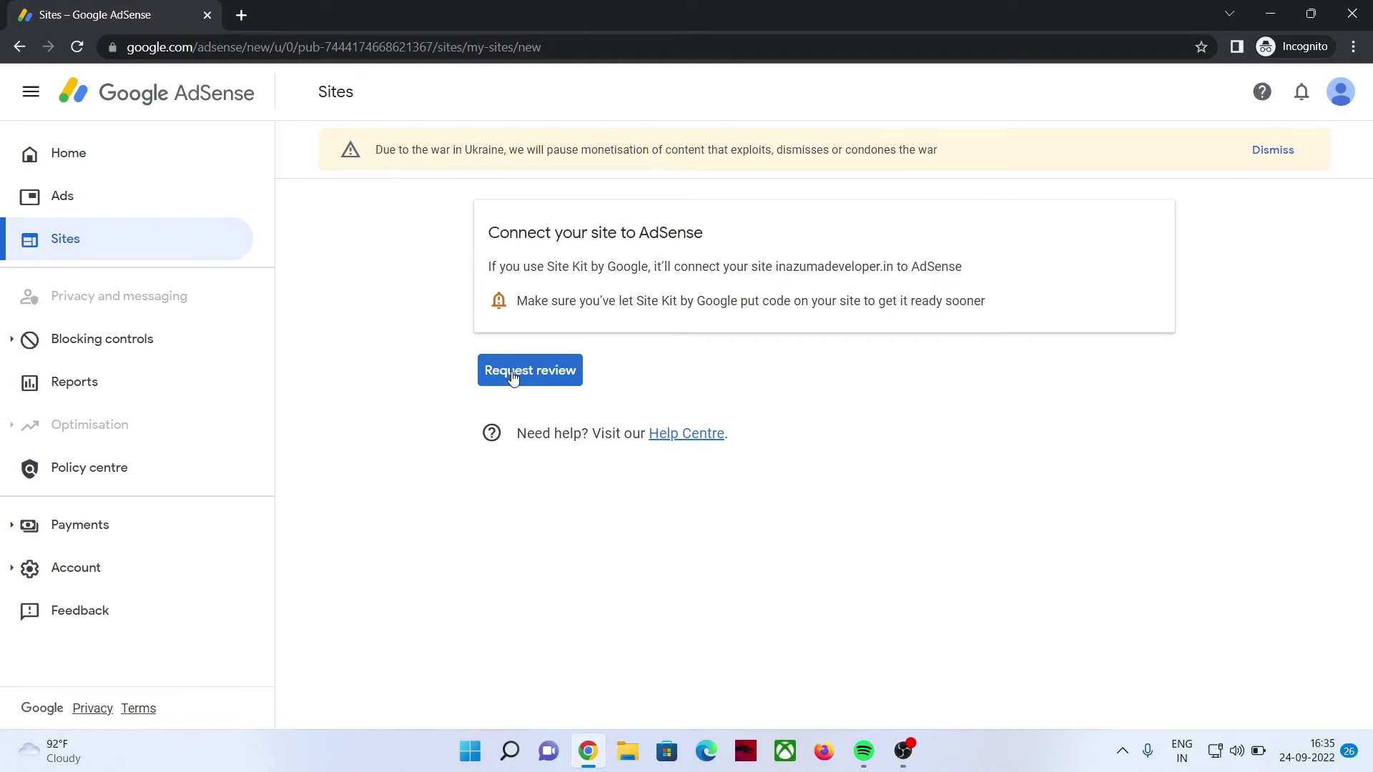
pyautogui.click(513, 378)
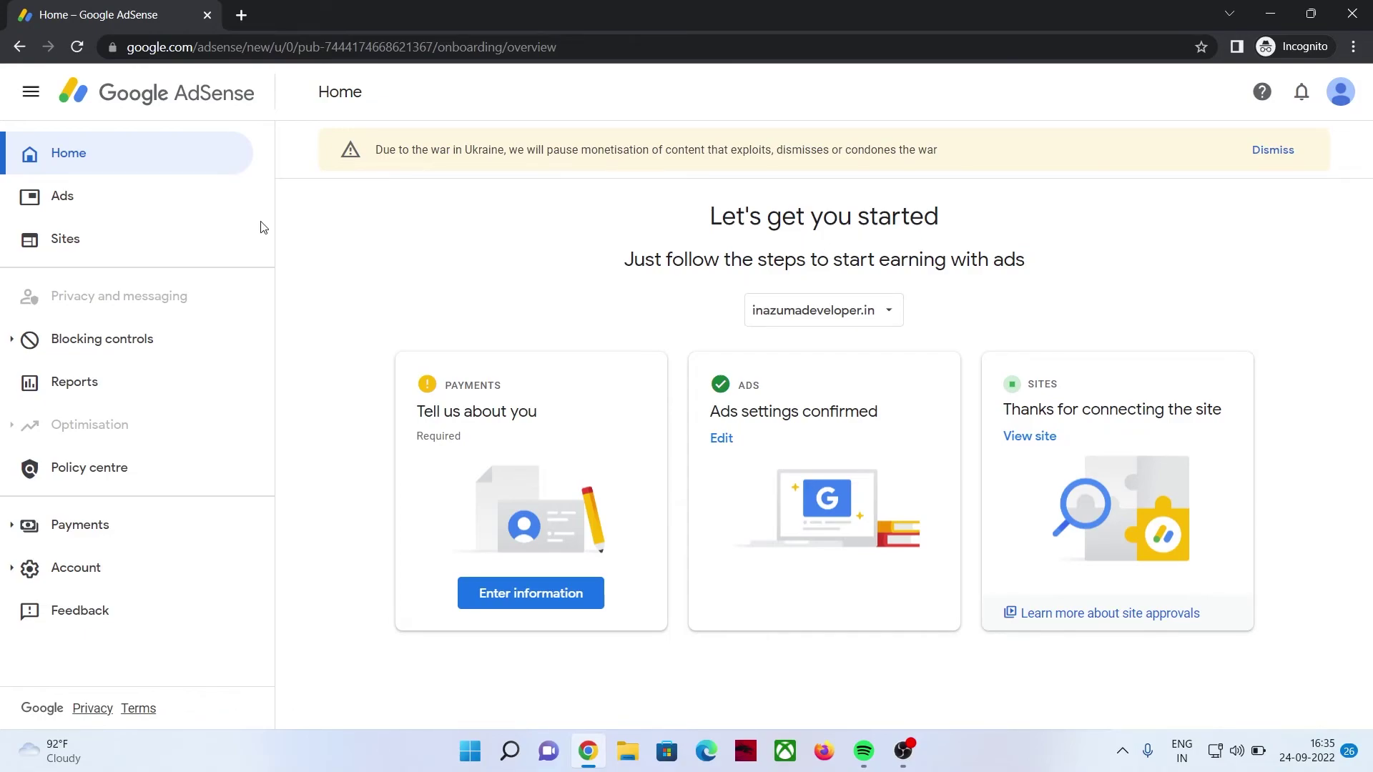
# Step: Go through the Auto ads introduction in the Ads section and copy the AdSense code snippet for the site
pyautogui.click(109, 198)
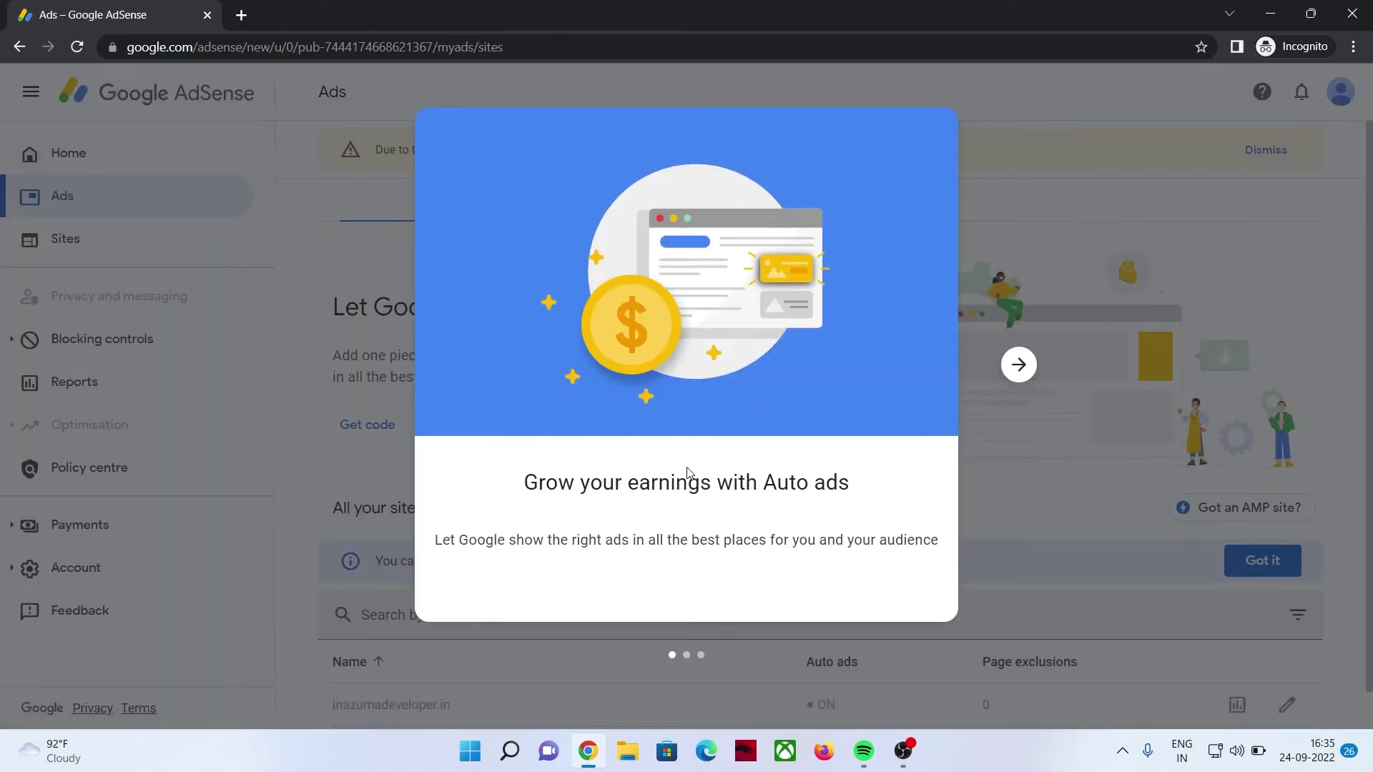
pyautogui.click(1019, 366)
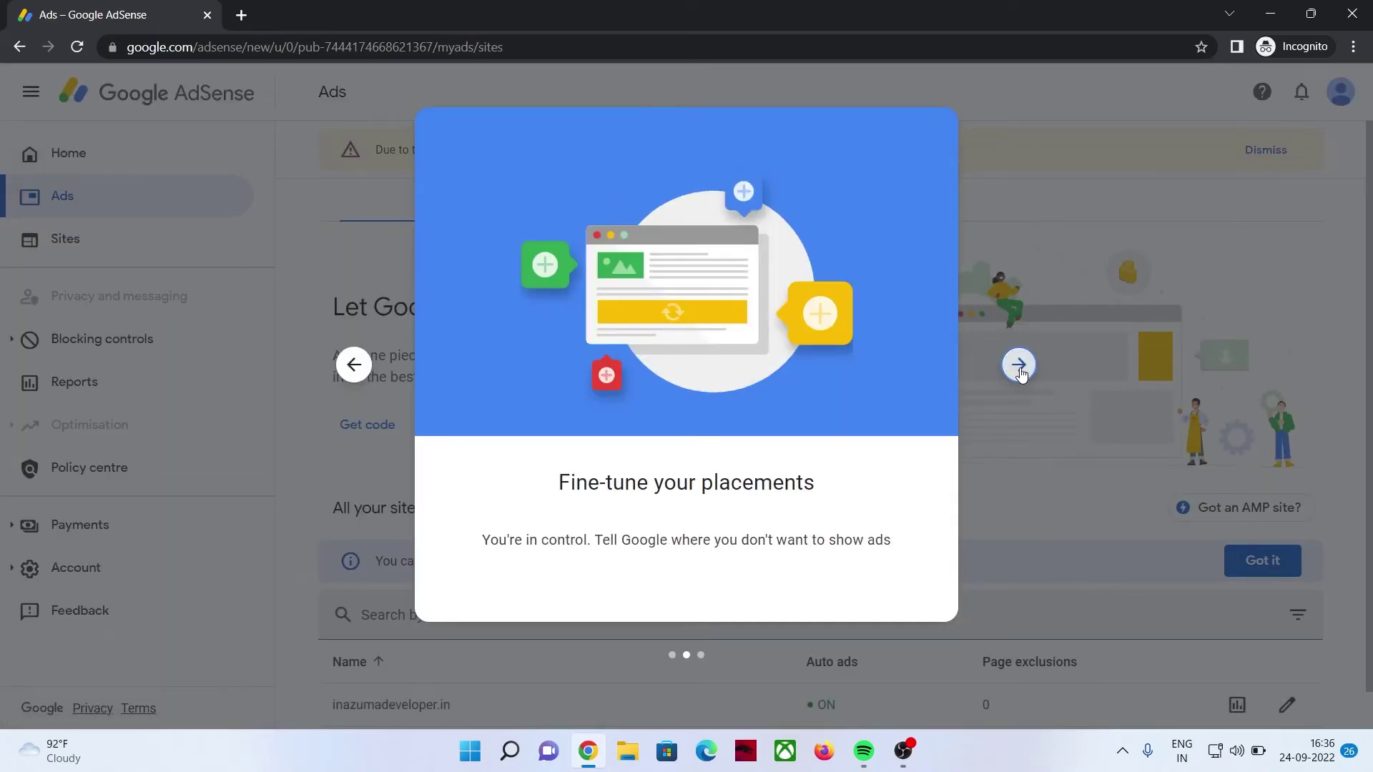
pyautogui.click(1019, 366)
pyautogui.click(684, 580)
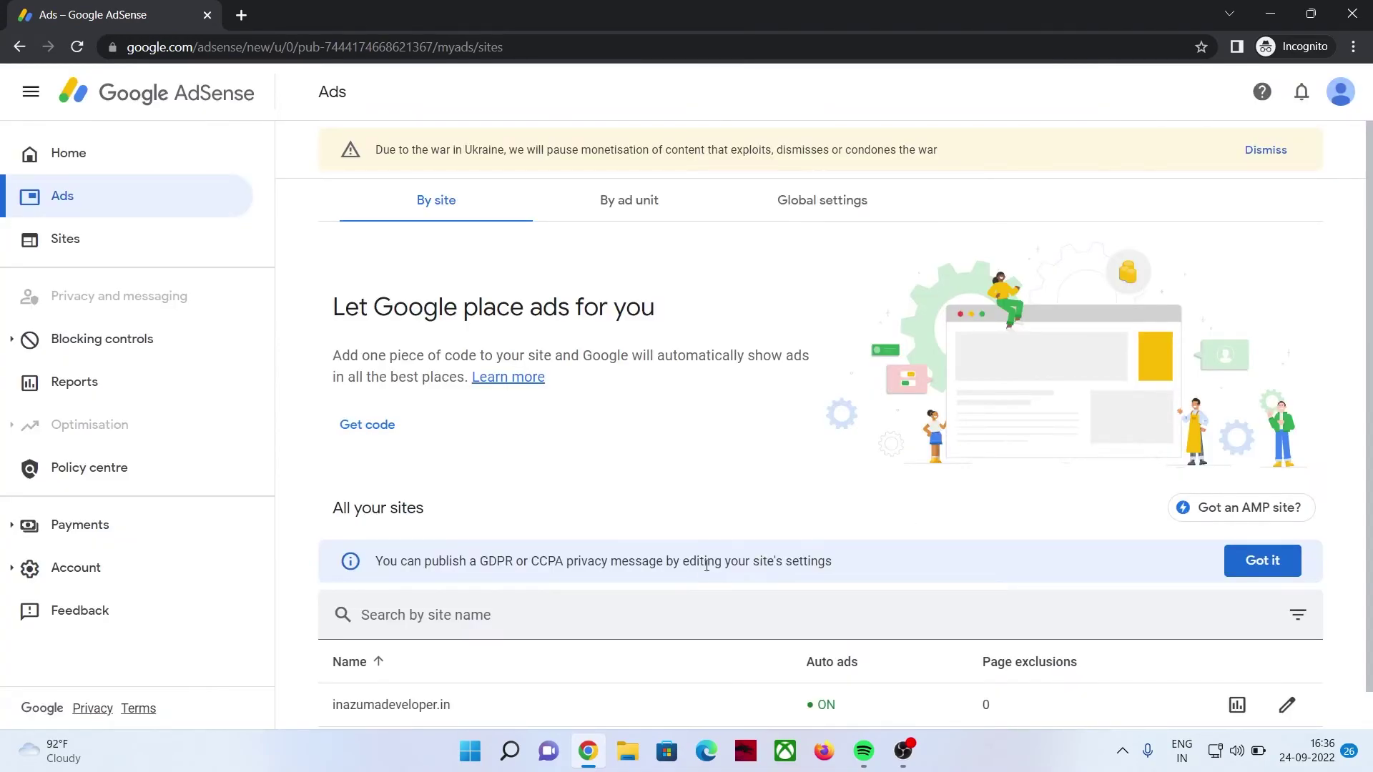
pyautogui.scroll(-1, 762, 522)
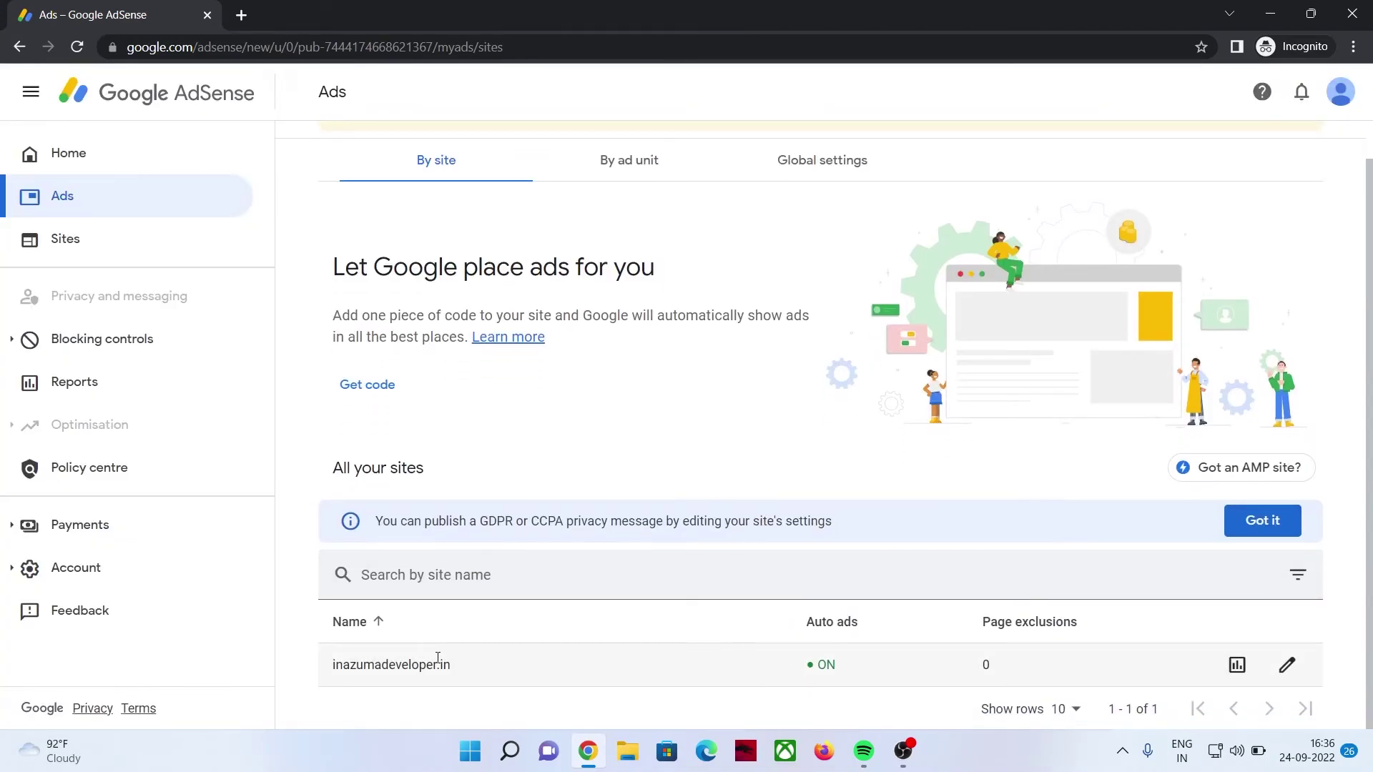
pyautogui.click(360, 387)
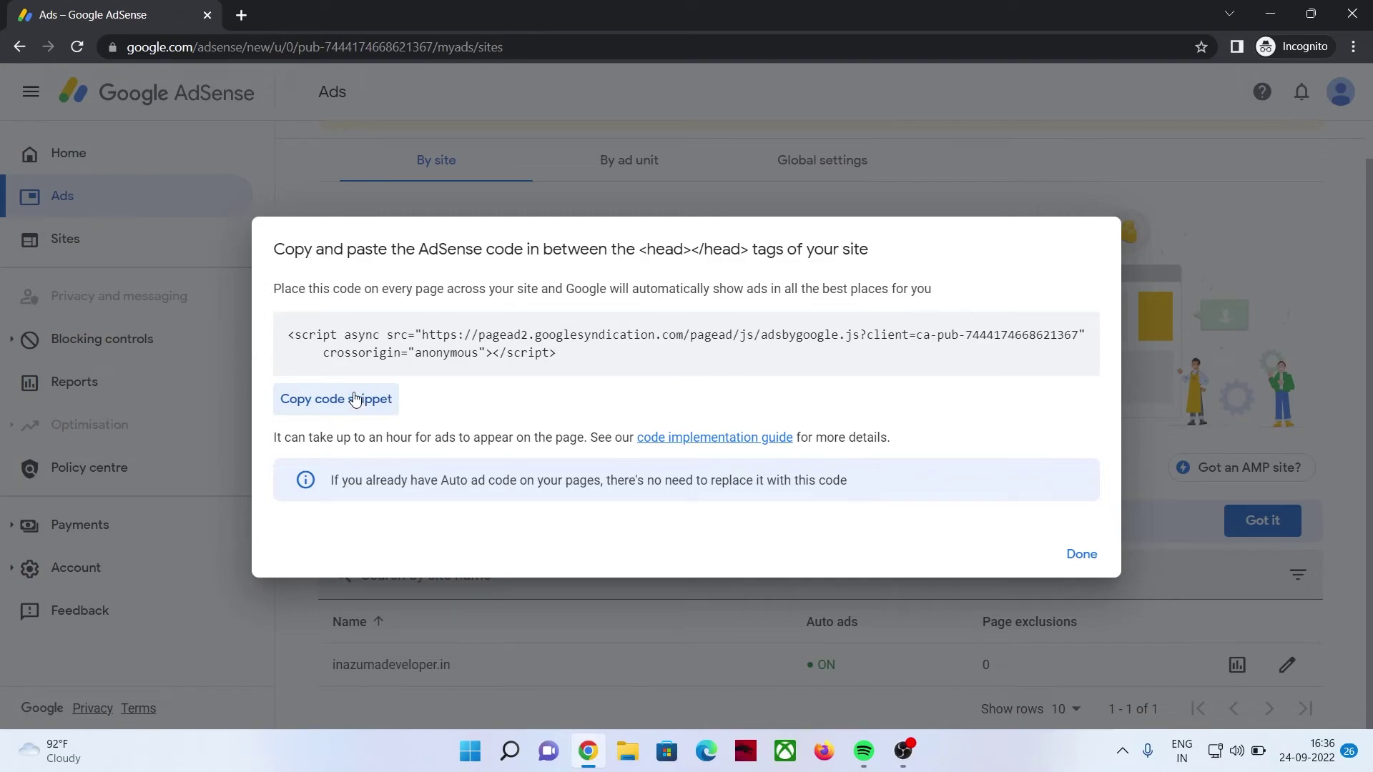
pyautogui.click(355, 399)
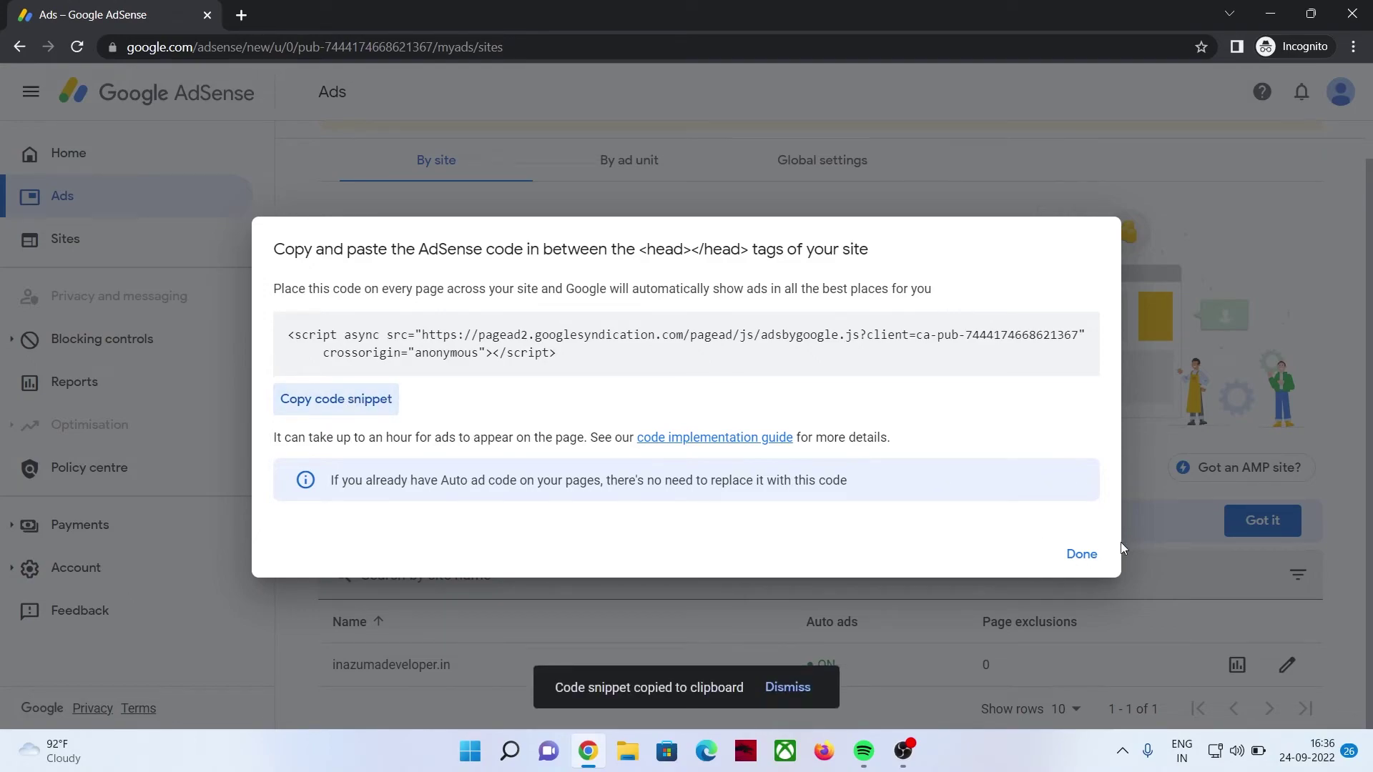
pyautogui.click(1082, 555)
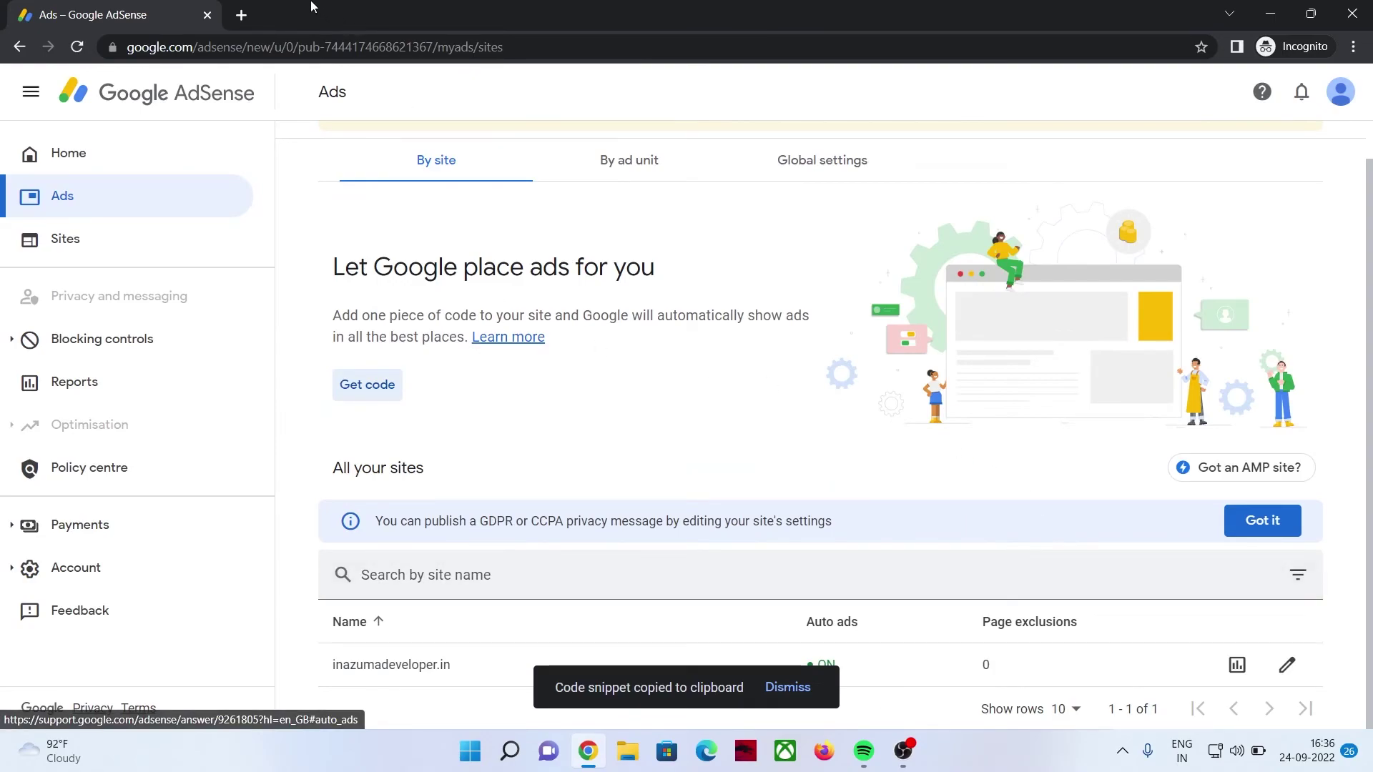
# Step: Switch to the WordPress admin of inazumadeveloper.in in Firefox and search the new plugins for "headers and footers"
pyautogui.click(240, 17)
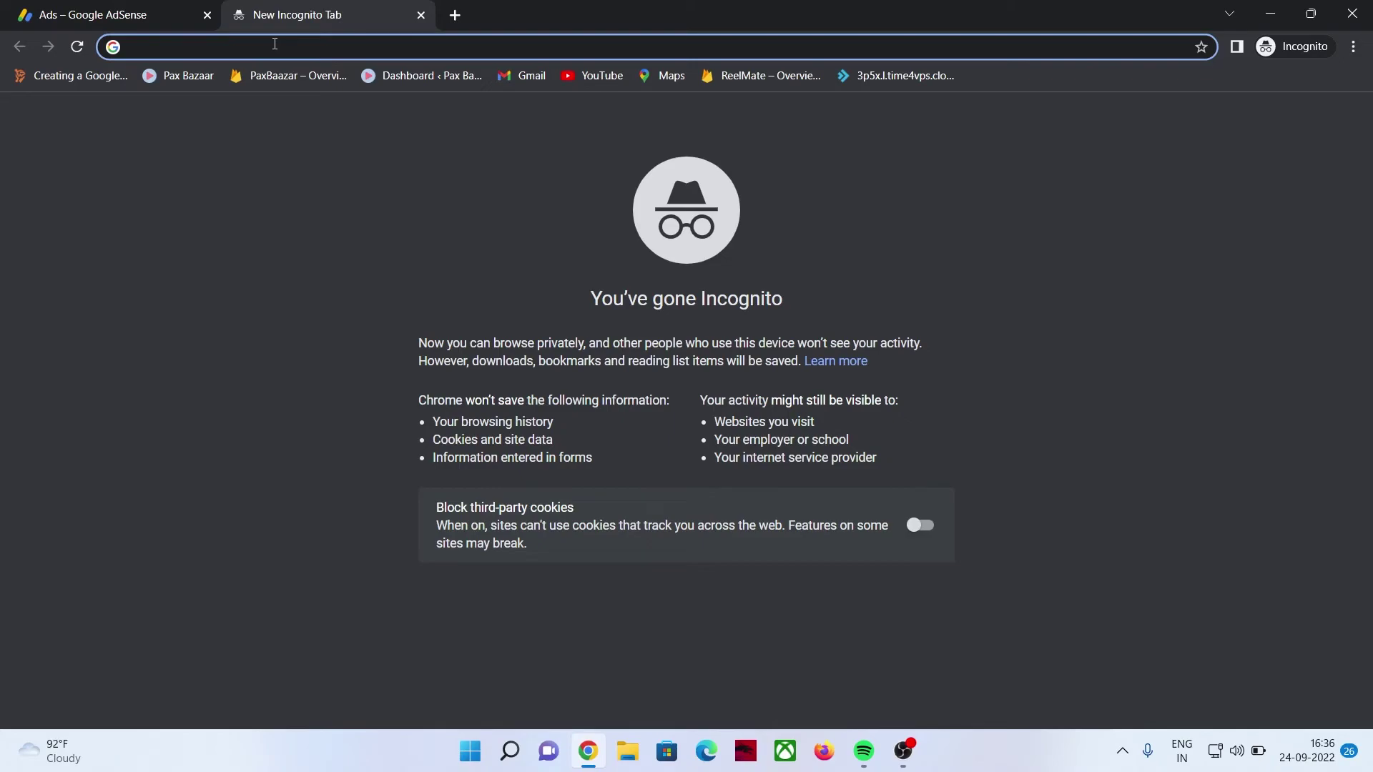
pyautogui.hotkey('alt', 'Tab')
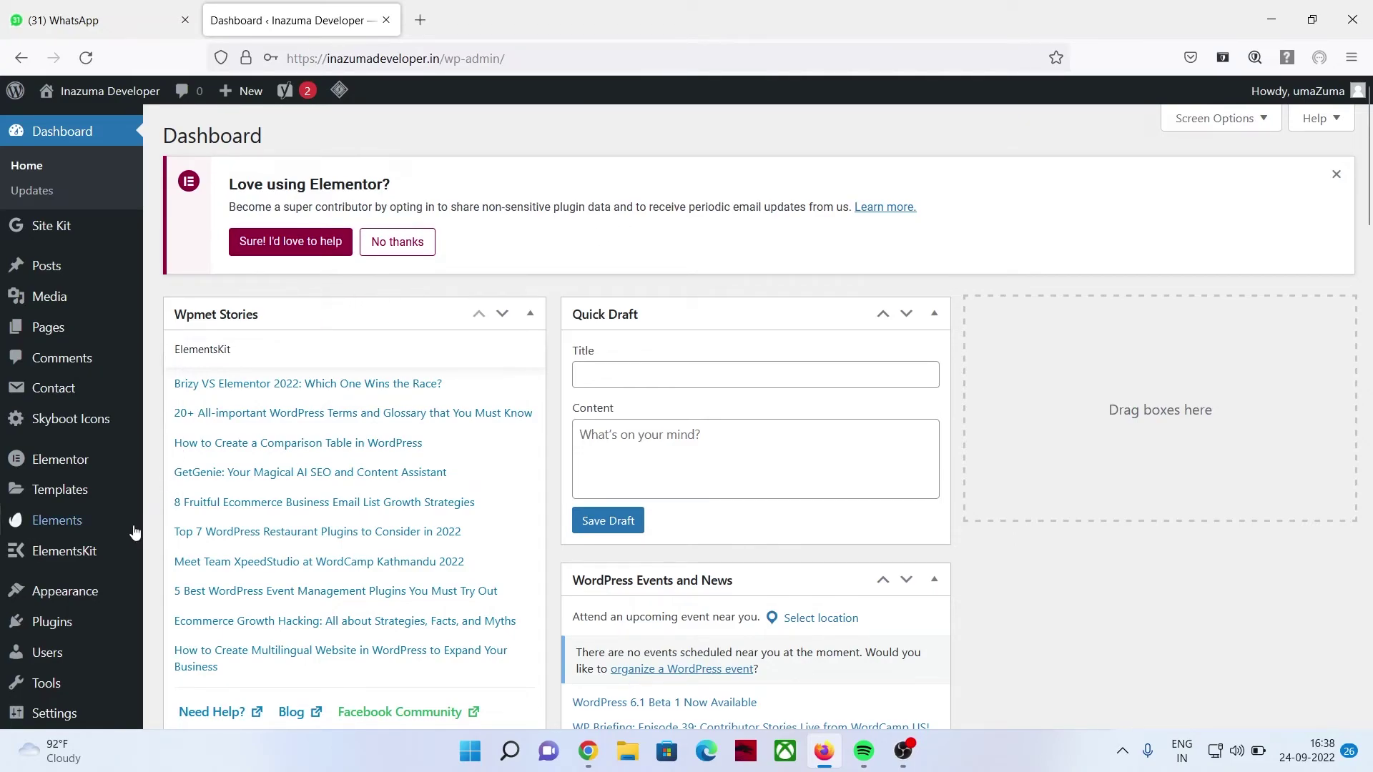
pyautogui.moveTo(65, 631)
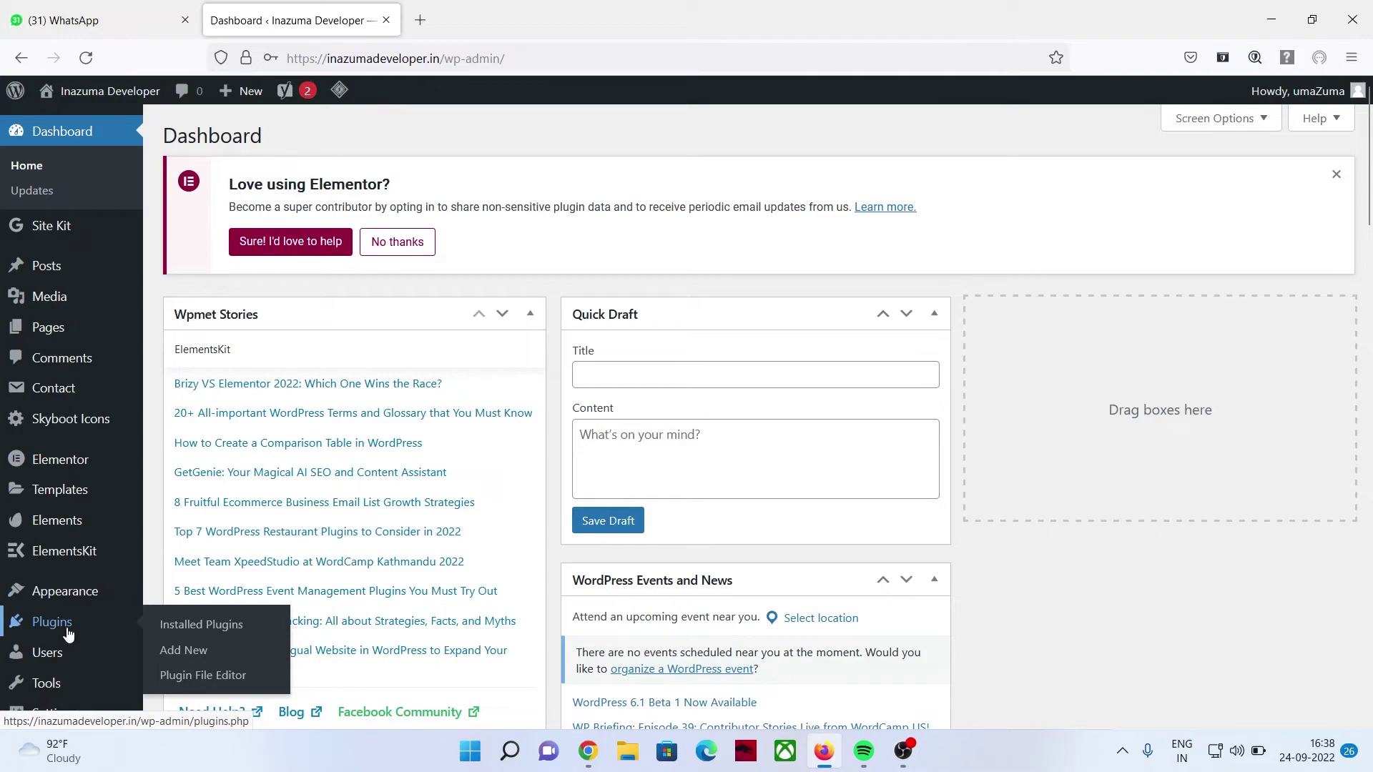
pyautogui.click(180, 652)
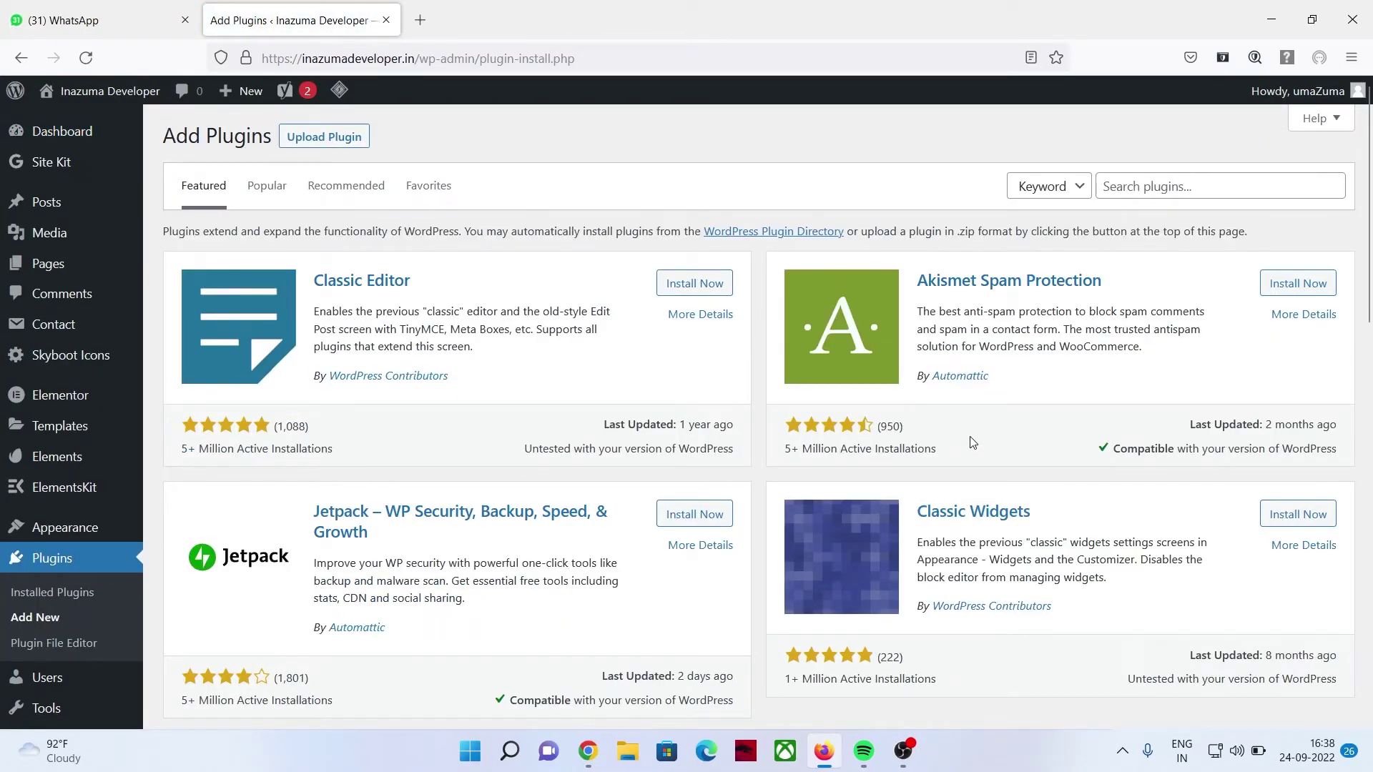
pyautogui.click(1175, 187)
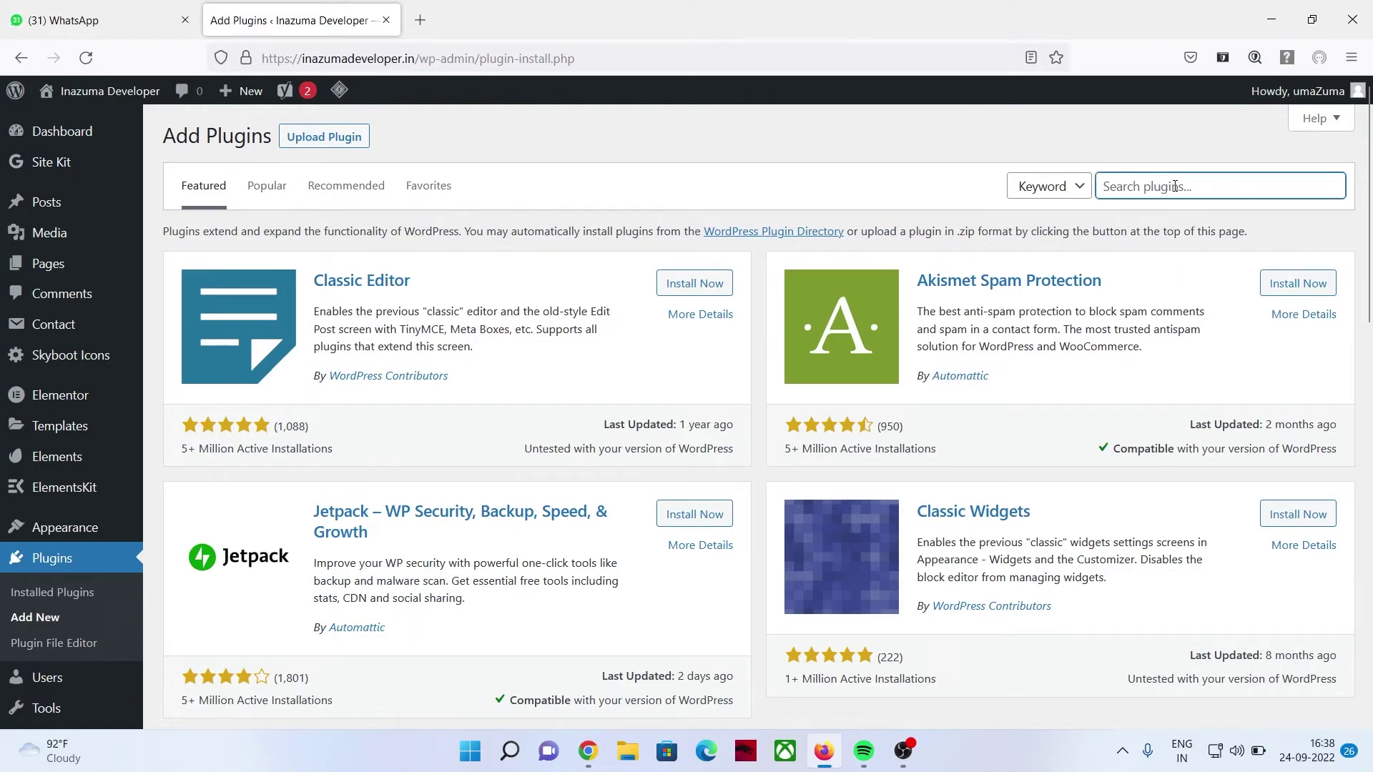
pyautogui.write('hears')
pyautogui.press('BackSpace')
pyautogui.press('BackSpace')
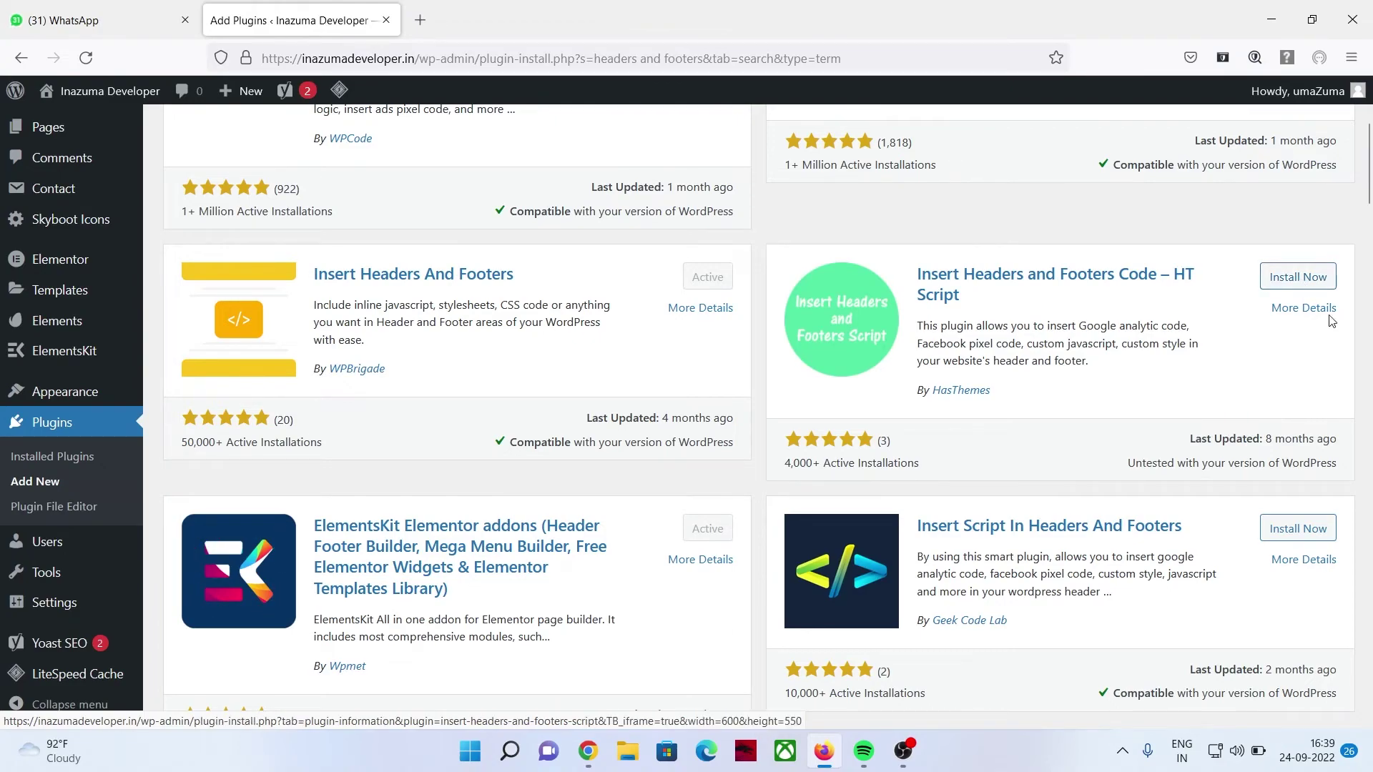
pyautogui.scroll(-4, 113, 392)
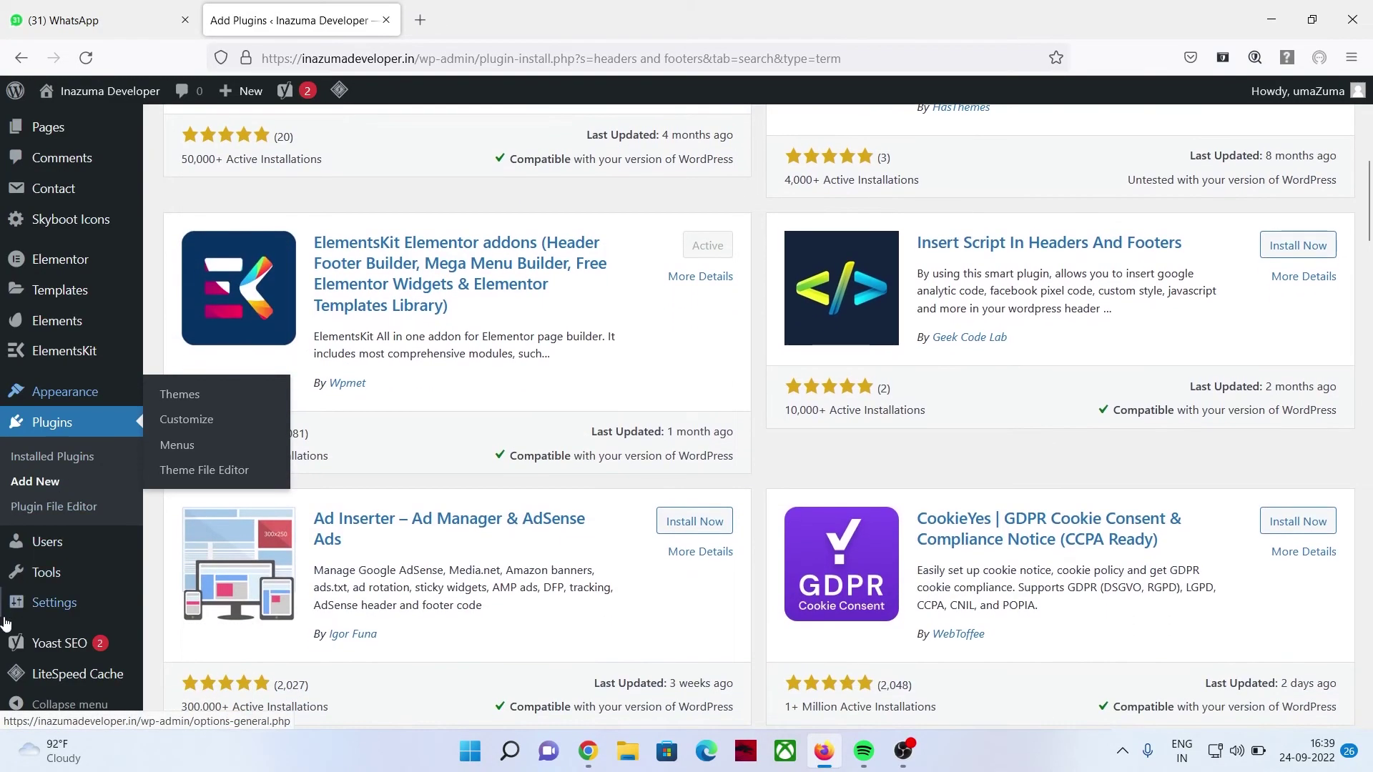
# Step: Go back to the dashboard and open the WP Headers and Footers settings at the Scripts in Header field
pyautogui.moveTo(41, 604)
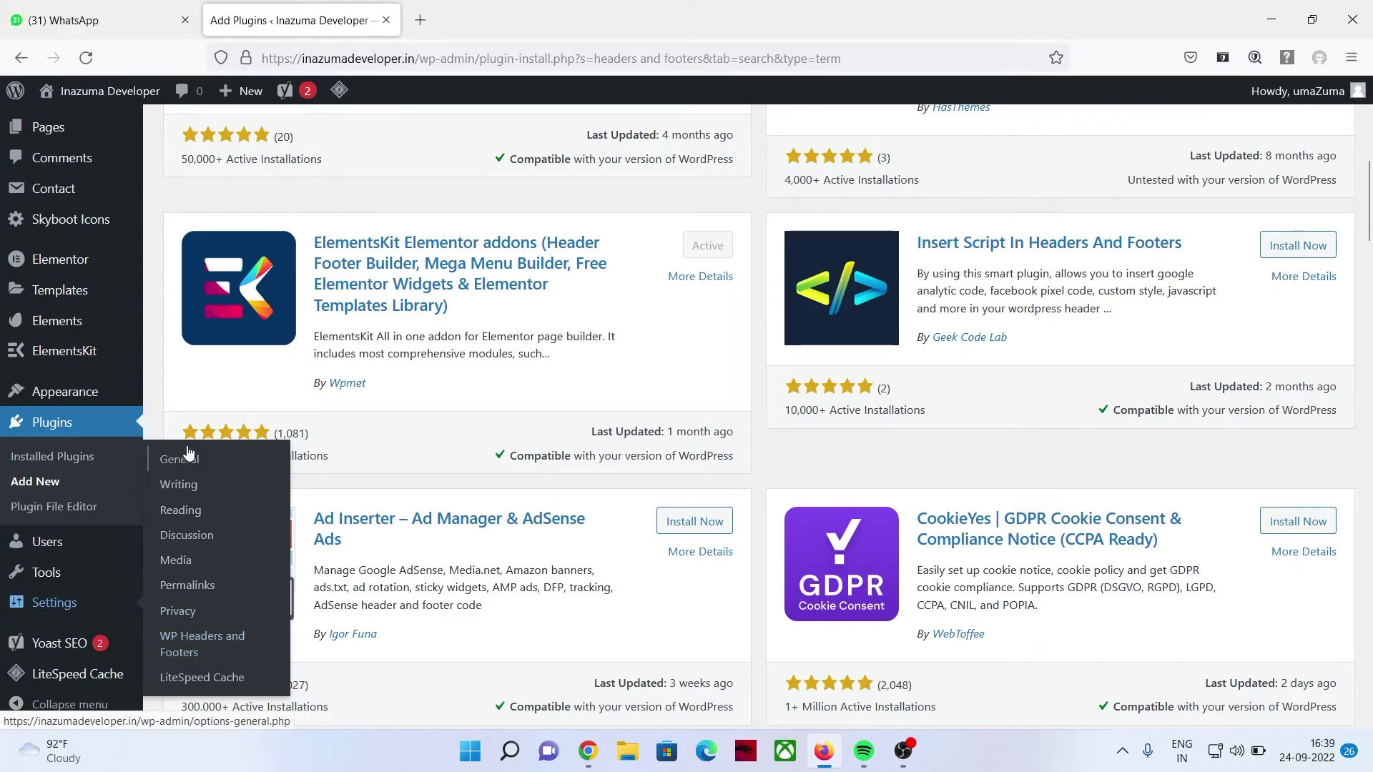
pyautogui.scroll(8, 174, 371)
pyautogui.click(70, 146)
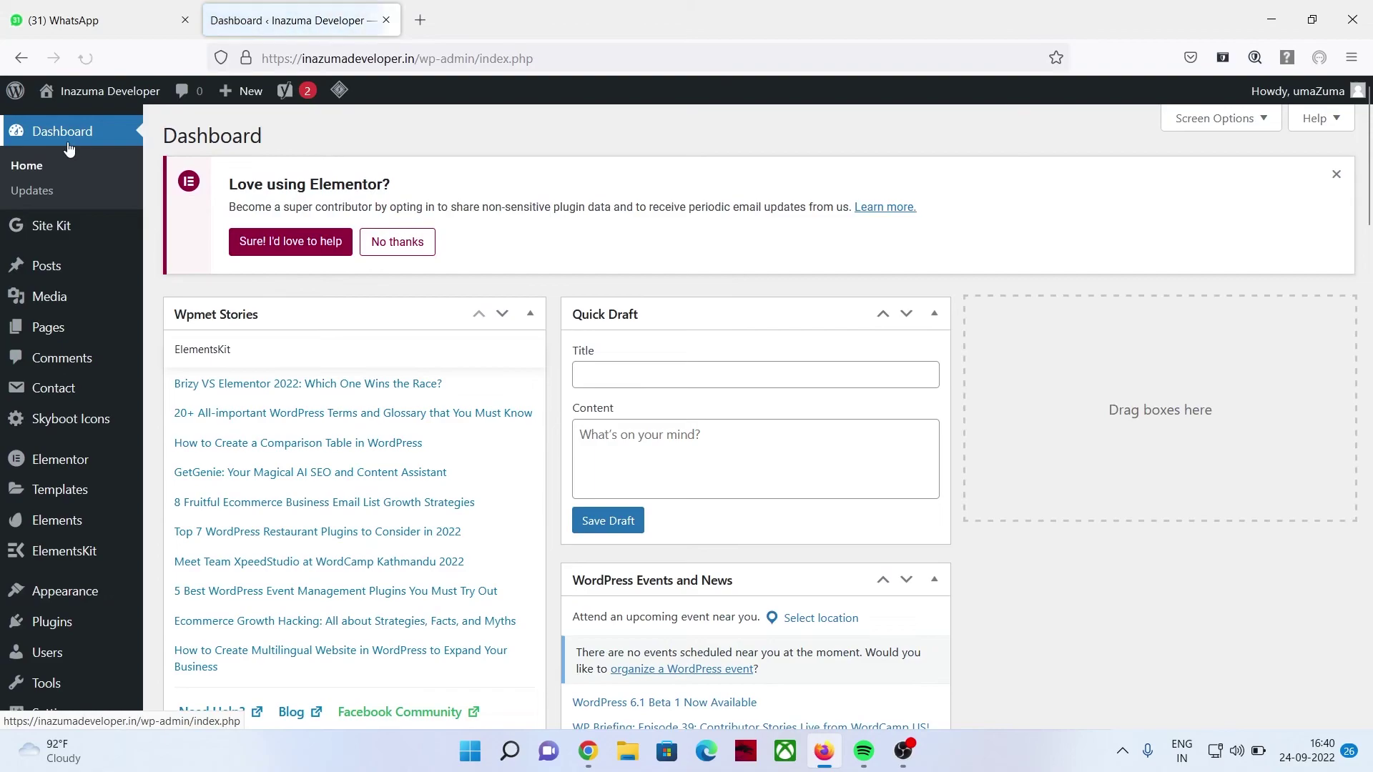
pyautogui.scroll(-5, 119, 223)
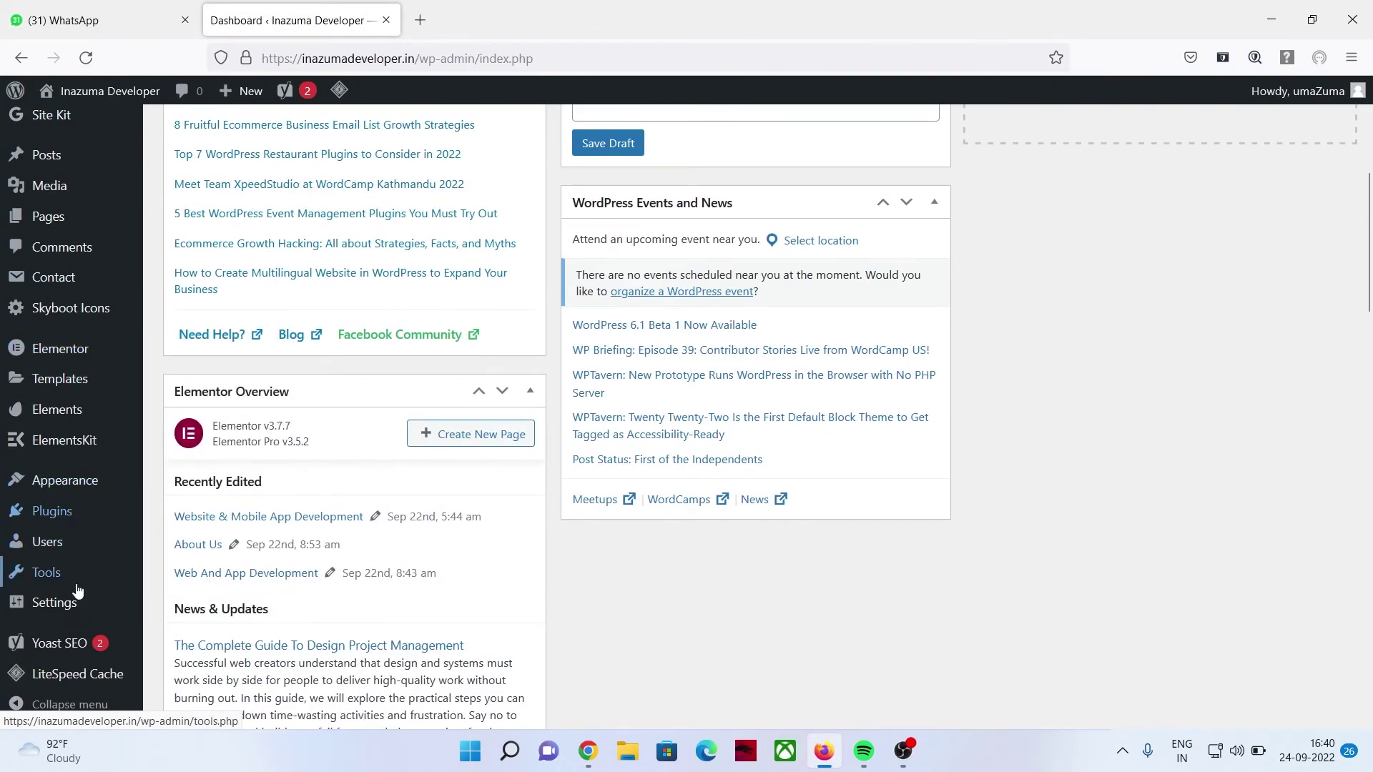
pyautogui.moveTo(50, 603)
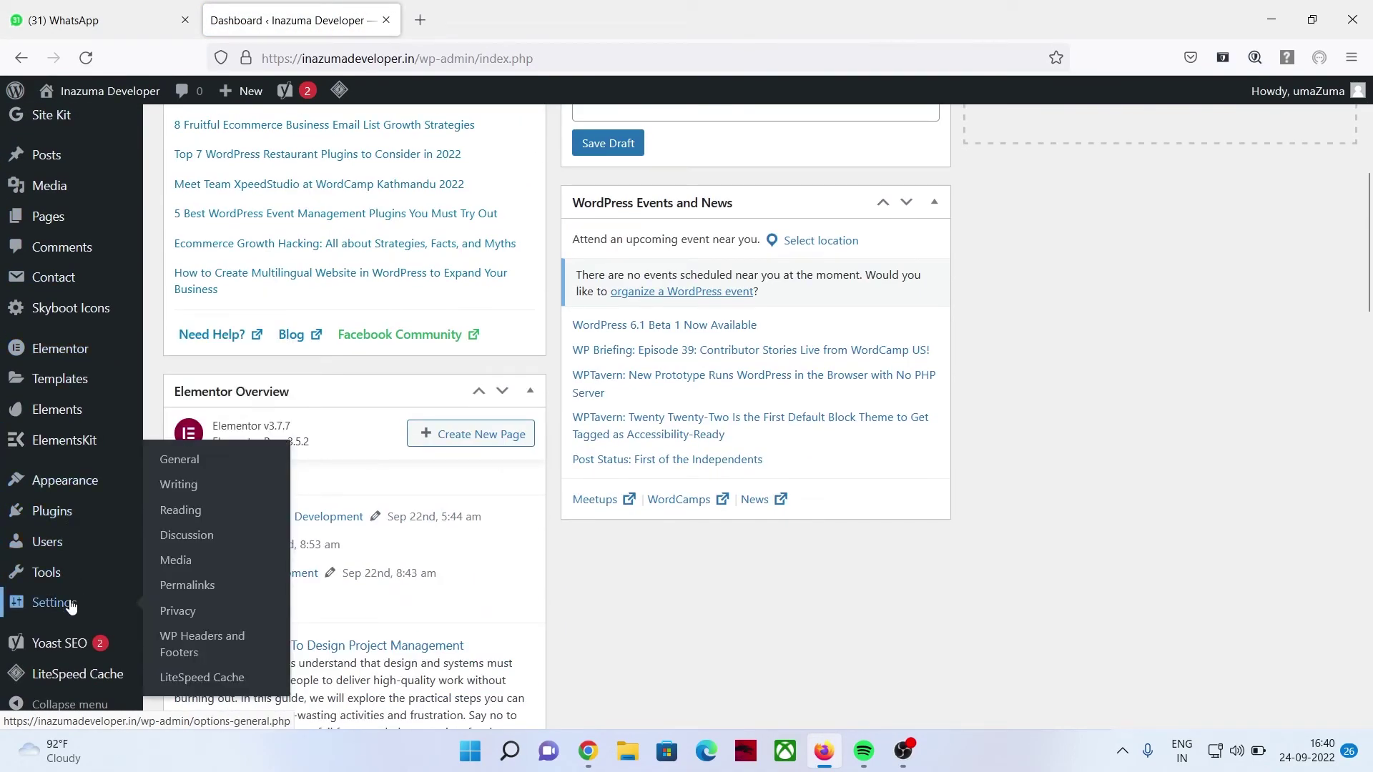
pyautogui.click(210, 644)
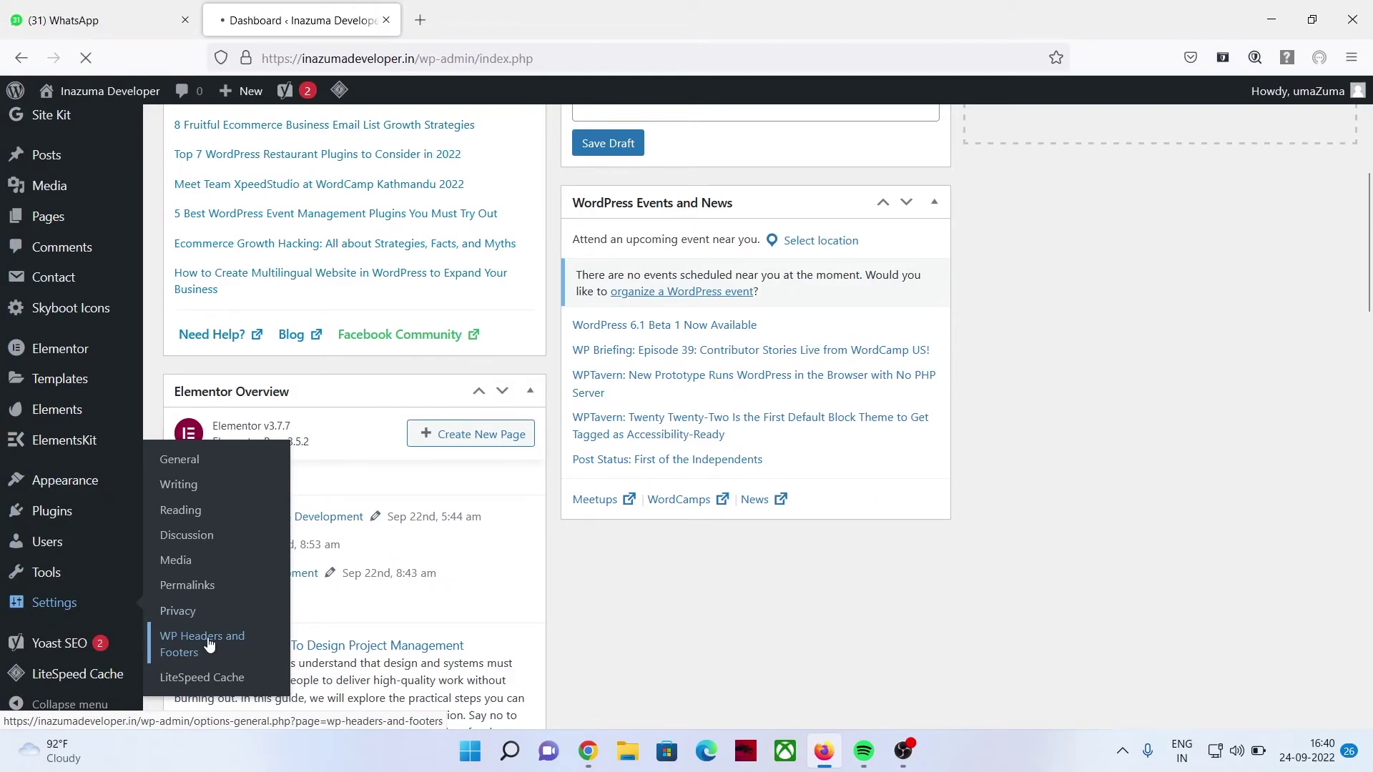
pyautogui.scroll(-3, 429, 536)
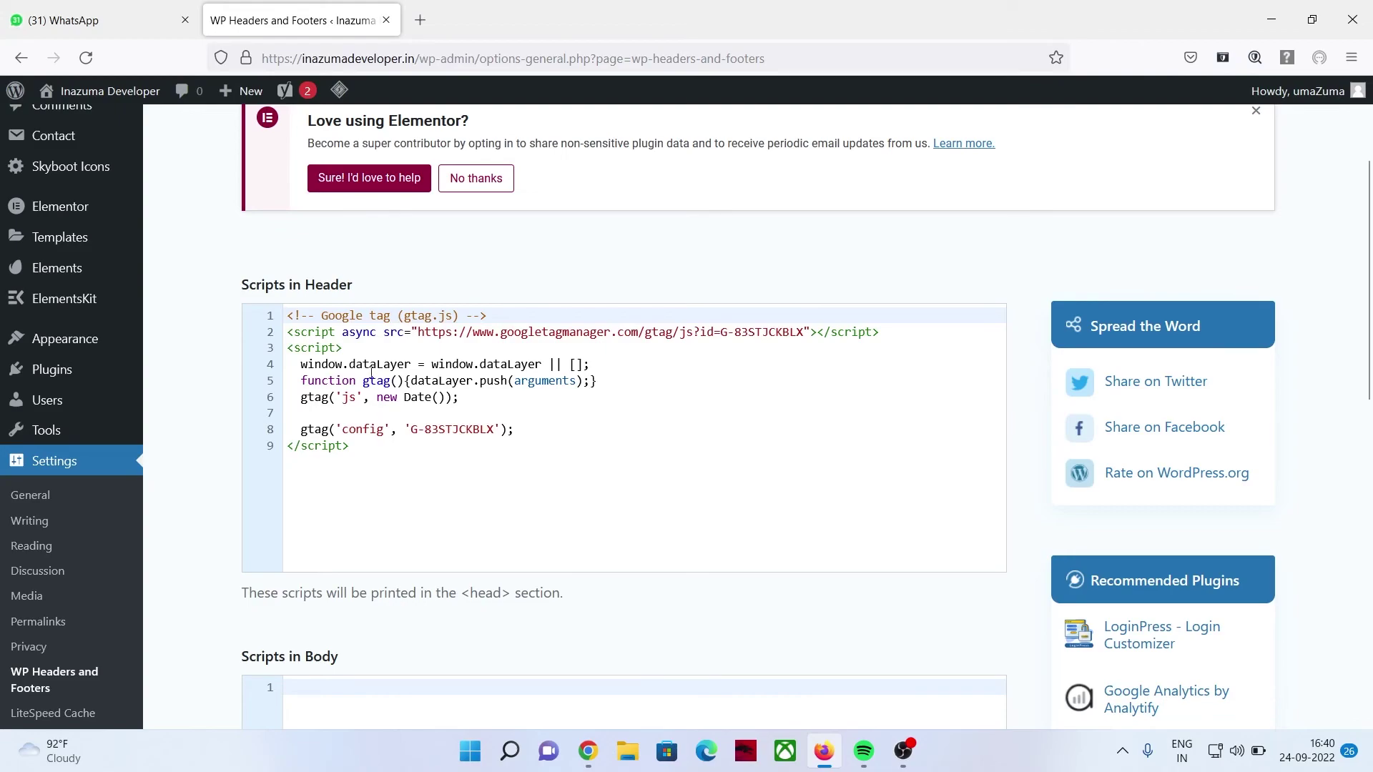
pyautogui.moveTo(395, 453); pyautogui.dragTo(287, 314)
pyautogui.hotkey('ctrl', 'c')
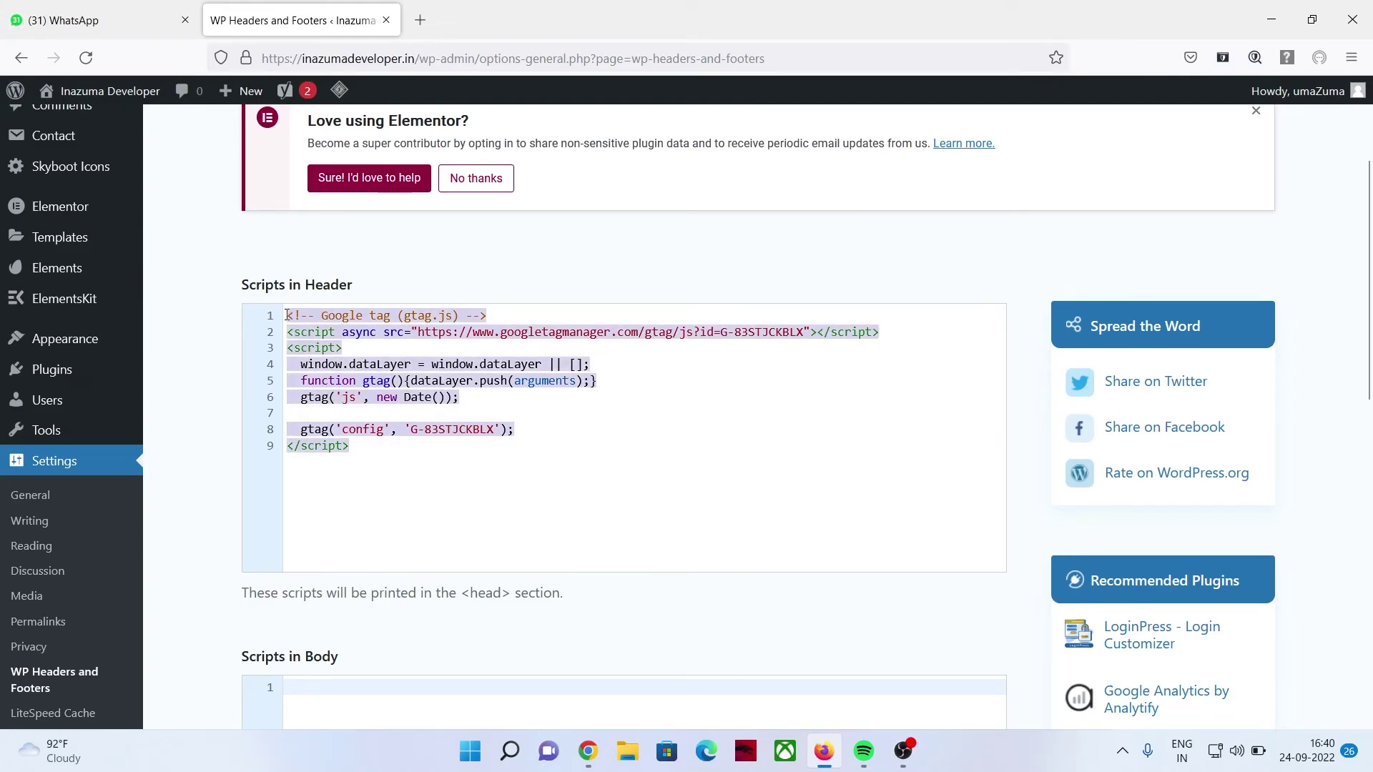
pyautogui.press('BackSpace')
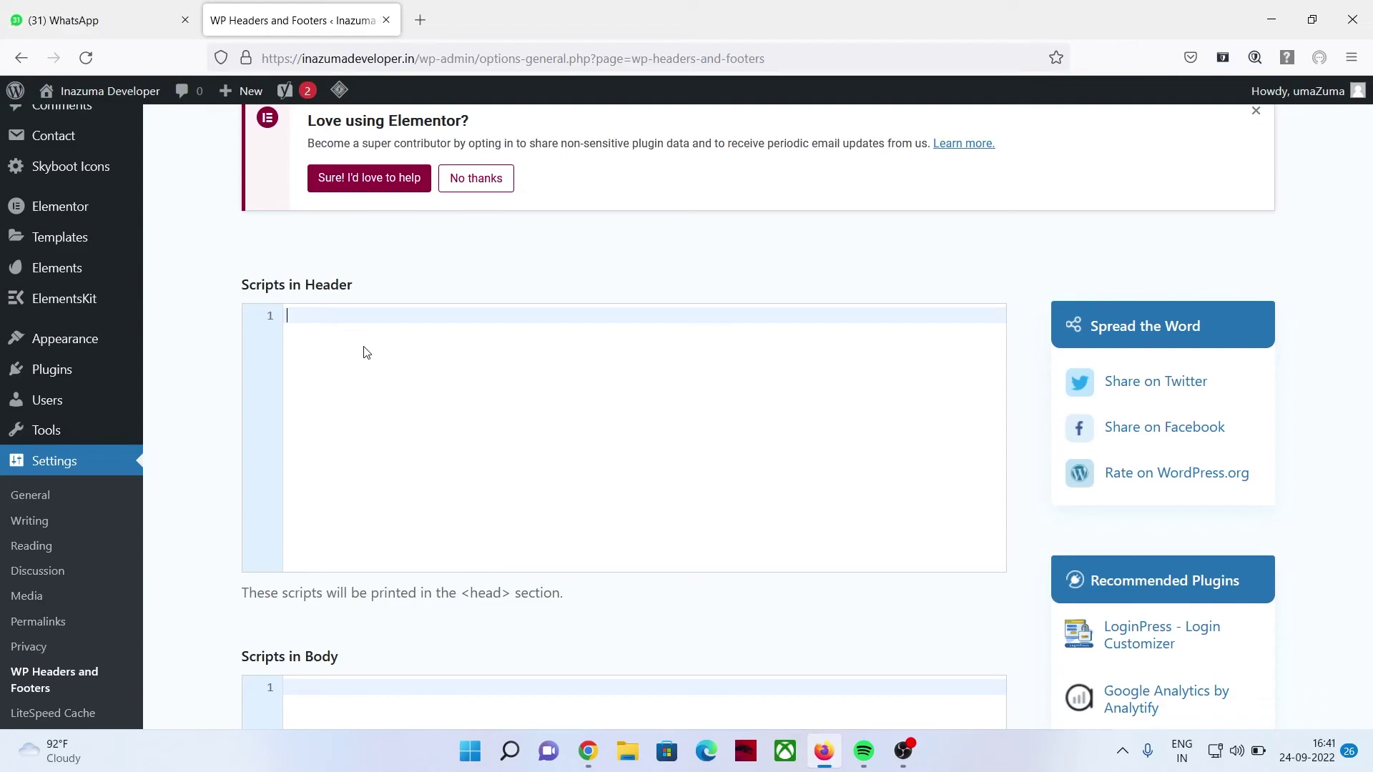
pyautogui.hotkey('ctrl', 'v')
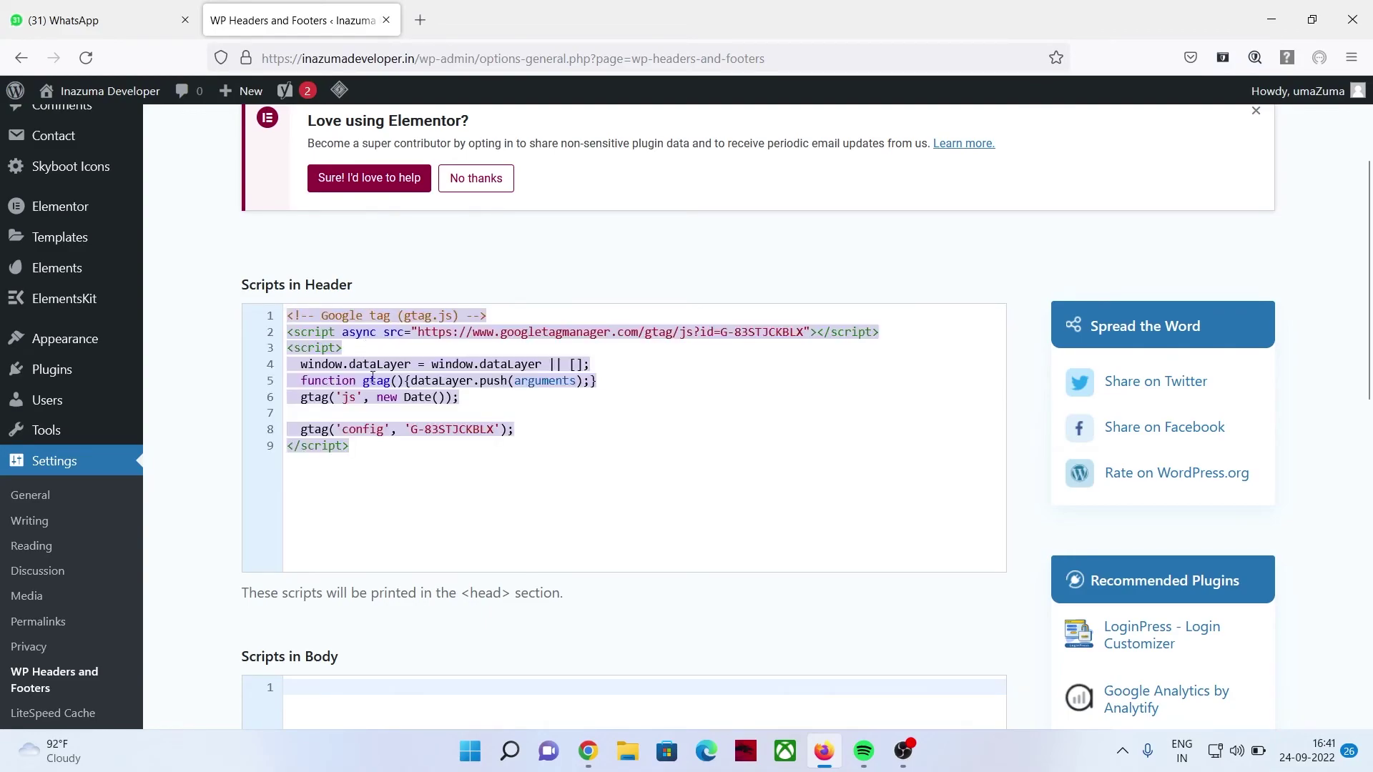
# Step: Paste the copied AdSense code below the Google tag script in Scripts in Header, separated by a blank line, and save the changes
pyautogui.click(385, 442)
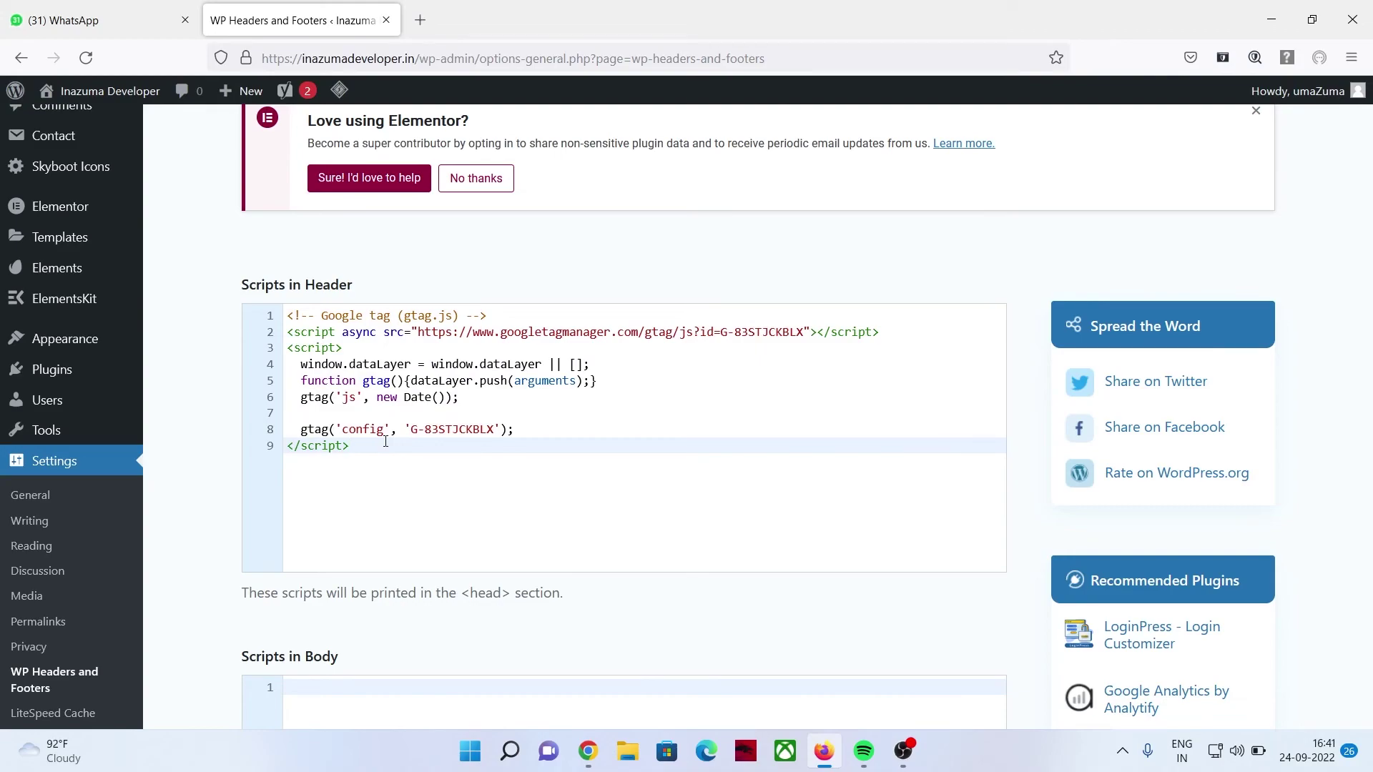
pyautogui.press('Return')
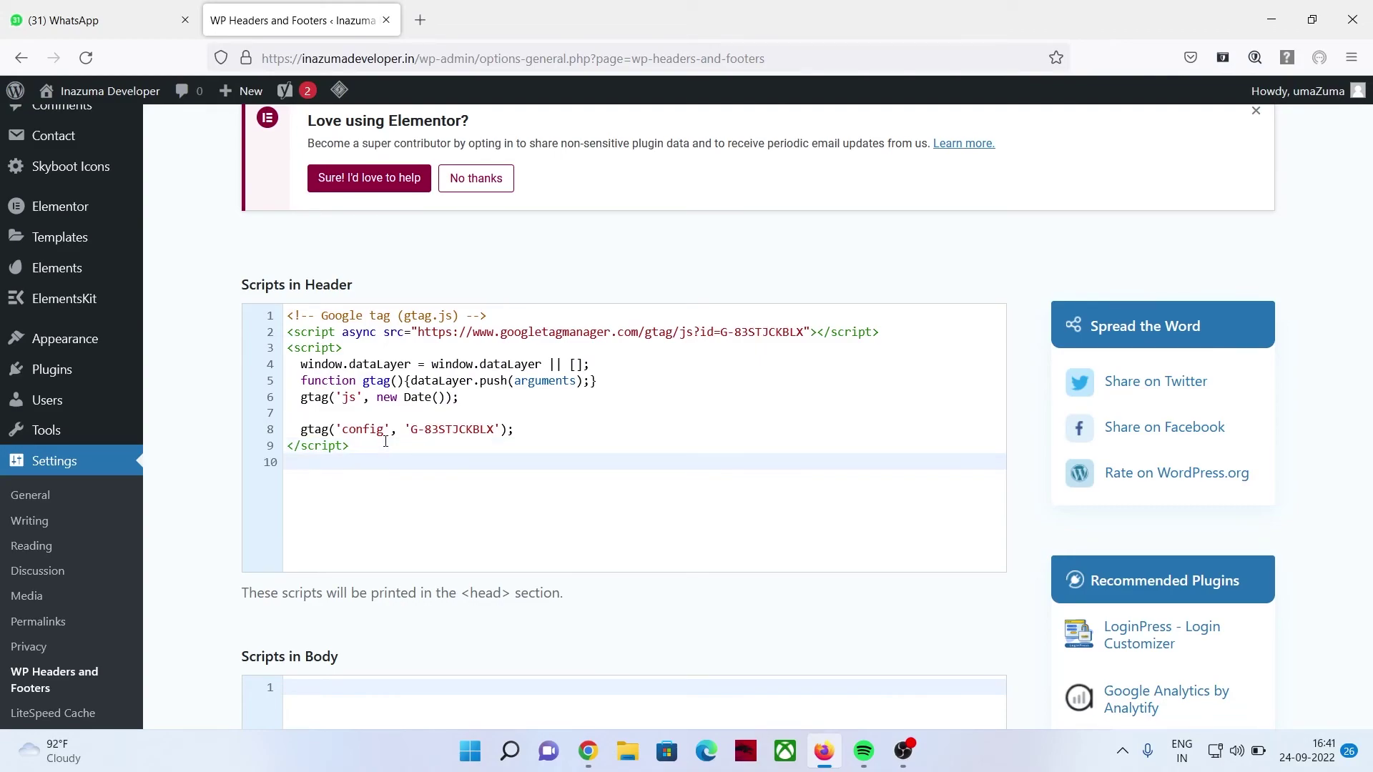
pyautogui.press('Return')
pyautogui.hotkey('ctrl', 'v')
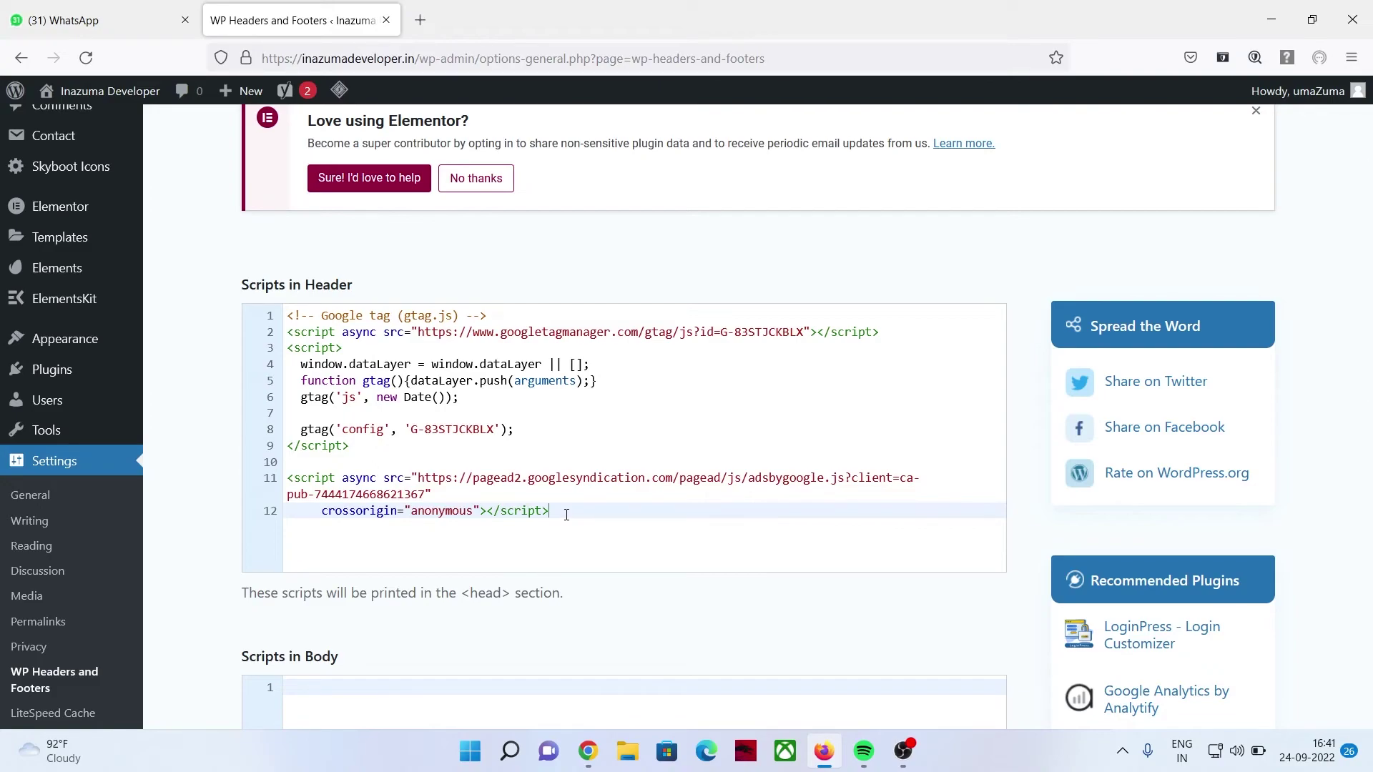
pyautogui.scroll(-10, 566, 514)
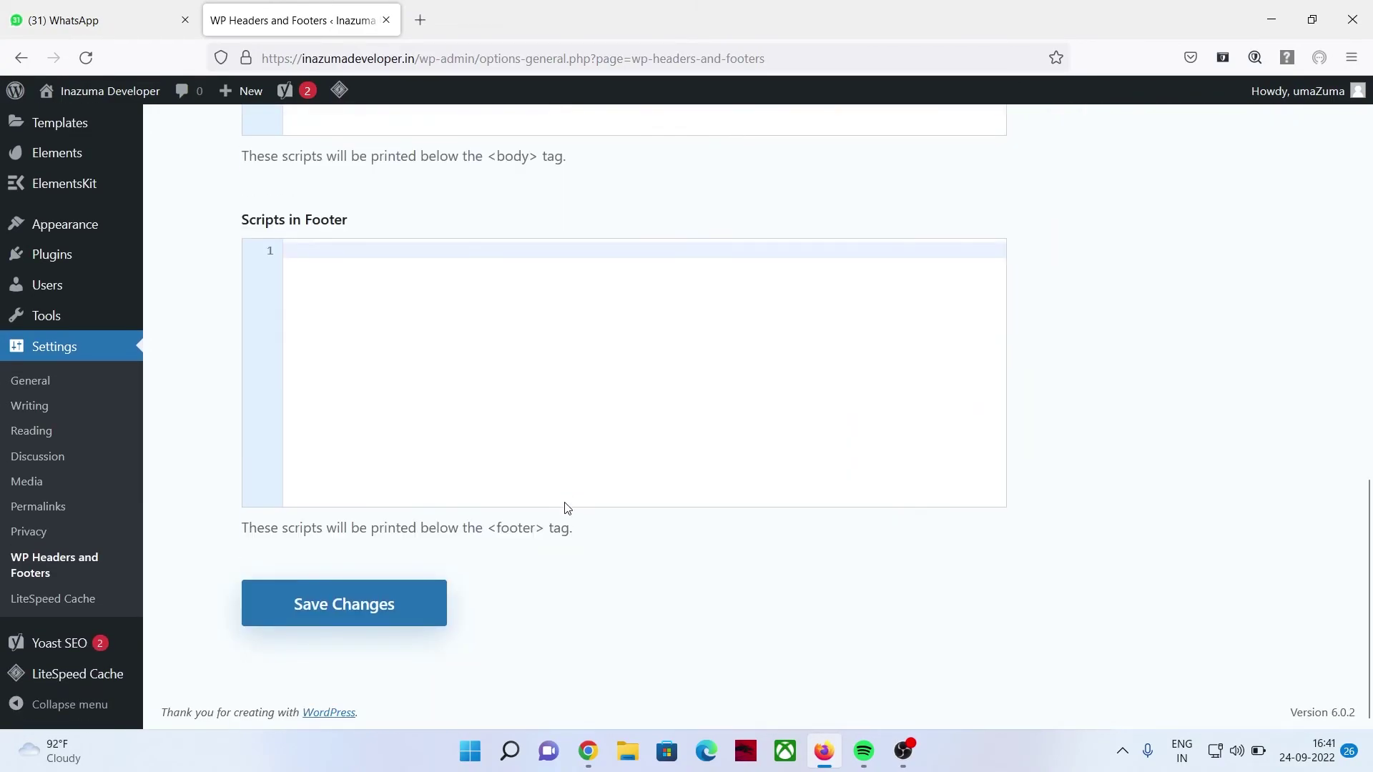
pyautogui.click(315, 607)
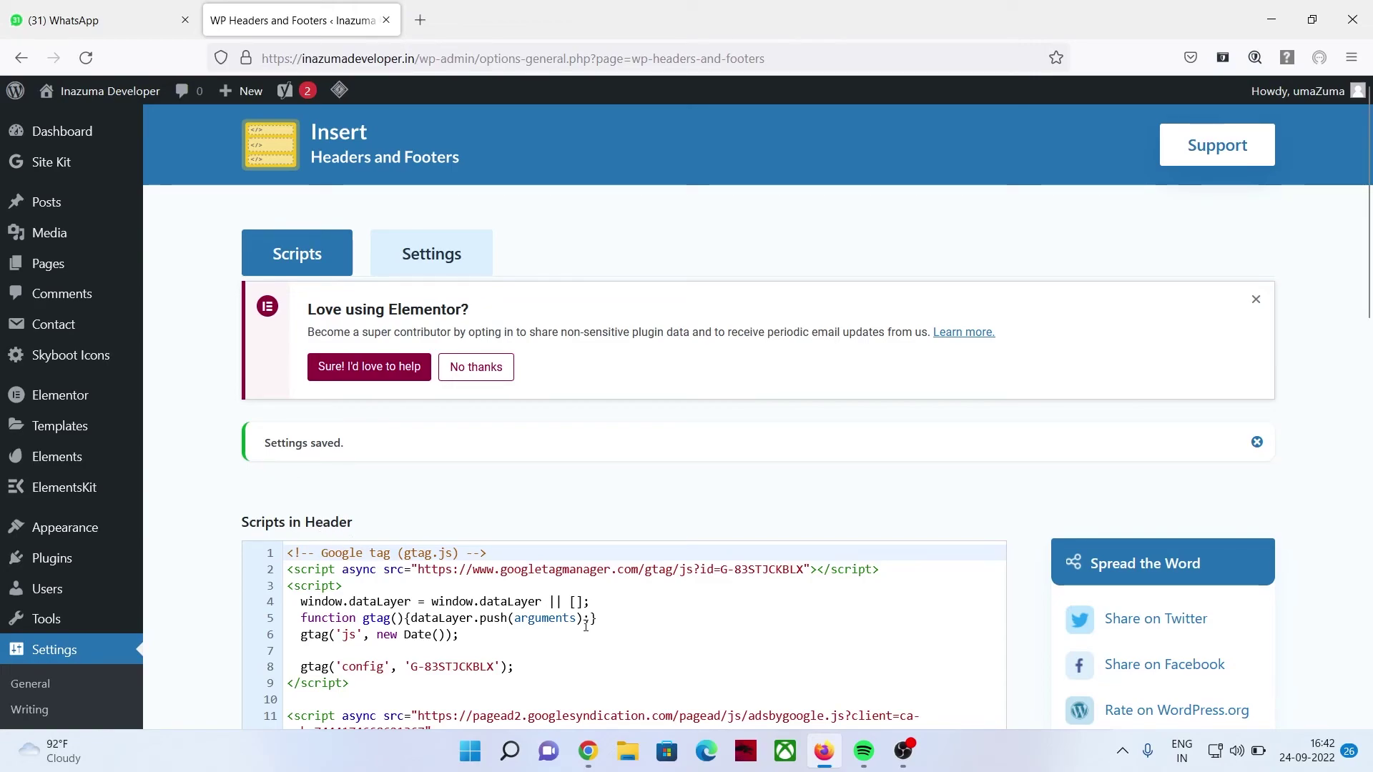
# Step: Switch to AdSense in Chrome and review the approval status of inazumadeveloper.in in Sites and the setup steps on the home page
pyautogui.click(588, 750)
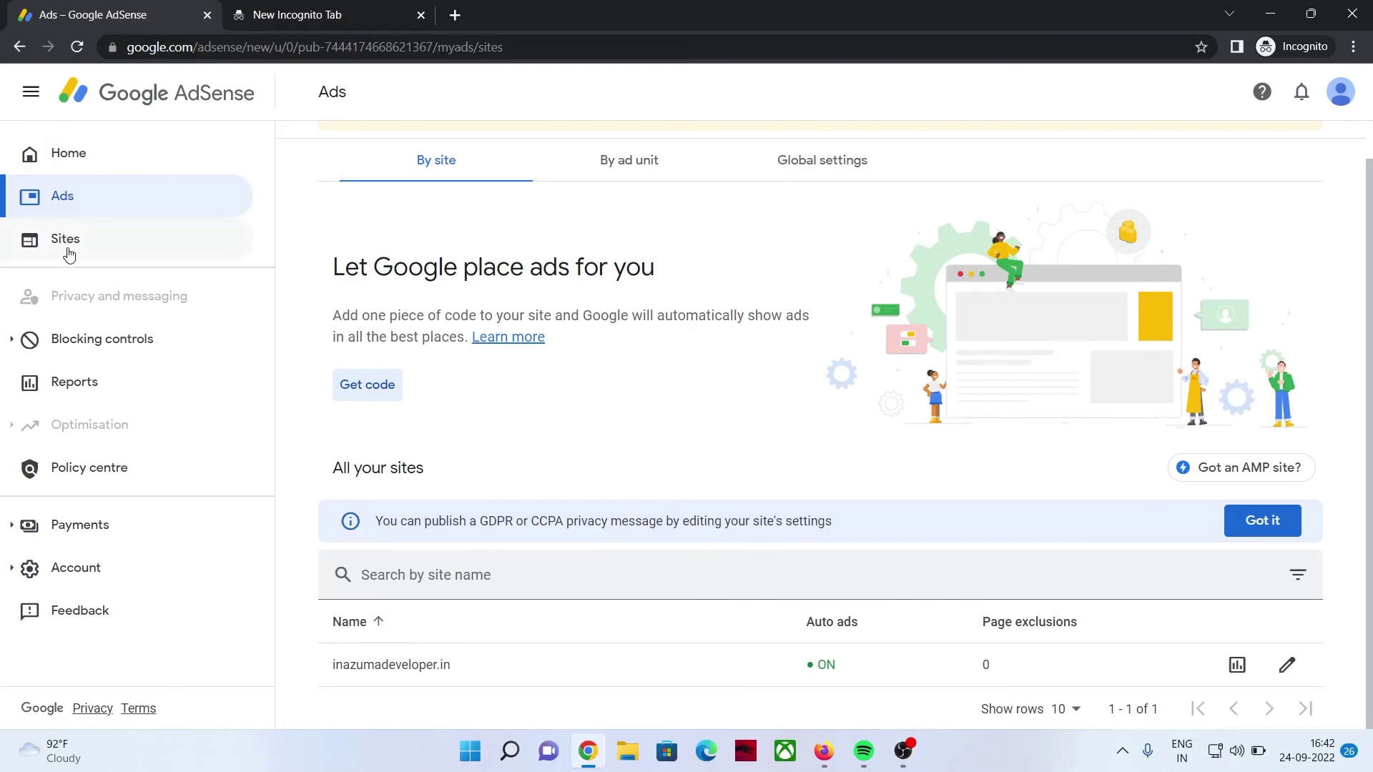
pyautogui.click(129, 247)
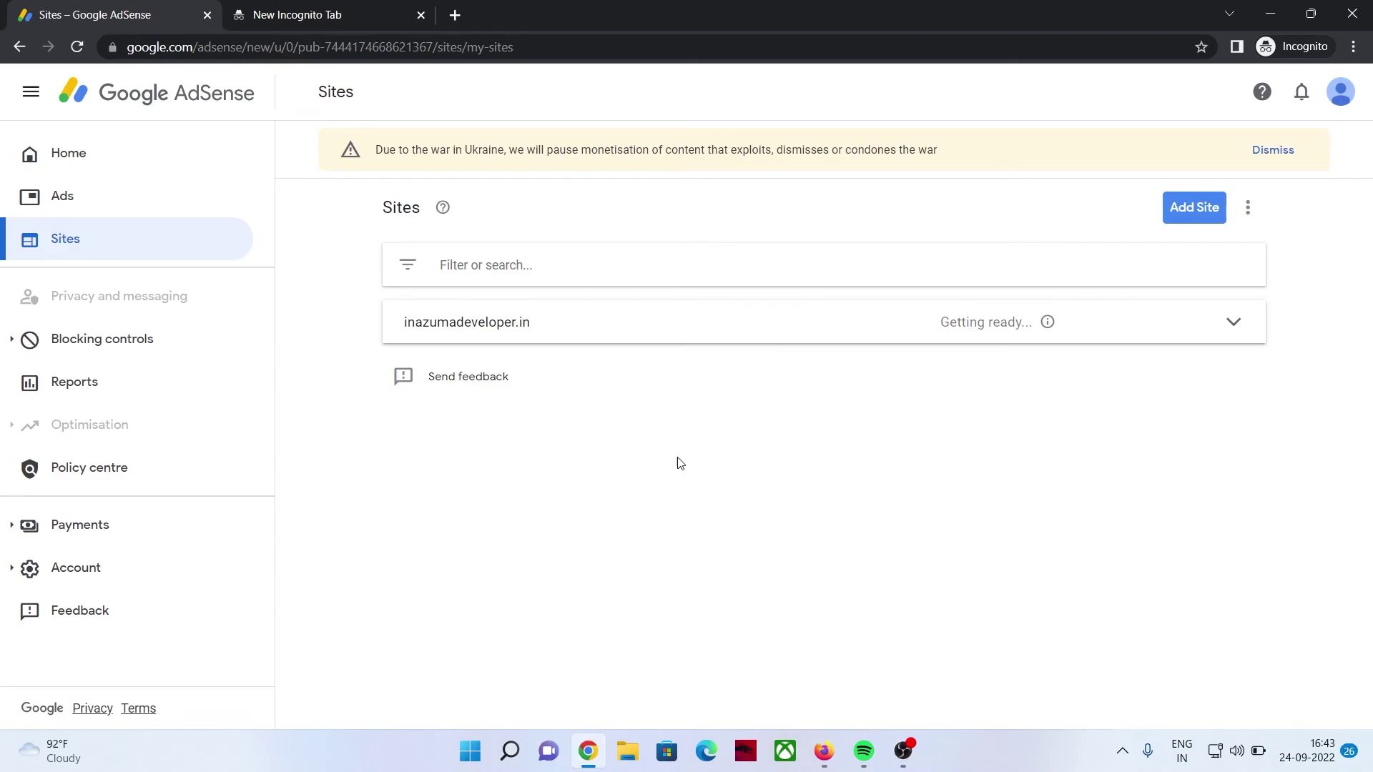
pyautogui.tripleClick(986, 322)
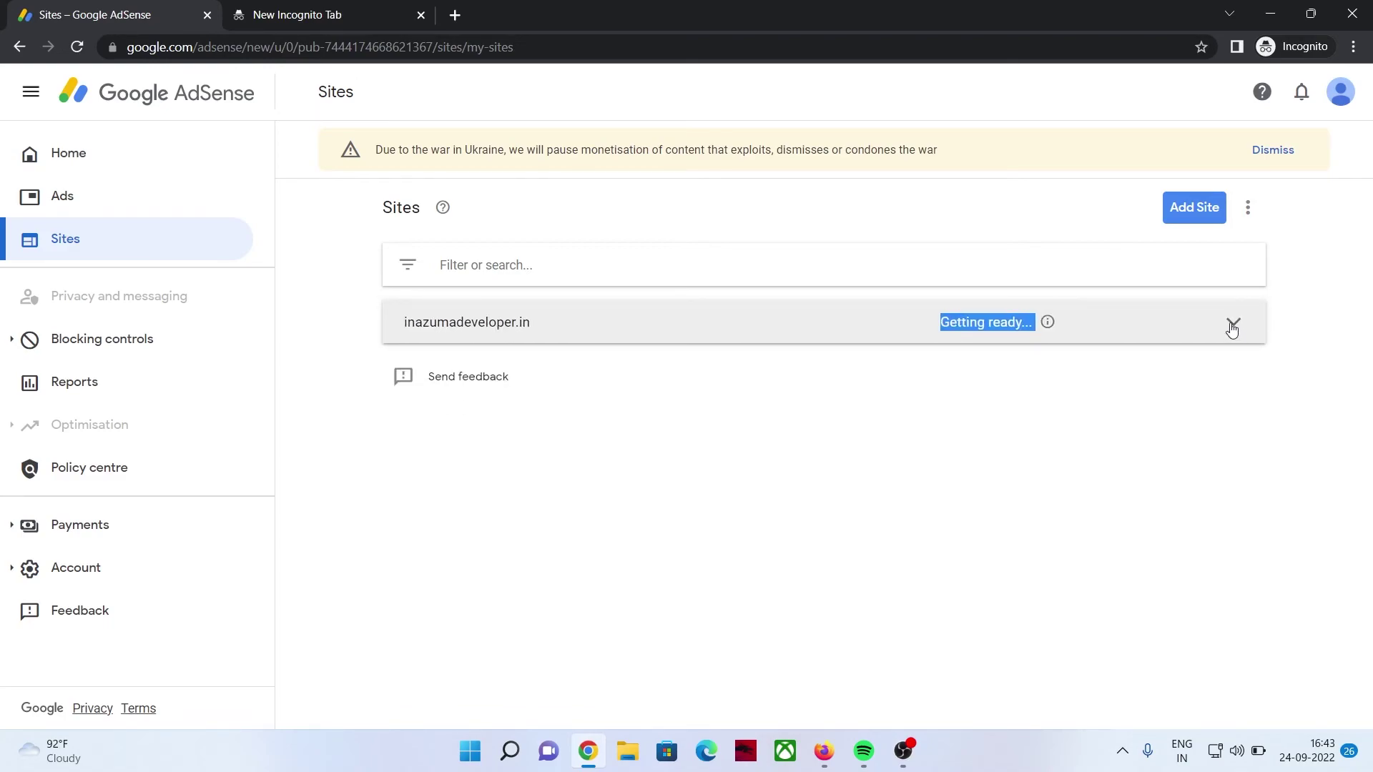
pyautogui.click(1232, 328)
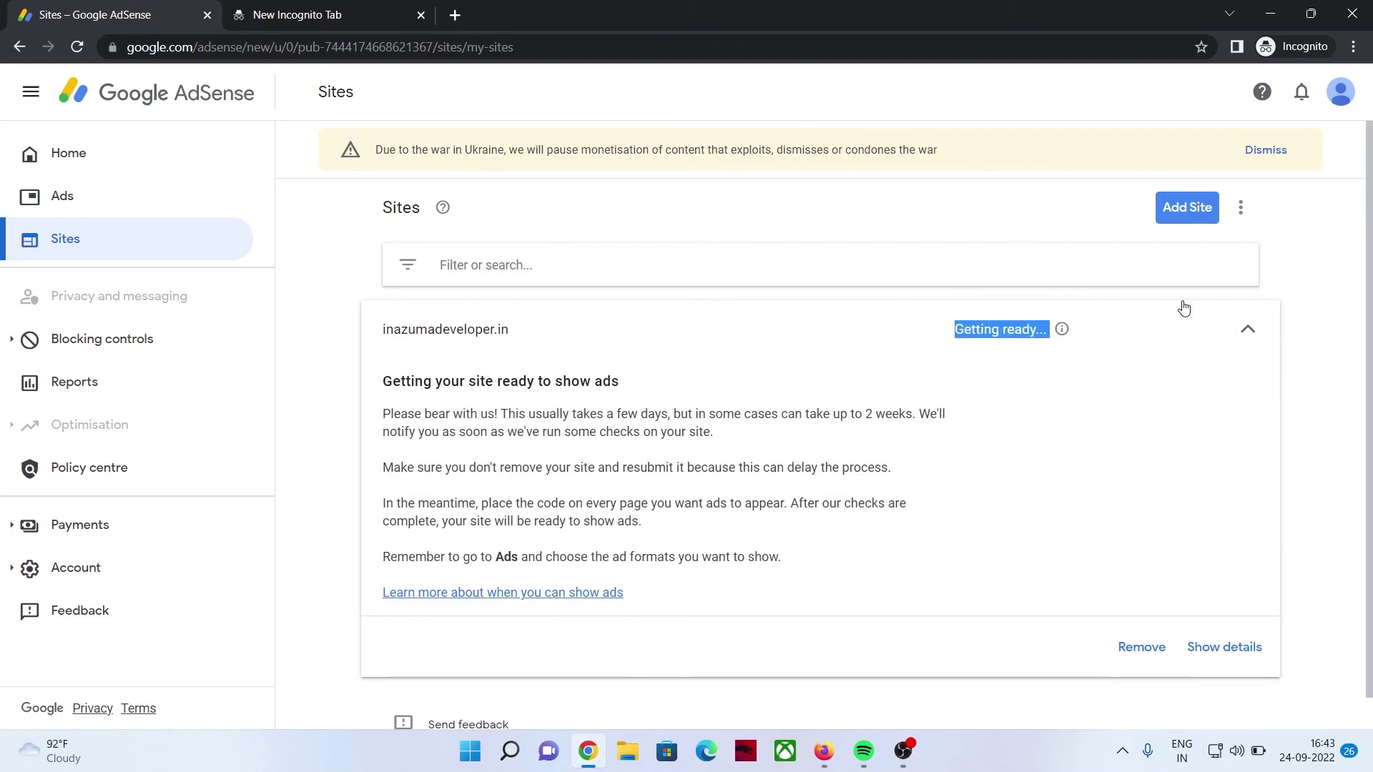
pyautogui.scroll(-1, 717, 369)
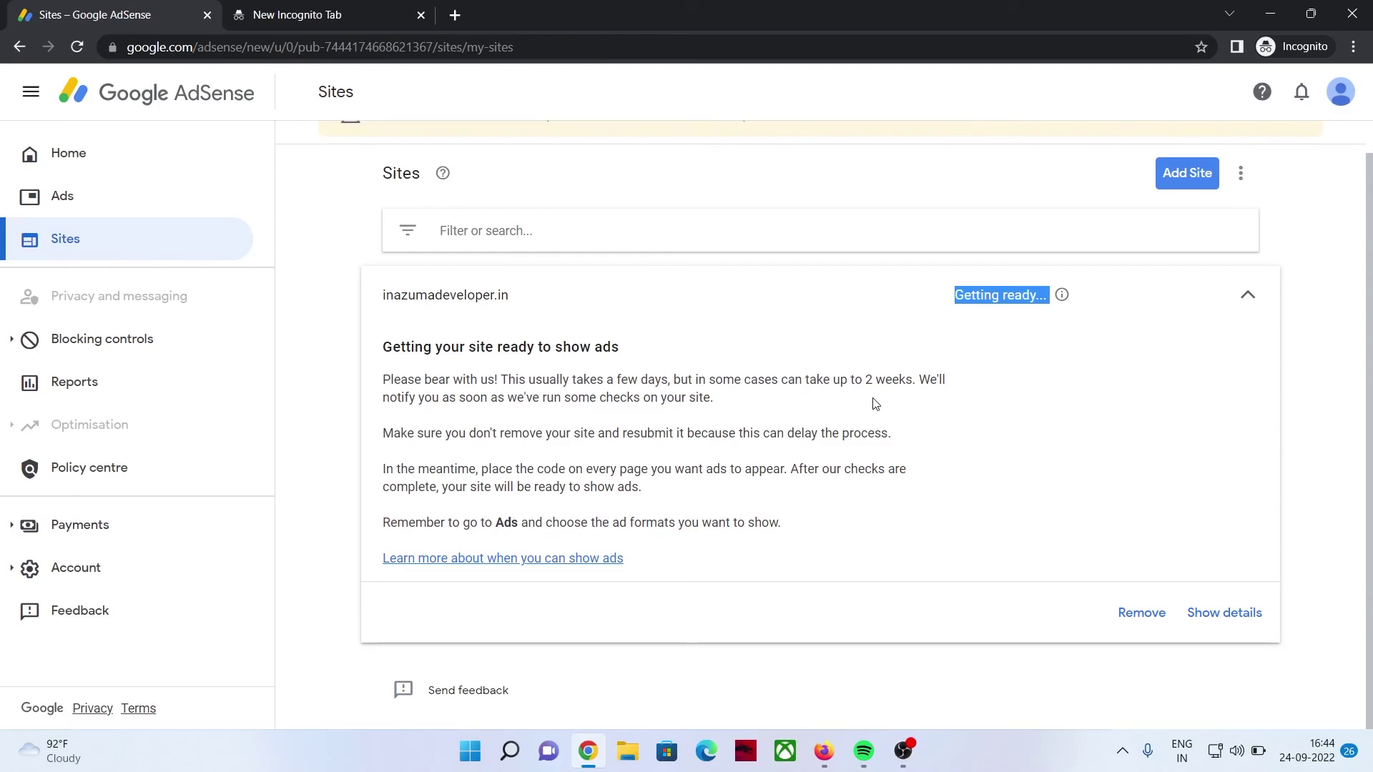
pyautogui.click(1246, 296)
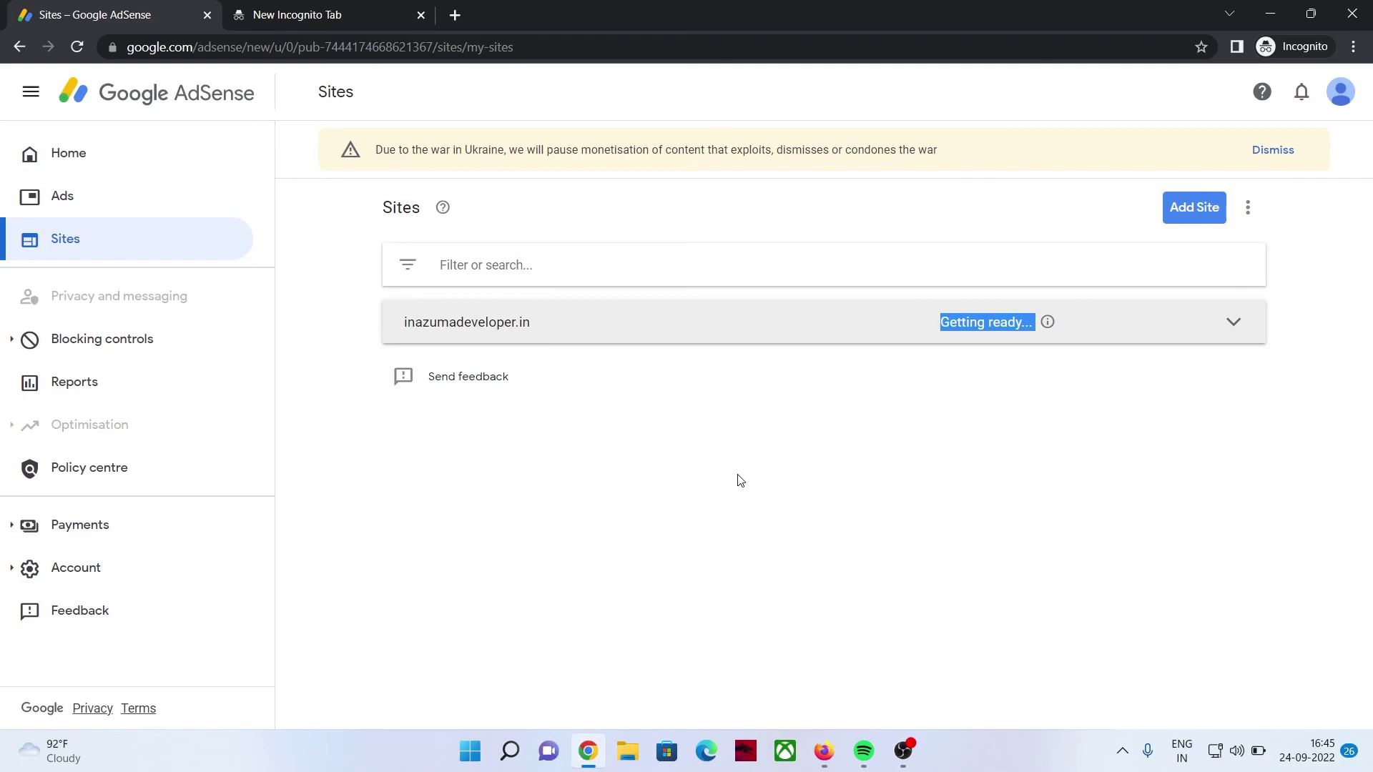
pyautogui.click(140, 167)
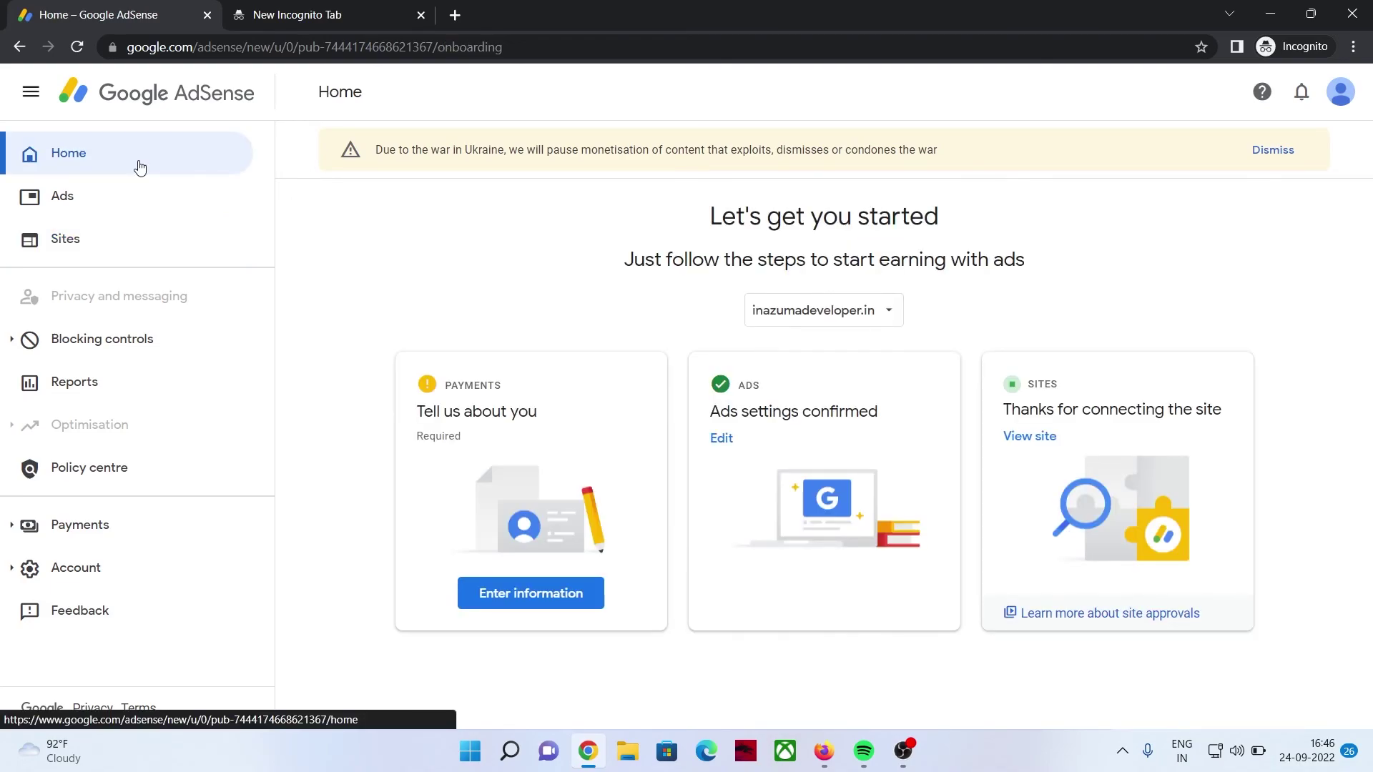
pyautogui.click(120, 240)
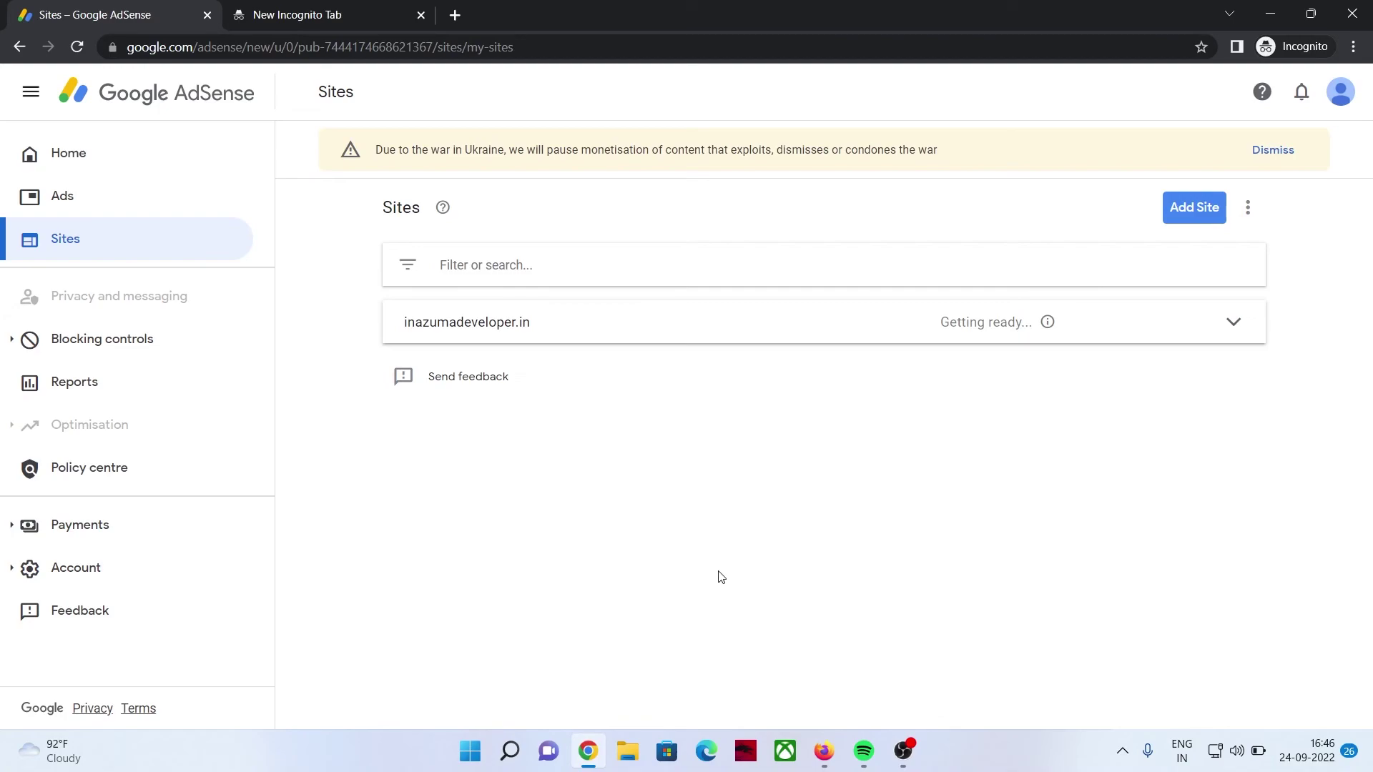
# Step: Start adding a new site in AdSense, and open the WordPress admin dashboard of mayabazar.xyz in the other browser tab
pyautogui.click(1182, 214)
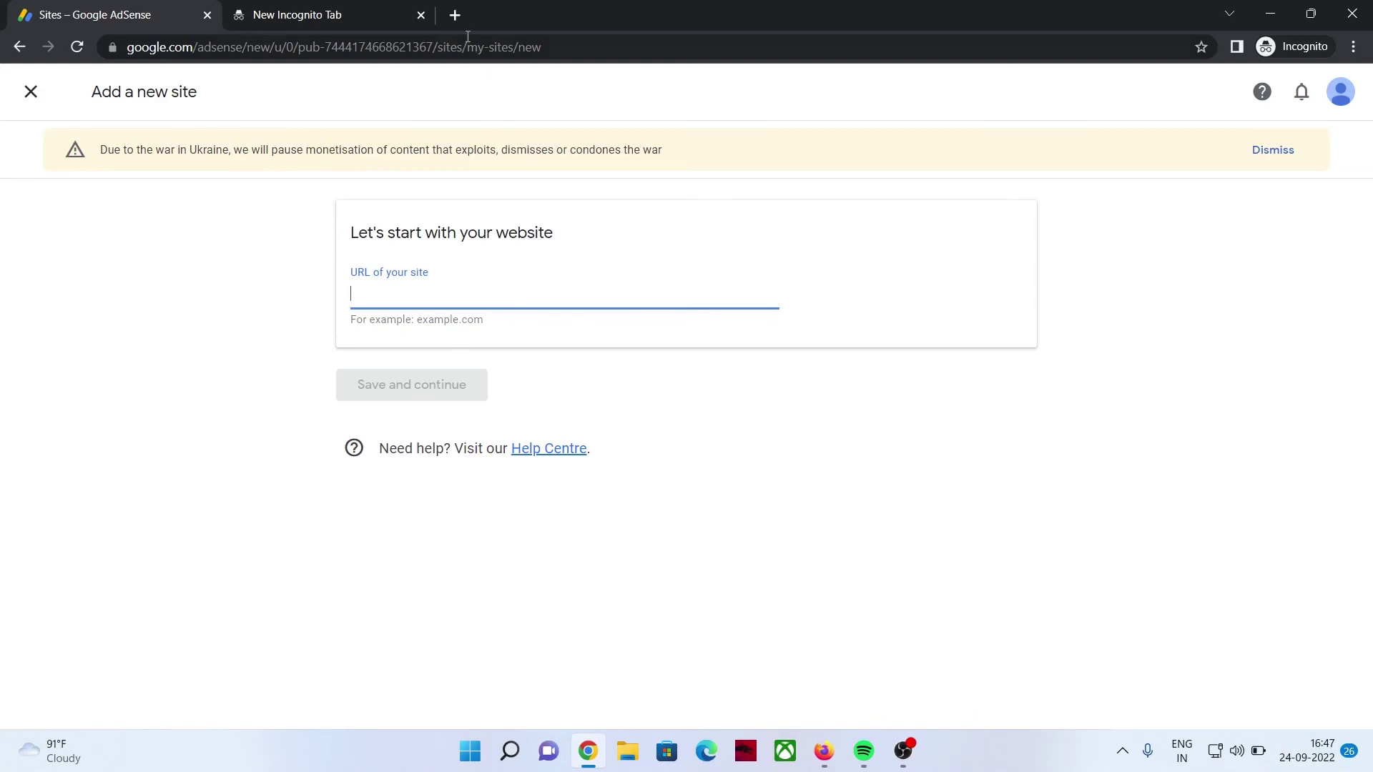
pyautogui.click(389, 14)
pyautogui.click(245, 71)
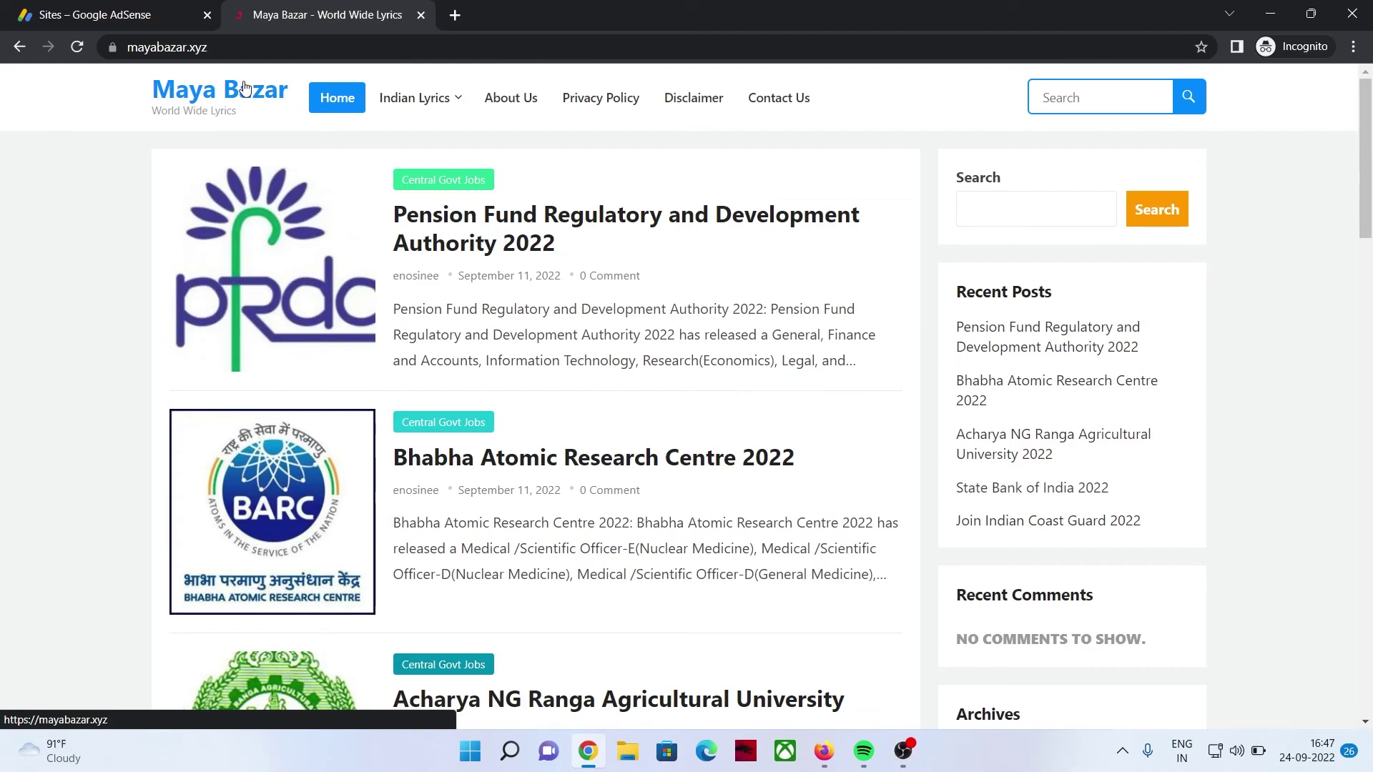
pyautogui.click(246, 46)
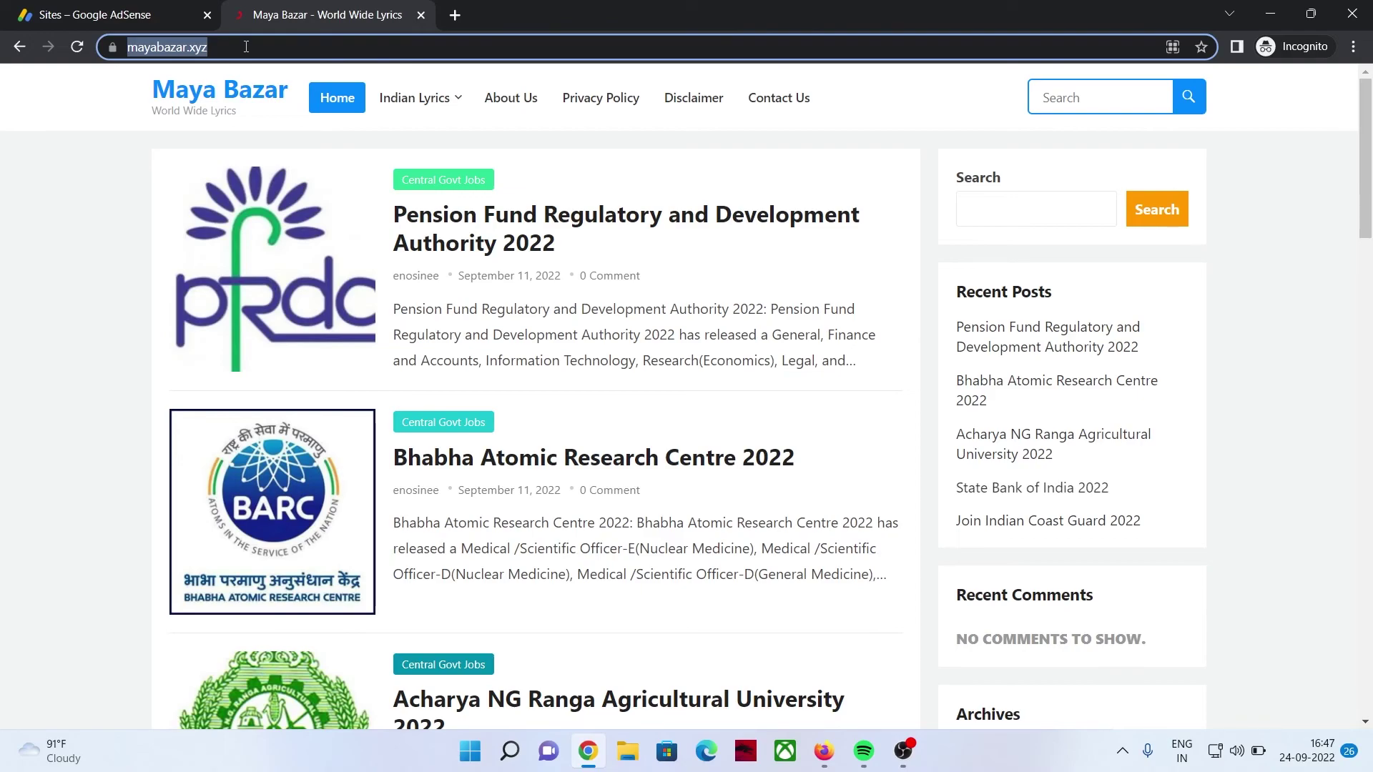
pyautogui.click(246, 47)
pyautogui.write('/admin')
pyautogui.press('Return')
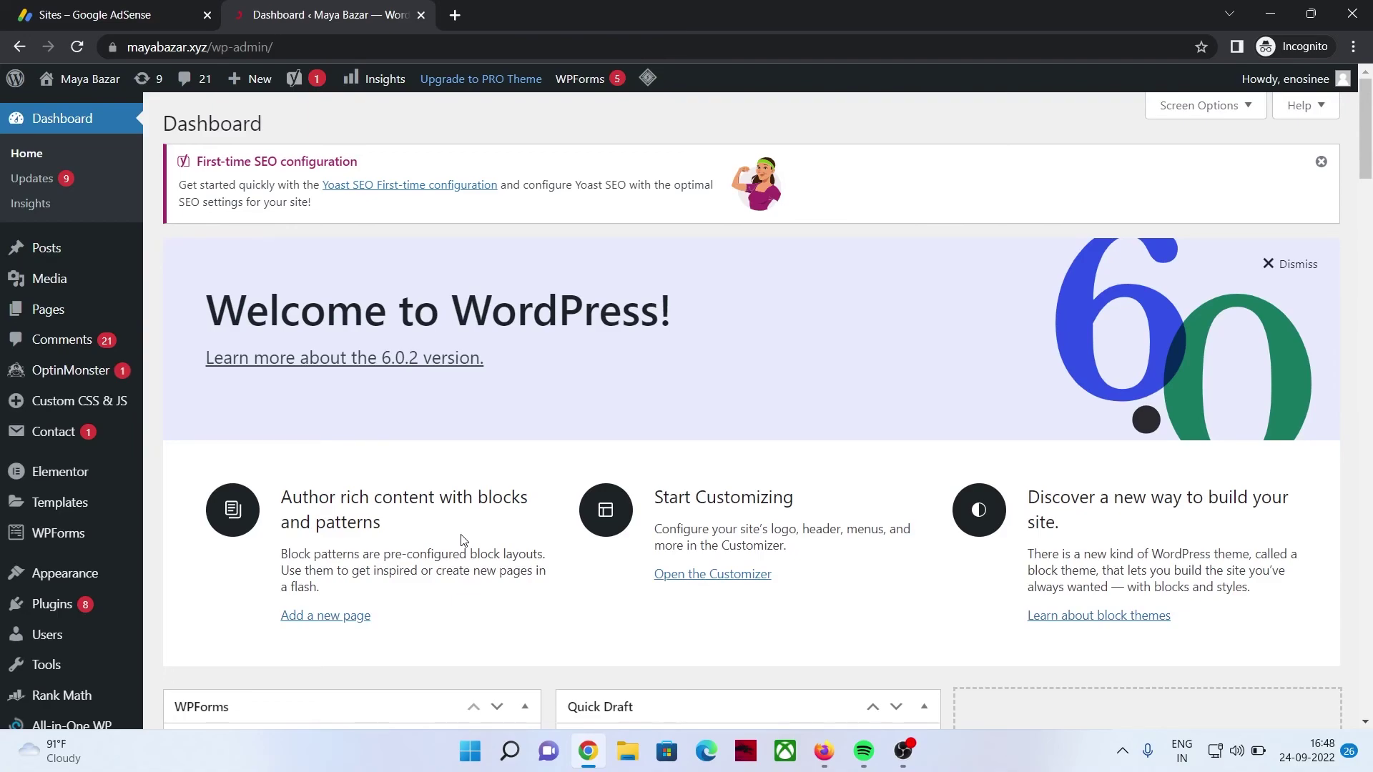
pyautogui.moveTo(131, 509)
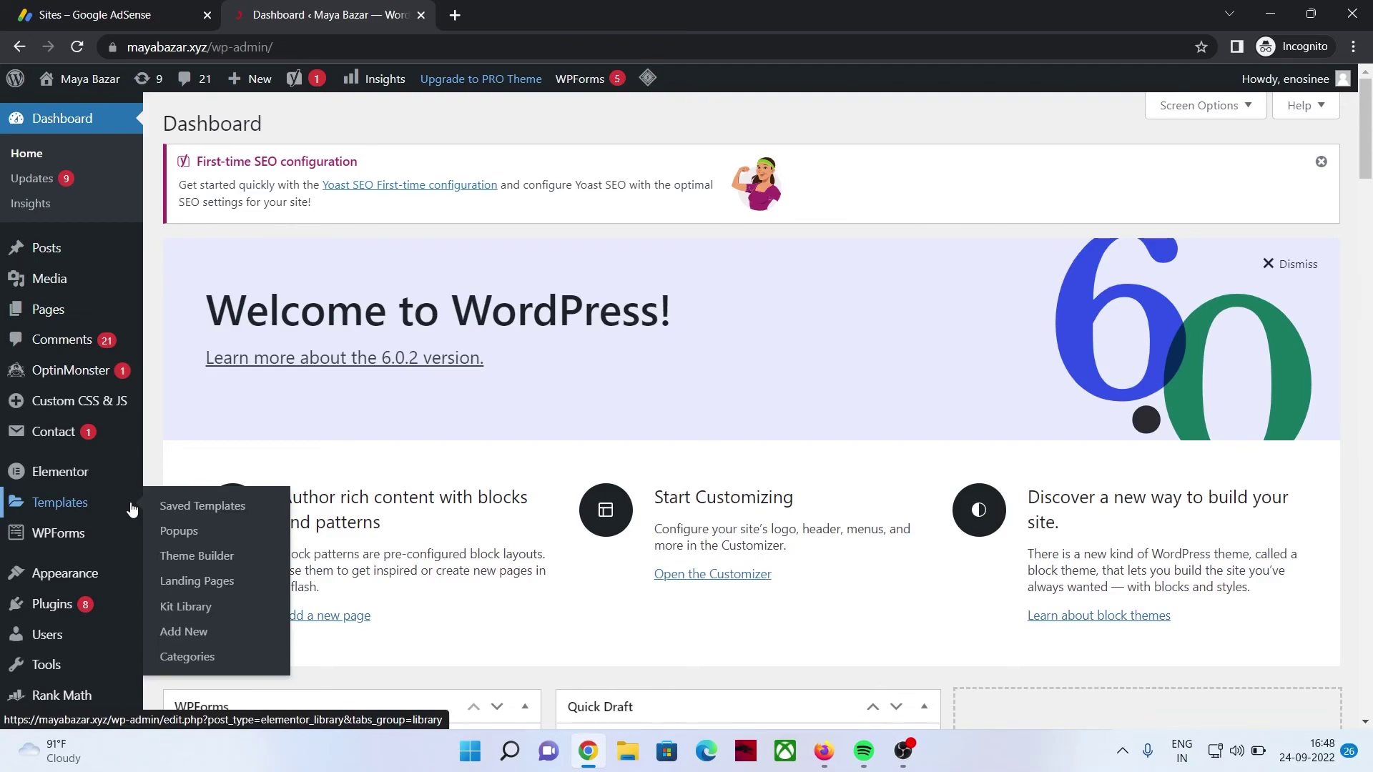
pyautogui.scroll(-3, 107, 511)
pyautogui.moveTo(209, 47); pyautogui.dragTo(127, 47)
pyautogui.rightClick(158, 48)
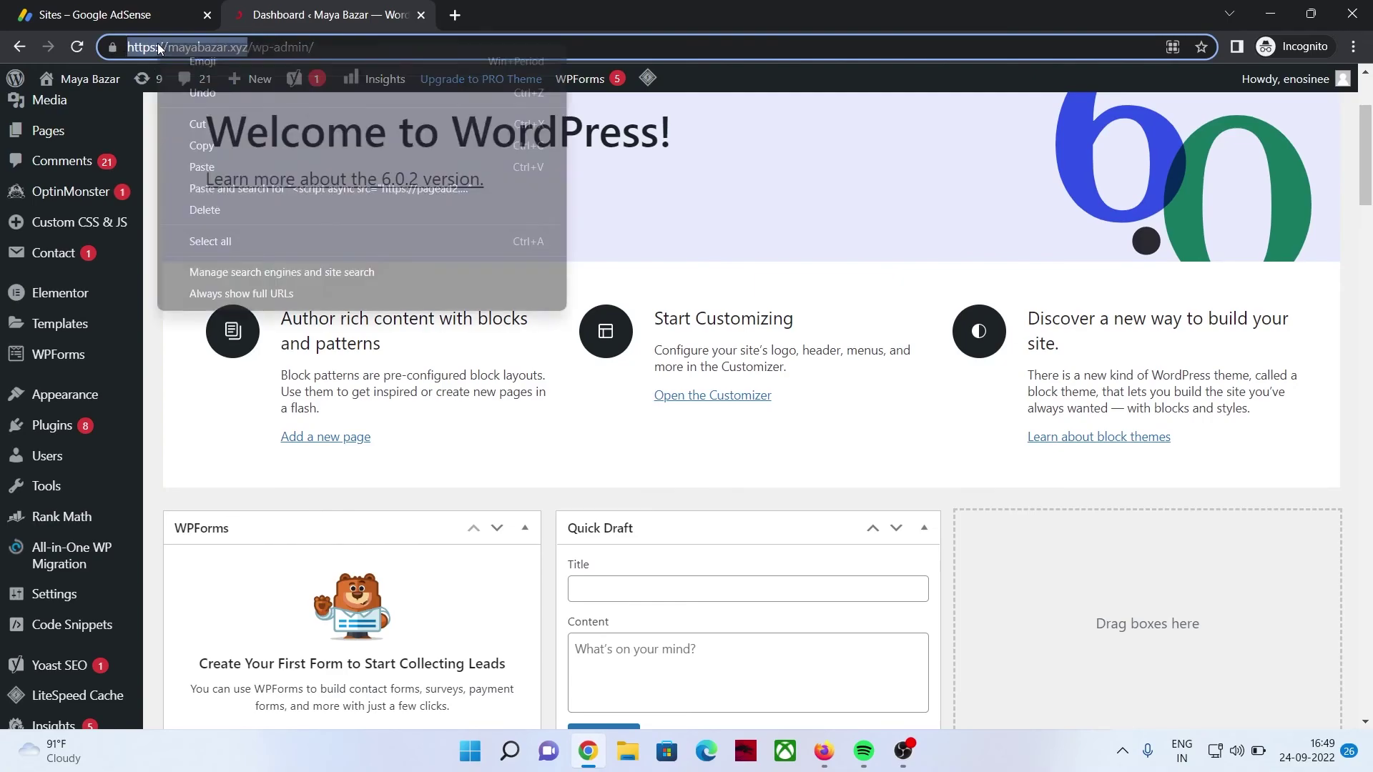
pyautogui.click(231, 143)
pyautogui.click(93, 14)
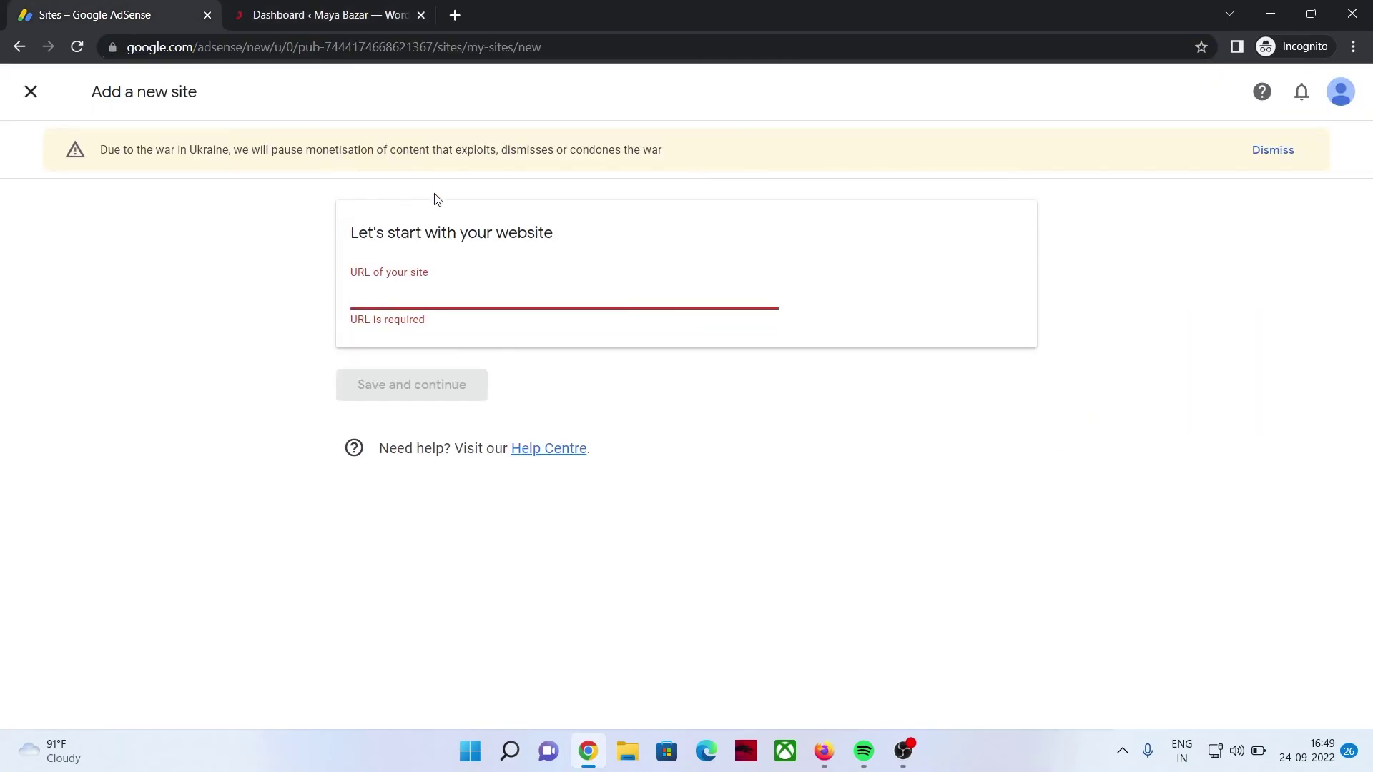
pyautogui.hotkey('ctrl', 'v')
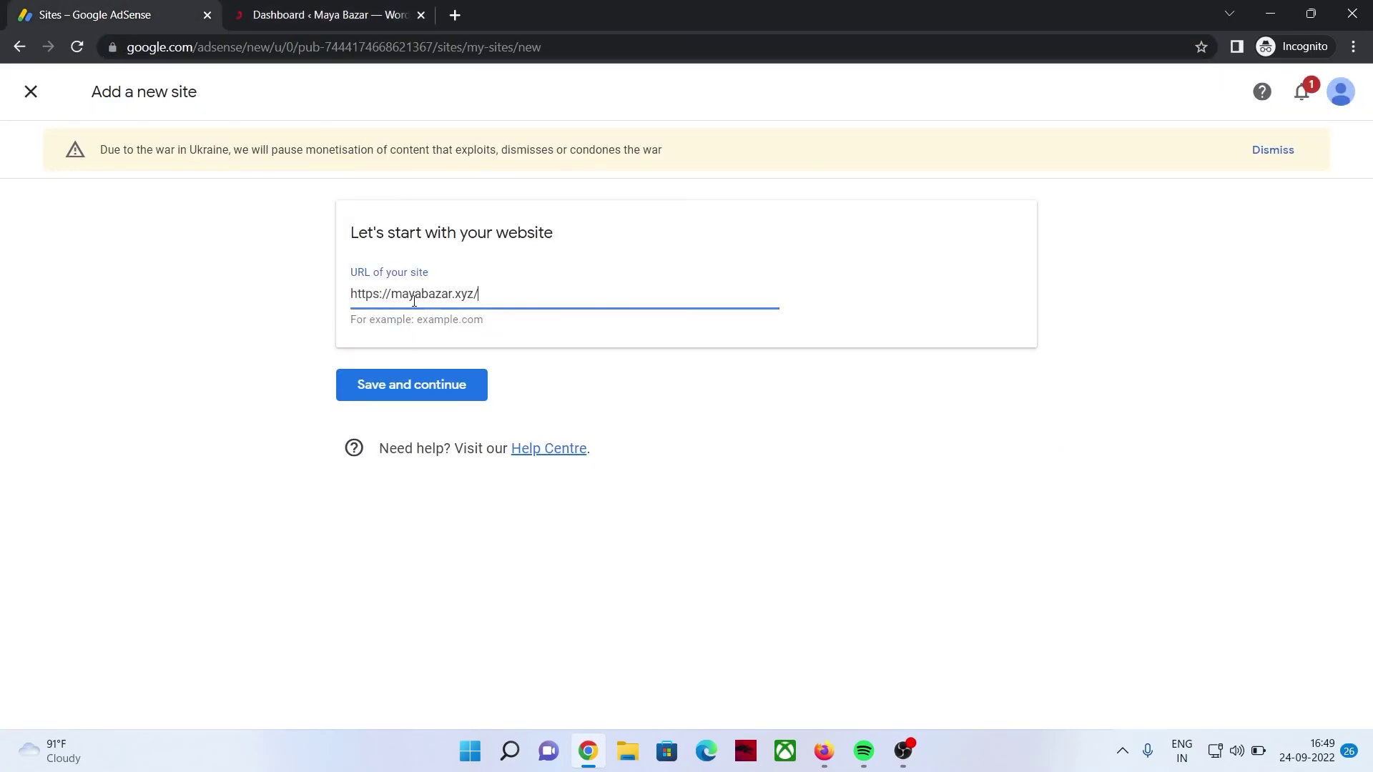
pyautogui.click(393, 292)
pyautogui.press('BackSpace')
pyautogui.press('BackSpace')
pyautogui.press('BackSpace')
pyautogui.press('BackSpace')
pyautogui.press('BackSpace')
pyautogui.press('BackSpace')
pyautogui.press('BackSpace')
pyautogui.press('BackSpace')
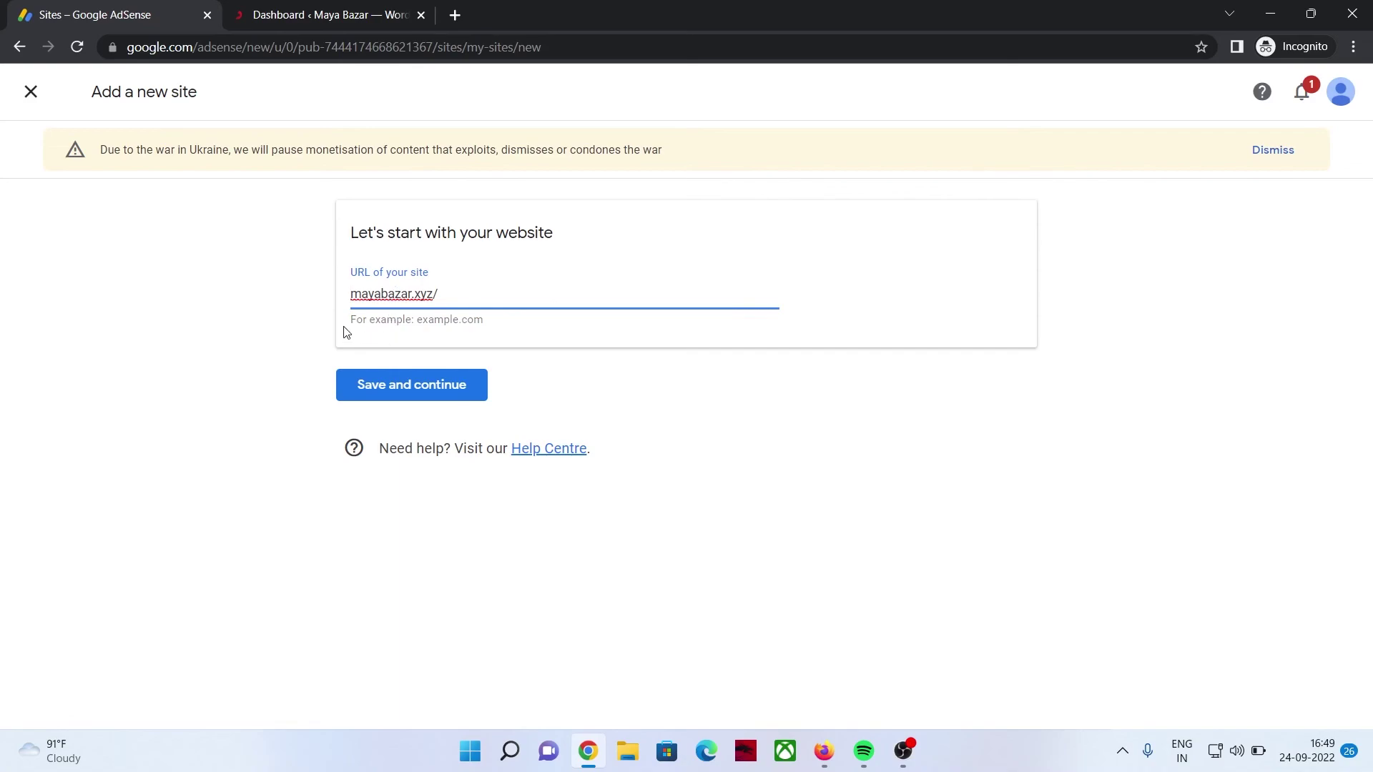
pyautogui.click(373, 391)
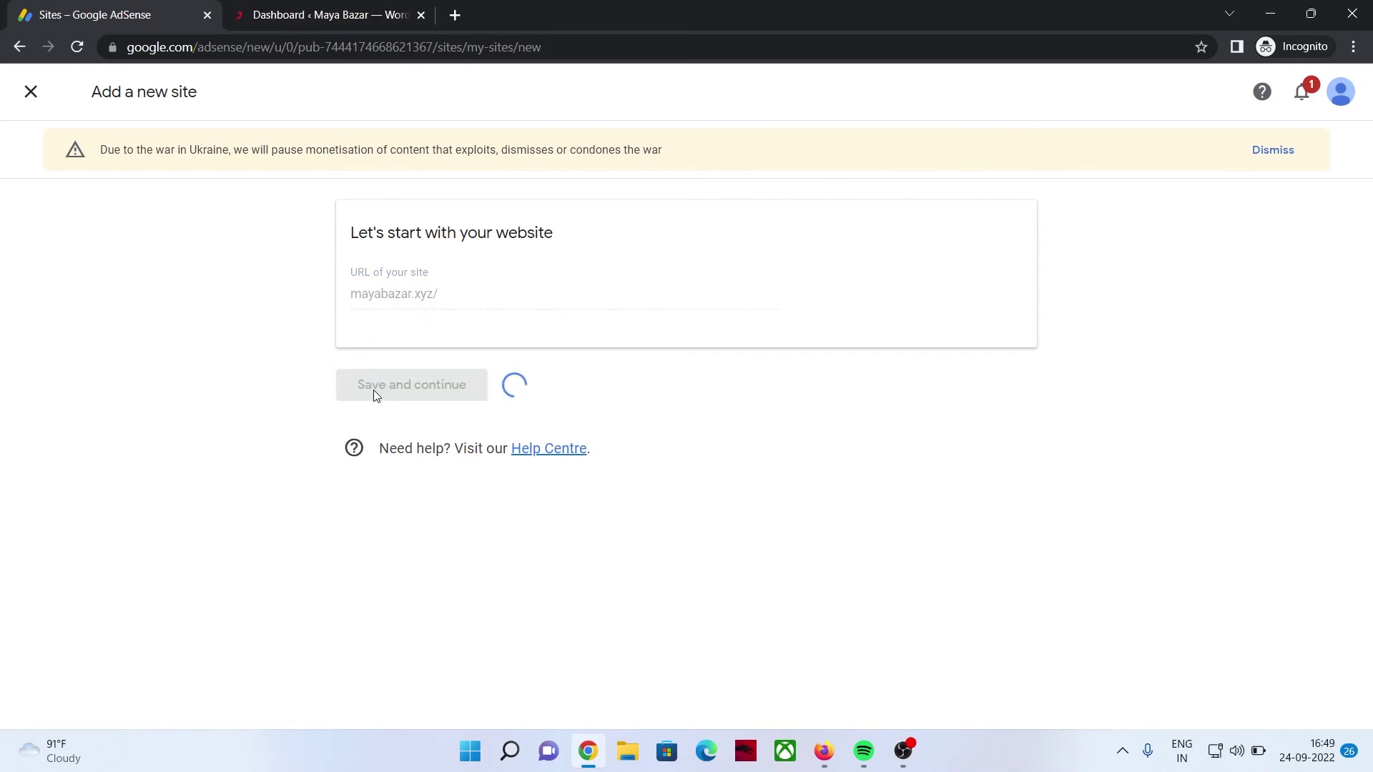
# Step: Copy the AdSense code for mayabazar.xyz and open the WP Headers and Footers settings in that site's WordPress admin
pyautogui.scroll(-3, 373, 390)
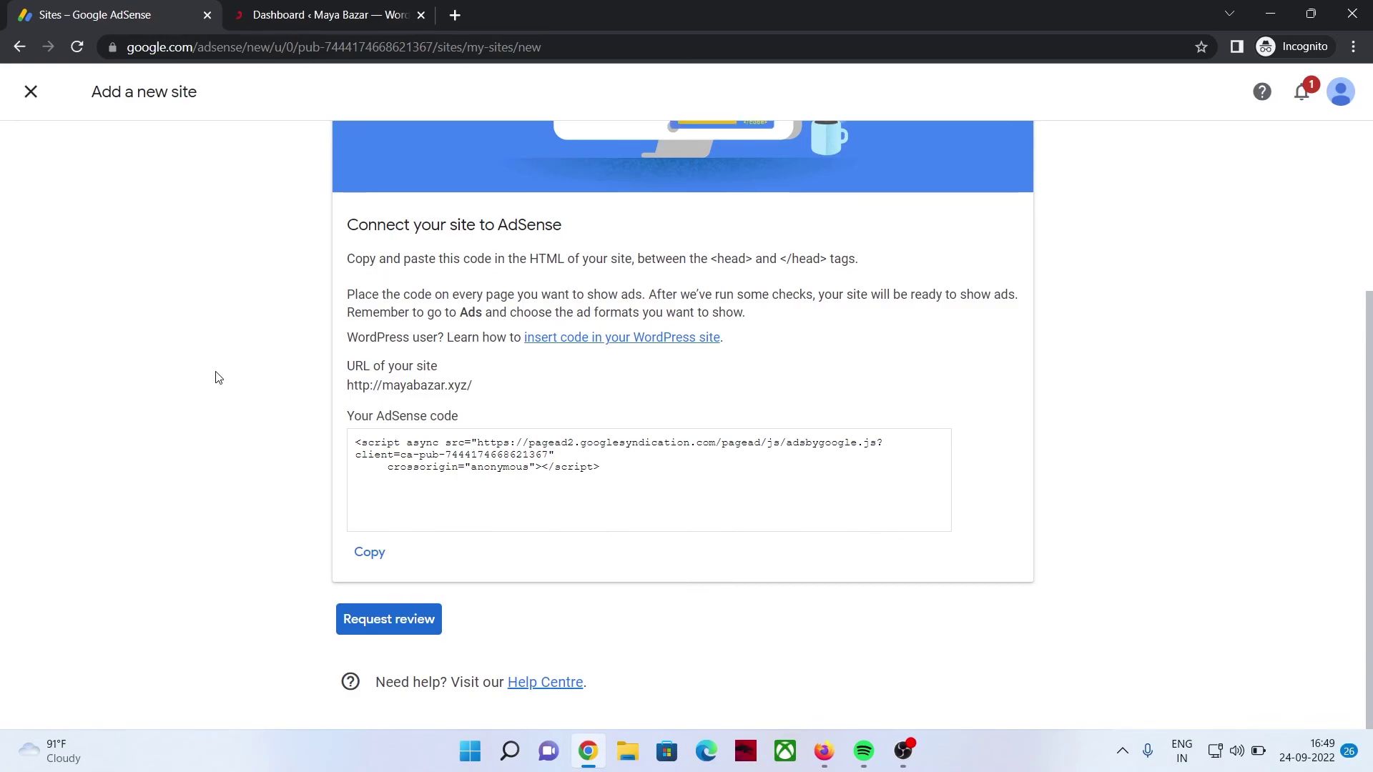
pyautogui.click(368, 553)
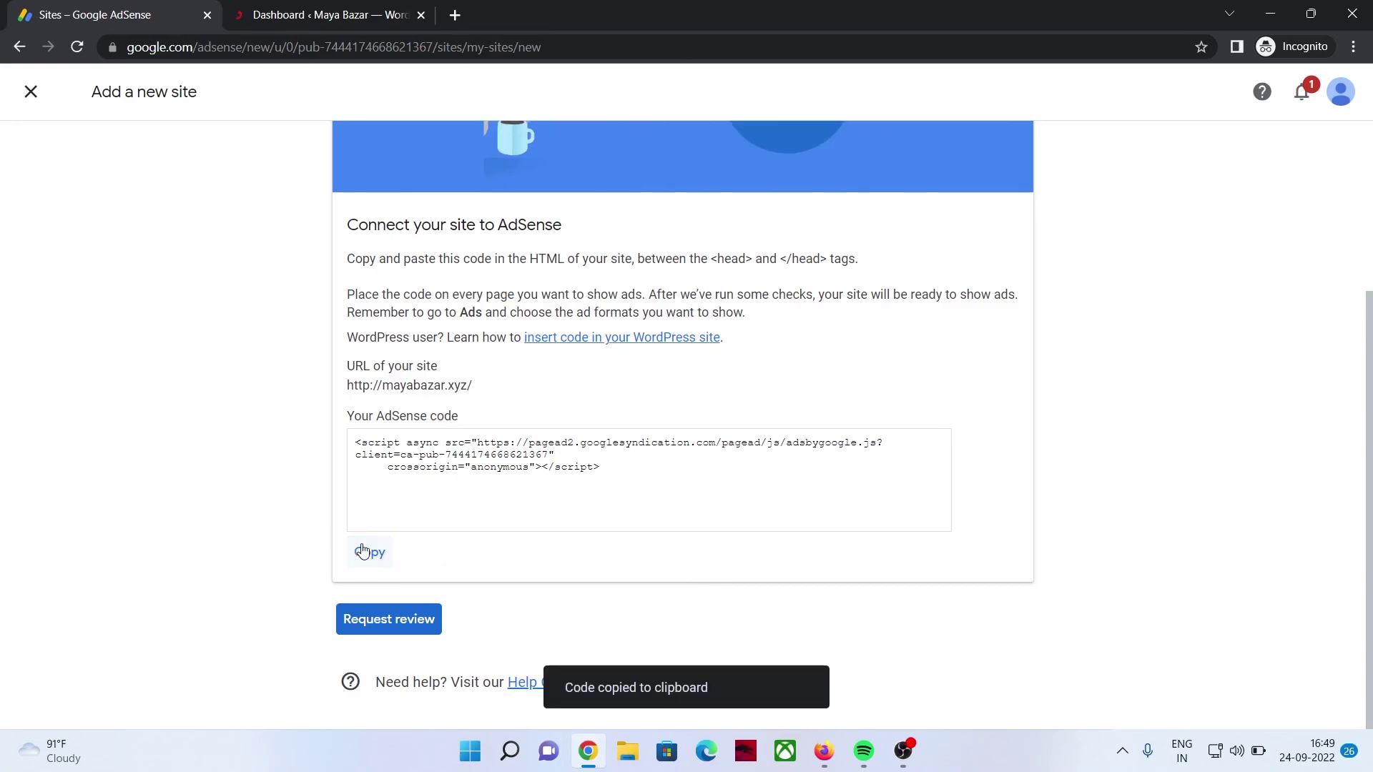
pyautogui.click(349, 6)
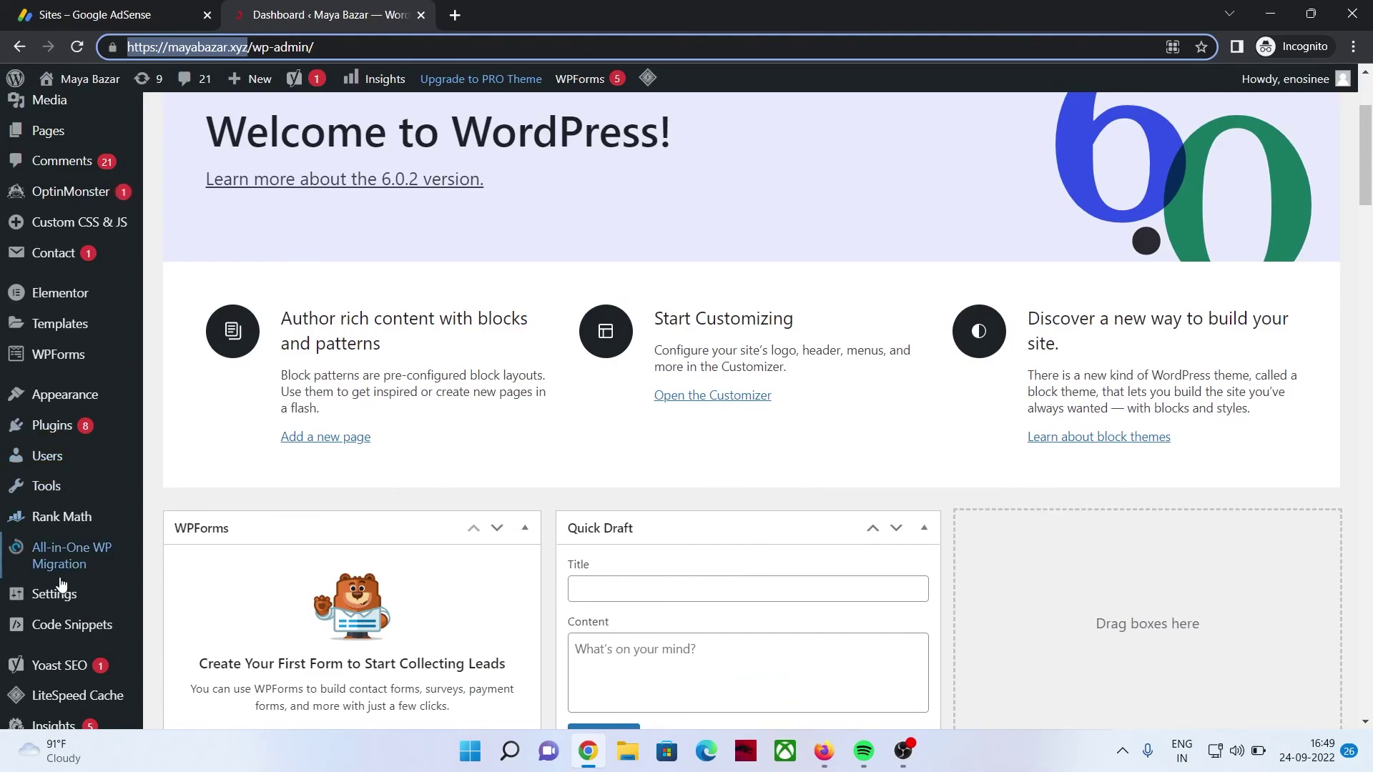
pyautogui.scroll(-1, 69, 563)
pyautogui.moveTo(32, 545)
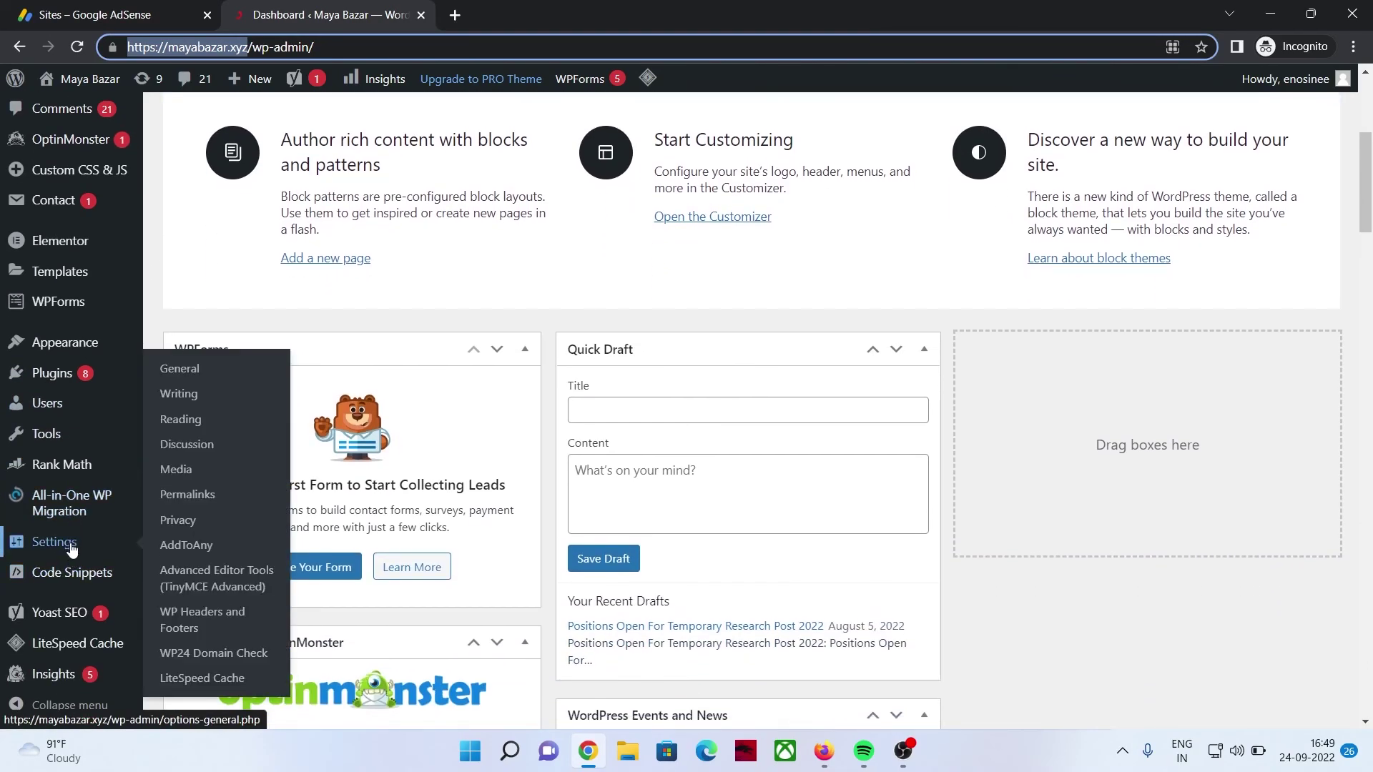
pyautogui.click(185, 627)
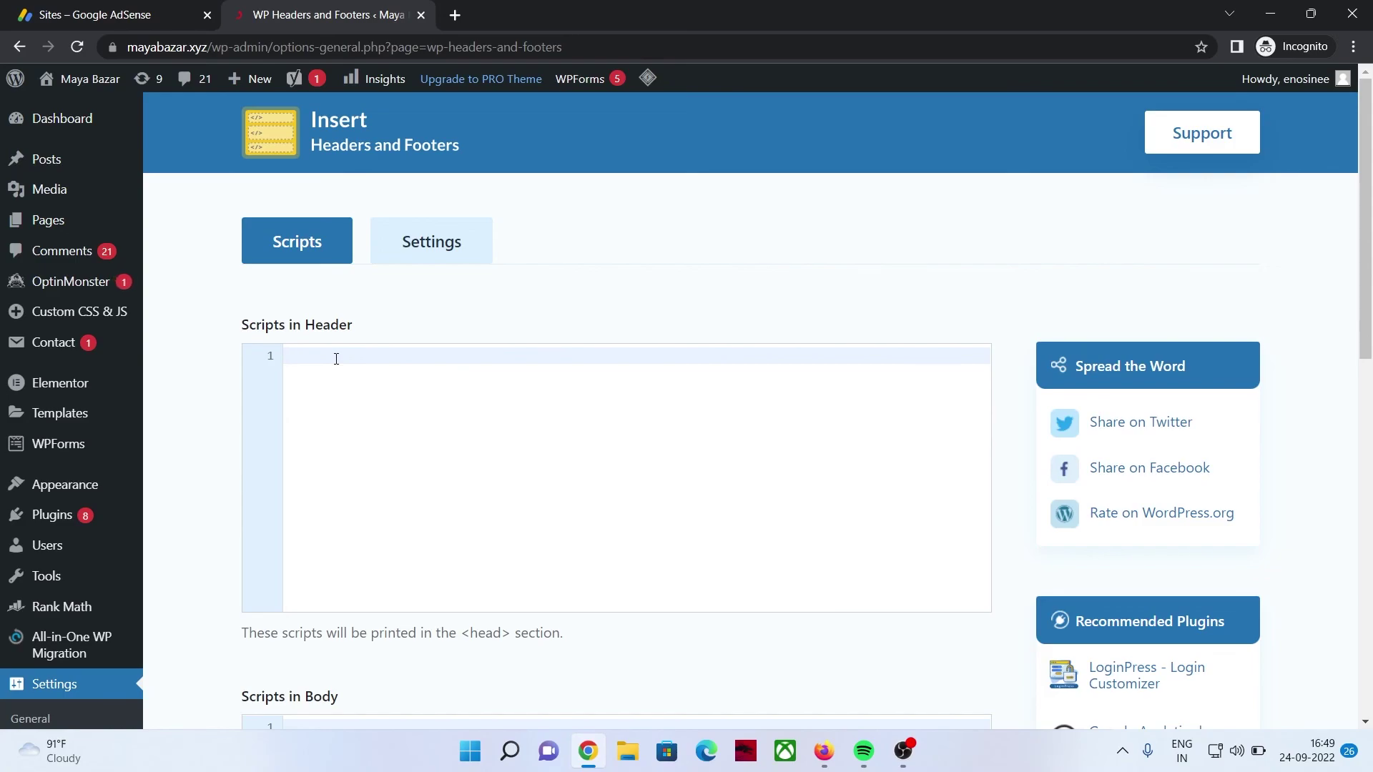
# Step: Paste the AdSense code into Scripts in Header and save the changes
pyautogui.hotkey('ctrl', 'v')
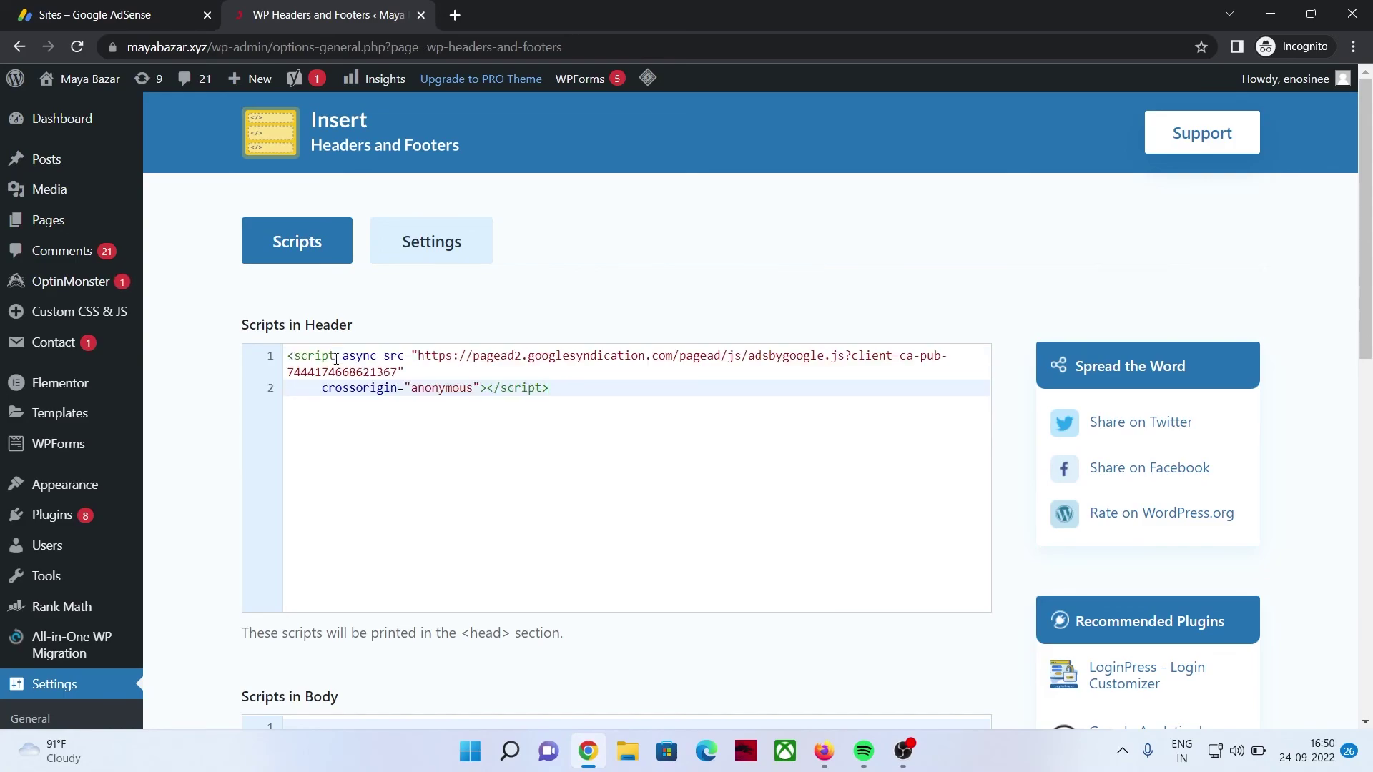
pyautogui.scroll(-10, 336, 359)
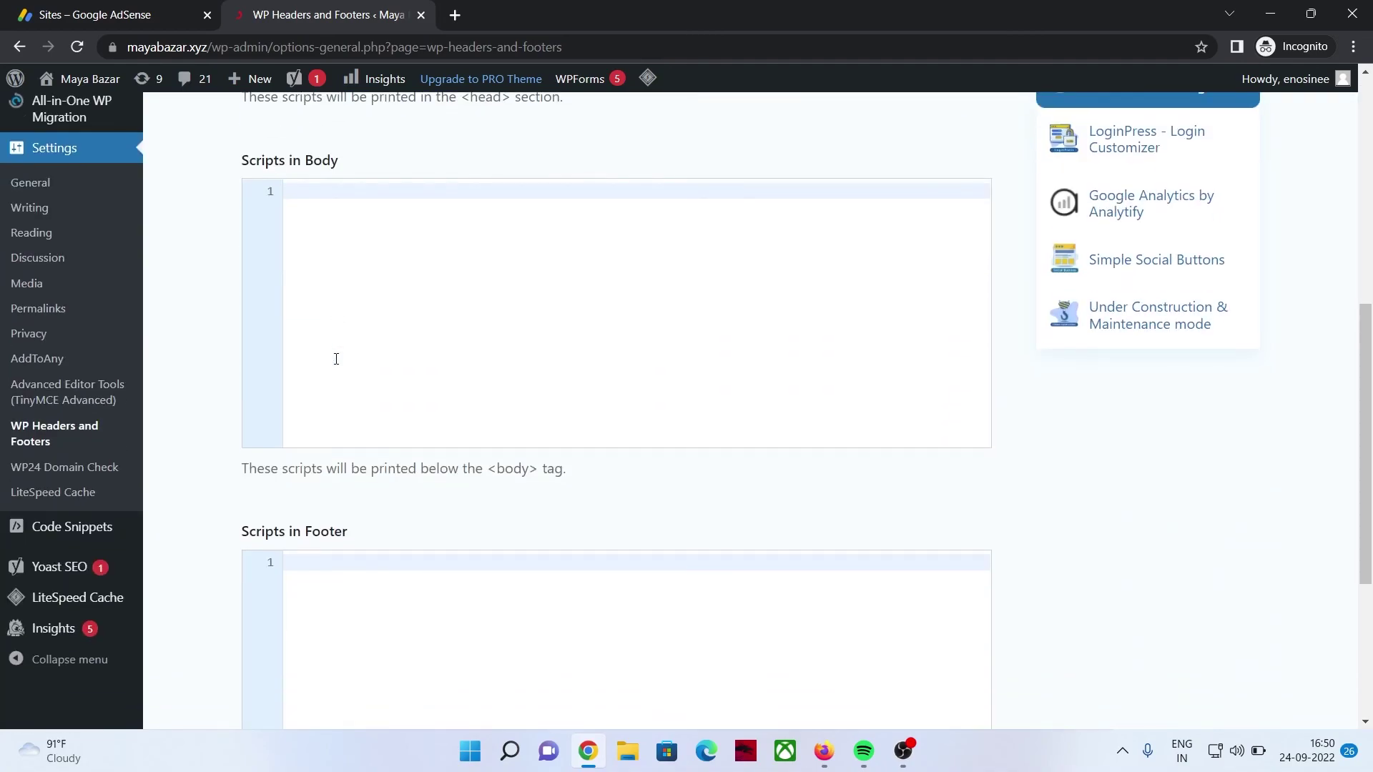
pyautogui.click(303, 608)
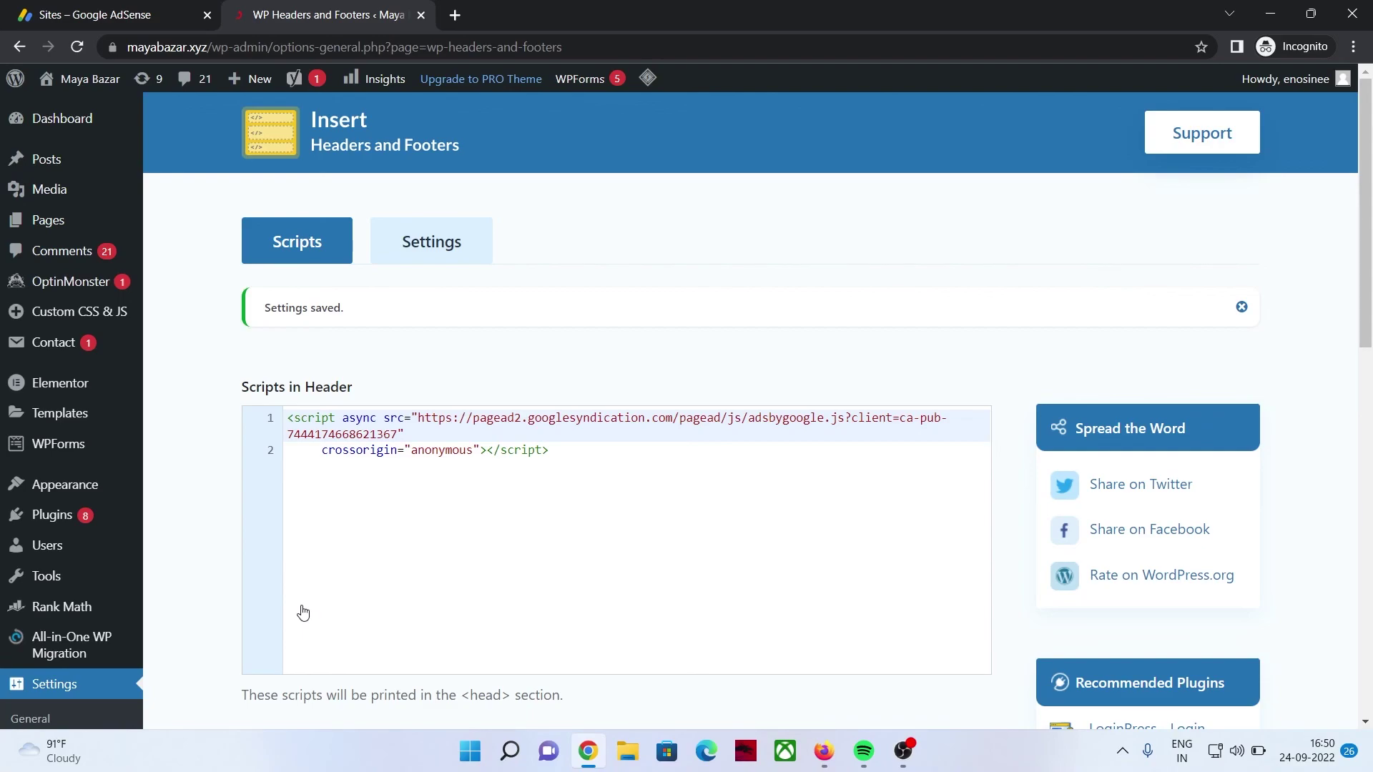
# Step: Return to AdSense, request a review of mayabazar.xyz, and open its ad setup
pyautogui.click(79, 7)
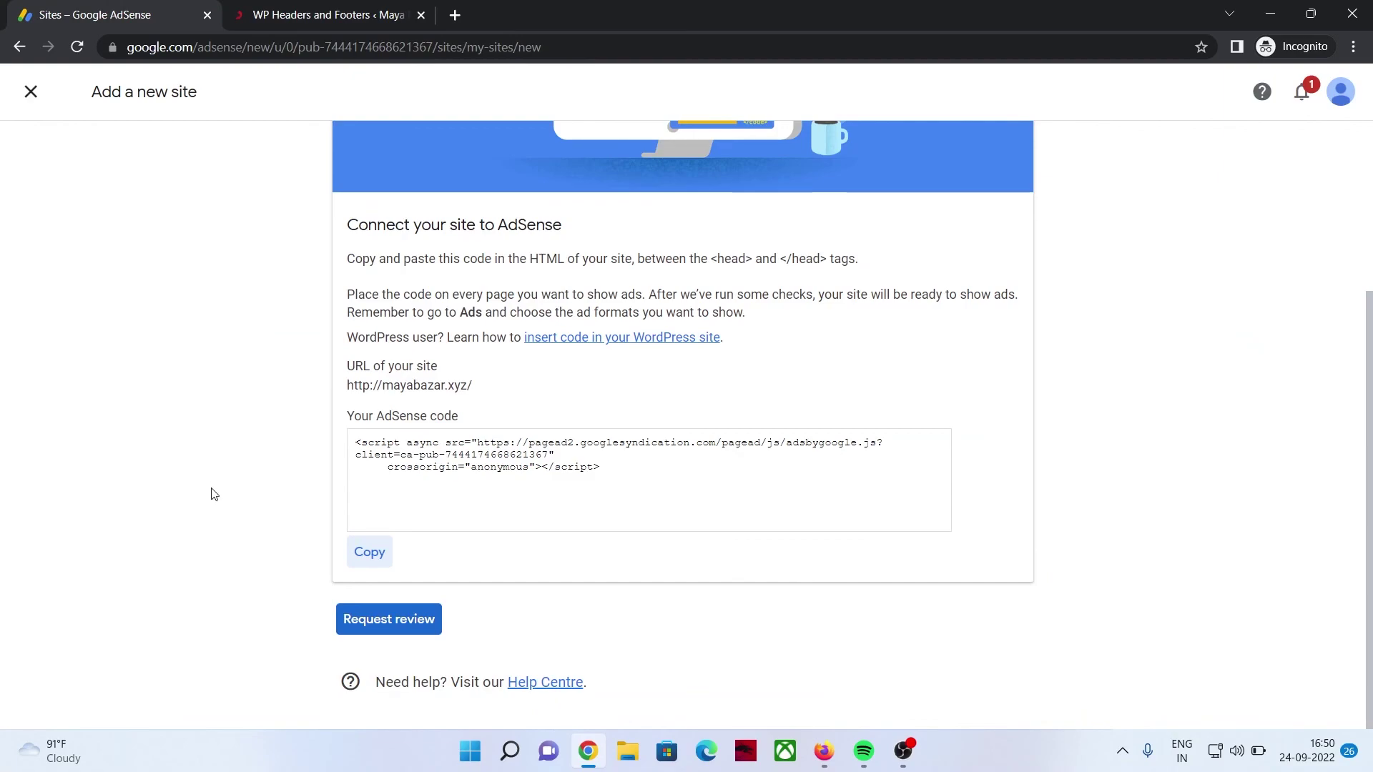
pyautogui.click(367, 620)
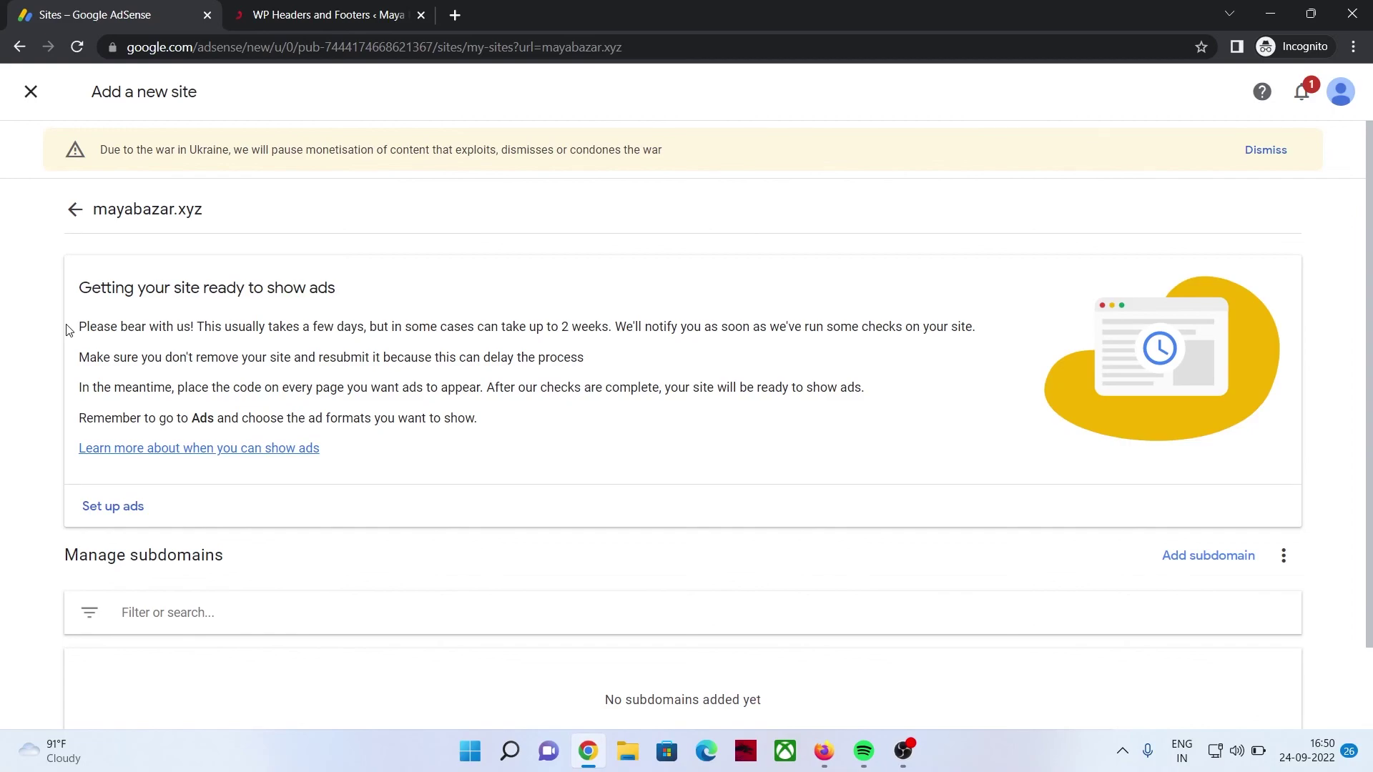
pyautogui.click(123, 509)
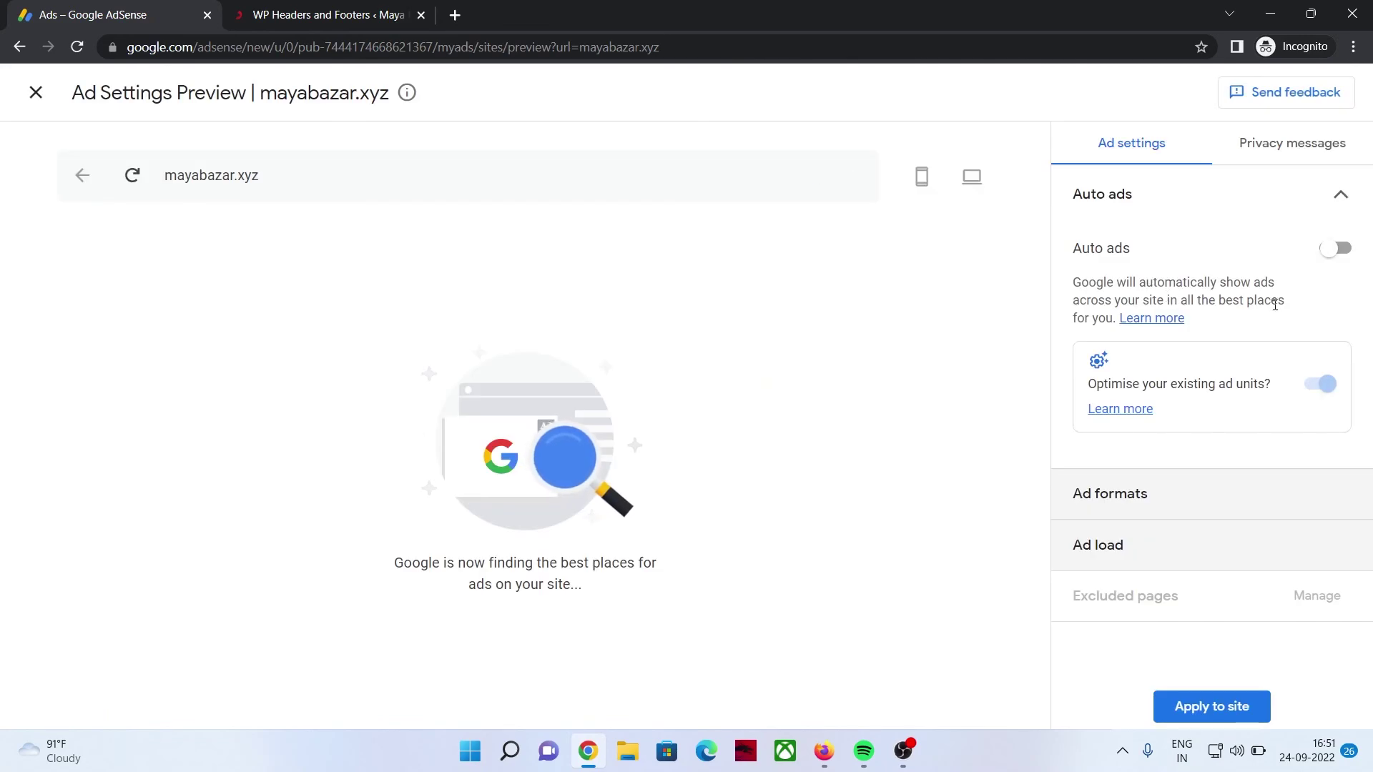
# Step: Turn on Auto ads for mayabazar.xyz, check the ad placements in the mobile preview, and apply the settings to the site with Apply now
pyautogui.click(1331, 248)
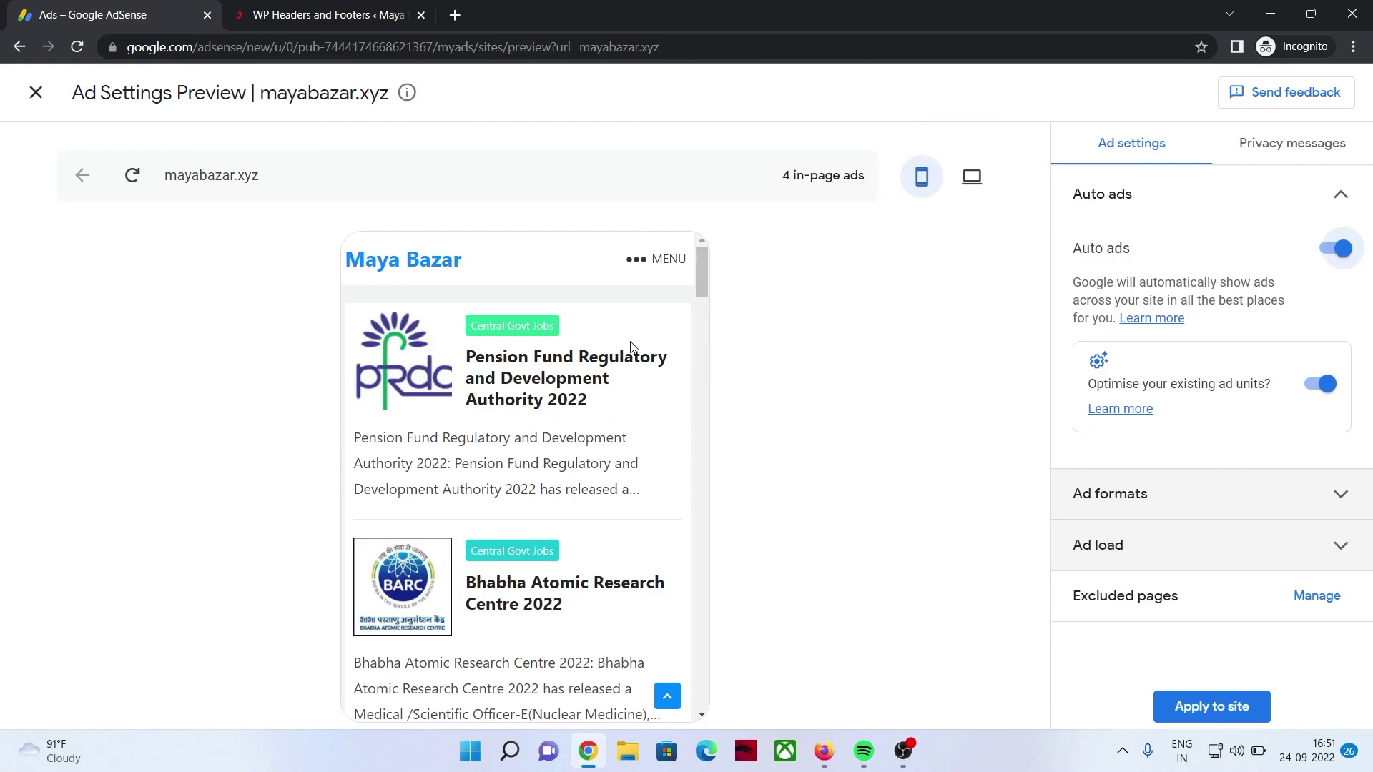
pyautogui.scroll(-5, 516, 314)
pyautogui.scroll(5, 516, 315)
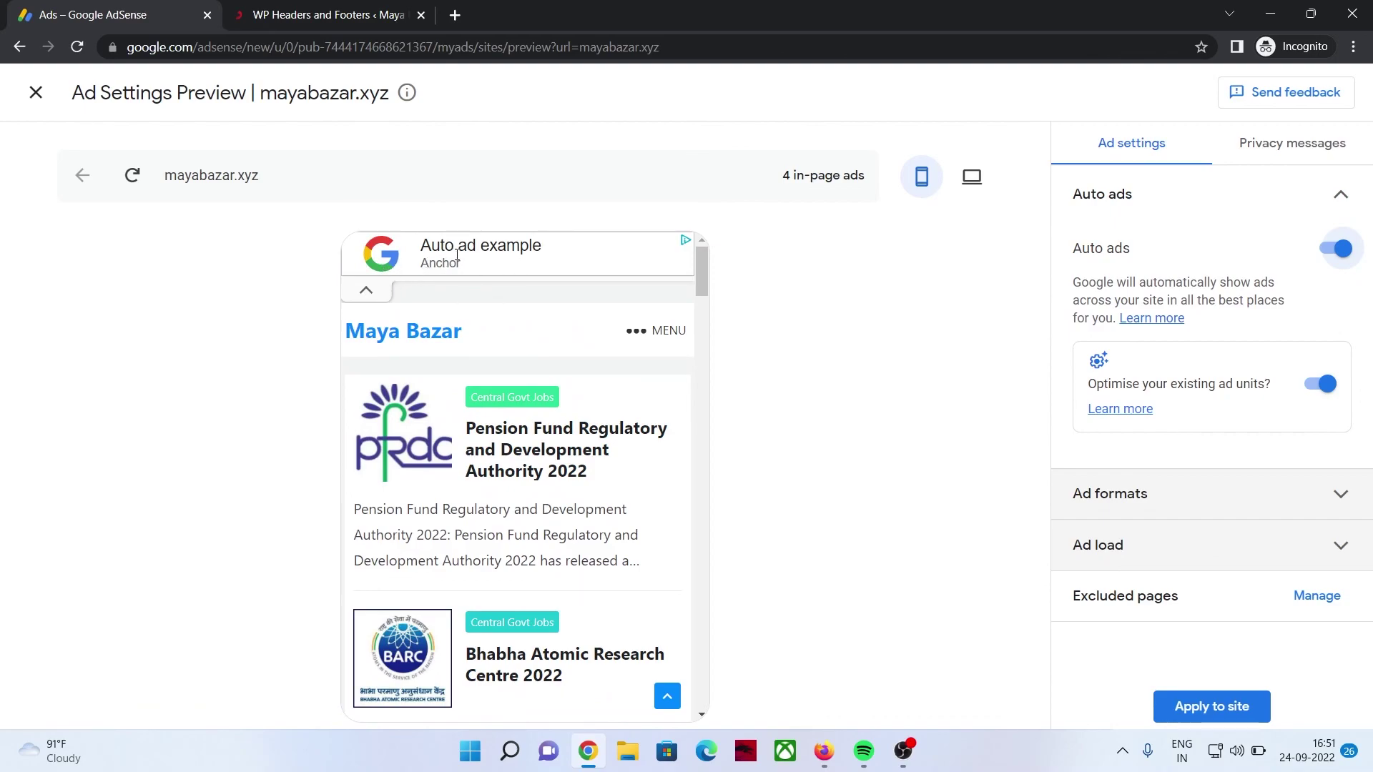
pyautogui.scroll(-6, 453, 374)
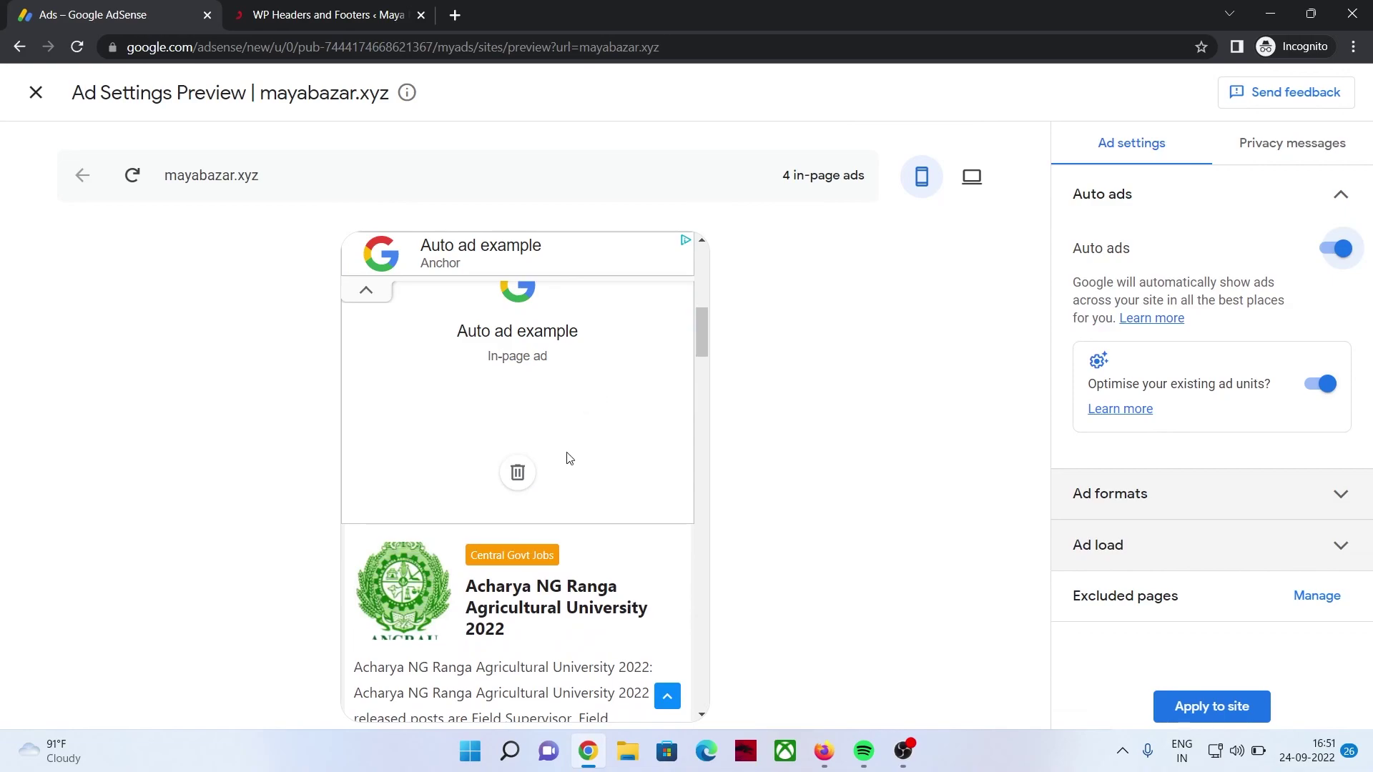
pyautogui.scroll(-6, 570, 450)
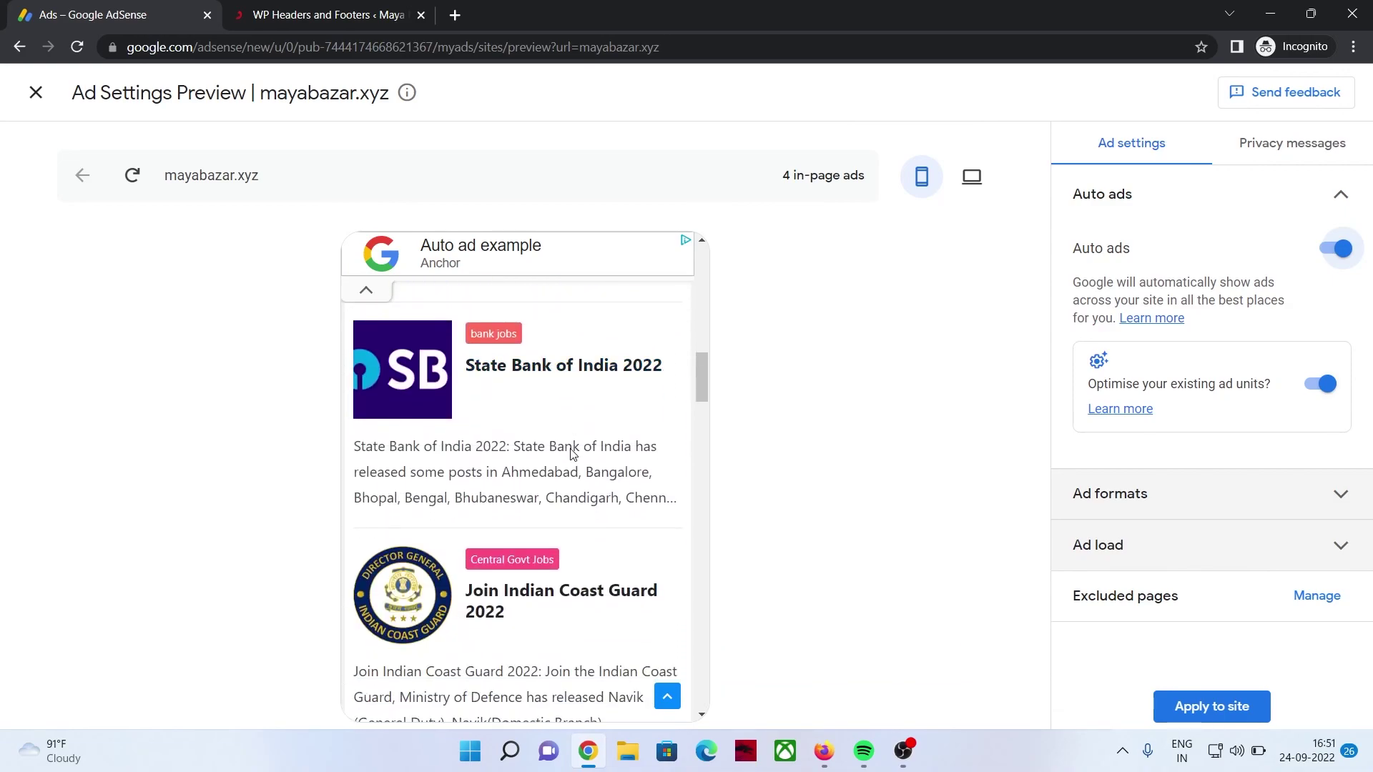
pyautogui.scroll(-3, 570, 451)
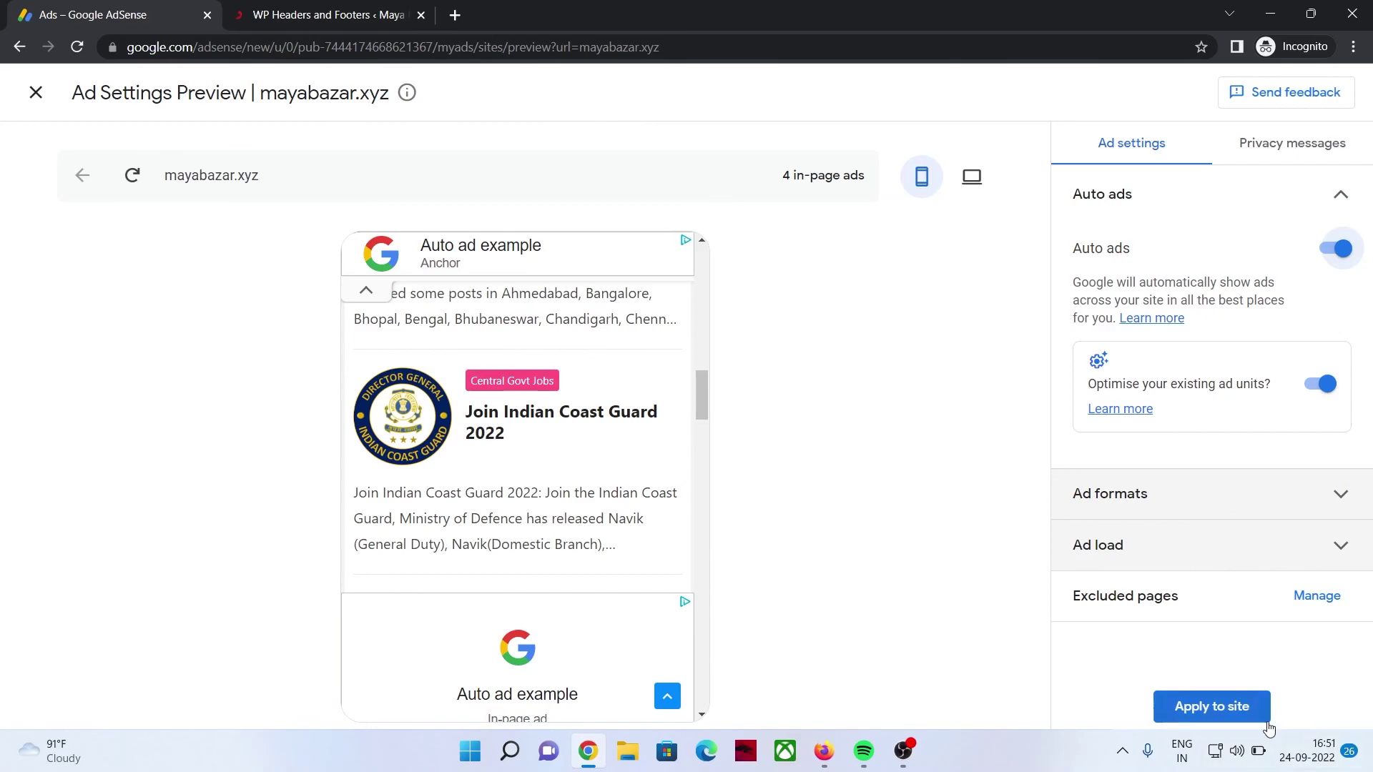
pyautogui.click(1192, 709)
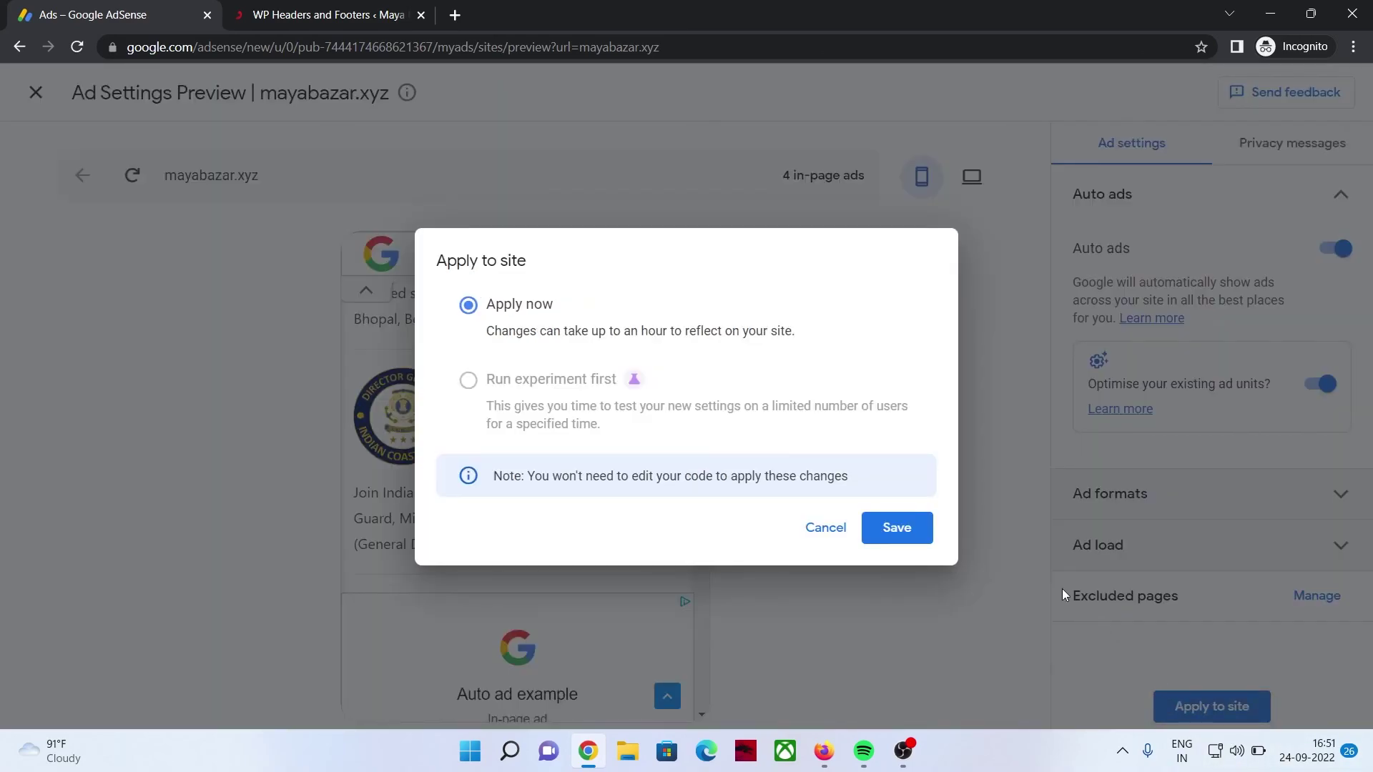
pyautogui.click(887, 529)
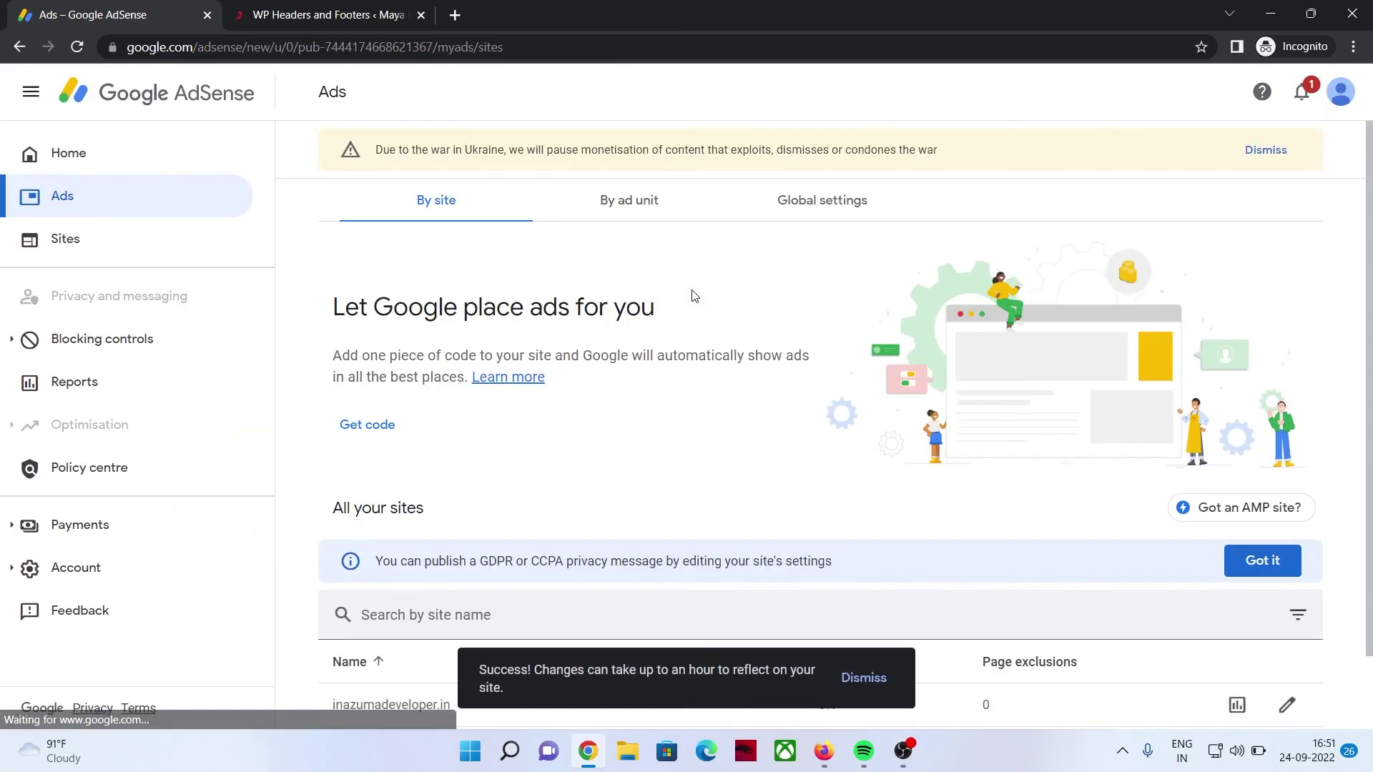
# Step: Open the Sites list in AdSense and start adding another site
pyautogui.scroll(-2, 692, 295)
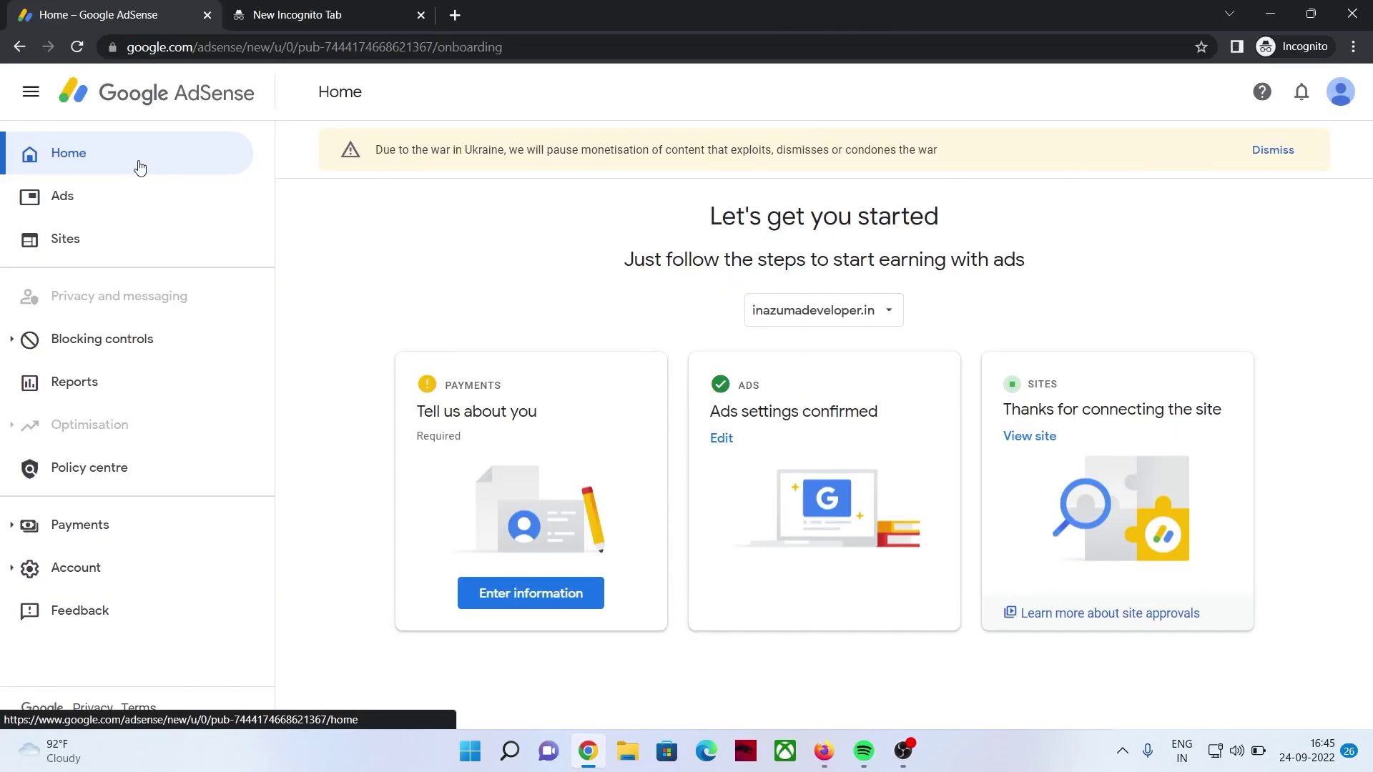
pyautogui.click(65, 238)
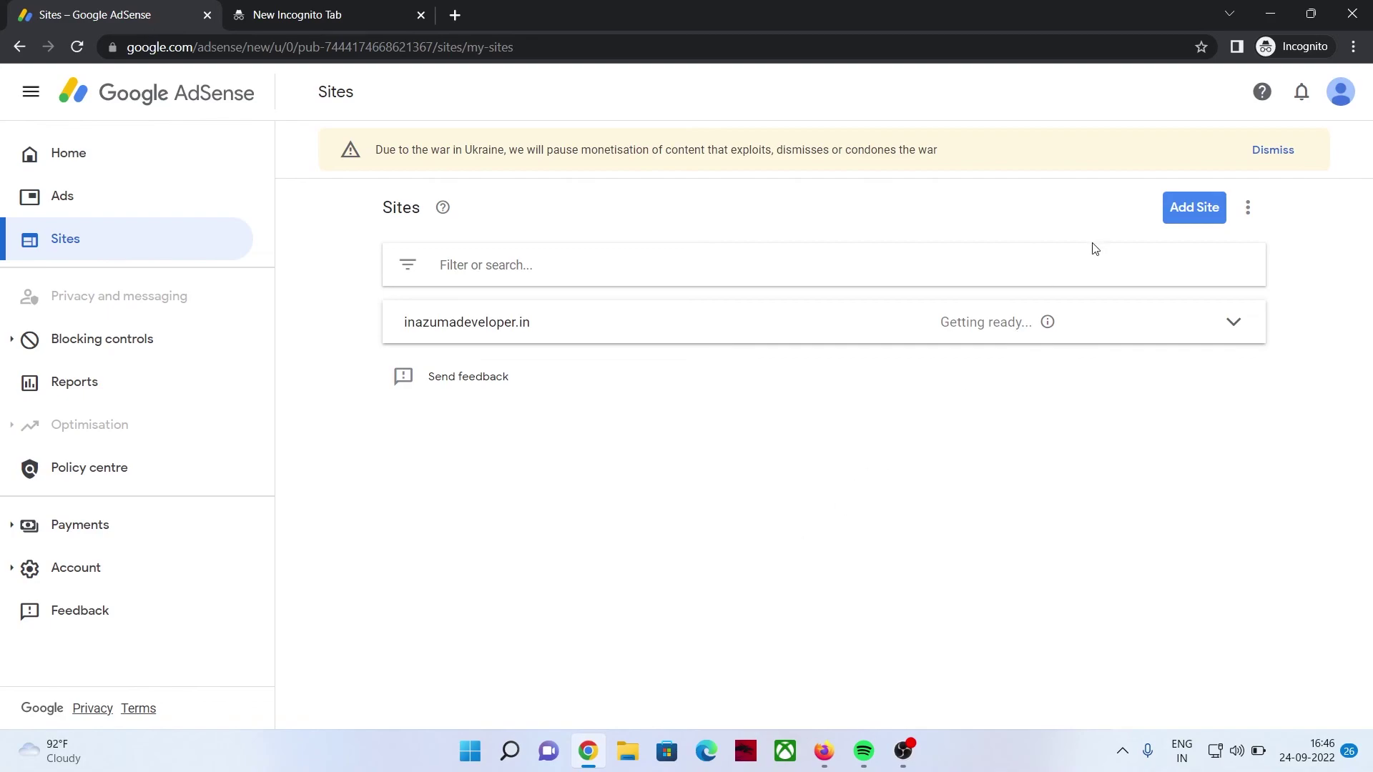
pyautogui.click(1181, 215)
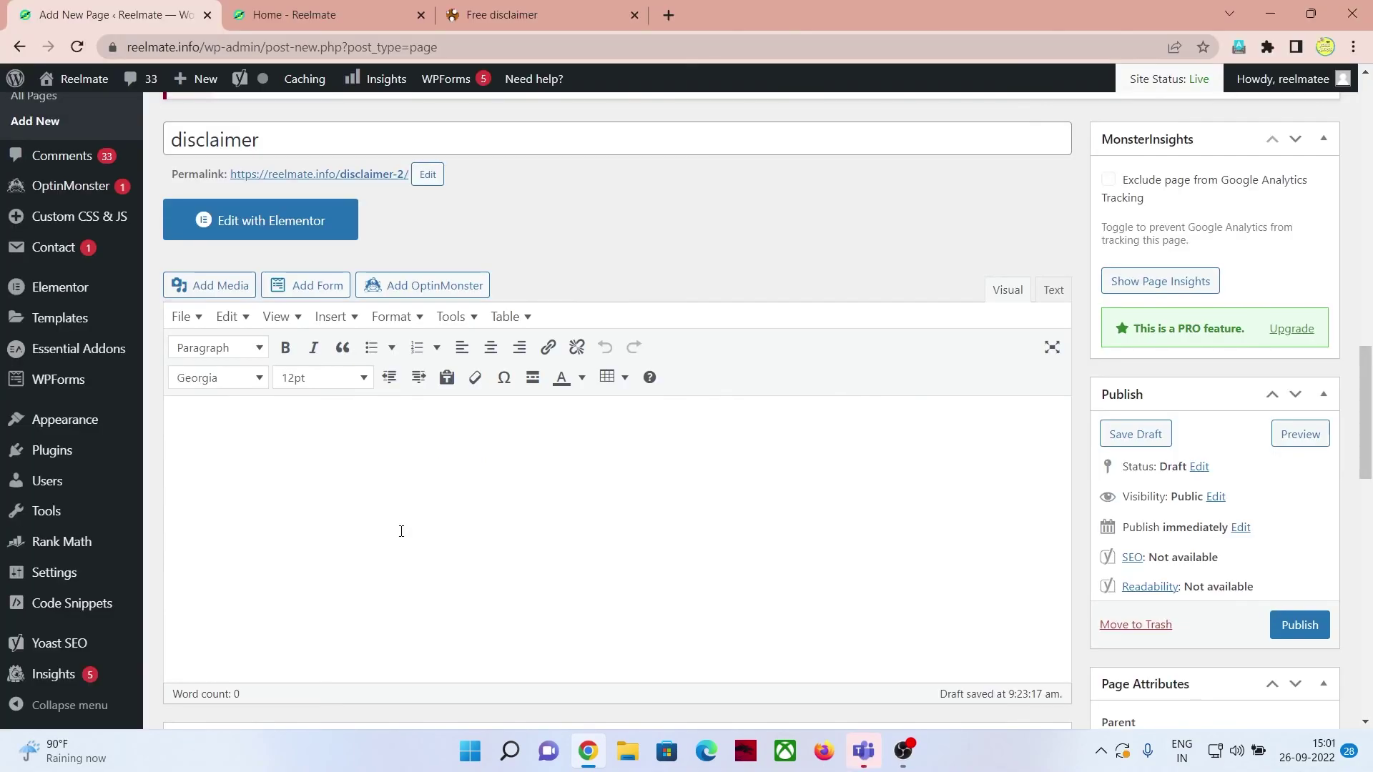
# Step: Place the cursor in the empty content area of the disclaimer page on reelmate.info
pyautogui.click(401, 531)
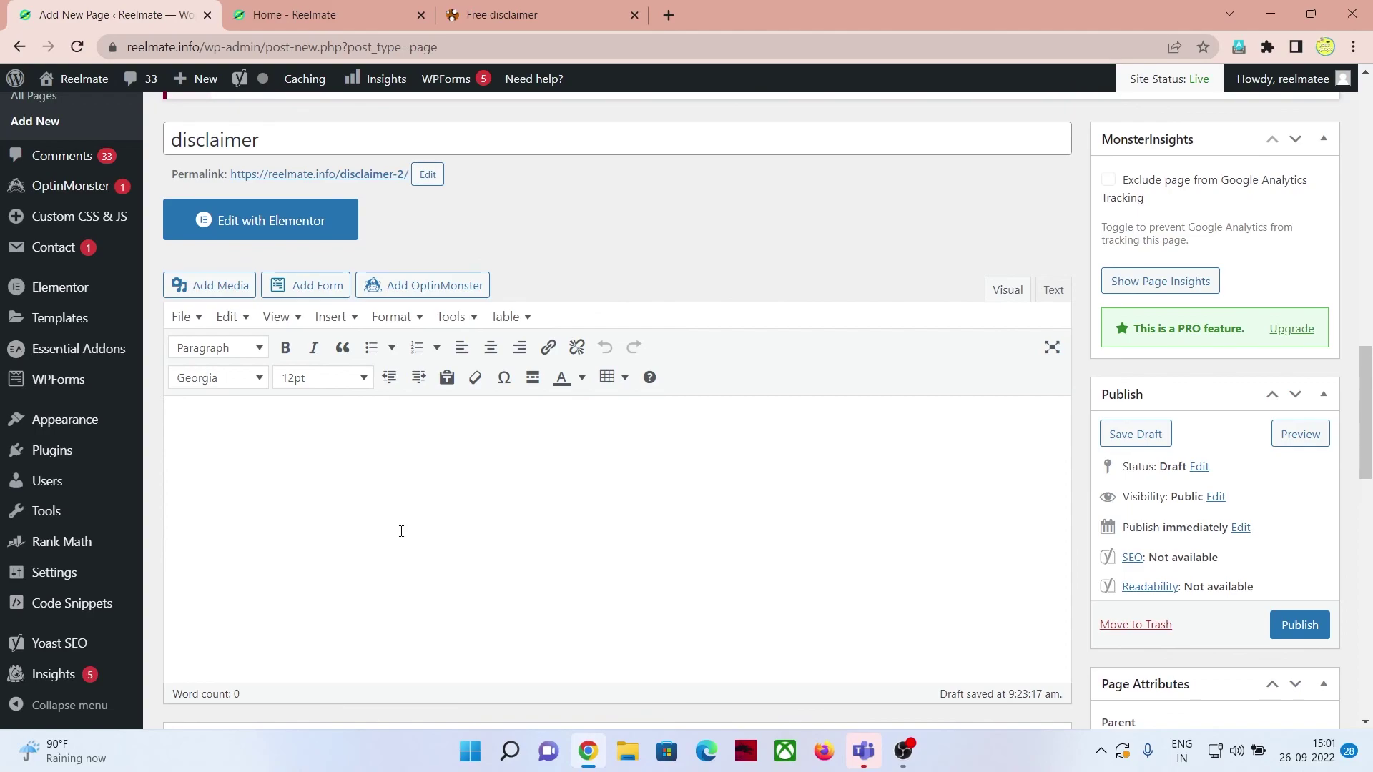